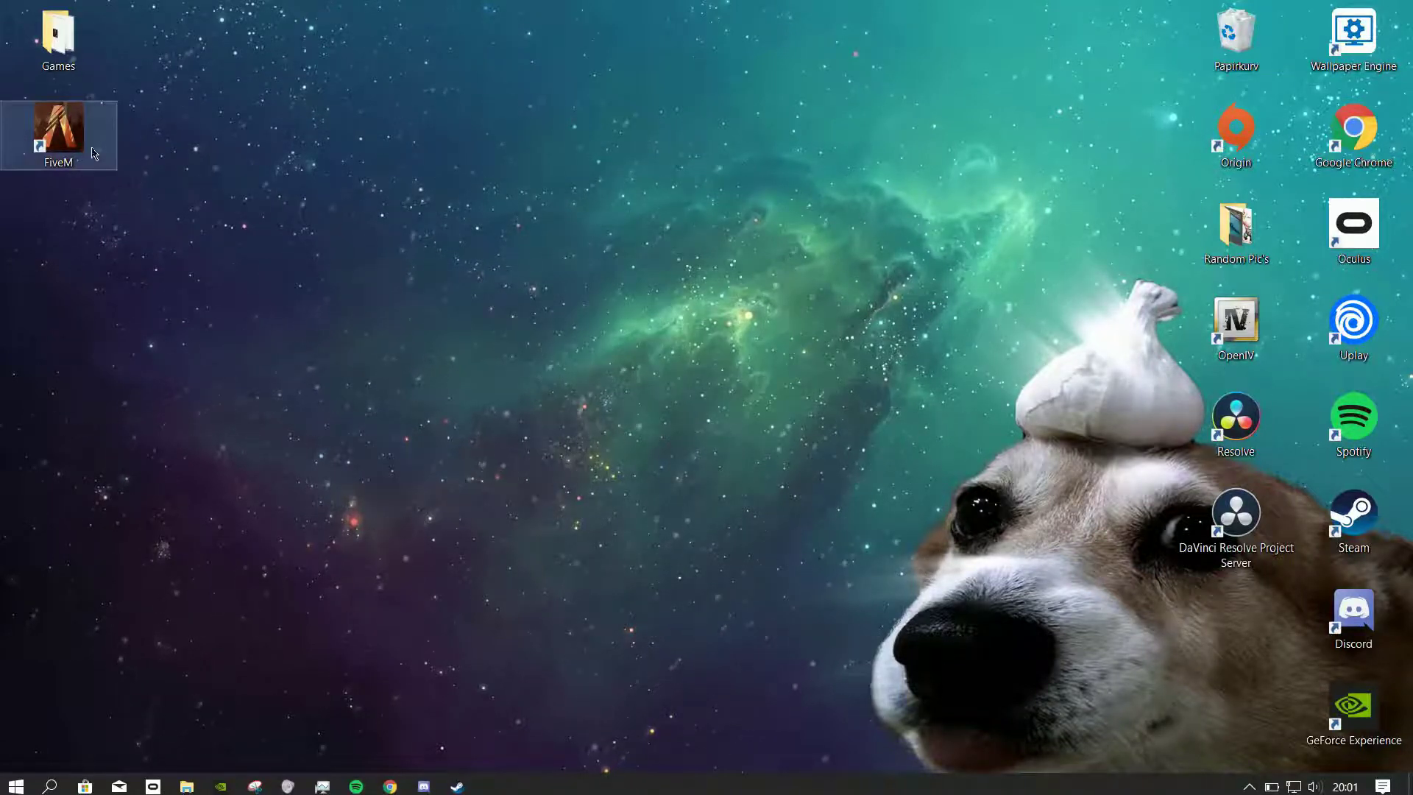
Switch to Google Chrome and look through the open mod pages, returning to the ArchiveFix.rar page on Dropbox
{"action": "left_click", "coordinate": [391, 785]}
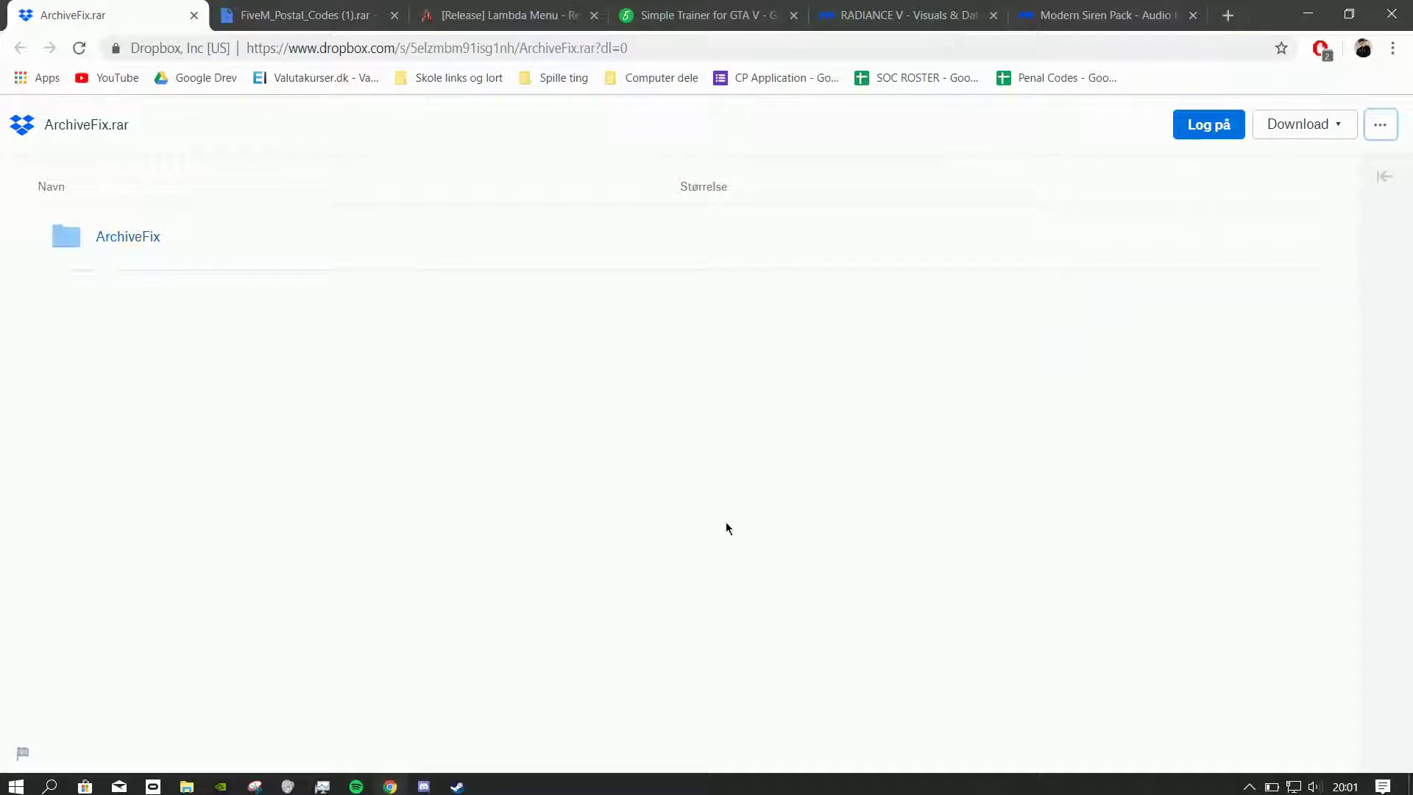
{"action": "key", "text": "ctrl+Tab"}
{"action": "key", "text": "ctrl+Tab"}
{"action": "key", "text": "ctrl+Tab"}
{"action": "key", "text": "ctrl+Tab"}
{"action": "key", "text": "ctrl+Tab"}
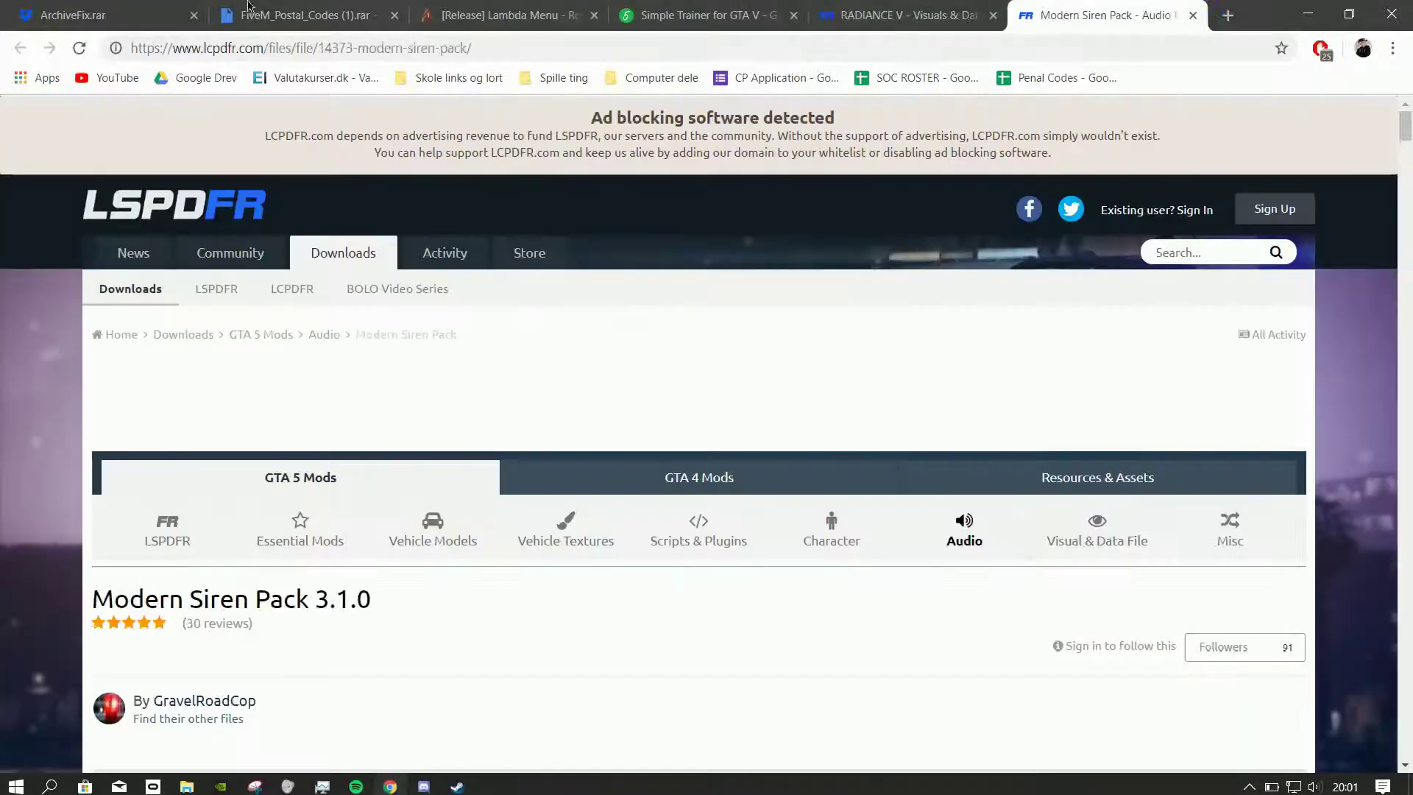
{"action": "left_click", "coordinate": [93, 6]}
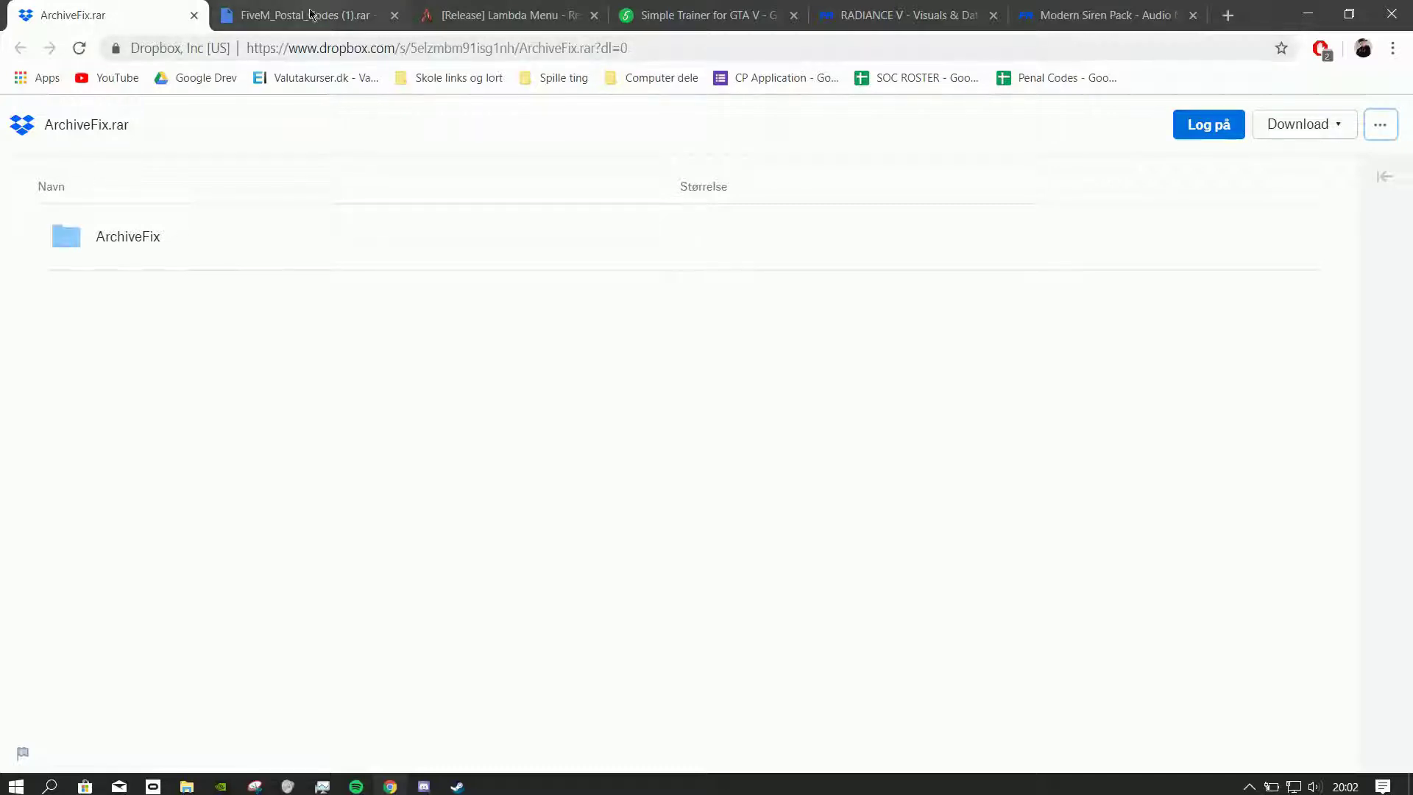
Download ArchiveFix.rar directly from Dropbox and FiveM_Postal_Codes (1).rar from Google Drive
{"action": "left_click", "coordinate": [1311, 139]}
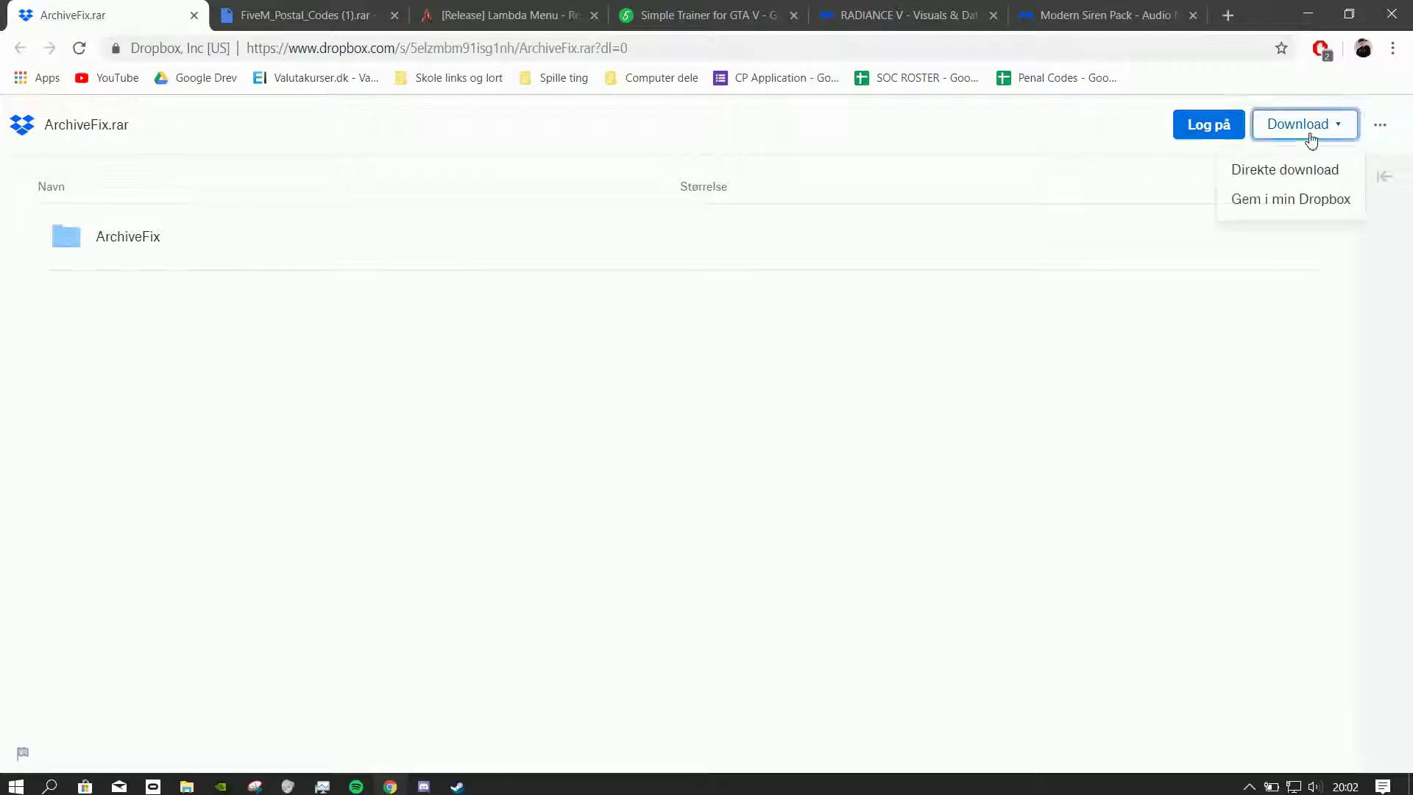
{"action": "left_click", "coordinate": [1277, 171]}
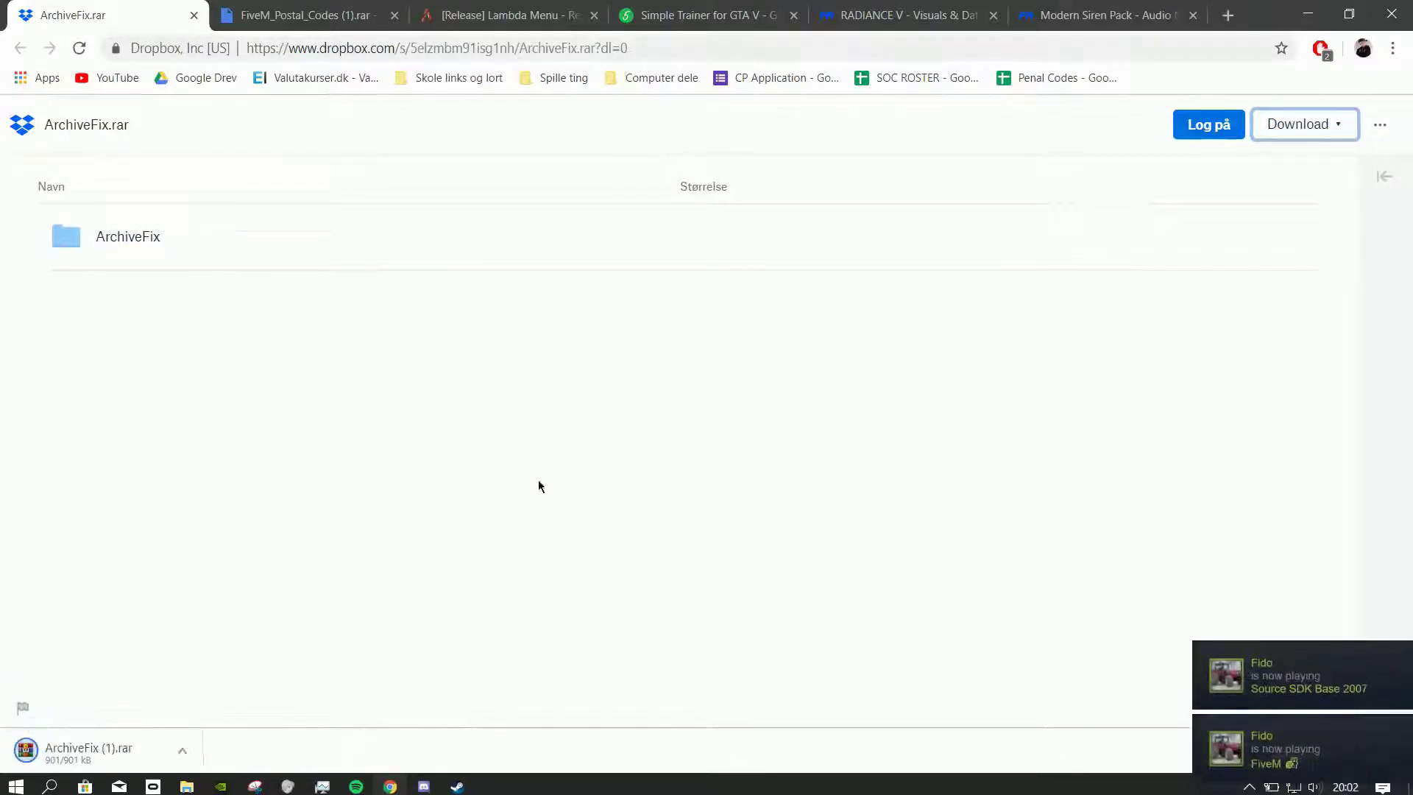
{"action": "left_click", "coordinate": [293, 11]}
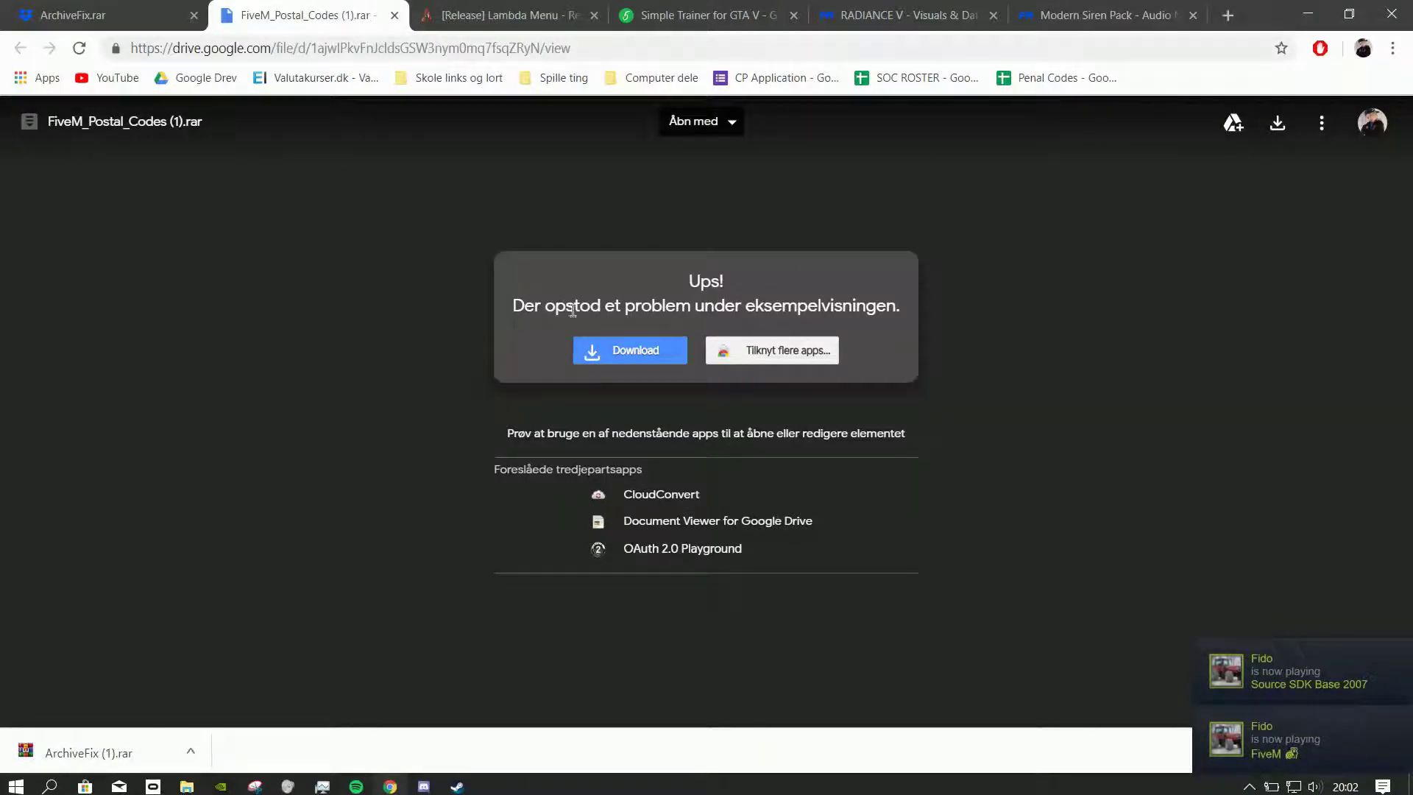
{"action": "left_click", "coordinate": [610, 351]}
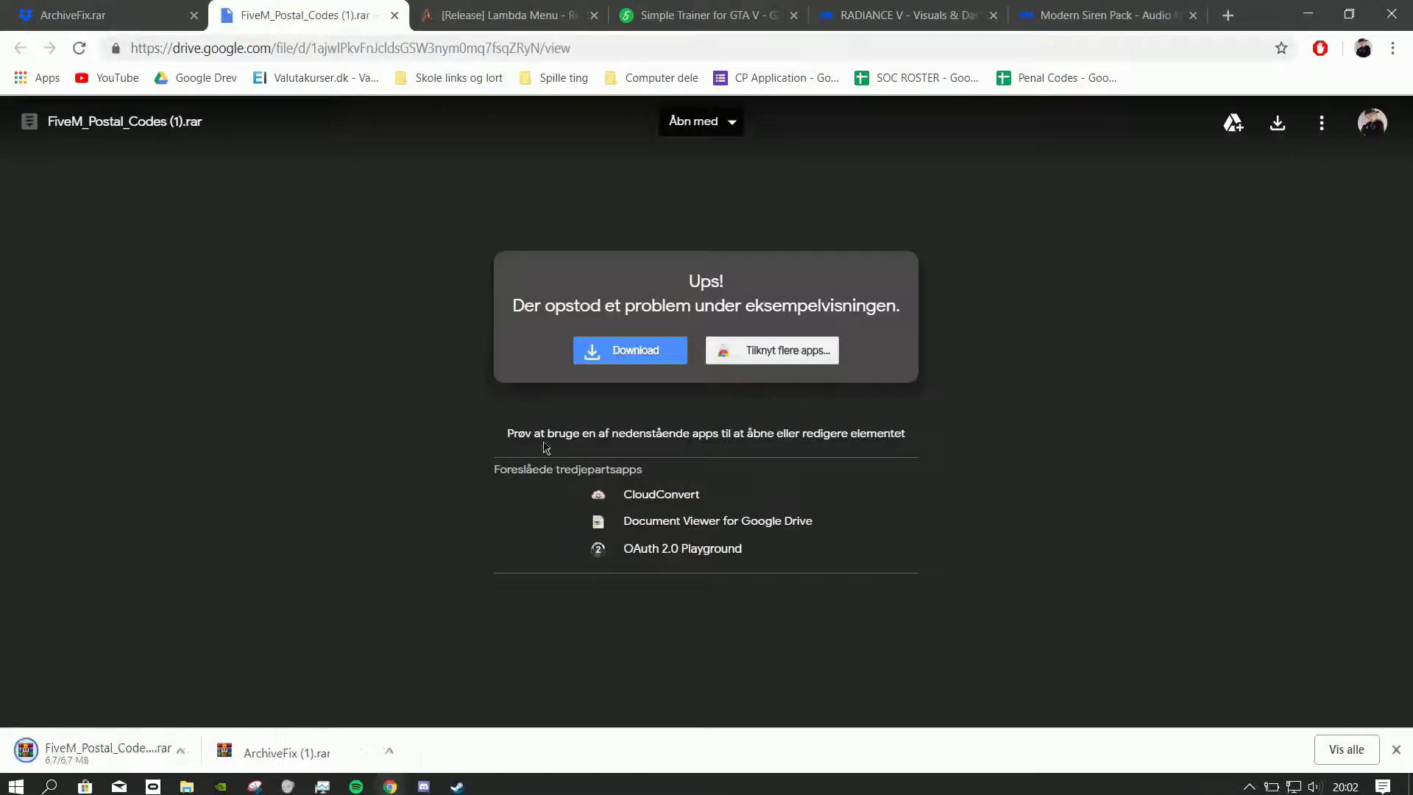
Download the Lambda Menu archive from its release post on the FiveM forum
{"action": "left_click", "coordinate": [478, 16]}
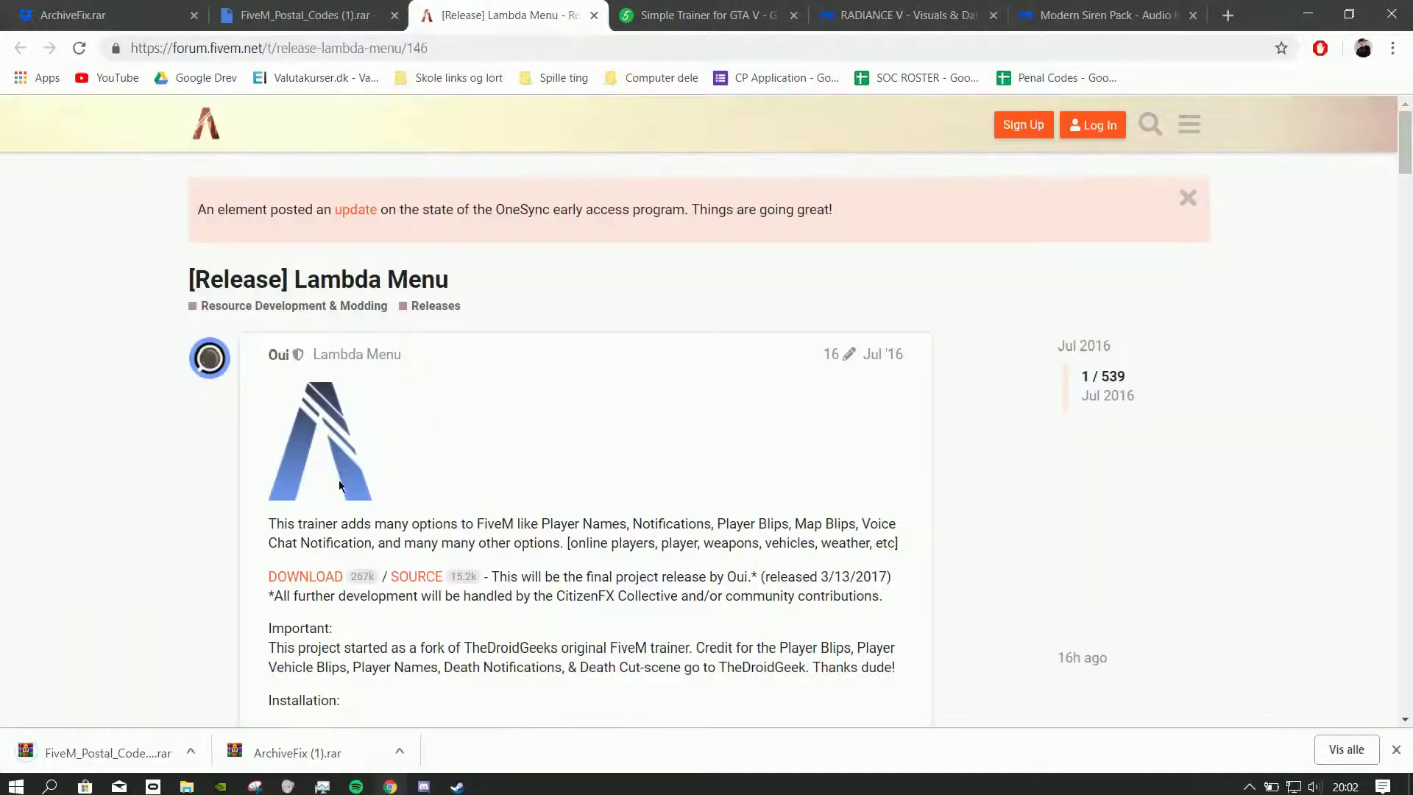
{"action": "scroll", "coordinate": [337, 500], "scroll_direction": "down", "scroll_amount": 1}
{"action": "left_click", "coordinate": [313, 486]}
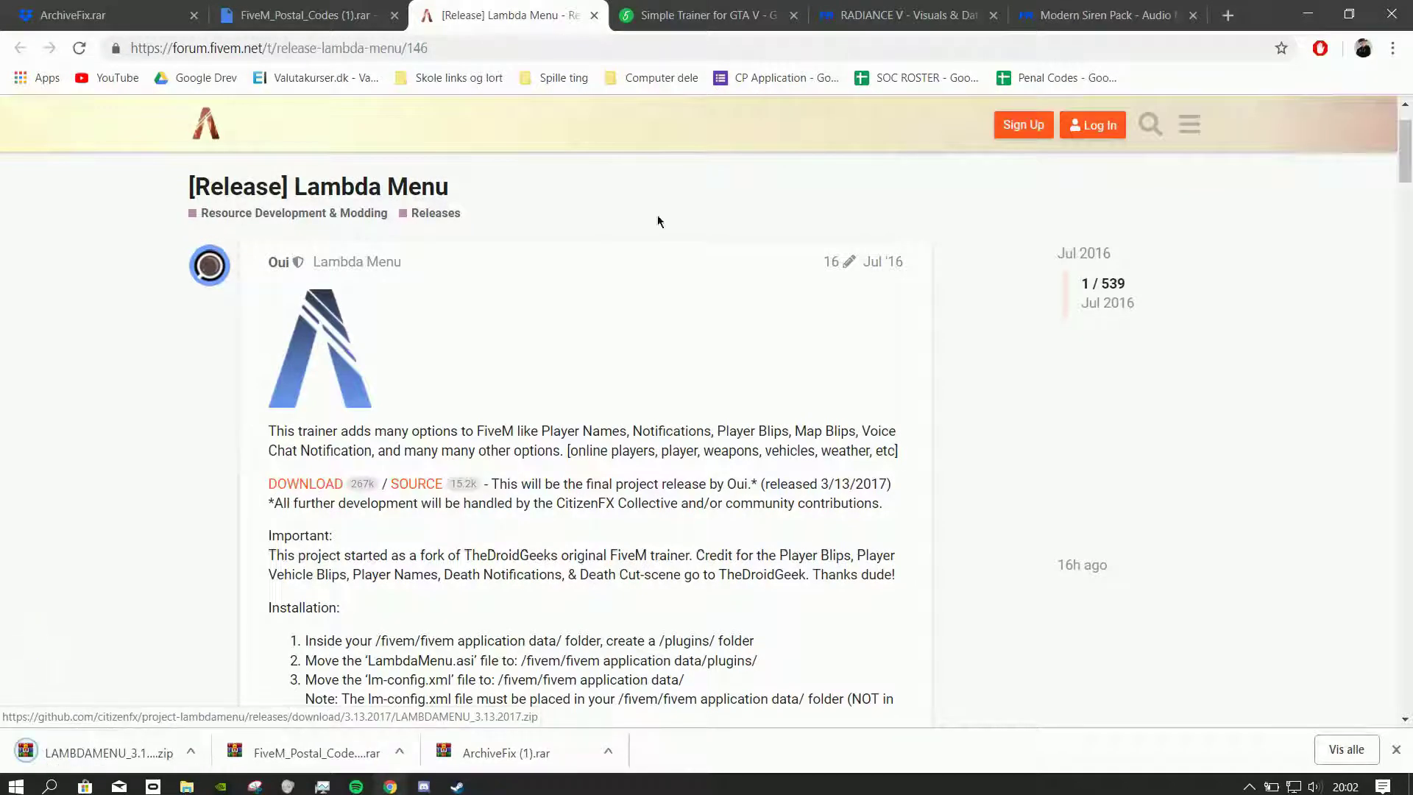
Download Simple Trainer for GTA V 9.8 from its GTA5-Mods page
{"action": "left_click", "coordinate": [699, 14]}
{"action": "left_click", "coordinate": [370, 461]}
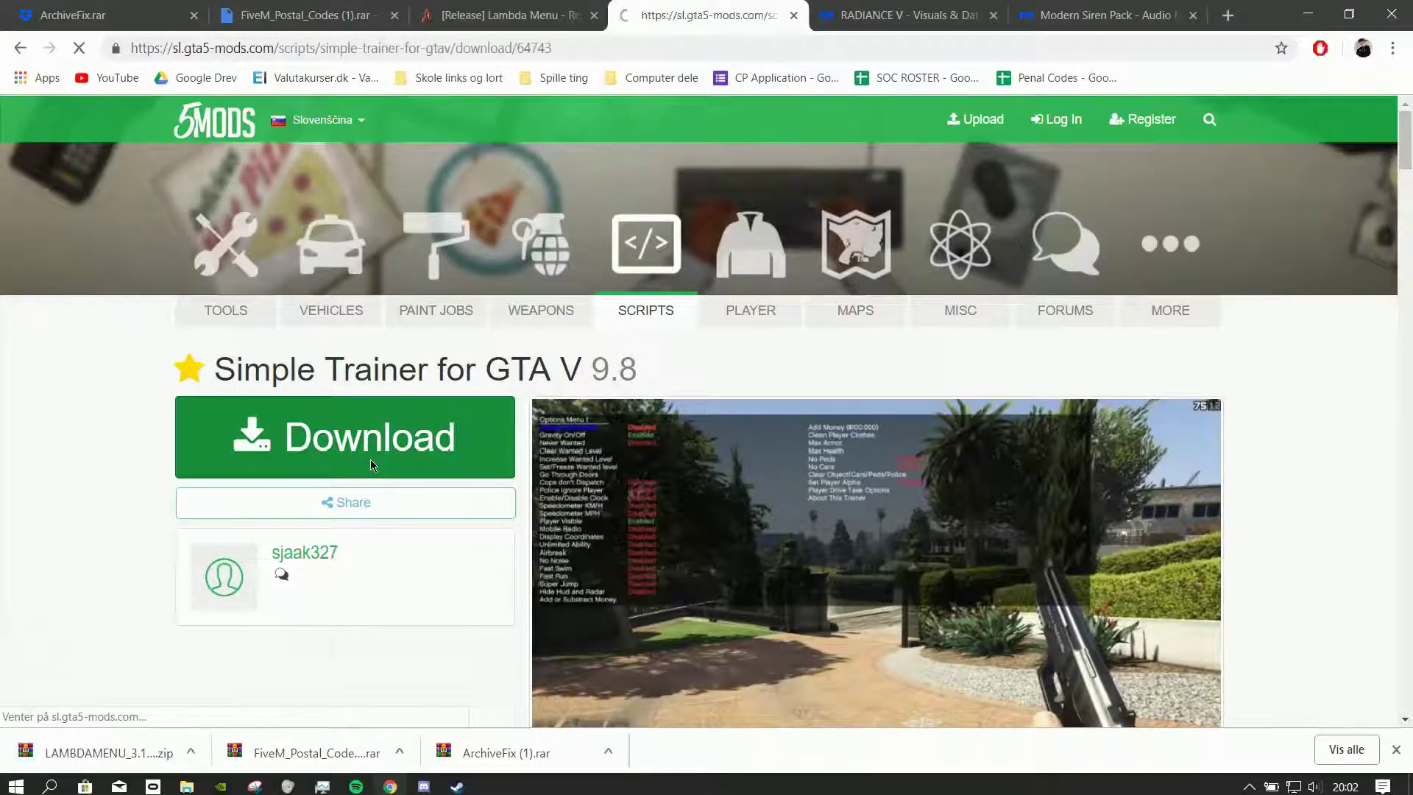
{"action": "left_click", "coordinate": [726, 524]}
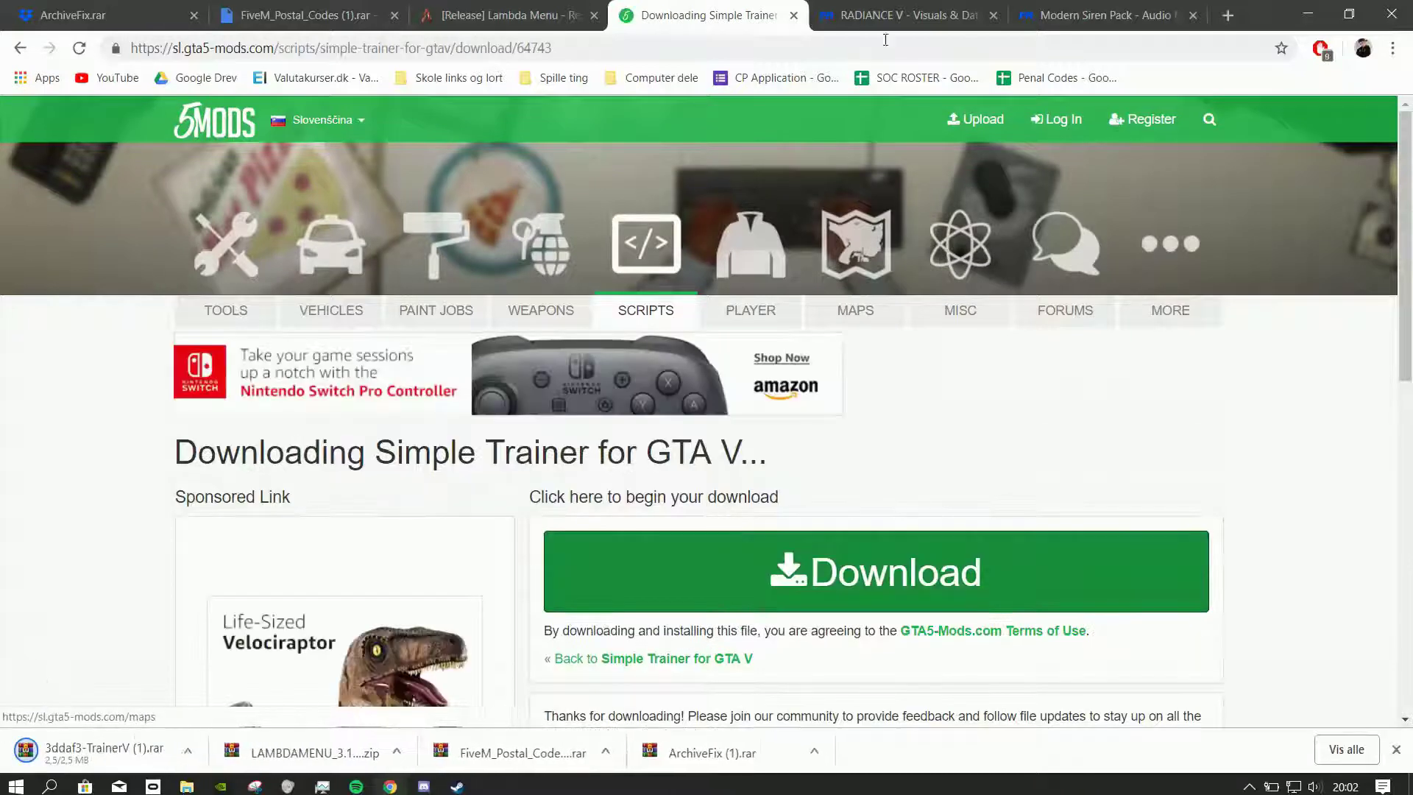
Request the RADIANCE_V_v1.8.zip download from the RADIANCE V page on LCPDFR
{"action": "left_click", "coordinate": [885, 17]}
{"action": "scroll", "coordinate": [317, 447], "scroll_direction": "down", "scroll_amount": 9}
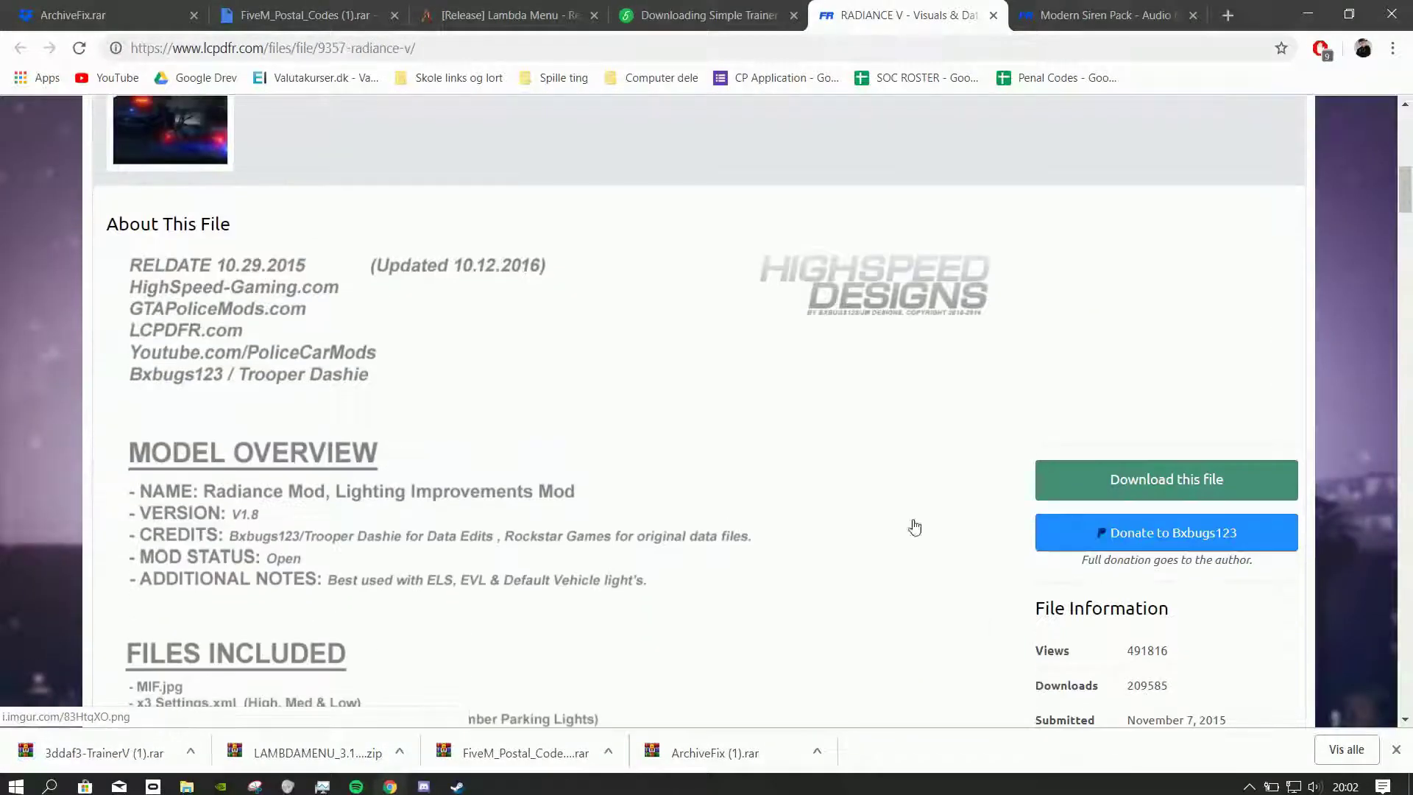
{"action": "left_click", "coordinate": [1166, 479]}
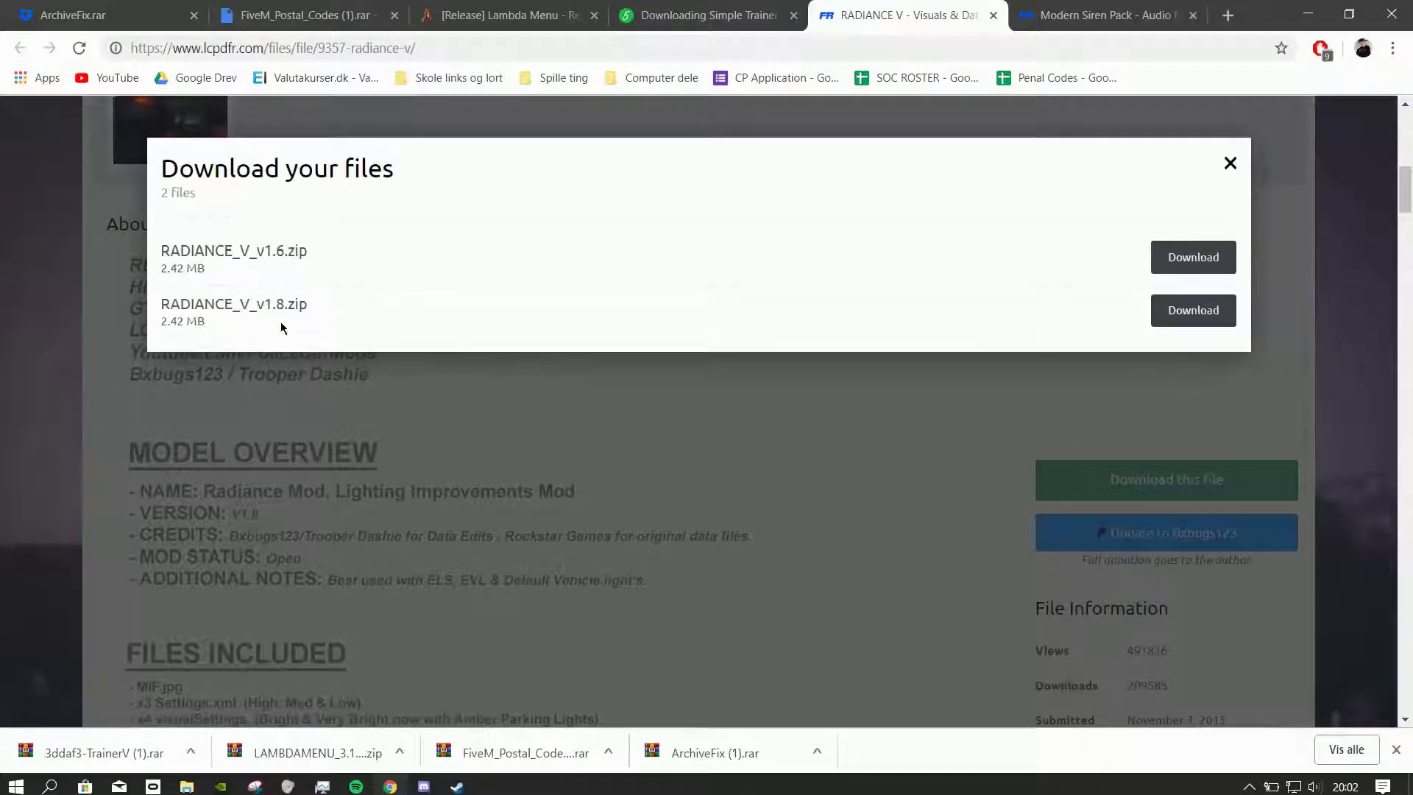
{"action": "left_click", "coordinate": [1188, 316]}
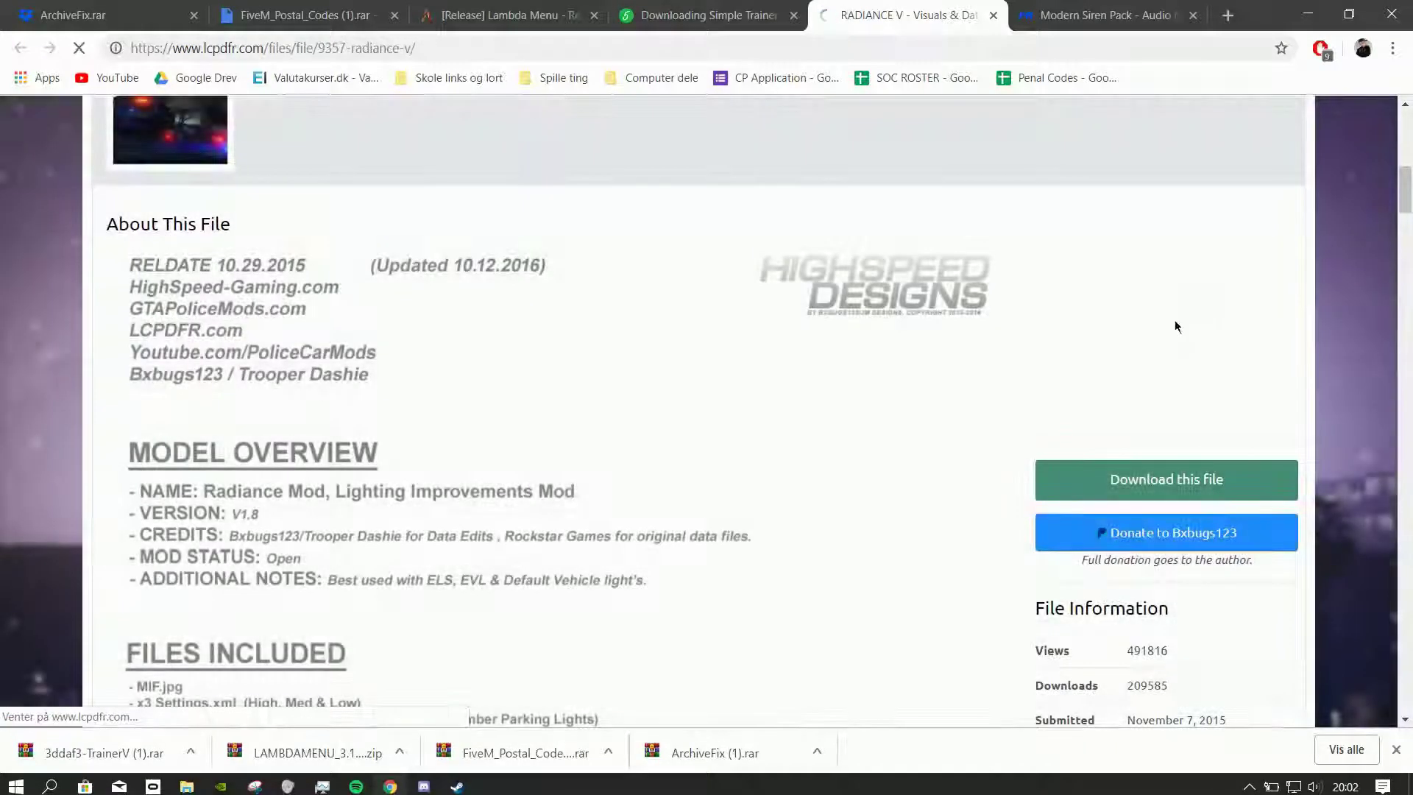
Bring up the download section of the Modern Siren Pack page
{"action": "left_click", "coordinate": [1114, 8]}
{"action": "scroll", "coordinate": [761, 302], "scroll_direction": "down", "scroll_amount": 5}
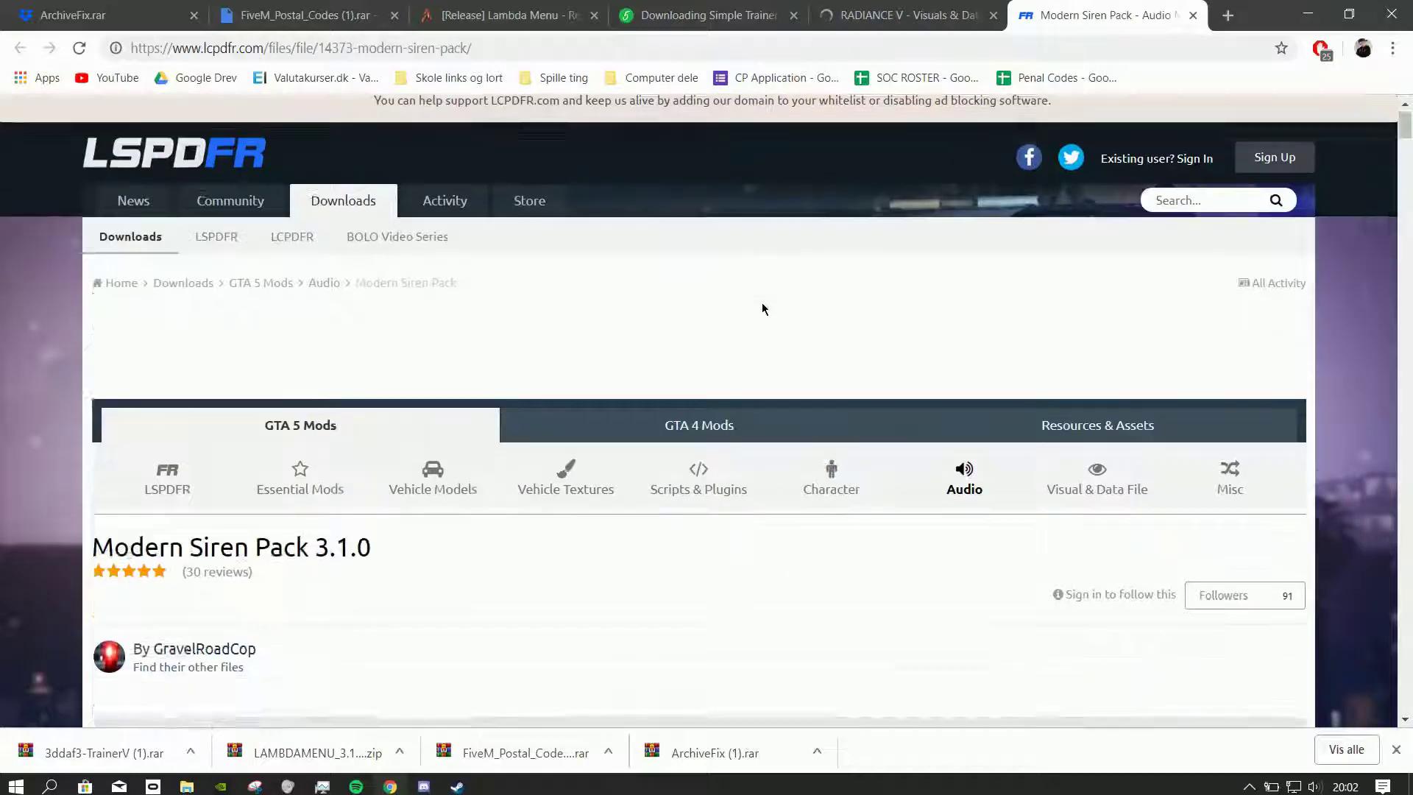
{"action": "scroll", "coordinate": [836, 217], "scroll_direction": "down", "scroll_amount": 6}
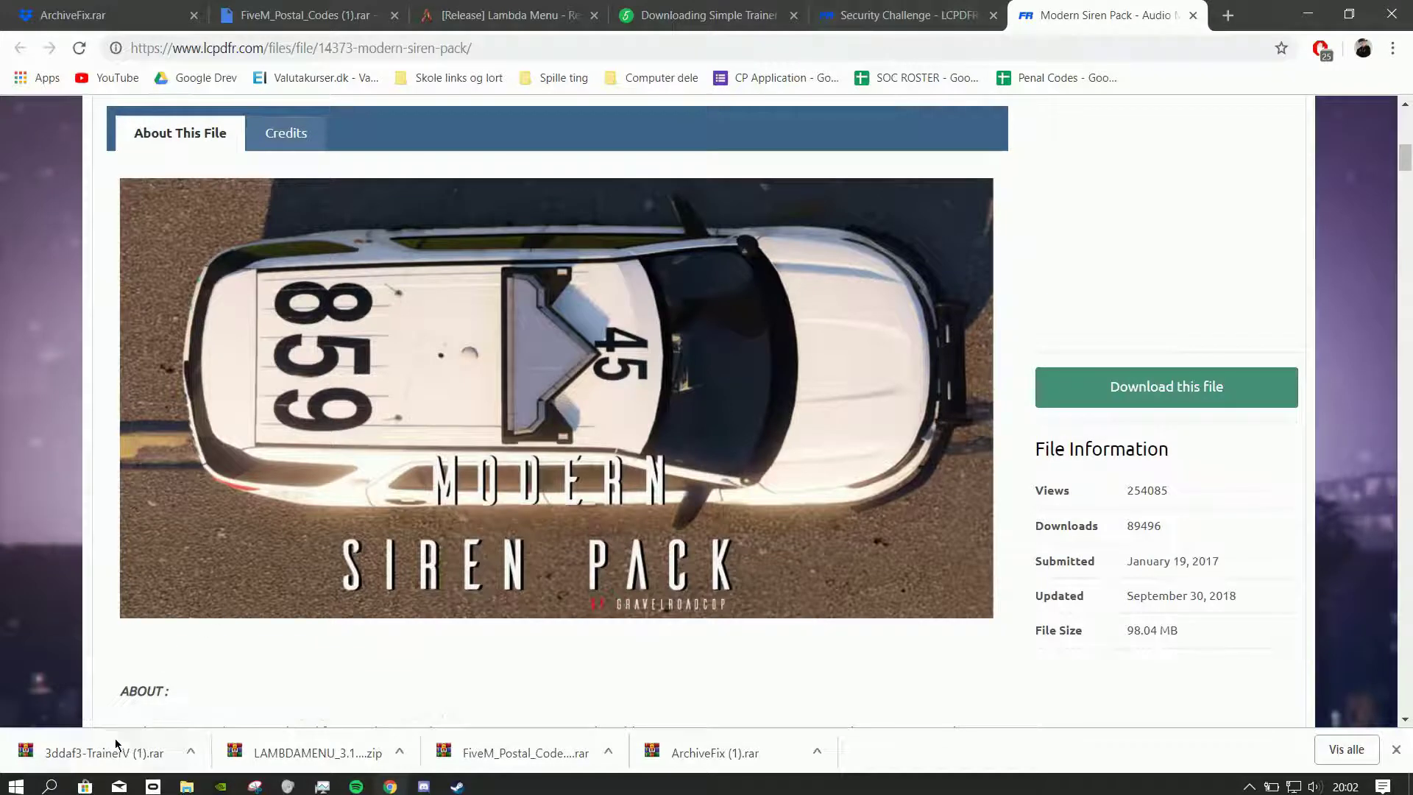
Complete the CAPTCHA security check for RADIANCE V and let the file download
{"action": "left_click", "coordinate": [917, 6]}
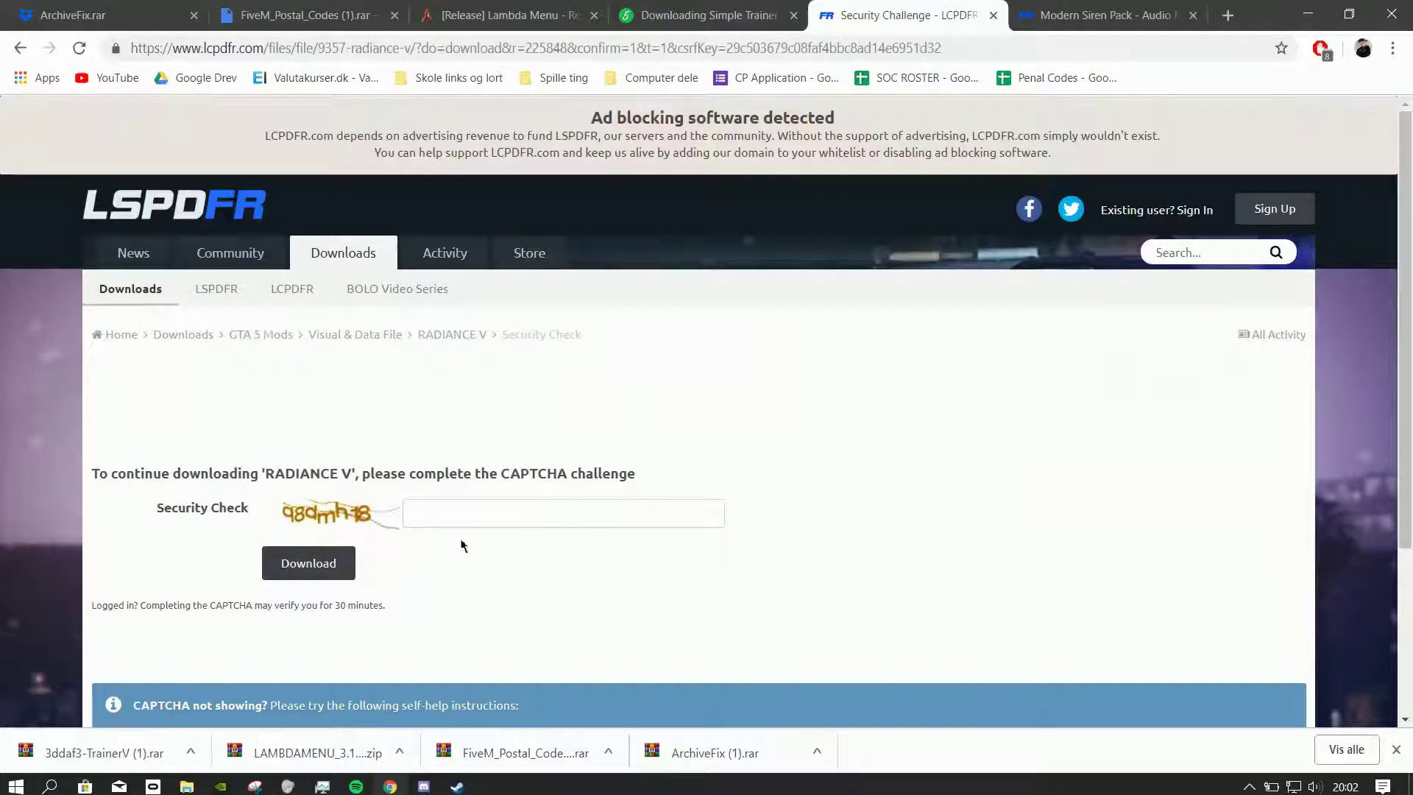
{"action": "left_click", "coordinate": [446, 513]}
{"action": "type", "text": "q8dm"}
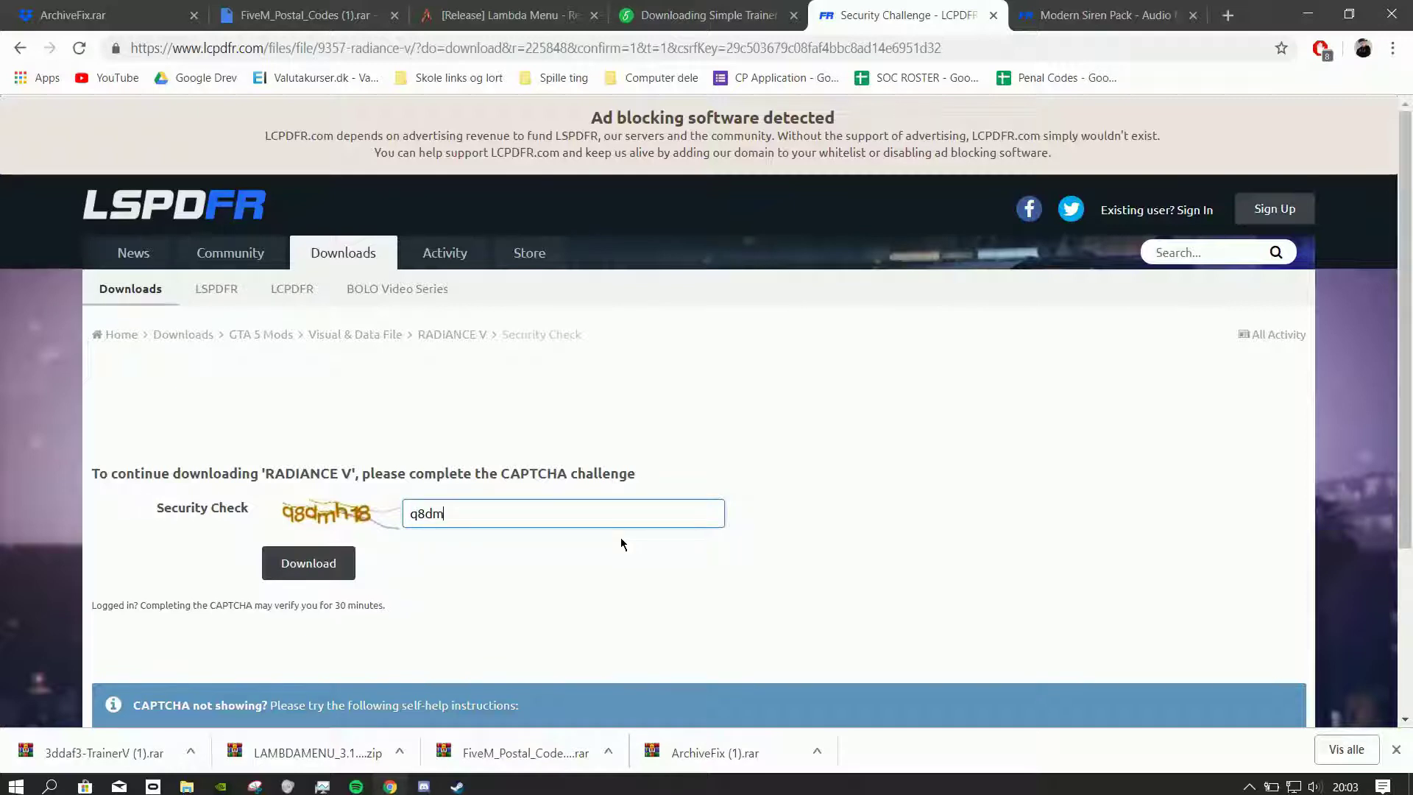
{"action": "type", "text": "h18"}
{"action": "left_click", "coordinate": [342, 567]}
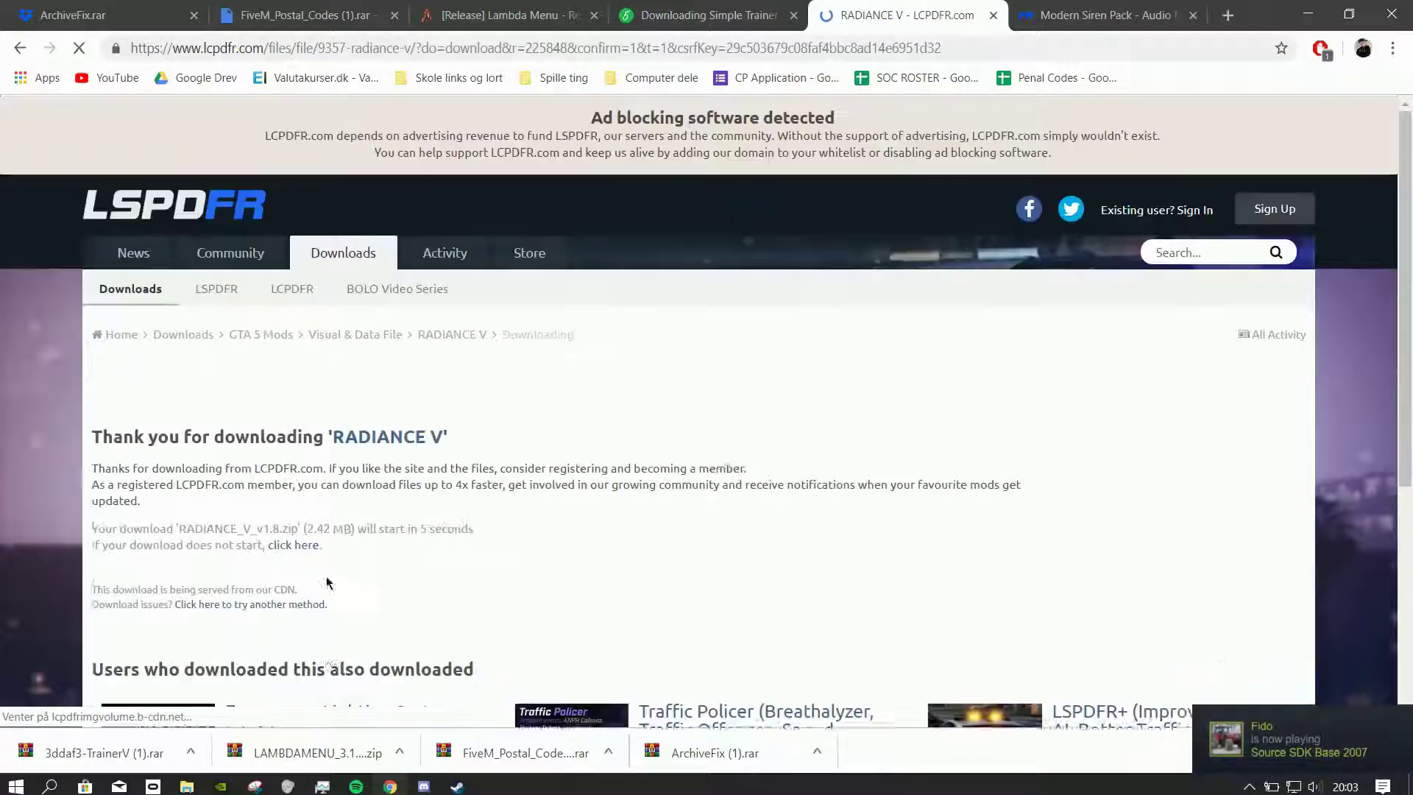
{"action": "scroll", "coordinate": [321, 558], "scroll_direction": "down", "scroll_amount": 2}
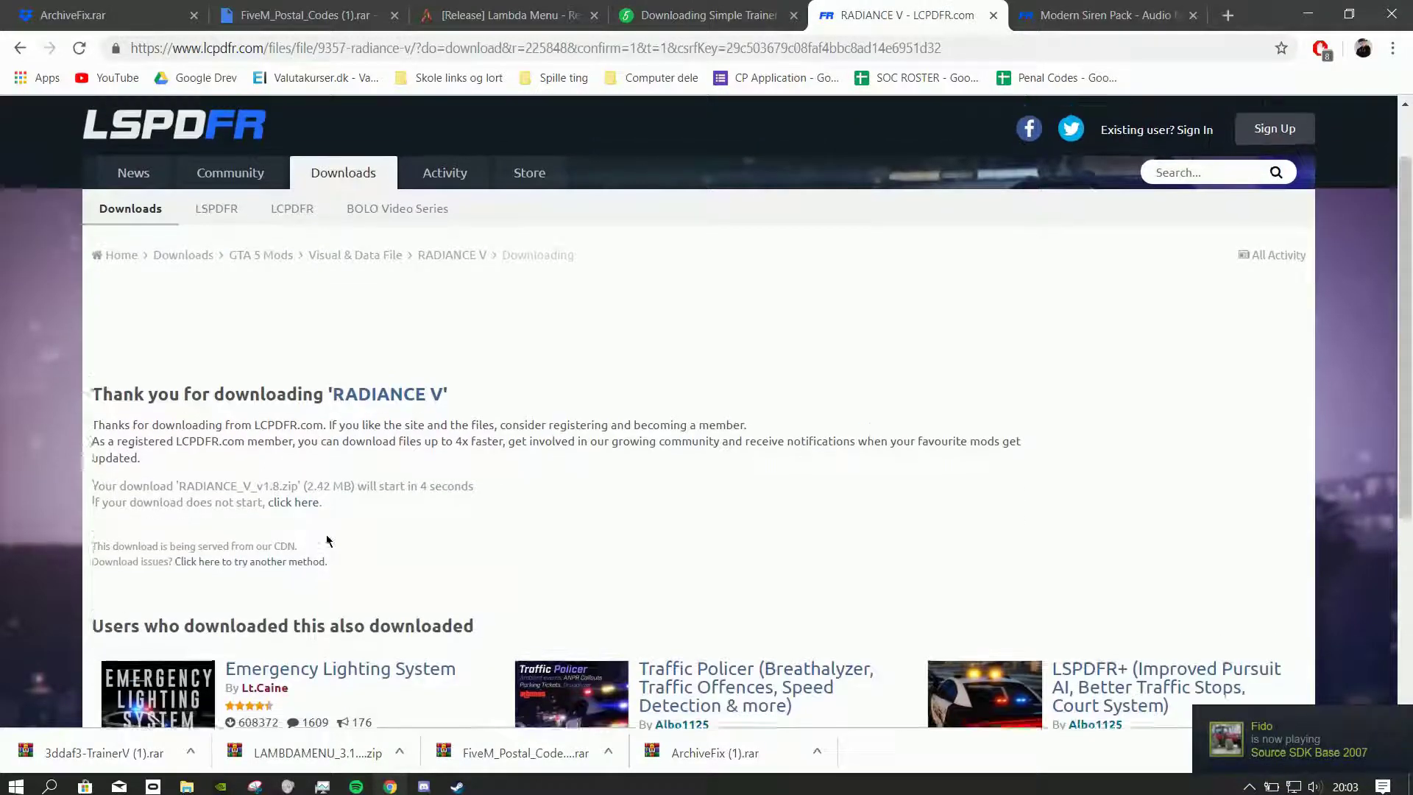
{"action": "scroll", "coordinate": [318, 556], "scroll_direction": "up", "scroll_amount": 1}
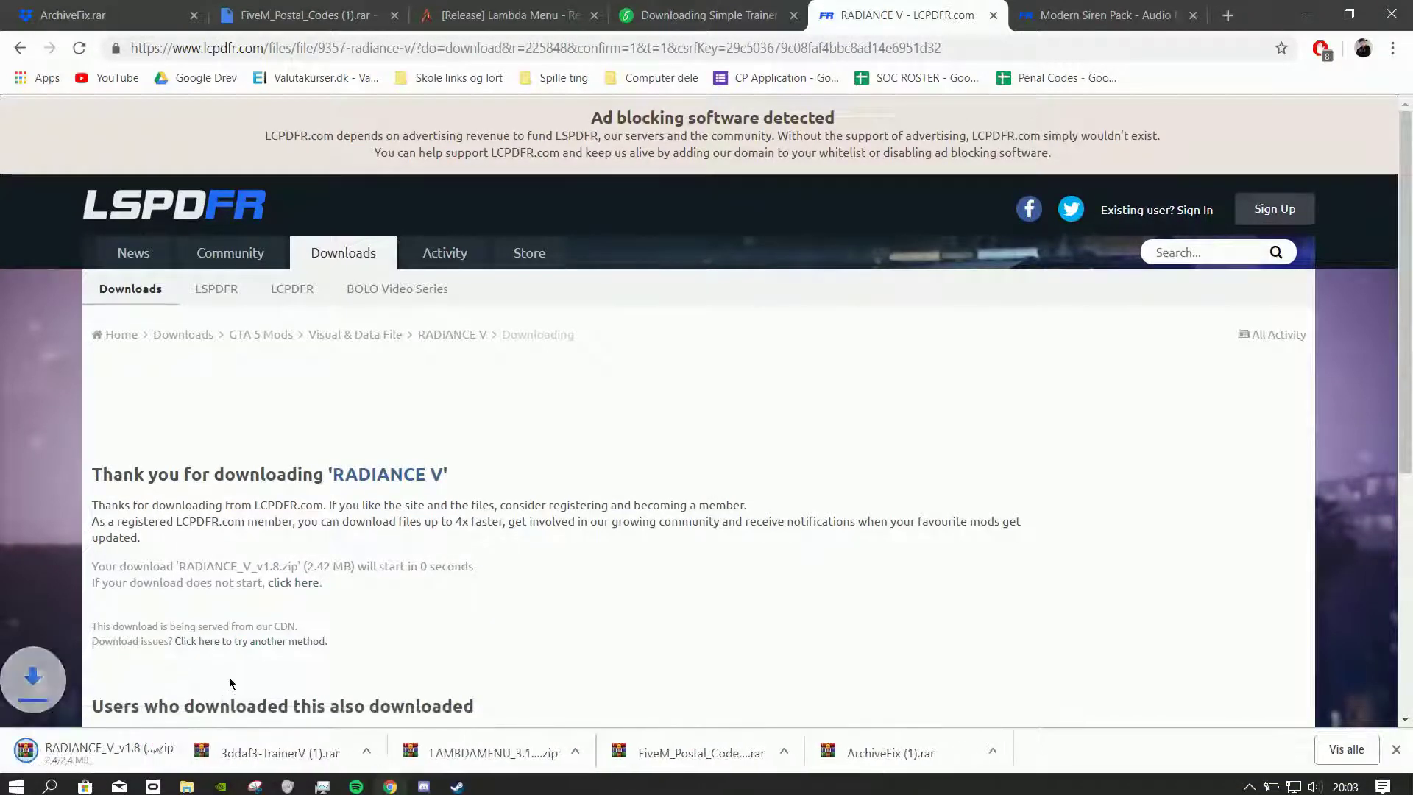
Download MODERN SIREN PACK - 3.1.0.rar, entering the CAPTCHA security check code
{"action": "left_click", "coordinate": [1103, 14]}
{"action": "left_click", "coordinate": [1116, 404]}
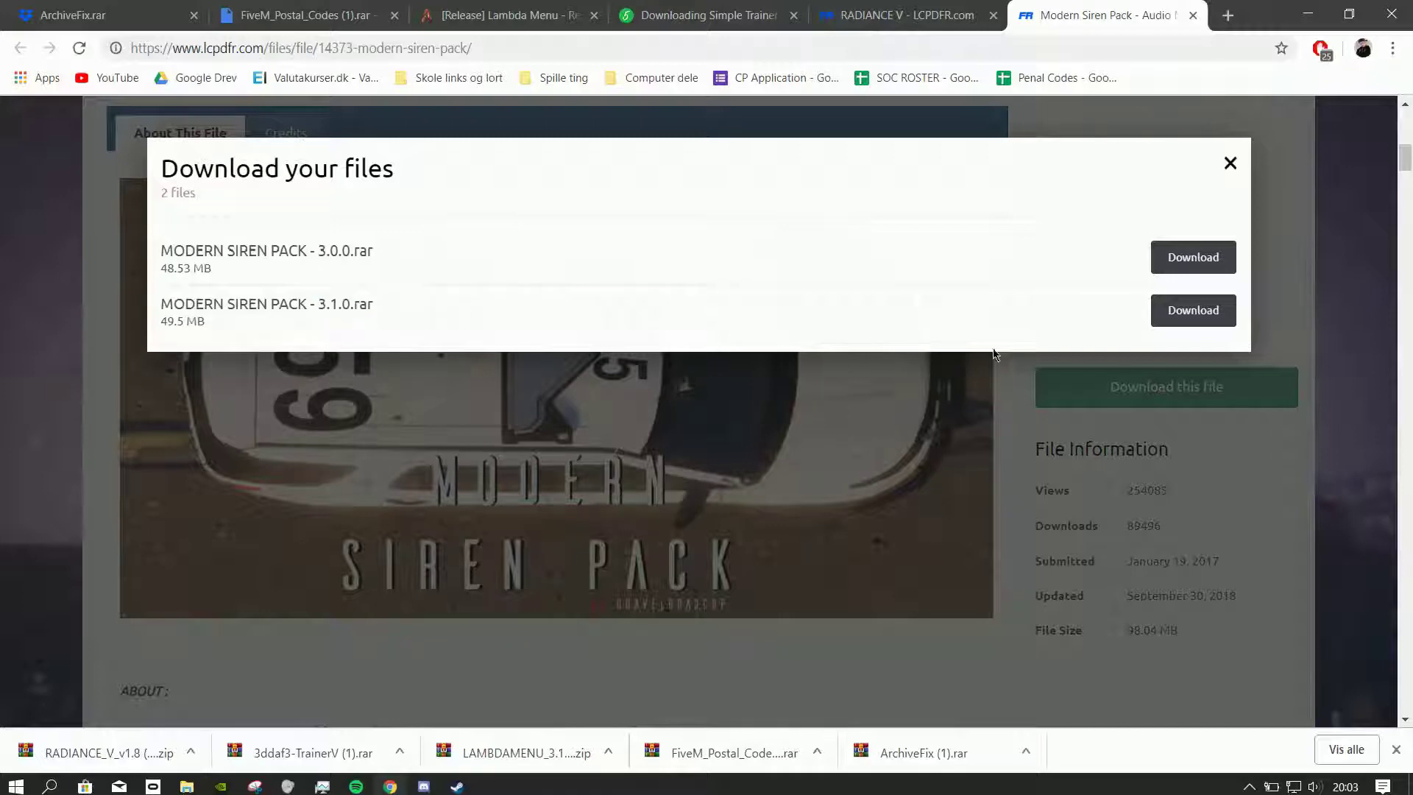
{"action": "left_click", "coordinate": [1192, 319]}
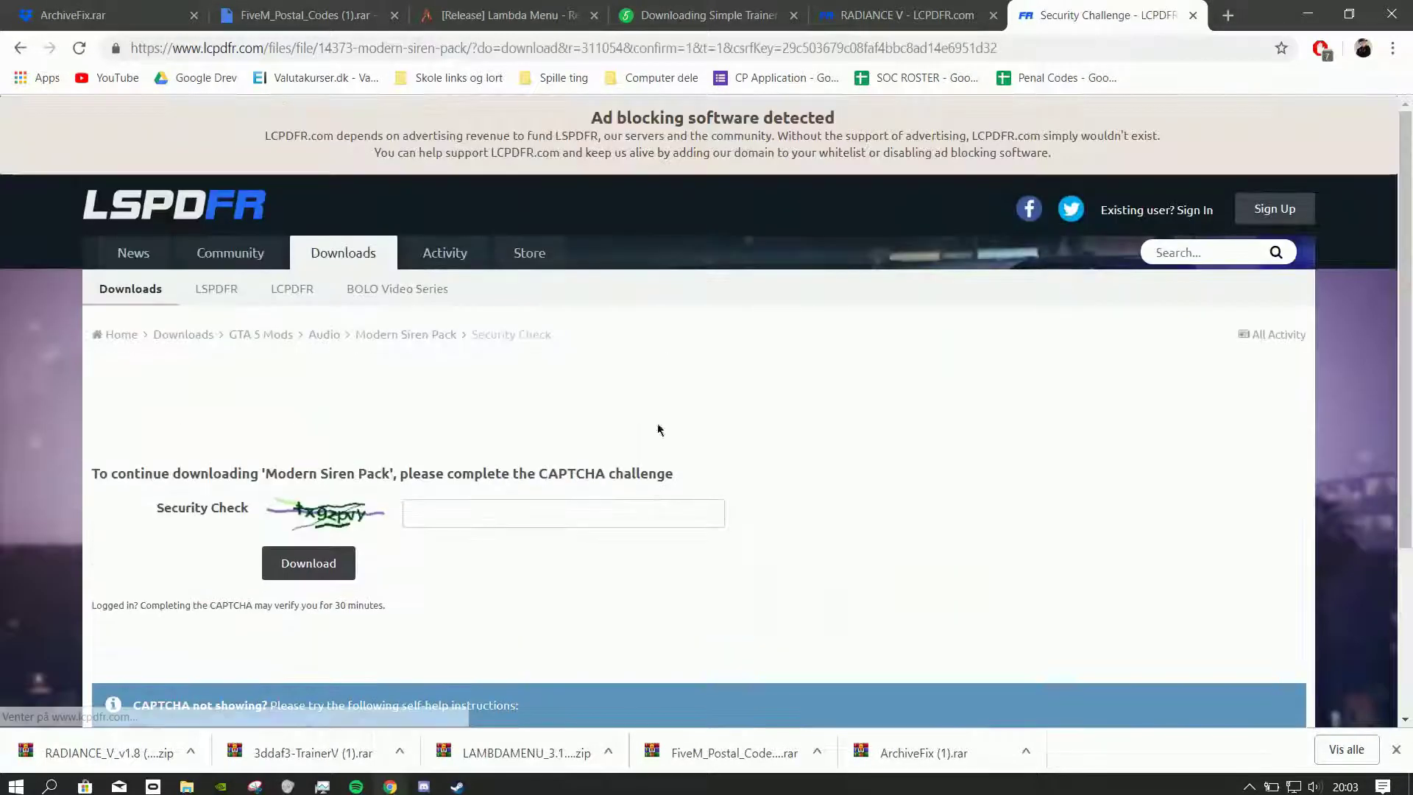
{"action": "left_click", "coordinate": [519, 516]}
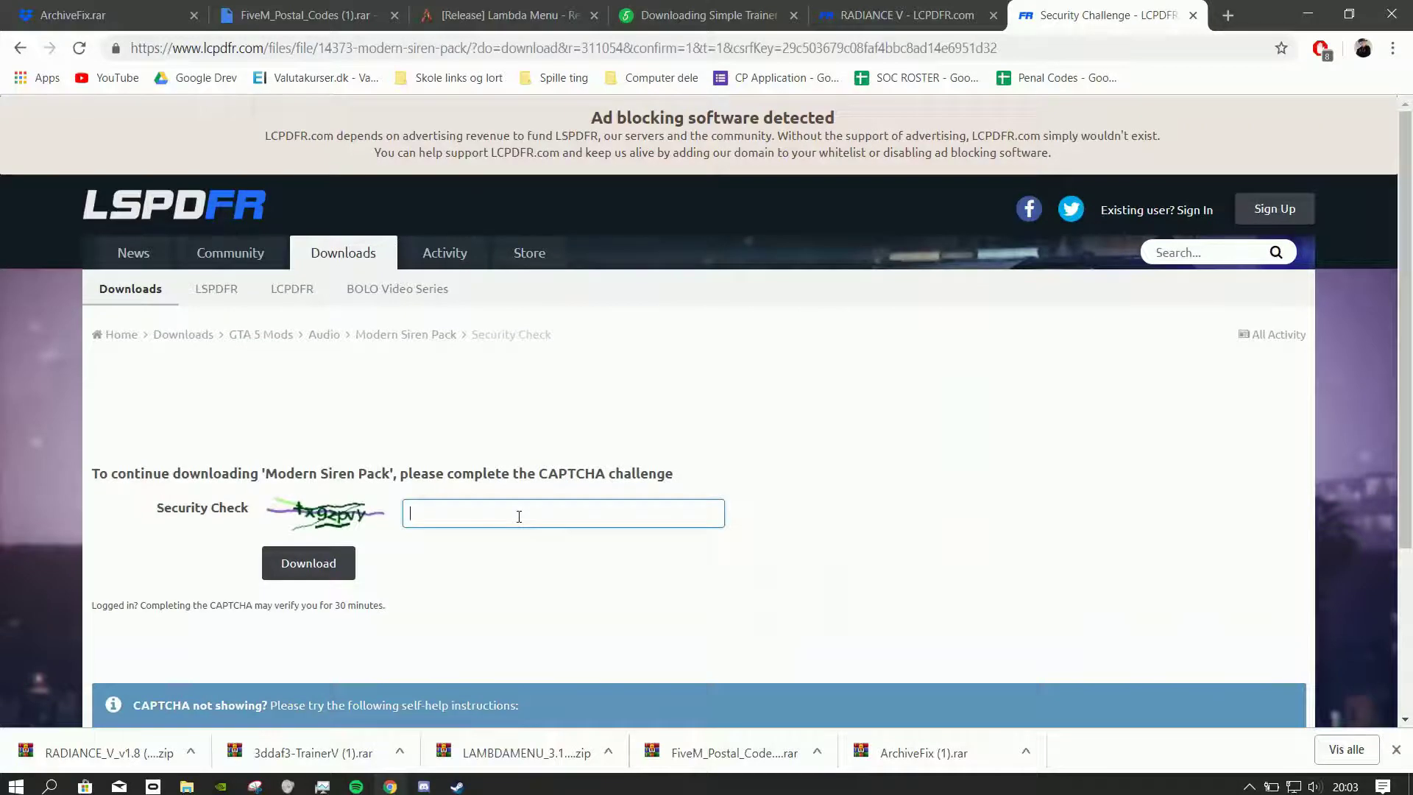
{"action": "type", "text": "d"}
{"action": "left_click", "coordinate": [346, 563]}
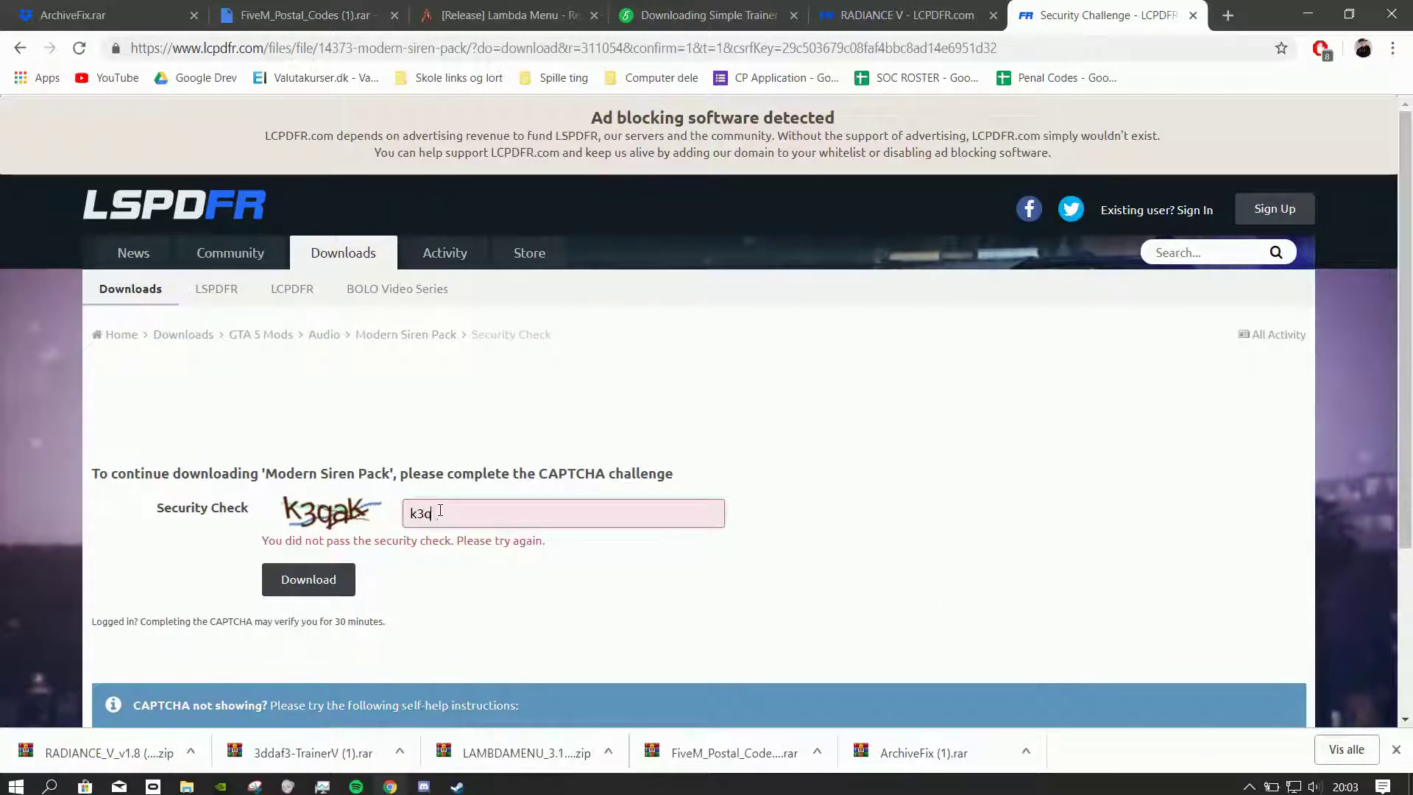
{"action": "left_click", "coordinate": [341, 581]}
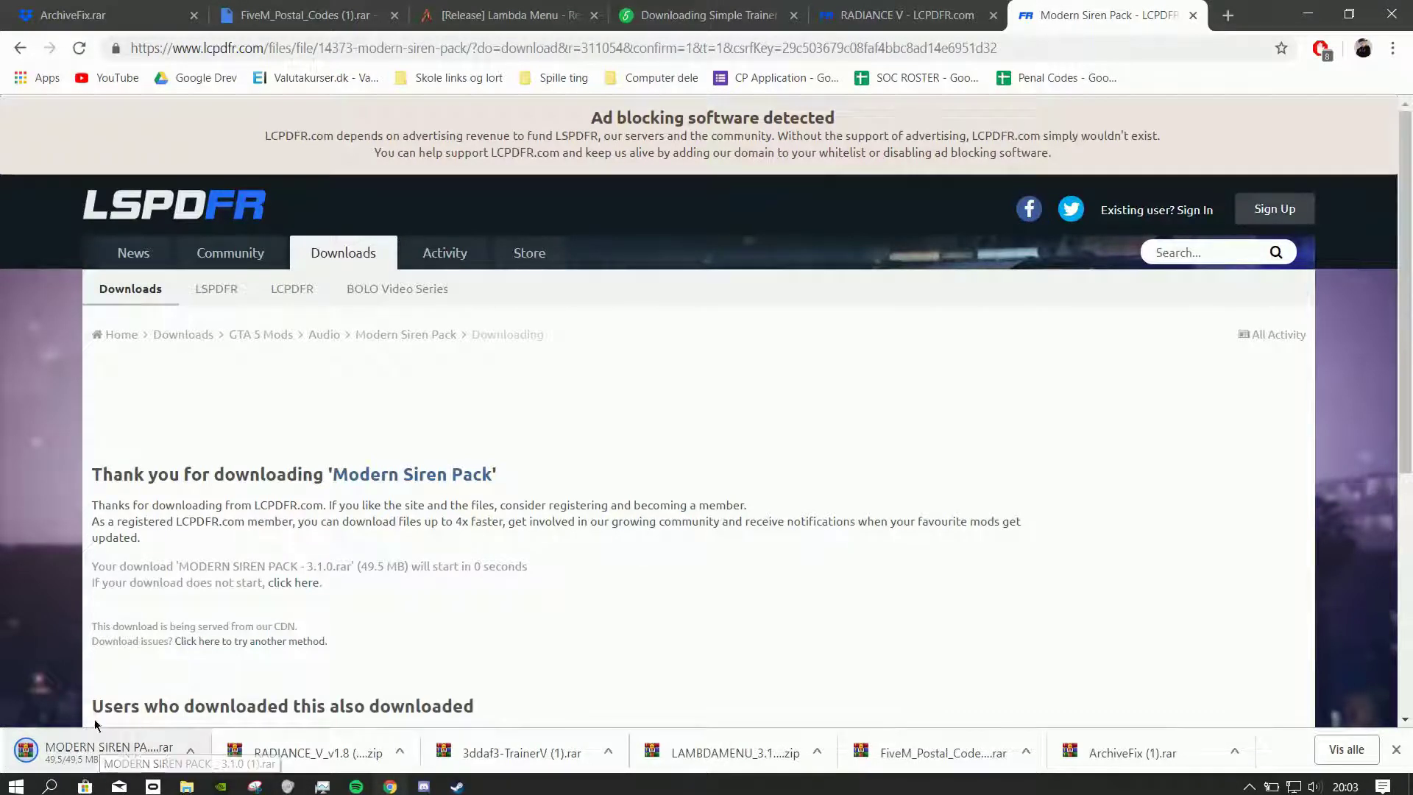
Close the browser and open the Overførsler folder in a maximized File Explorer window
{"action": "left_click", "coordinate": [1391, 15]}
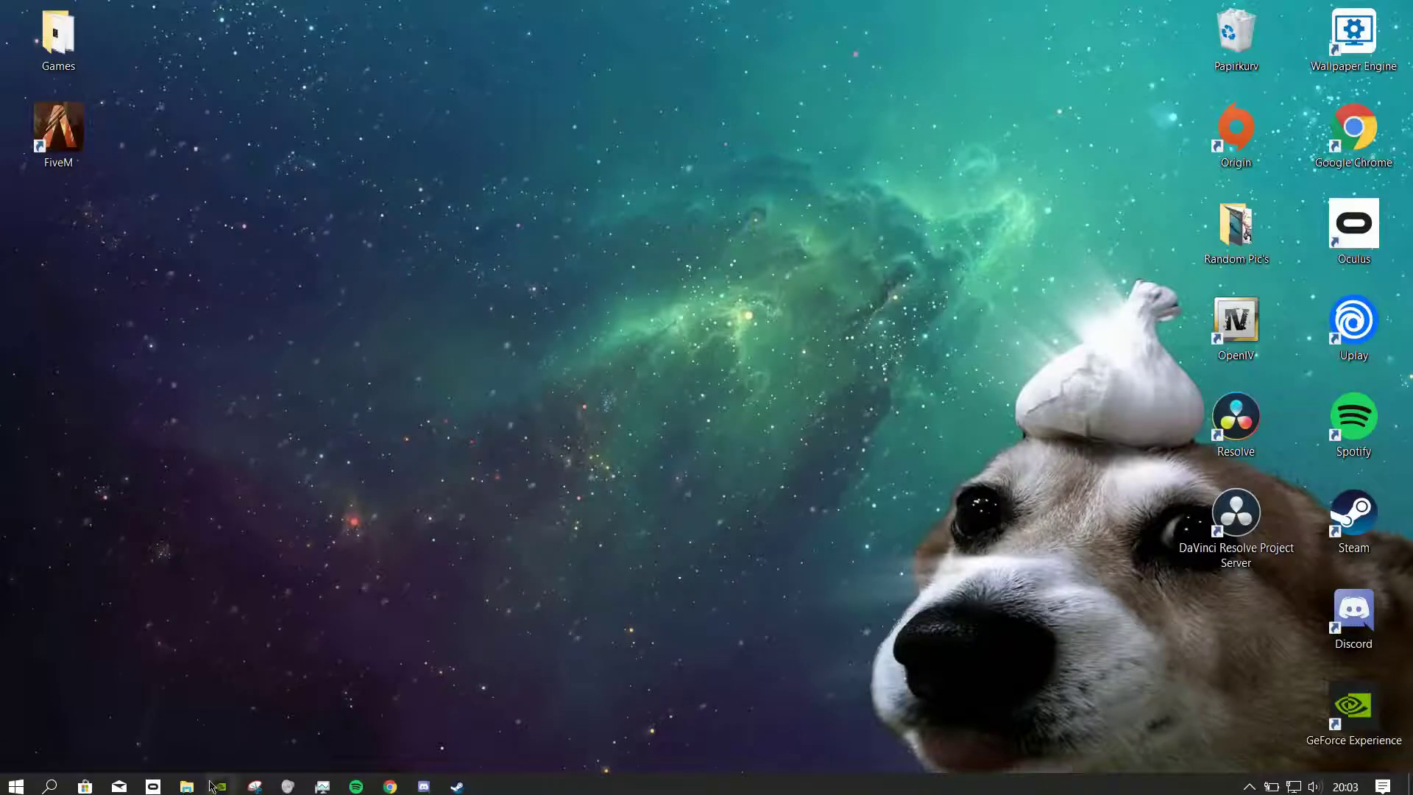
{"action": "left_click", "coordinate": [186, 786]}
{"action": "left_click", "coordinate": [143, 239]}
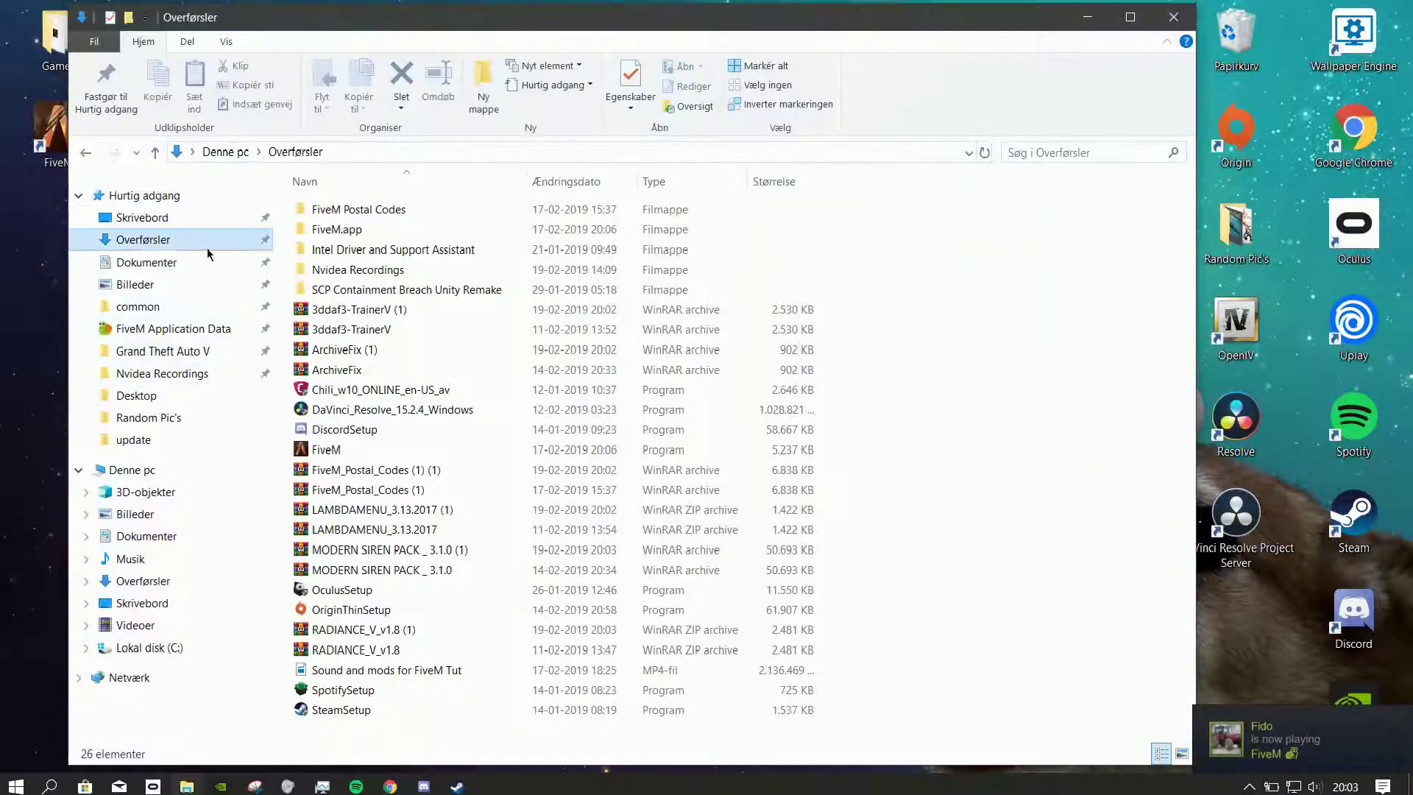
{"action": "double_click", "coordinate": [433, 22]}
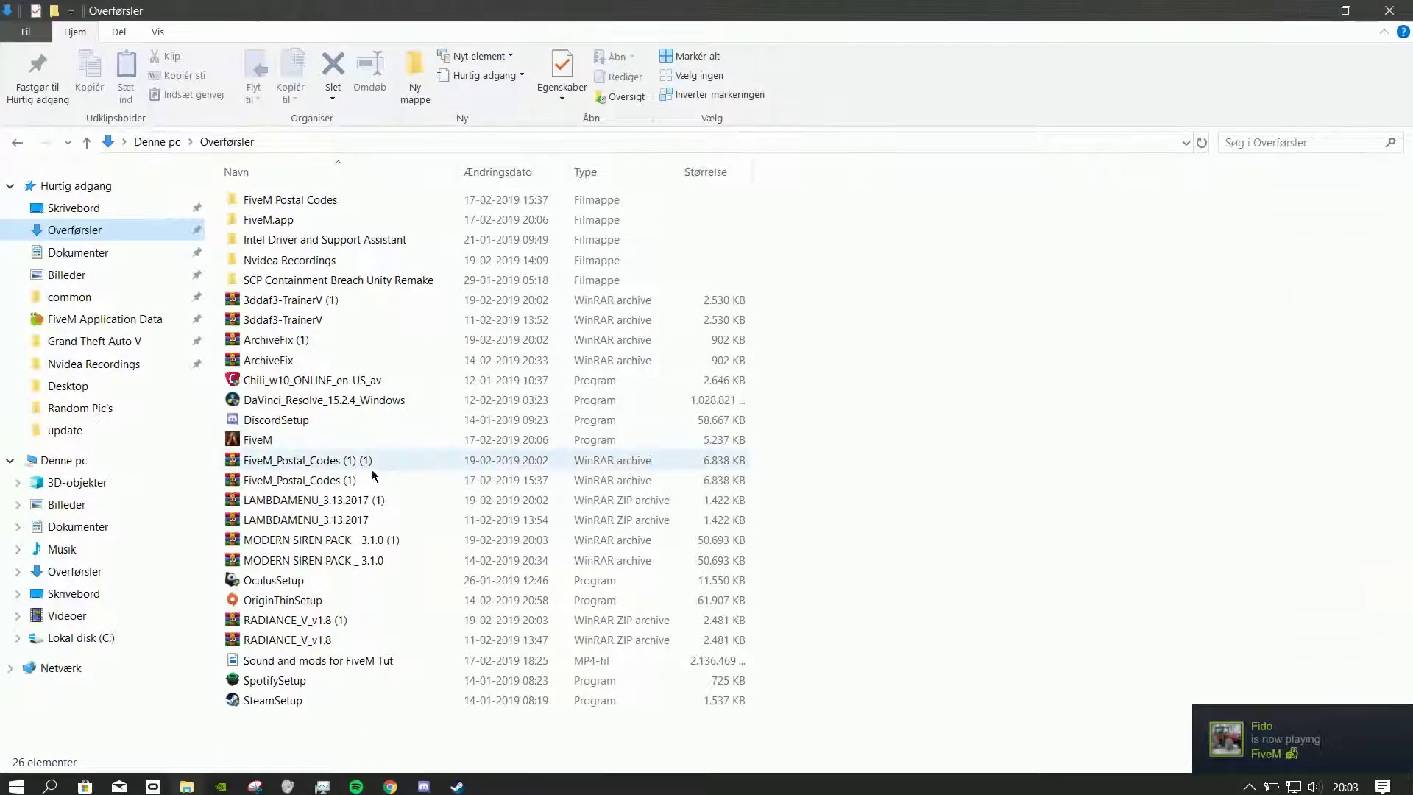
Delete the duplicate archives FiveM_Postal_Codes (1) (1), LAMBDAMENU_3.13.2017 (1) and MODERN SIREN PACK _ 3.1.0 (1)
{"action": "left_click", "coordinate": [360, 462]}
{"action": "key", "text": "Delete"}
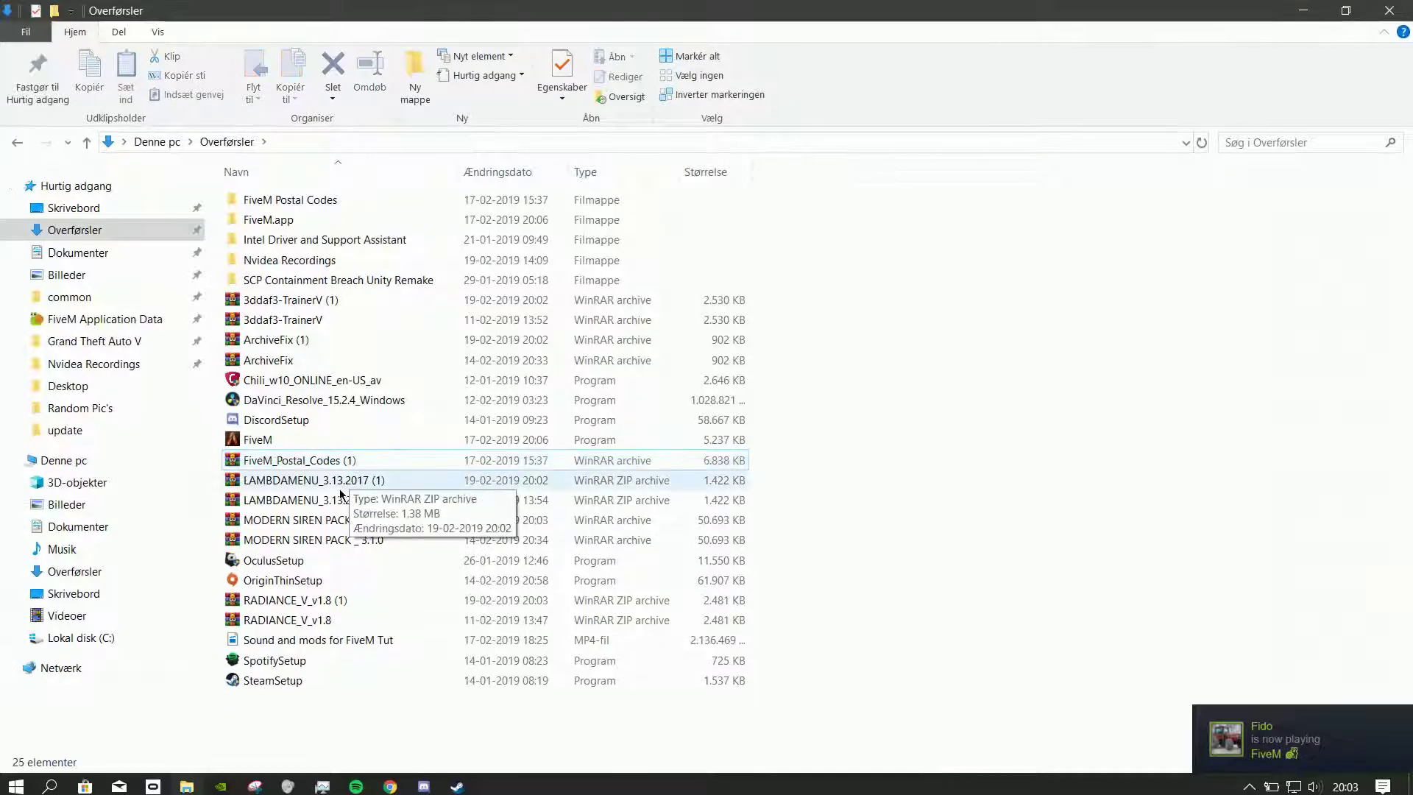
{"action": "left_click", "coordinate": [371, 479]}
{"action": "key", "text": "Delete"}
{"action": "left_click", "coordinate": [383, 500]}
{"action": "key", "text": "Delete"}
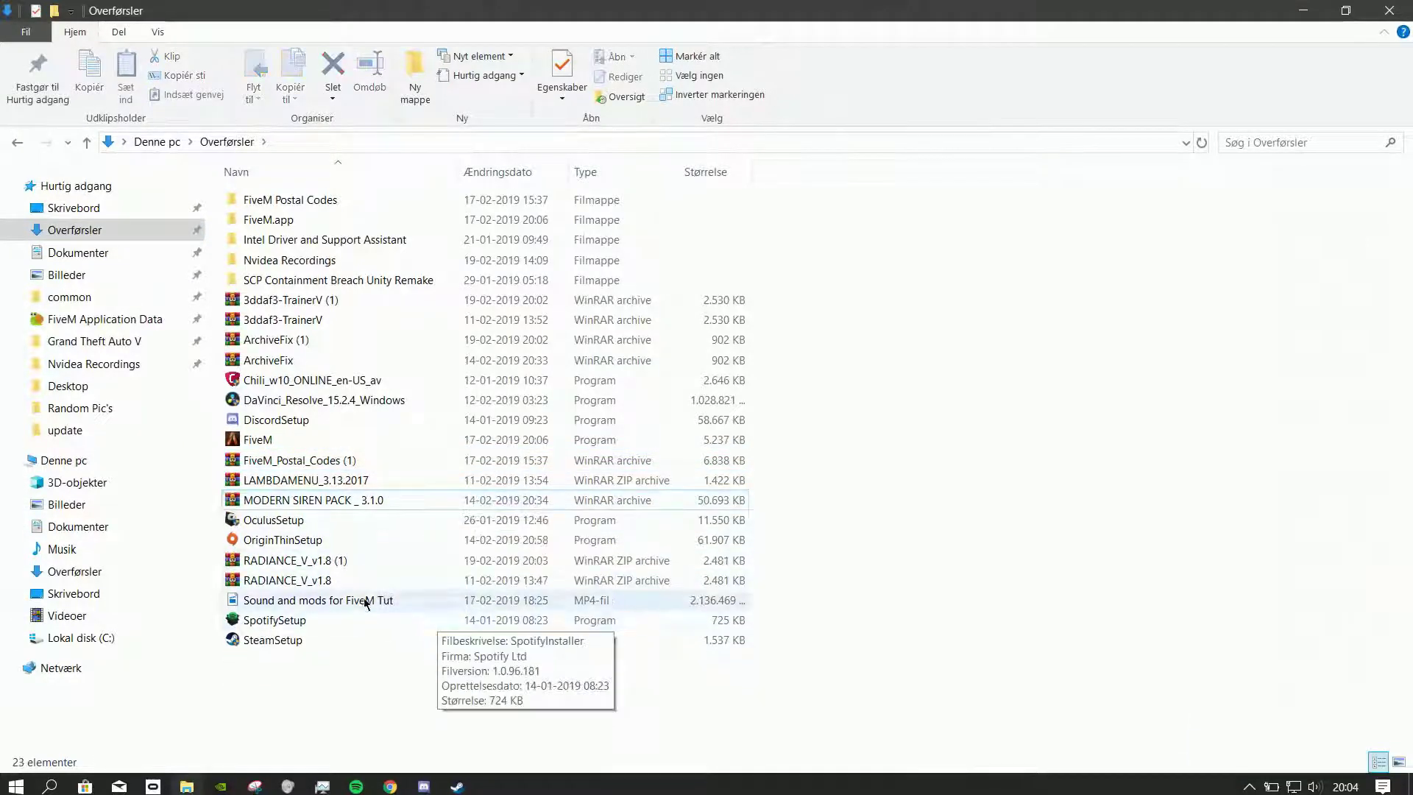
Delete the duplicate archives RADIANCE_V_v1.8 (1), 3ddaf3-TrainerV (1) and ArchiveFix (1)
{"action": "left_click", "coordinate": [372, 560]}
{"action": "key", "text": "Delete"}
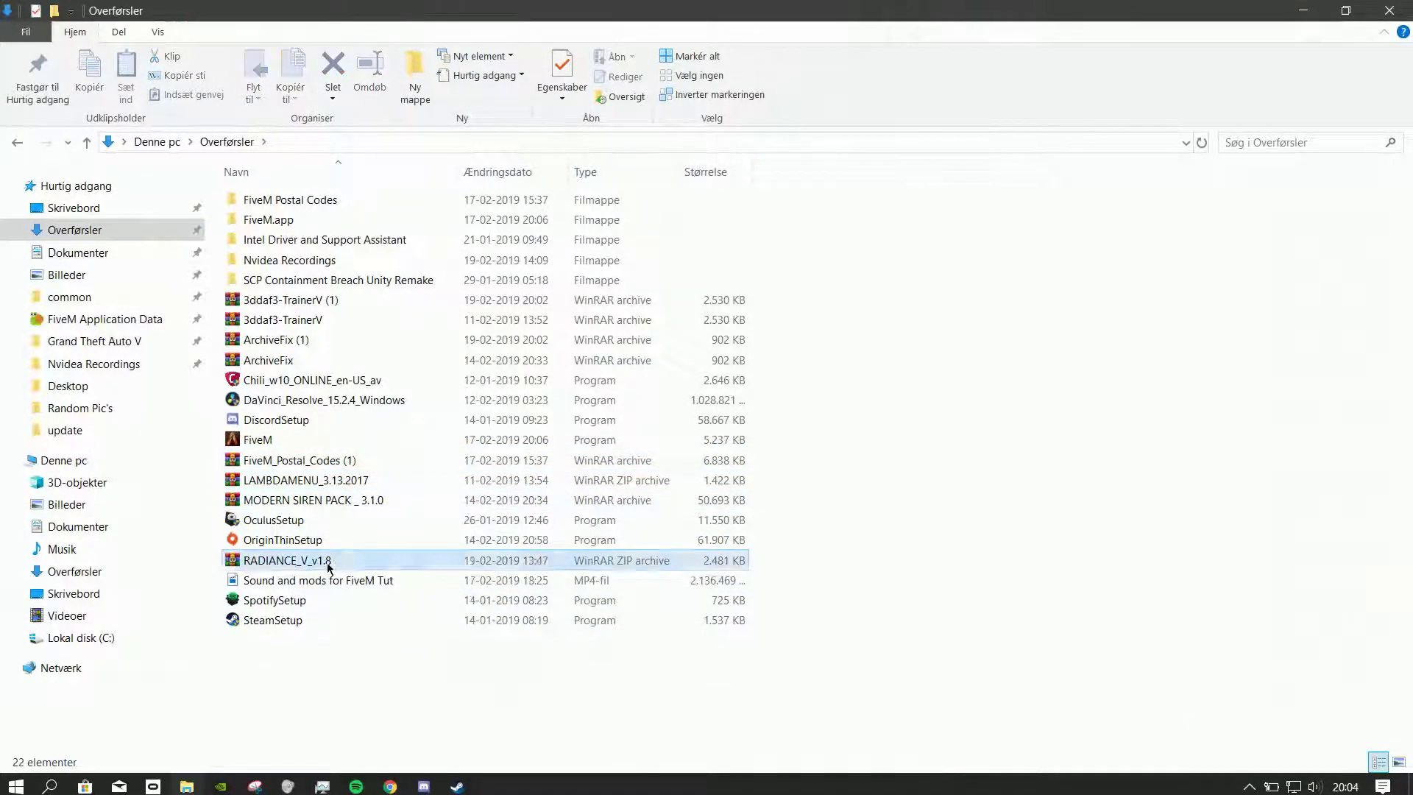
{"action": "left_click", "coordinate": [268, 306]}
{"action": "key", "text": "Delete"}
{"action": "left_click", "coordinate": [283, 324]}
{"action": "key", "text": "Delete"}
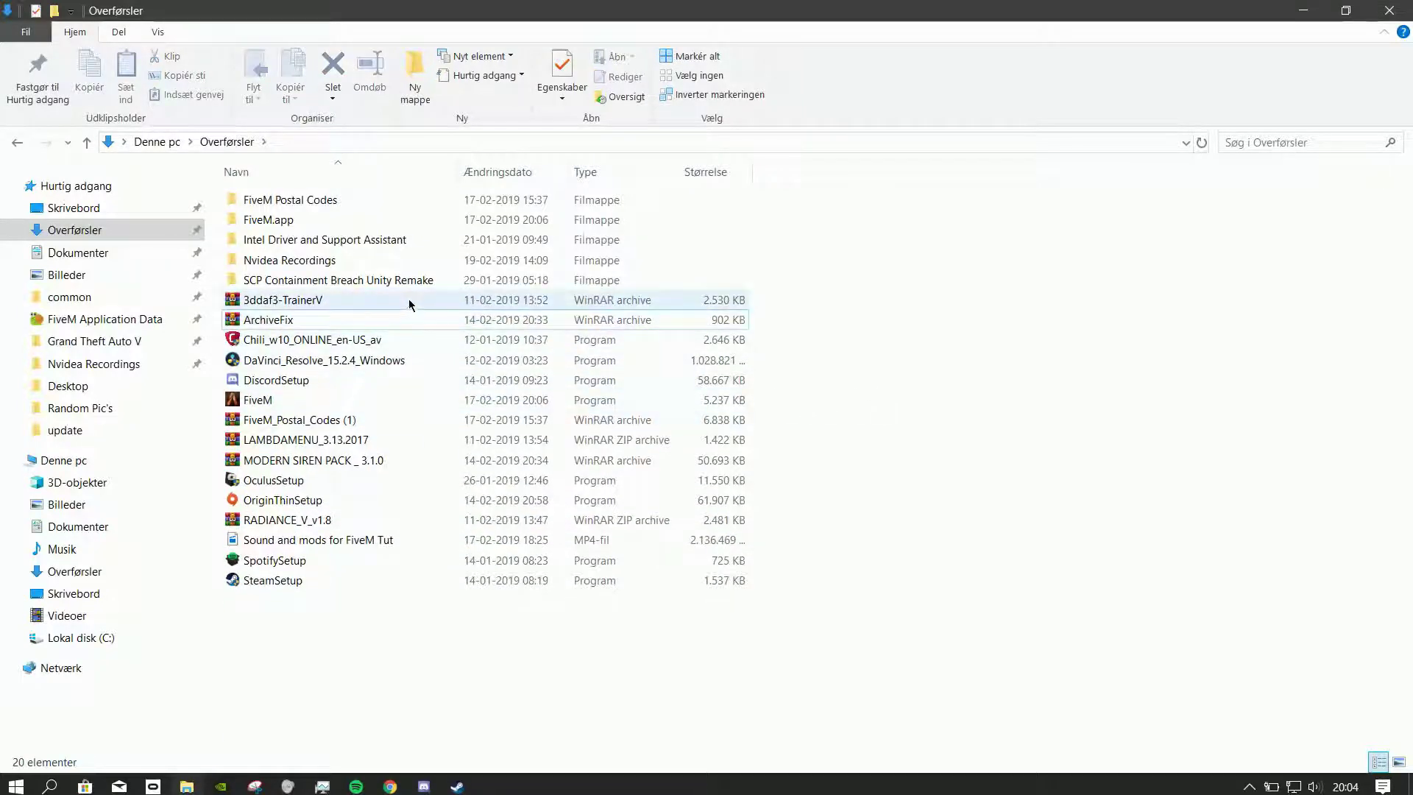
Move the archives 3ddaf3-TrainerV, ArchiveFix, FiveM_Postal_Codes (1), LAMBDAMENU_3.13.2017, MODERN SIREN PACK _ 3.1.0 and RADIANCE_V_v1.8 to the desktop and close Overførsler
{"action": "left_click_drag", "start_coordinate": [618, 15], "coordinate": [1198, 79]}
{"action": "left_click", "coordinate": [905, 381]}
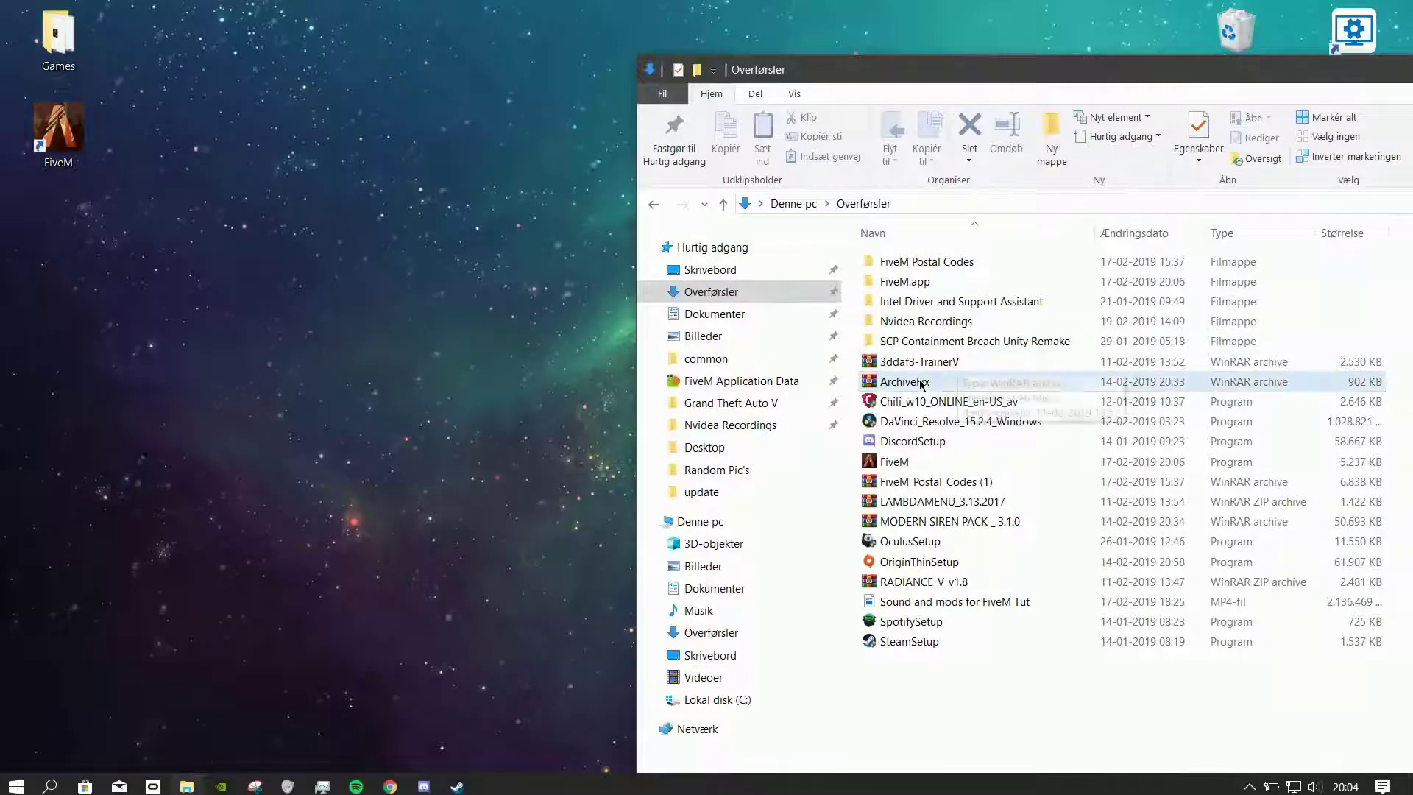
{"action": "left_click", "coordinate": [897, 364], "text": "ctrl"}
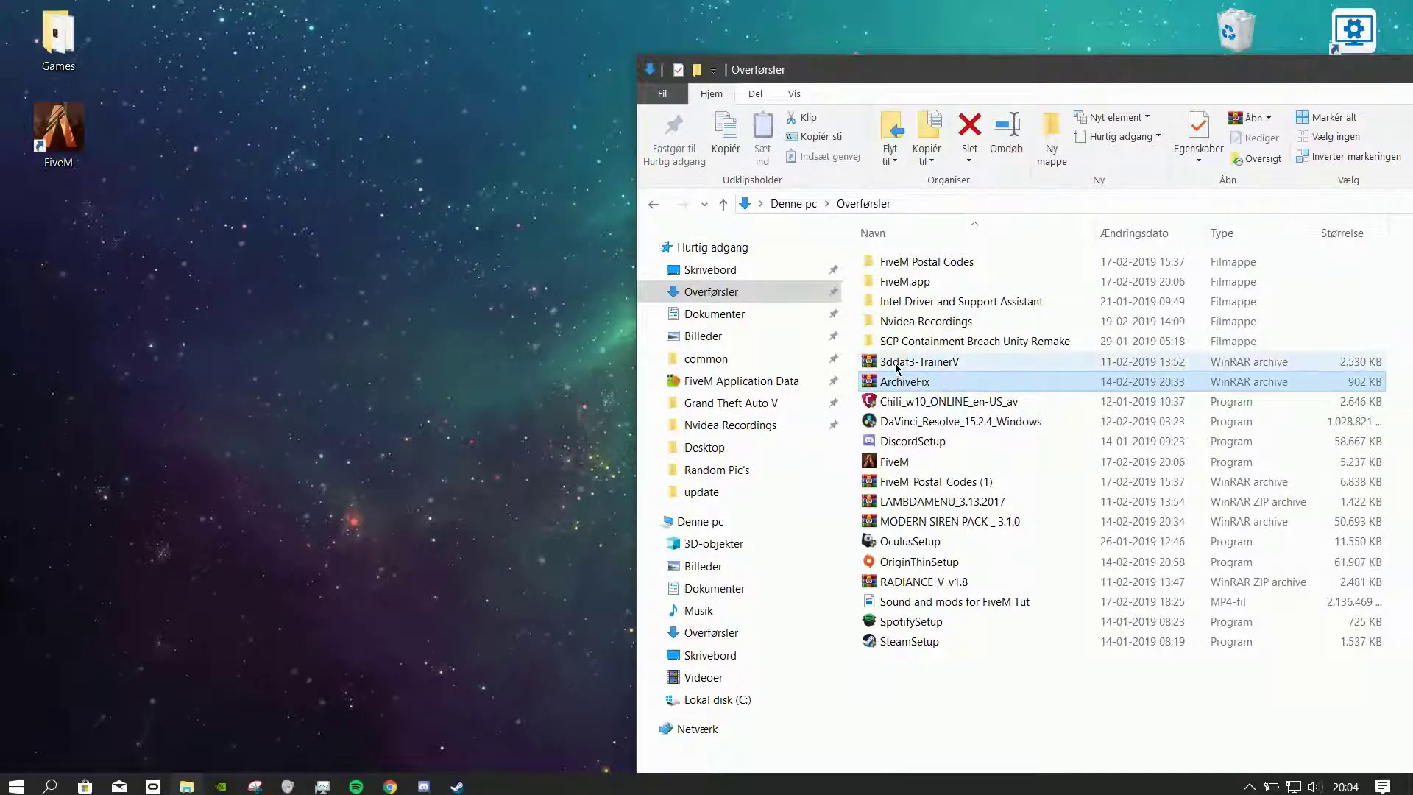
{"action": "left_click", "coordinate": [900, 484], "text": "ctrl"}
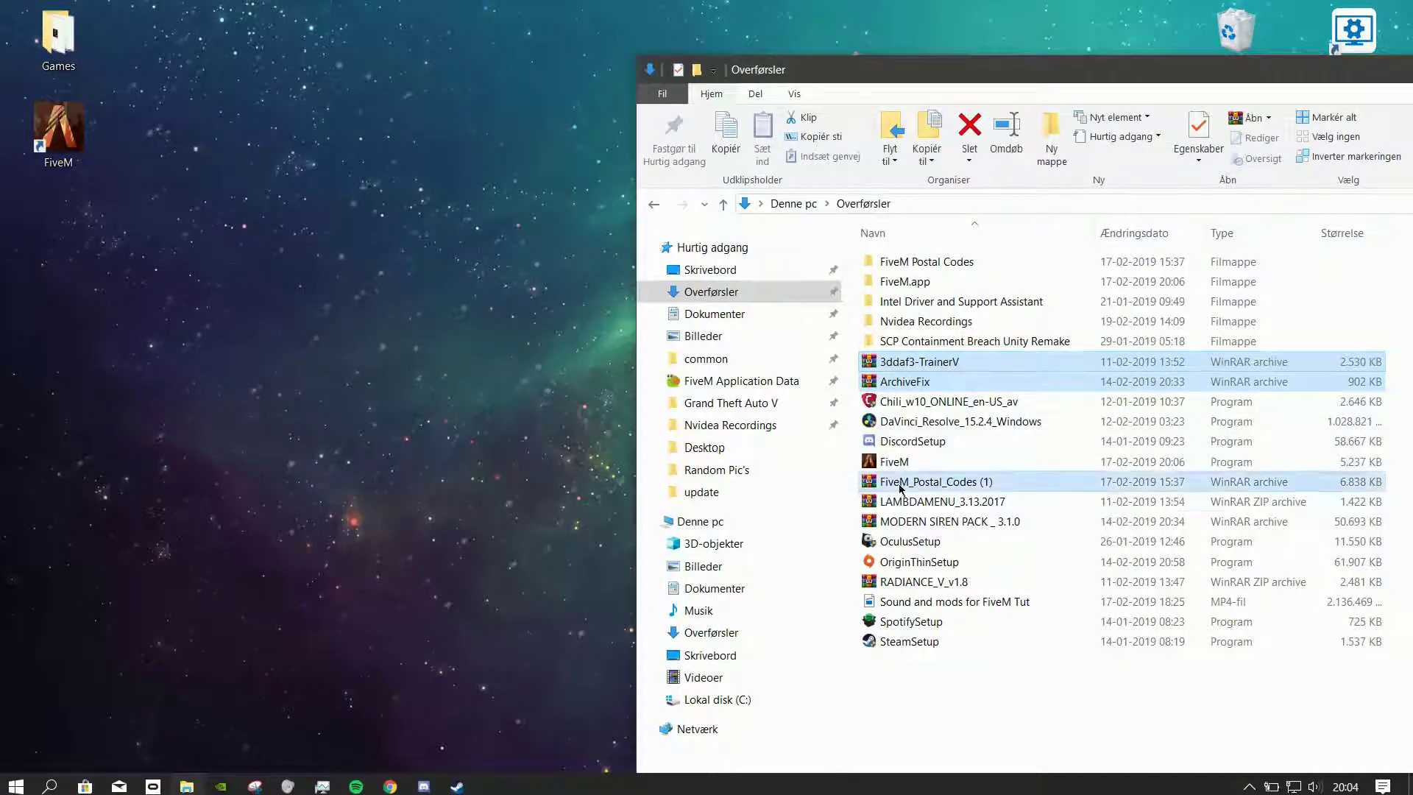
{"action": "left_click", "coordinate": [903, 503], "text": "ctrl"}
{"action": "left_click", "coordinate": [909, 522], "text": "ctrl"}
{"action": "left_click", "coordinate": [905, 582], "text": "ctrl"}
{"action": "left_click_drag", "start_coordinate": [905, 577], "coordinate": [578, 424]}
{"action": "left_click_drag", "start_coordinate": [1258, 77], "coordinate": [629, 76]}
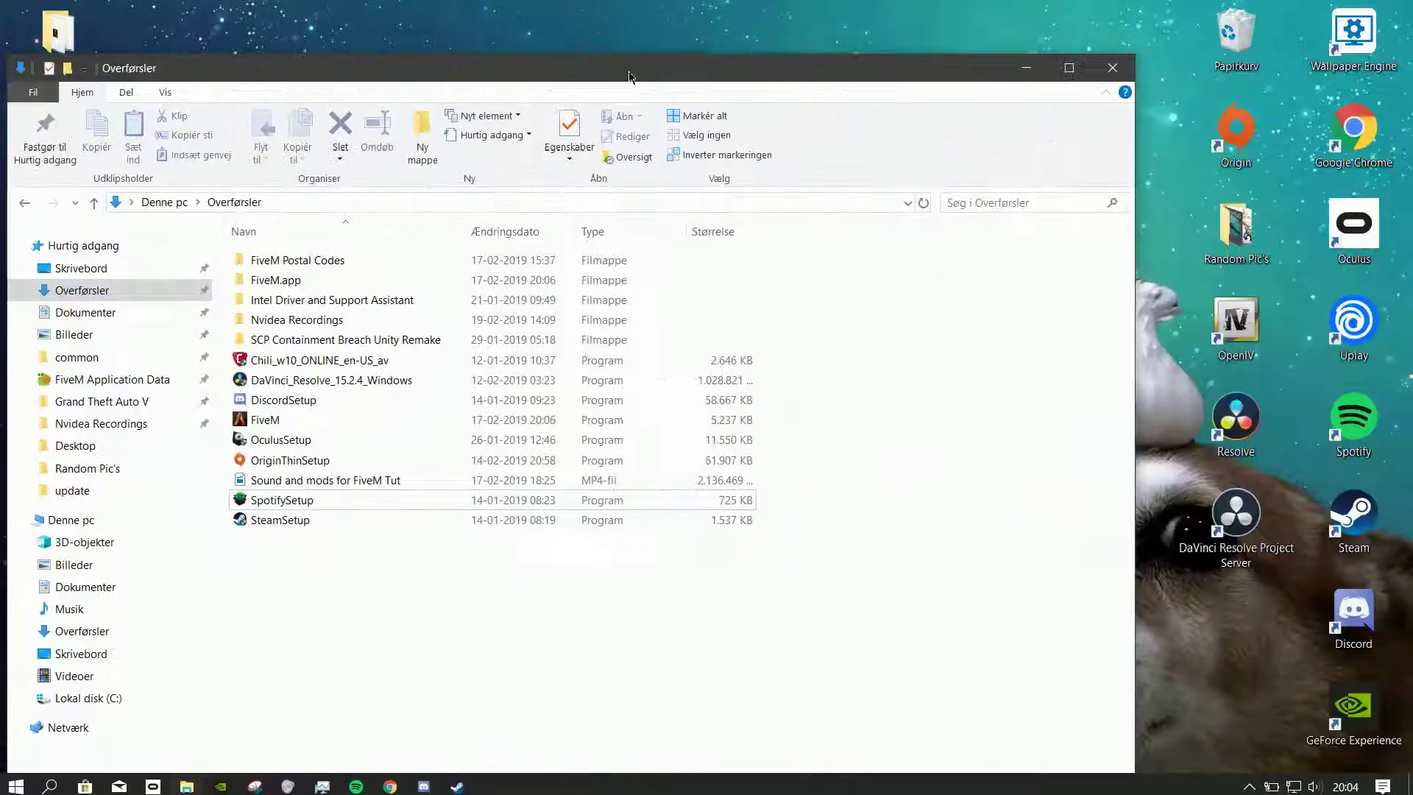
{"action": "left_click", "coordinate": [1112, 67]}
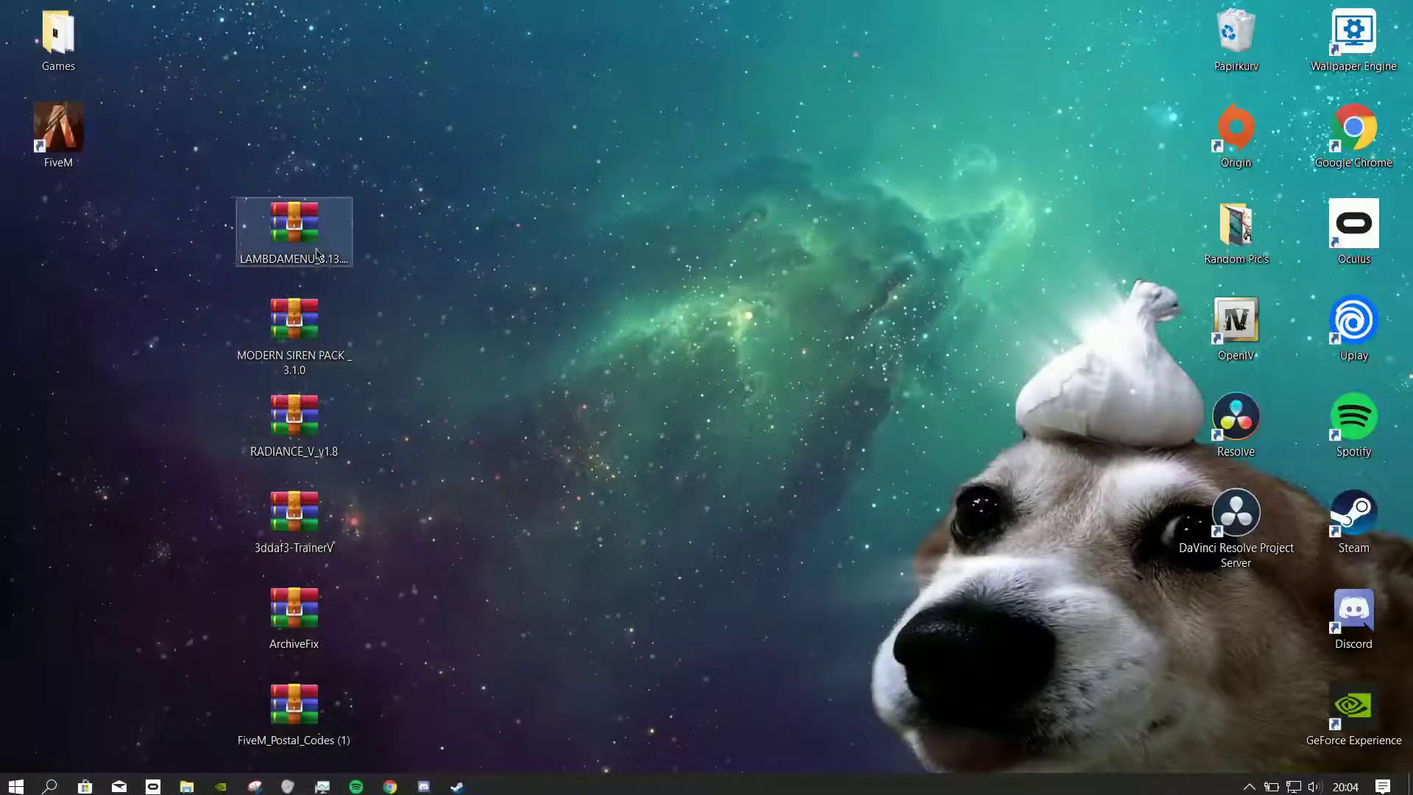
Shift the six mod archives together to the upper end of their desktop column
{"action": "left_click_drag", "start_coordinate": [200, 142], "coordinate": [615, 327]}
{"action": "left_click_drag", "start_coordinate": [360, 567], "coordinate": [210, 471]}
{"action": "left_click_drag", "start_coordinate": [203, 138], "coordinate": [411, 786]}
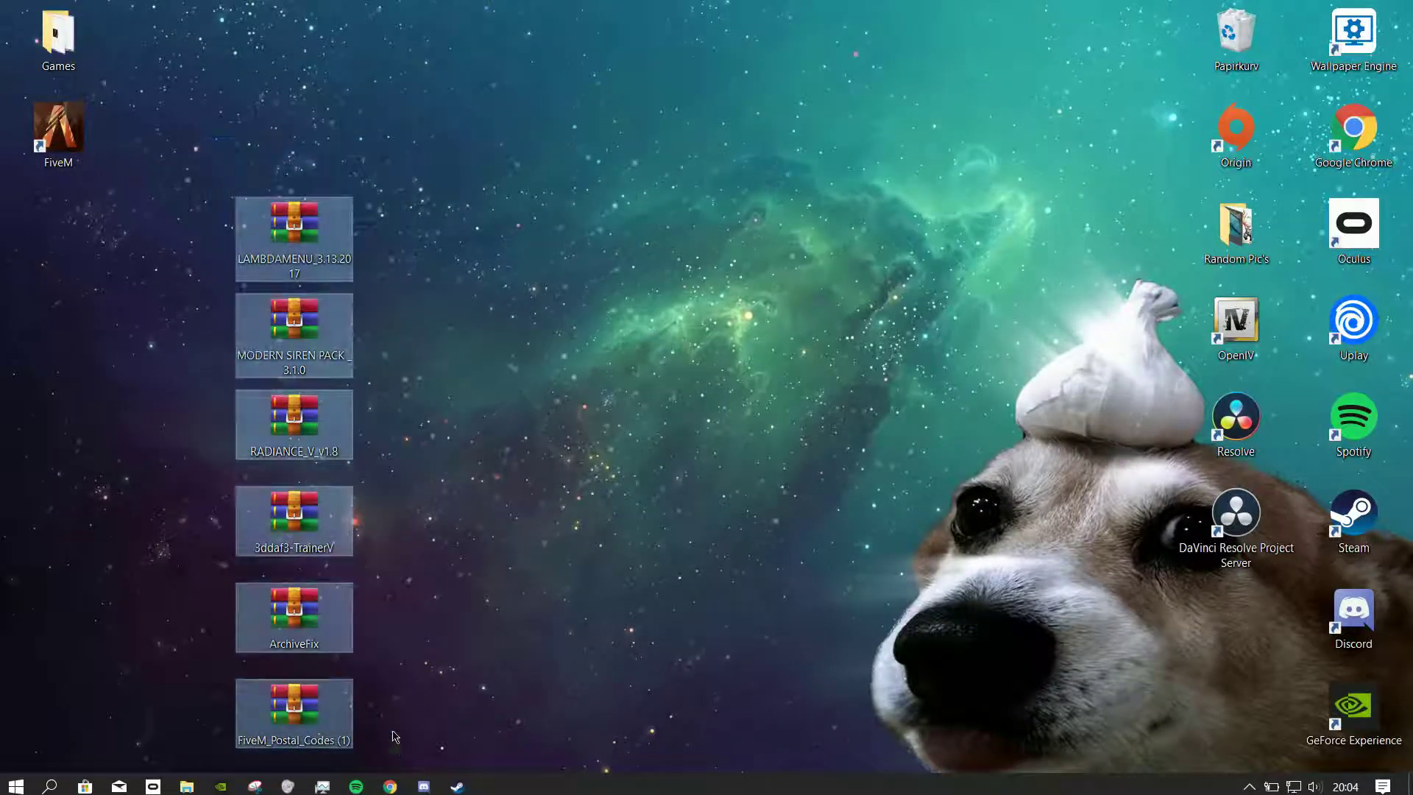
{"action": "left_click_drag", "start_coordinate": [327, 638], "coordinate": [265, 30]}
{"action": "left_click", "coordinate": [684, 198]}
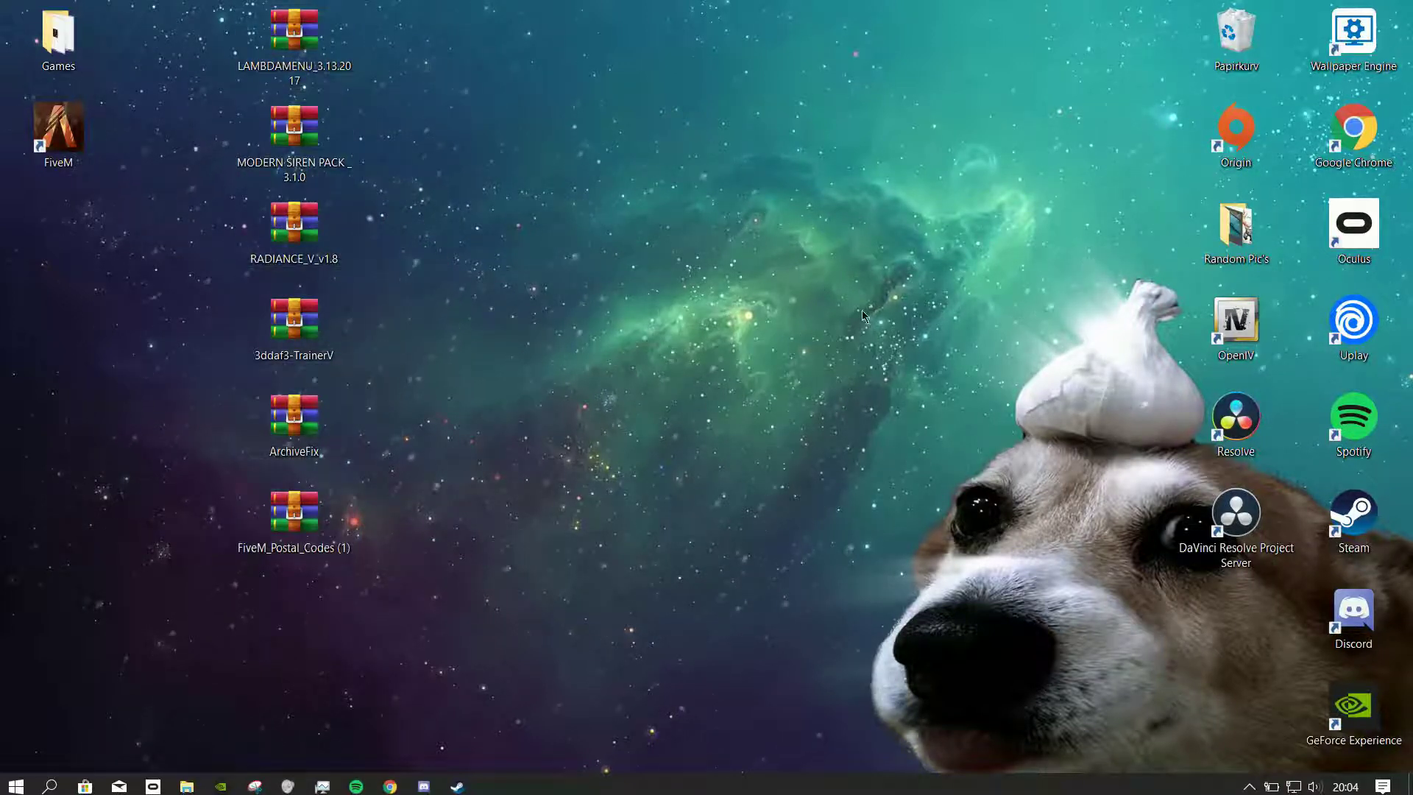
Create a desktop folder named "Mods for FiveM" and place it level with the first archive
{"action": "right_click", "coordinate": [659, 238]}
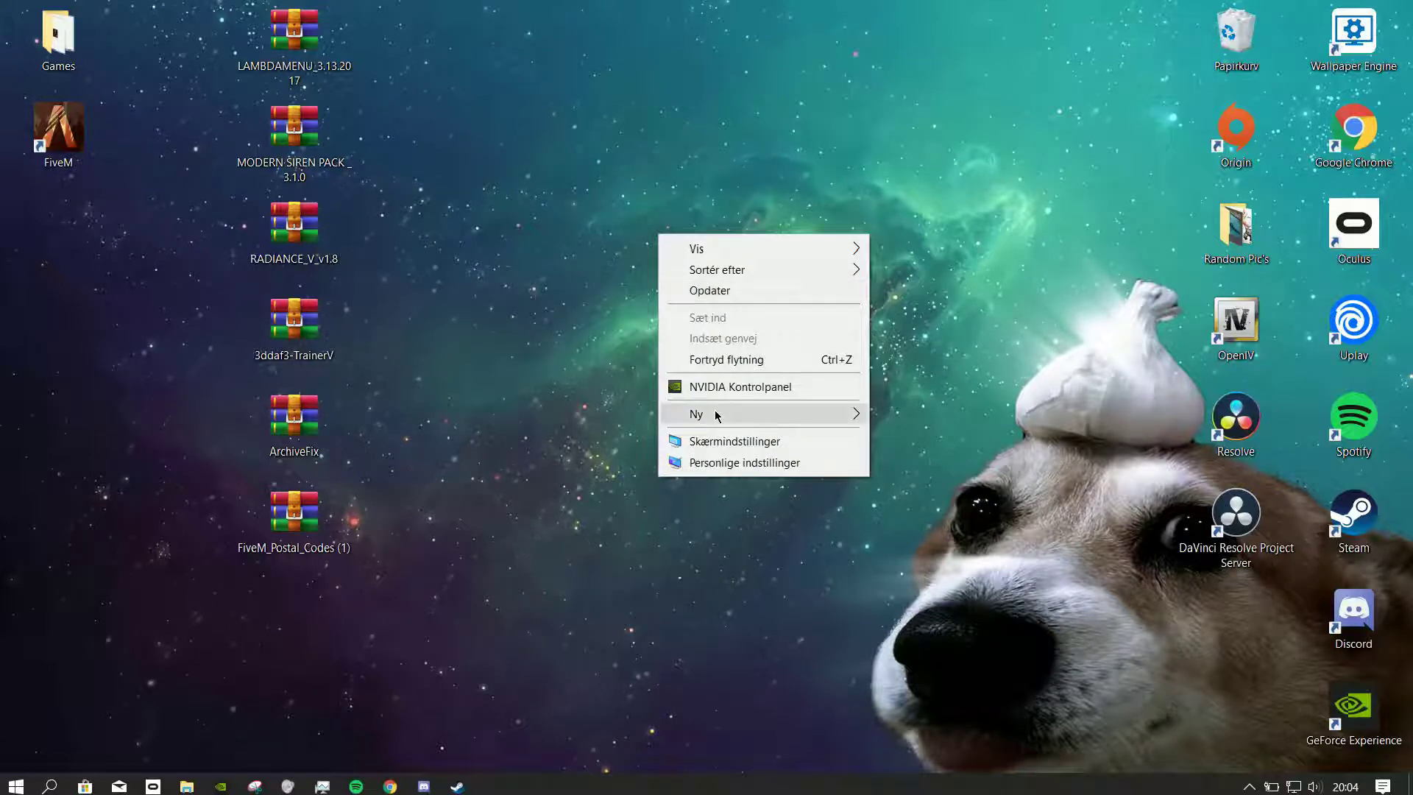
{"action": "mouse_move", "coordinate": [716, 416]}
{"action": "left_click", "coordinate": [905, 416]}
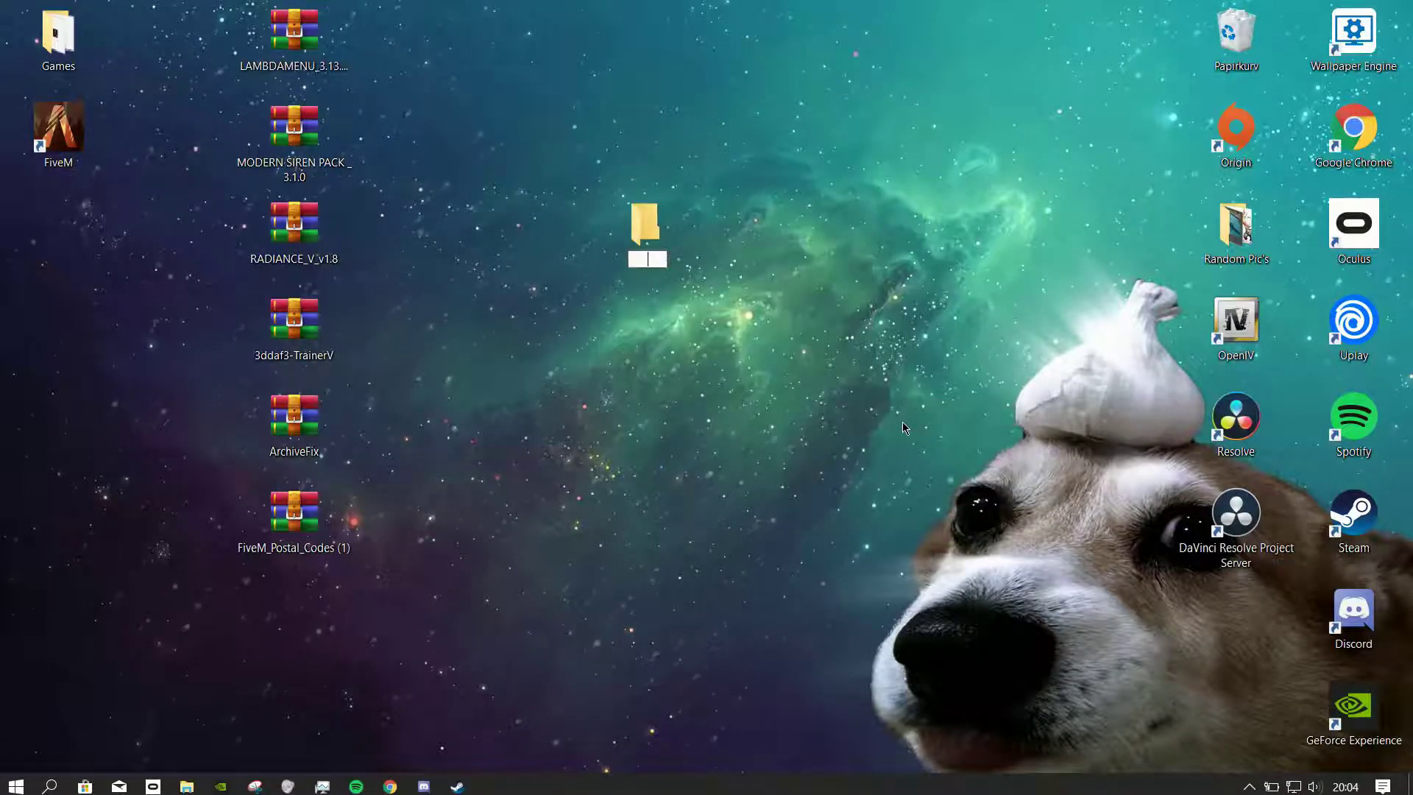
{"action": "type", "text": "Mods for"}
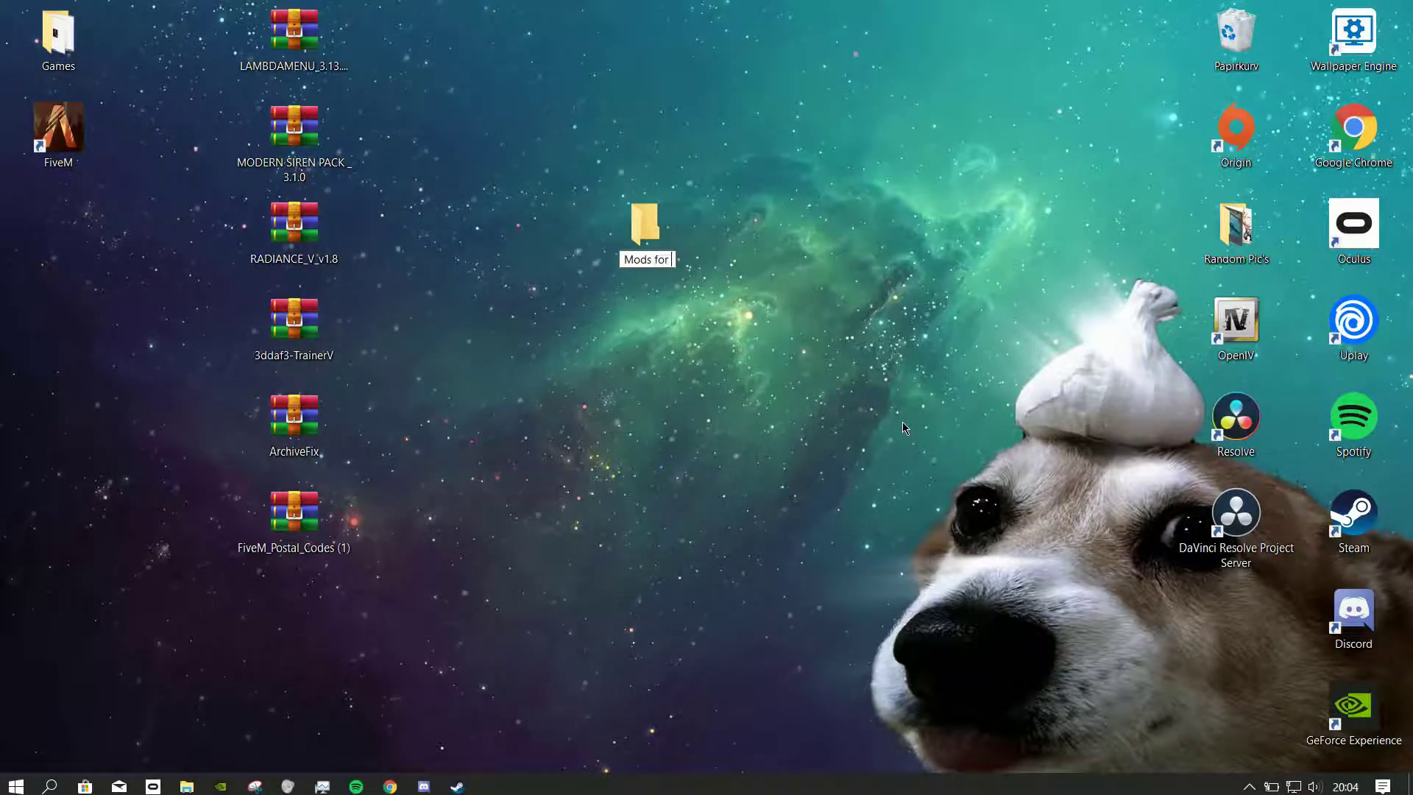
{"action": "type", "text": " FiveM"}
{"action": "key", "text": "Return"}
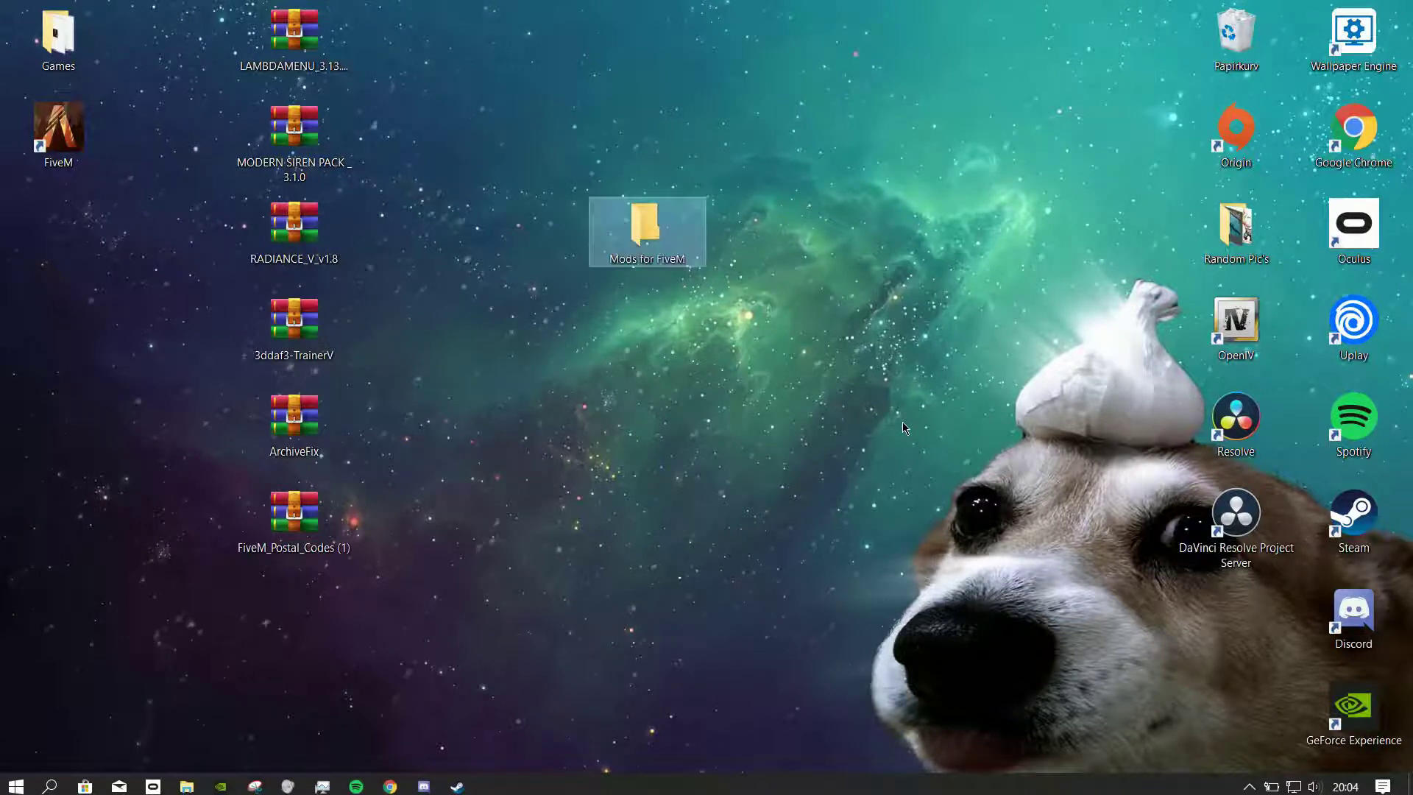
{"action": "left_click_drag", "start_coordinate": [645, 228], "coordinate": [646, 37]}
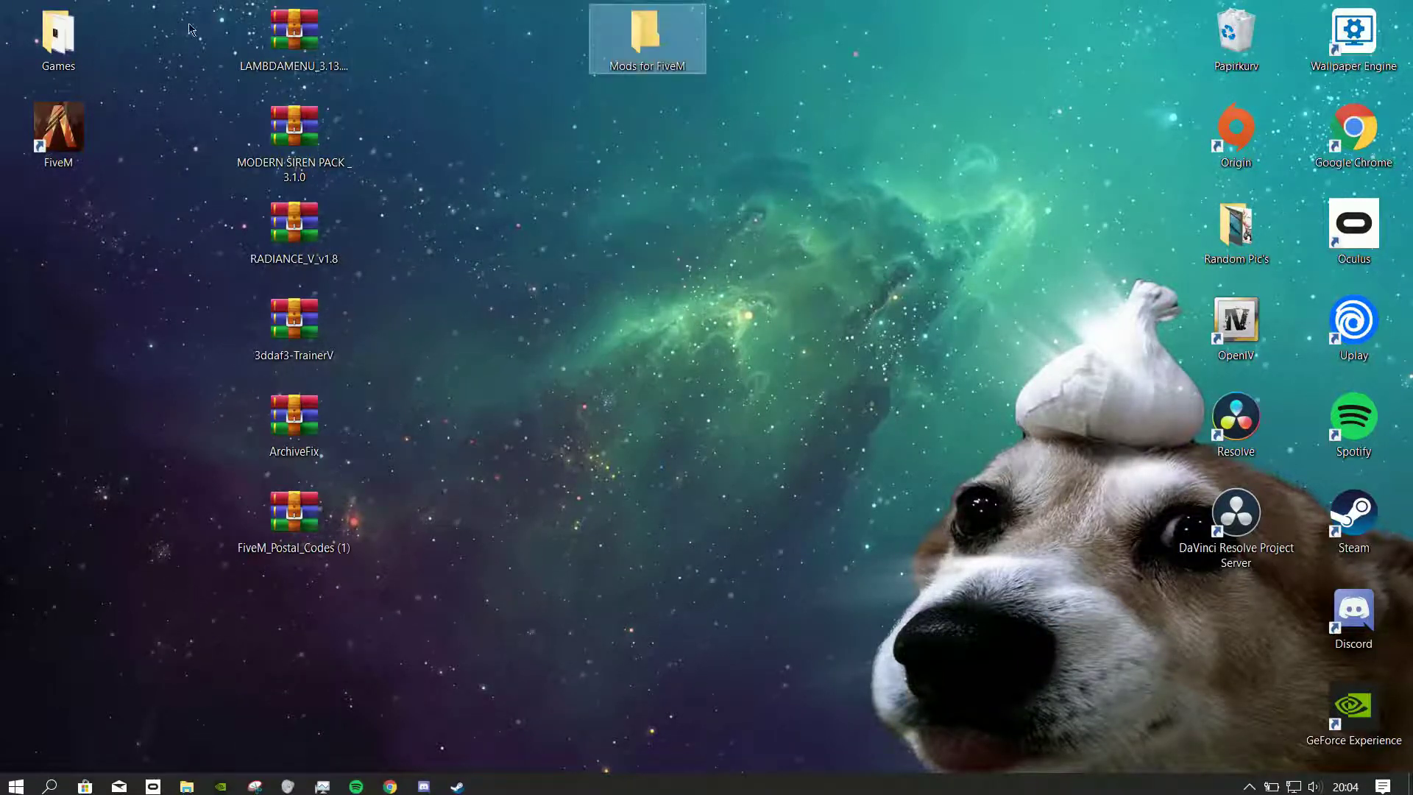
Move the six mod archives and the OpenIV shortcut into the Mods for FiveM folder, placing the folder beside Random Pic's
{"action": "left_click_drag", "start_coordinate": [207, 2], "coordinate": [445, 634]}
{"action": "left_click_drag", "start_coordinate": [309, 324], "coordinate": [1125, 286]}
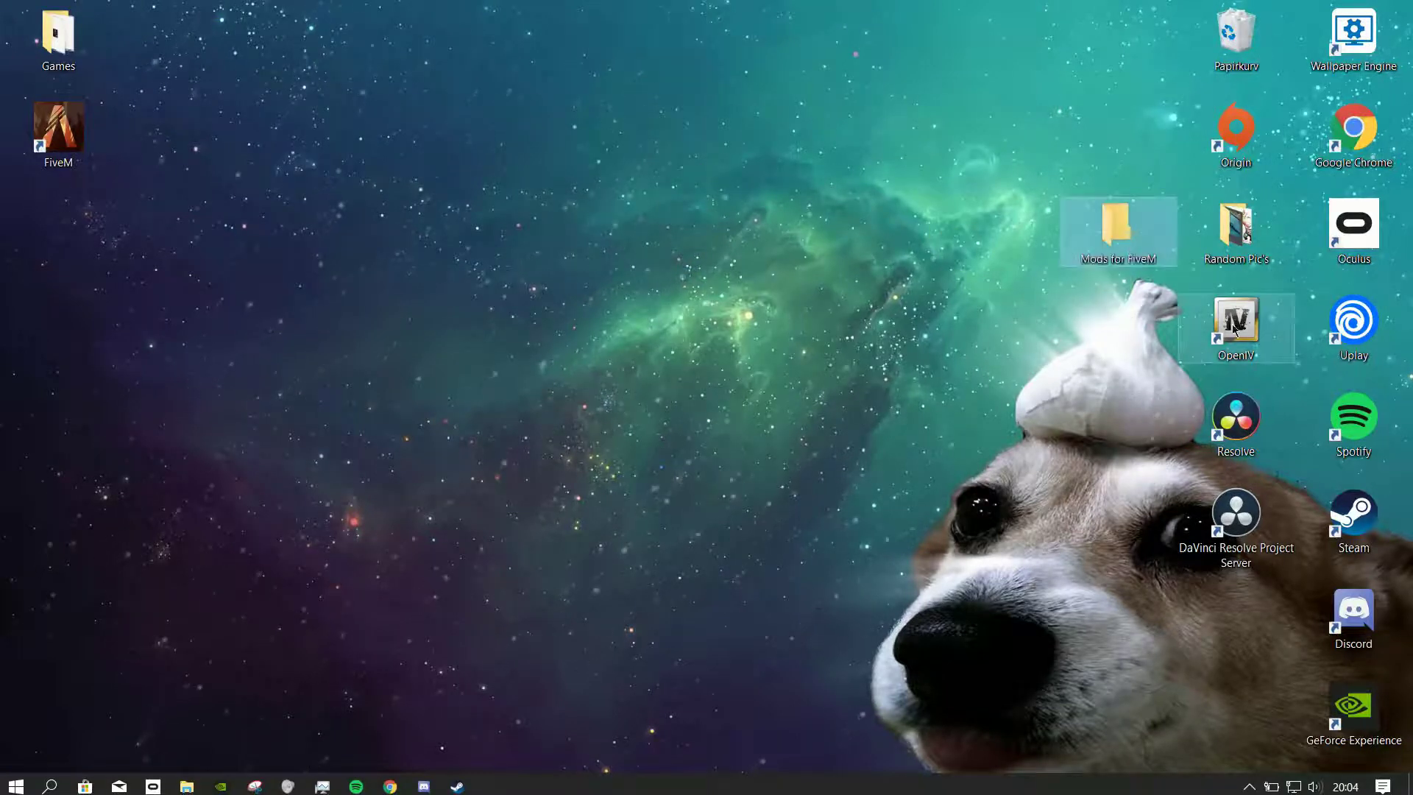
{"action": "left_click_drag", "start_coordinate": [1235, 329], "coordinate": [1117, 329]}
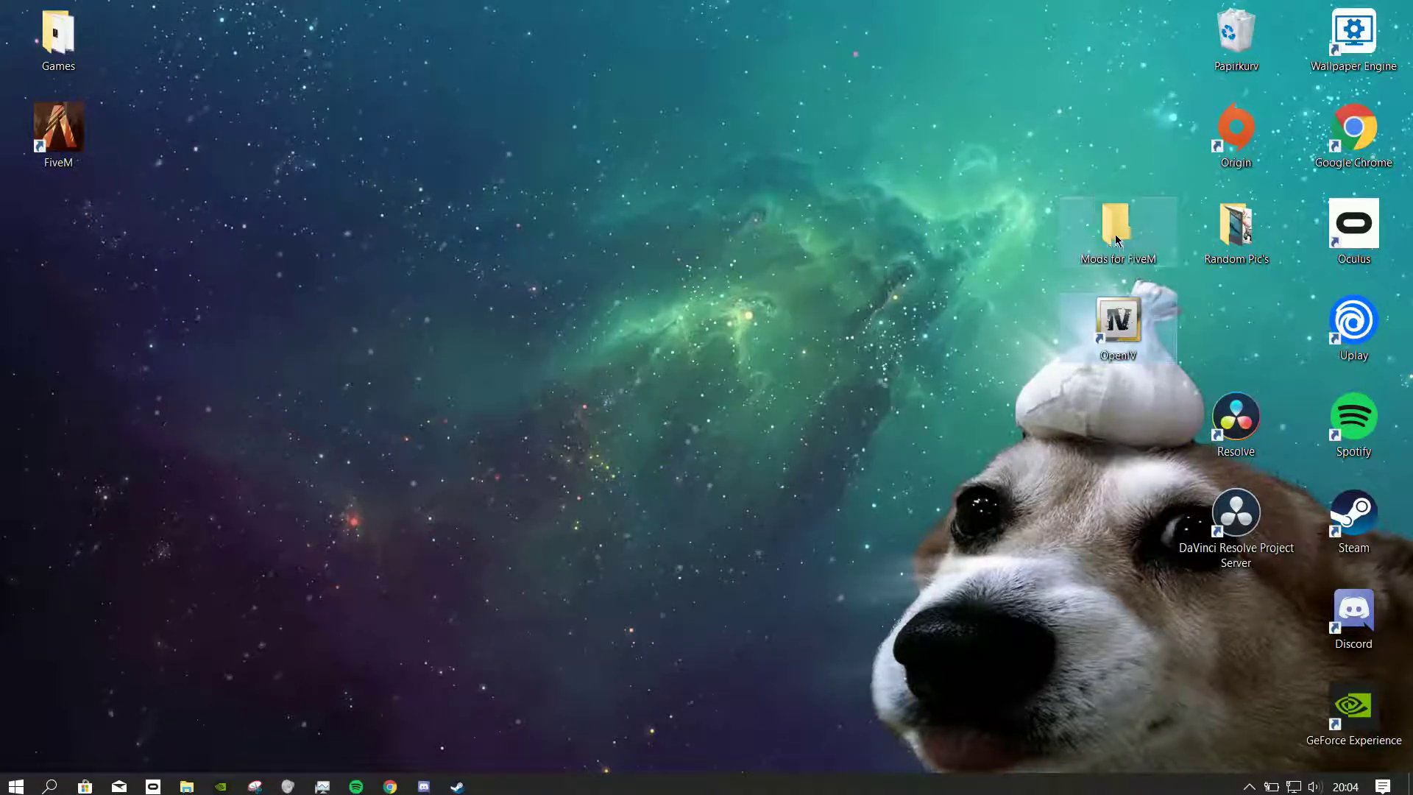
{"action": "left_click_drag", "start_coordinate": [1116, 240], "coordinate": [1116, 240]}
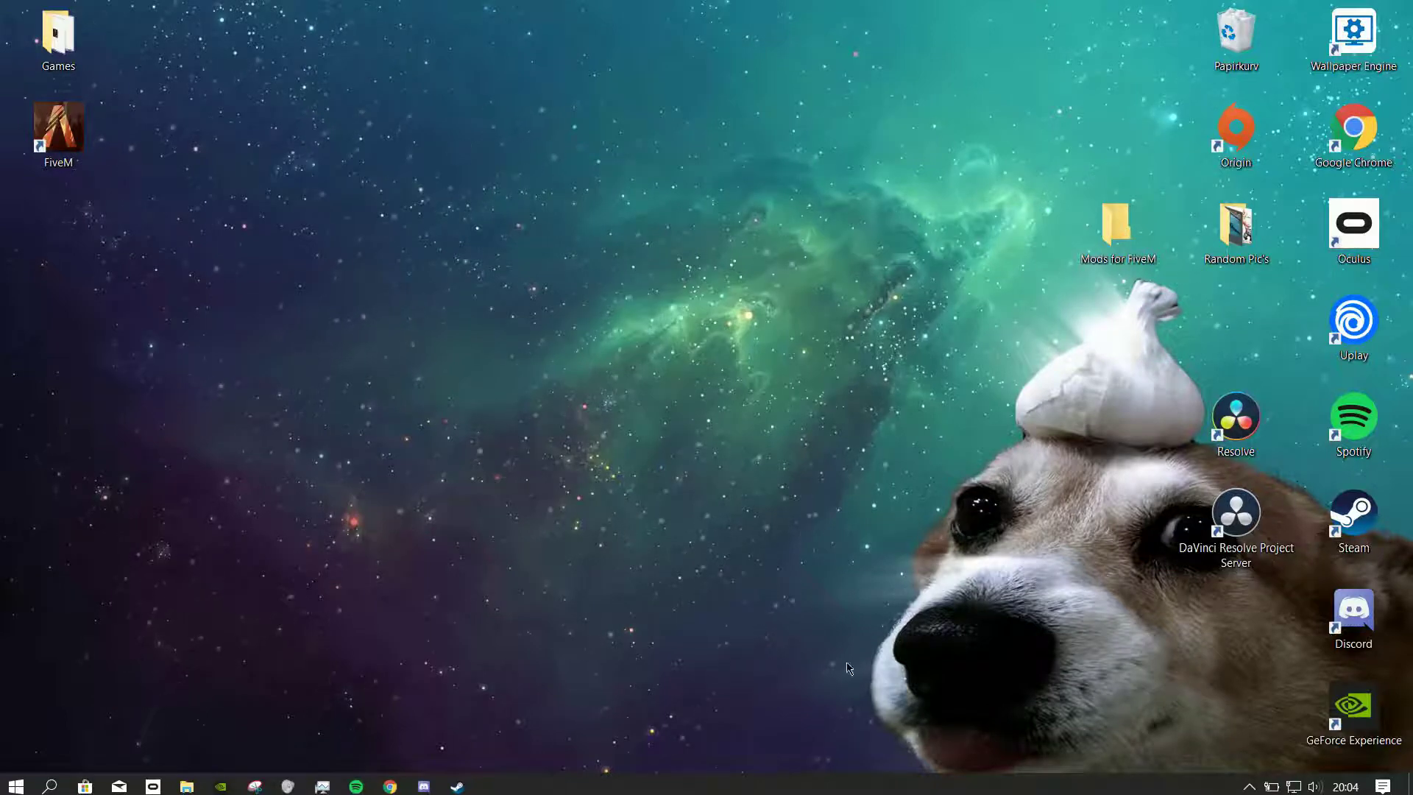
View the OpenIV download page at openiv.com in Chrome, then close the browser
{"action": "left_click", "coordinate": [390, 786]}
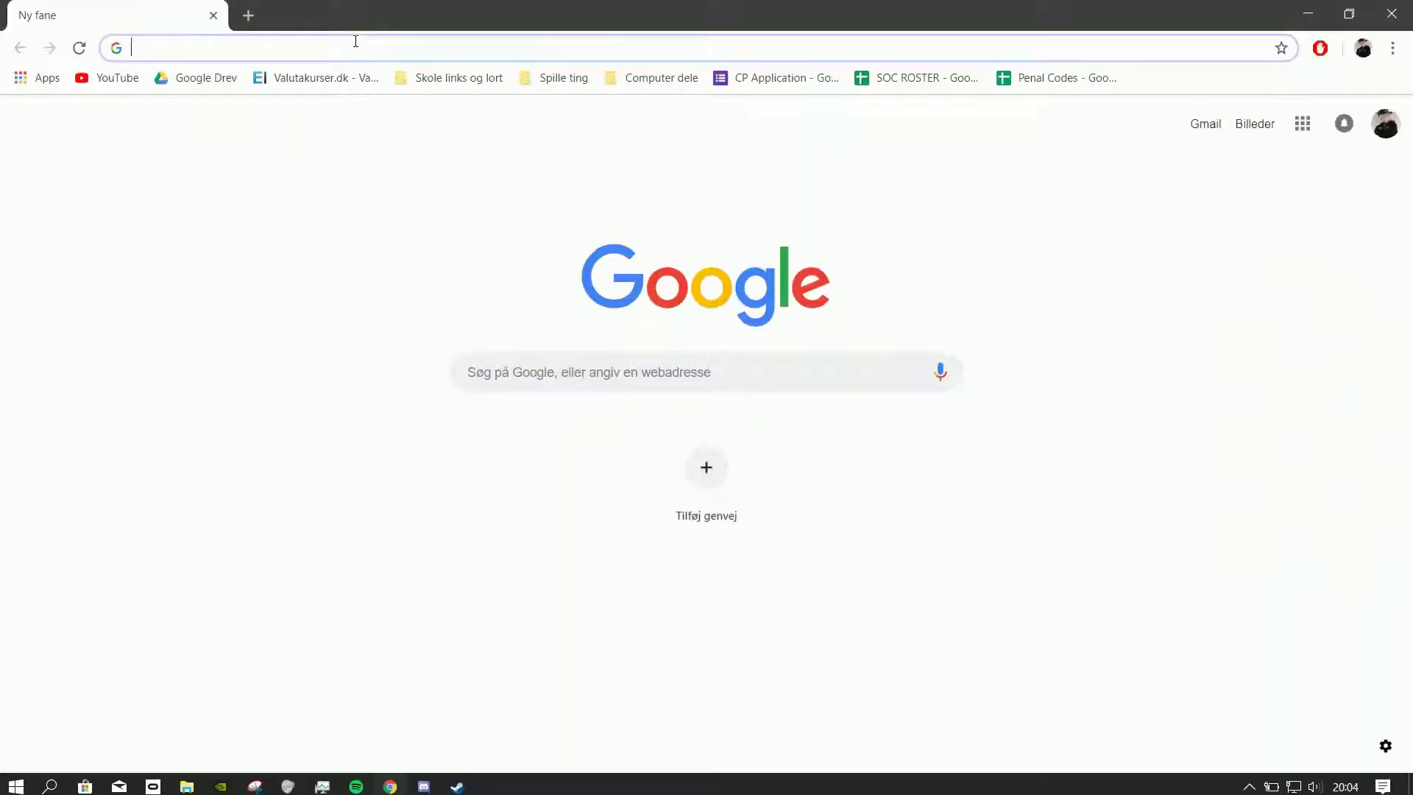
{"action": "type", "text": "Openiv.com"}
{"action": "key", "text": "Return"}
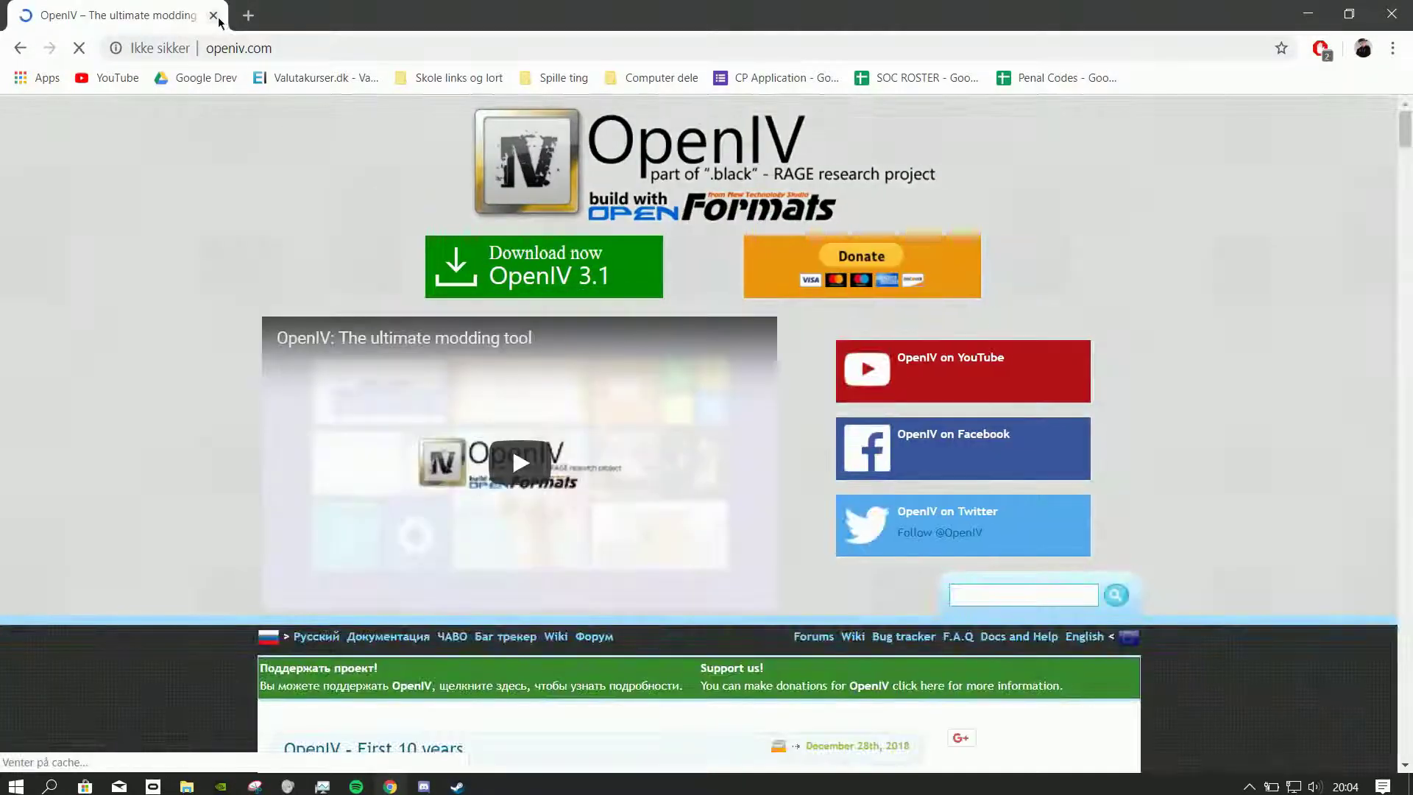
{"action": "left_click", "coordinate": [214, 16]}
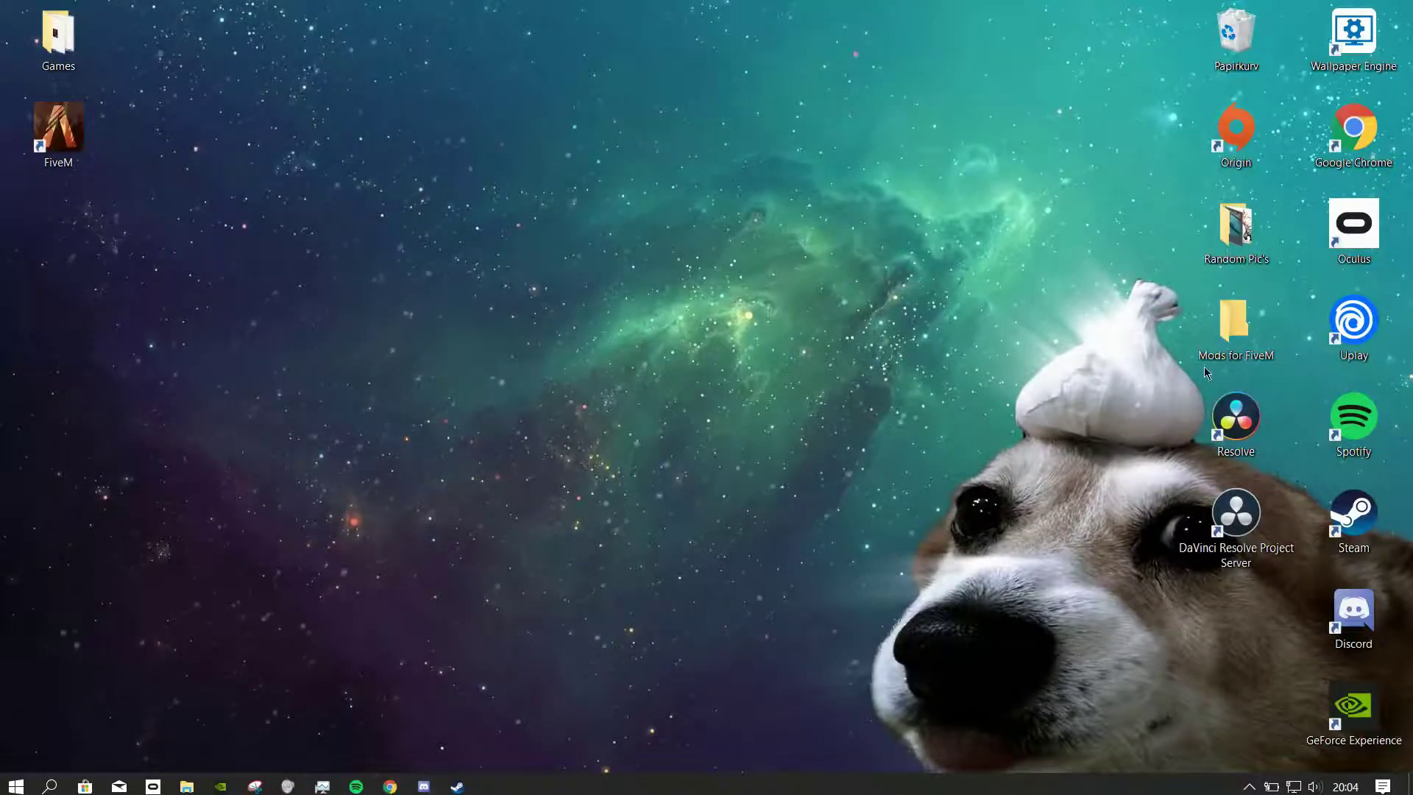
Open the Mods for FiveM folder and move the OpenIV shortcut out to the desktop
{"action": "double_click", "coordinate": [1228, 339]}
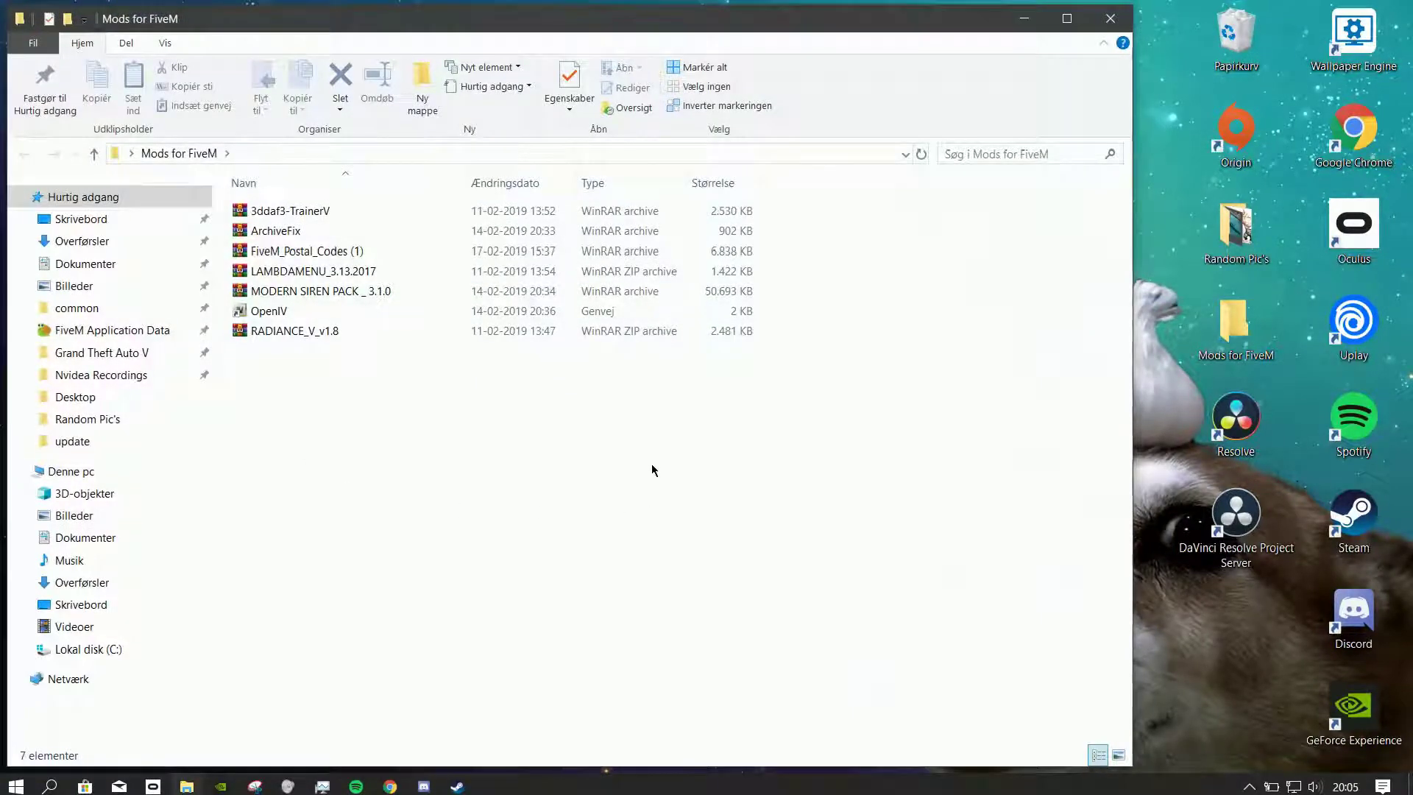
{"action": "left_click_drag", "start_coordinate": [865, 445], "coordinate": [529, 211]}
{"action": "right_click", "coordinate": [528, 210]}
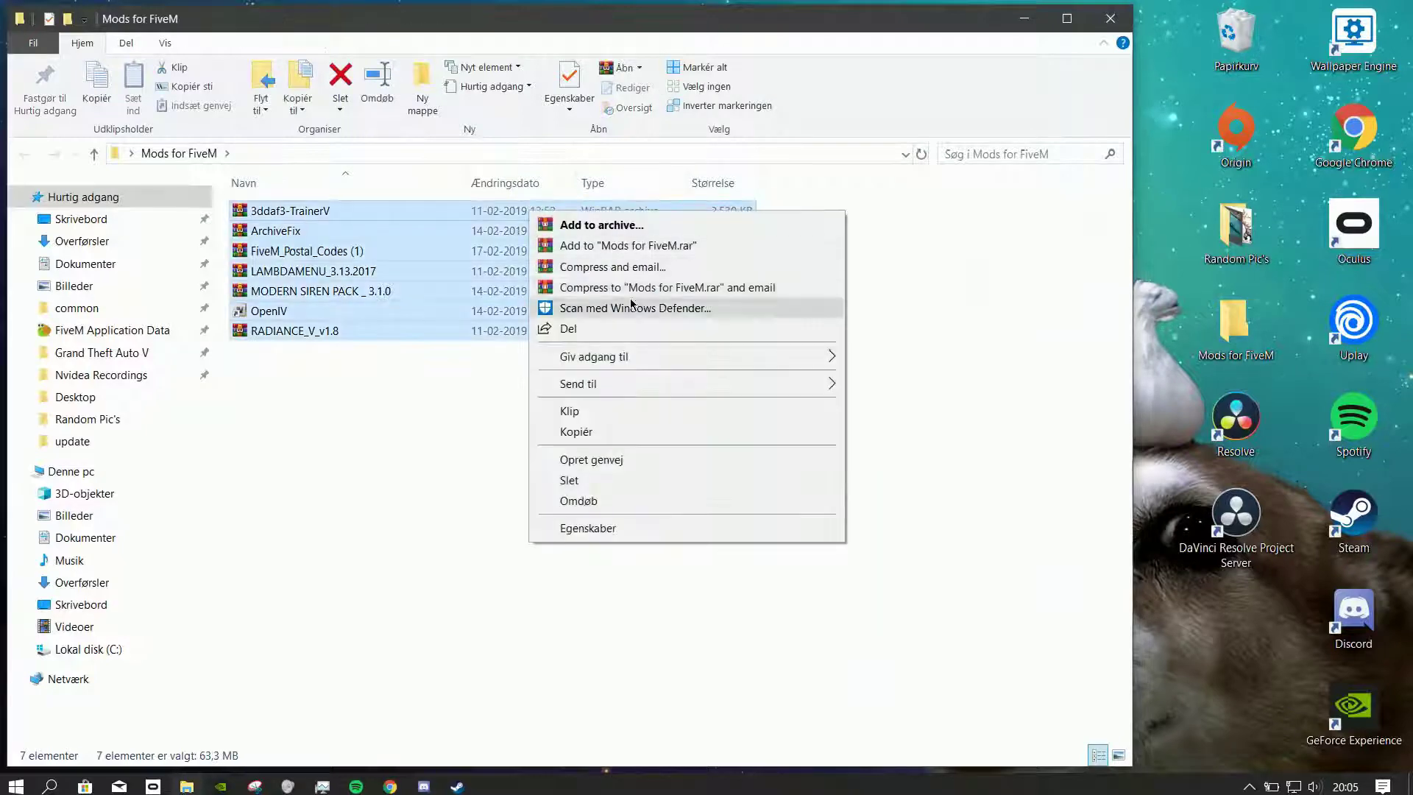
{"action": "left_click_drag", "start_coordinate": [348, 310], "coordinate": [925, 320]}
{"action": "left_click_drag", "start_coordinate": [726, 311], "coordinate": [1181, 215]}
Extract all six mod archives directly into Mods for FiveM and delete the original archives
{"action": "left_click_drag", "start_coordinate": [552, 406], "coordinate": [324, 203]}
{"action": "right_click", "coordinate": [324, 203]}
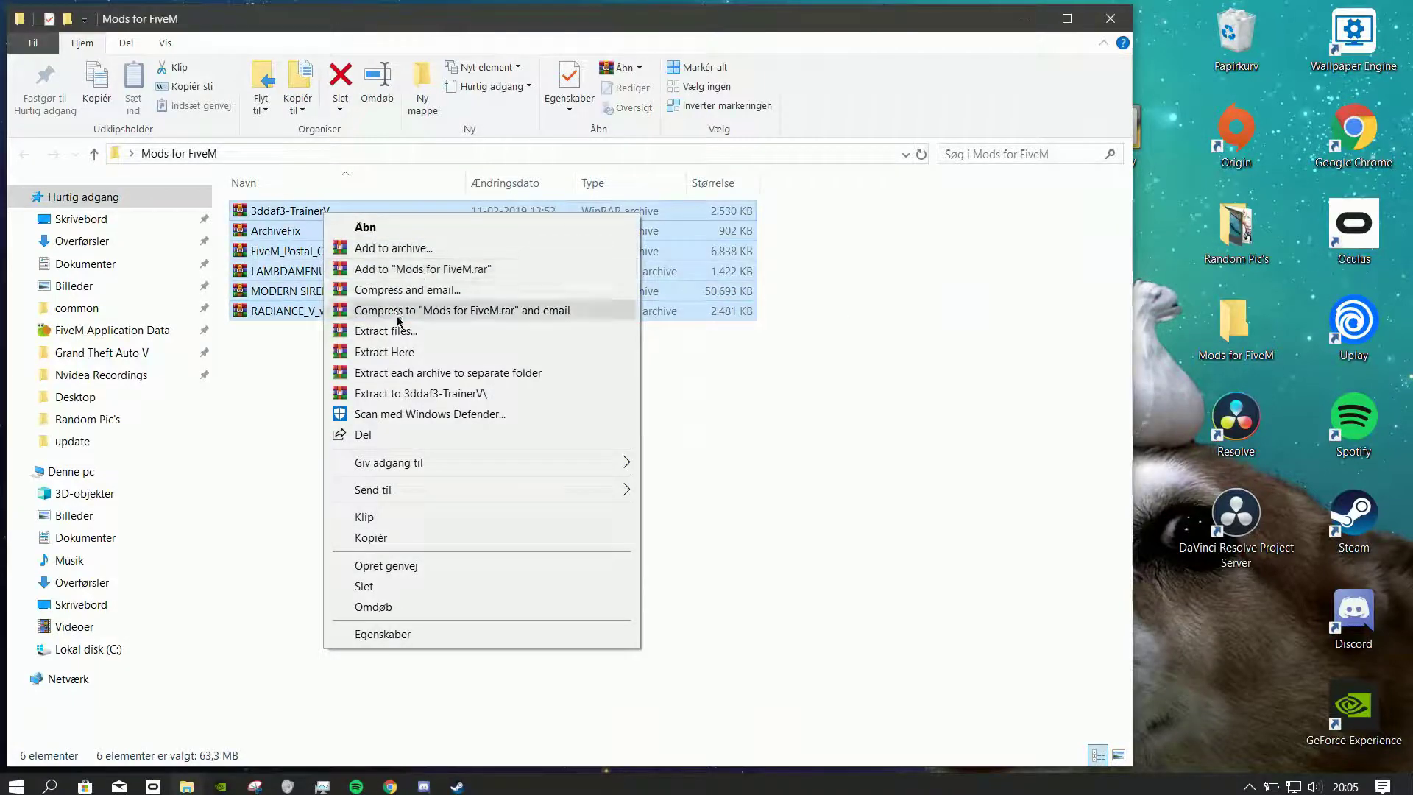
{"action": "left_click", "coordinate": [416, 351]}
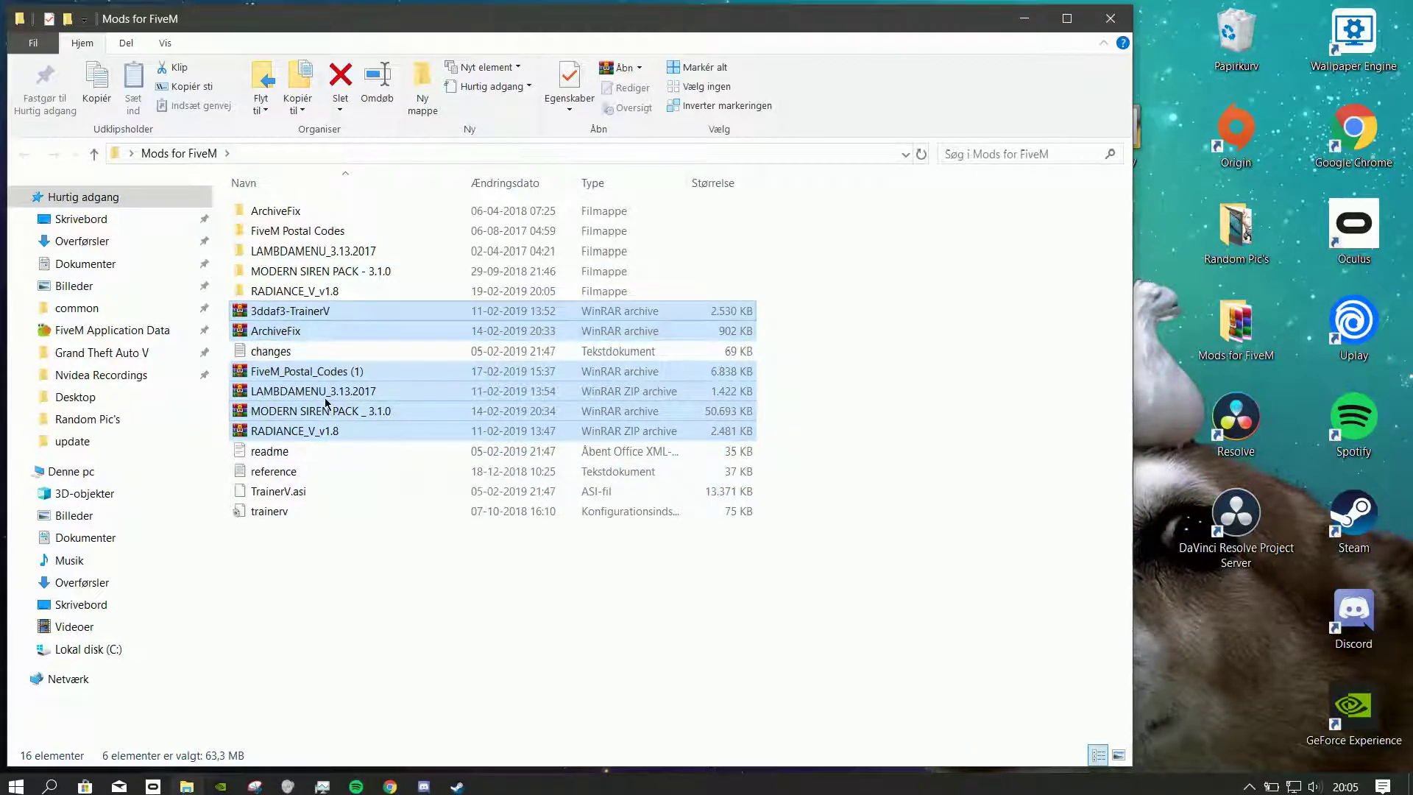
{"action": "key", "text": "Delete"}
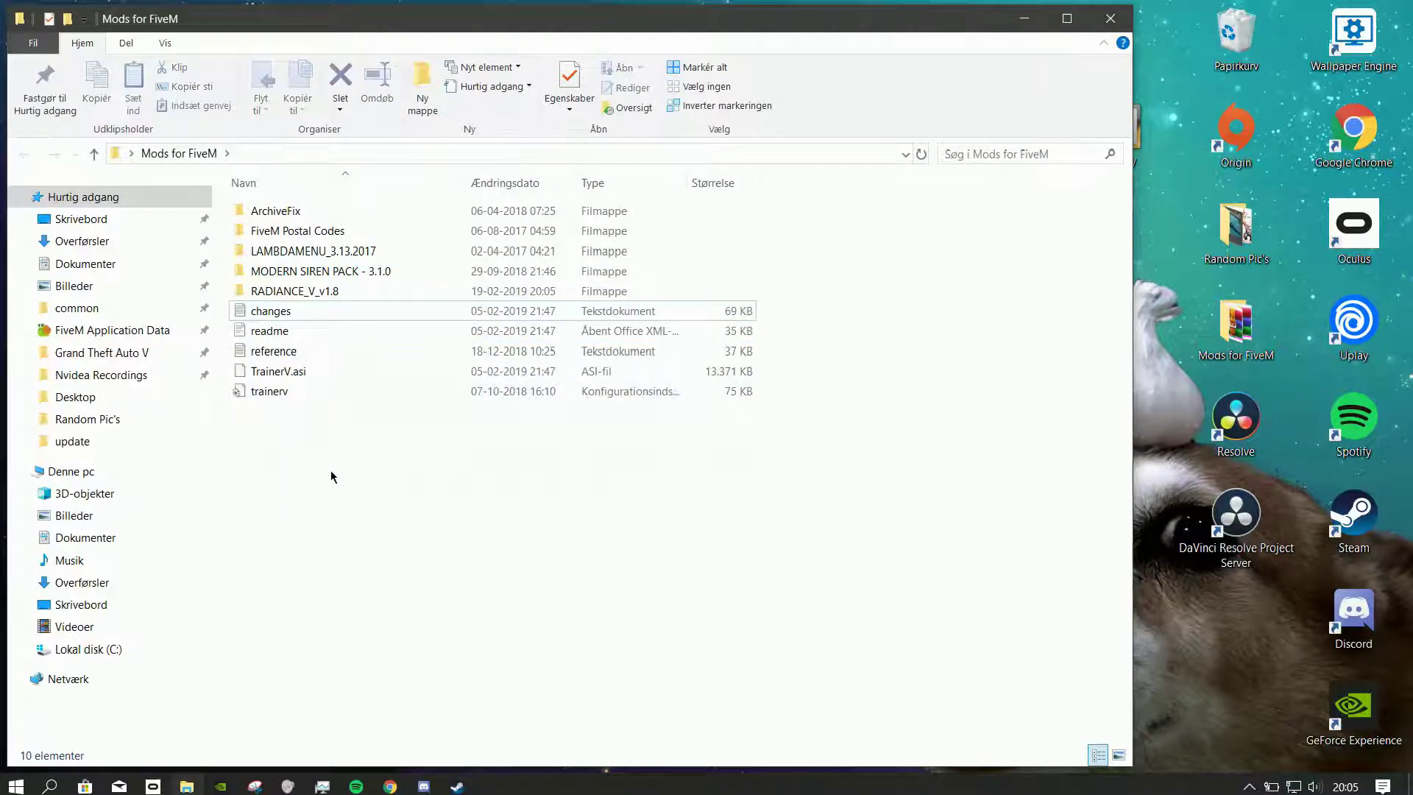
Move the OpenIV shortcut back into Mods for FiveM and check the contents of the LAMBDAMENU_3.13.2017 folder
{"action": "left_click", "coordinate": [1157, 172]}
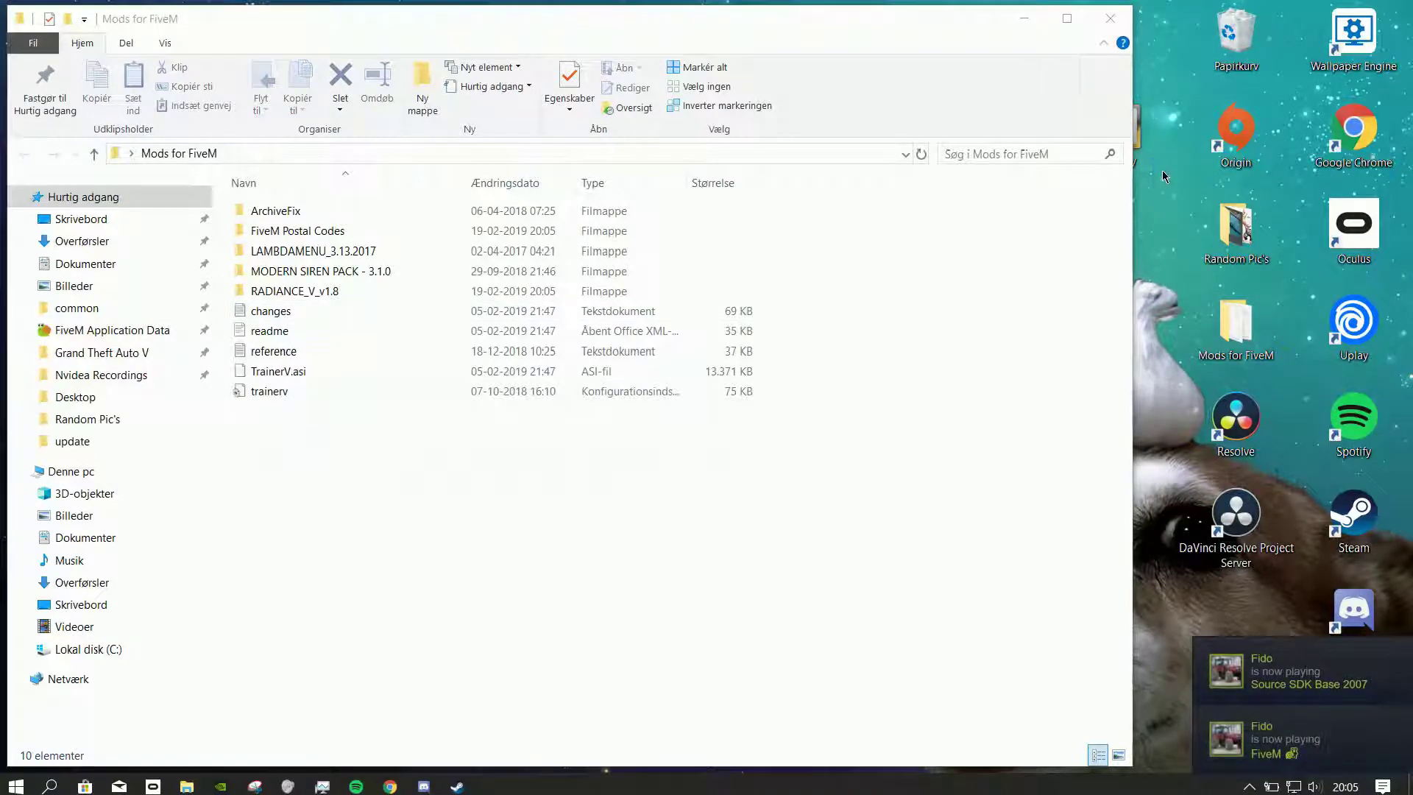
{"action": "left_click_drag", "start_coordinate": [1167, 170], "coordinate": [1236, 327]}
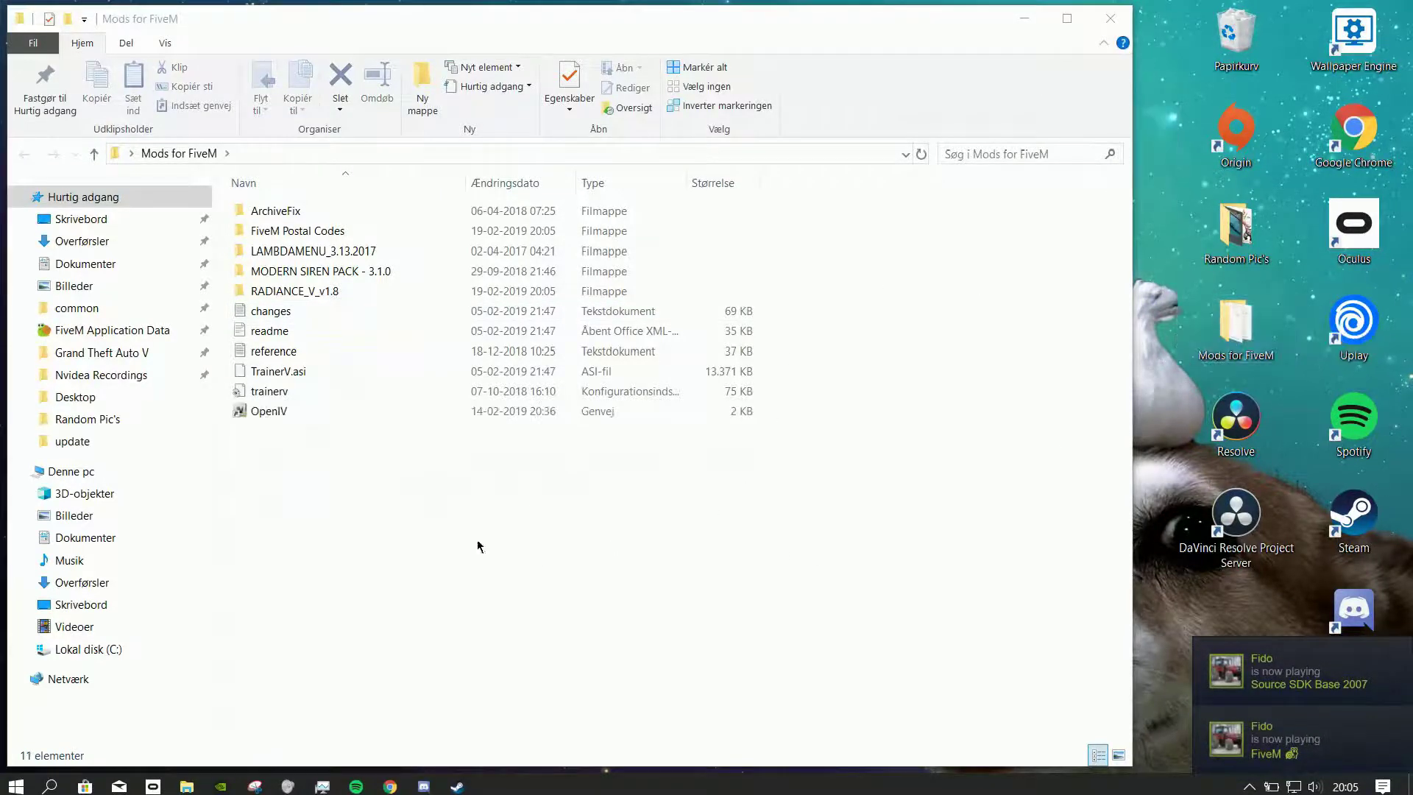
{"action": "double_click", "coordinate": [313, 253]}
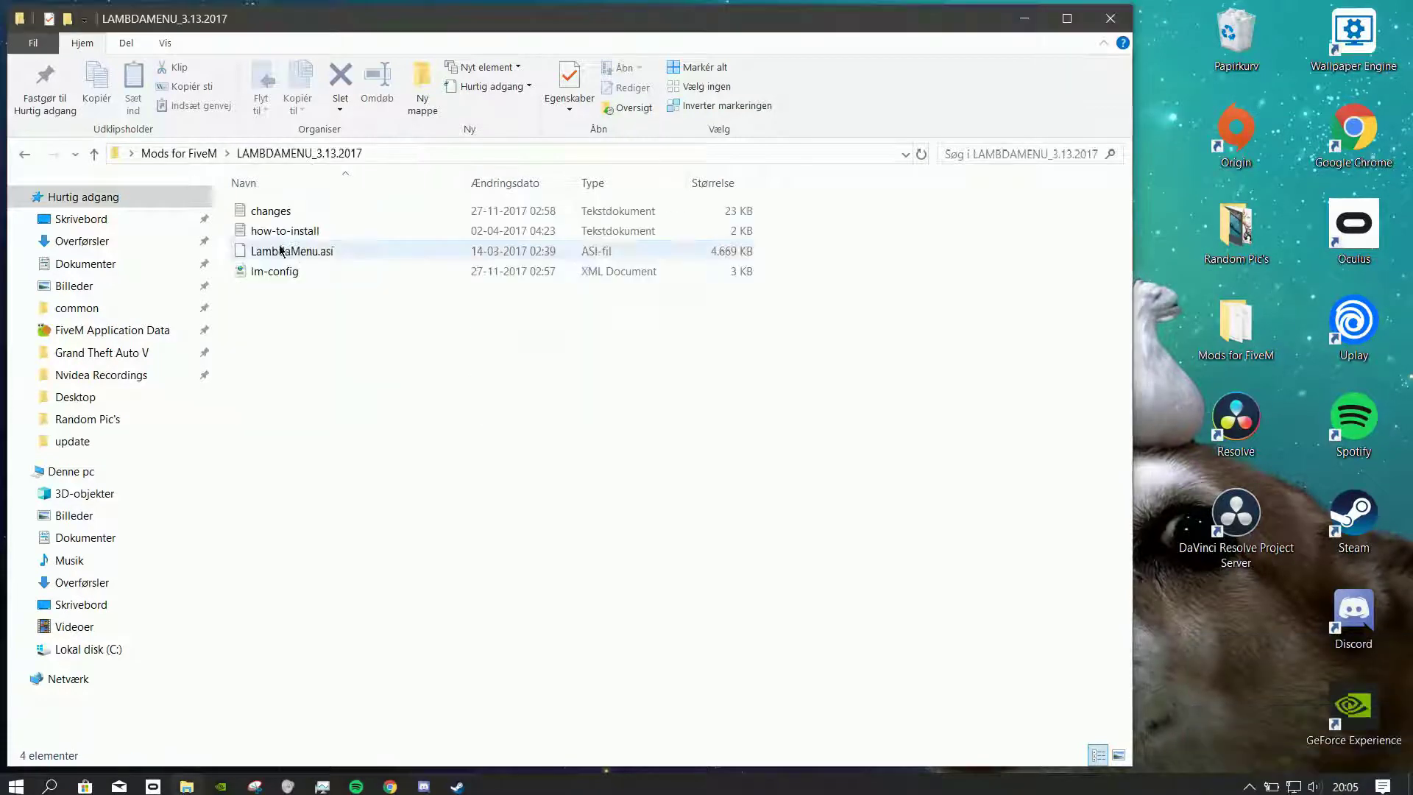
{"action": "left_click", "coordinate": [25, 153]}
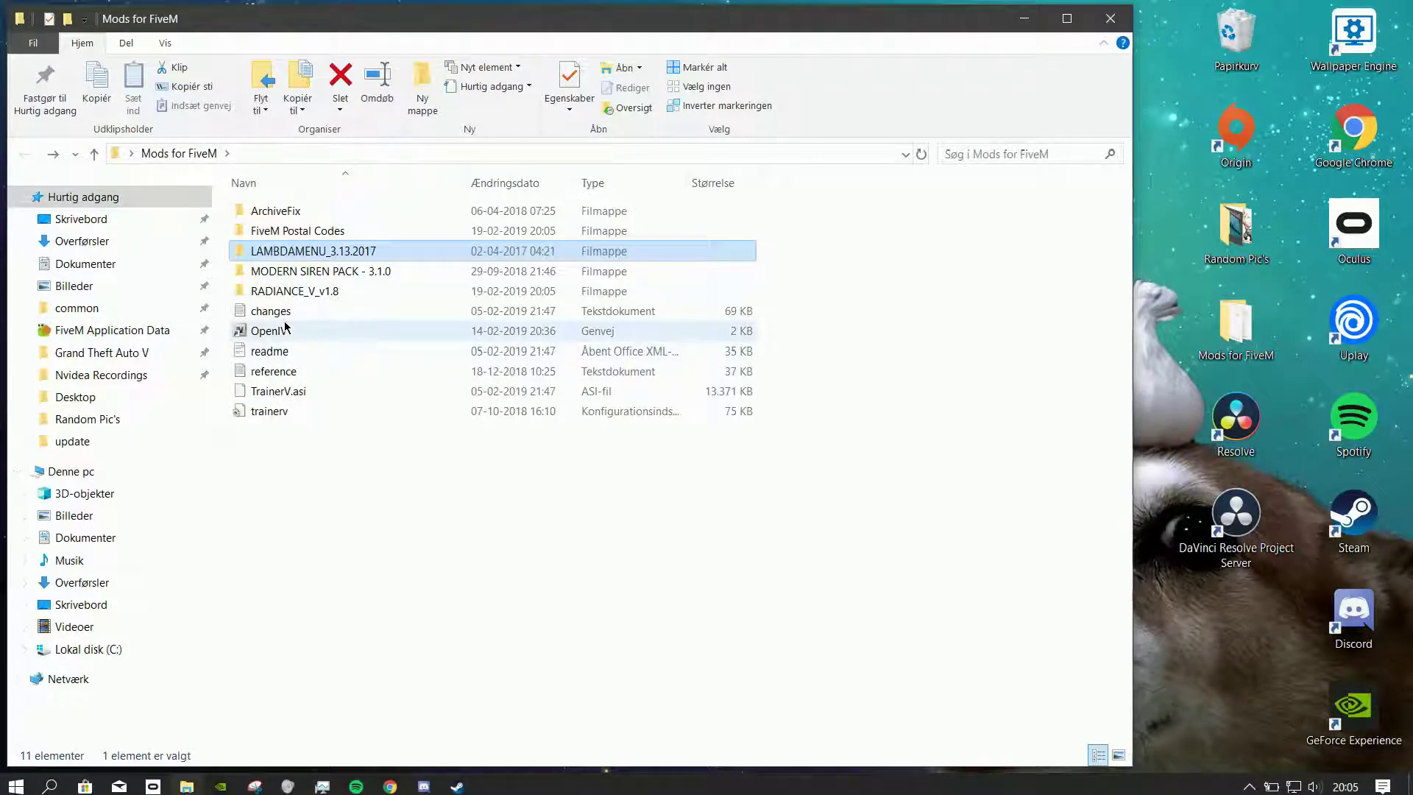
Create a subfolder named "Simple Trainer" in Mods for FiveM
{"action": "right_click", "coordinate": [337, 483]}
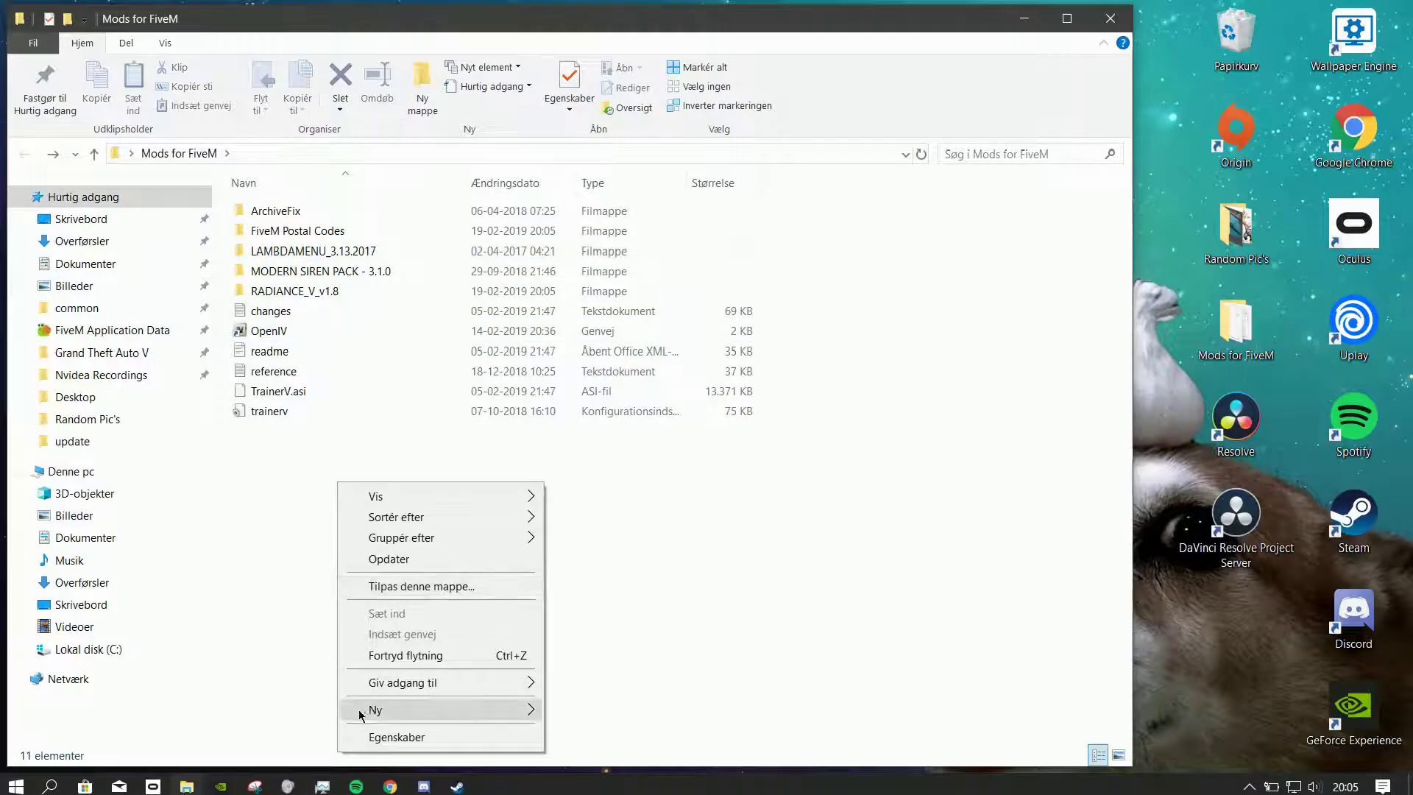
{"action": "mouse_move", "coordinate": [375, 710]}
{"action": "left_click", "coordinate": [618, 559]}
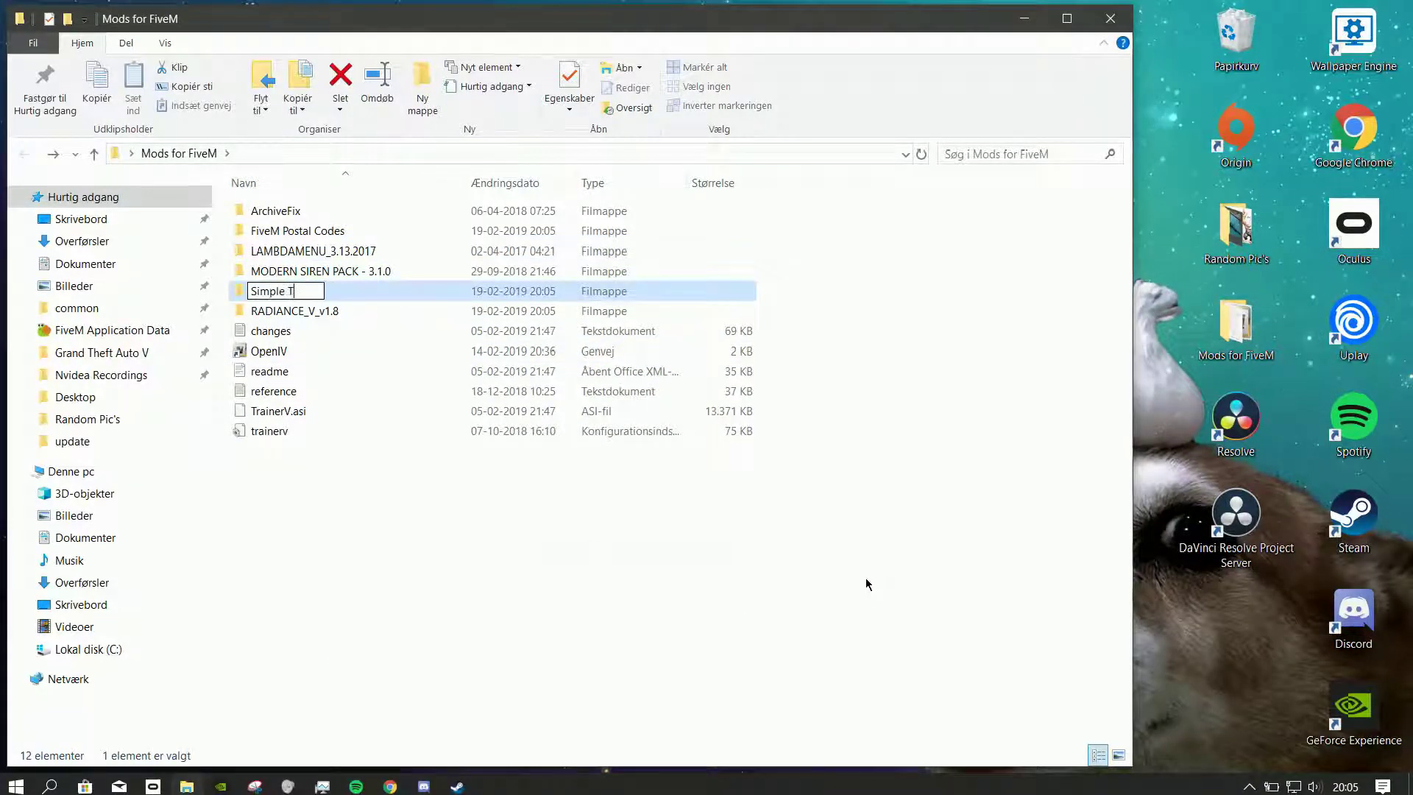
{"action": "left_click", "coordinate": [312, 451]}
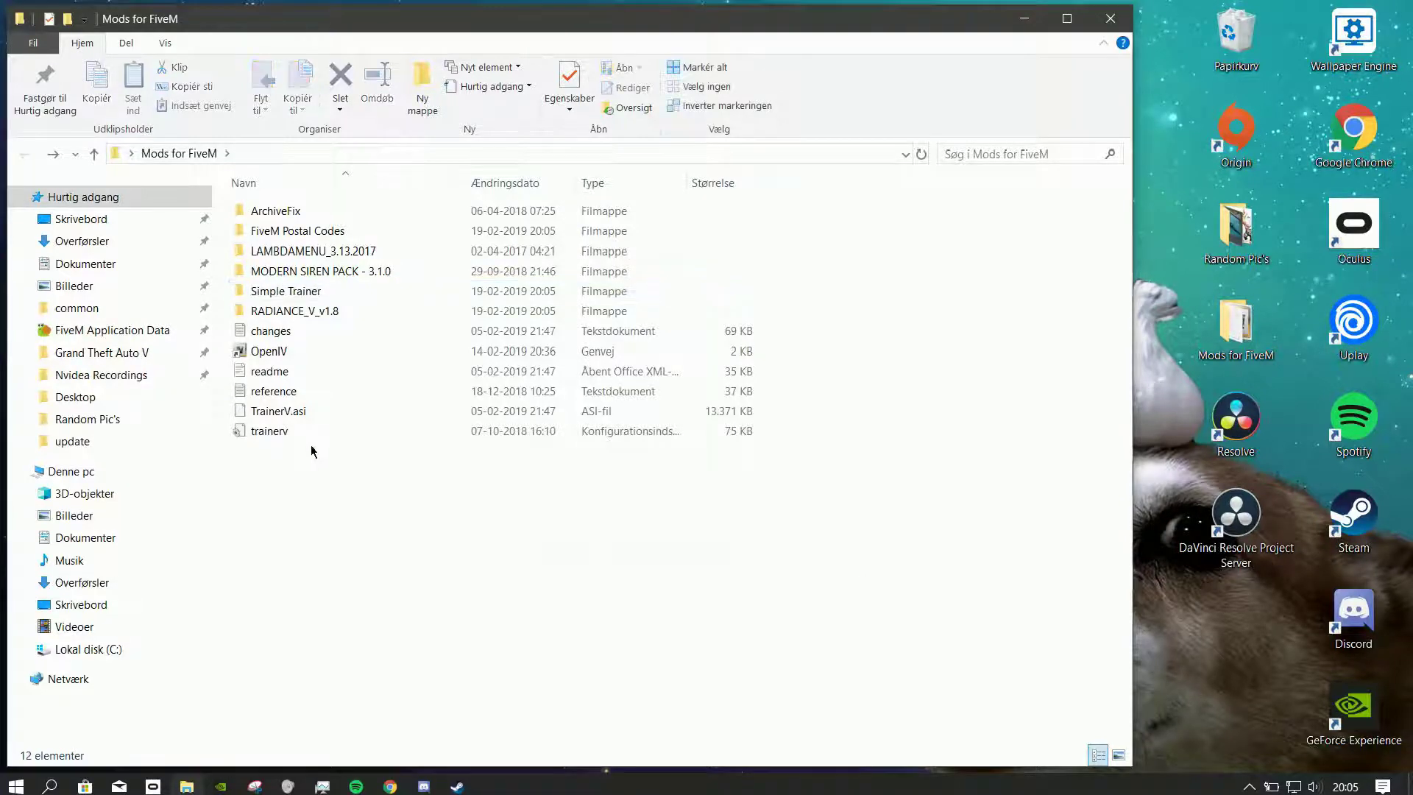
Move the loose files changes, readme, reference, TrainerV.asi and trainerv into the Simple Trainer folder
{"action": "left_click_drag", "start_coordinate": [302, 448], "coordinate": [300, 294]}
{"action": "double_click", "coordinate": [298, 330]}
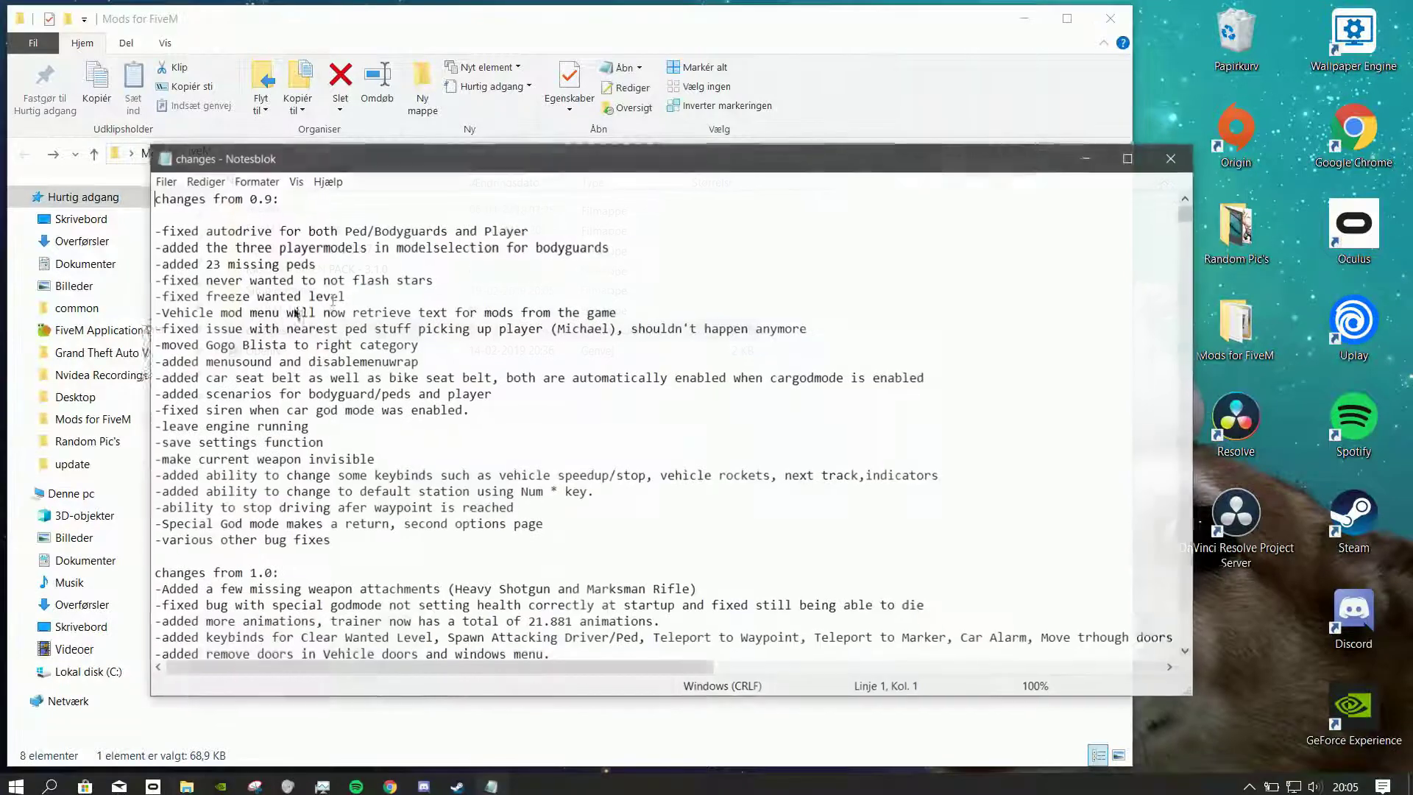
{"action": "left_click", "coordinate": [1173, 158]}
{"action": "left_click_drag", "start_coordinate": [258, 333], "coordinate": [280, 295]}
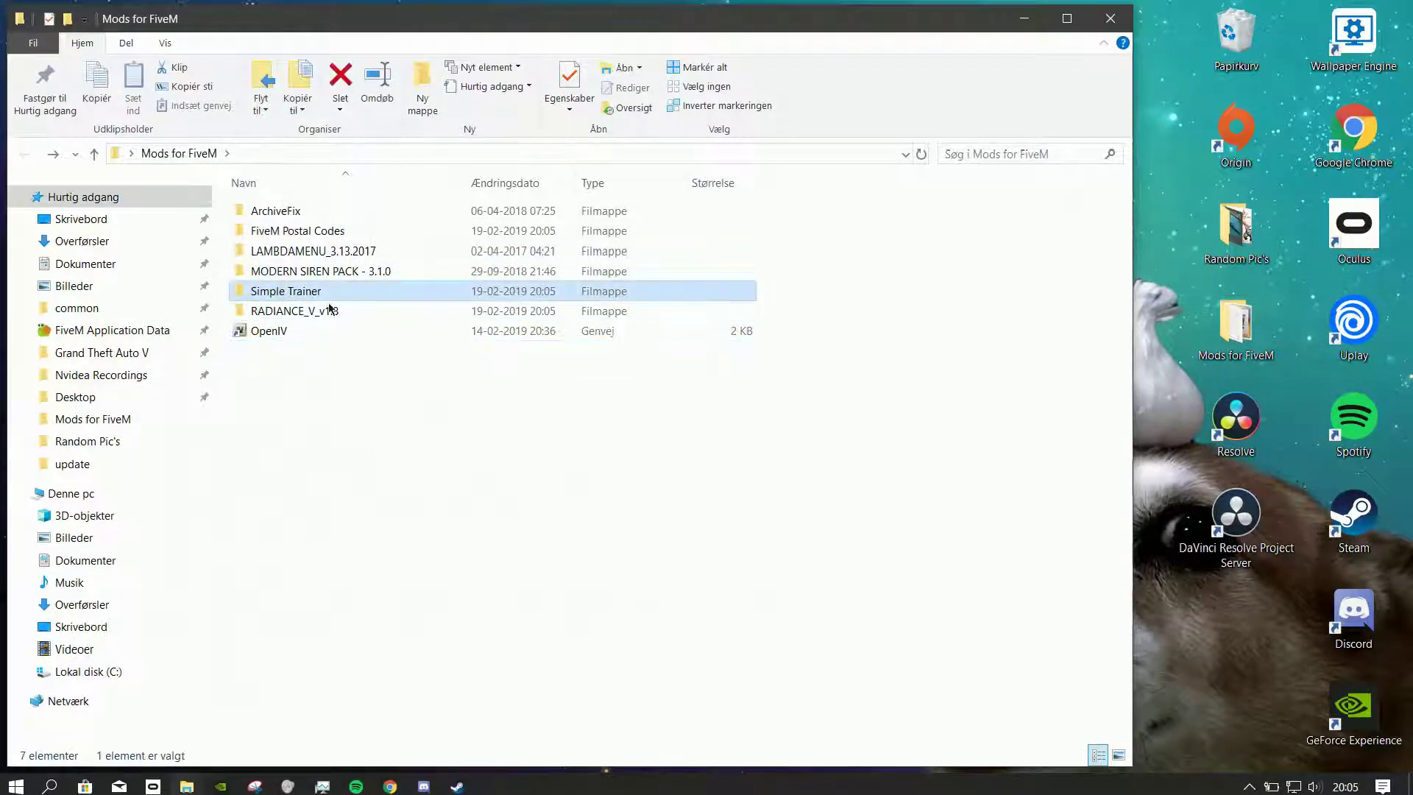
{"action": "left_click_drag", "start_coordinate": [397, 437], "coordinate": [328, 391]}
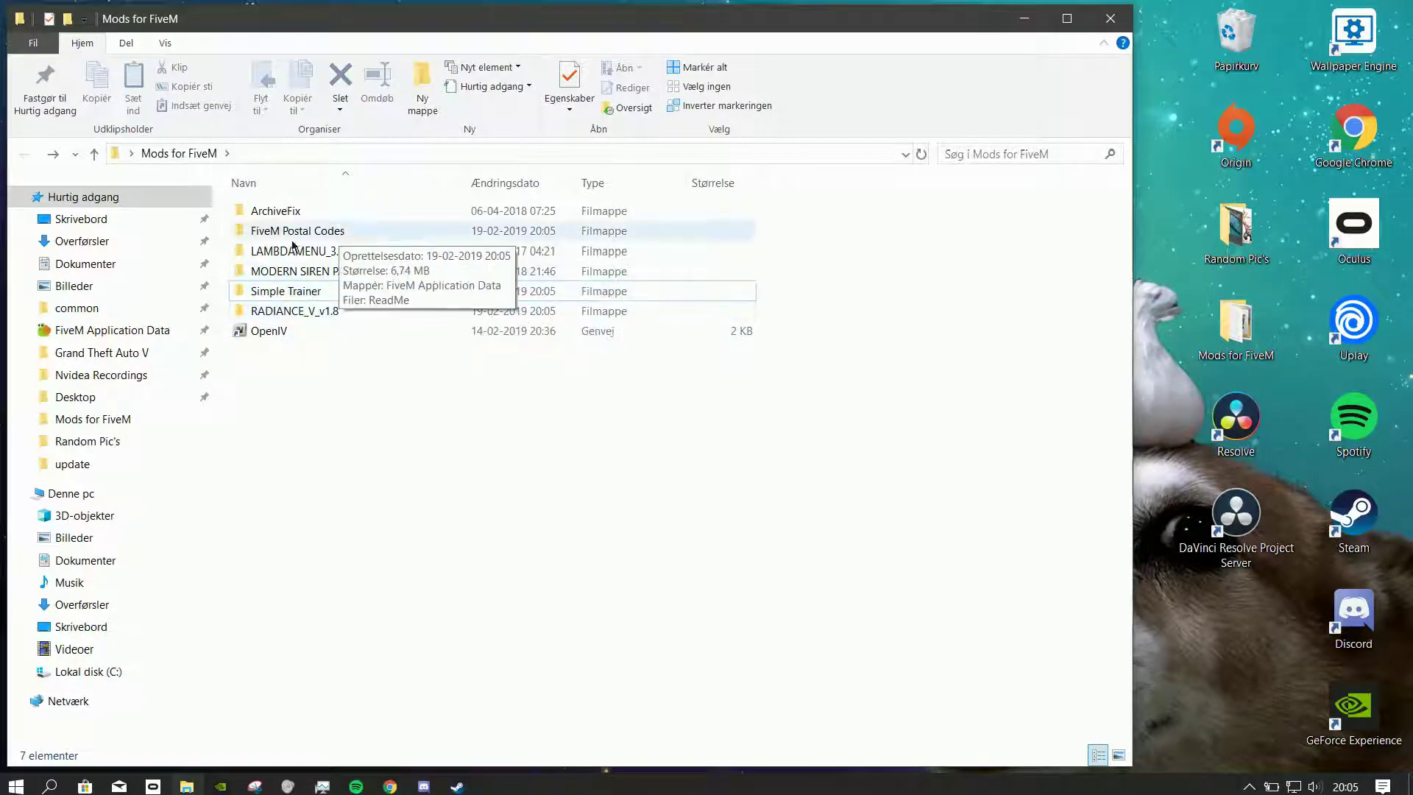
{"action": "left_click_drag", "start_coordinate": [751, 486], "coordinate": [520, 325]}
{"action": "key", "text": "ctrl+a"}
{"action": "left_click", "coordinate": [807, 393]}
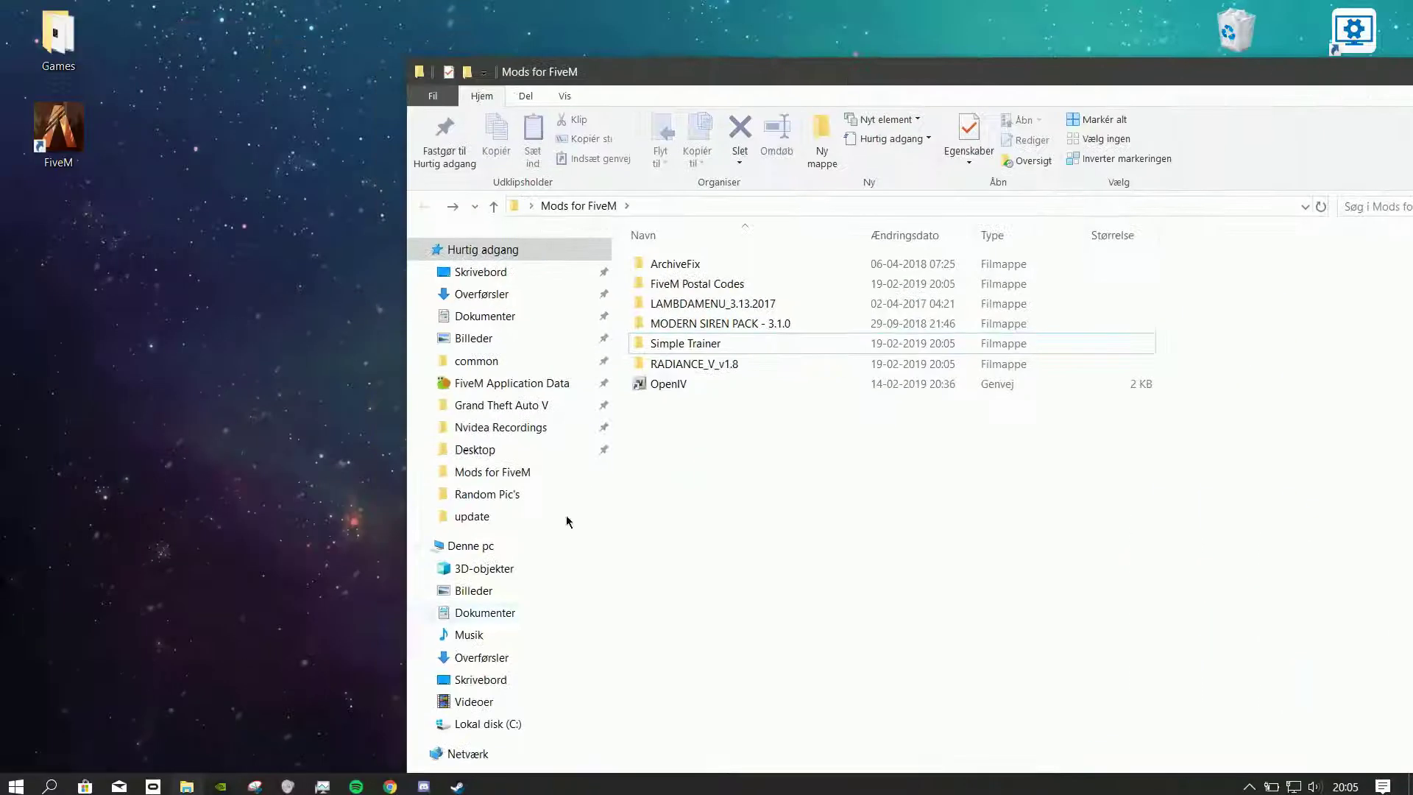
Create a shortcut to the FiveM Application Data folder and move it into the desktop folder Mods for FiveM
{"action": "left_click", "coordinate": [198, 783]}
{"action": "right_click", "coordinate": [193, 783]}
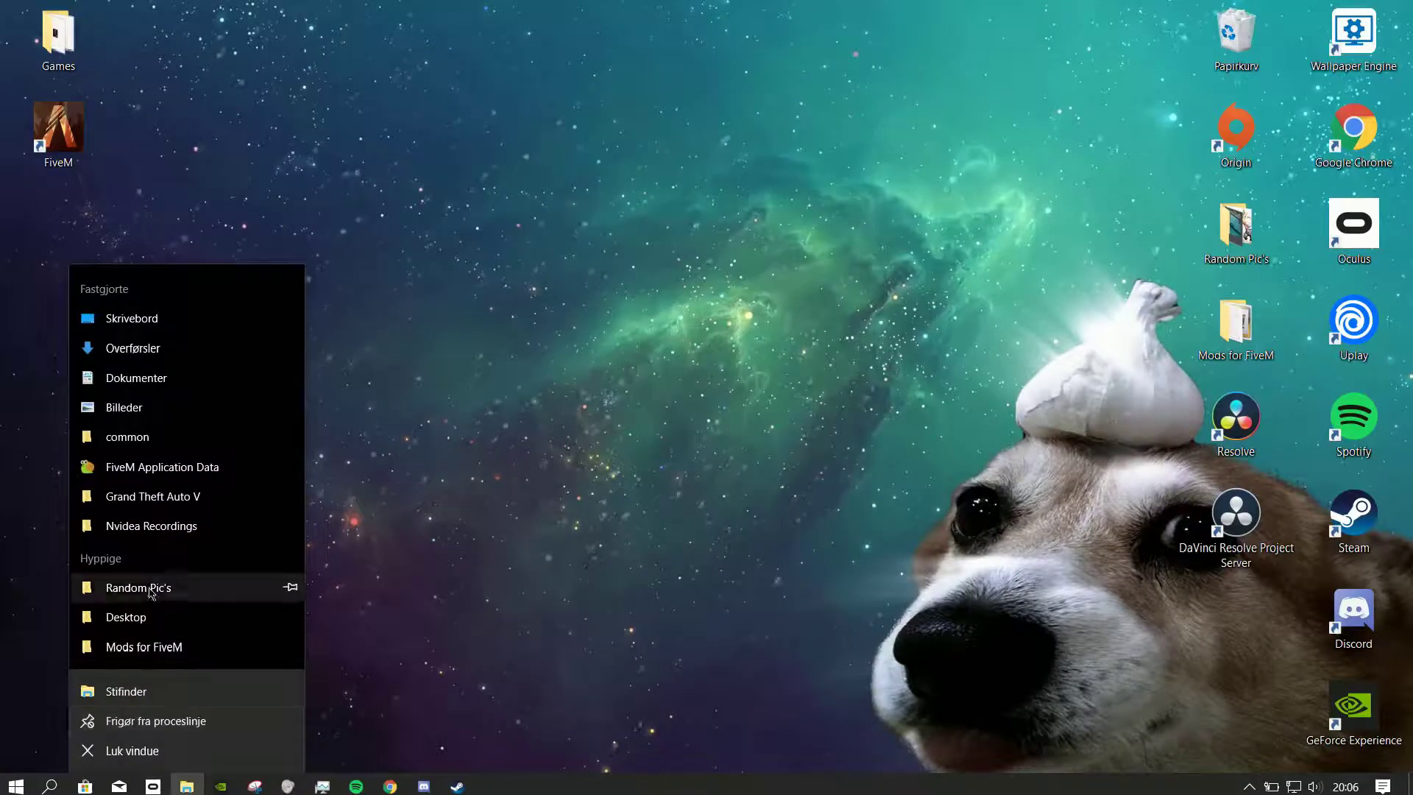
{"action": "left_click", "coordinate": [152, 467]}
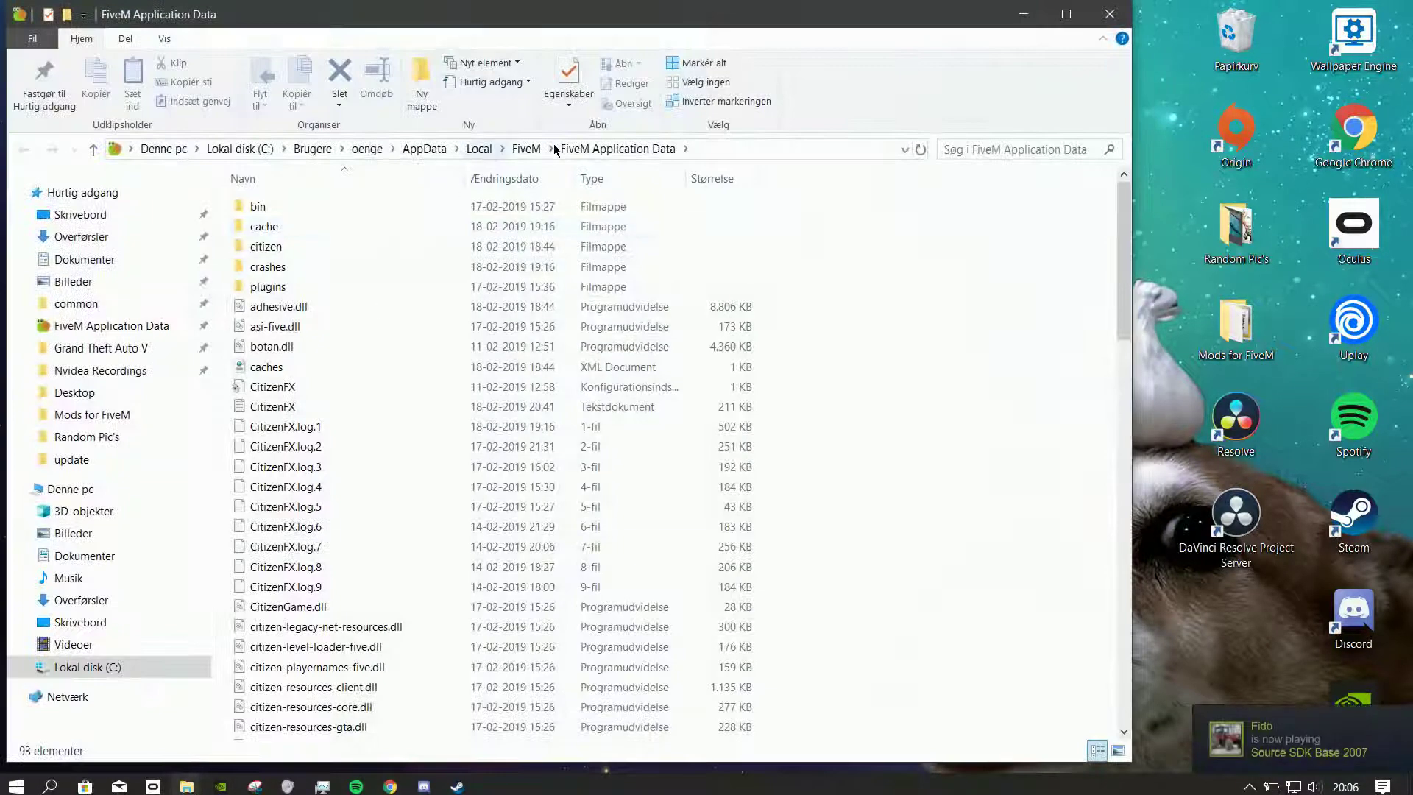
{"action": "left_click", "coordinate": [525, 149]}
{"action": "right_click", "coordinate": [272, 204]}
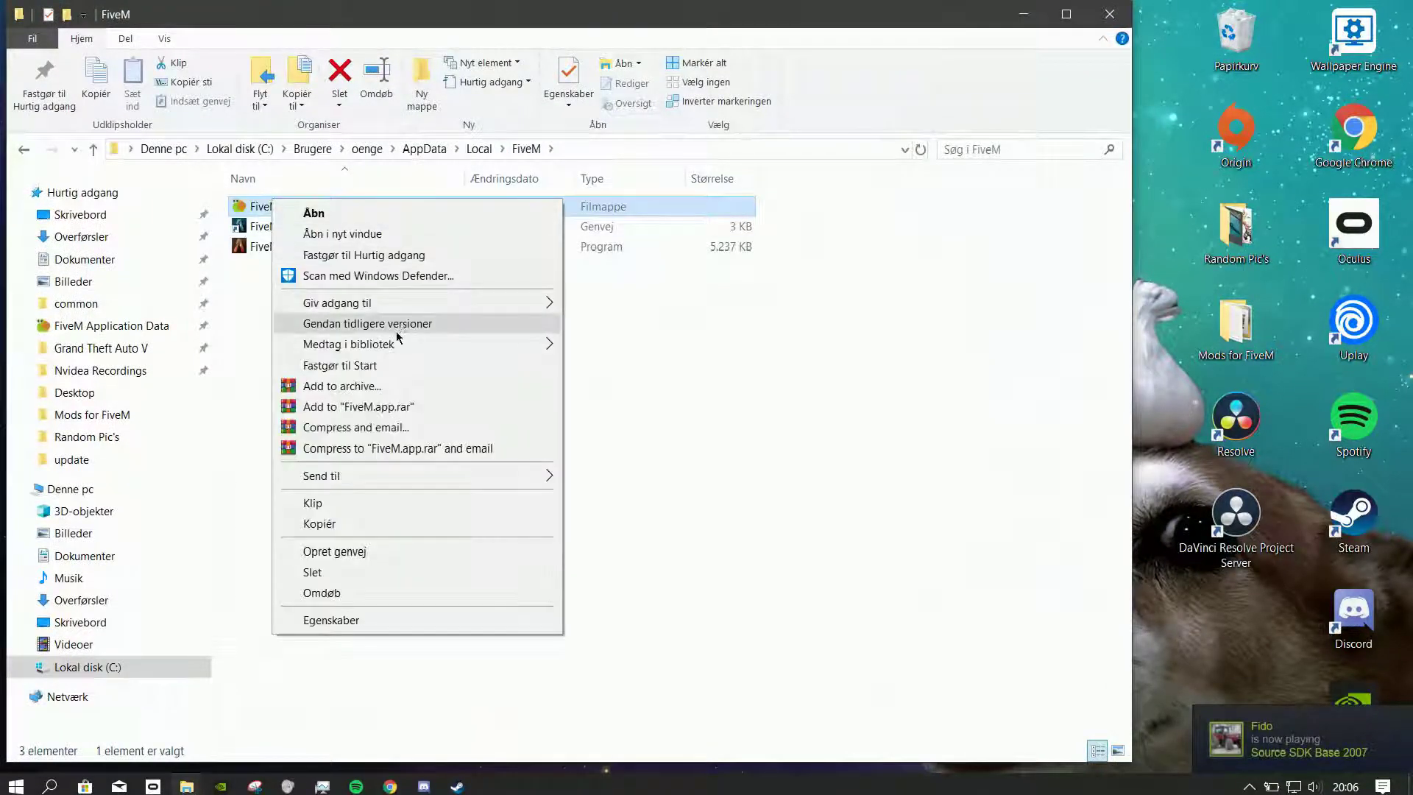
{"action": "left_click", "coordinate": [328, 551]}
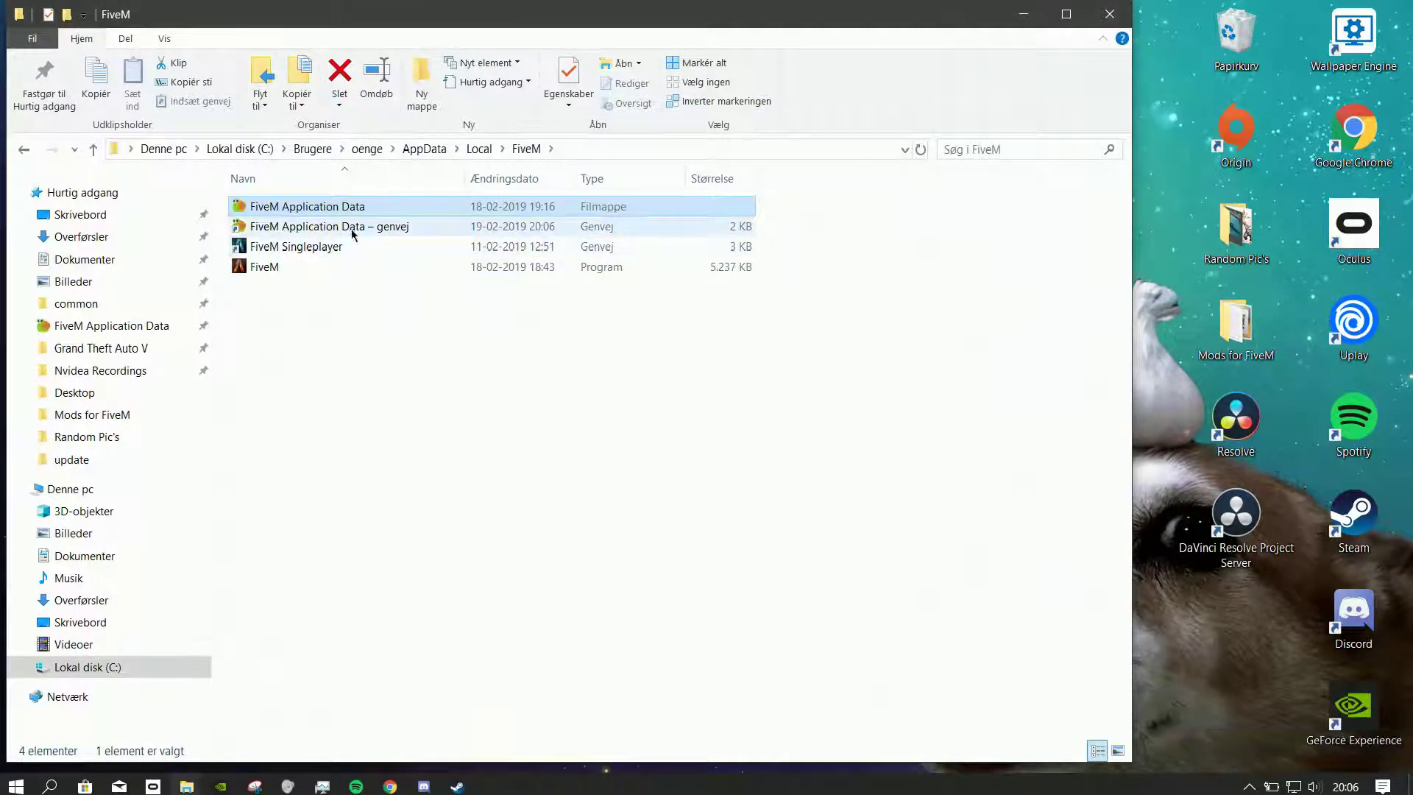
{"action": "left_click", "coordinate": [464, 229]}
{"action": "left_click_drag", "start_coordinate": [464, 230], "coordinate": [1235, 327]}
{"action": "left_click", "coordinate": [1110, 15]}
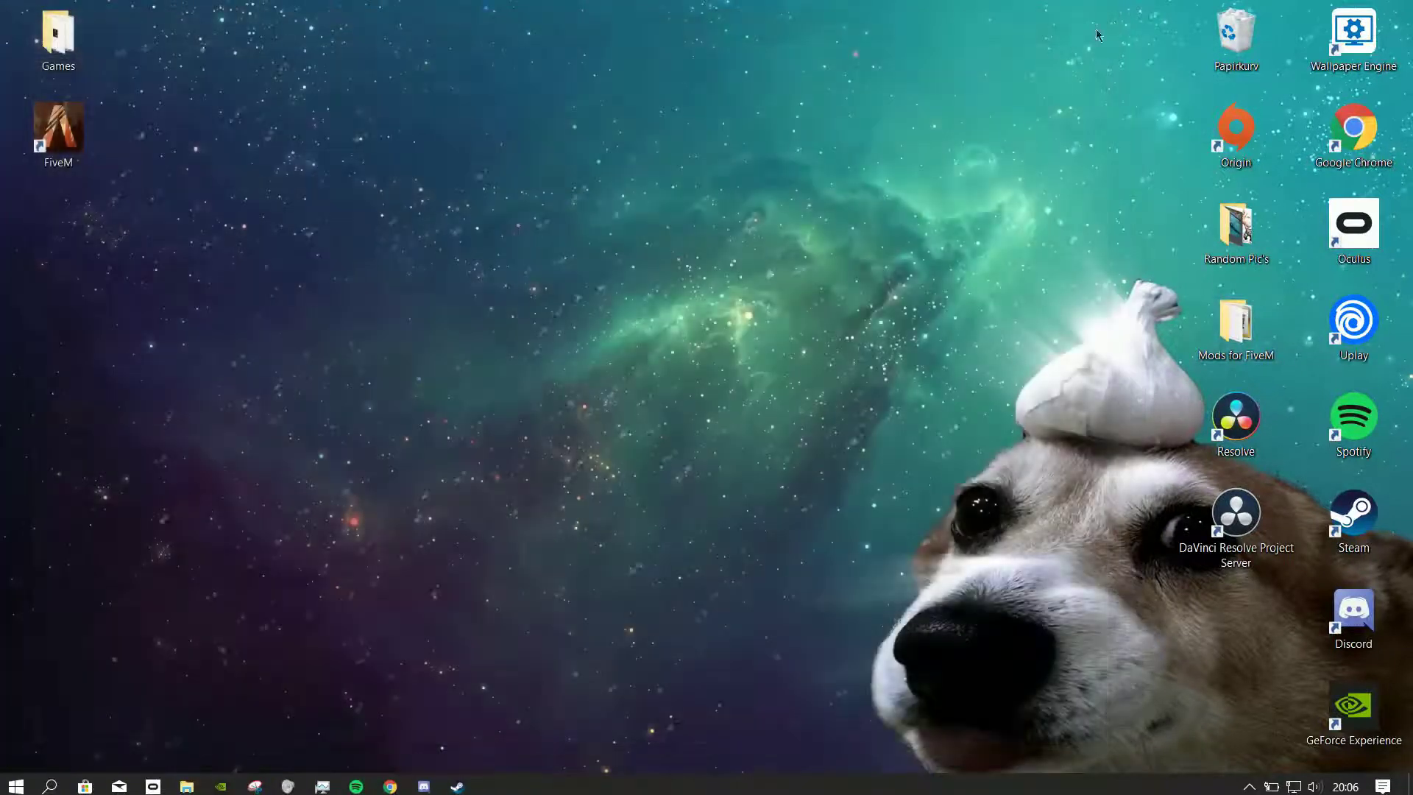
Open FiveM Application Data through its shortcut in Mods for FiveM and delete the existing plugins folder
{"action": "double_click", "coordinate": [1236, 324]}
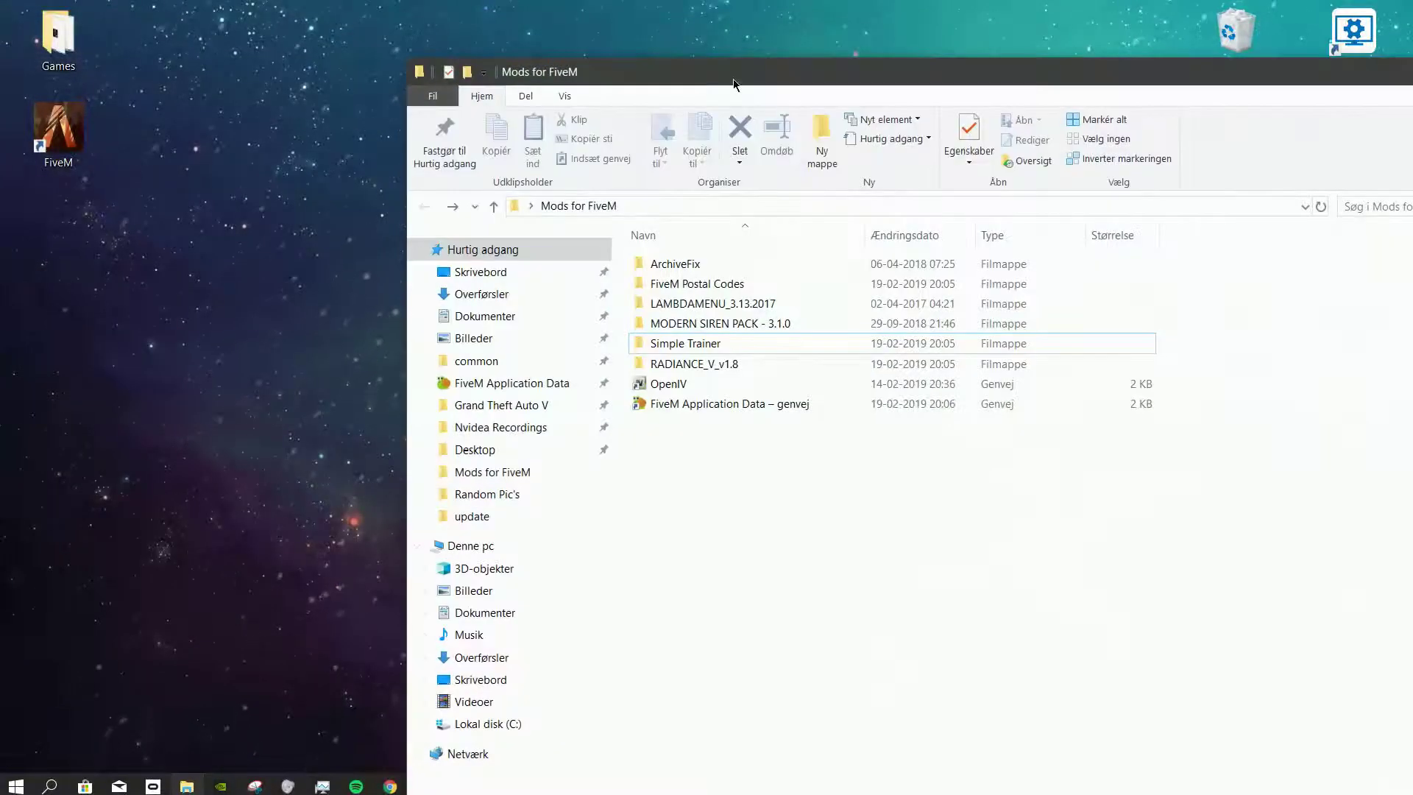
{"action": "left_click_drag", "start_coordinate": [733, 84], "coordinate": [770, 51]}
{"action": "left_click", "coordinate": [721, 375]}
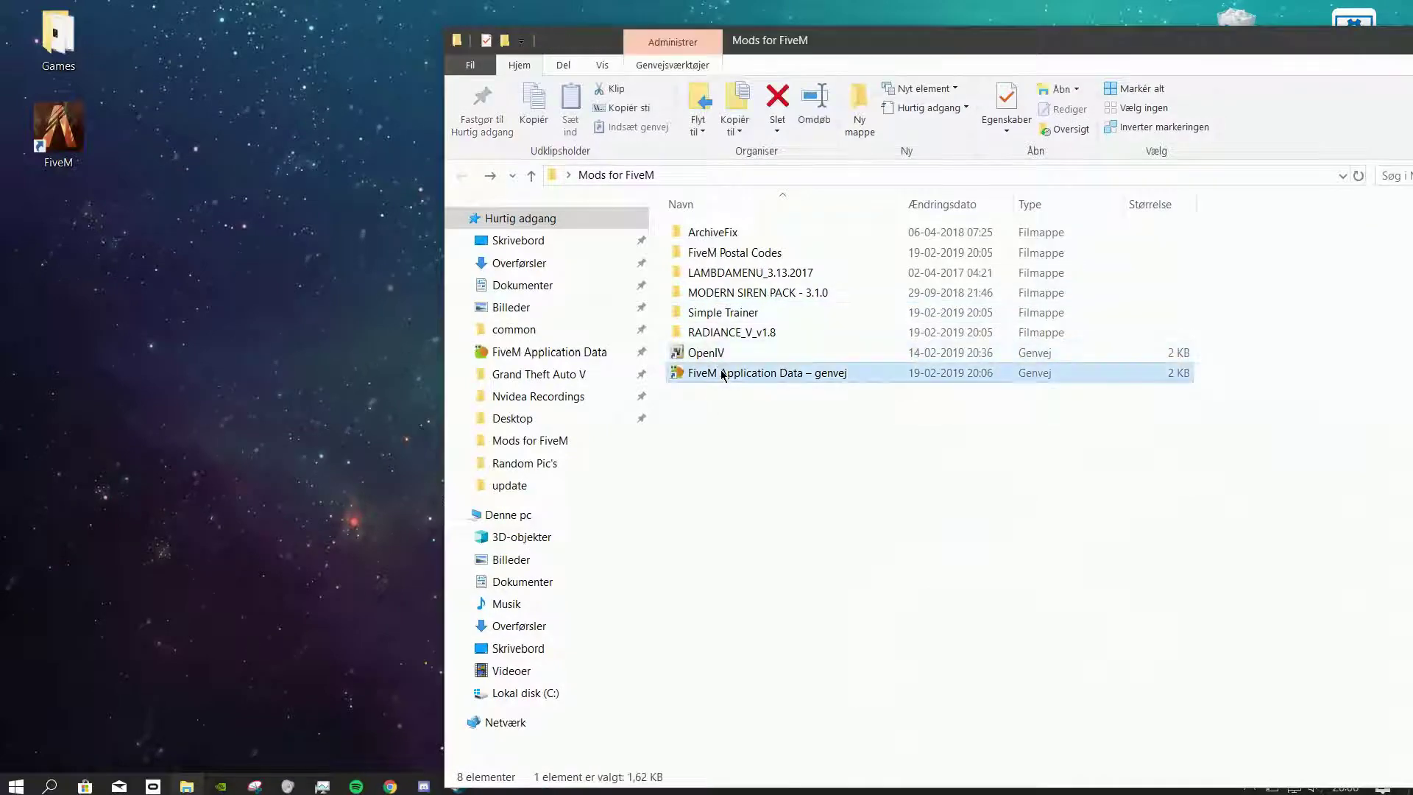
{"action": "double_click", "coordinate": [722, 375]}
{"action": "left_click", "coordinate": [717, 311]}
{"action": "key", "text": "Delete"}
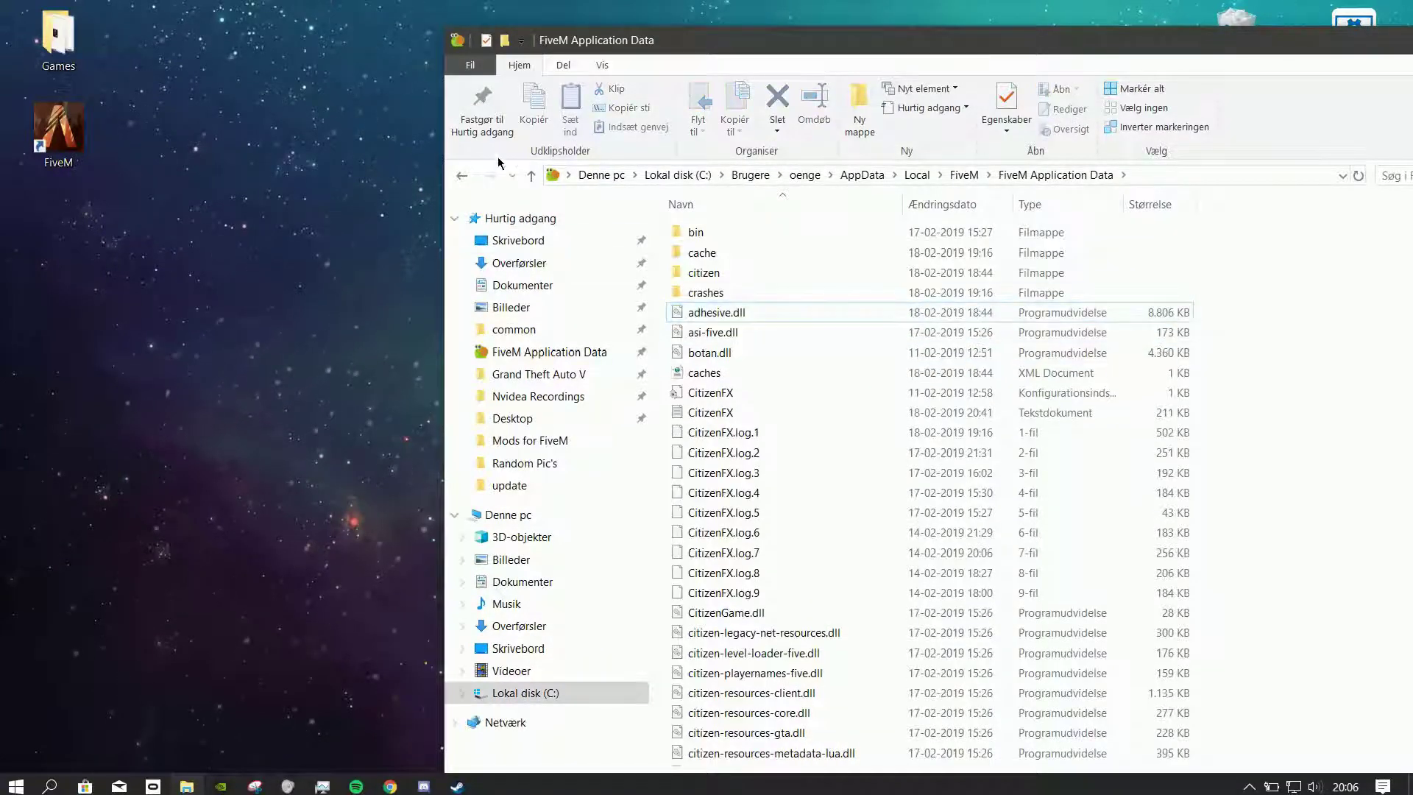
Reopen FiveM Application Data through the shortcut and create a new folder named "plugins" there
{"action": "left_click", "coordinate": [463, 179]}
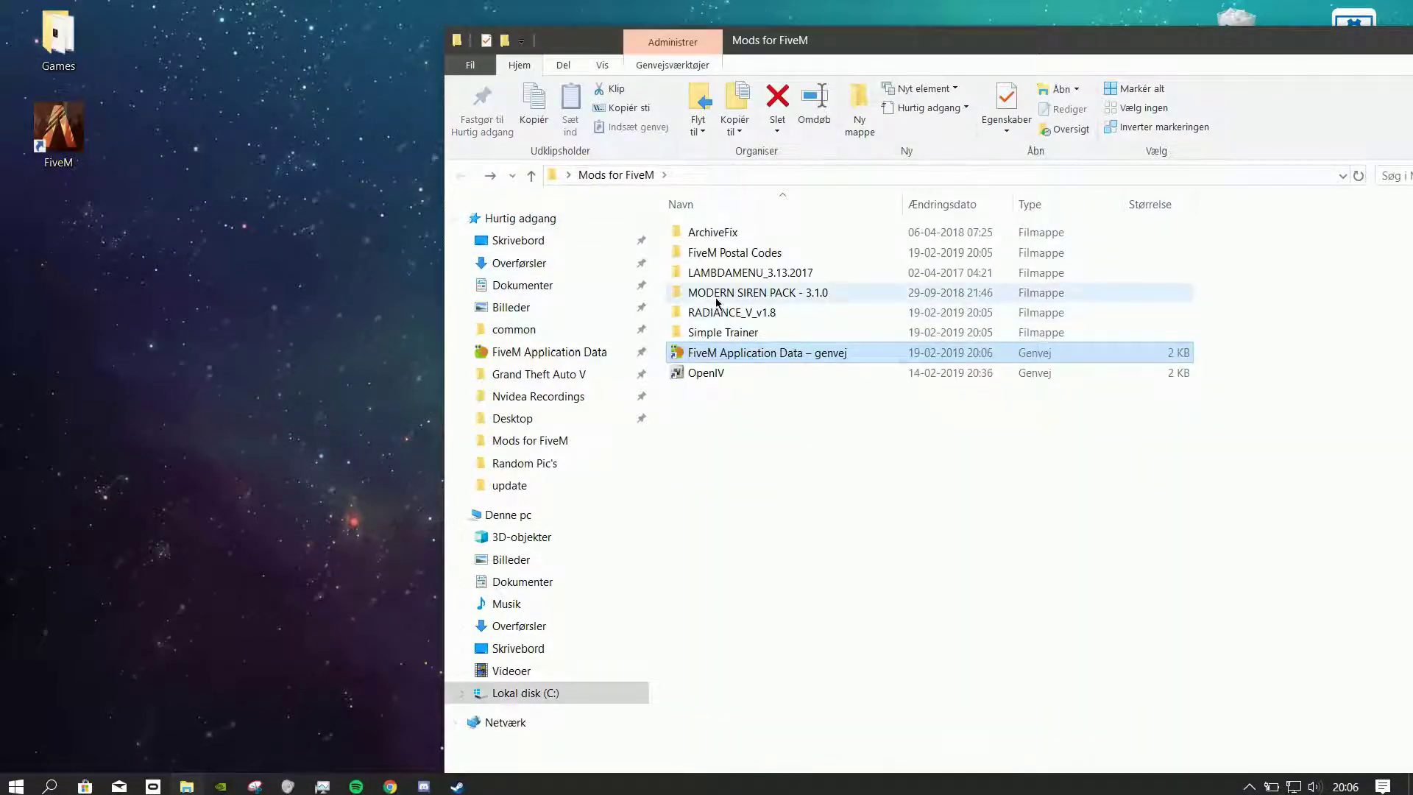
{"action": "double_click", "coordinate": [719, 355]}
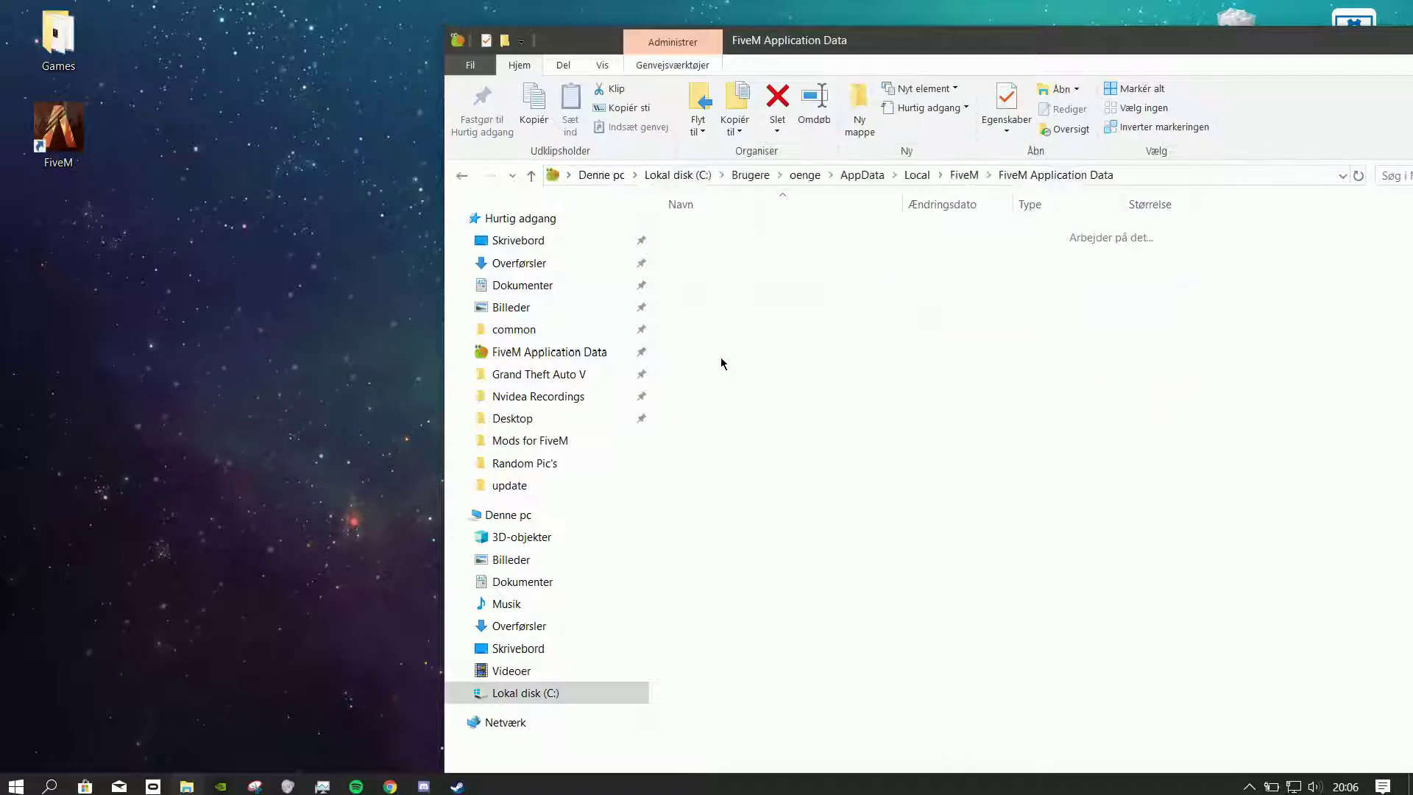
{"action": "double_click", "coordinate": [857, 40]}
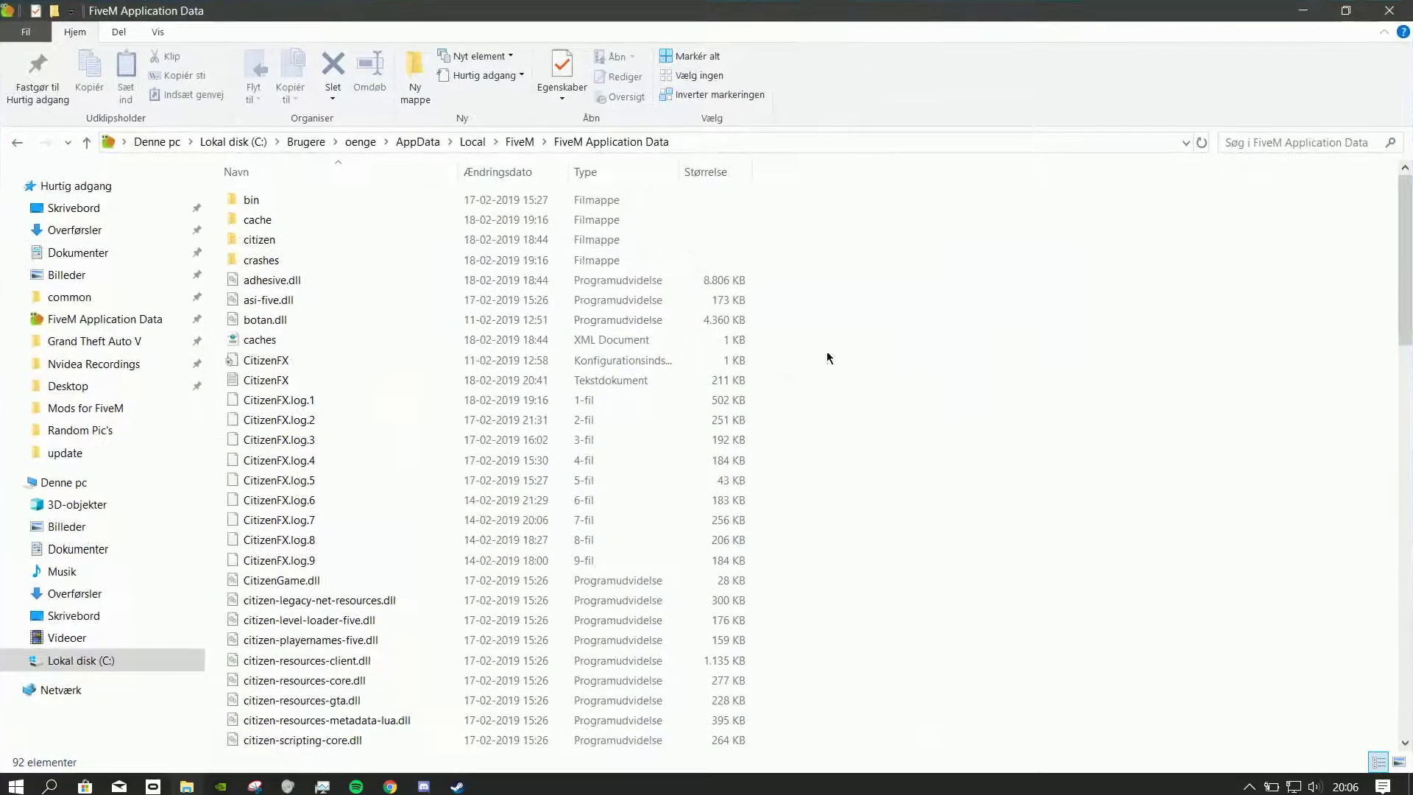
{"action": "right_click", "coordinate": [812, 266]}
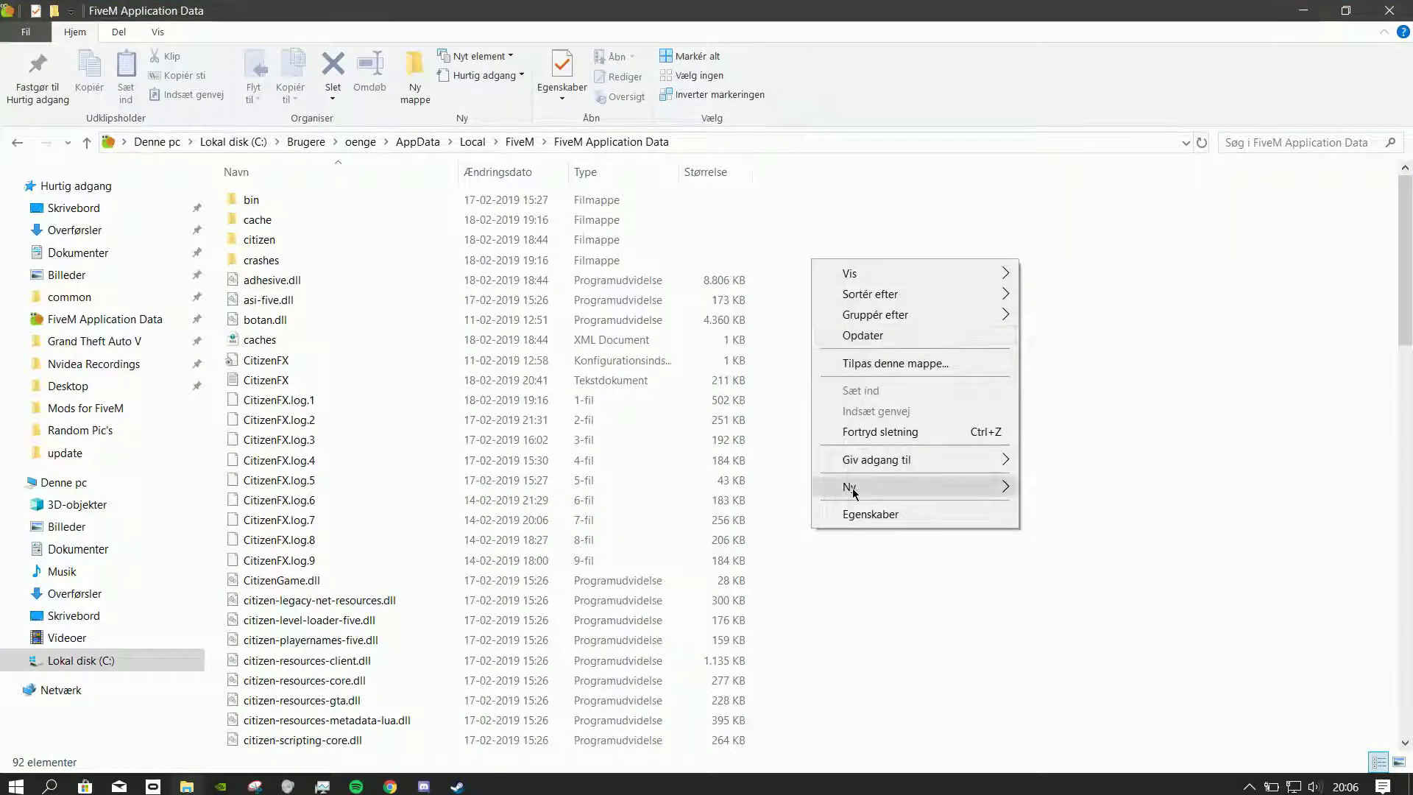
{"action": "mouse_move", "coordinate": [1003, 486]}
{"action": "left_click", "coordinate": [1067, 491]}
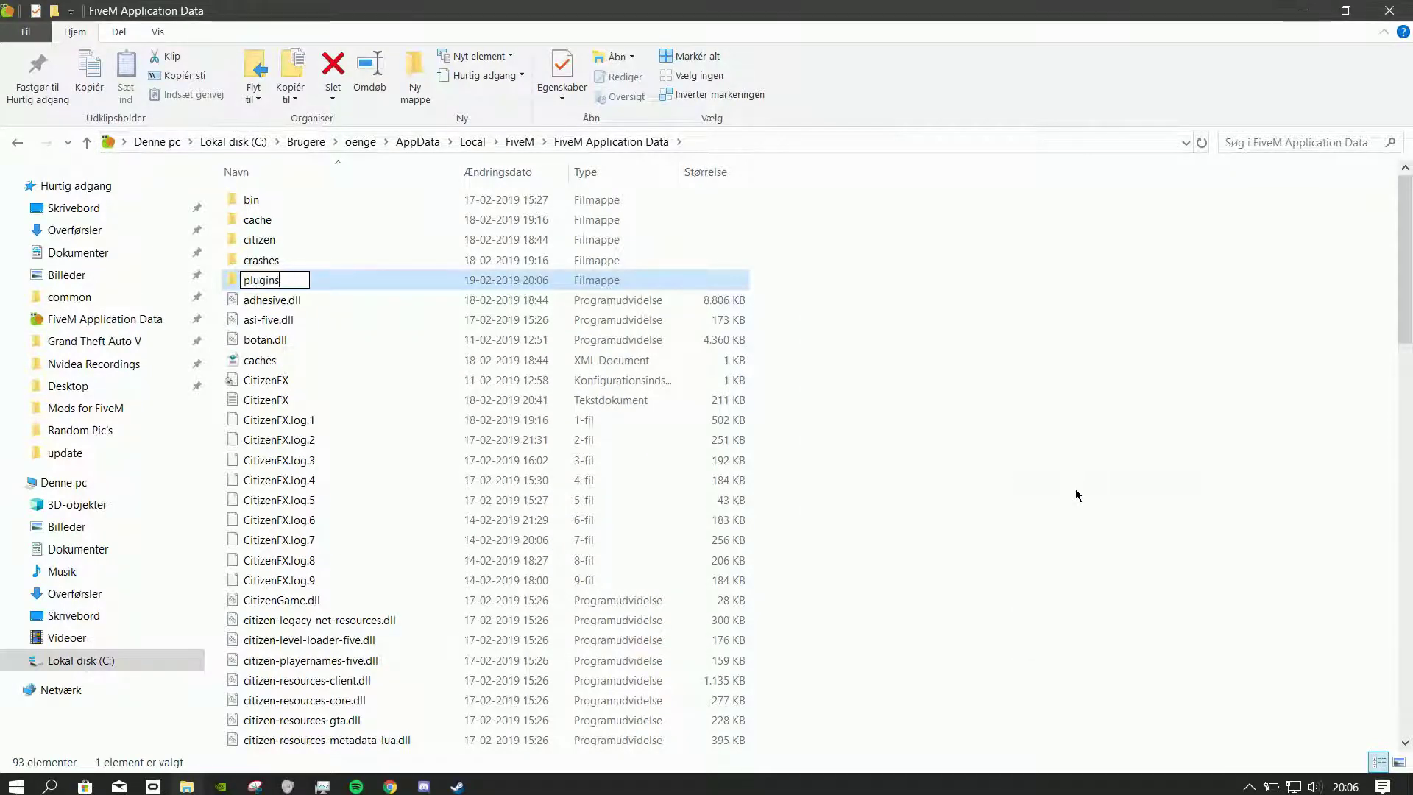
Move the Simple Trainer and LAMBDAMENU_3.13.2017 folders from Mods for FiveM into the new plugins folder
{"action": "double_click", "coordinate": [289, 275]}
{"action": "left_click_drag", "start_coordinate": [485, 15], "coordinate": [1093, 88]}
{"action": "double_click", "coordinate": [1225, 329]}
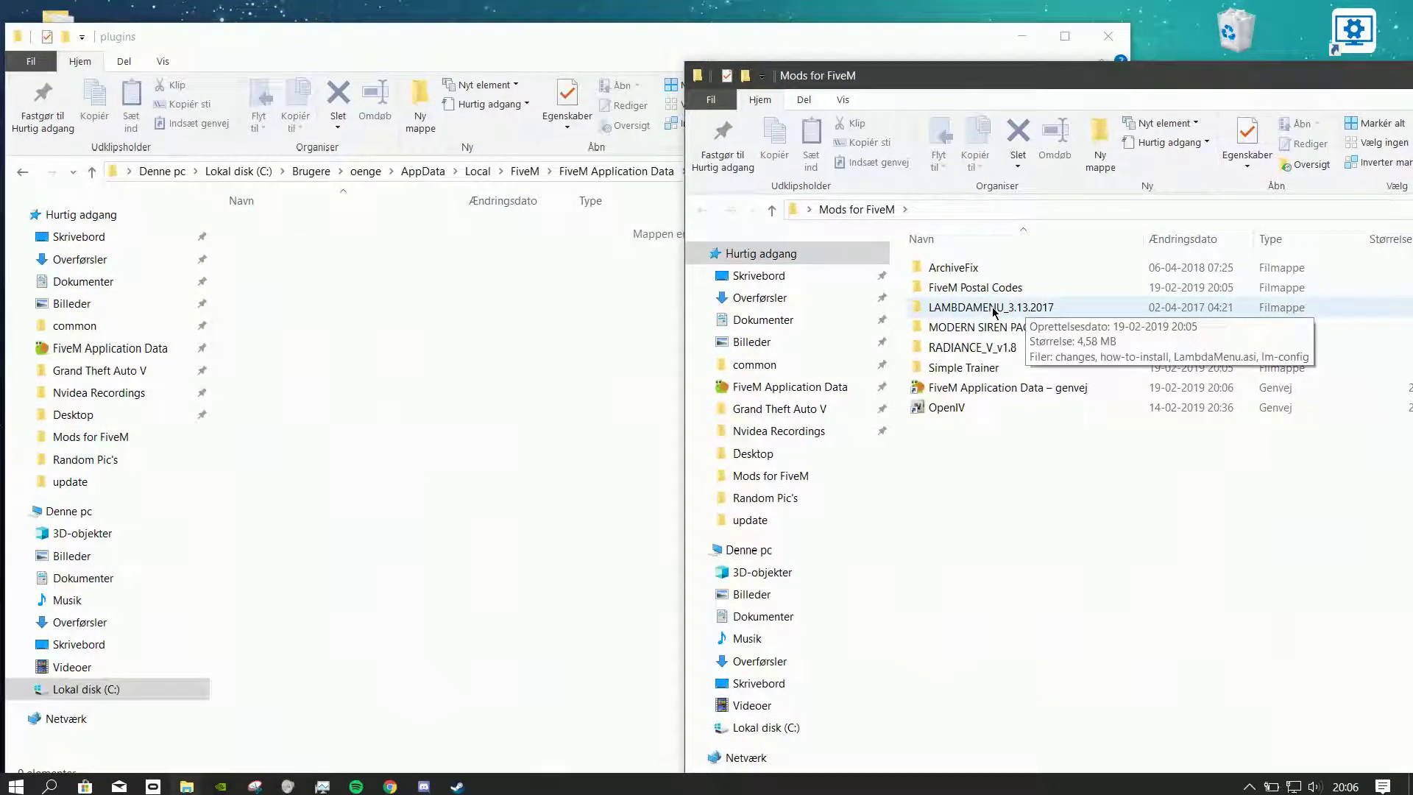
{"action": "left_click_drag", "start_coordinate": [956, 367], "coordinate": [589, 331]}
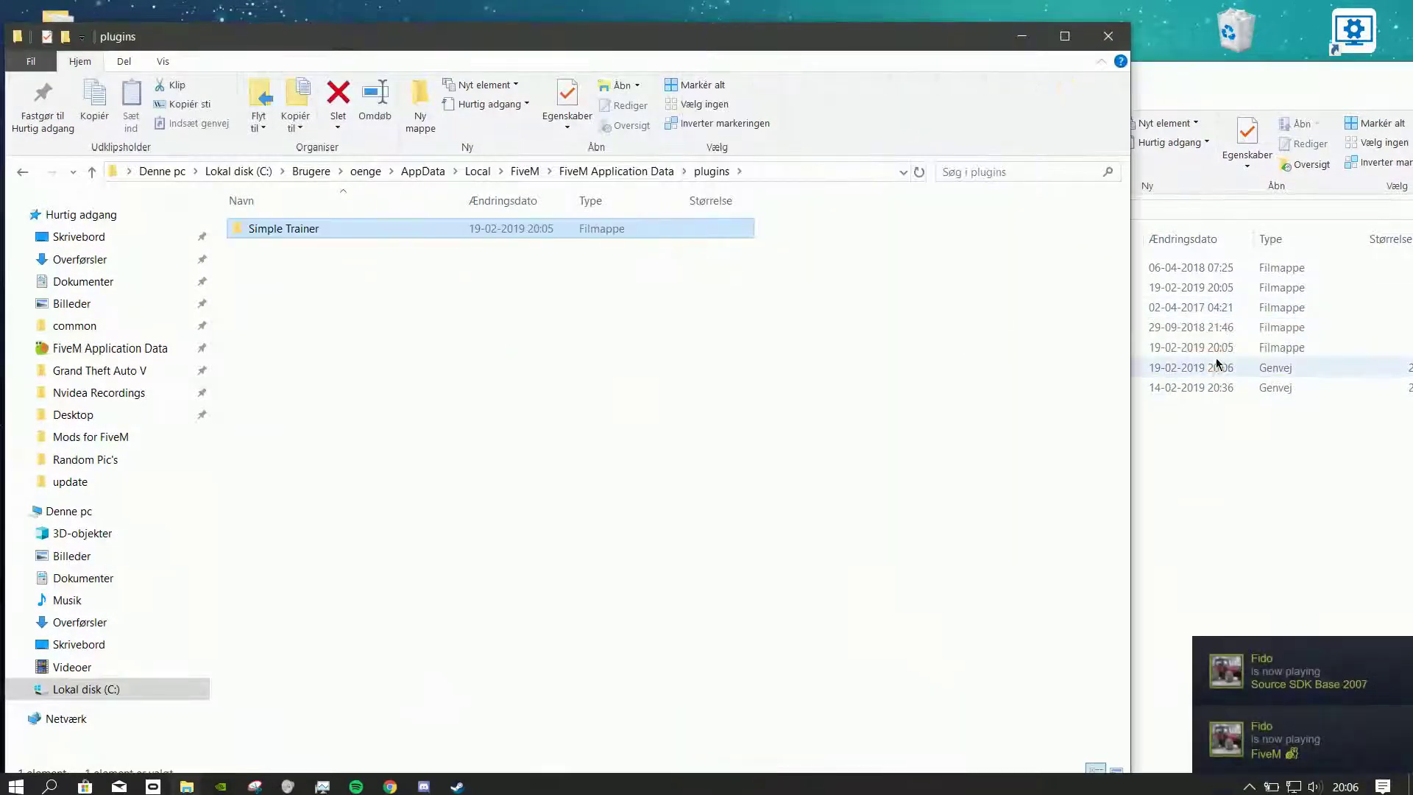
{"action": "left_click", "coordinate": [1216, 362]}
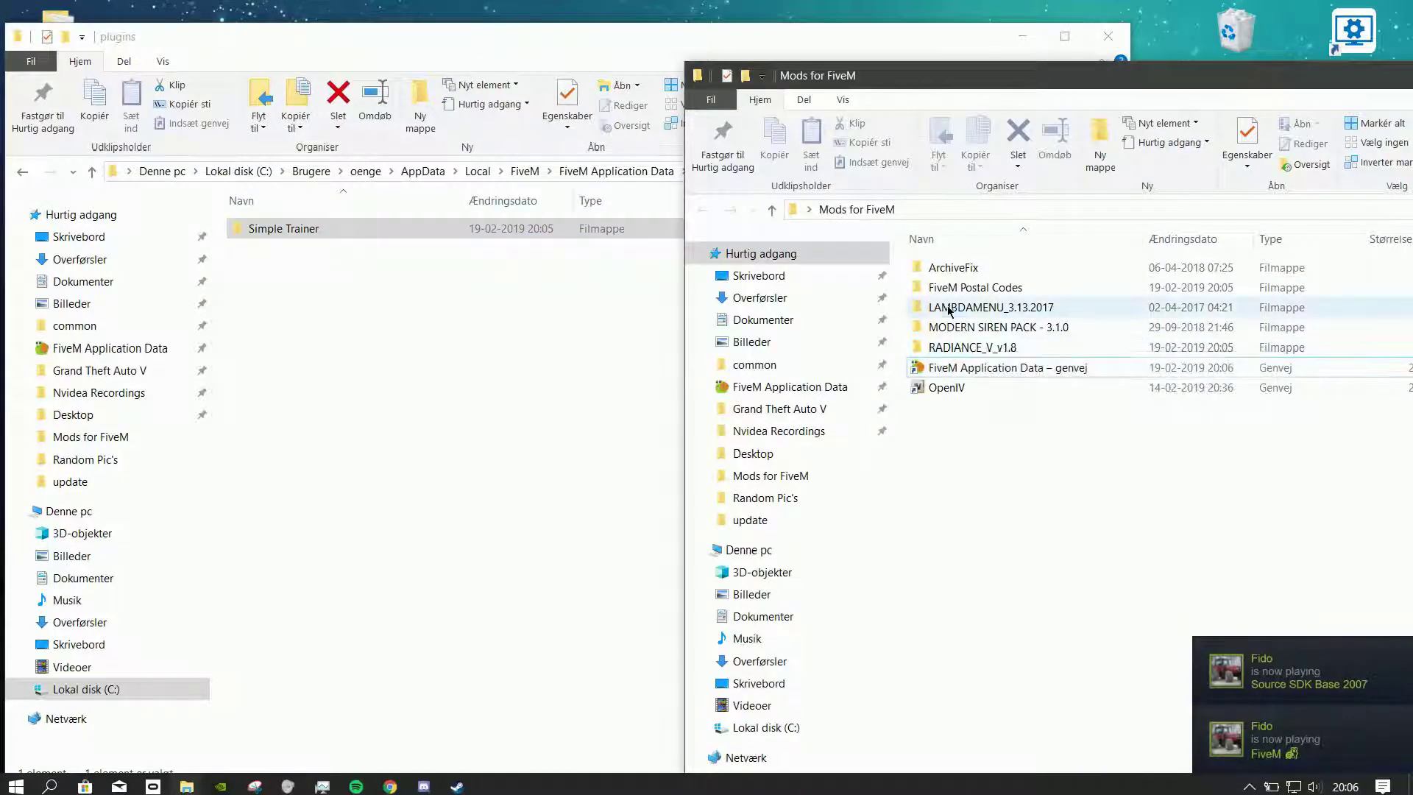
{"action": "left_click_drag", "start_coordinate": [949, 310], "coordinate": [647, 174]}
Move the files of the LAMBDAMENU_3.13.2017 and Simple Trainer subfolders directly into plugins, skipping the duplicate changes.txt
{"action": "double_click", "coordinate": [316, 250]}
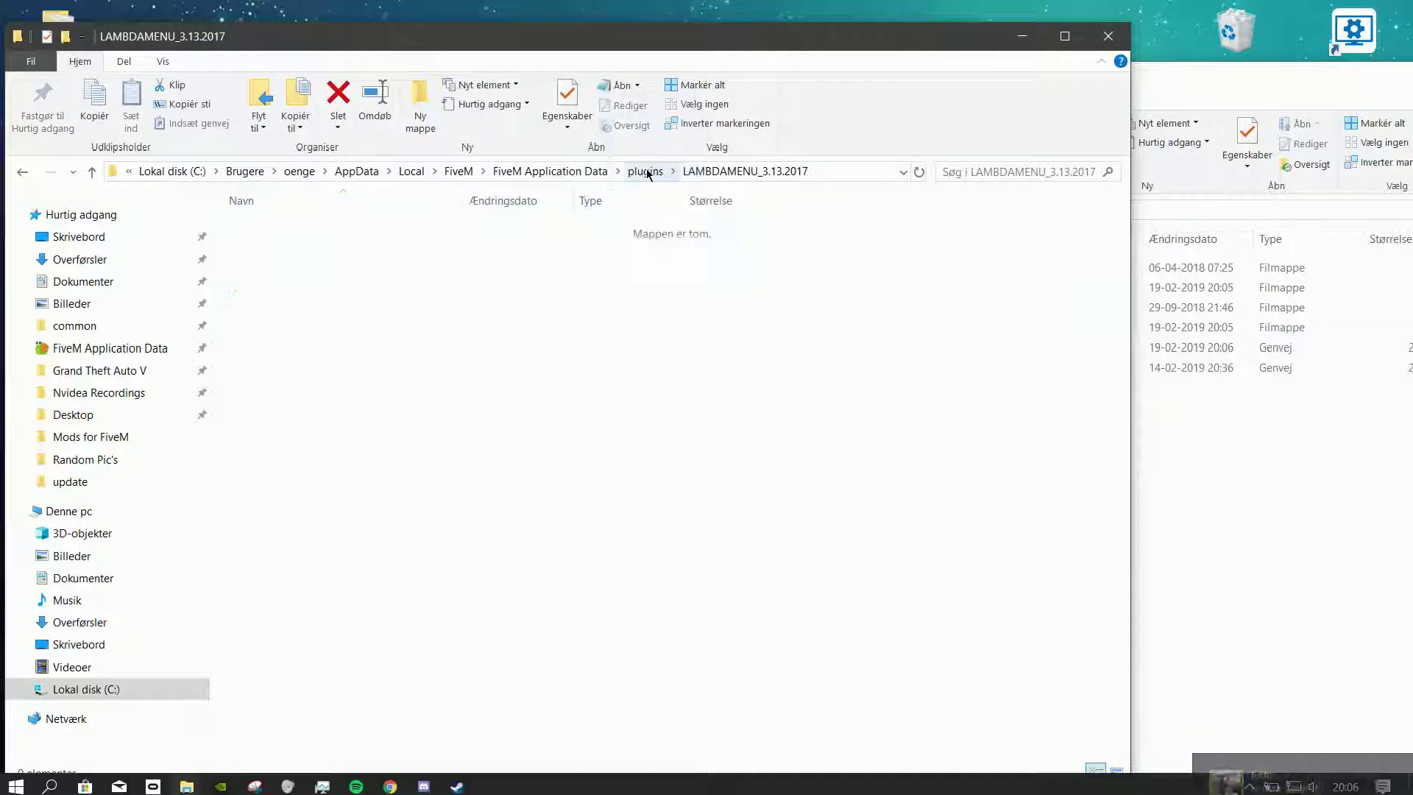
{"action": "left_click", "coordinate": [645, 172]}
{"action": "double_click", "coordinate": [315, 250]}
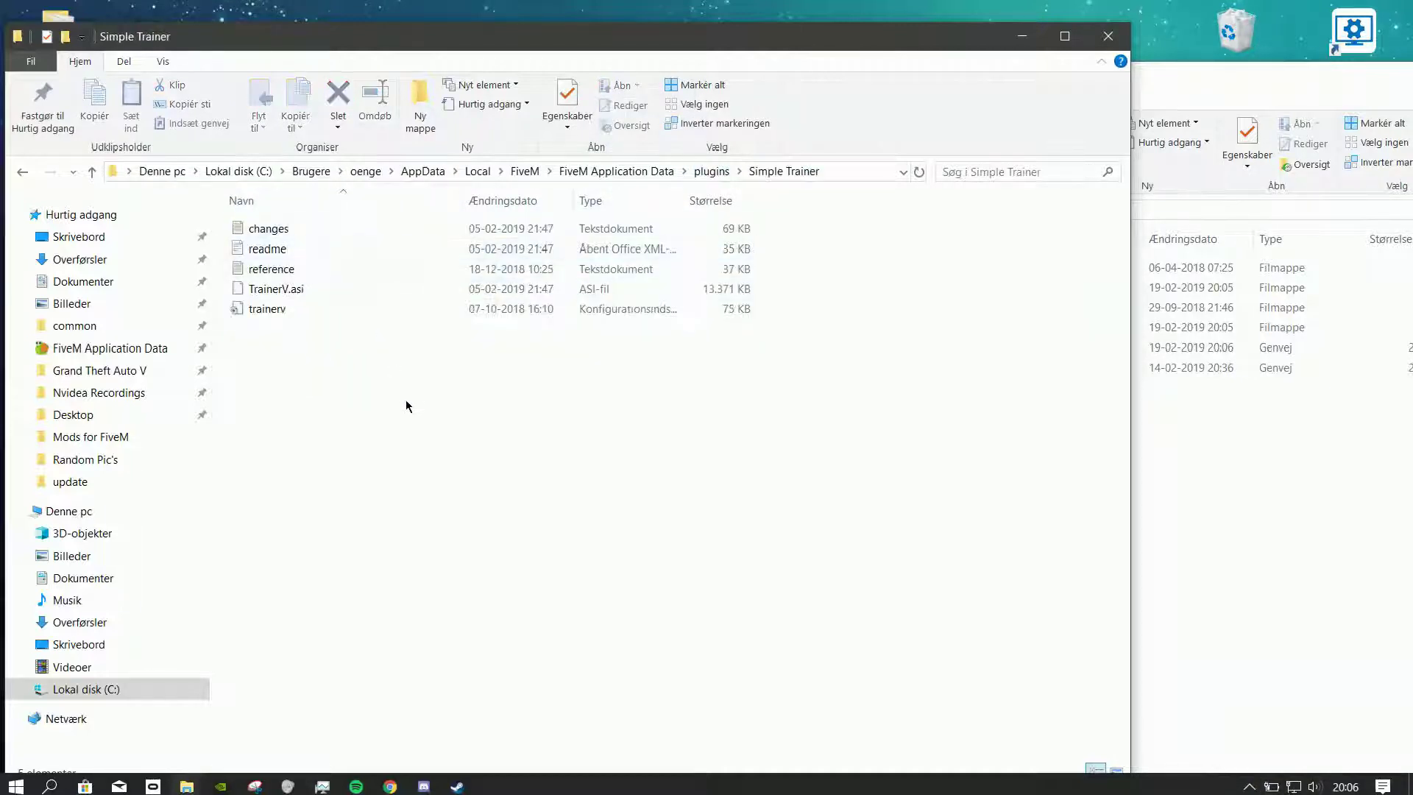
{"action": "left_click_drag", "start_coordinate": [405, 405], "coordinate": [279, 256]}
{"action": "left_click_drag", "start_coordinate": [704, 168], "coordinate": [706, 171]}
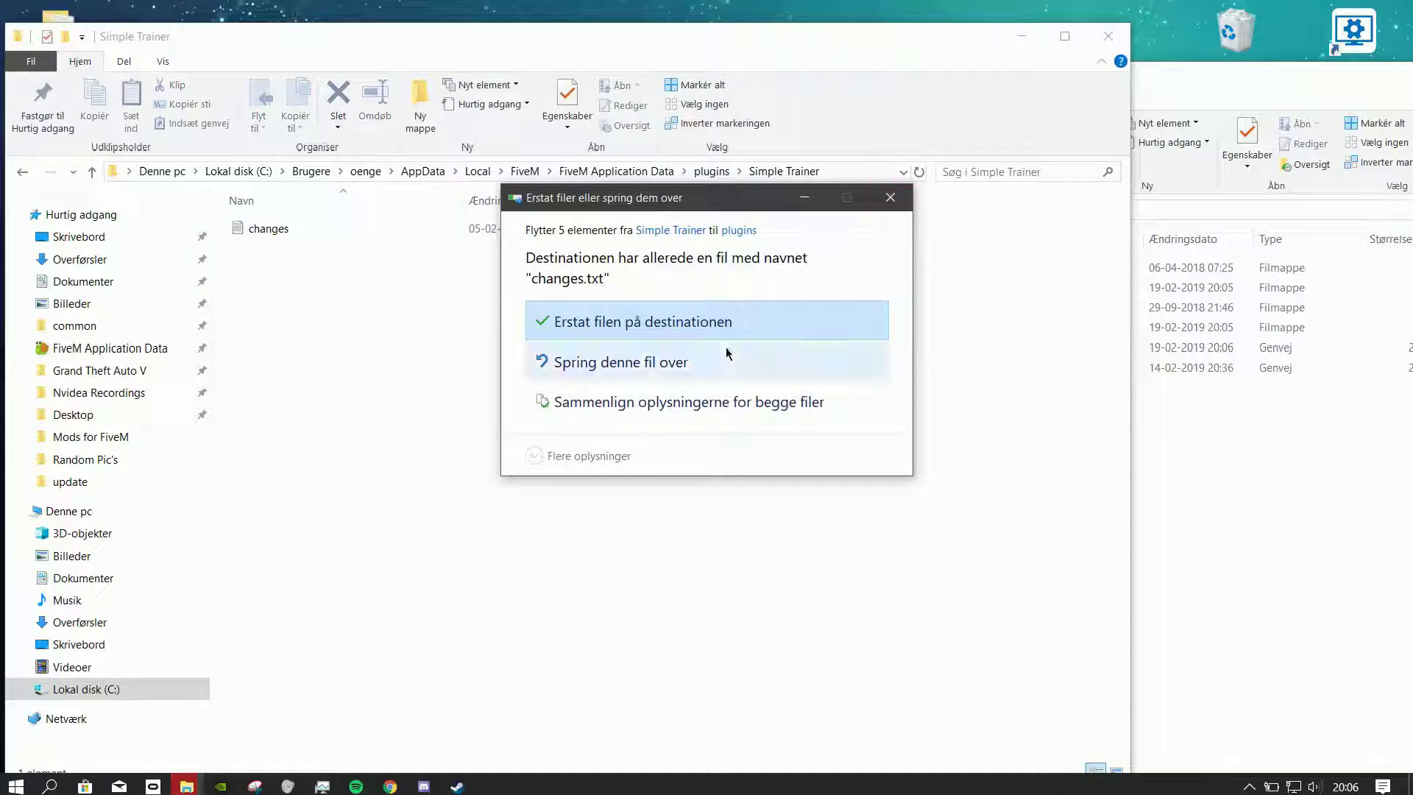
{"action": "left_click", "coordinate": [707, 361]}
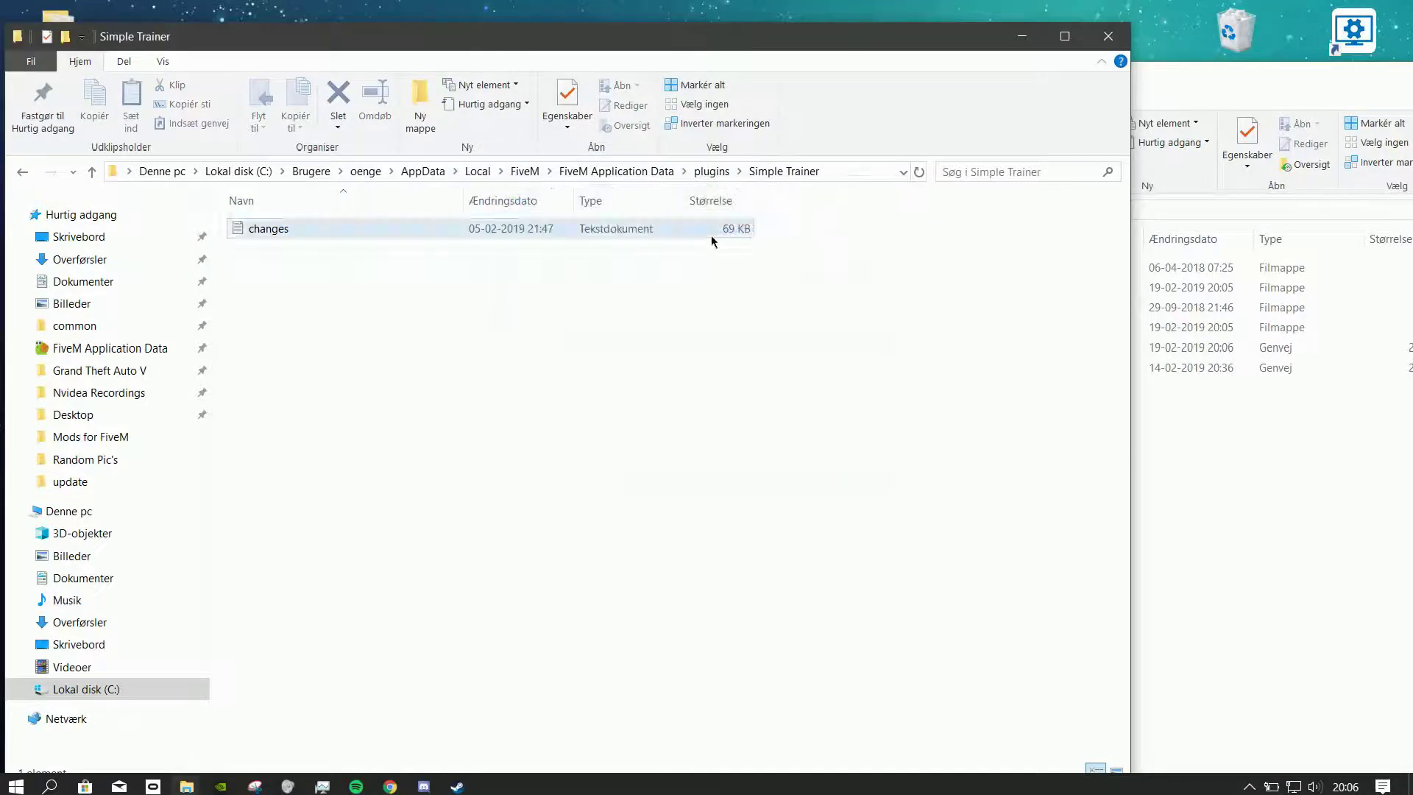
Delete the leftover Simple Trainer and LAMBDAMENU_3.13.2017 subfolders from the plugins folder
{"action": "left_click", "coordinate": [710, 171]}
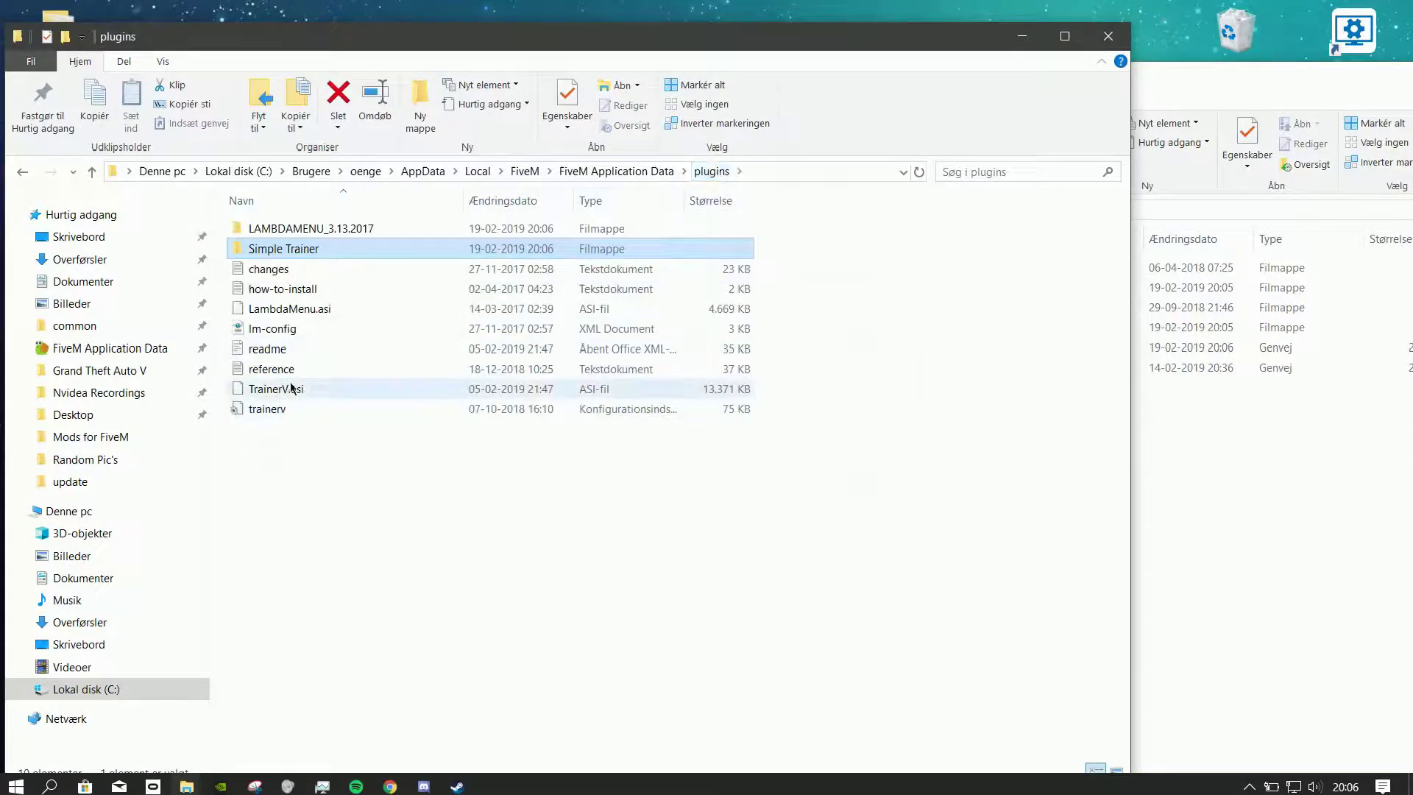
{"action": "key", "text": "Delete"}
{"action": "left_click", "coordinate": [284, 230]}
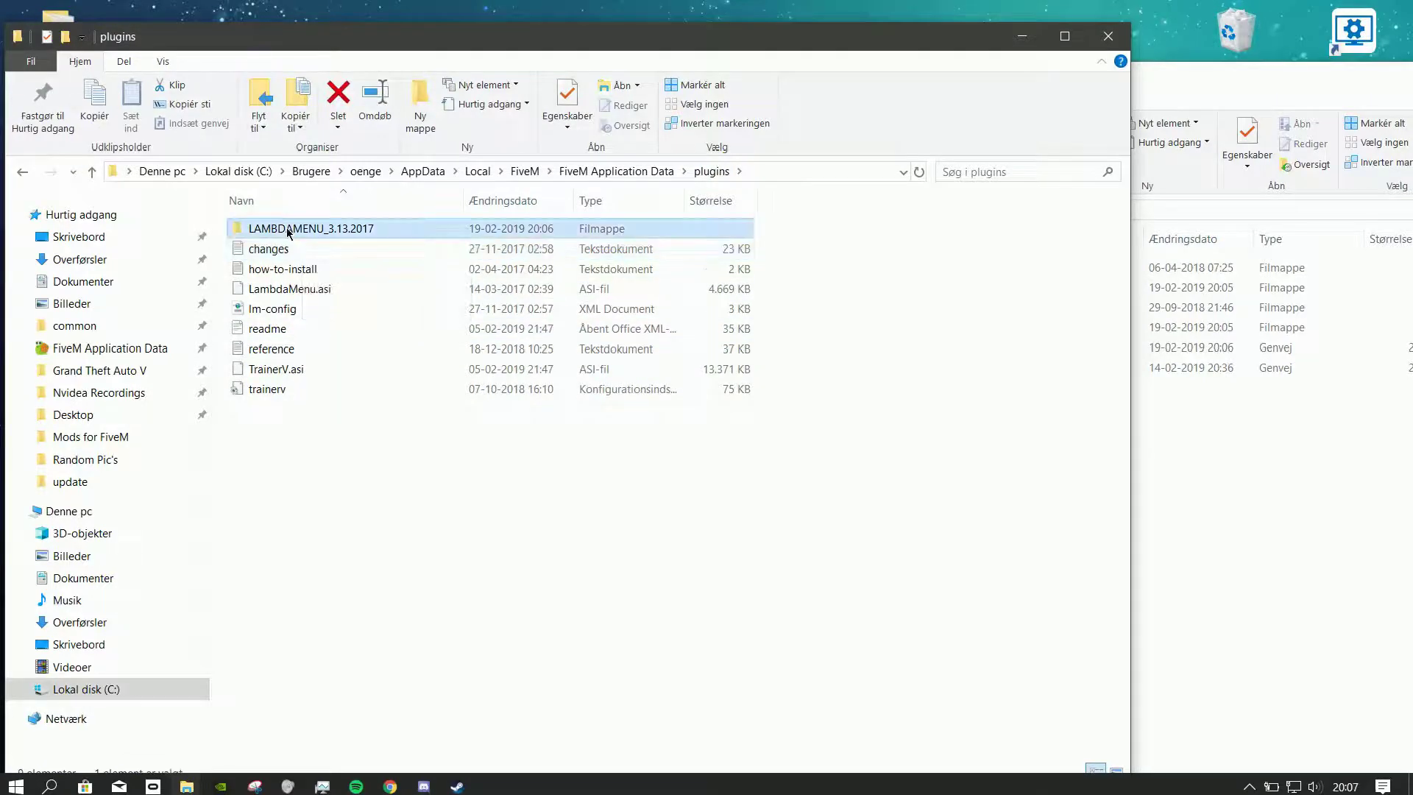
{"action": "key", "text": "Delete"}
Delete the documentation files changes, how-to-install, readme and reference from the plugins folder
{"action": "left_click", "coordinate": [281, 236]}
{"action": "key", "text": "Delete"}
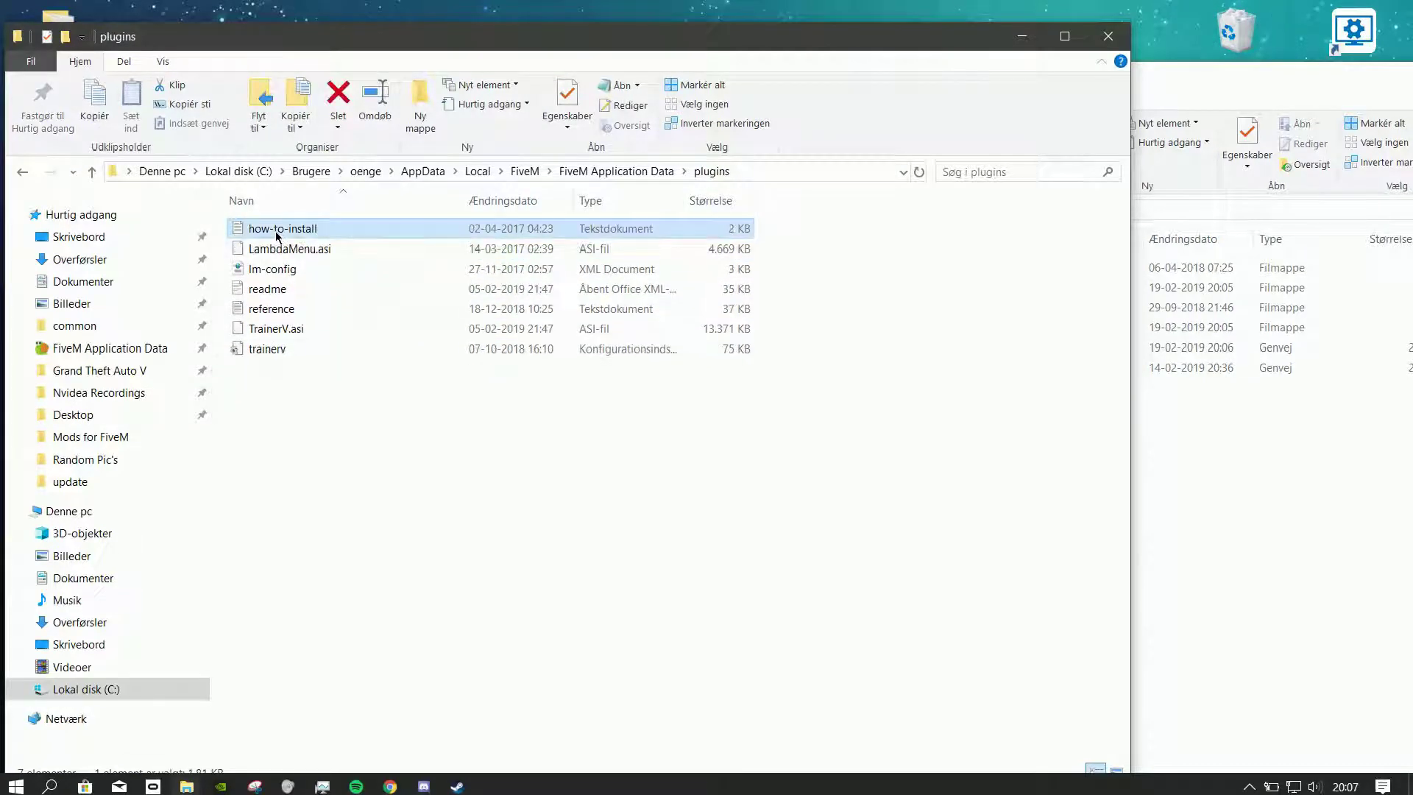
{"action": "key", "text": "Delete"}
{"action": "left_click", "coordinate": [270, 269]}
{"action": "key", "text": "Delete"}
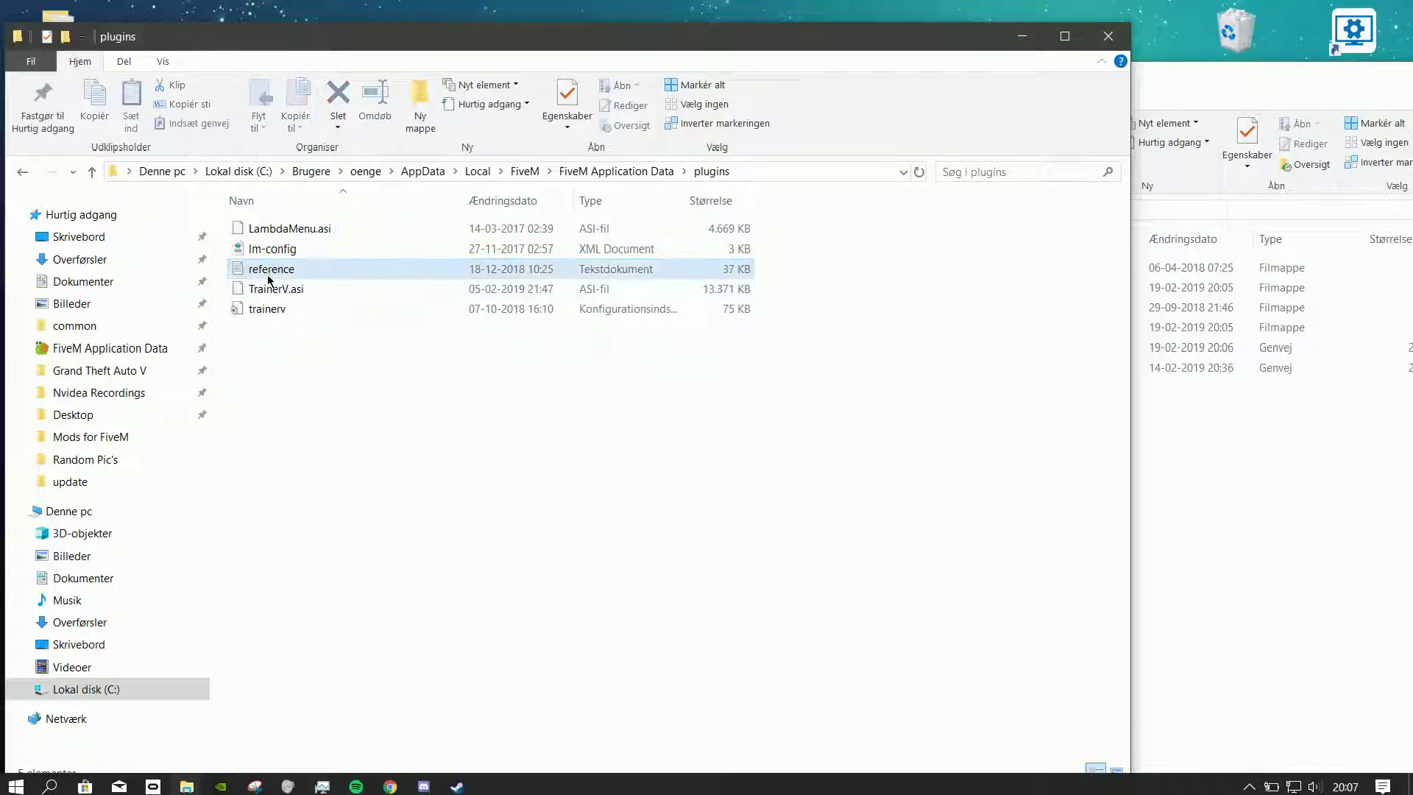
{"action": "key", "text": "Delete"}
{"action": "left_click_drag", "start_coordinate": [395, 352], "coordinate": [246, 219]}
{"action": "left_click", "coordinate": [322, 379]}
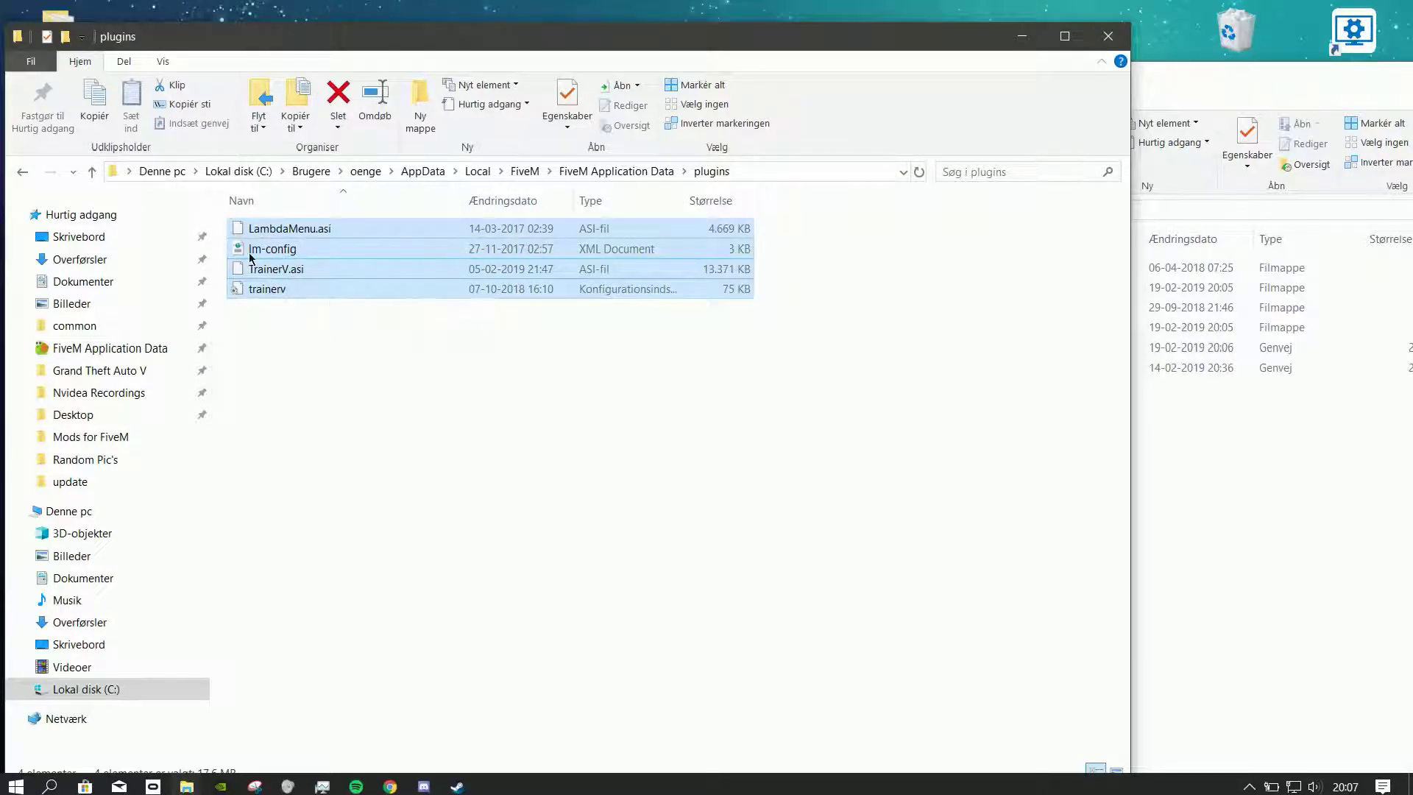
{"action": "left_click", "coordinate": [266, 289]}
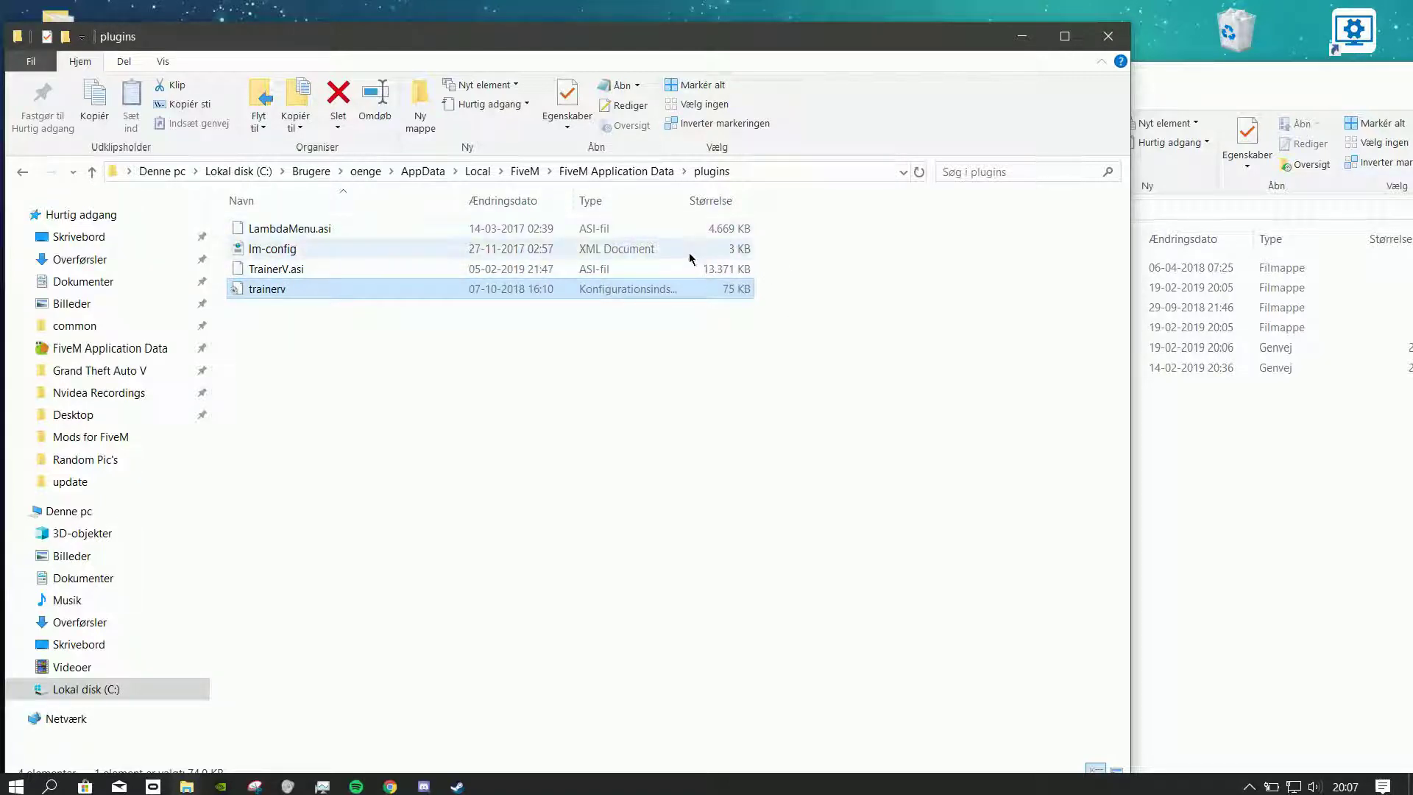
{"action": "left_click", "coordinate": [1232, 490]}
{"action": "left_click_drag", "start_coordinate": [989, 98], "coordinate": [1063, 100]}
{"action": "left_click", "coordinate": [639, 250]}
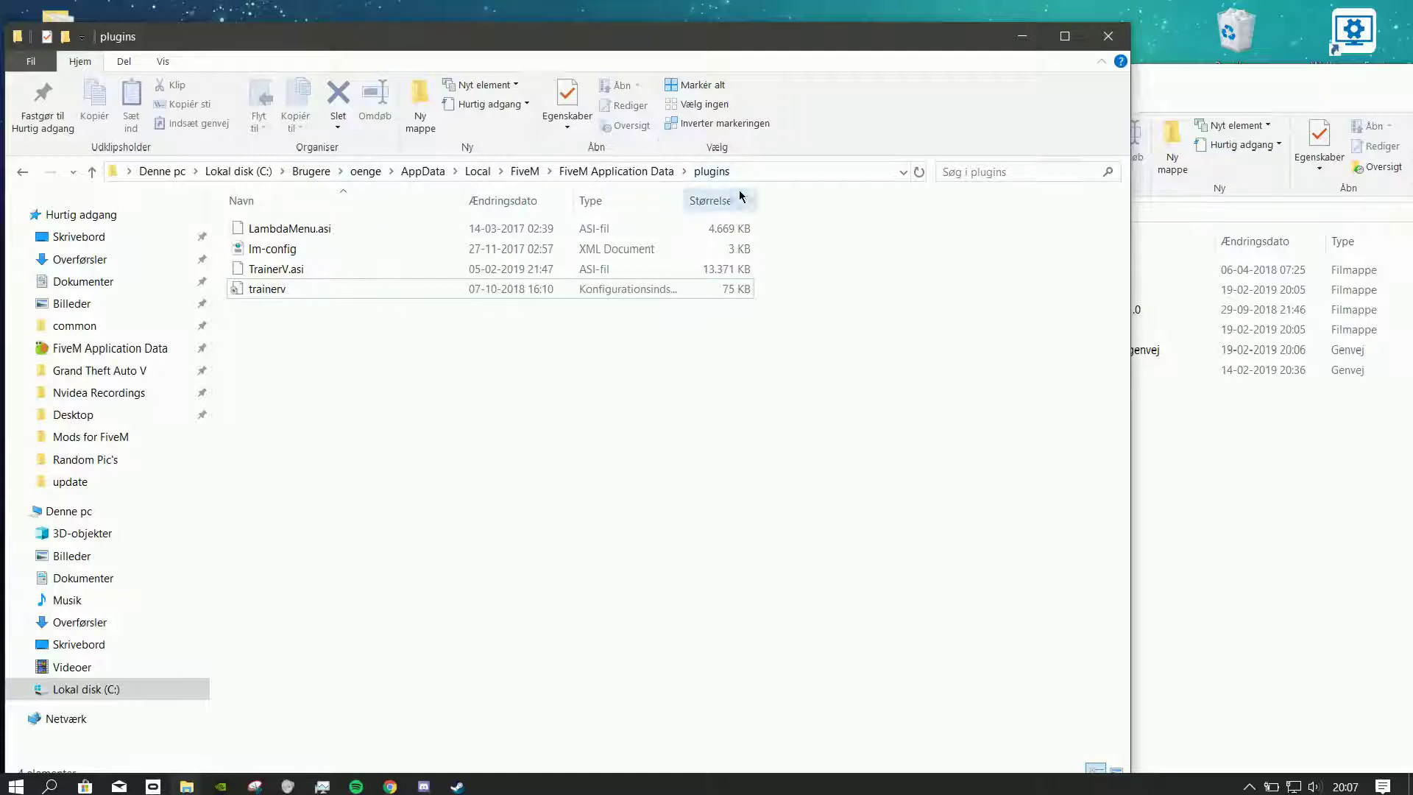
Return from plugins to FiveM Application Data and open the FiveM Postal Codes folder from Mods for FiveM in a maximized window
{"action": "left_click", "coordinate": [621, 172]}
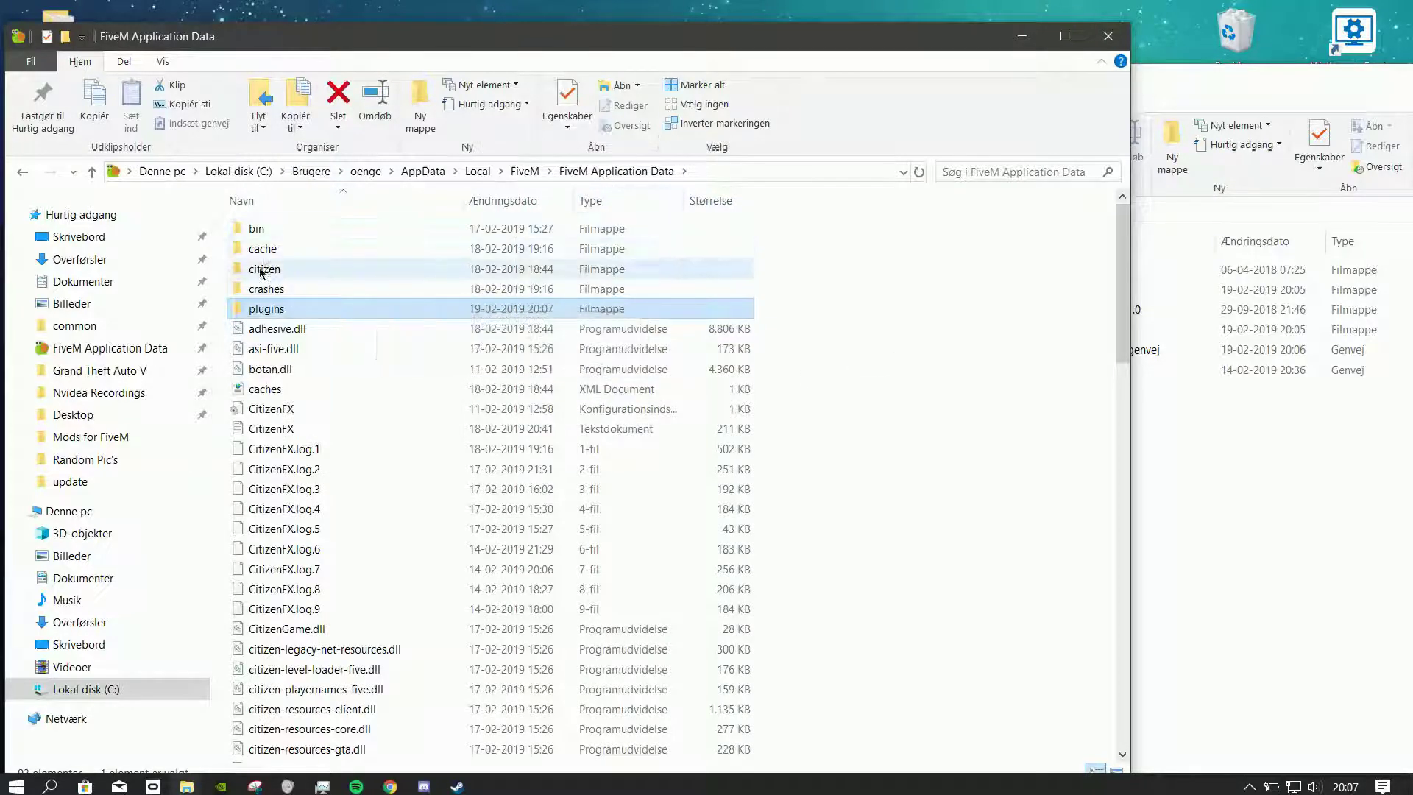
{"action": "left_click", "coordinate": [1219, 483]}
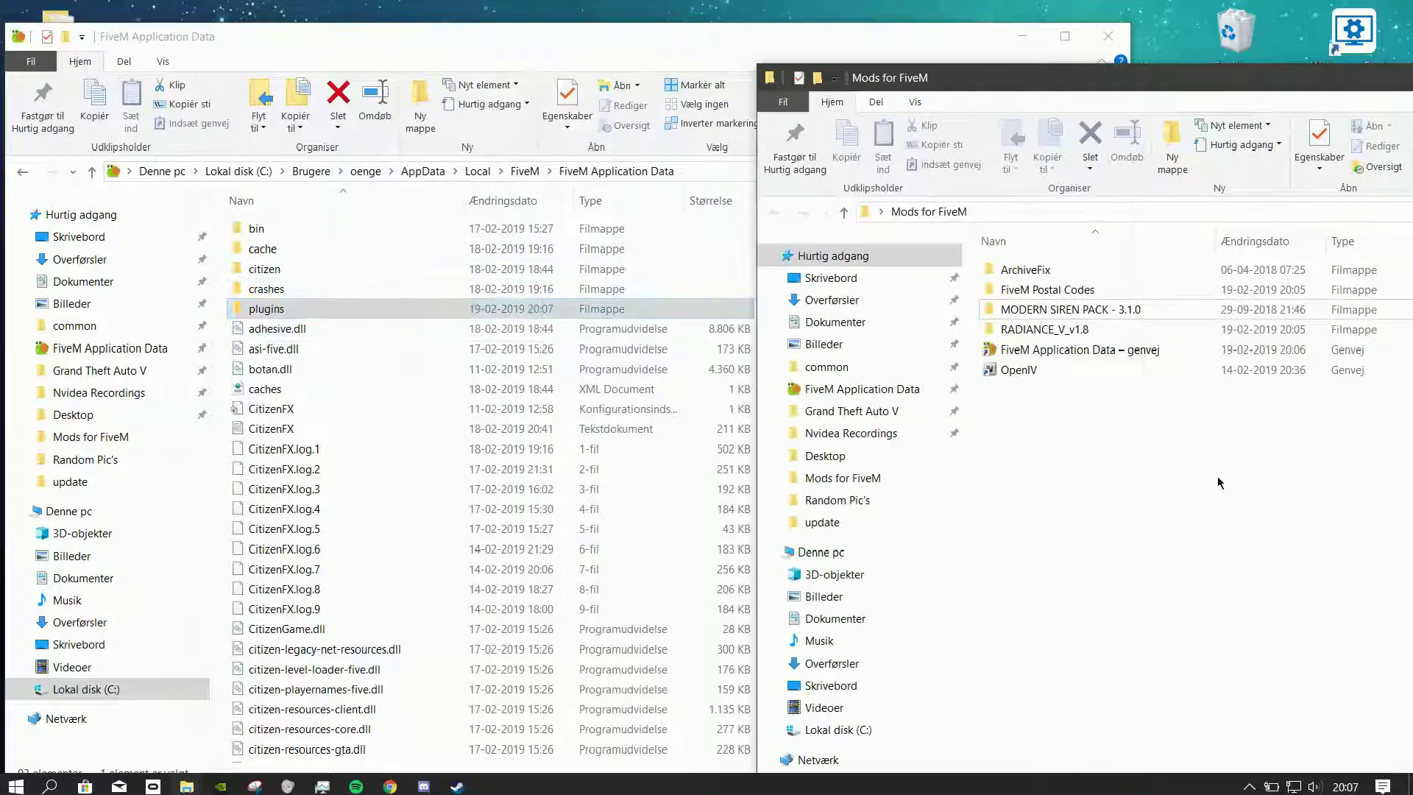
{"action": "left_click", "coordinate": [1031, 298]}
{"action": "double_click", "coordinate": [1031, 294]}
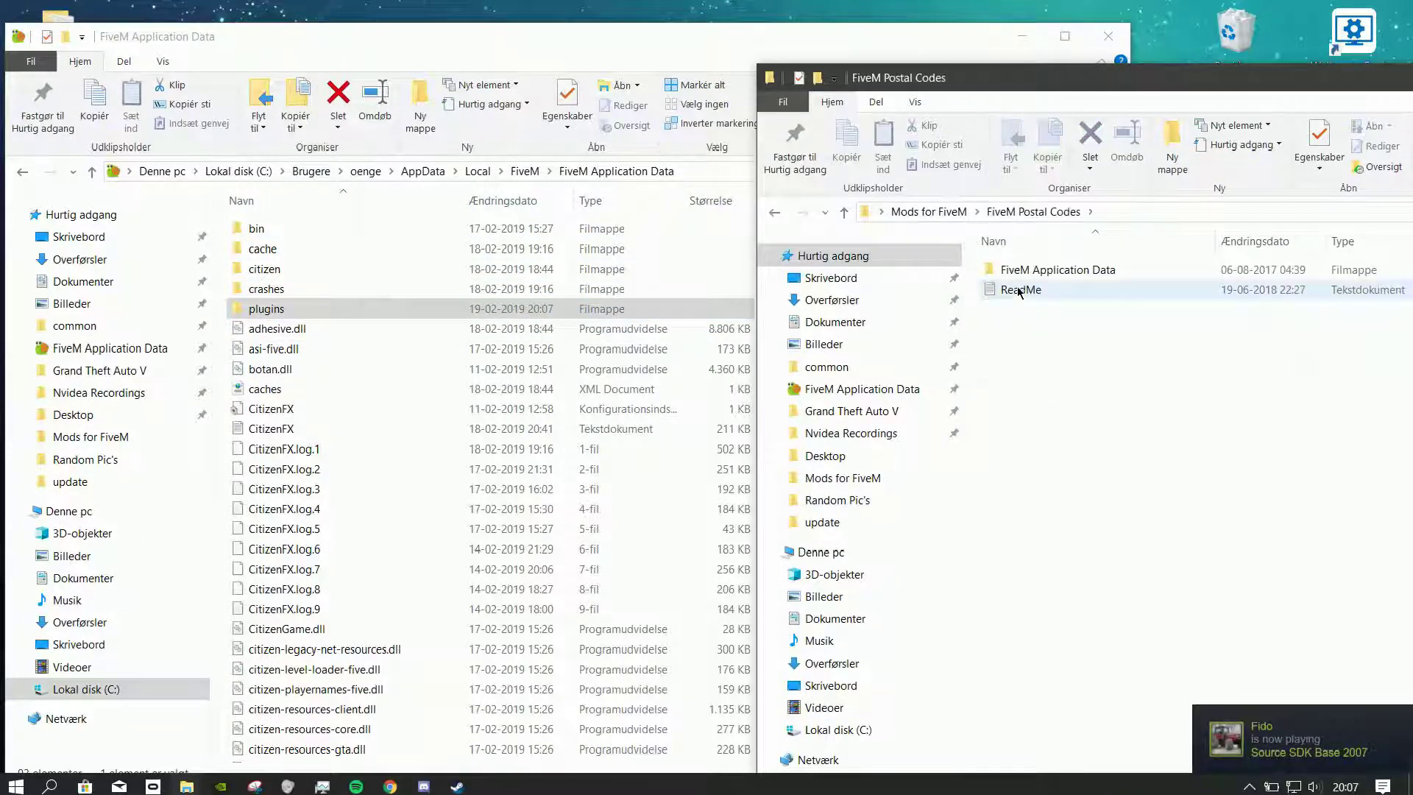
{"action": "double_click", "coordinate": [1020, 87]}
Read the ReadMe file of FiveM Postal Codes, close it, and open the mod's FiveM Application Data subfolder
{"action": "left_click_drag", "start_coordinate": [501, 446], "coordinate": [271, 237]}
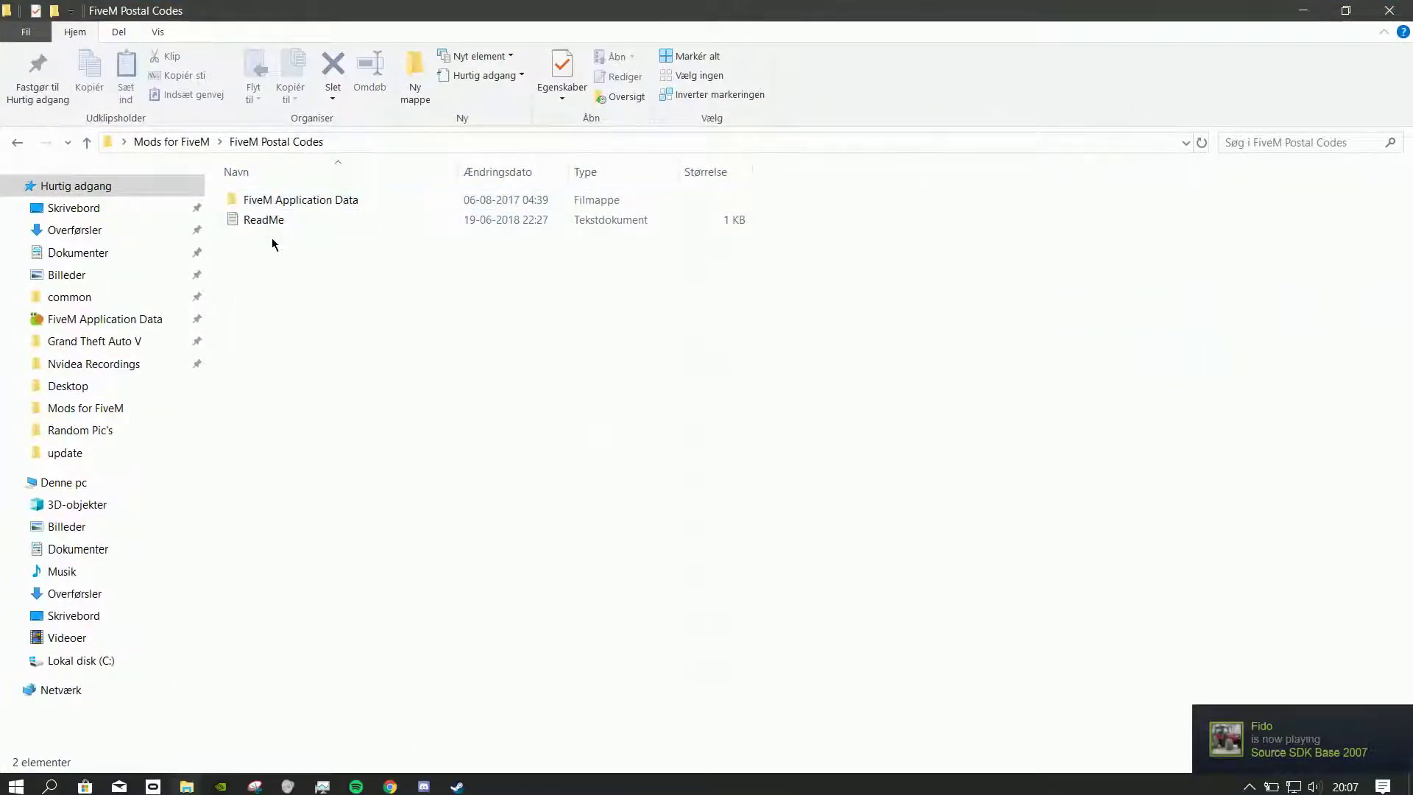
{"action": "left_click", "coordinate": [266, 222]}
{"action": "double_click", "coordinate": [266, 220]}
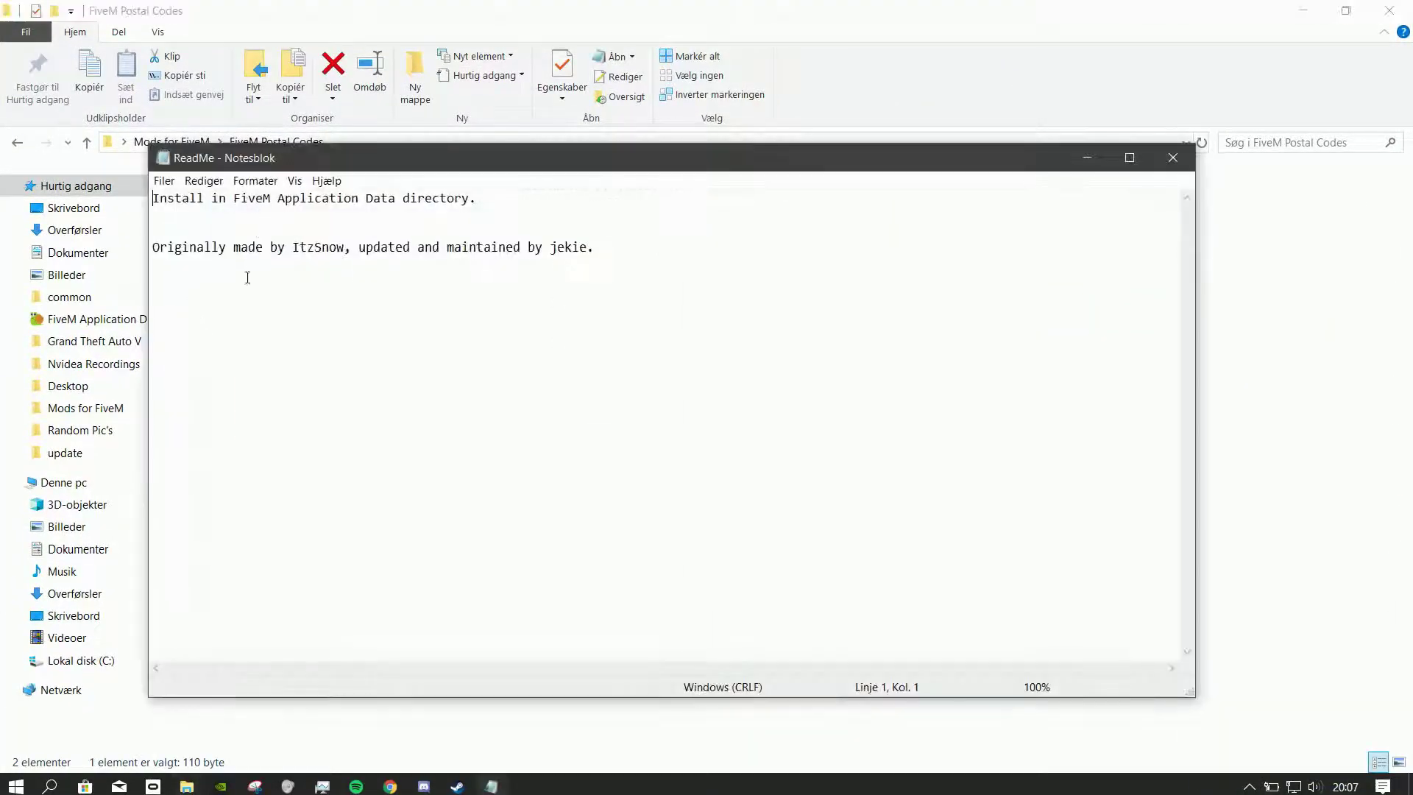
{"action": "left_click", "coordinate": [251, 252]}
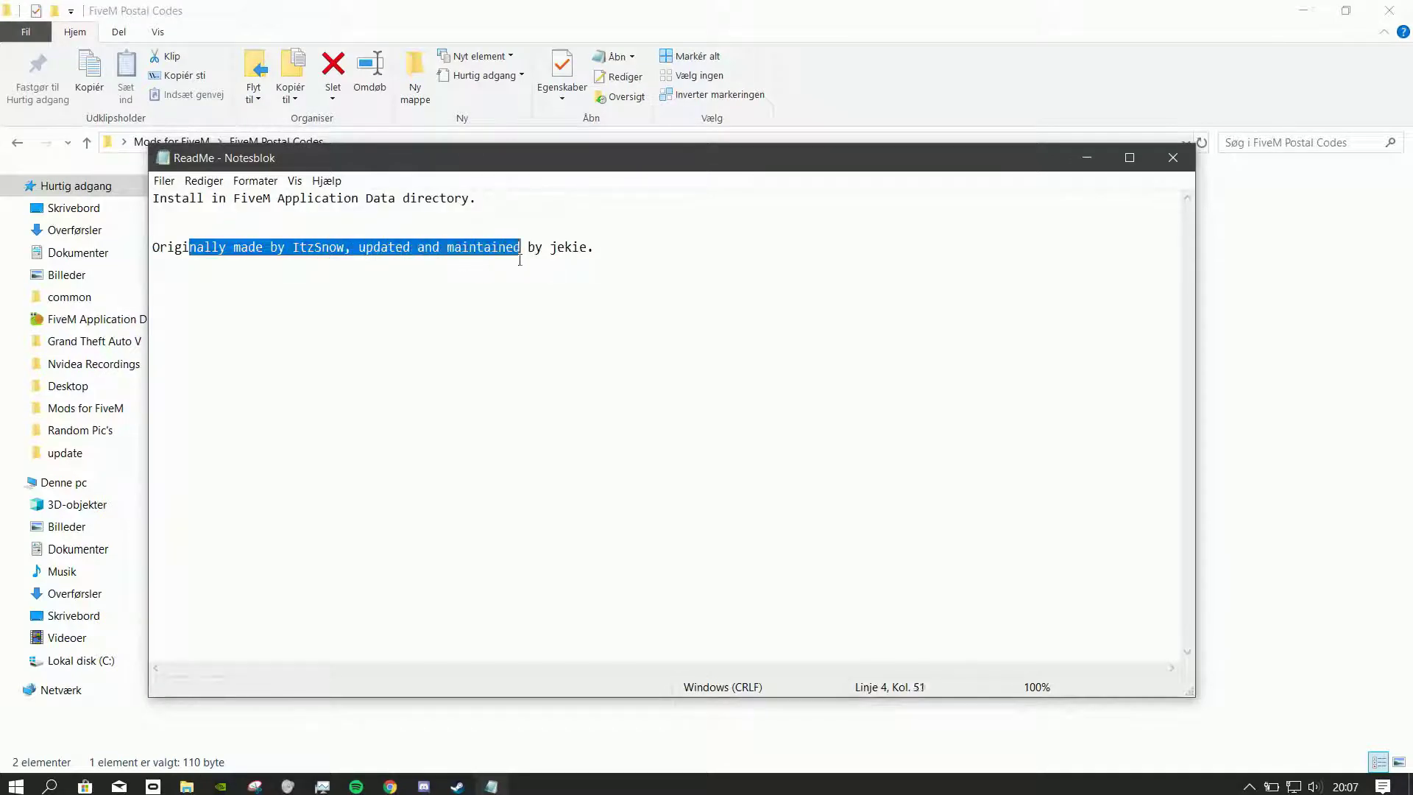
{"action": "left_click", "coordinate": [610, 263]}
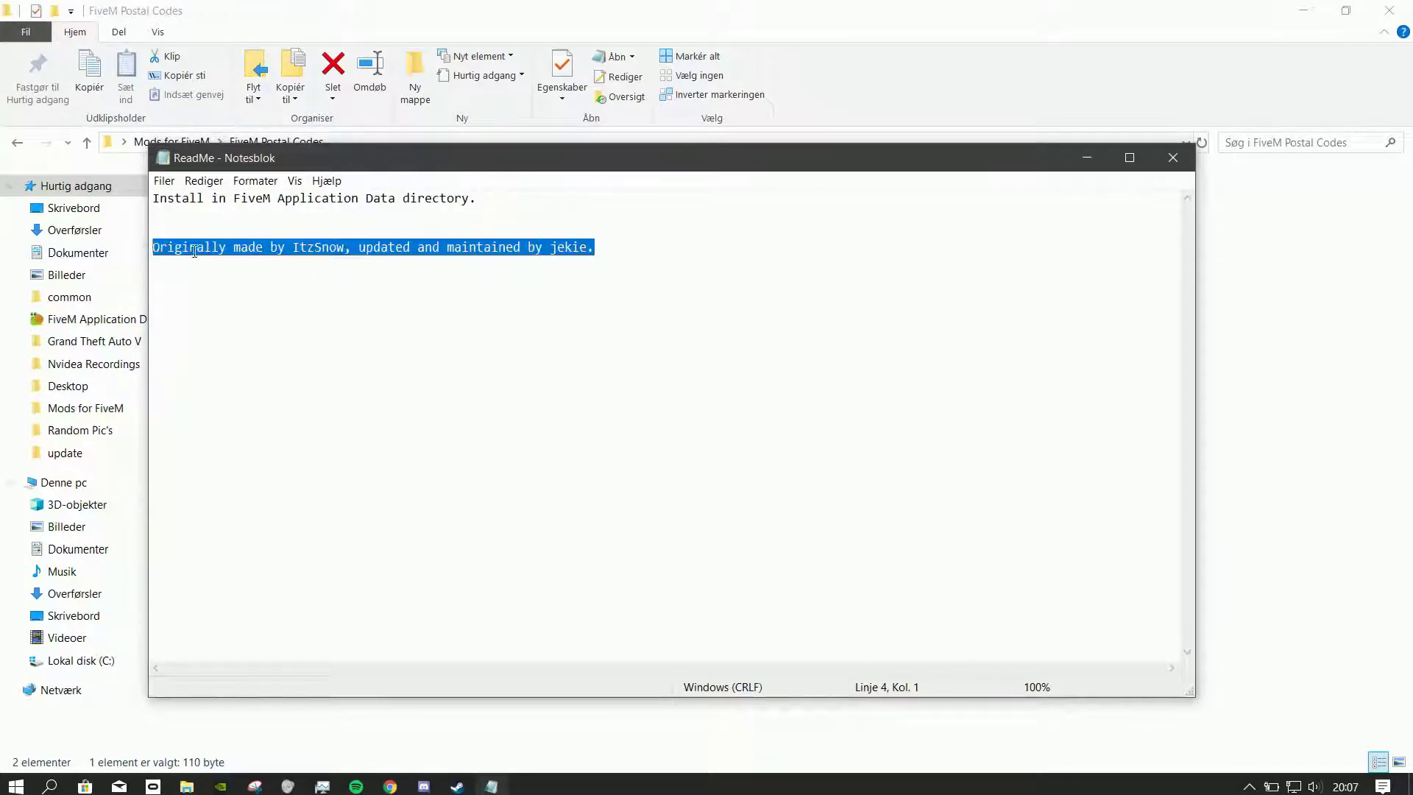
{"action": "left_click", "coordinate": [1191, 159]}
{"action": "double_click", "coordinate": [338, 204]}
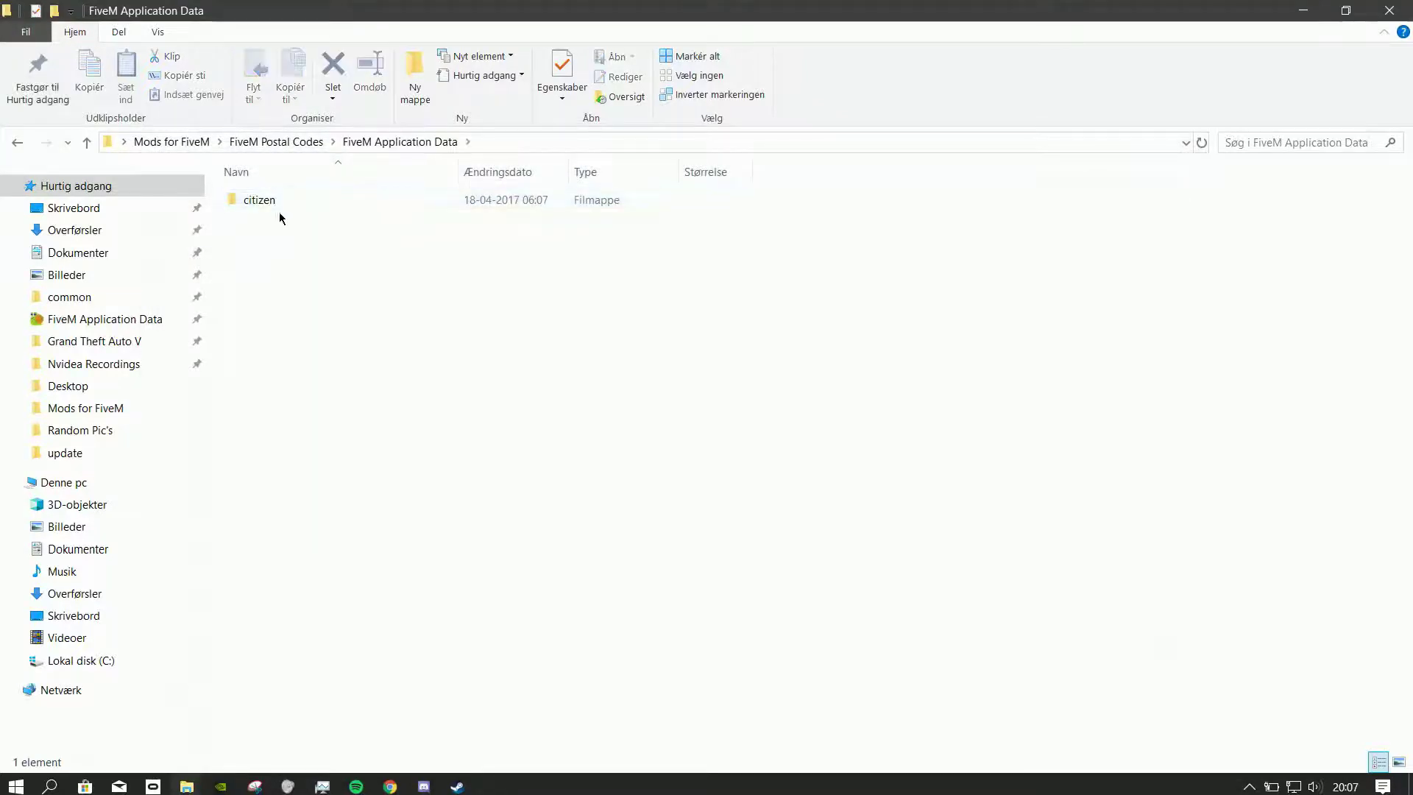
Check inside the mod's citizen folder, return to its FiveM Application Data folder, and copy the citizen folder
{"action": "double_click", "coordinate": [265, 199]}
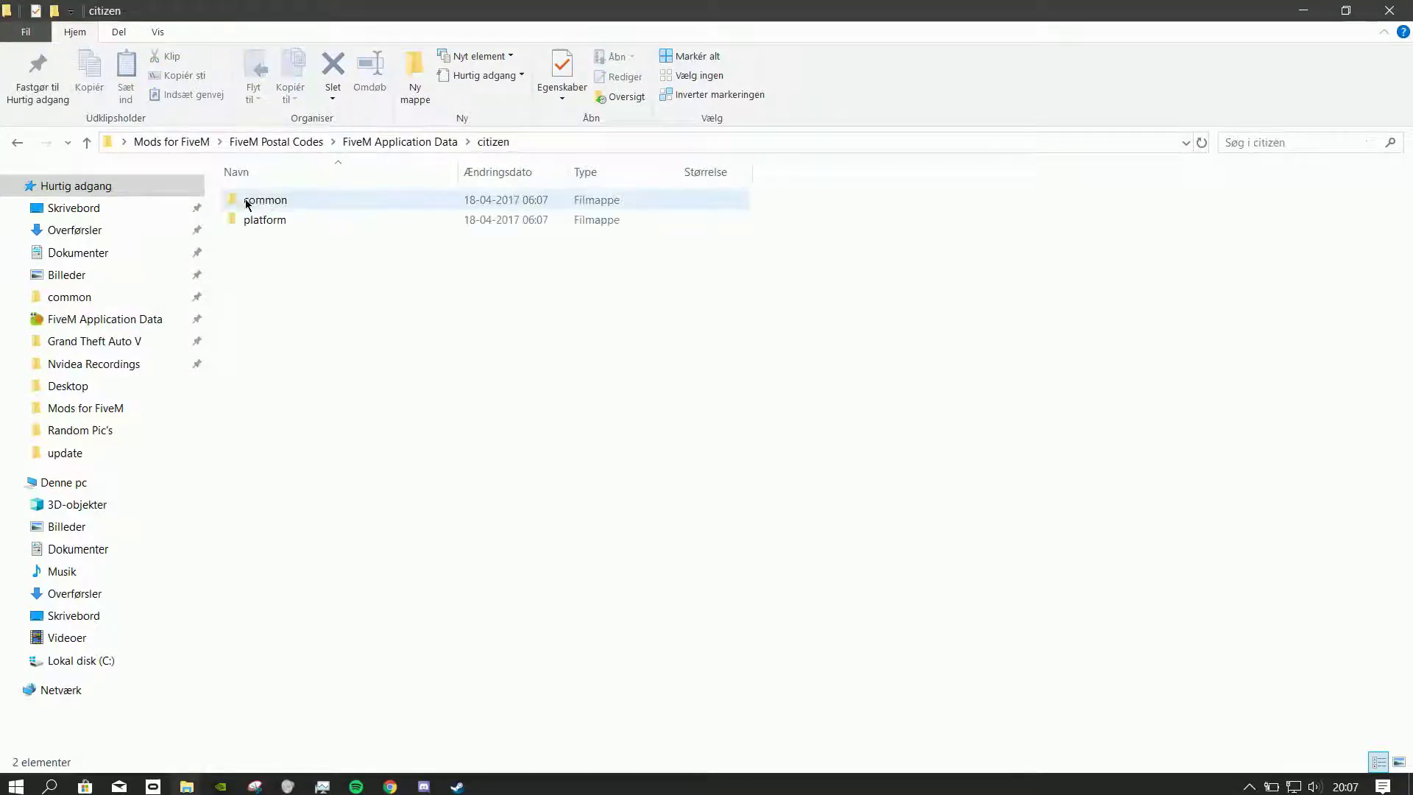
{"action": "left_click", "coordinate": [21, 147]}
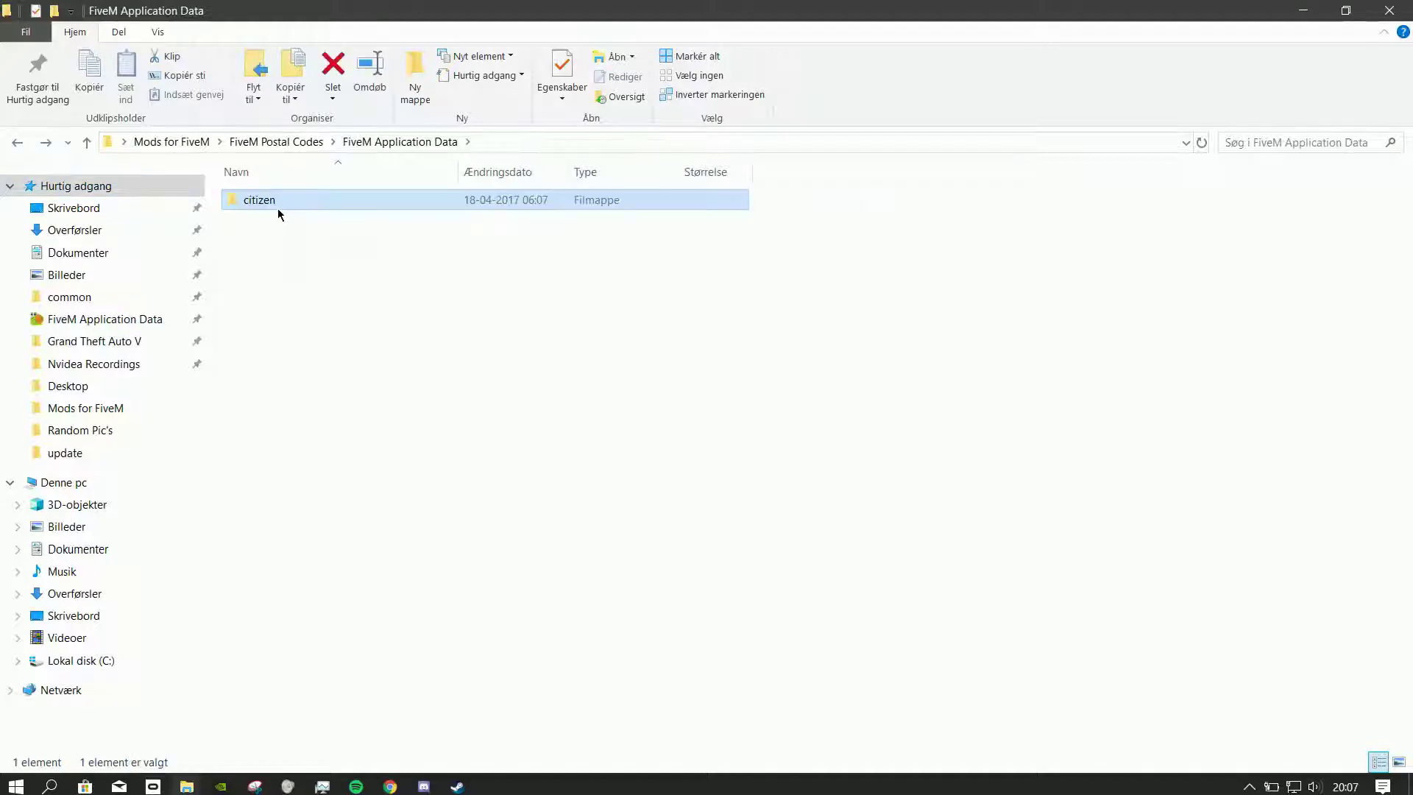
{"action": "right_click", "coordinate": [284, 199]}
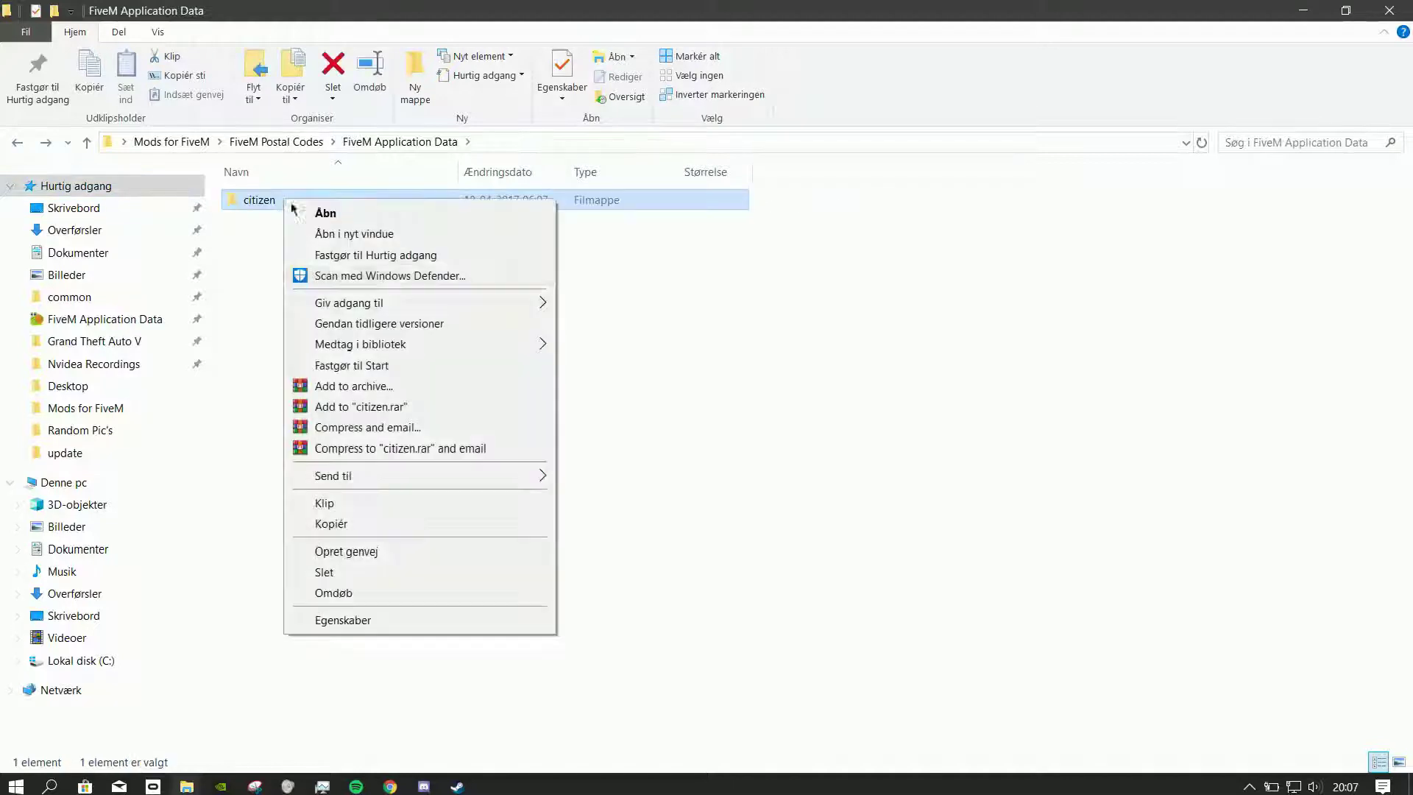
{"action": "left_click", "coordinate": [340, 526]}
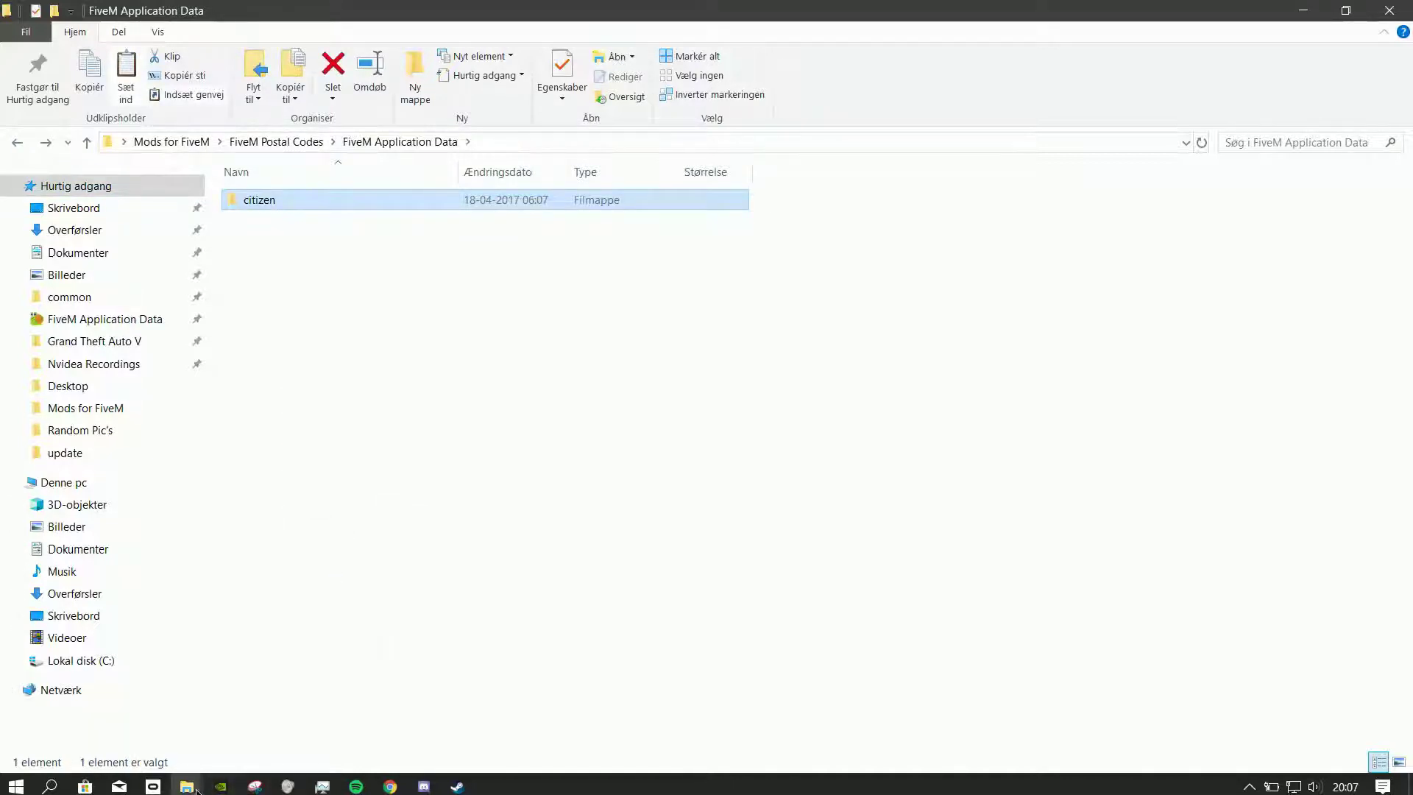
Paste the copied citizen folder into the installed FiveM Application Data folder, replacing the files that have the same names
{"action": "mouse_move", "coordinate": [197, 791]}
{"action": "left_click", "coordinate": [272, 706]}
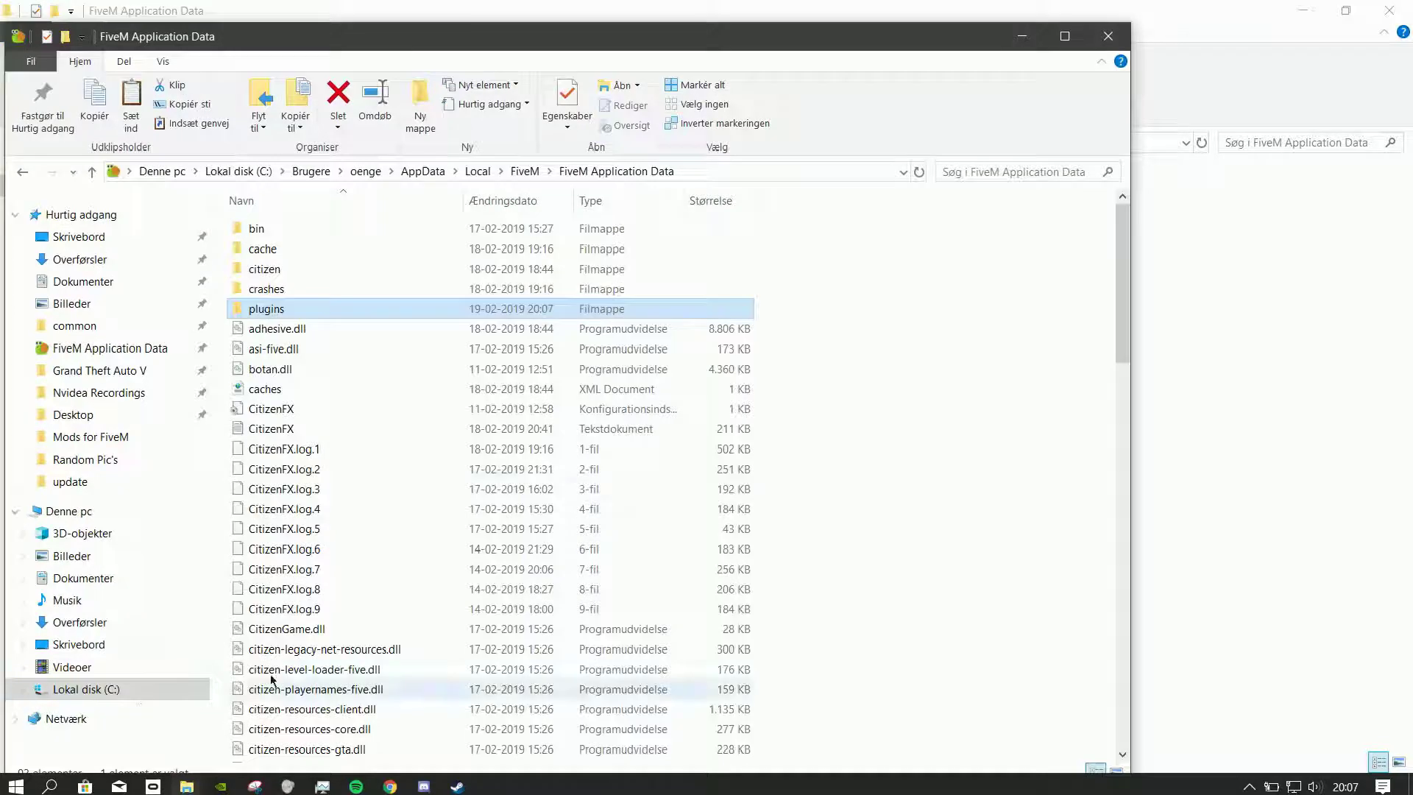
{"action": "double_click", "coordinate": [272, 276]}
{"action": "left_click", "coordinate": [272, 276]}
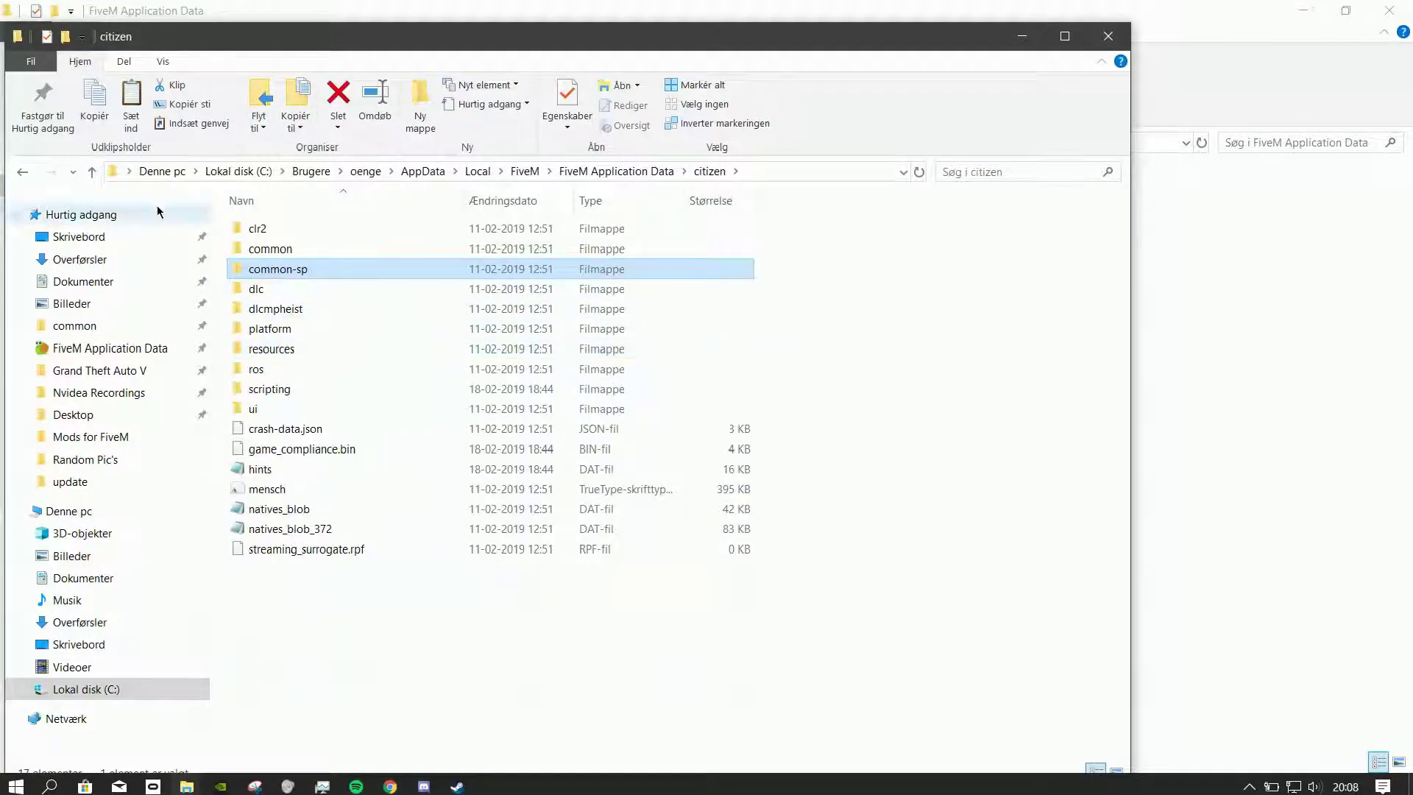
{"action": "left_click", "coordinate": [20, 172]}
{"action": "right_click", "coordinate": [842, 295]}
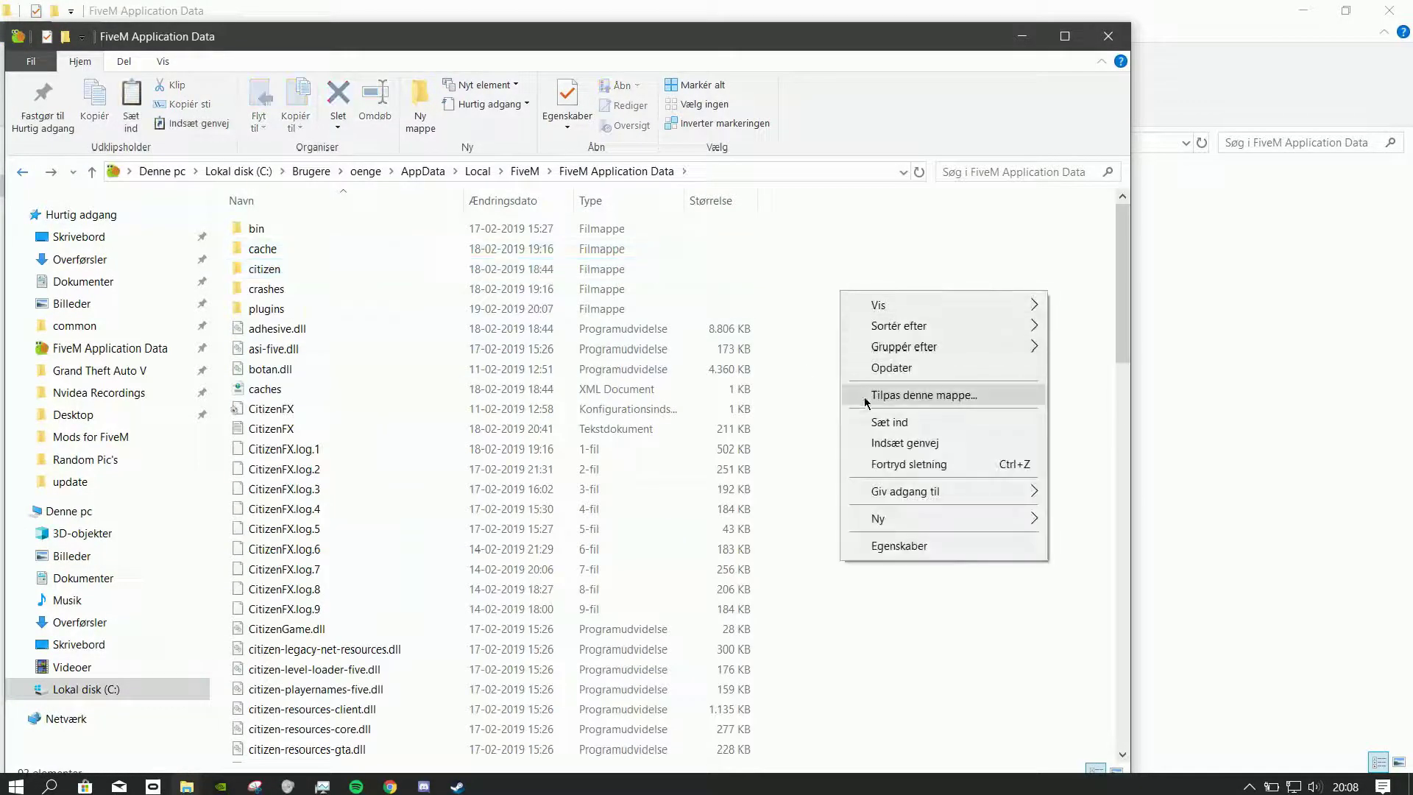
{"action": "left_click", "coordinate": [888, 423]}
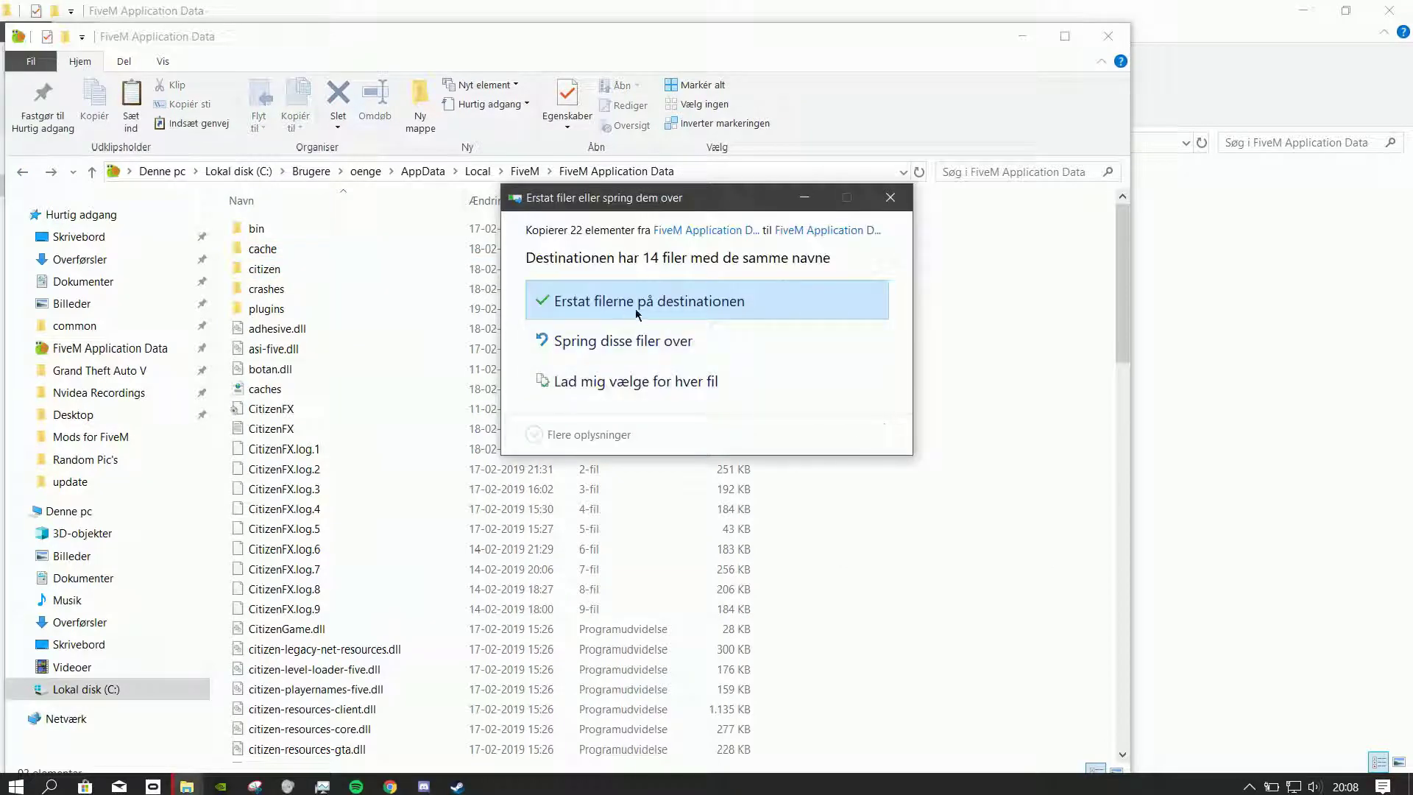
{"action": "left_click", "coordinate": [682, 300]}
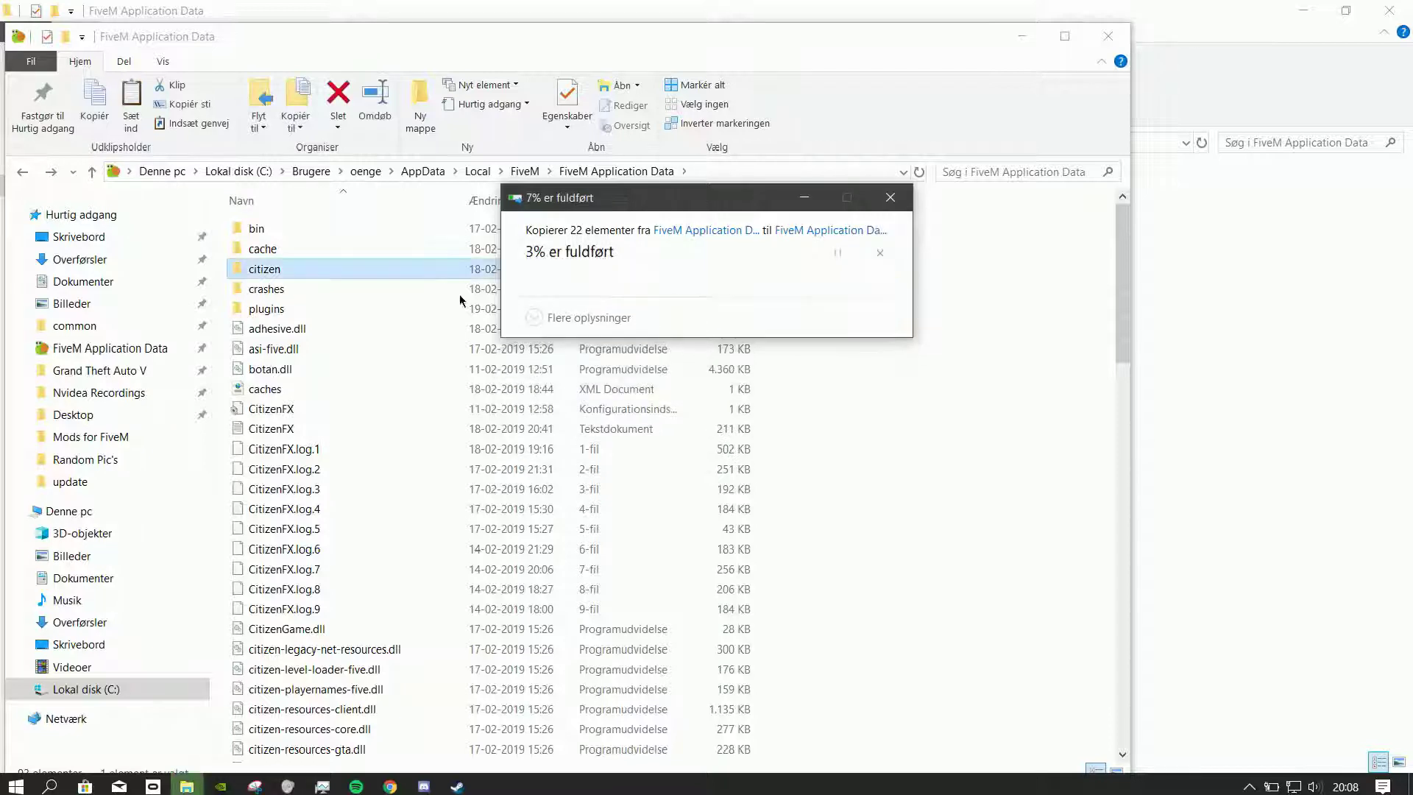
Open the installed citizen folder and close the FiveM Postal Codes window behind it
{"action": "left_click", "coordinate": [263, 271]}
{"action": "double_click", "coordinate": [263, 271]}
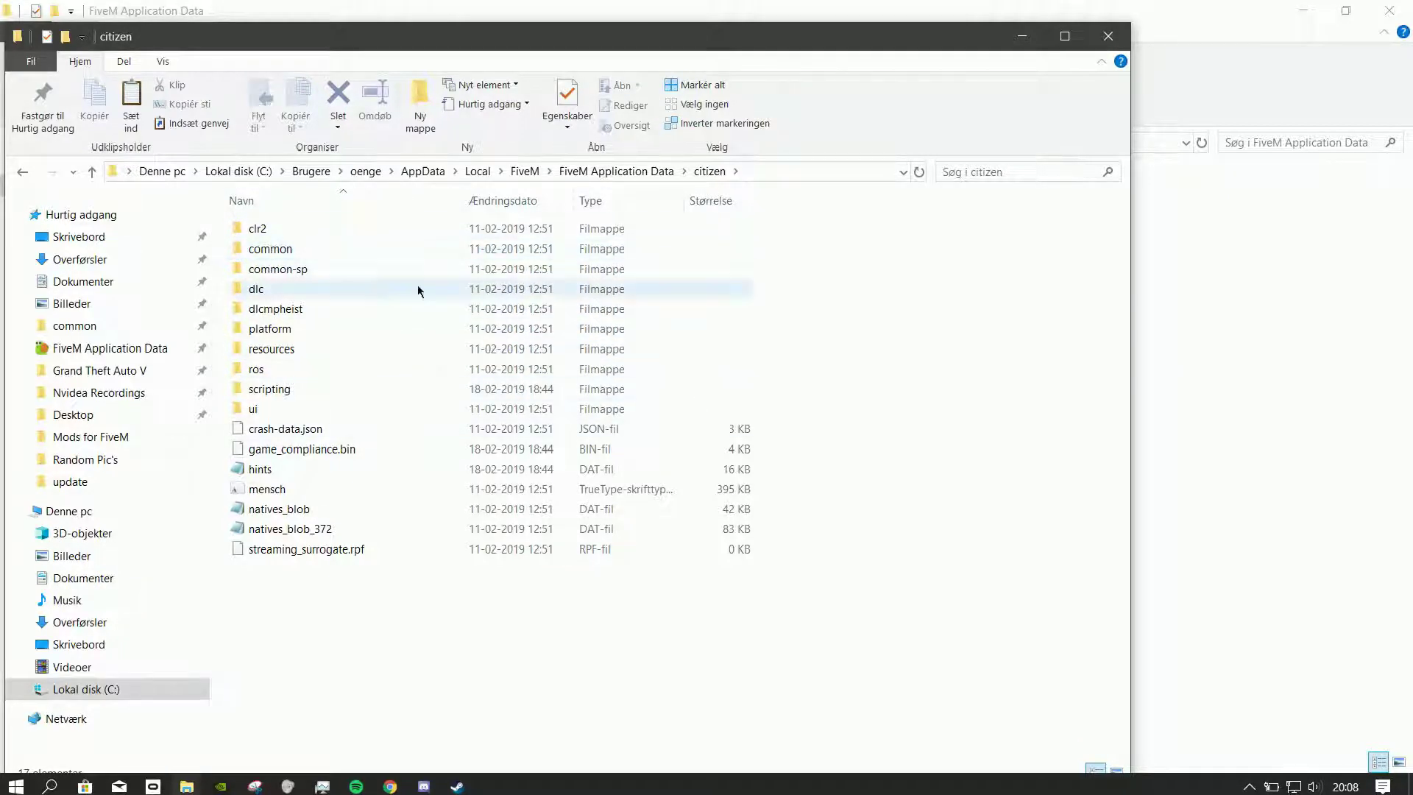
{"action": "left_click_drag", "start_coordinate": [219, 213], "coordinate": [840, 539]}
{"action": "left_click", "coordinate": [840, 539]}
{"action": "left_click_drag", "start_coordinate": [740, 44], "coordinate": [1328, 118]}
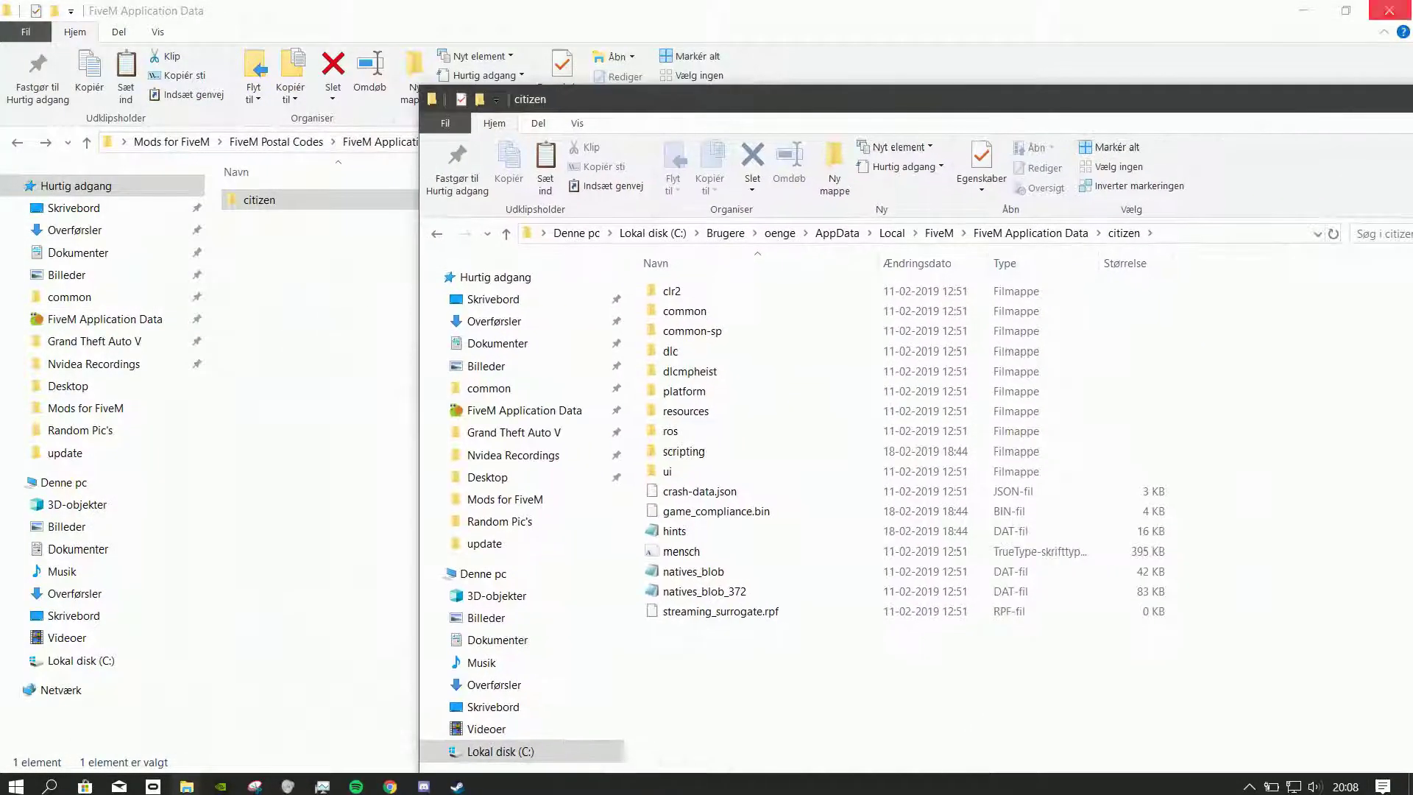
{"action": "left_click", "coordinate": [1388, 10]}
Shrink the citizen window and open the Mods for FiveM desktop folder beside it
{"action": "double_click", "coordinate": [1146, 104]}
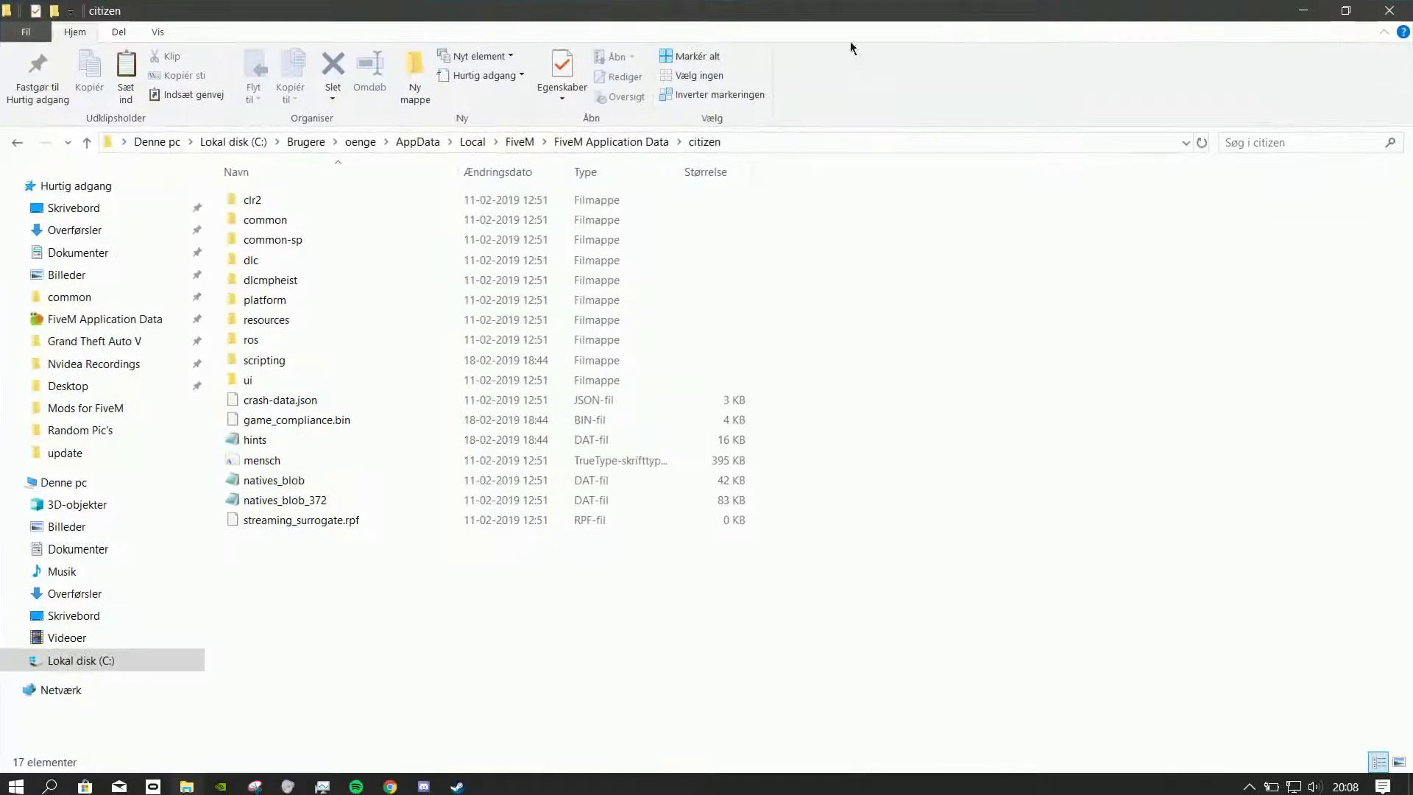
{"action": "left_click_drag", "start_coordinate": [852, 33], "coordinate": [573, 124]}
{"action": "double_click", "coordinate": [1242, 305]}
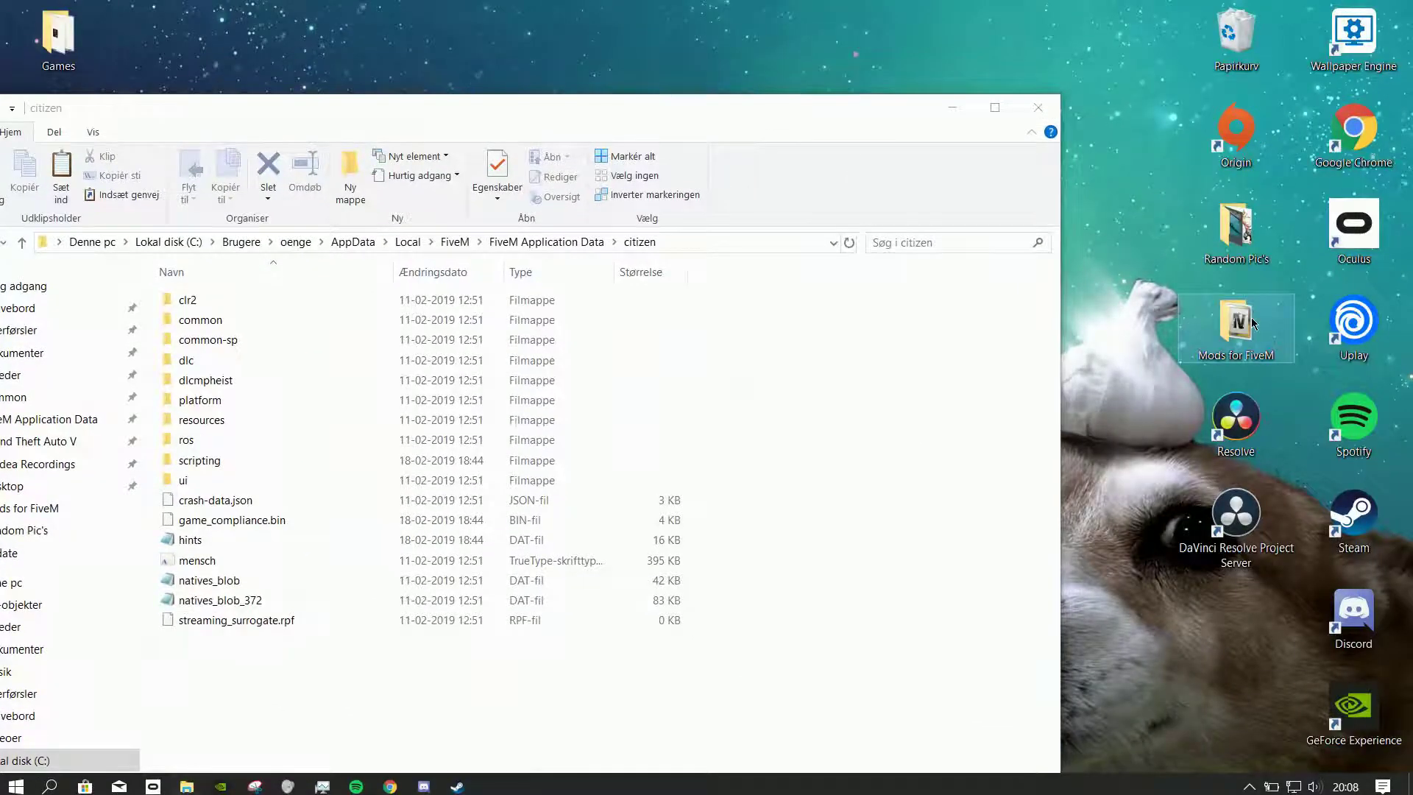
{"action": "left_click_drag", "start_coordinate": [375, 21], "coordinate": [1167, 74]}
Open the RADIANCE_V_v1.8 mod's VISUALSETTINGS folder and its Very Bright subfolder
{"action": "left_click", "coordinate": [1083, 321]}
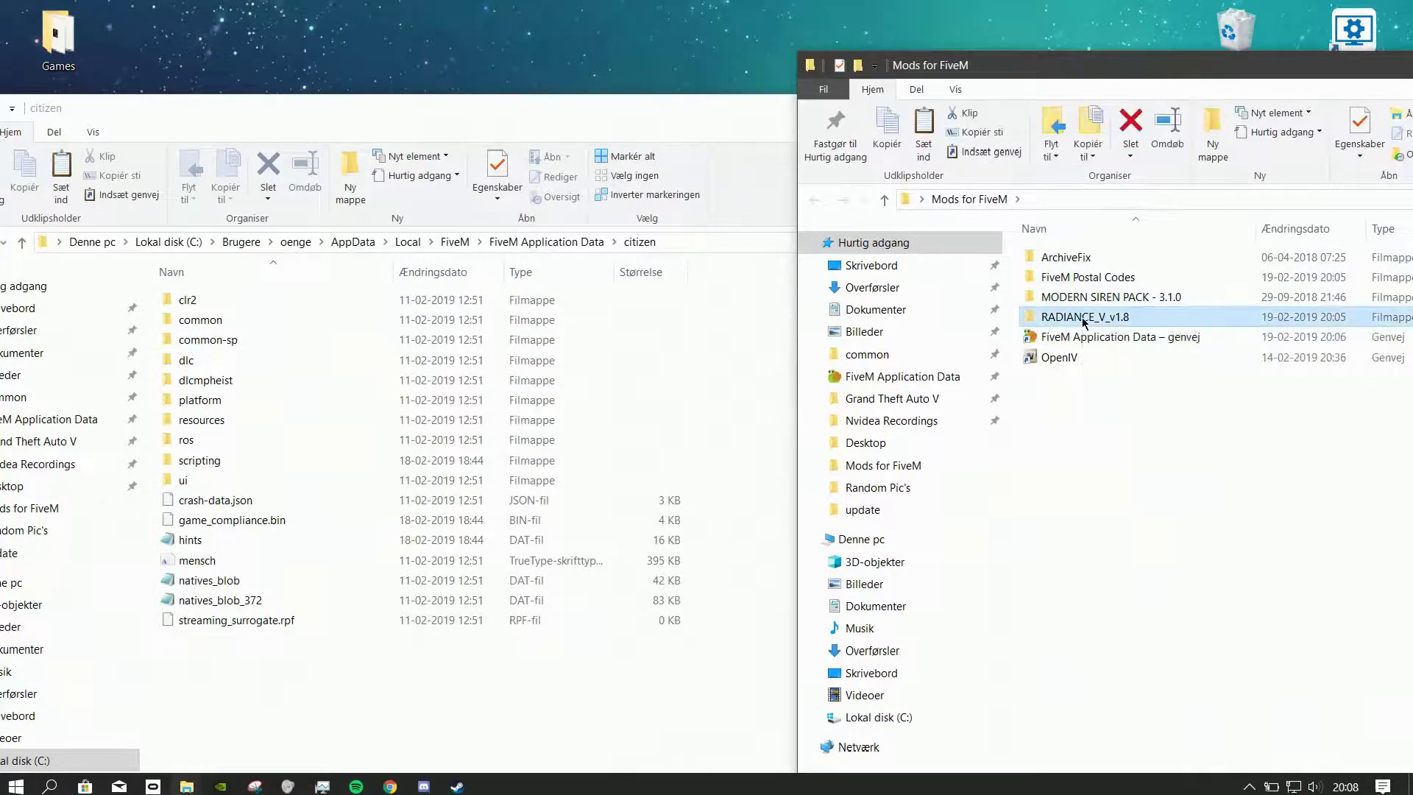
{"action": "double_click", "coordinate": [1083, 320]}
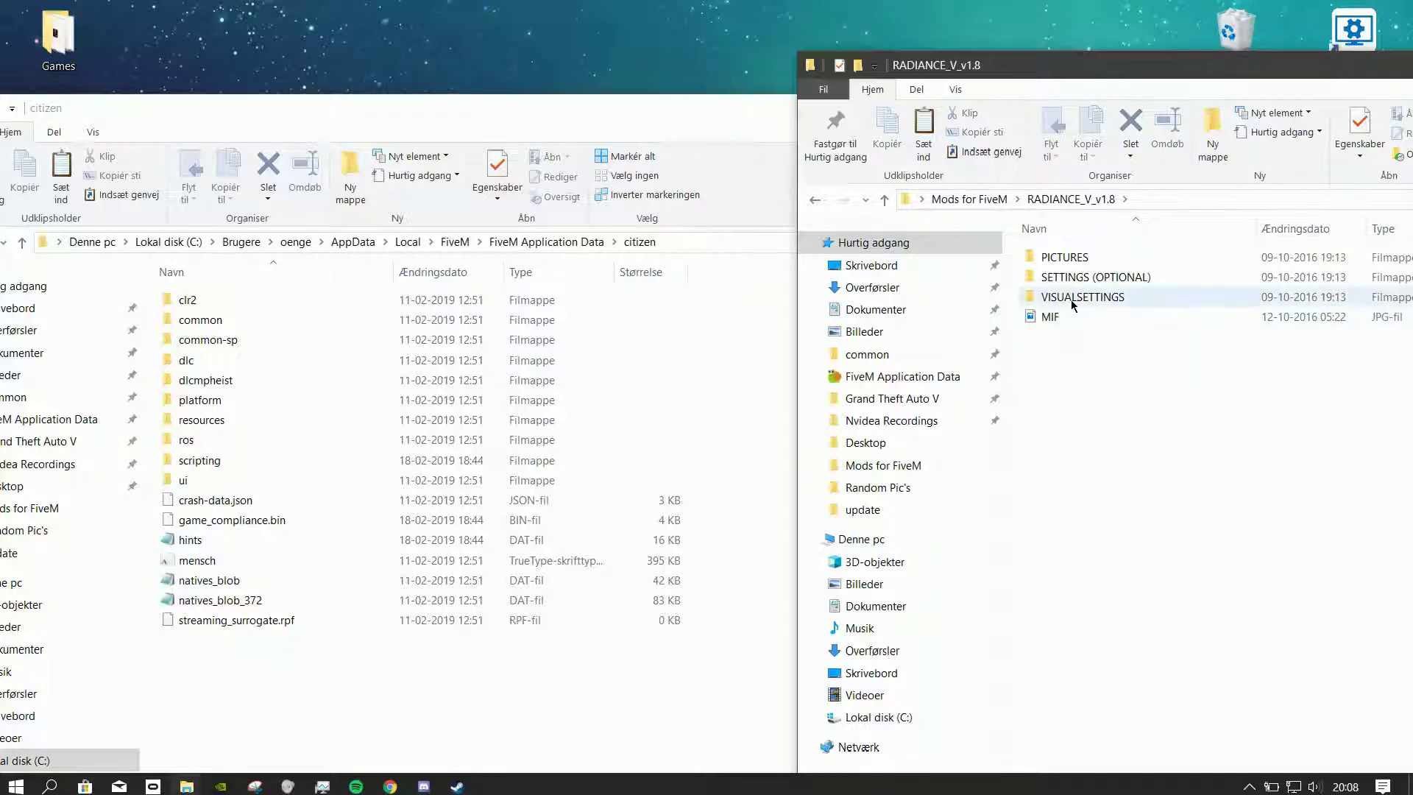
{"action": "double_click", "coordinate": [1056, 297]}
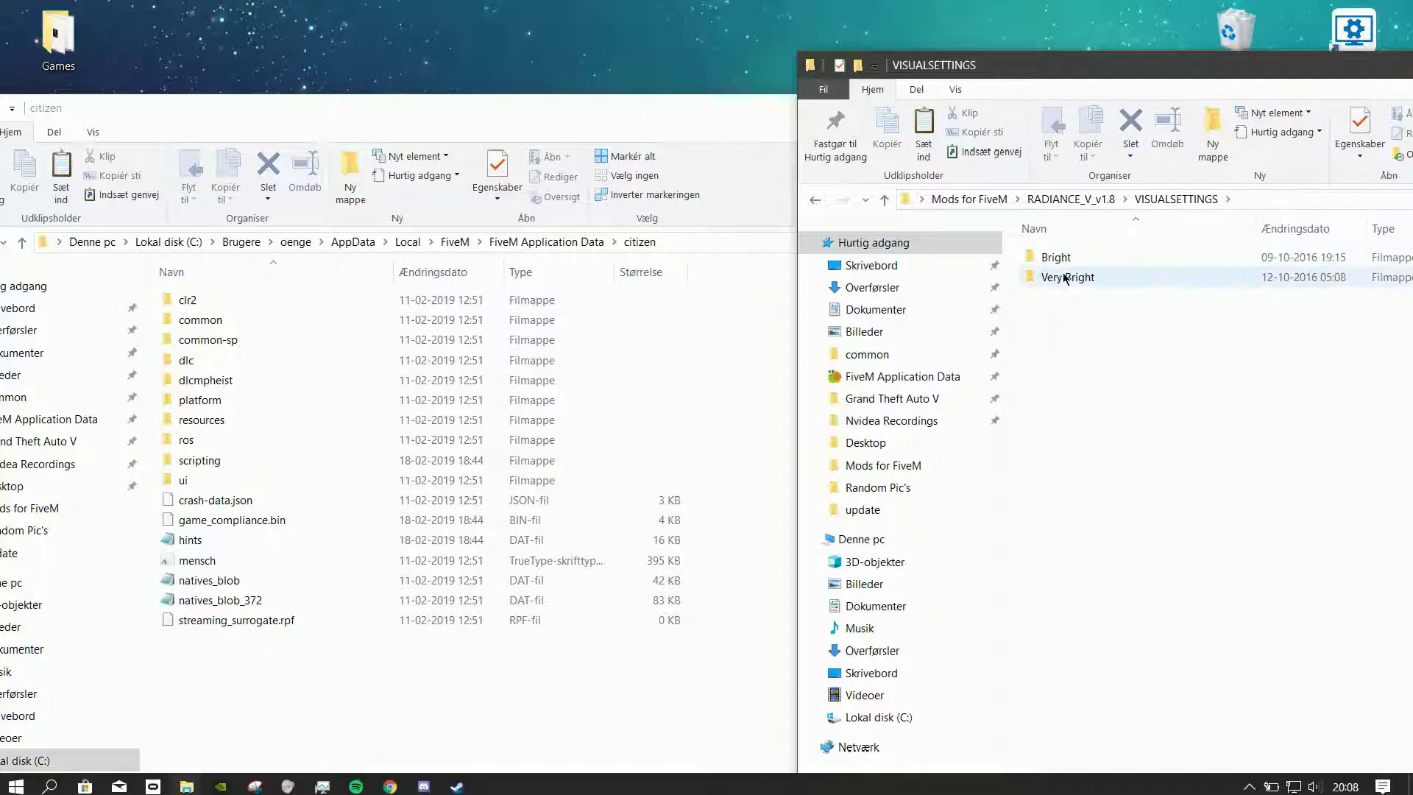
{"action": "double_click", "coordinate": [1066, 281]}
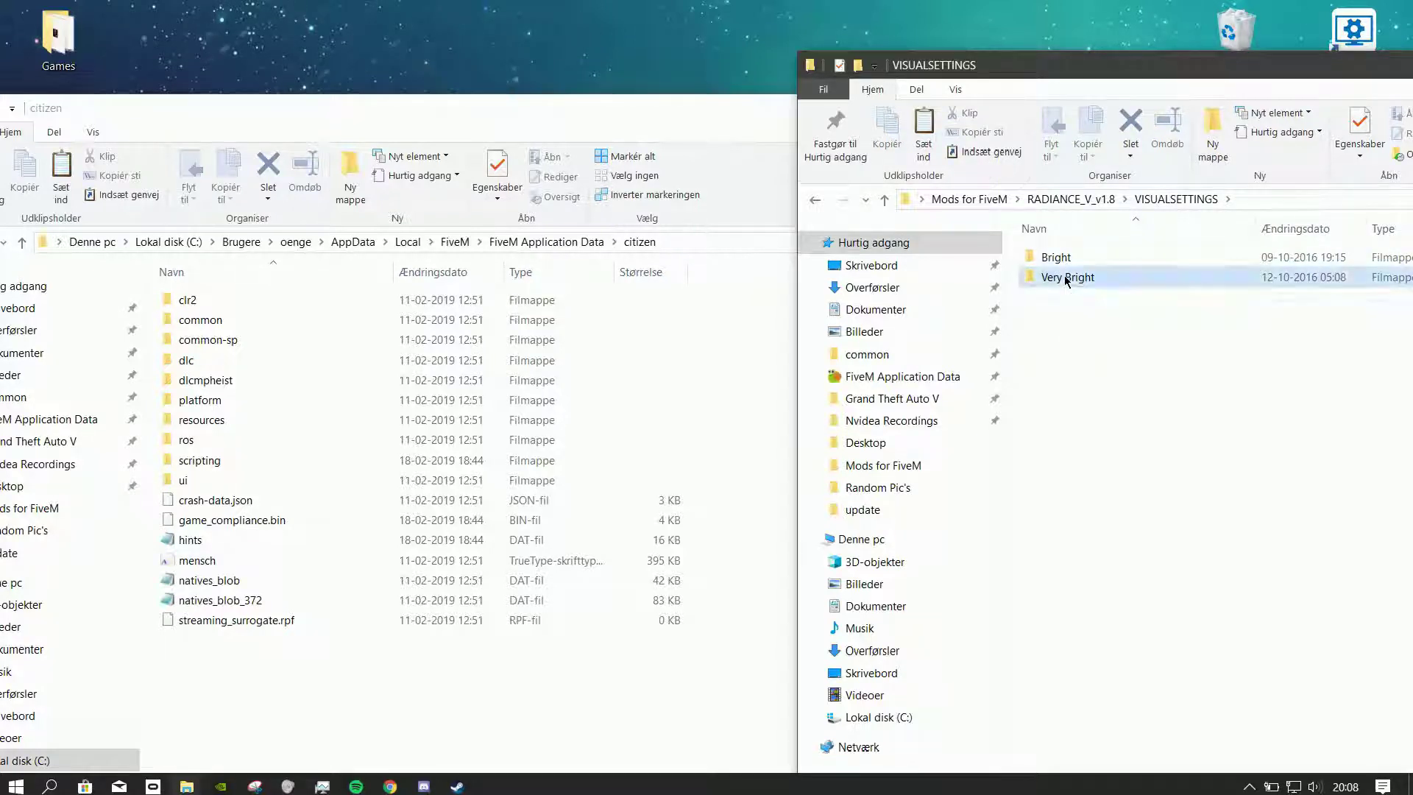
Open common > data in the citizen window and select Amber Parking Llights and visualsettings in Very Bright
{"action": "left_click_drag", "start_coordinate": [1086, 328], "coordinate": [255, 306]}
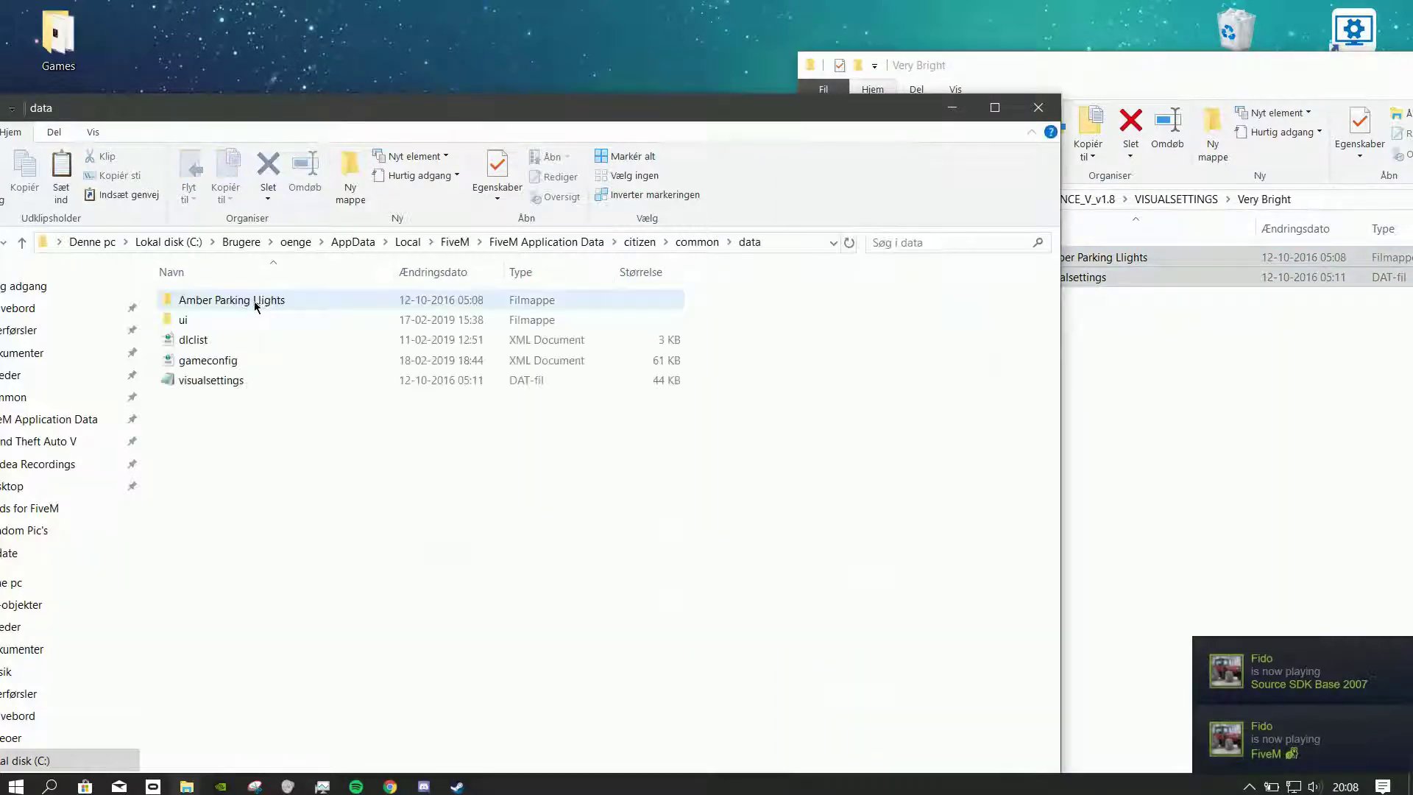
{"action": "left_click", "coordinate": [1234, 537]}
{"action": "left_click_drag", "start_coordinate": [1126, 382], "coordinate": [1060, 258]}
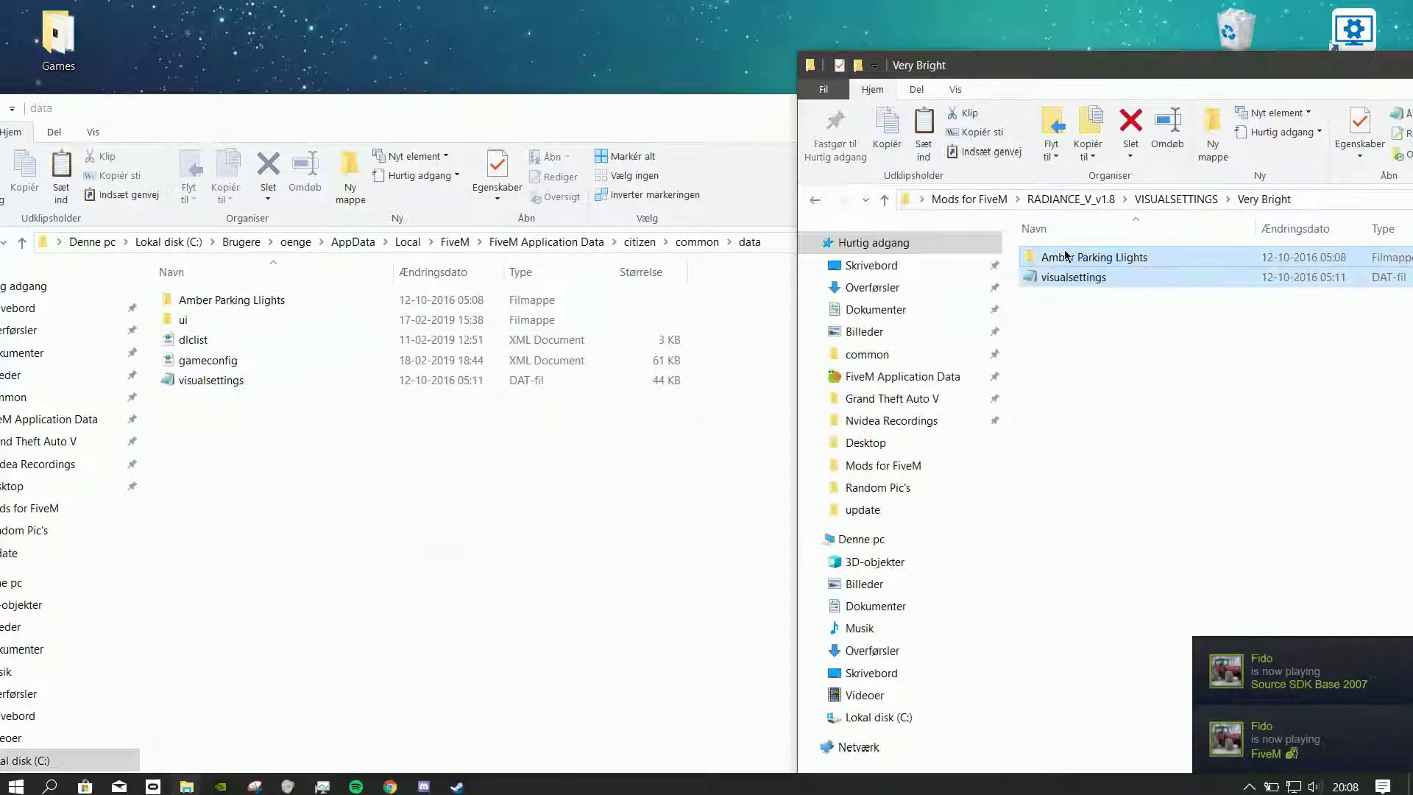
Delete the existing Amber Parking Llights folder and visualsettings file from citizen > common > data
{"action": "left_click", "coordinate": [266, 309]}
{"action": "key", "text": "Delete"}
{"action": "left_click", "coordinate": [220, 360]}
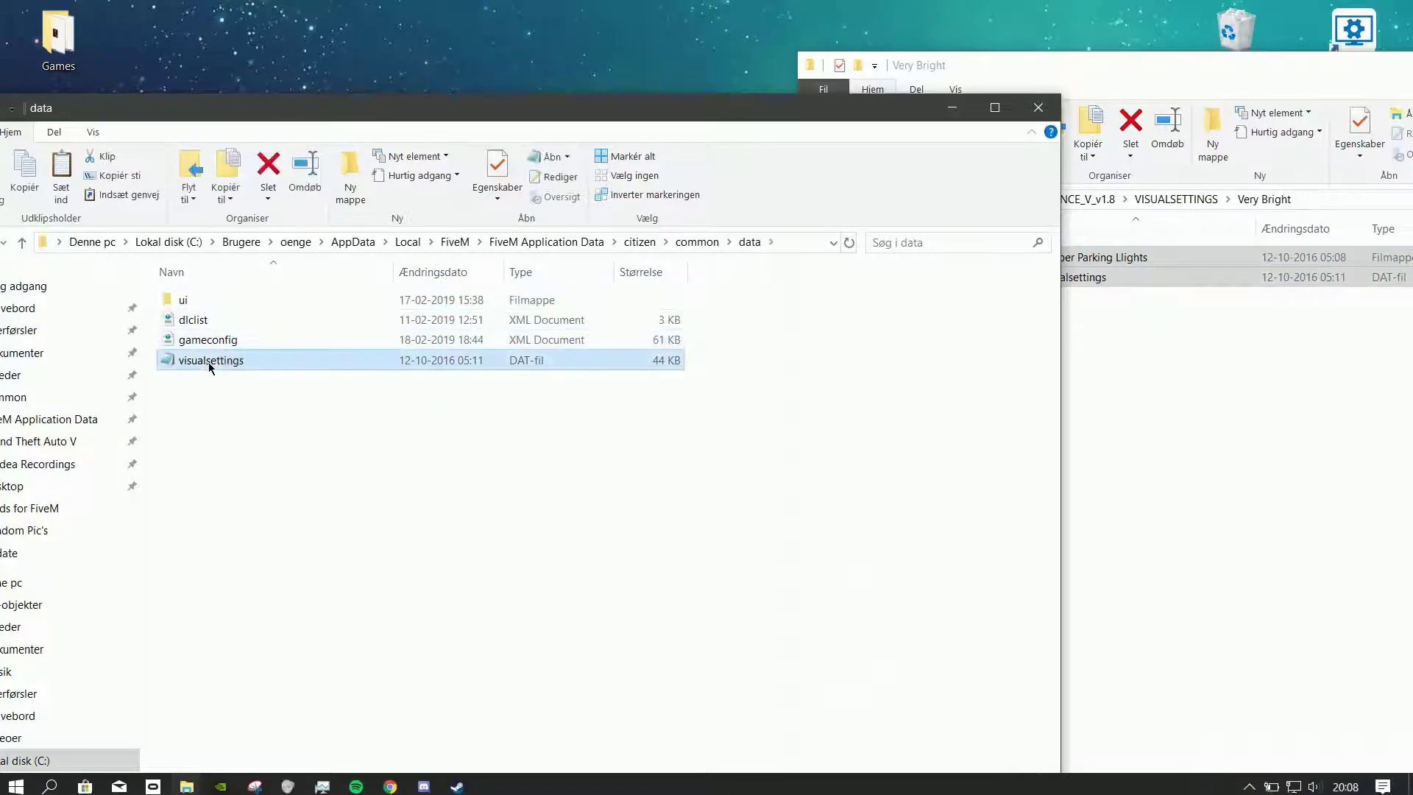
{"action": "key", "text": "Delete"}
Return to FiveM Application Data and retrace the path through citizen and common to the data folder
{"action": "left_click_drag", "start_coordinate": [329, 445], "coordinate": [662, 368]}
{"action": "left_click", "coordinate": [588, 242]}
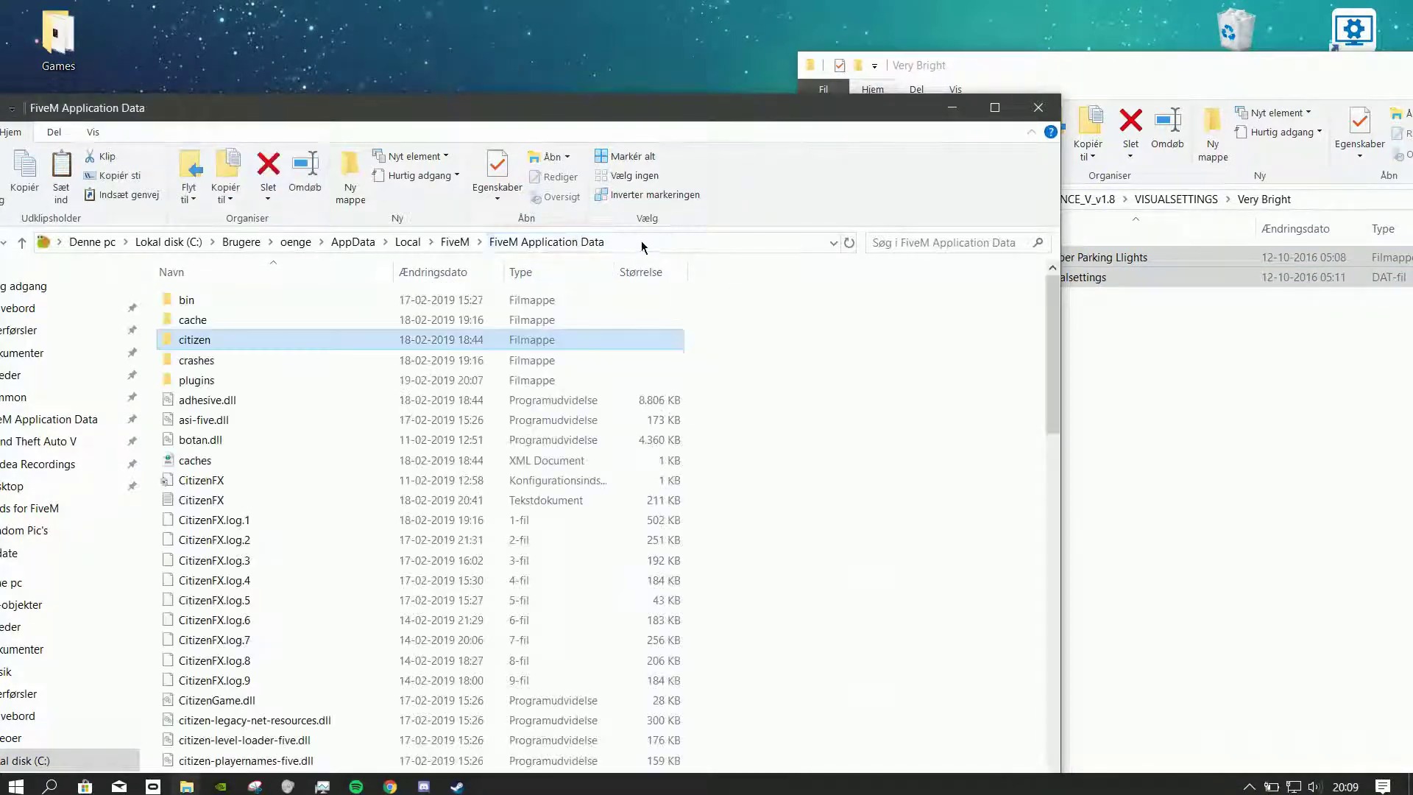
{"action": "double_click", "coordinate": [227, 347]}
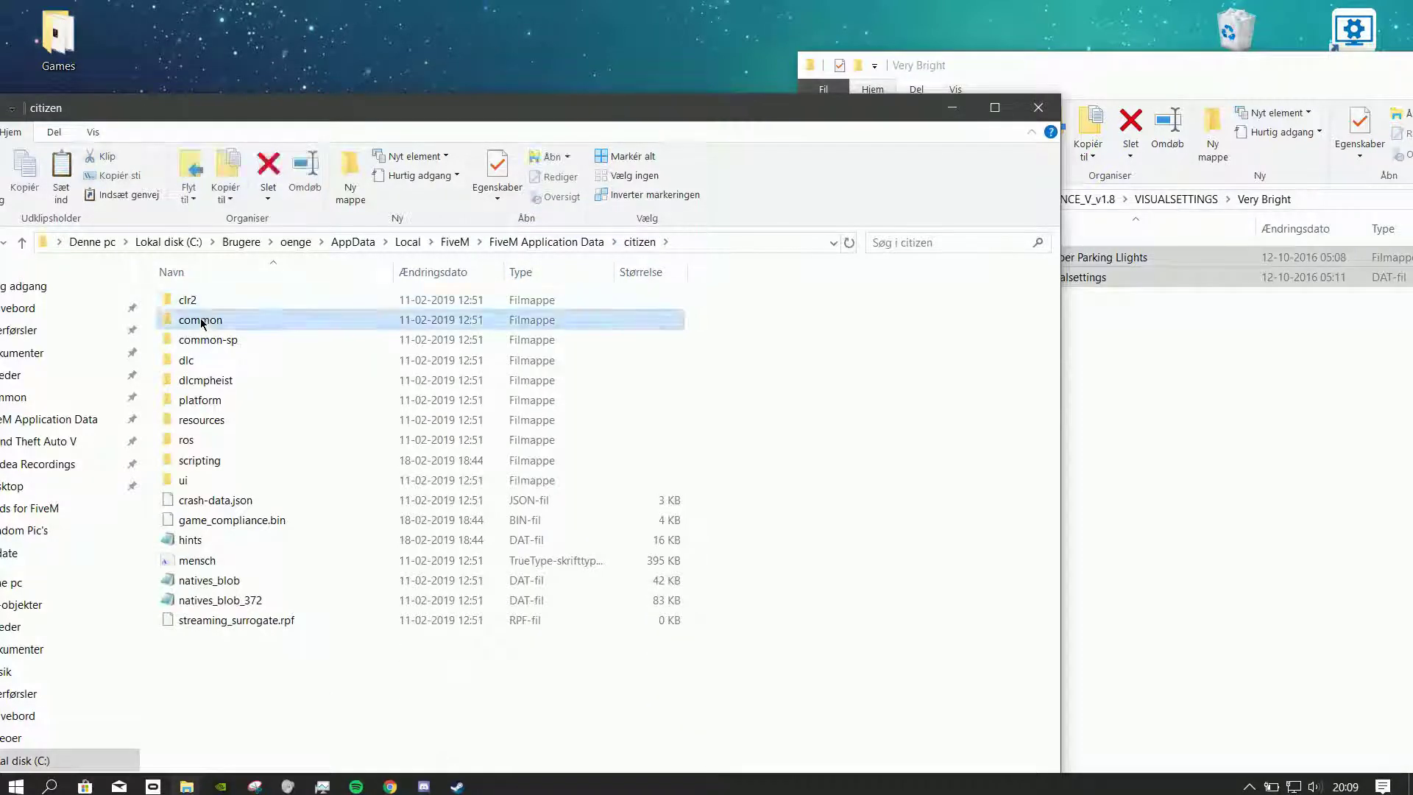
{"action": "double_click", "coordinate": [203, 319]}
{"action": "double_click", "coordinate": [199, 301]}
{"action": "left_click_drag", "start_coordinate": [198, 378], "coordinate": [441, 324]}
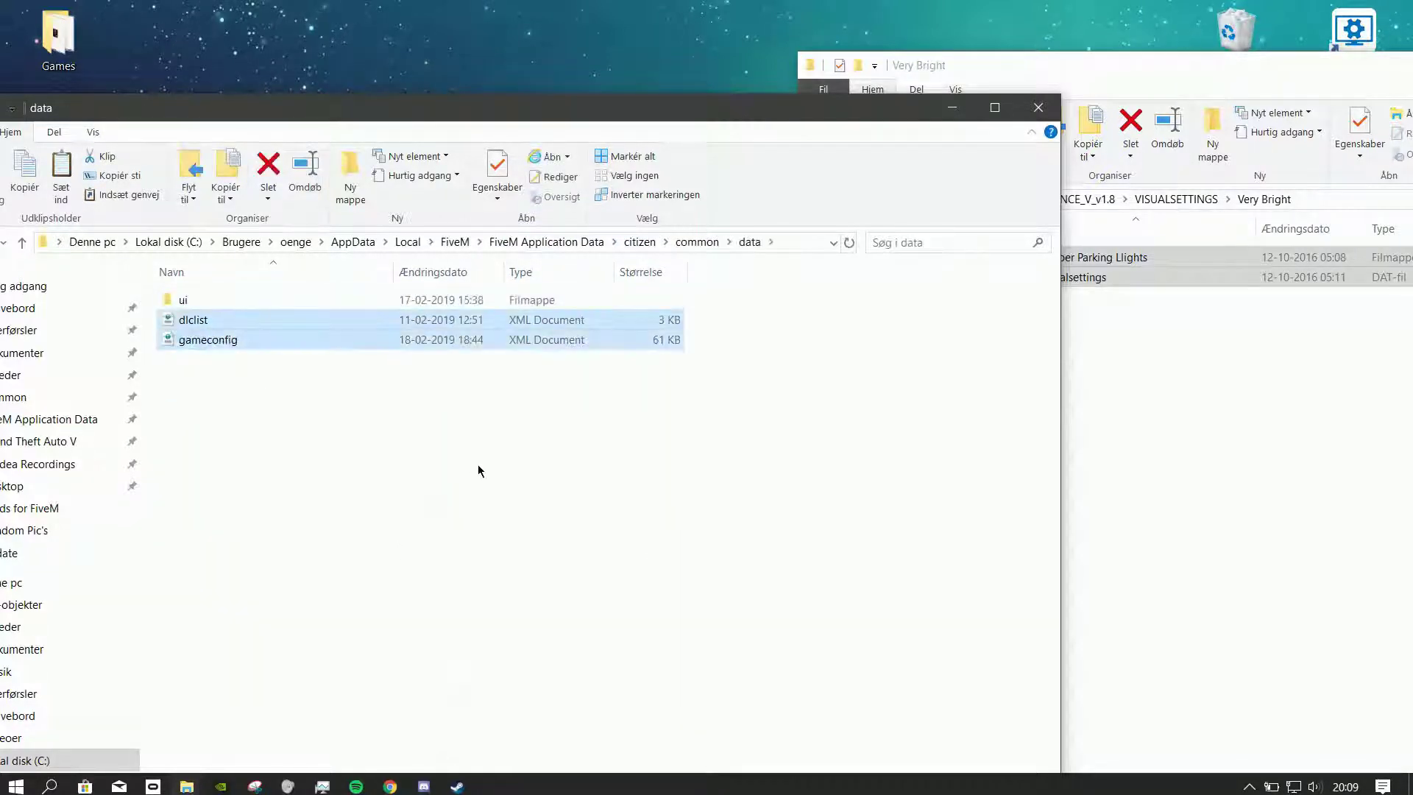
Move the Amber Parking Llights folder and the visualsettings file from Very Bright into the data folder
{"action": "left_click", "coordinate": [1224, 409]}
{"action": "left_click_drag", "start_coordinate": [1183, 354], "coordinate": [1060, 278]}
{"action": "left_click_drag", "start_coordinate": [1123, 328], "coordinate": [409, 434]}
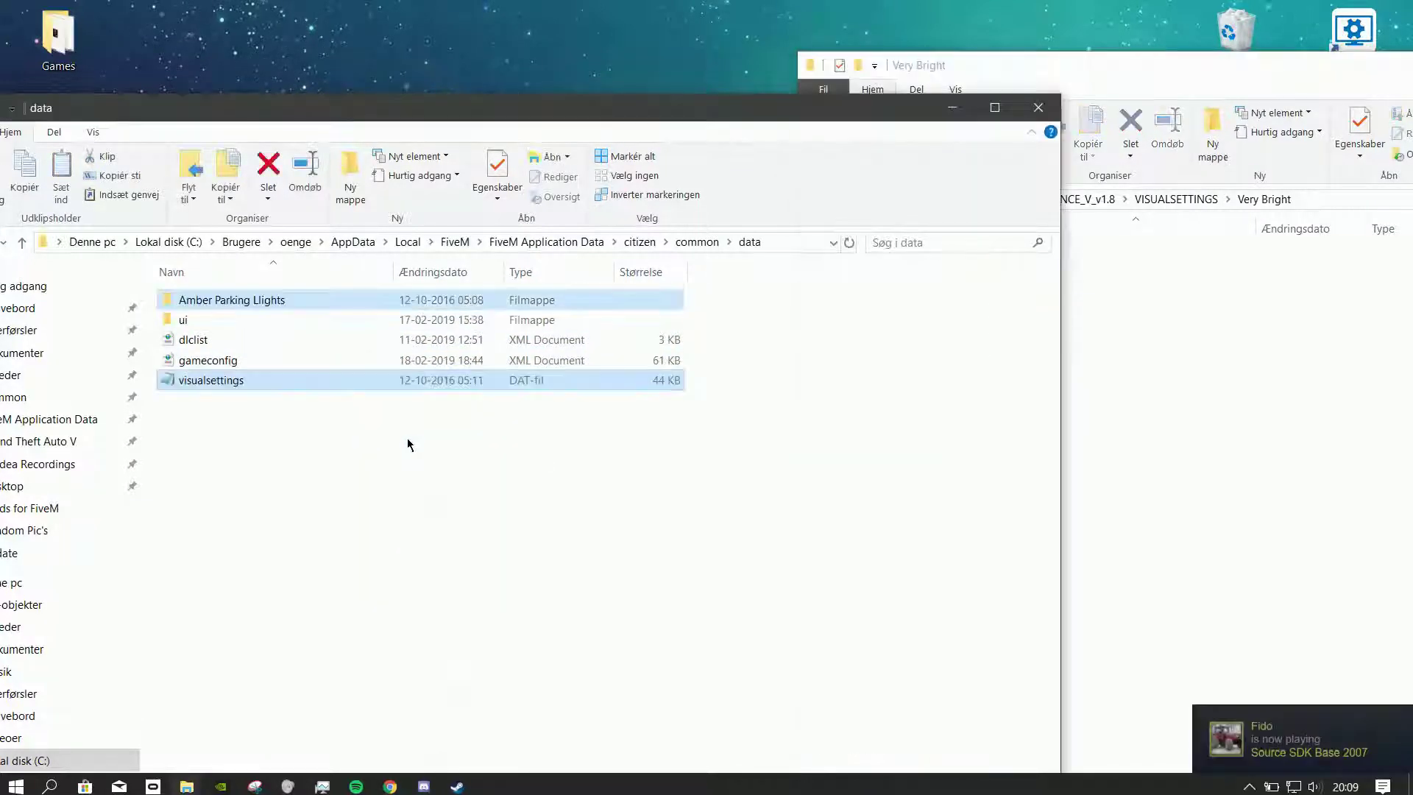
Try to move visualsettings from Amber Parking Llights up to data, skip the duplicate file, and return to the data folder
{"action": "double_click", "coordinate": [215, 302]}
{"action": "left_click_drag", "start_coordinate": [214, 302], "coordinate": [594, 247]}
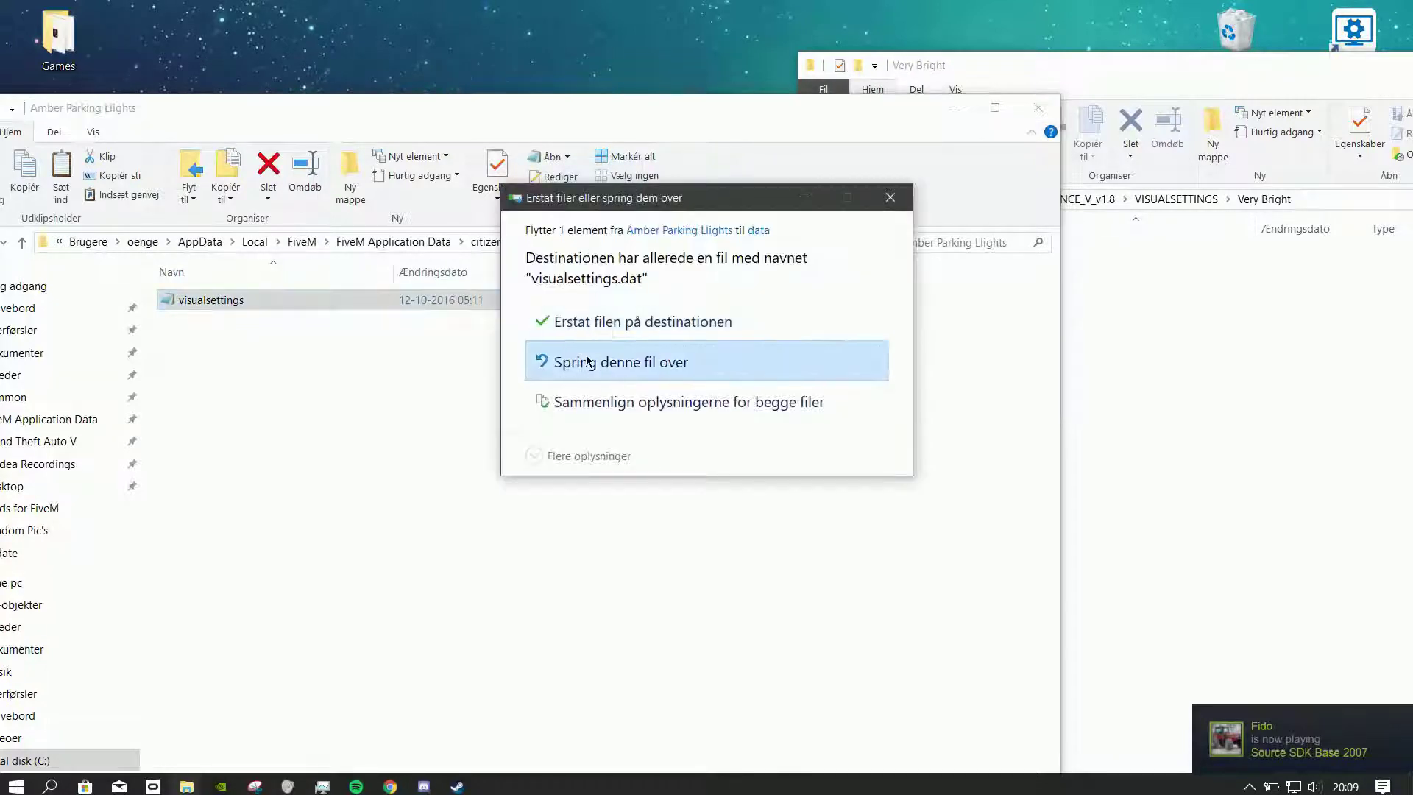
{"action": "left_click", "coordinate": [735, 361]}
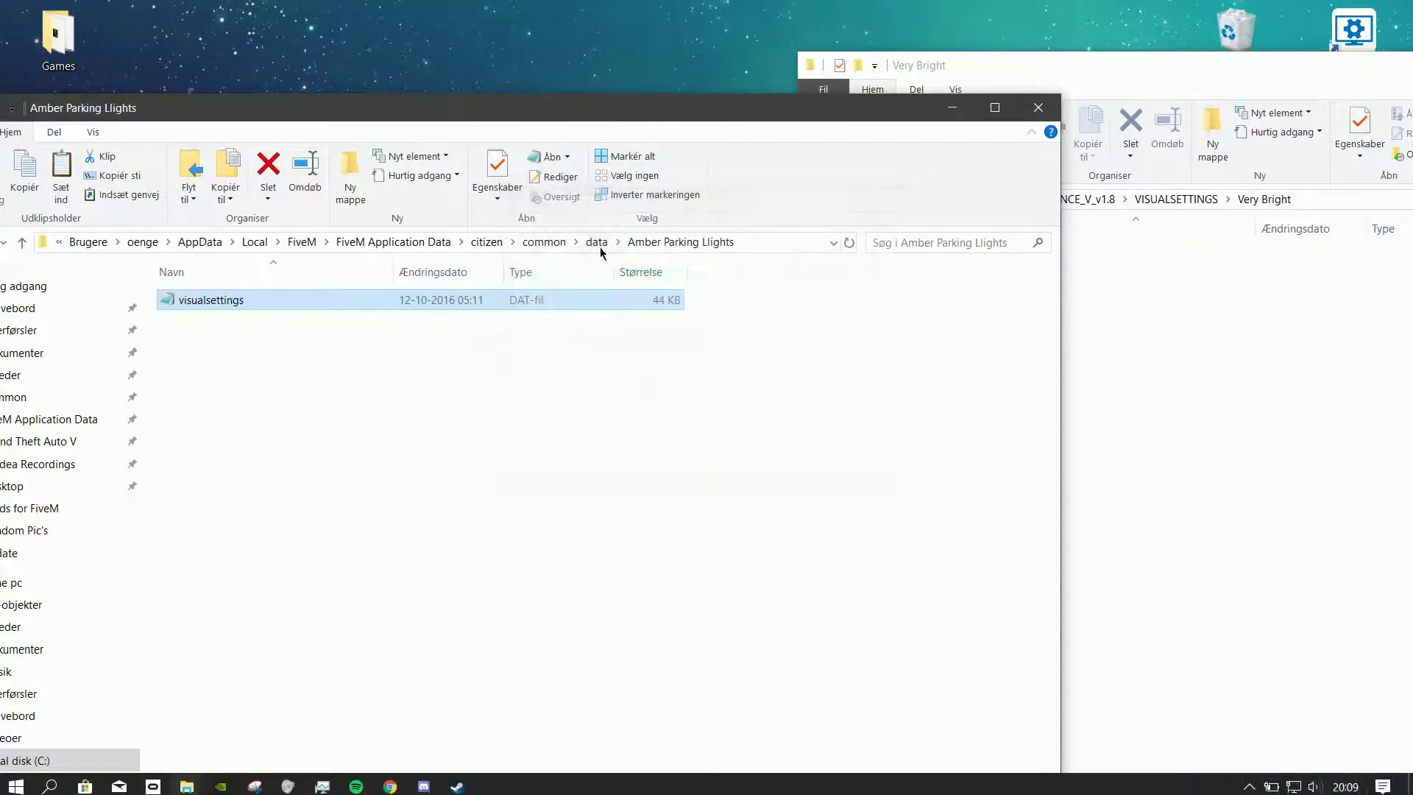
{"action": "left_click", "coordinate": [597, 242]}
Open the visualsettings file in the data folder to examine its contents, and close it again
{"action": "left_click_drag", "start_coordinate": [441, 504], "coordinate": [623, 522]}
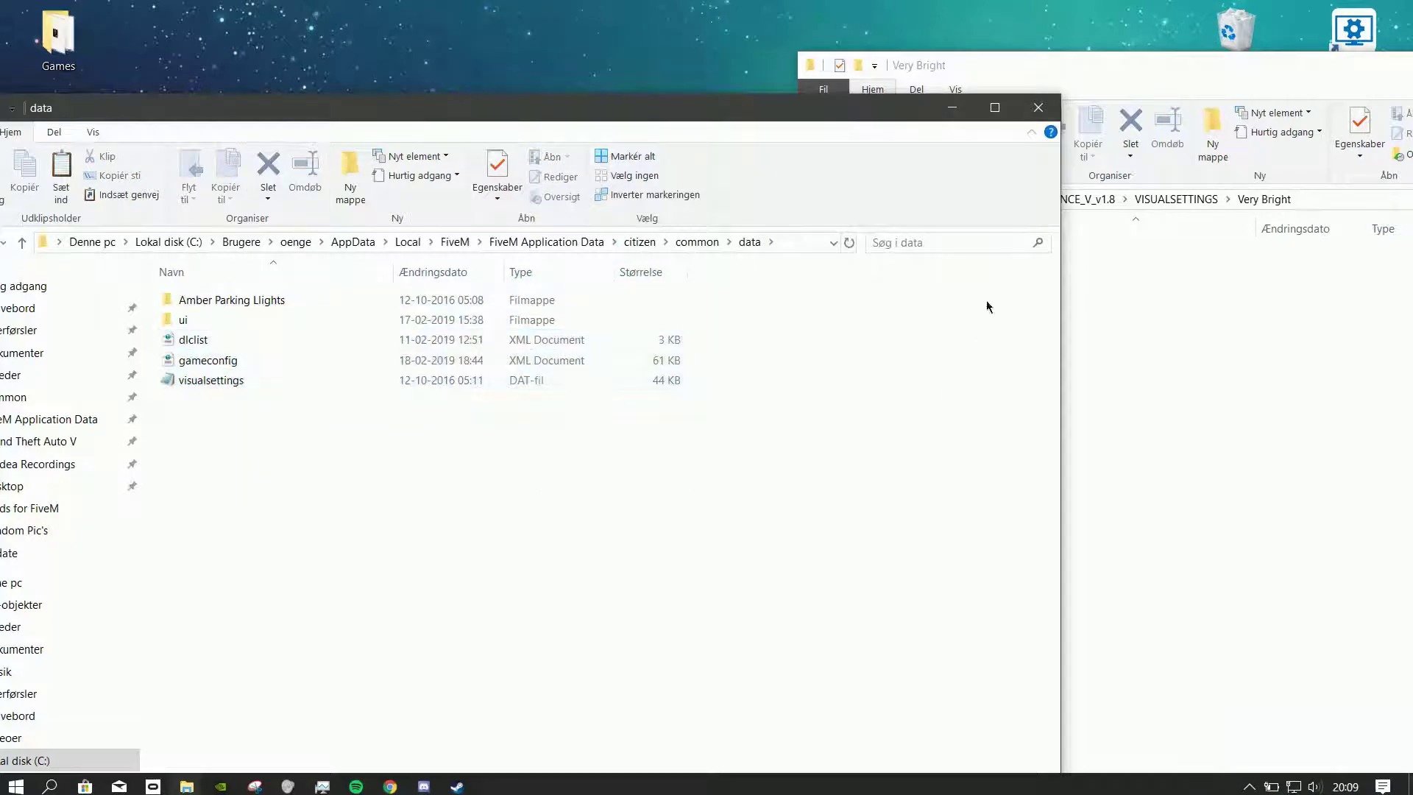
{"action": "double_click", "coordinate": [270, 379]}
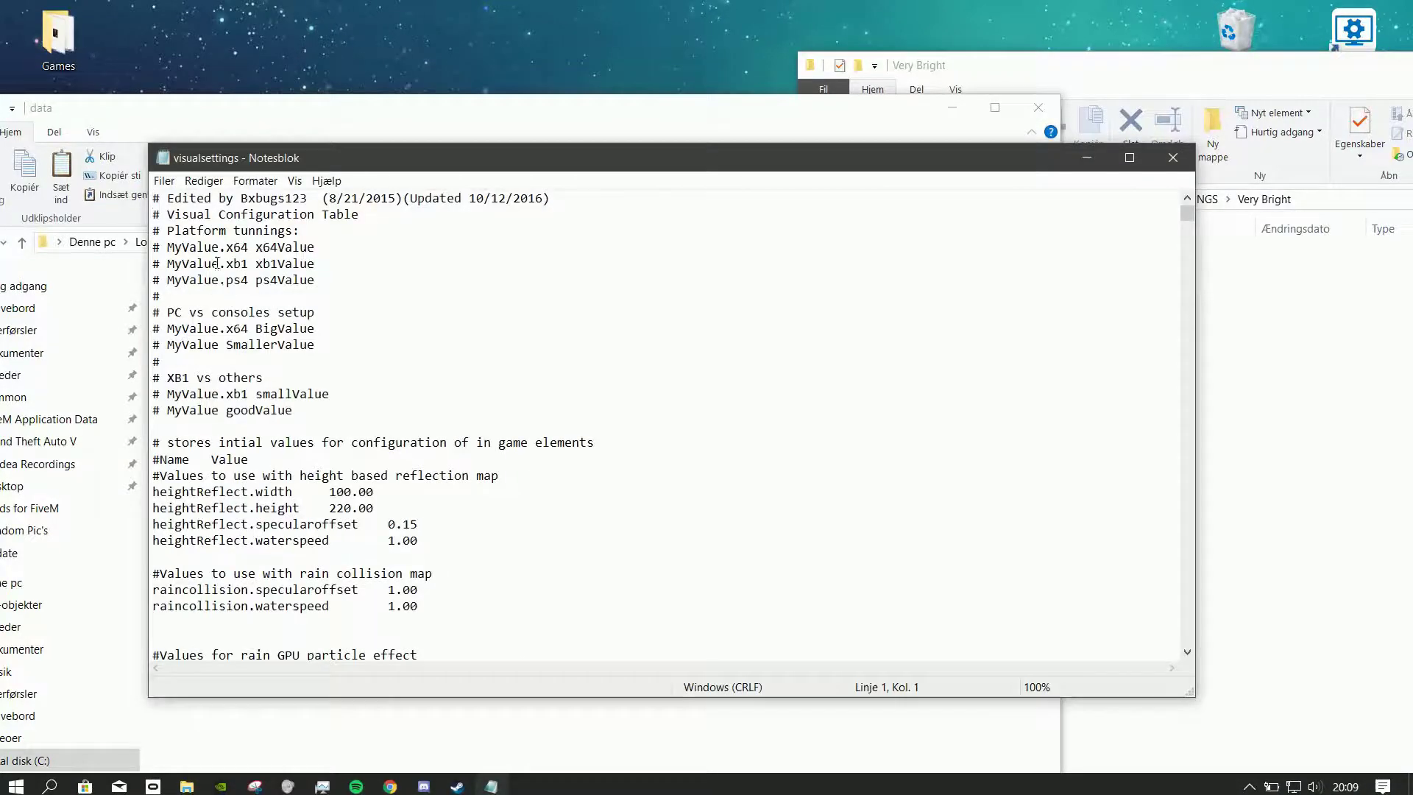
{"action": "left_click", "coordinate": [1172, 157]}
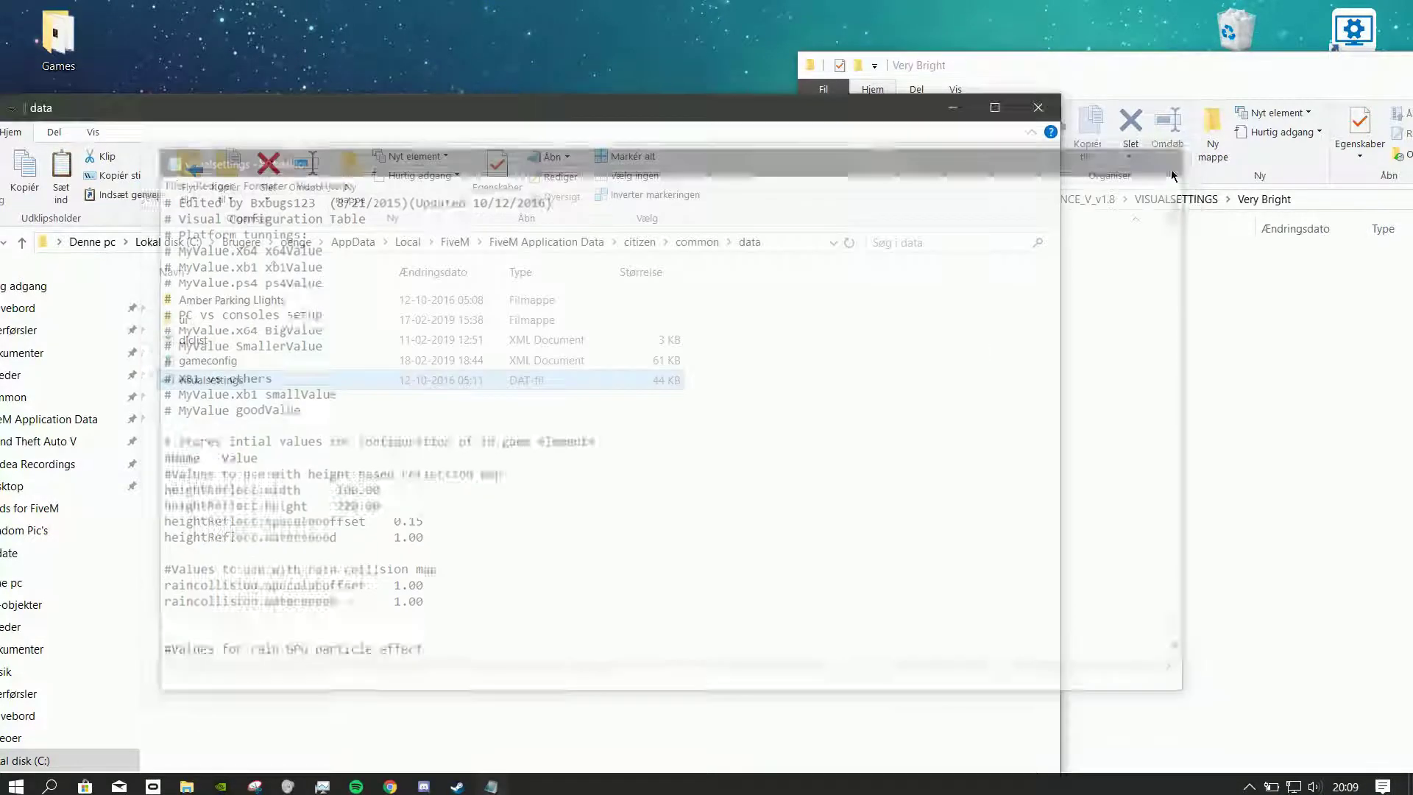
Dismiss the data folder window and return from Very Bright to the Mods for FiveM folder
{"action": "left_click_drag", "start_coordinate": [880, 114], "coordinate": [979, 92]}
{"action": "left_click", "coordinate": [1152, 83]}
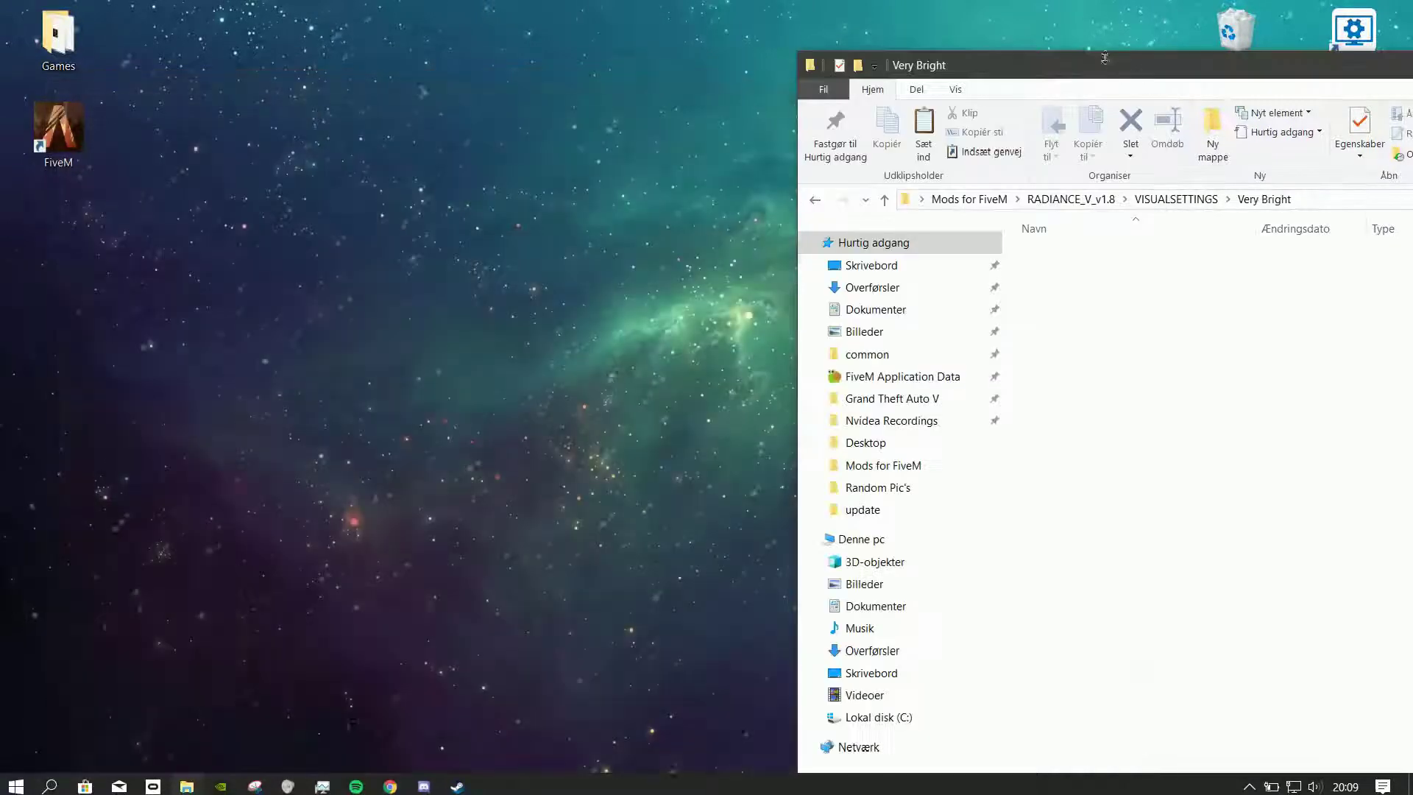
{"action": "left_click_drag", "start_coordinate": [1074, 65], "coordinate": [635, 56]}
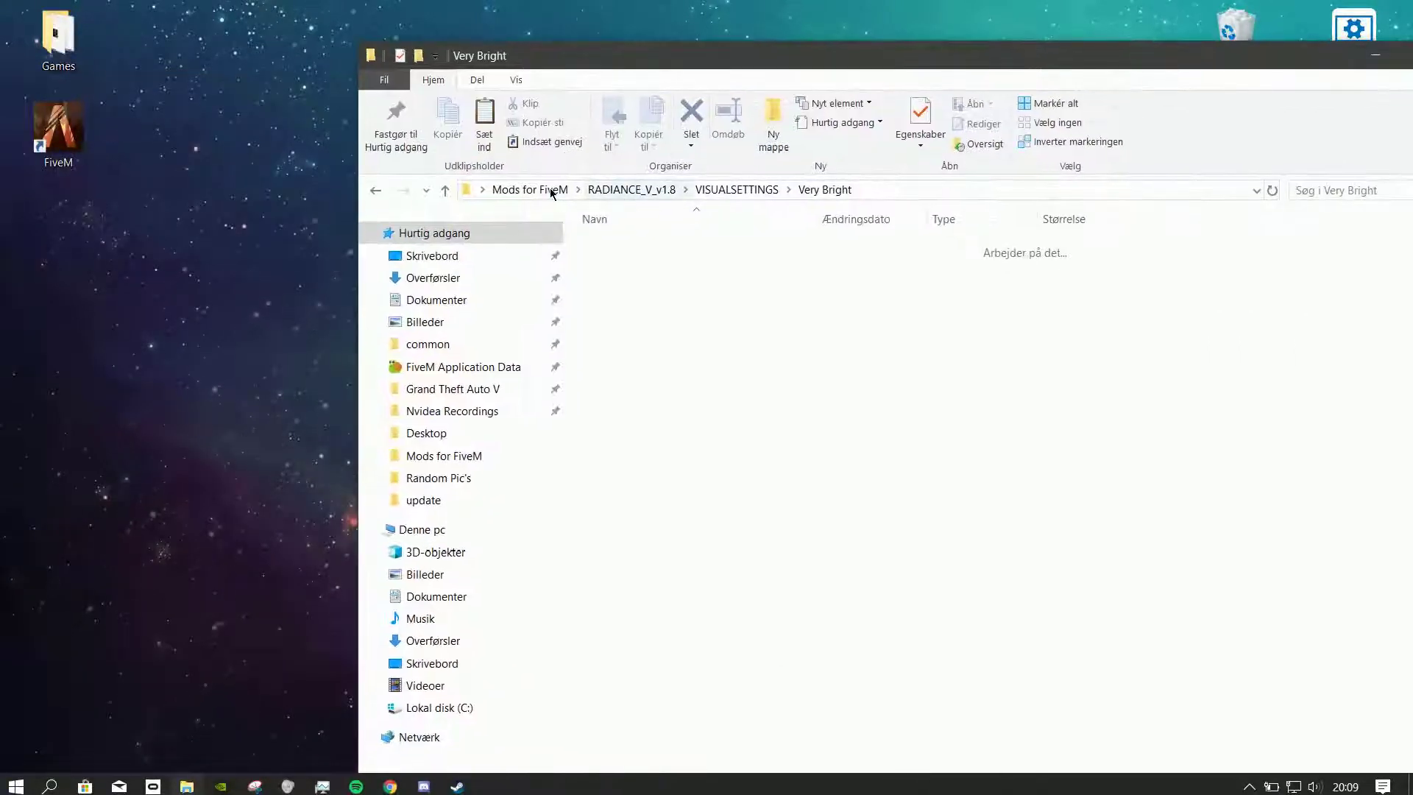
{"action": "left_click", "coordinate": [551, 191]}
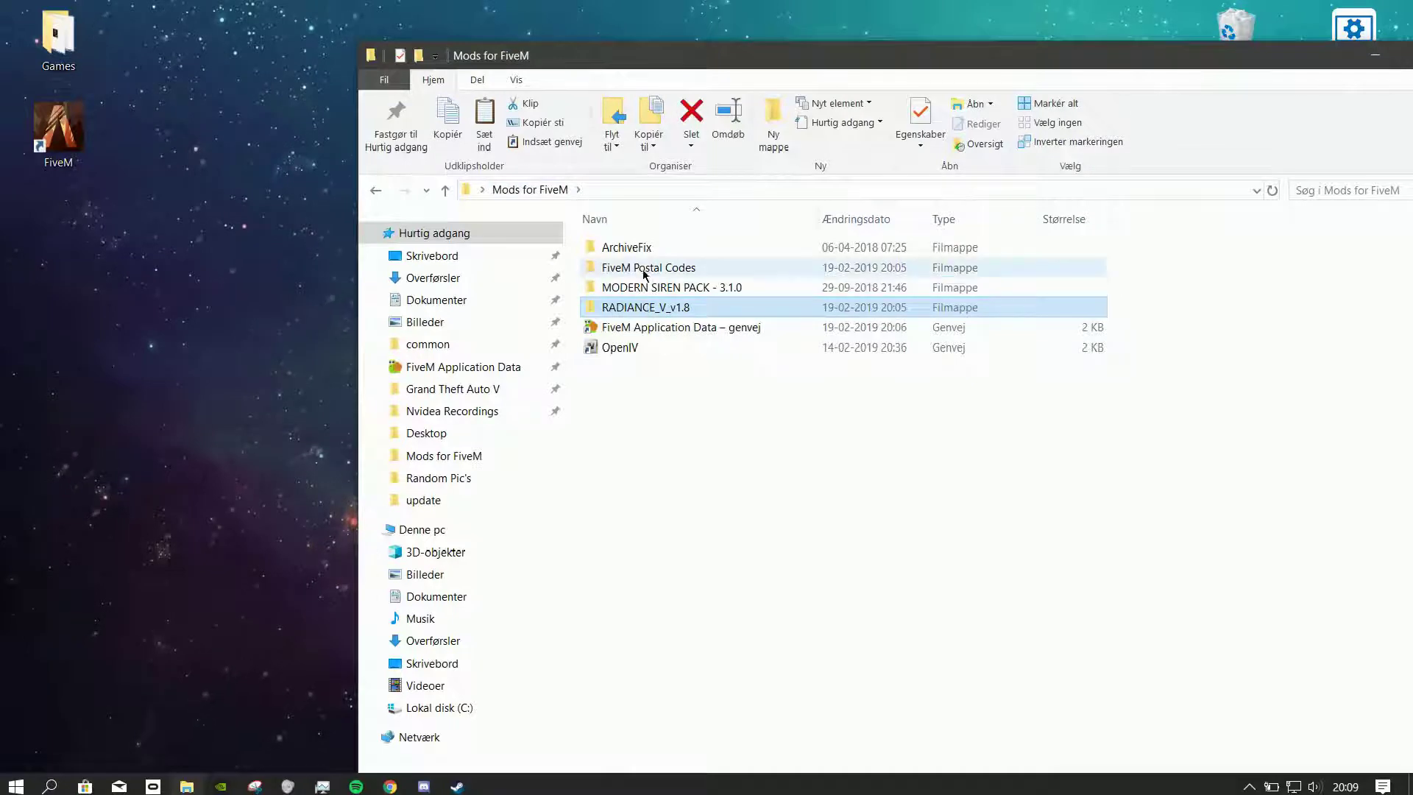
Create a folder named Sound files FiveM inside the Mods for FiveM folder
{"action": "left_click", "coordinate": [615, 248]}
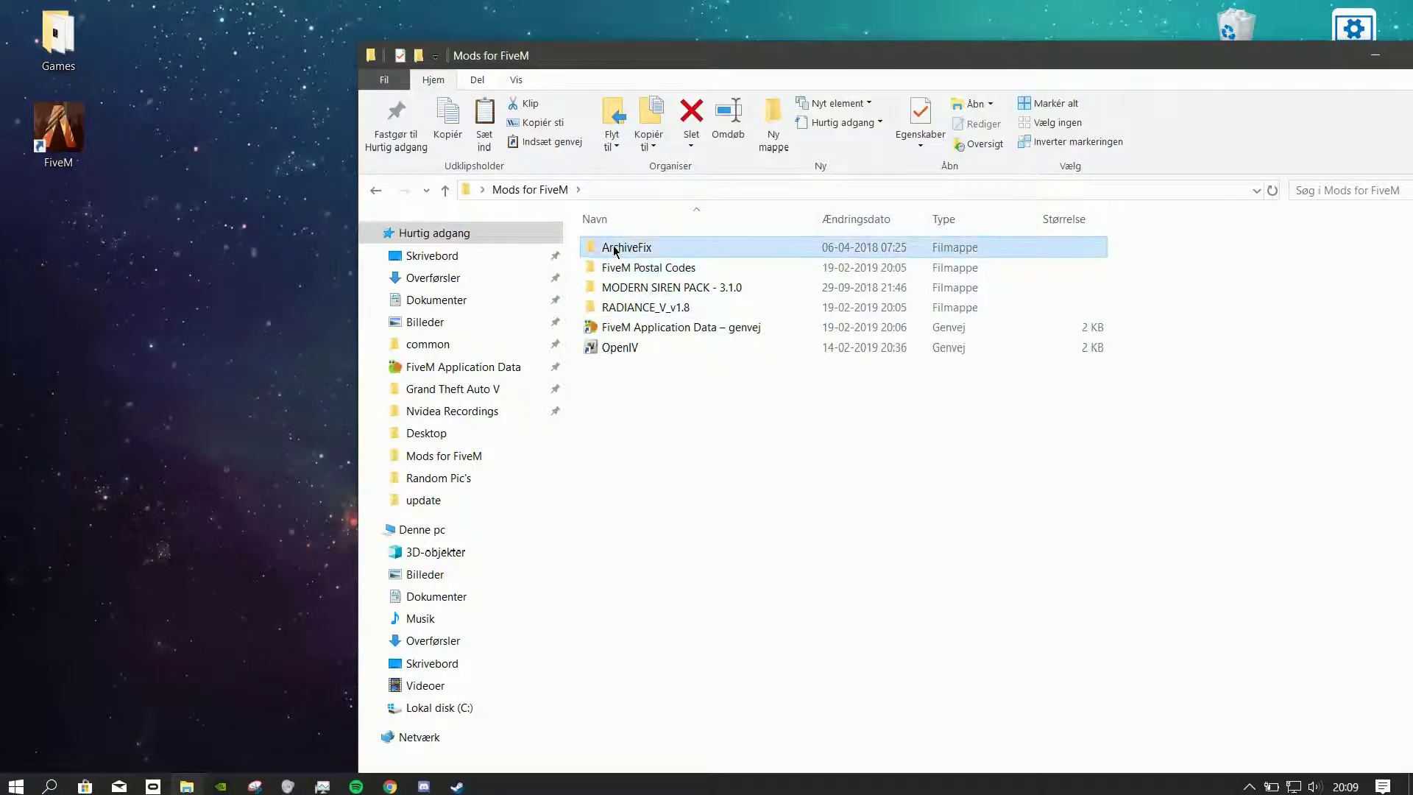
{"action": "right_click", "coordinate": [662, 383]}
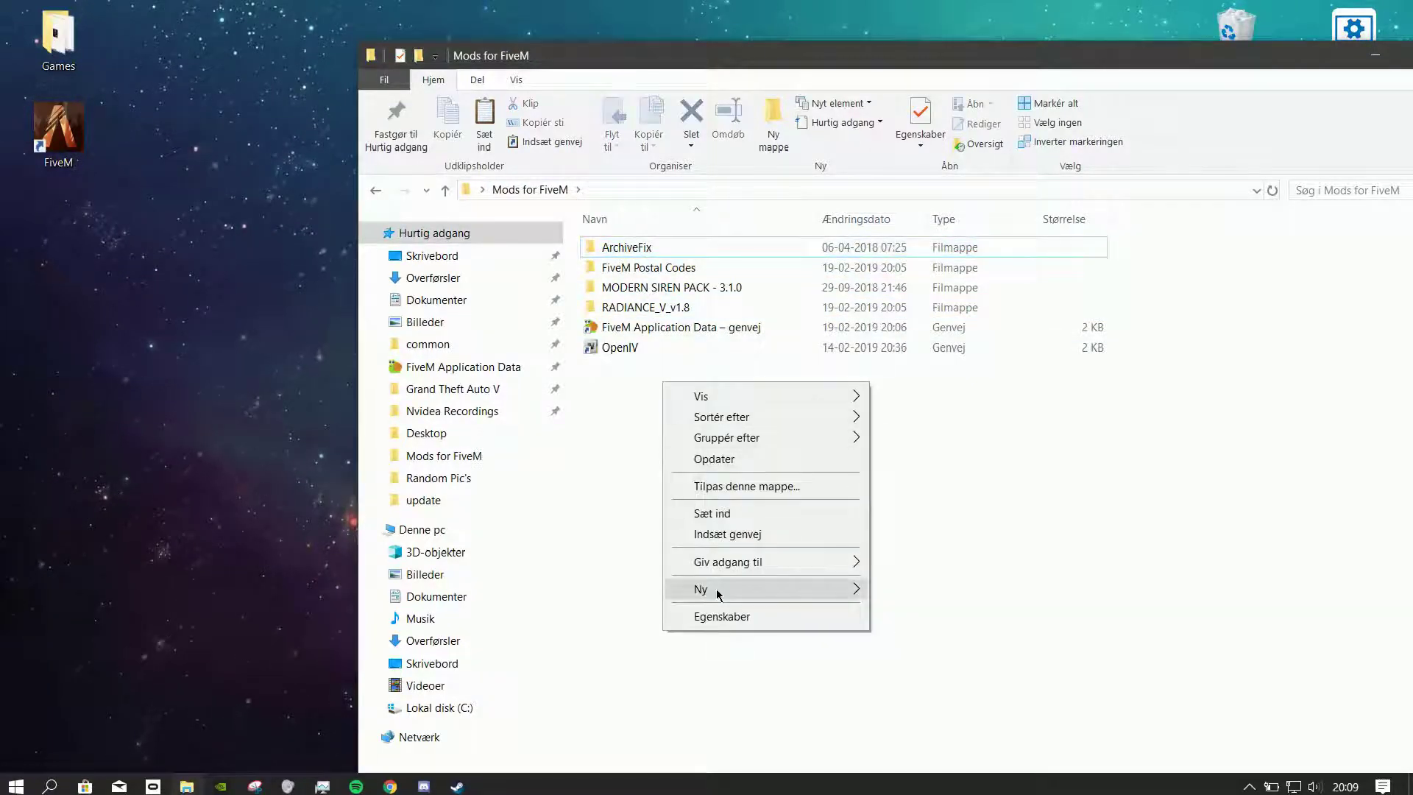
{"action": "mouse_move", "coordinate": [744, 597]}
{"action": "left_click", "coordinate": [913, 592]}
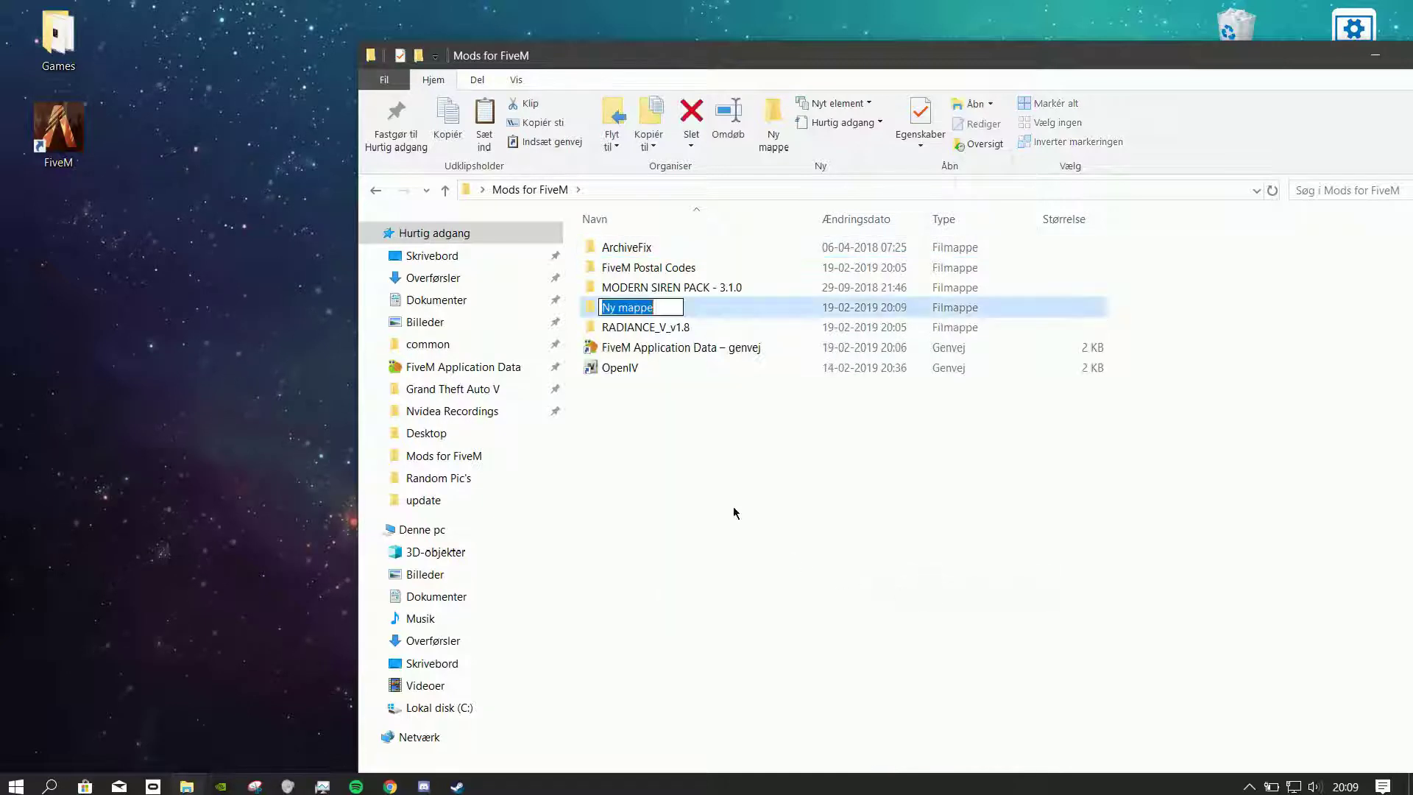
{"action": "key", "text": "BackSpace"}
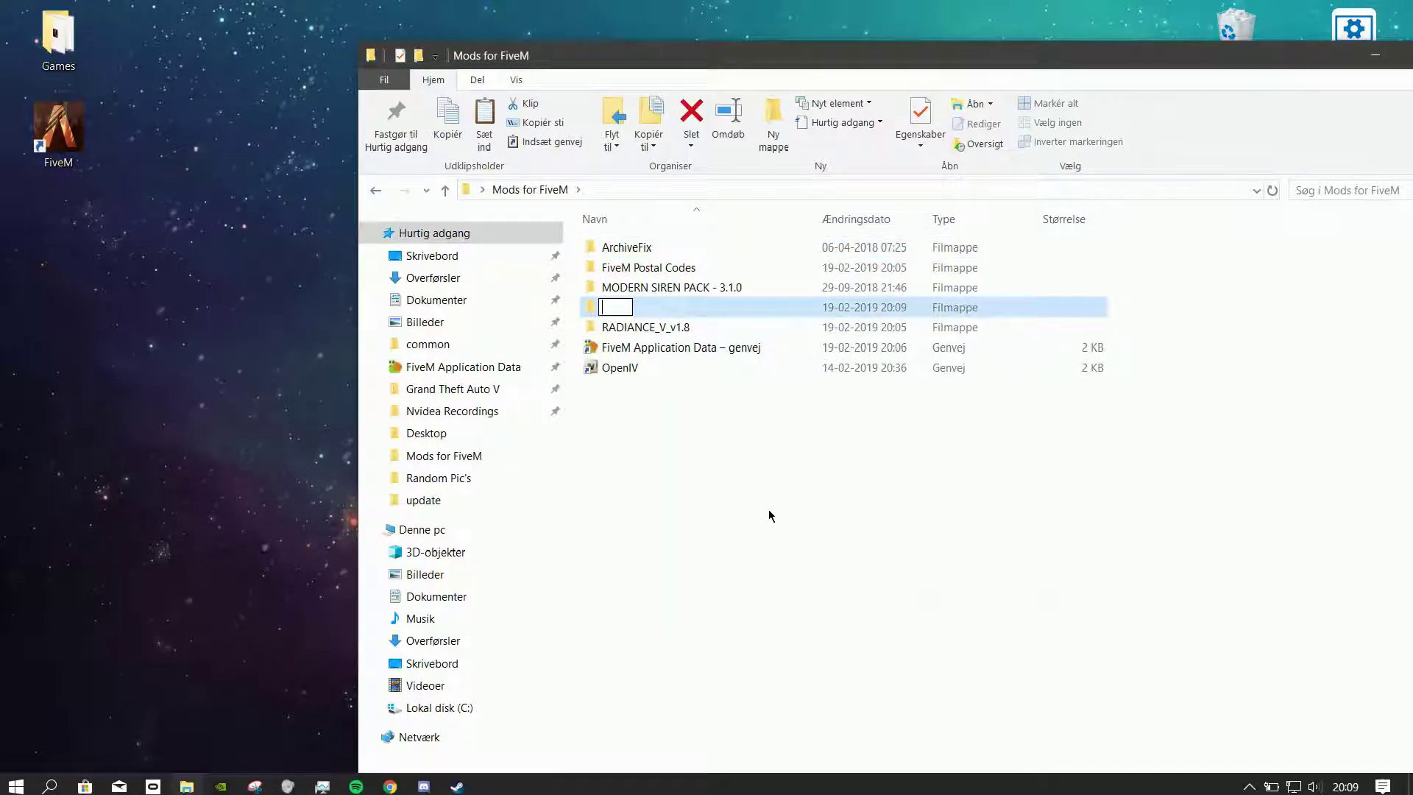
{"action": "type", "text": "Soud"}
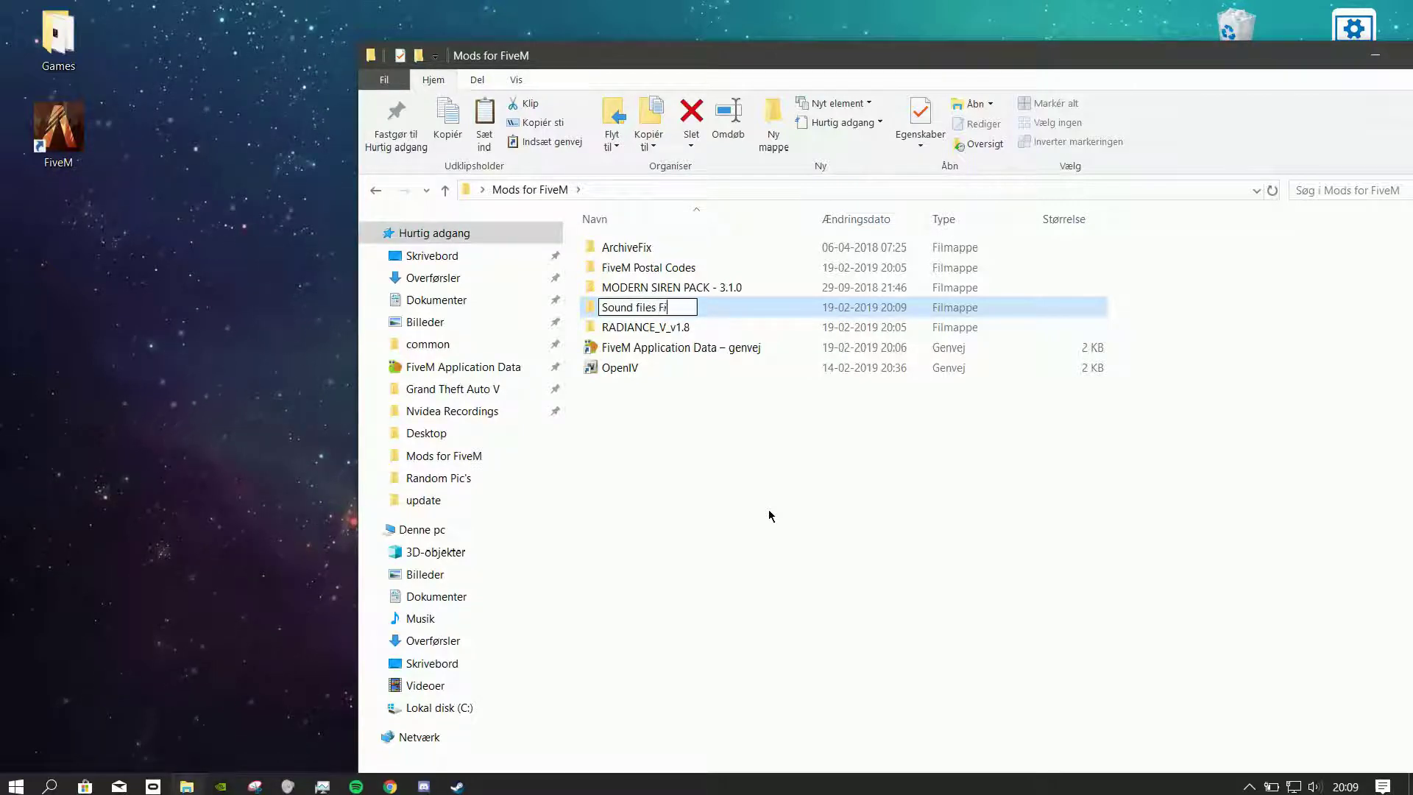
{"action": "key", "text": "Return"}
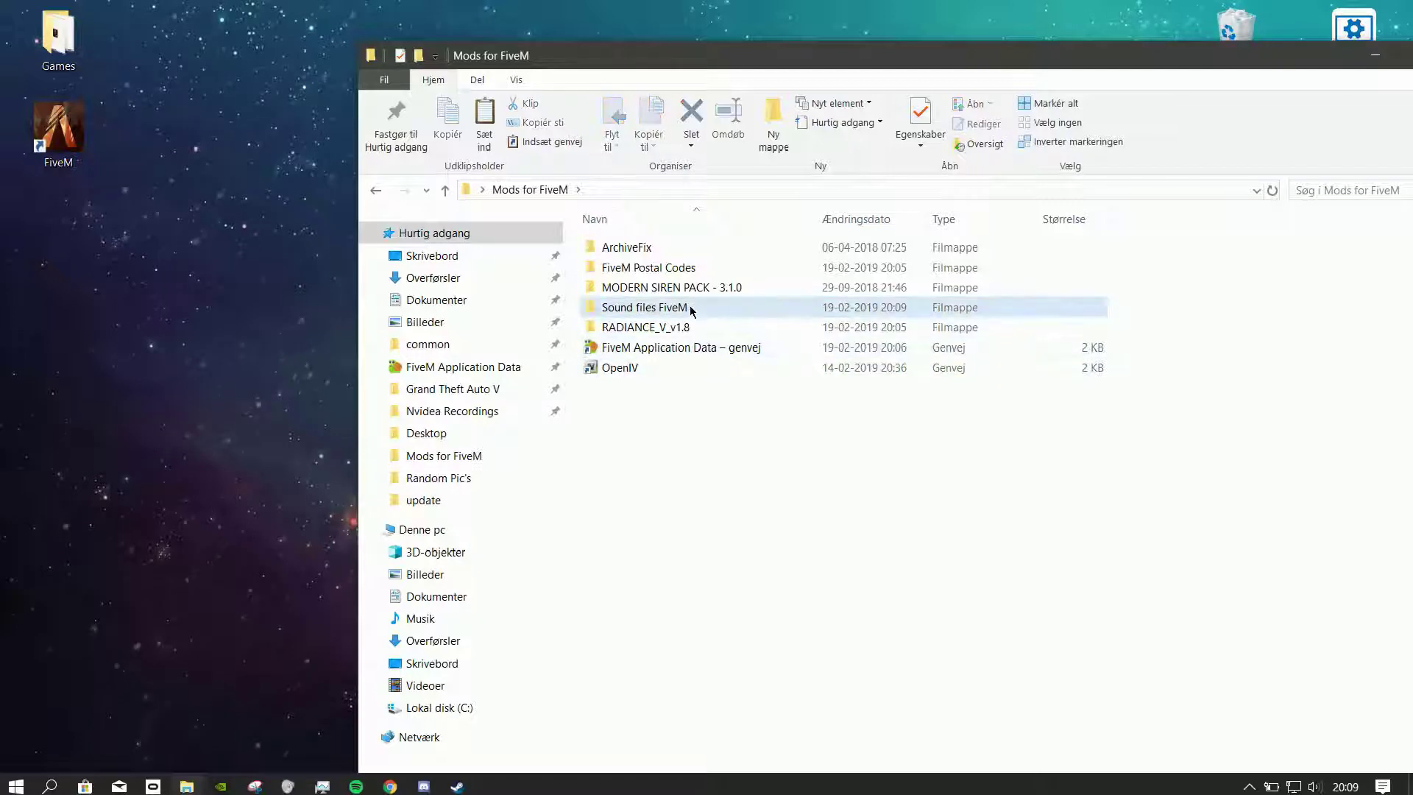
Move the MODERN SIREN PACK - 3.1.0 and ArchiveFix folders into the Sound files FiveM folder
{"action": "left_click_drag", "start_coordinate": [625, 288], "coordinate": [674, 309]}
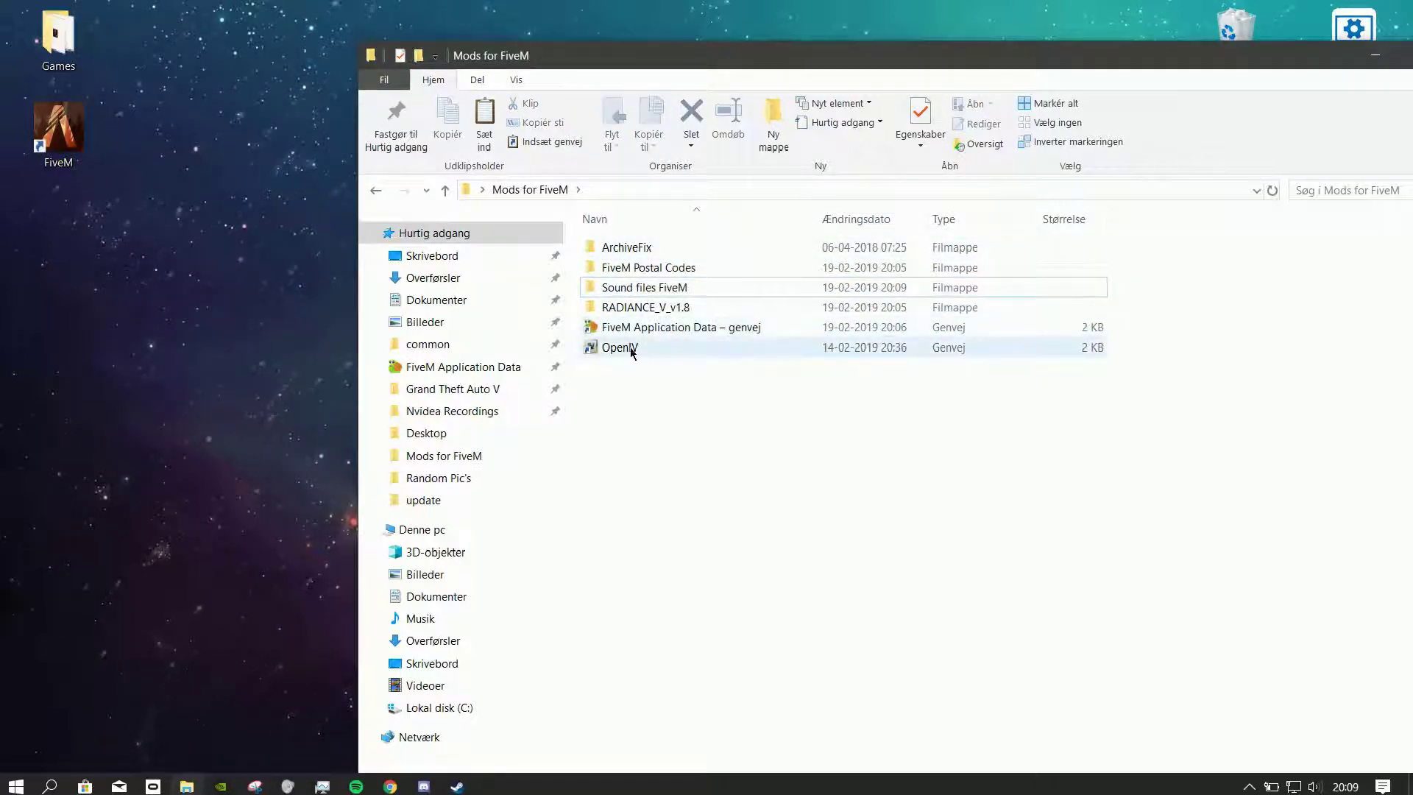
{"action": "double_click", "coordinate": [631, 288]}
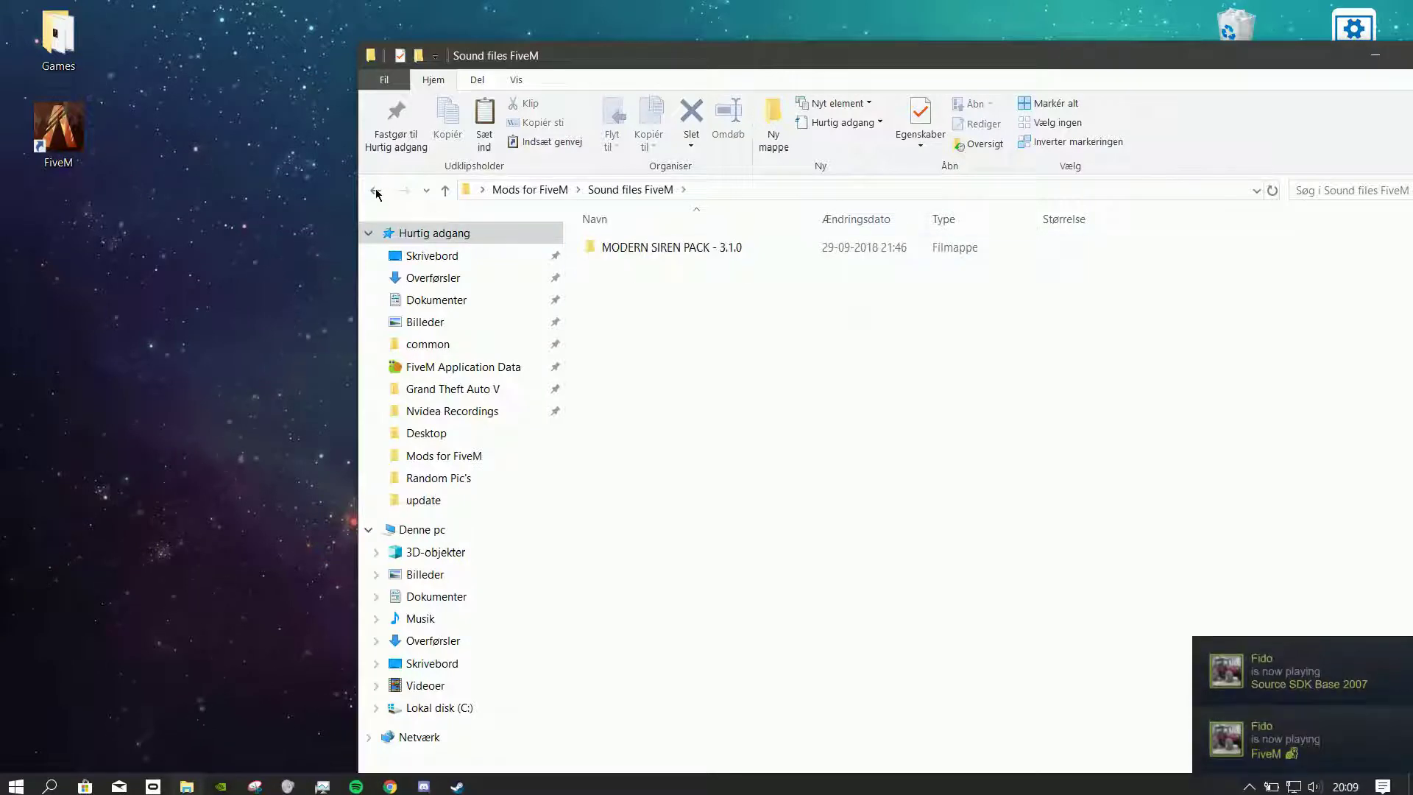
{"action": "key", "text": "alt+Left"}
{"action": "left_click", "coordinate": [625, 247]}
{"action": "left_click", "coordinate": [648, 267], "text": "shift"}
{"action": "left_click_drag", "start_coordinate": [648, 267], "coordinate": [700, 334]}
{"action": "left_click", "coordinate": [645, 330]}
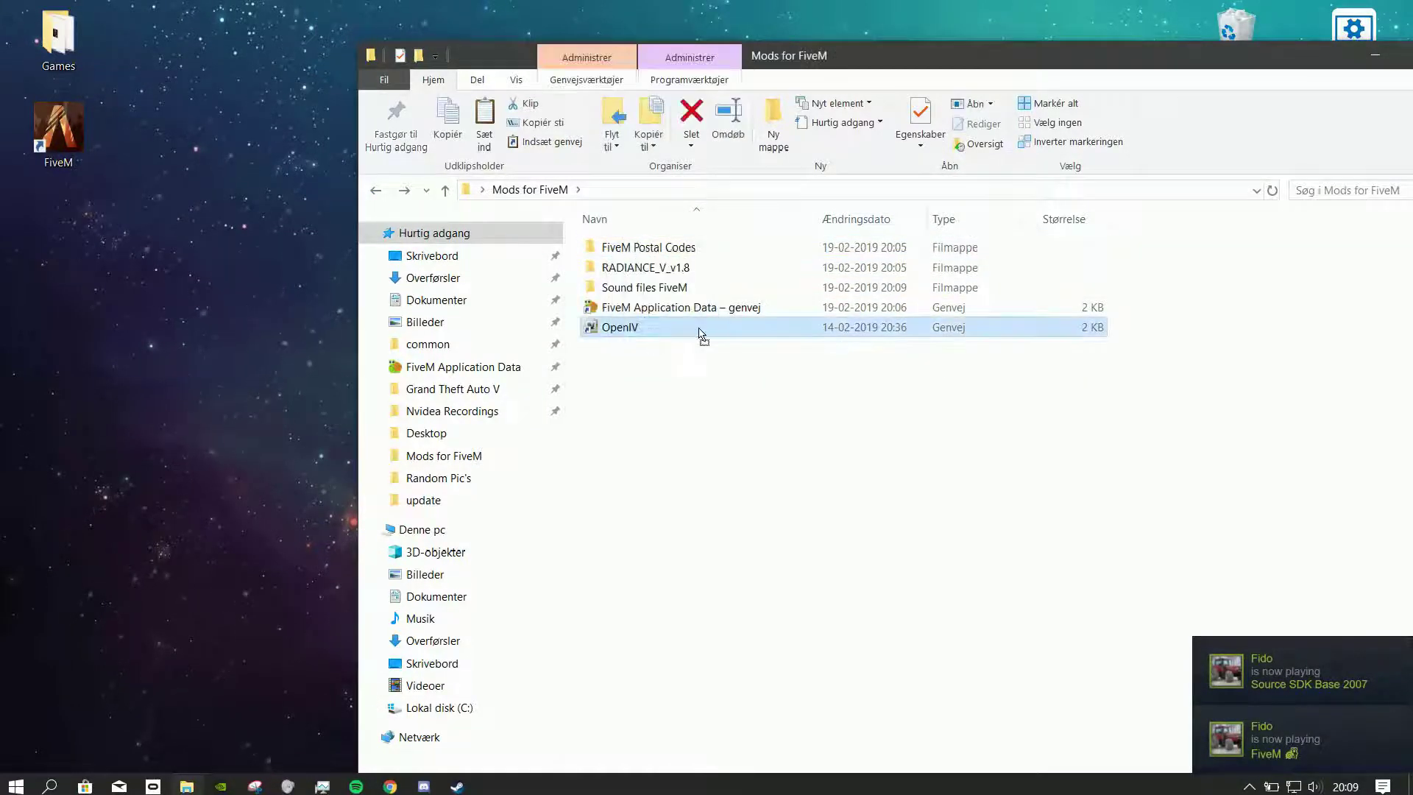
Browse Sound files FiveM through MODERN SIREN PACK - 3.1.0 and FEDERAL SIGNAL CORPS to the Federal Signal Unitrol Touchmaster Delta folder
{"action": "double_click", "coordinate": [644, 287]}
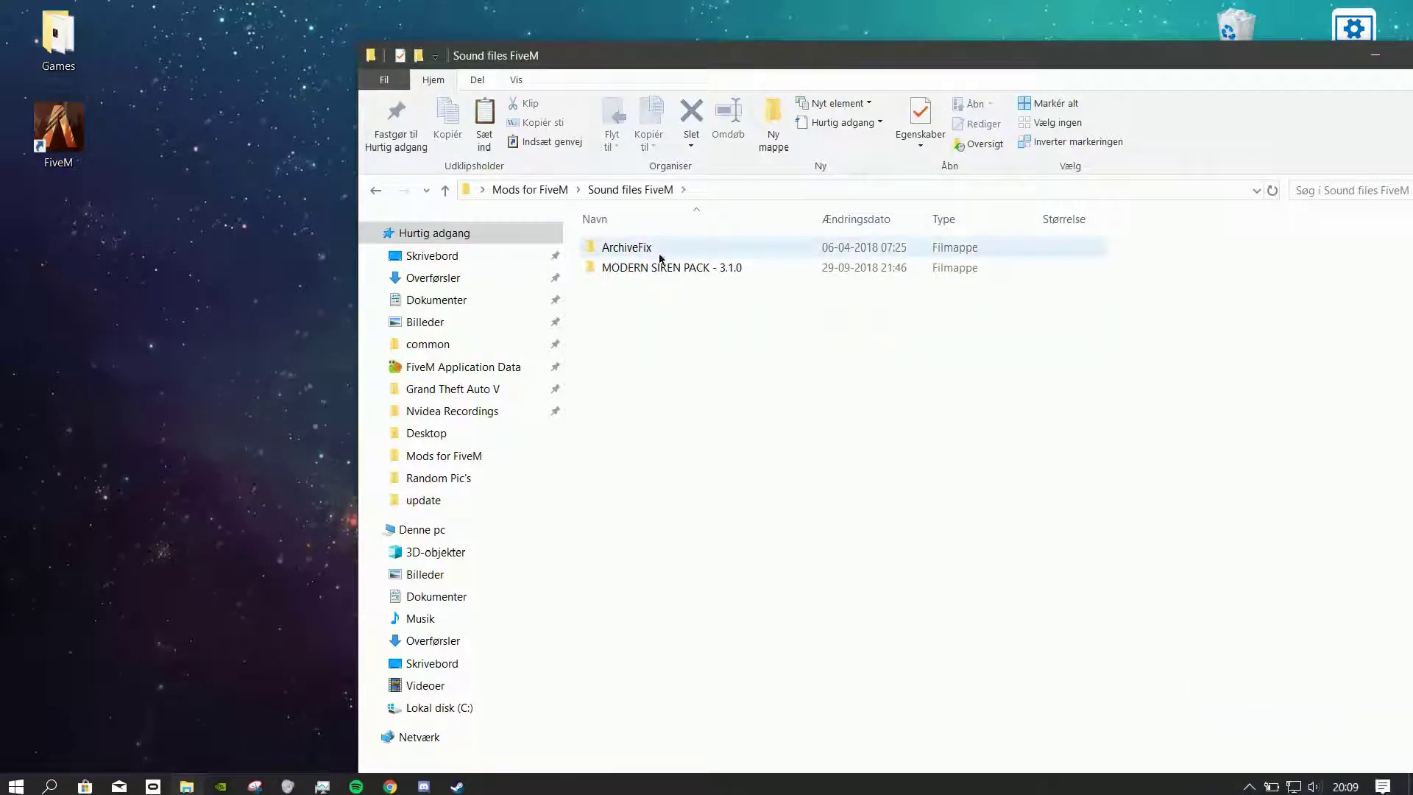
{"action": "left_click_drag", "start_coordinate": [659, 259], "coordinate": [605, 230]}
{"action": "left_click", "coordinate": [721, 350]}
{"action": "double_click", "coordinate": [652, 269]}
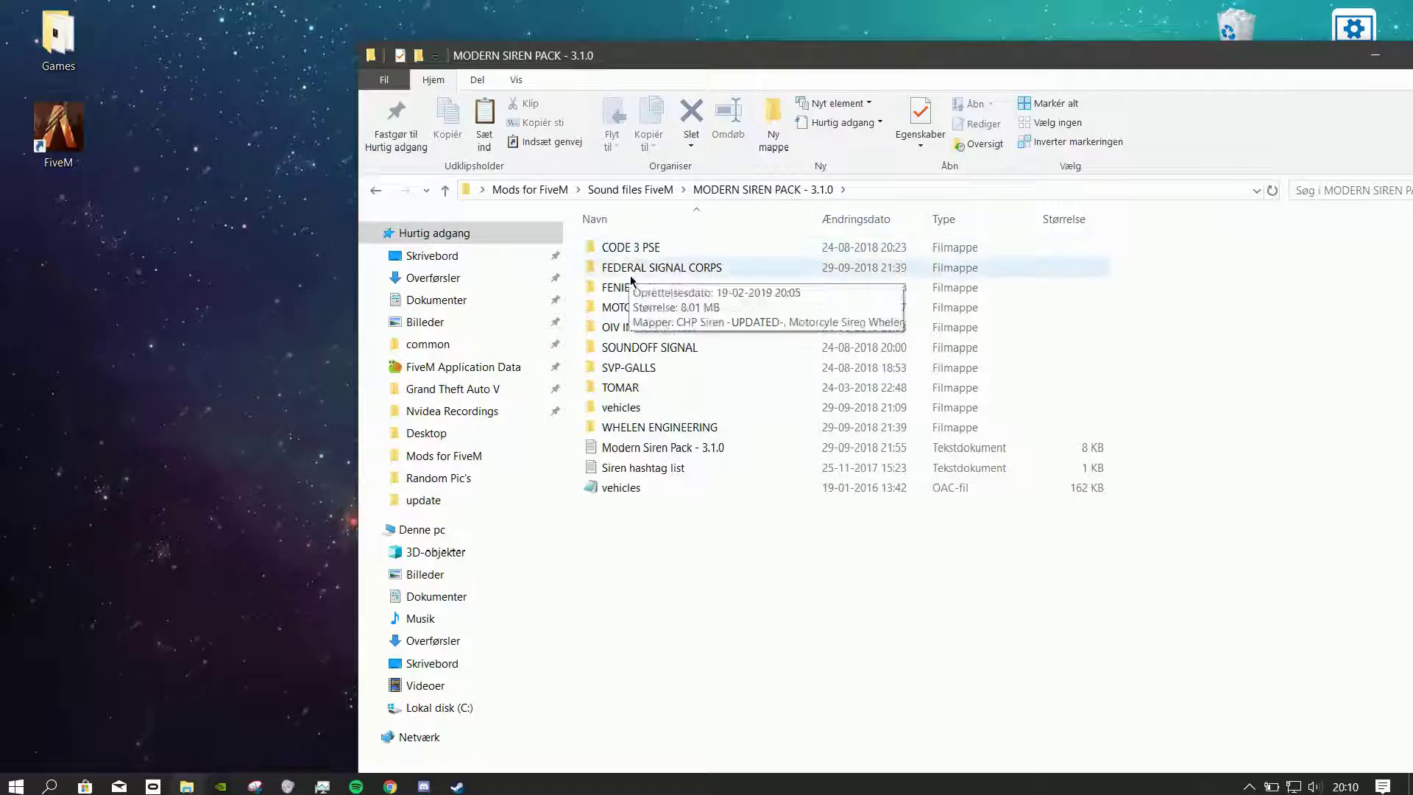
{"action": "left_click_drag", "start_coordinate": [667, 67], "coordinate": [408, 39]}
{"action": "double_click", "coordinate": [390, 238]}
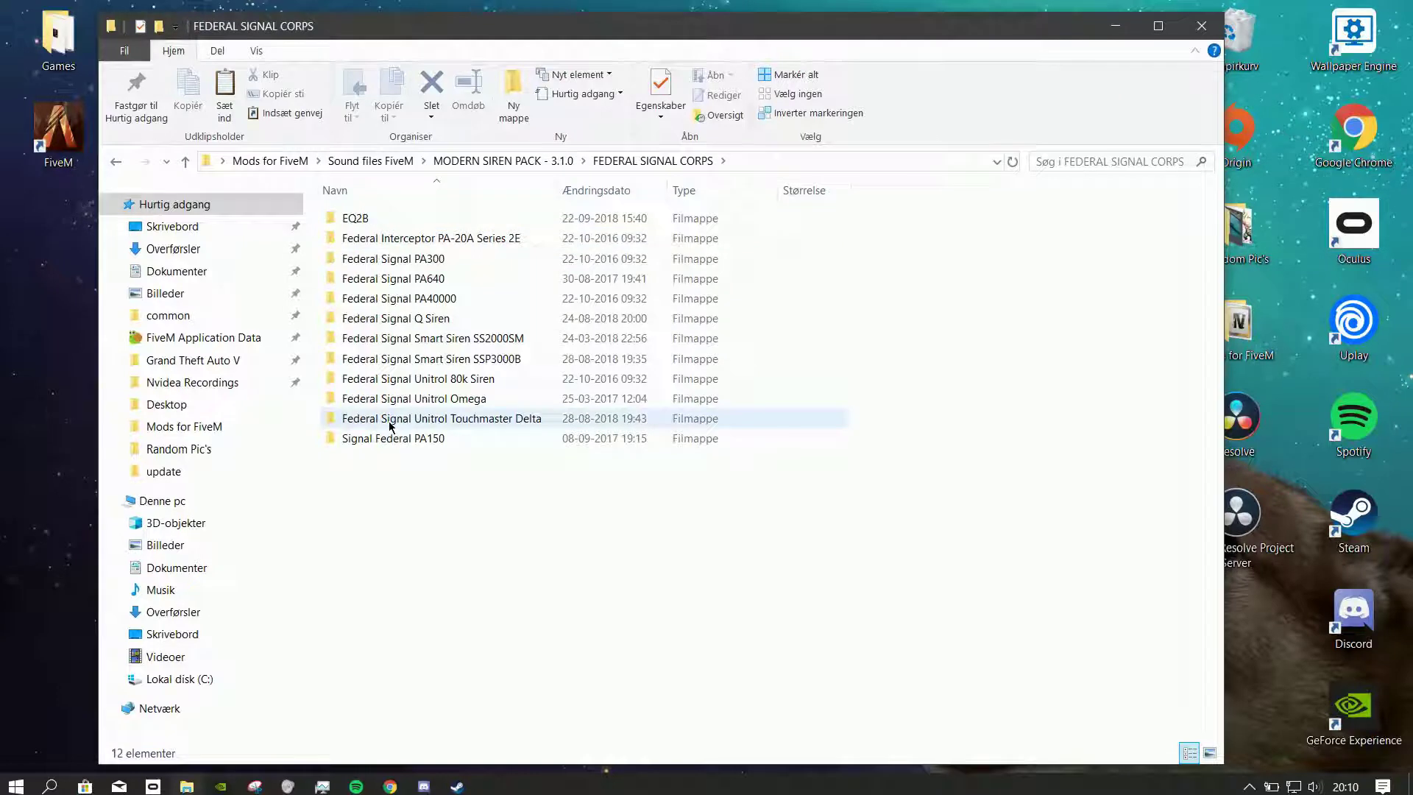
{"action": "double_click", "coordinate": [390, 418]}
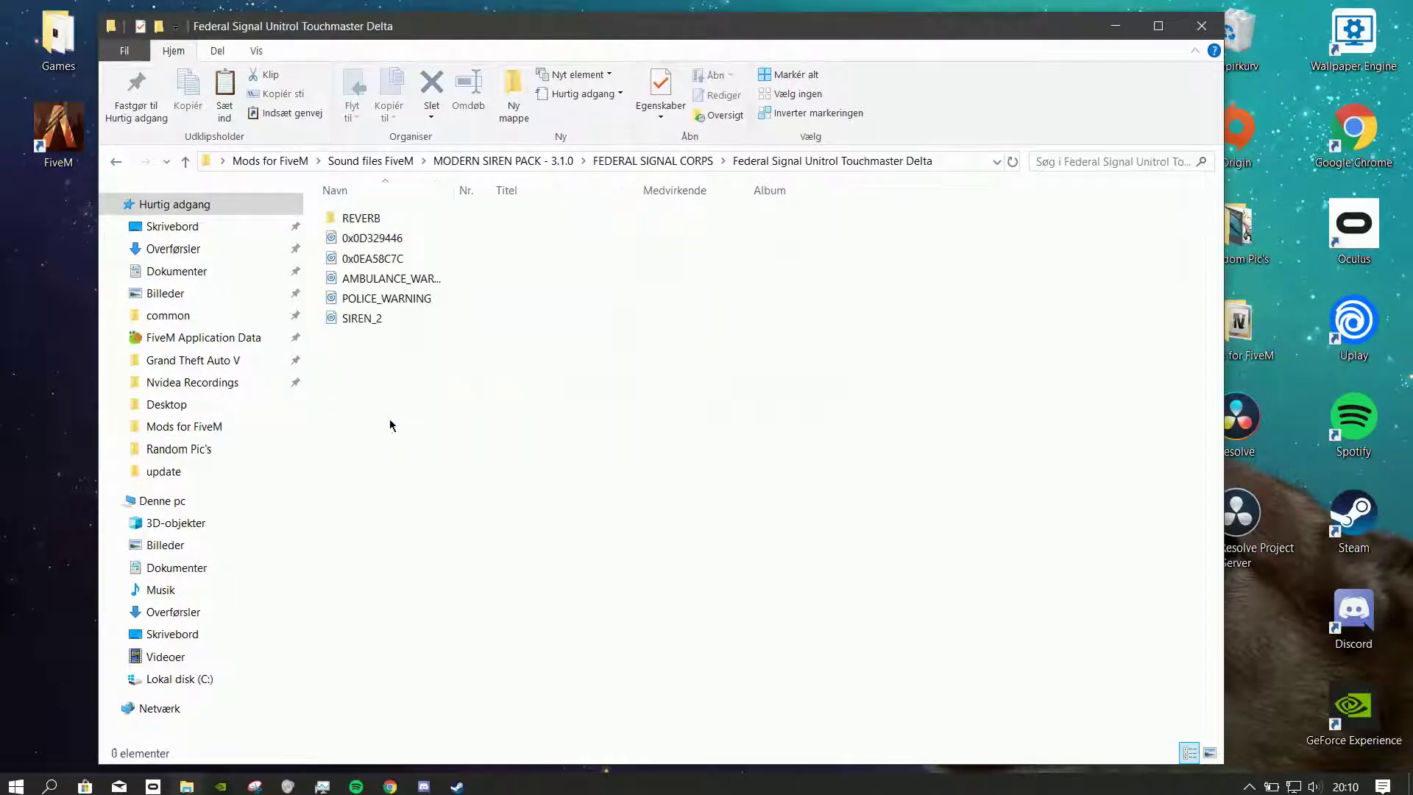
Play the 0x0D329446 siren sound from the Federal Signal Unitrol Touchmaster Delta folder, and close the music player
{"action": "left_click_drag", "start_coordinate": [418, 365], "coordinate": [347, 228]}
{"action": "right_click", "coordinate": [421, 261]}
{"action": "left_click", "coordinate": [421, 259]}
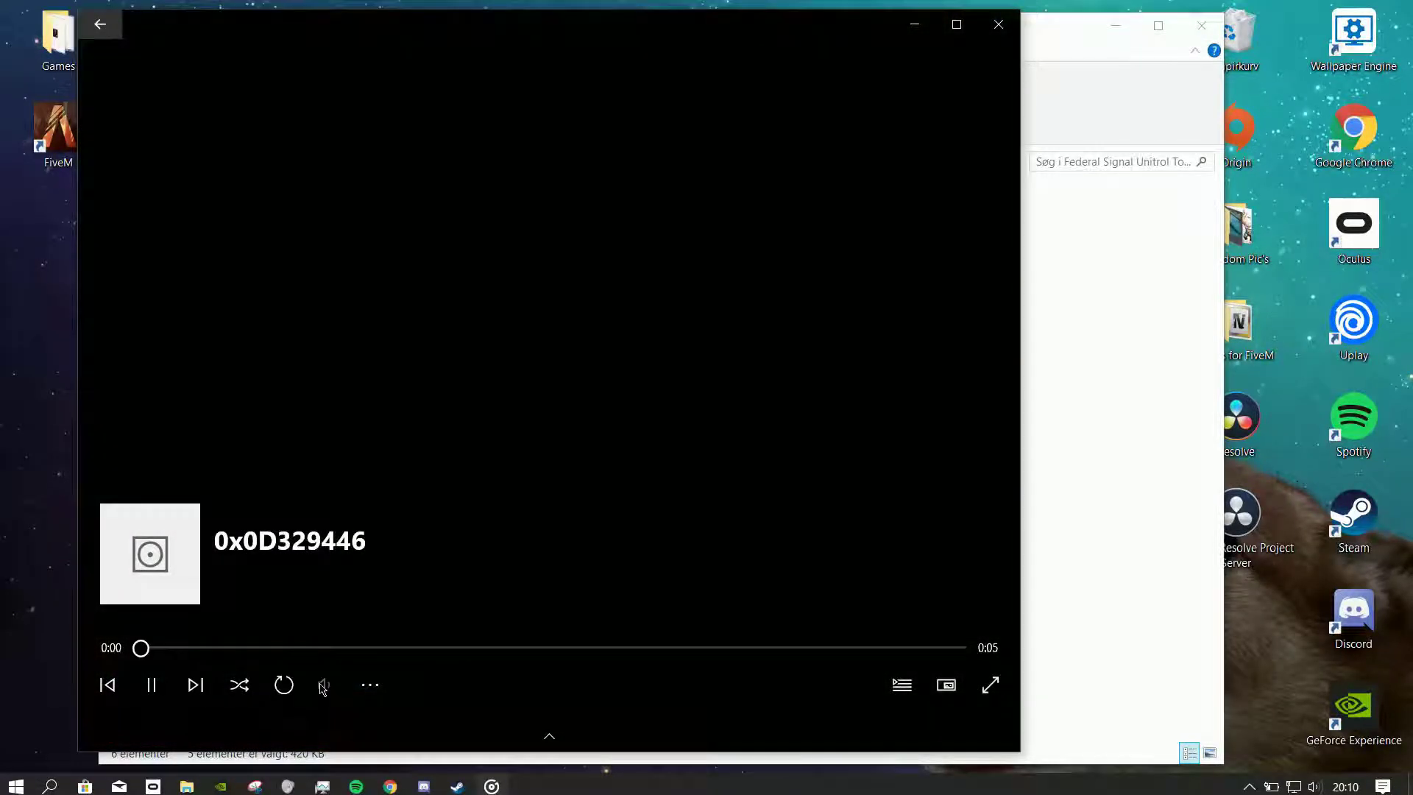
{"action": "left_click", "coordinate": [323, 684]}
{"action": "left_click", "coordinate": [323, 684]}
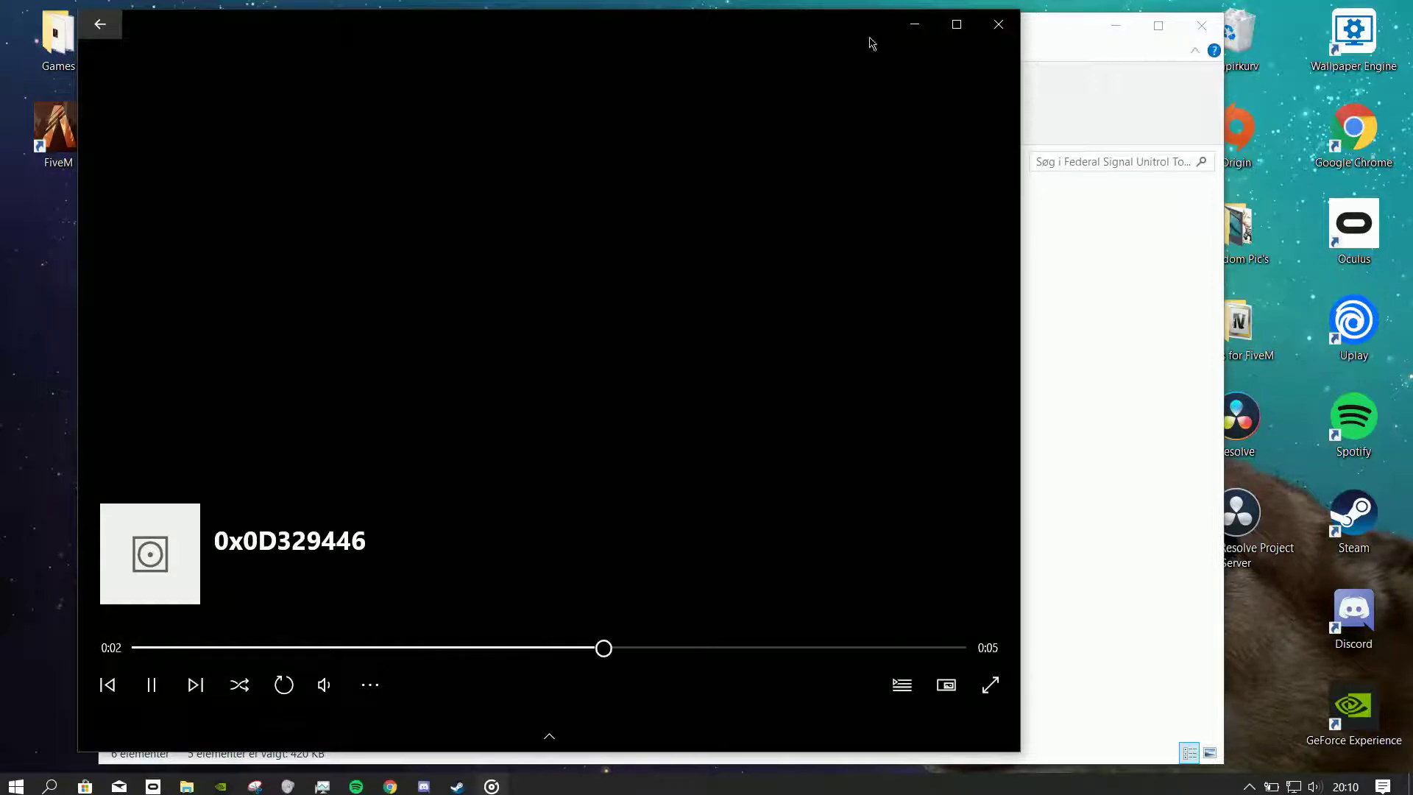
{"action": "left_click_drag", "start_coordinate": [871, 43], "coordinate": [981, 32]}
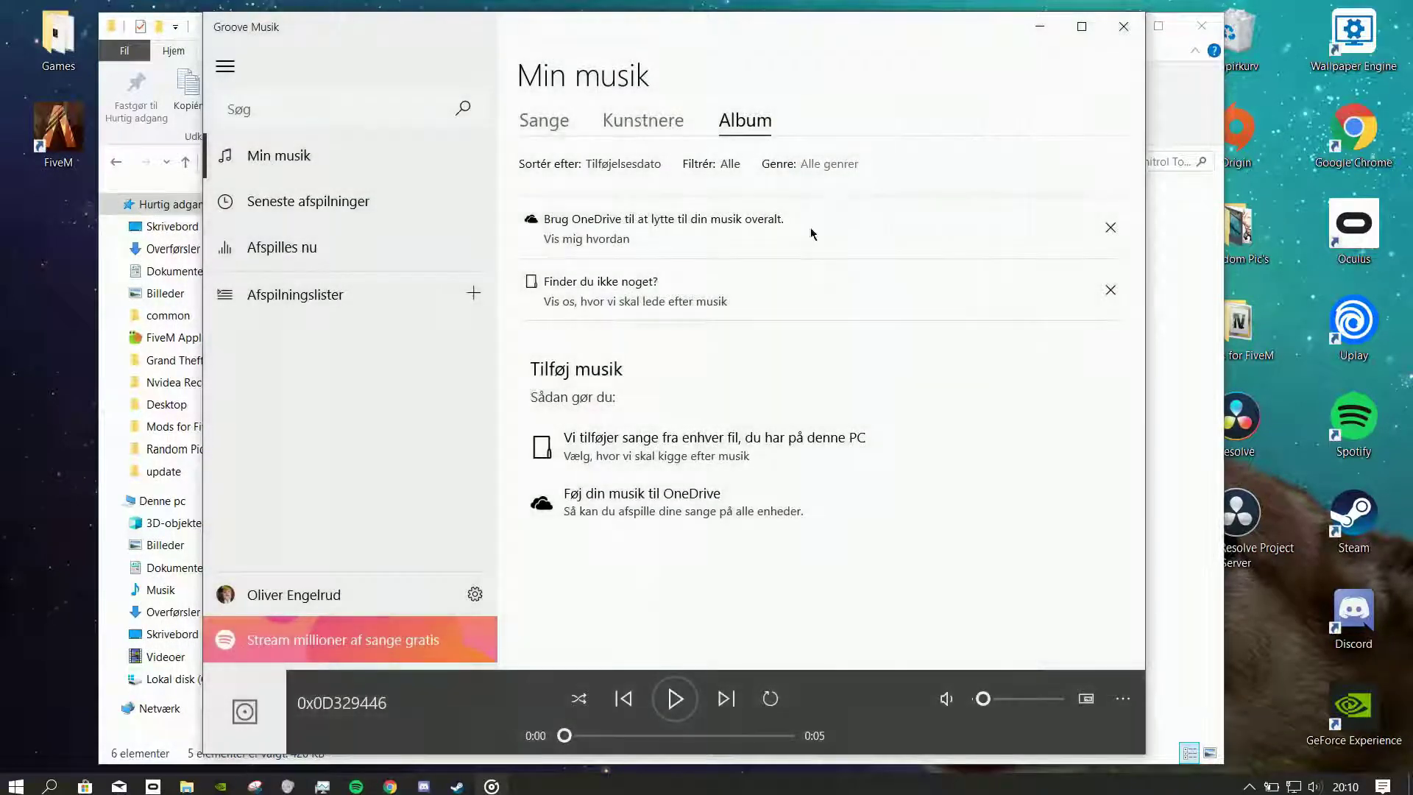
{"action": "left_click", "coordinate": [1123, 27]}
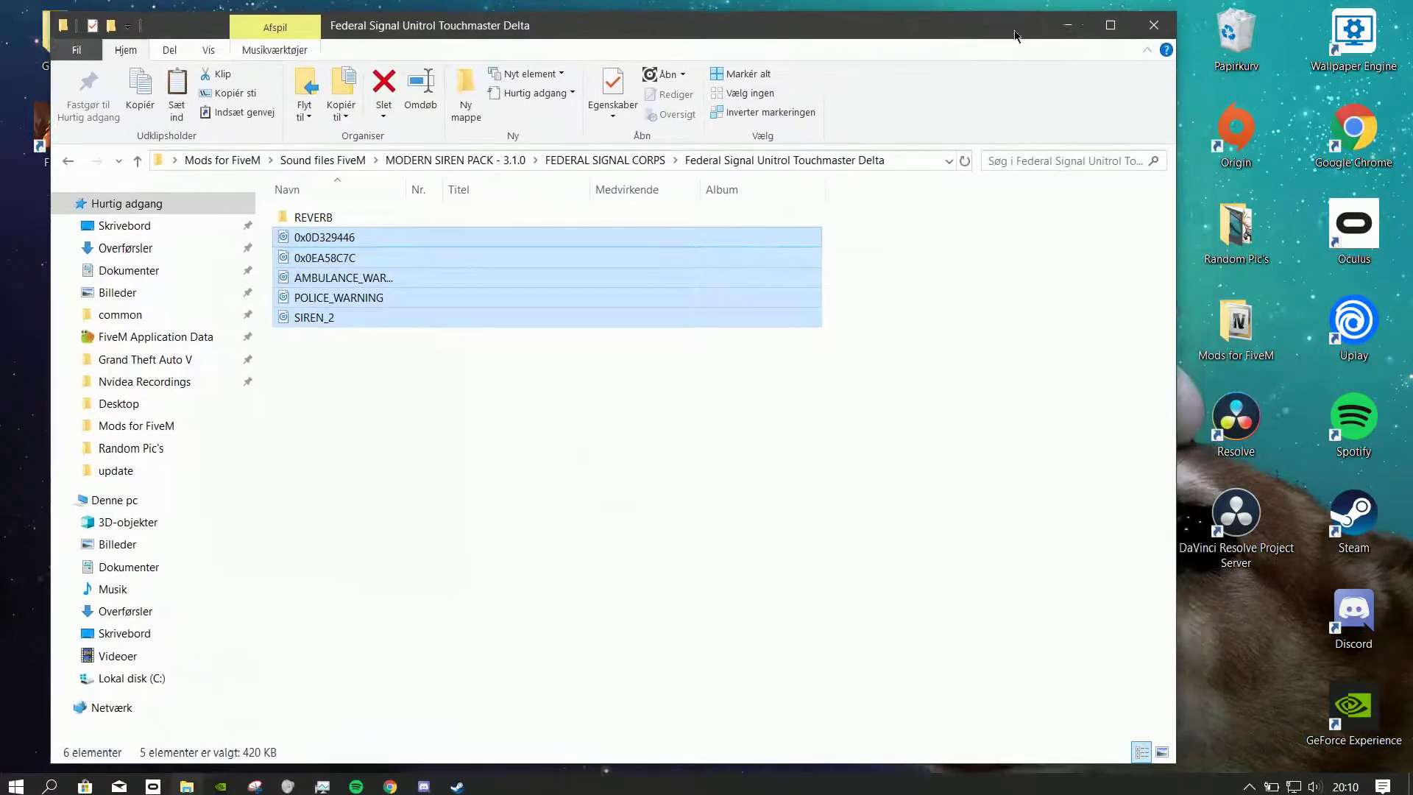
Minimise the siren folder window and copy the vehicles folder from MODERN SIREN PACK - 3.1.0 into Sound files FiveM
{"action": "left_click", "coordinate": [1063, 28]}
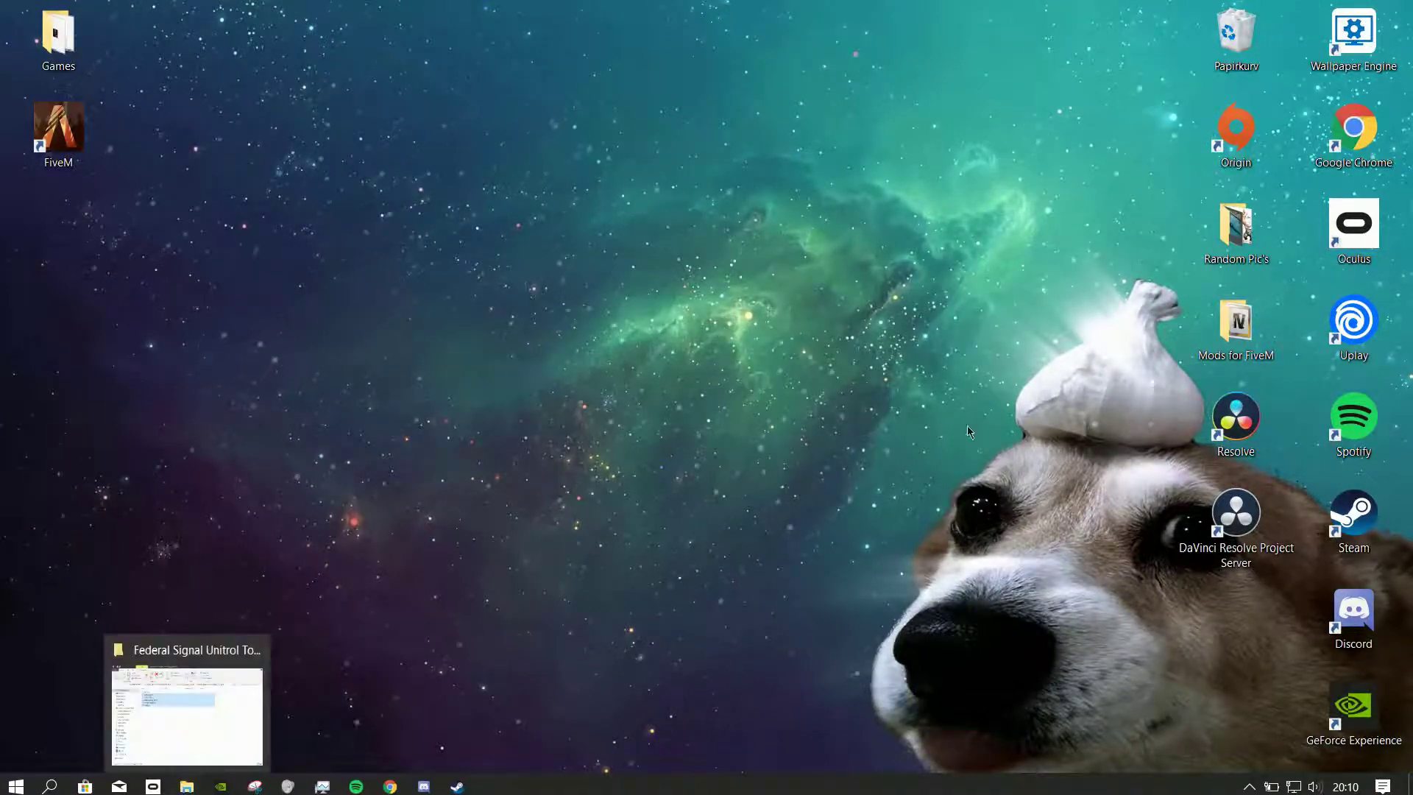
{"action": "double_click", "coordinate": [1221, 294]}
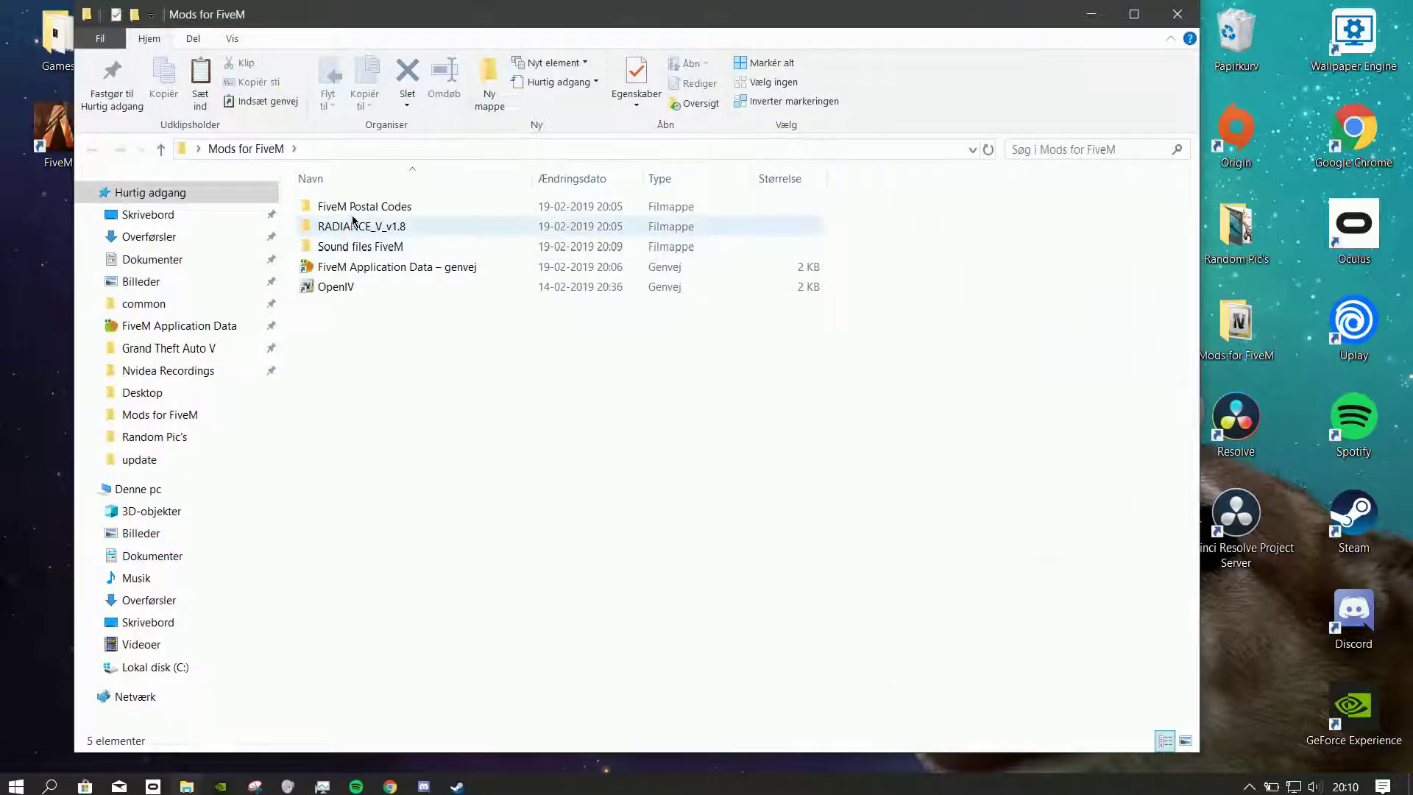
{"action": "left_click", "coordinate": [352, 252]}
{"action": "double_click", "coordinate": [352, 252]}
{"action": "double_click", "coordinate": [358, 226]}
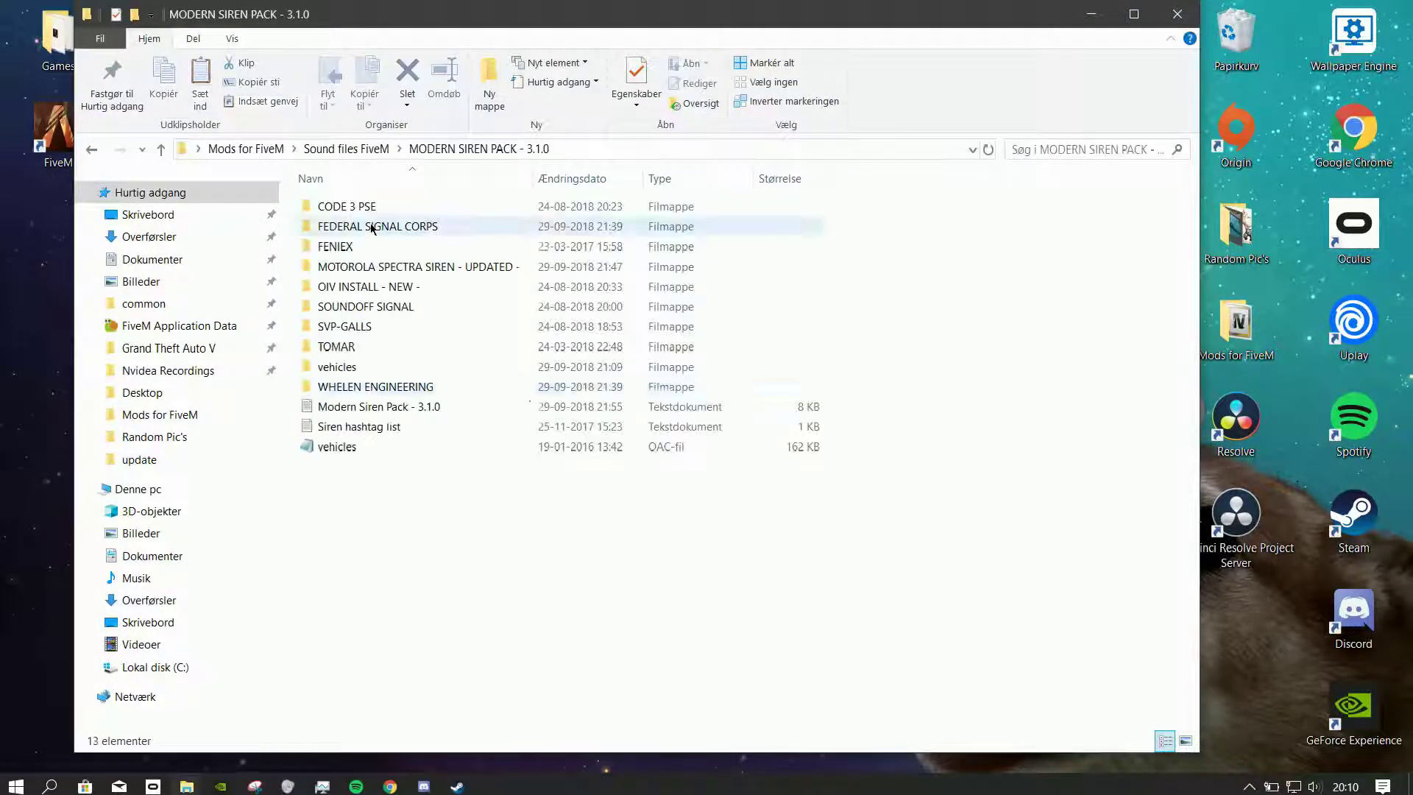
{"action": "right_click", "coordinate": [339, 372]}
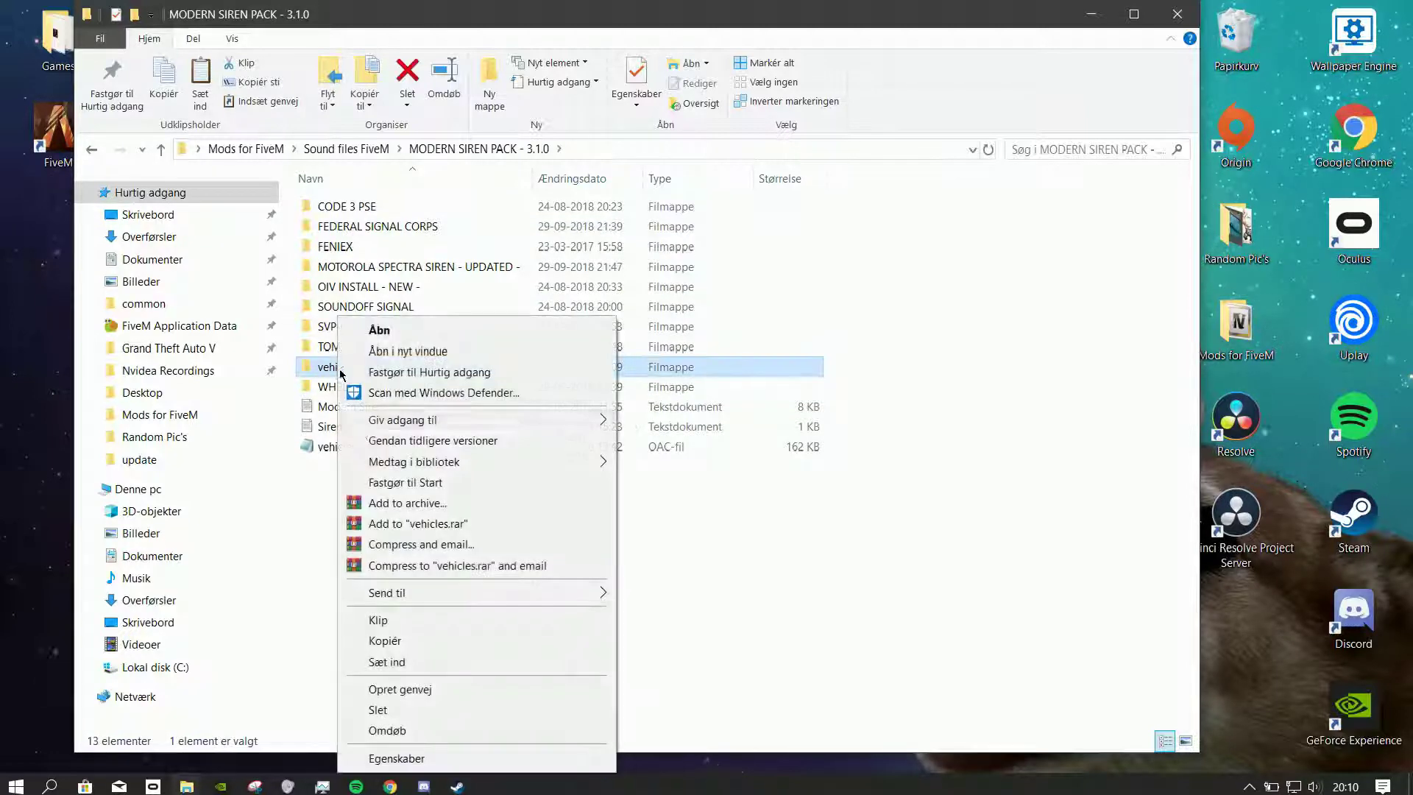
{"action": "left_click", "coordinate": [385, 641]}
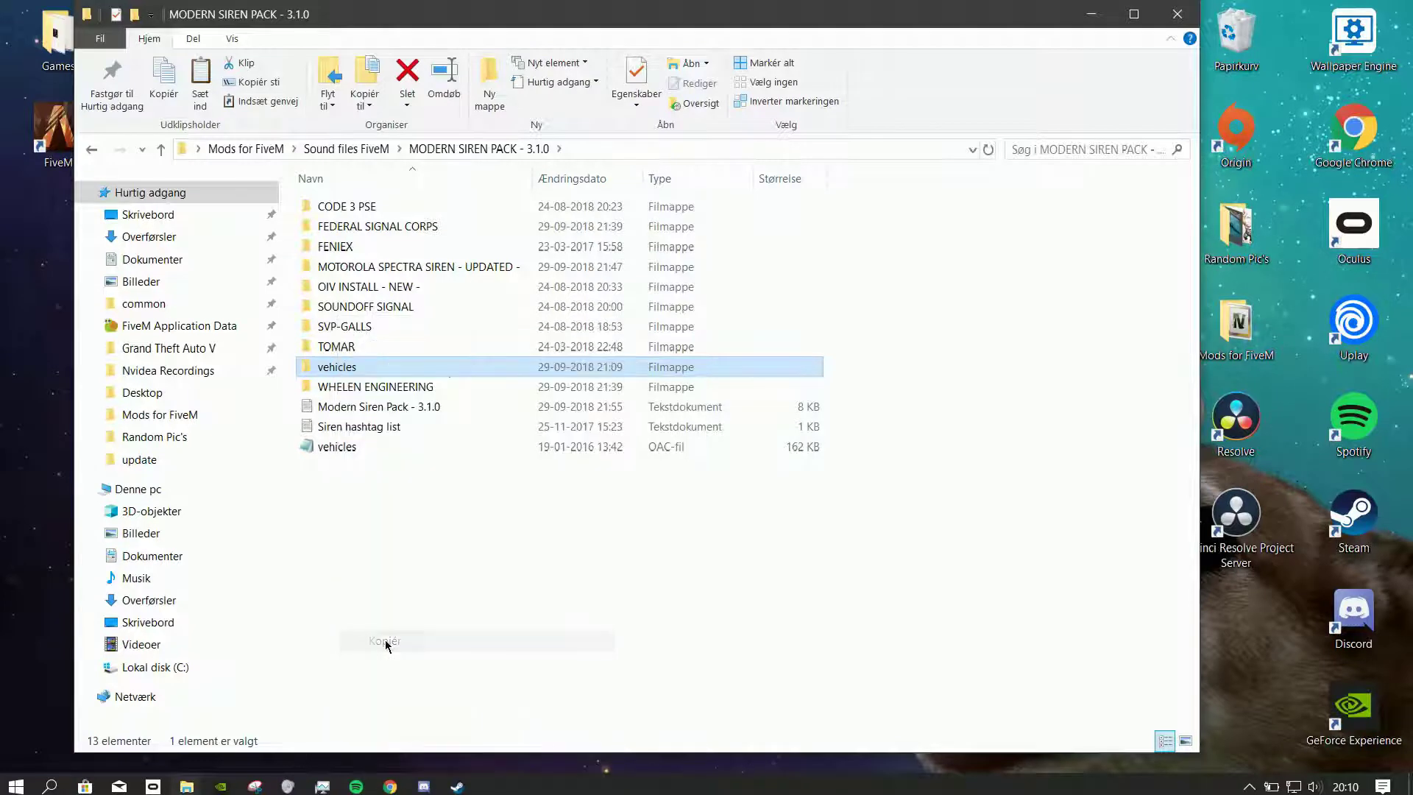
{"action": "left_click", "coordinate": [342, 150]}
{"action": "right_click", "coordinate": [349, 289]}
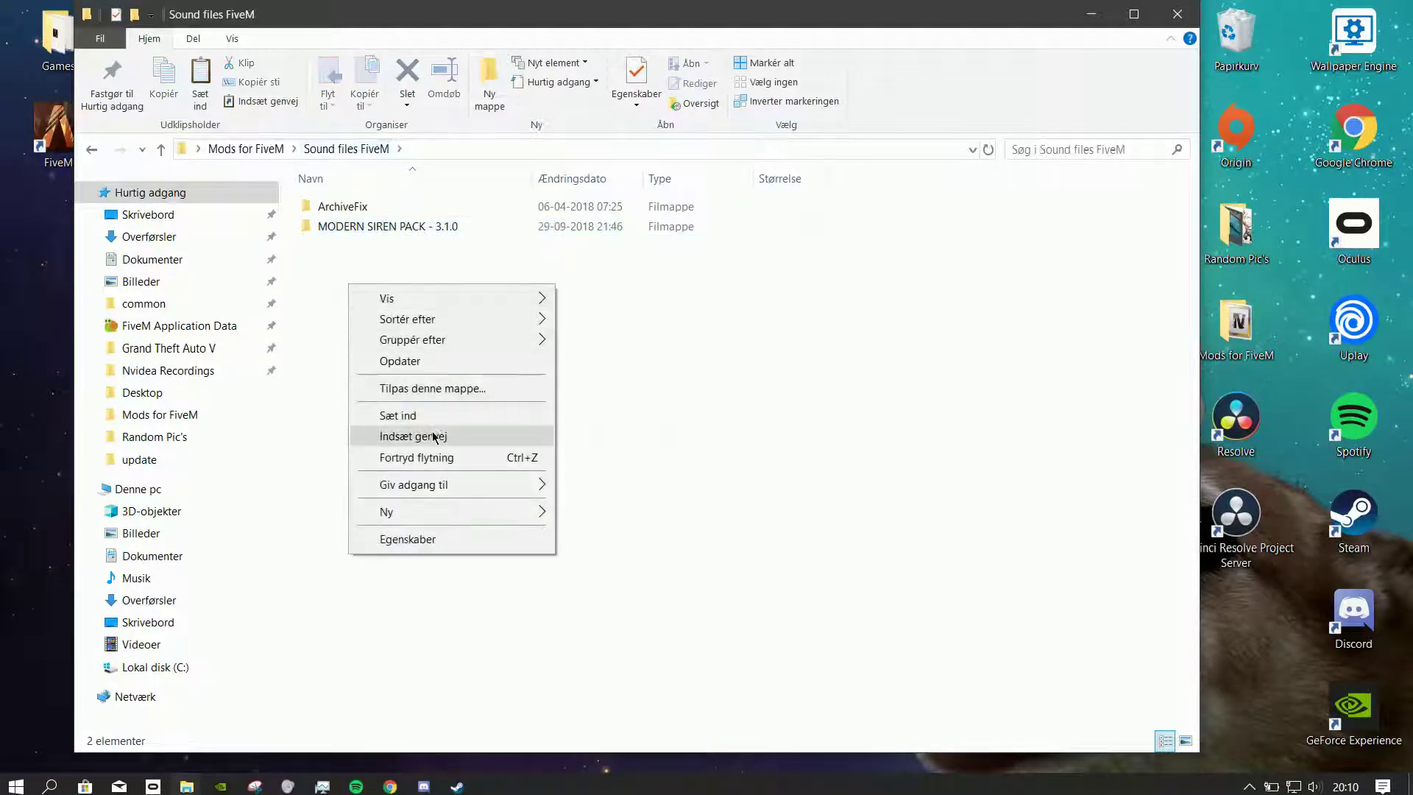
{"action": "left_click", "coordinate": [407, 415]}
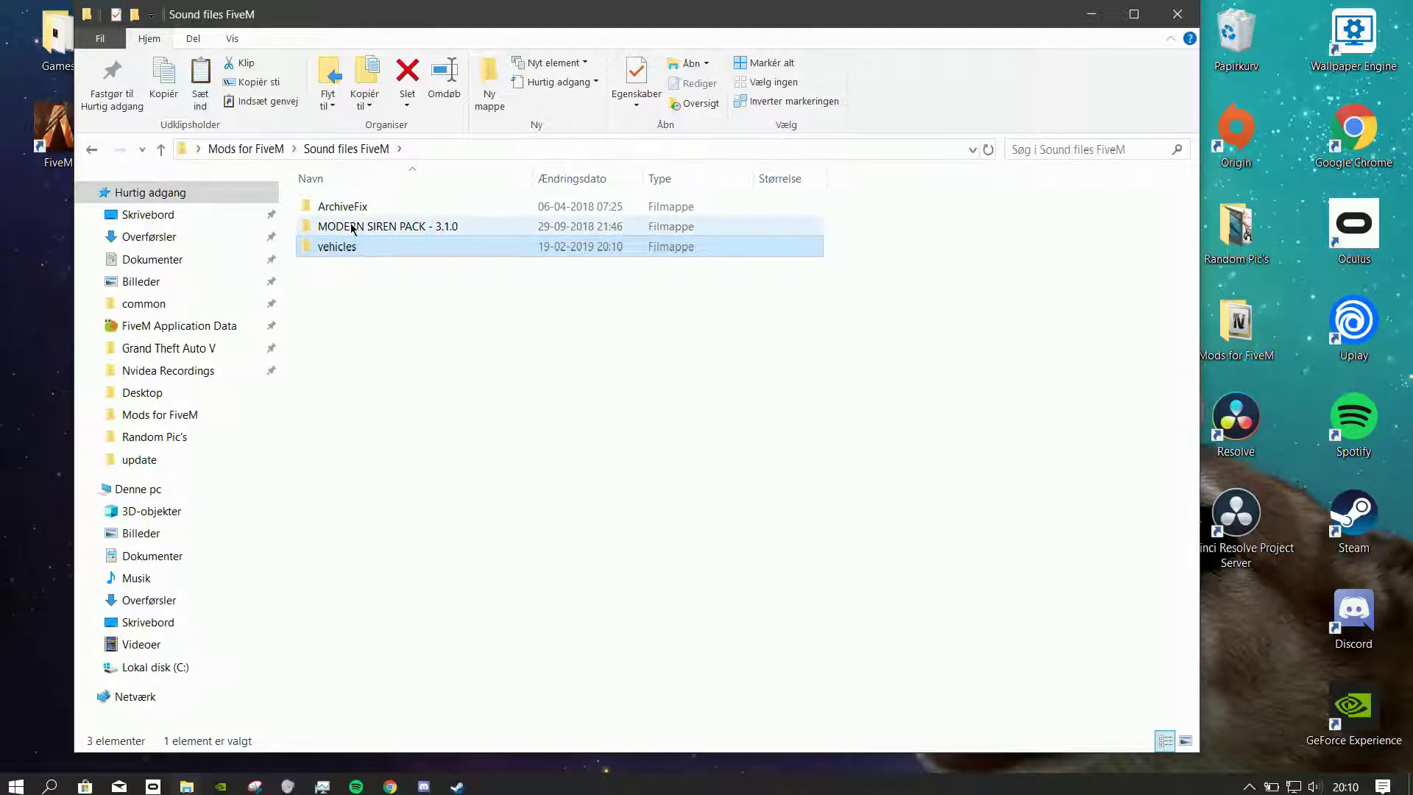
Copy the vehicles OAC file from MODERN SIREN PACK - 3.1.0 into Sound files FiveM
{"action": "left_click", "coordinate": [351, 228]}
{"action": "double_click", "coordinate": [351, 227]}
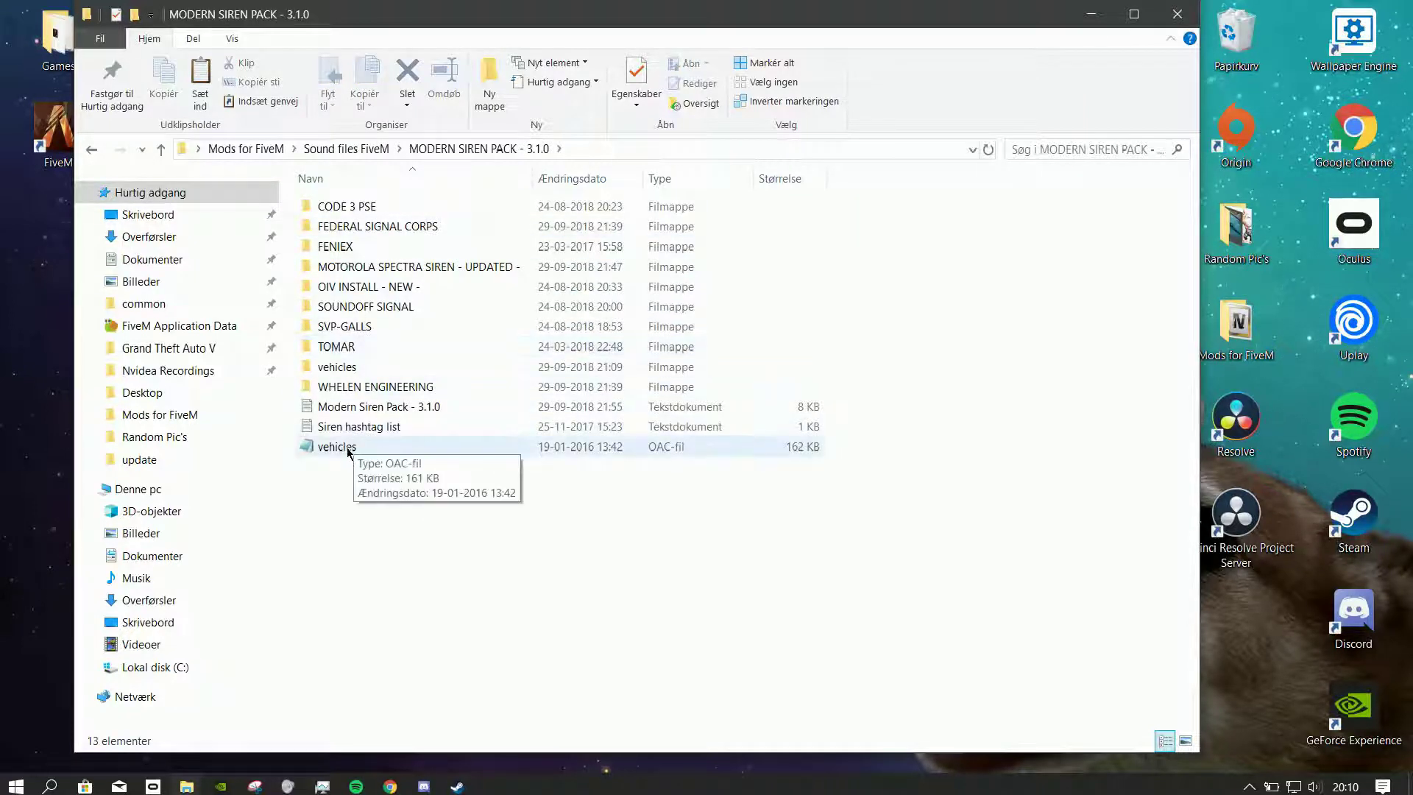
{"action": "right_click", "coordinate": [349, 451]}
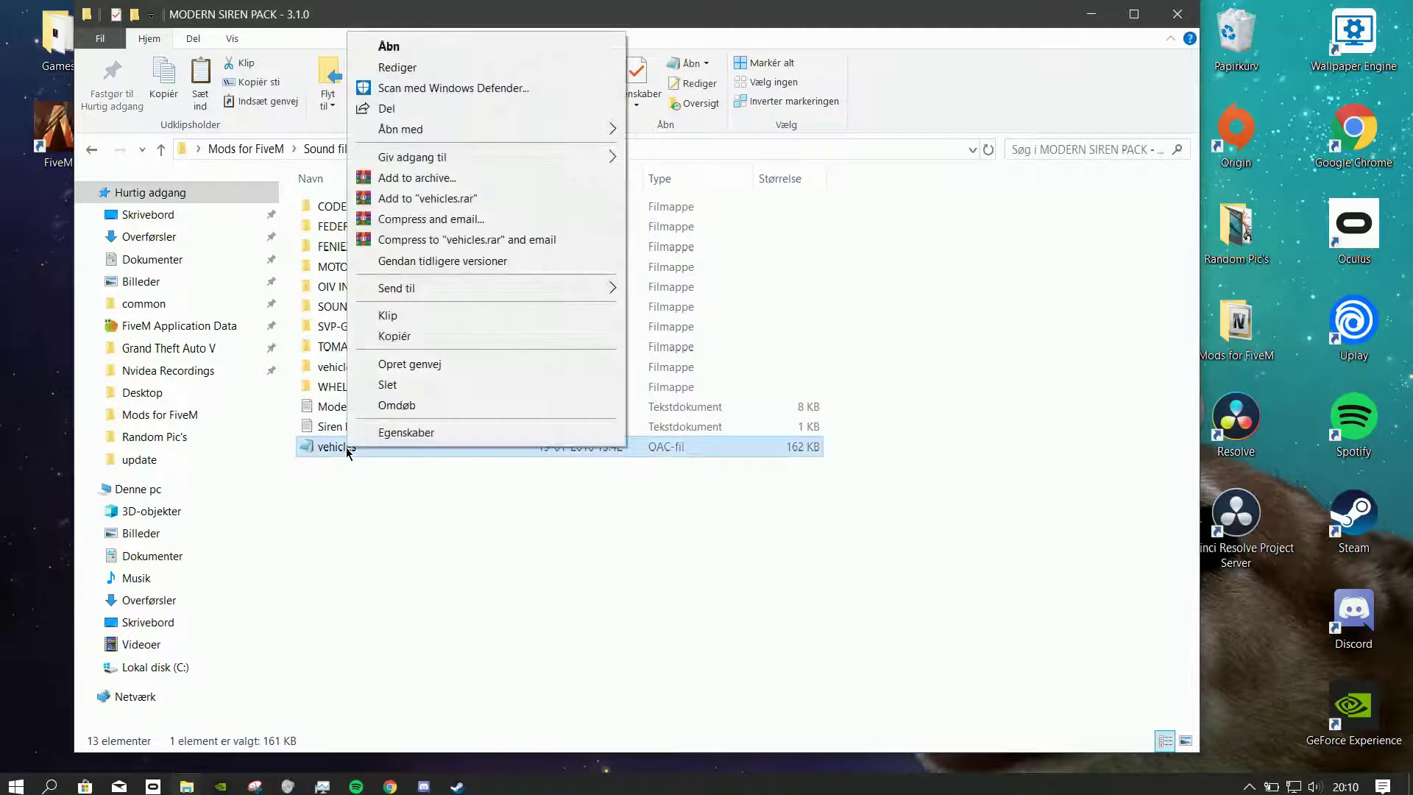
{"action": "left_click", "coordinate": [387, 337]}
{"action": "key", "text": "BackSpace"}
{"action": "left_click", "coordinate": [366, 284]}
{"action": "right_click", "coordinate": [366, 282]}
{"action": "mouse_move", "coordinate": [416, 448]}
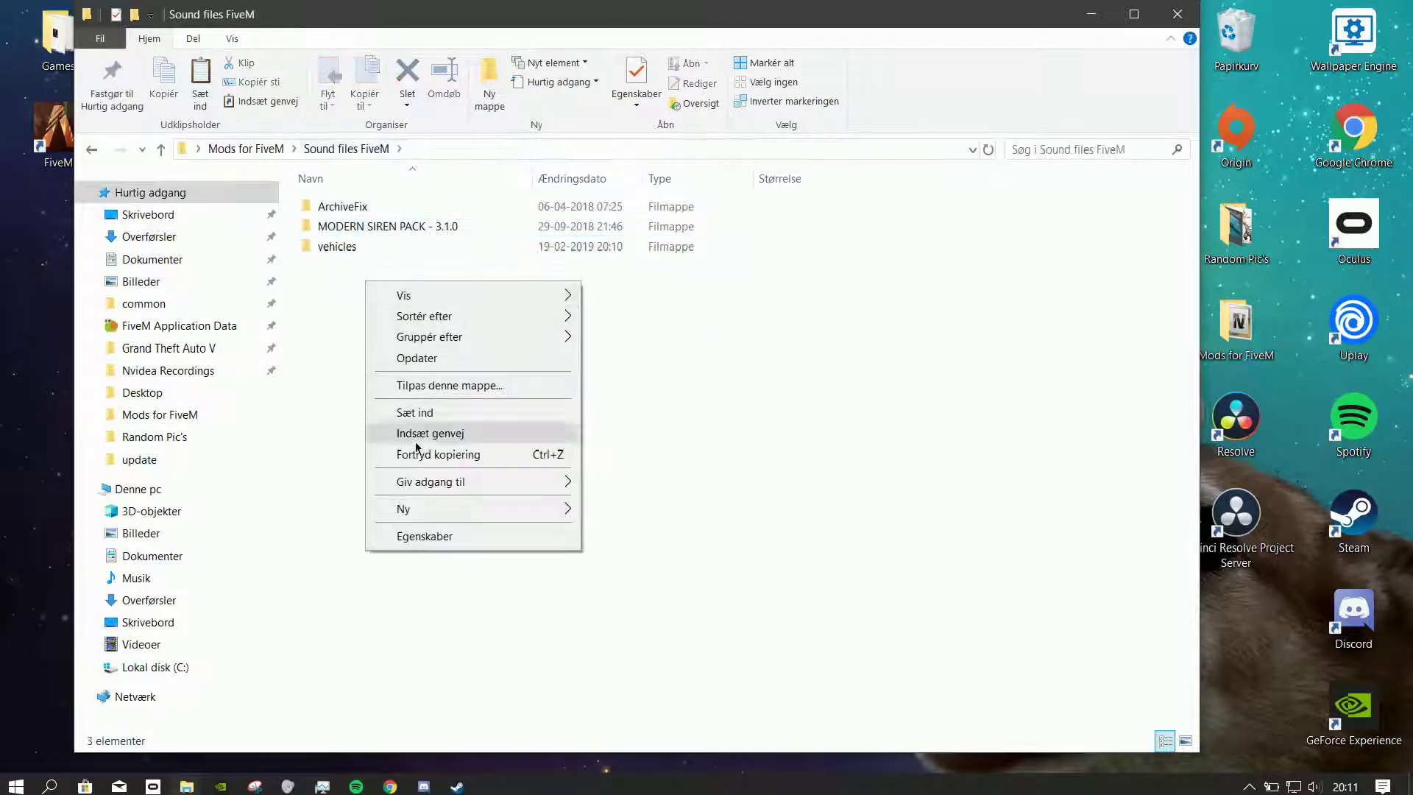
{"action": "left_click", "coordinate": [419, 412]}
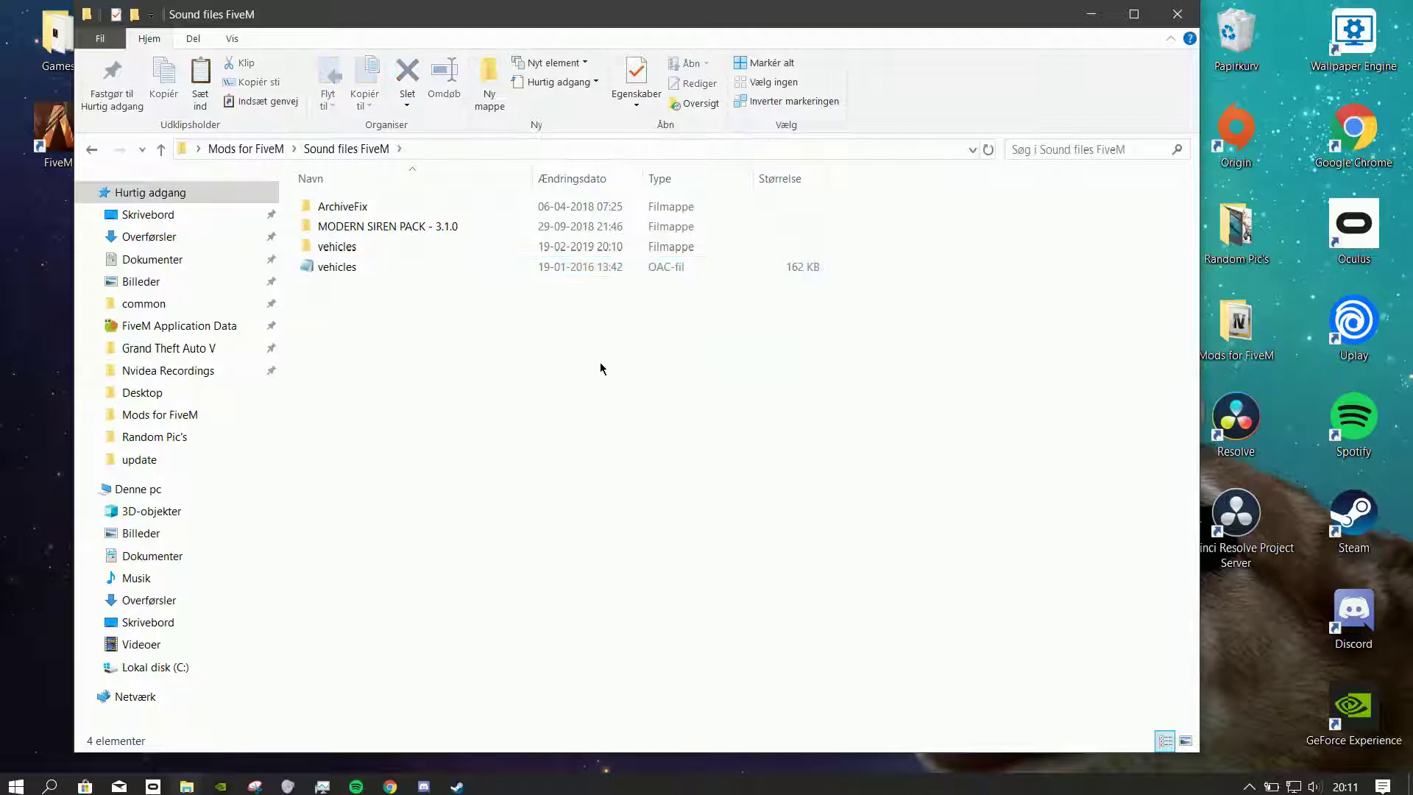
{"action": "left_click_drag", "start_coordinate": [600, 368], "coordinate": [388, 256]}
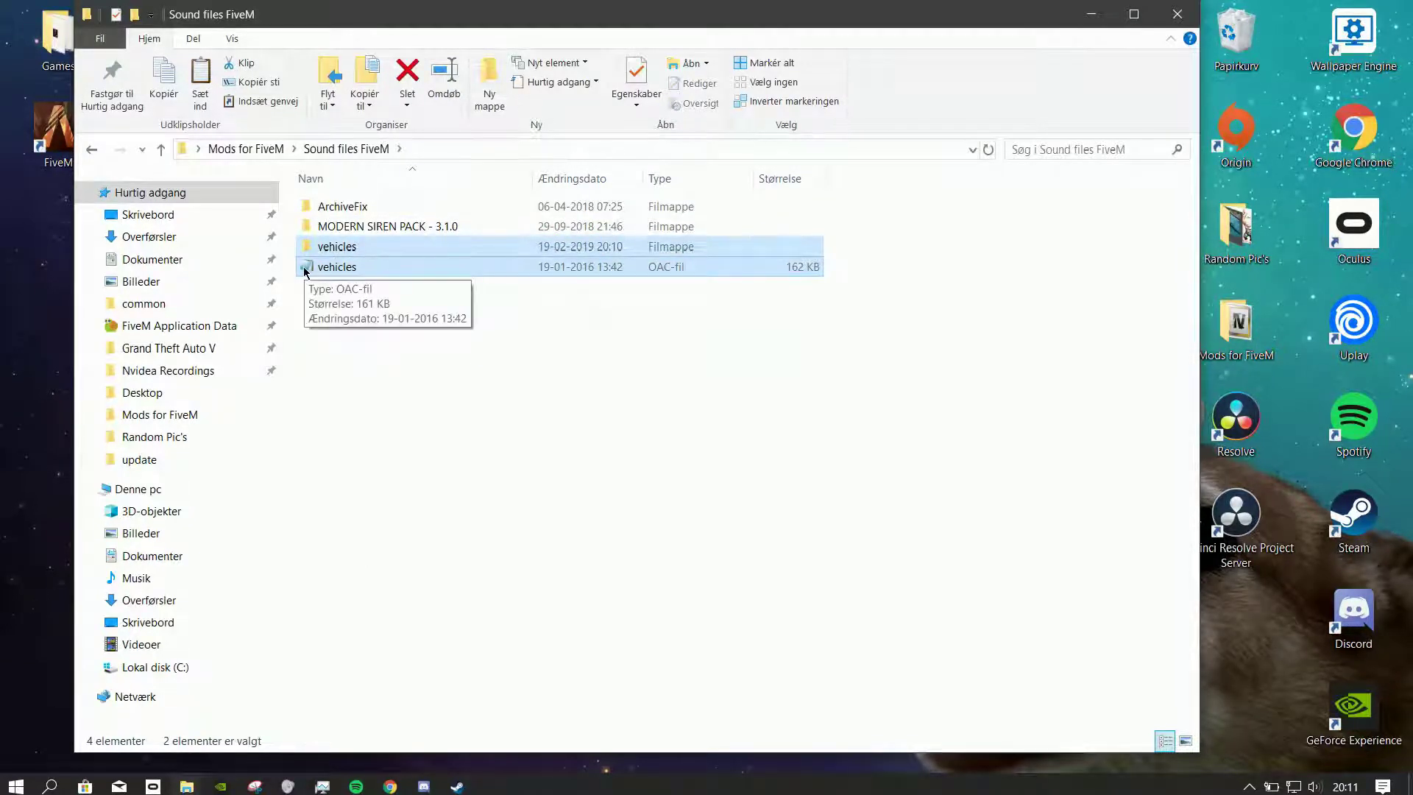
{"action": "left_click", "coordinate": [343, 325]}
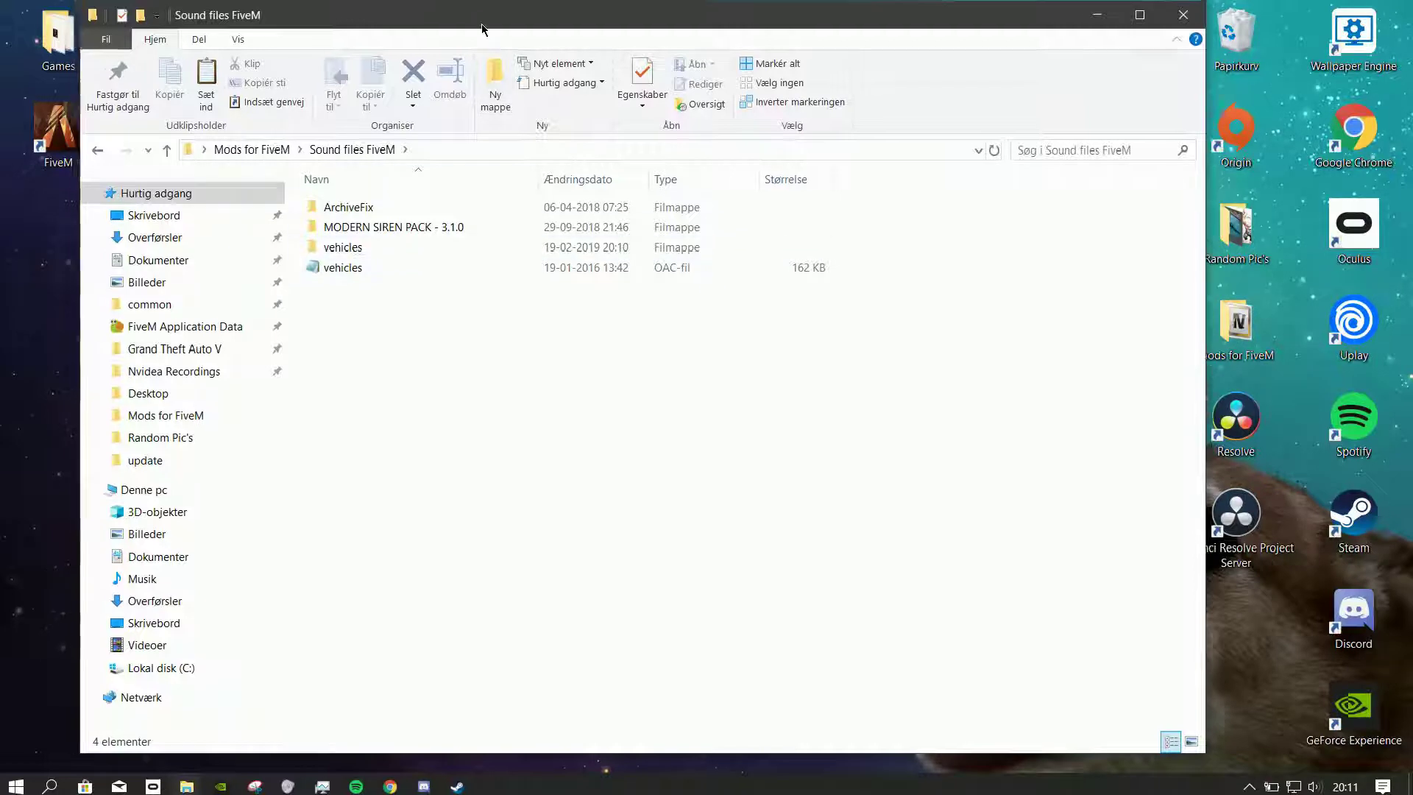
Launch OpenIV from the Mods for FiveM desktop folder and minimise that folder's window, leaving Sound files FiveM open
{"action": "left_click_drag", "start_coordinate": [474, 23], "coordinate": [465, 22]}
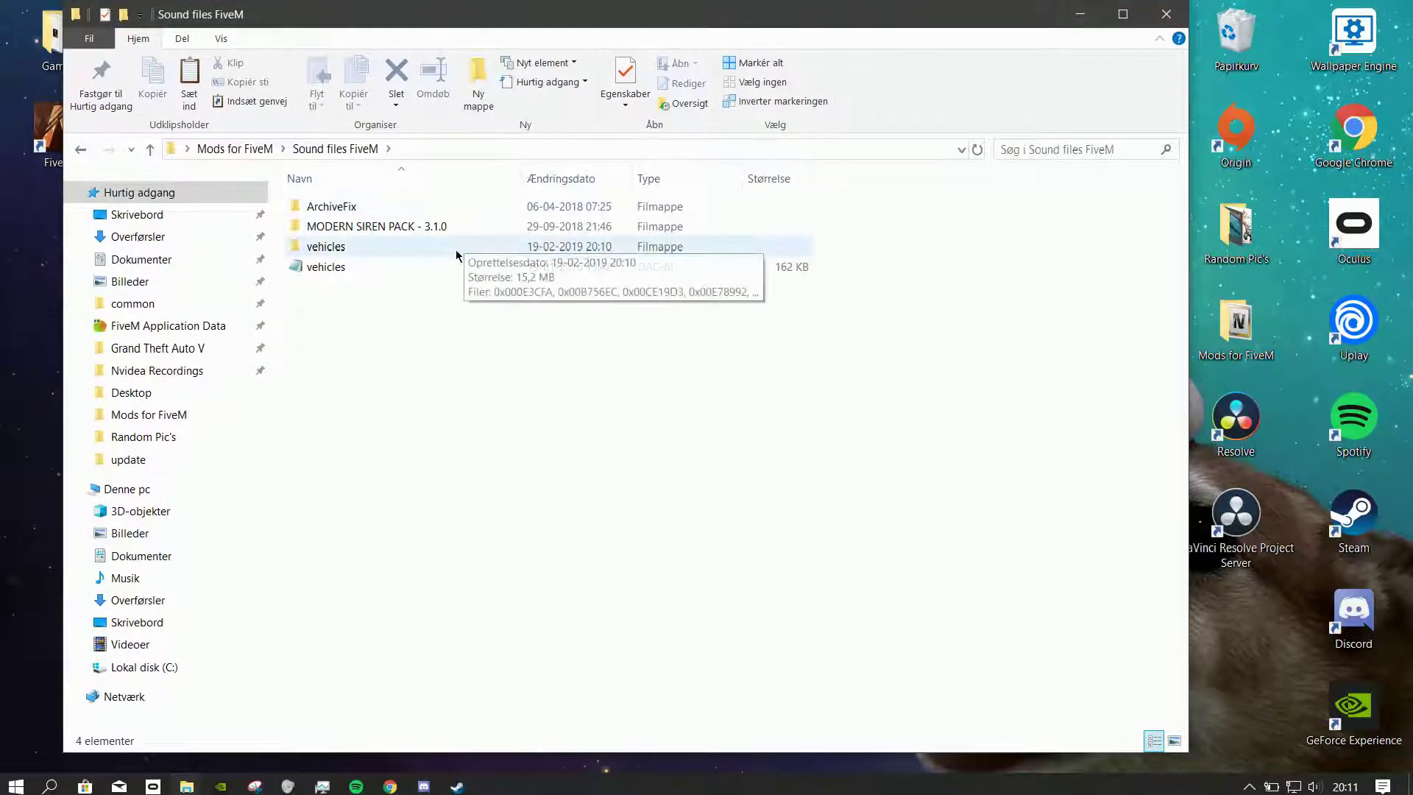
{"action": "left_click_drag", "start_coordinate": [419, 22], "coordinate": [381, 22]}
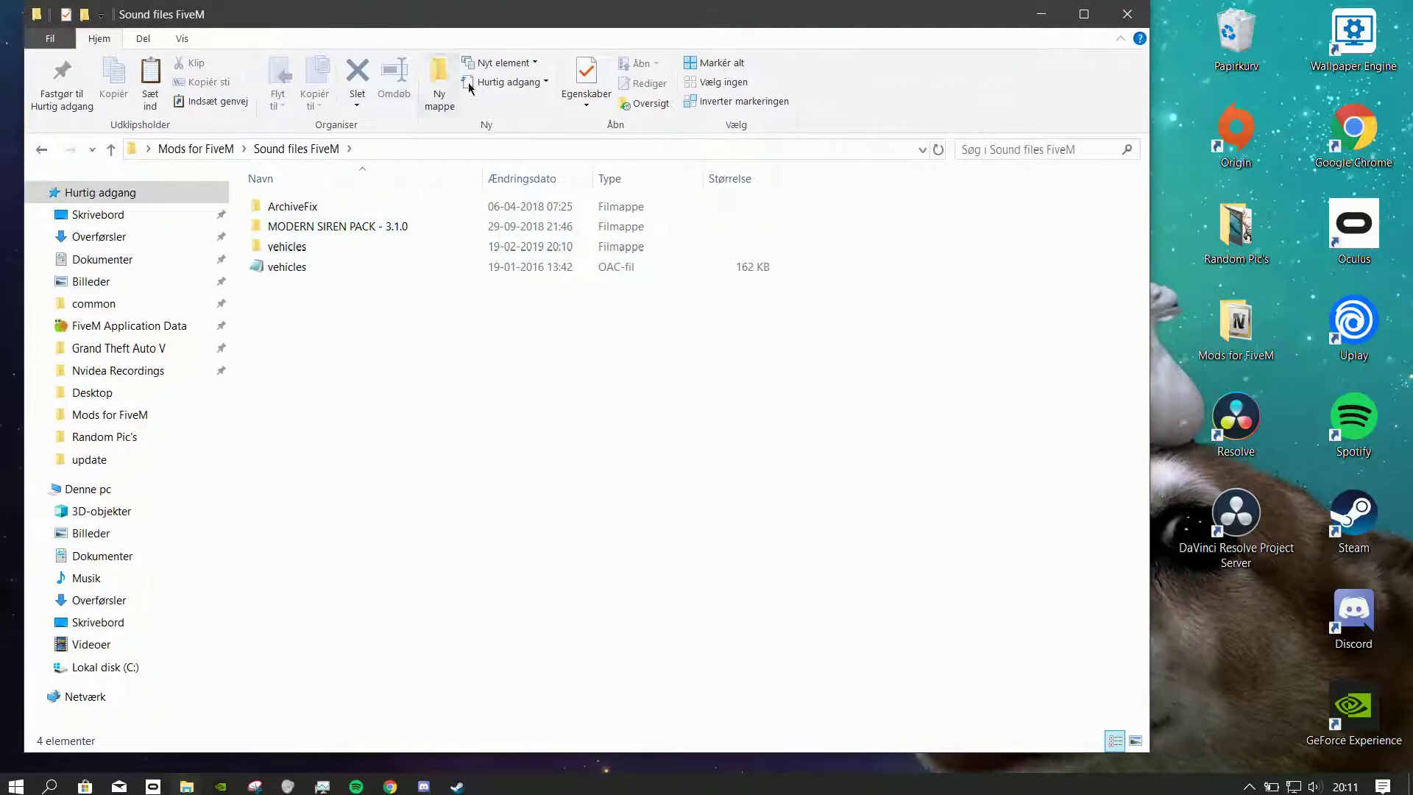
{"action": "double_click", "coordinate": [1236, 332]}
{"action": "left_click_drag", "start_coordinate": [736, 14], "coordinate": [1396, 28]}
{"action": "left_click", "coordinate": [946, 301]}
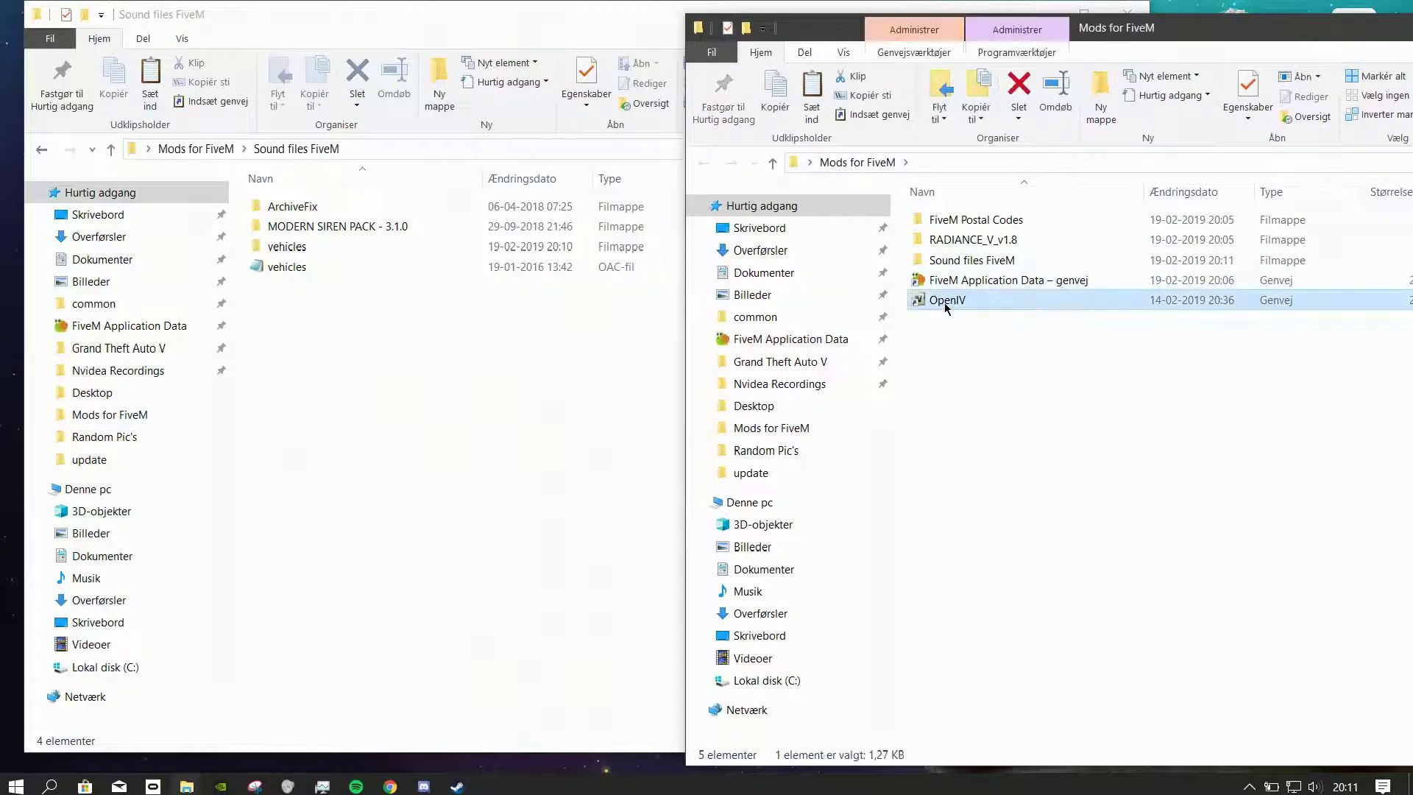
{"action": "left_click_drag", "start_coordinate": [1131, 33], "coordinate": [521, 19]}
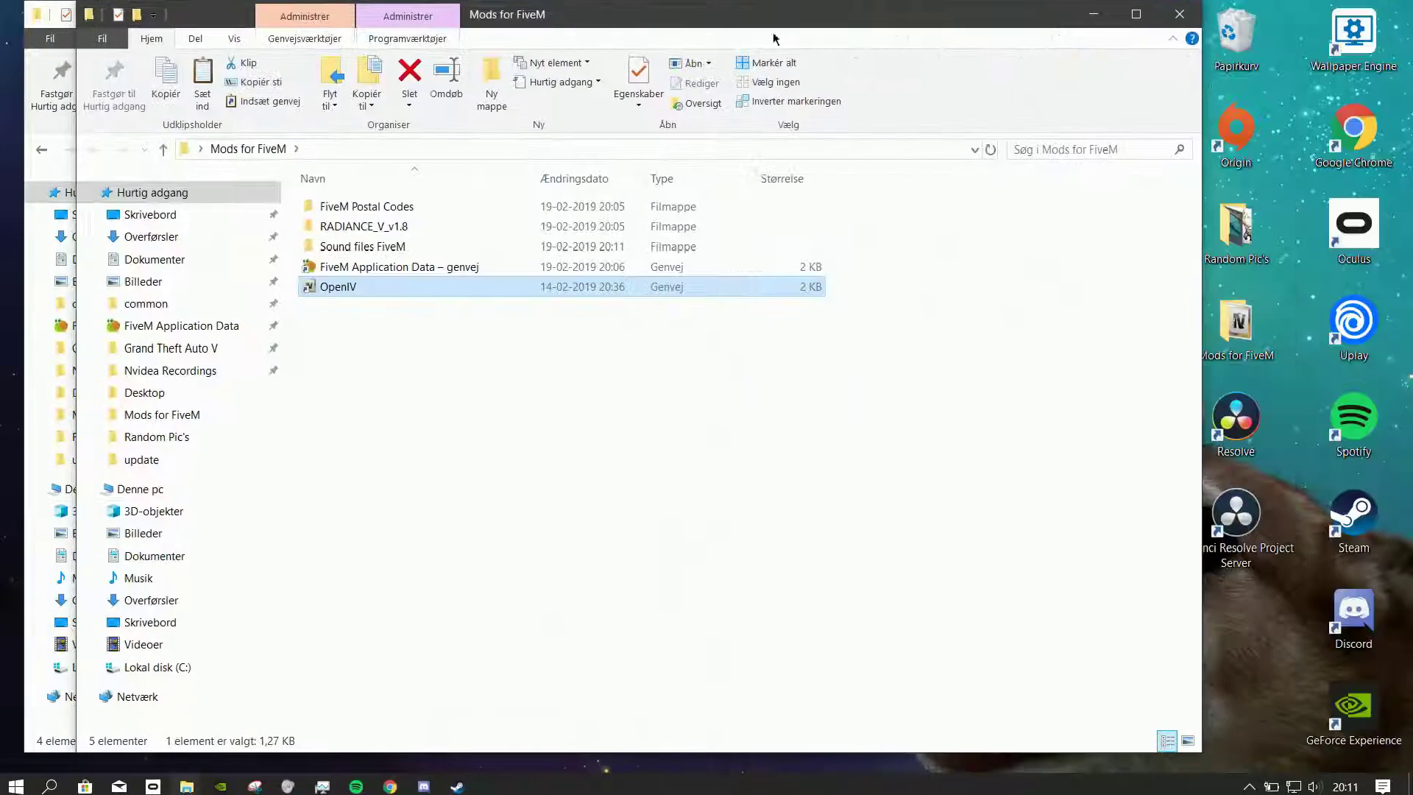
{"action": "left_click", "coordinate": [1091, 20]}
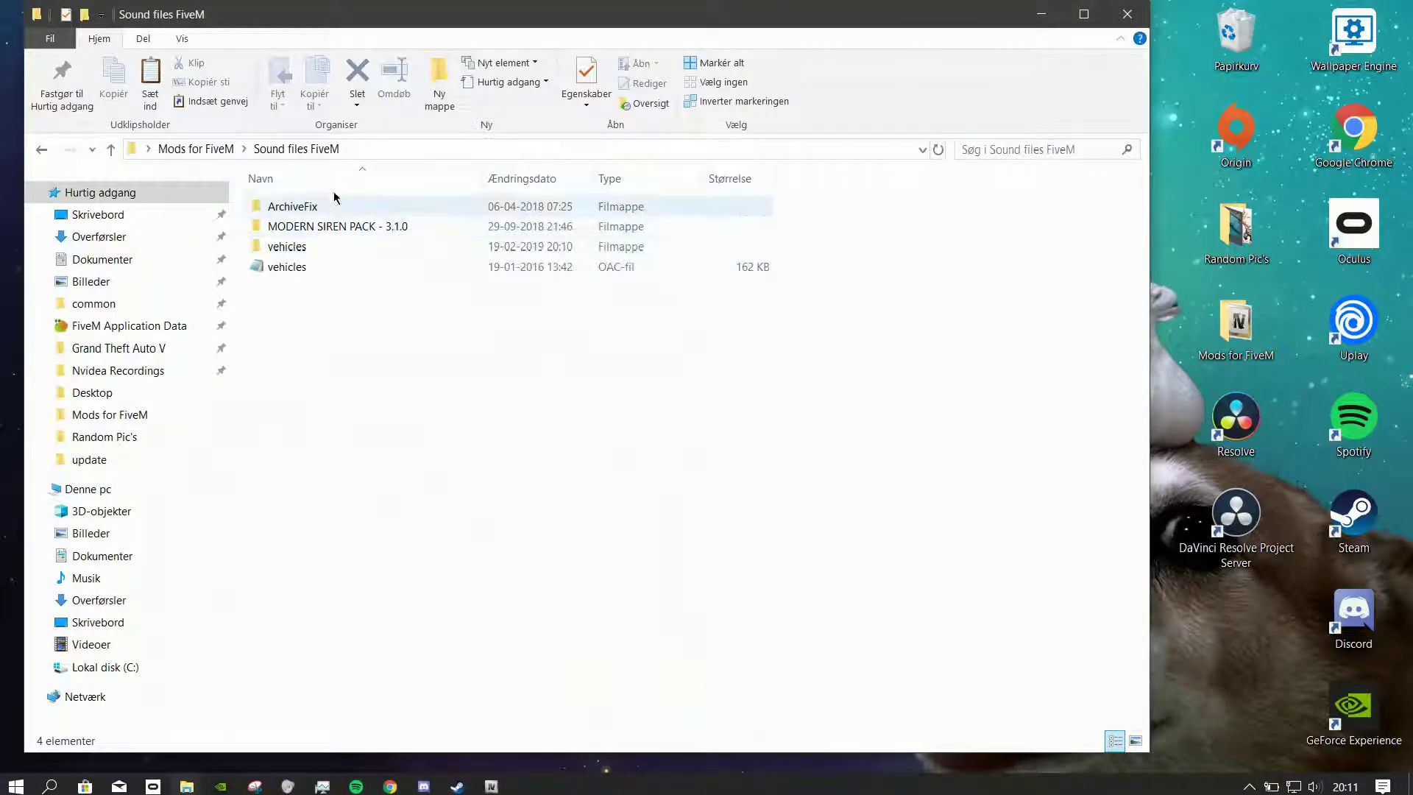
Move the Sound files FiveM window aside and load the Windows version of Grand Theft Auto V in OpenIV
{"action": "left_click_drag", "start_coordinate": [541, 23], "coordinate": [1235, 40]}
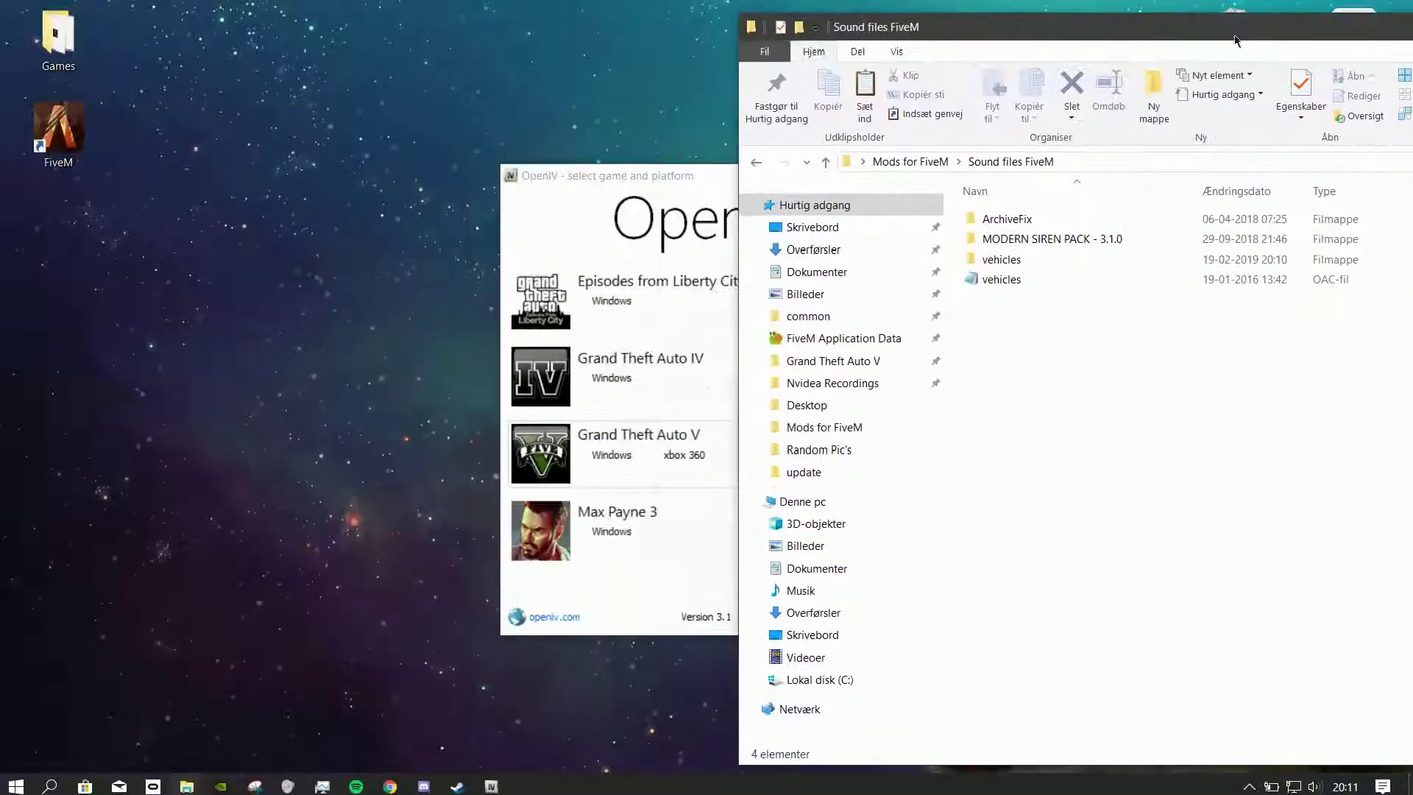
{"action": "left_click", "coordinate": [618, 455]}
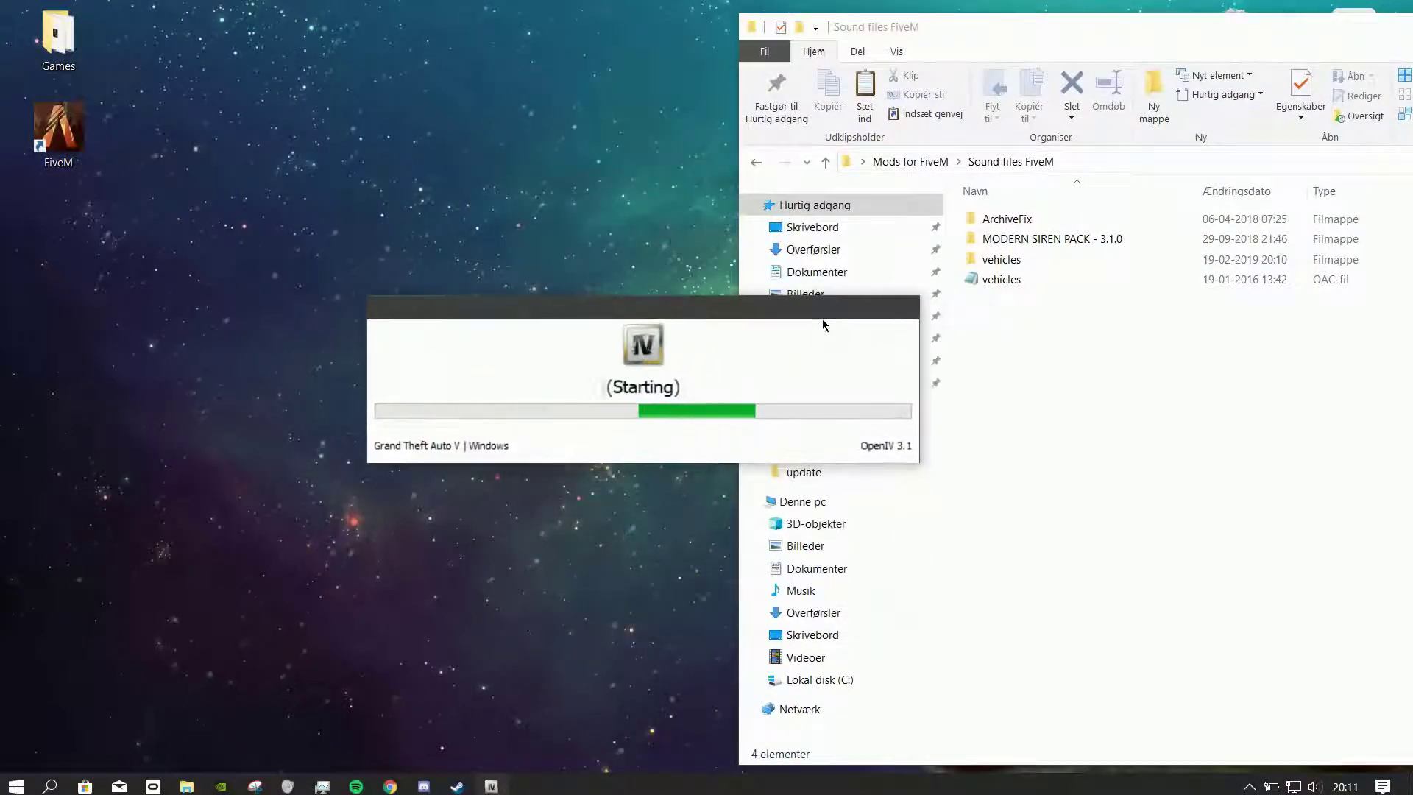
{"action": "left_click", "coordinate": [1106, 390]}
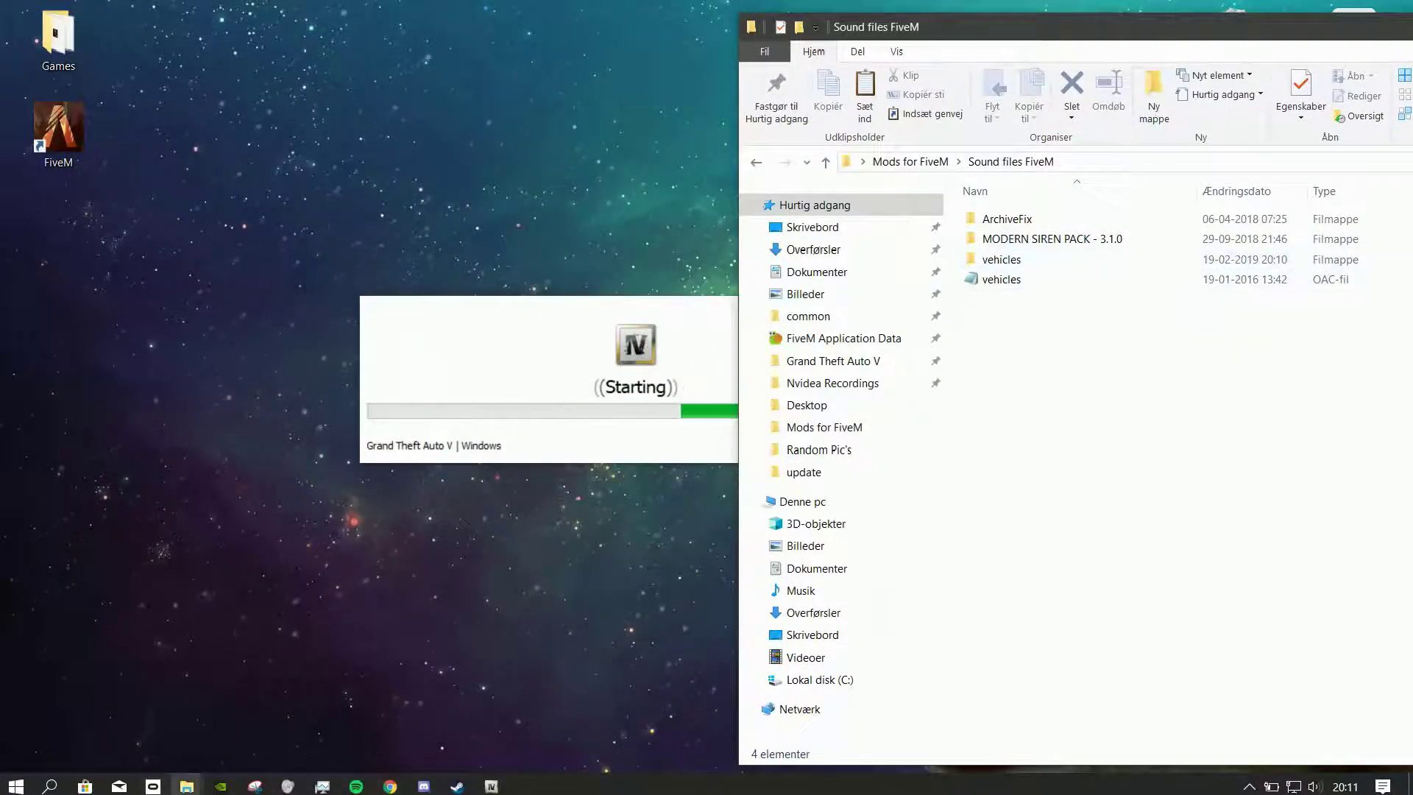
Bring back the Federal Signal Unitrol Touchmaster Delta folder window and open the vehicles folder from Sound files FiveM beside it
{"action": "mouse_move", "coordinate": [187, 784]}
{"action": "left_click", "coordinate": [122, 695]}
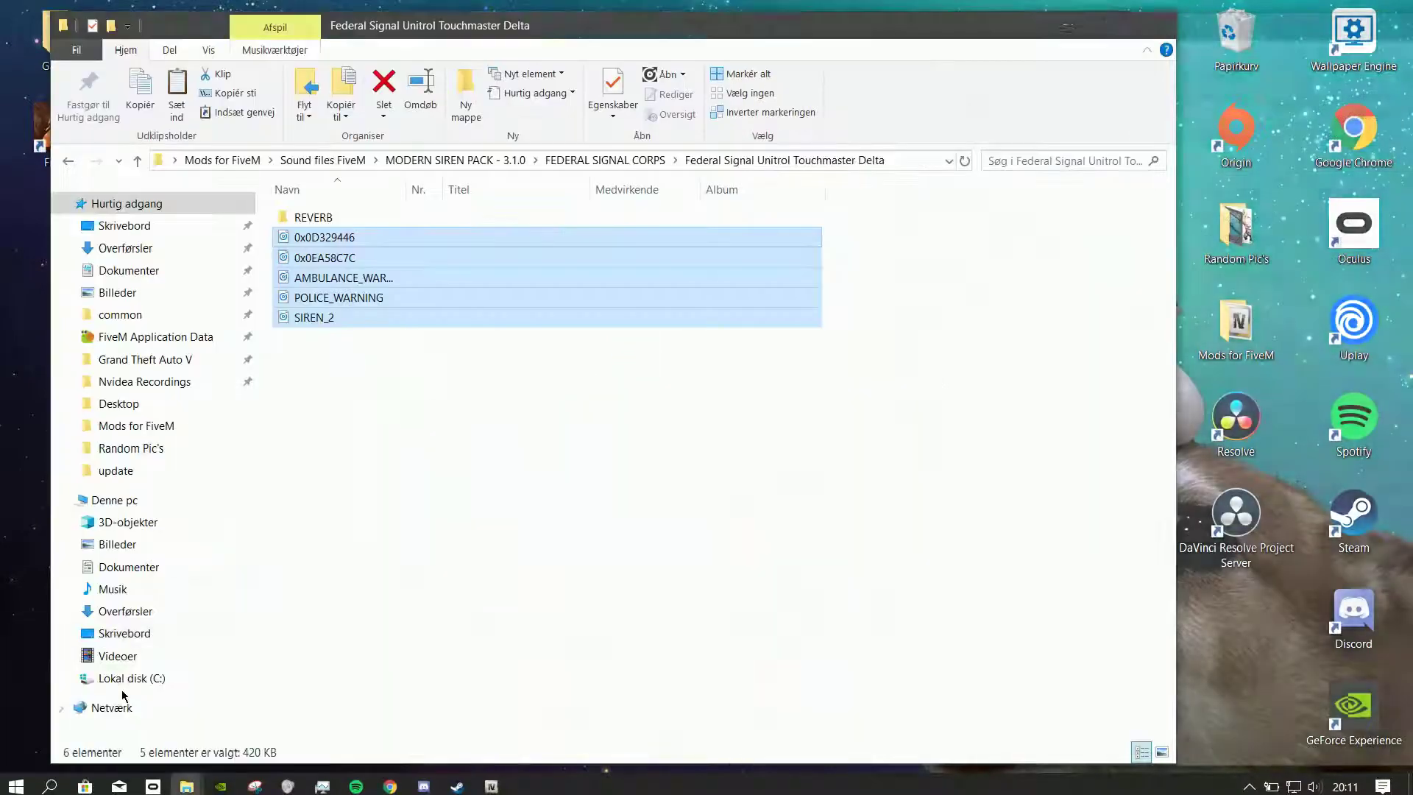
{"action": "left_click_drag", "start_coordinate": [576, 13], "coordinate": [457, 2]}
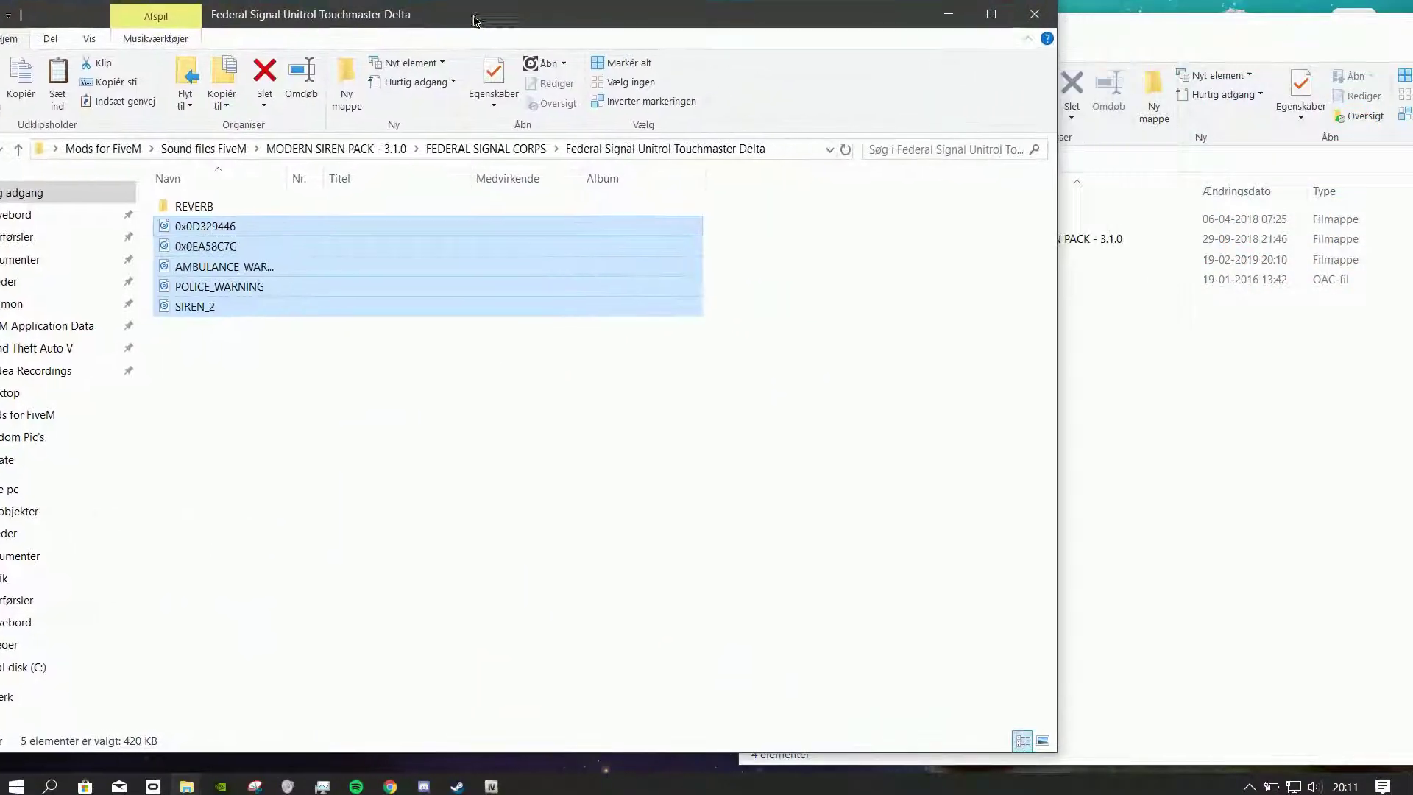
{"action": "left_click", "coordinate": [1214, 383]}
{"action": "double_click", "coordinate": [982, 261]}
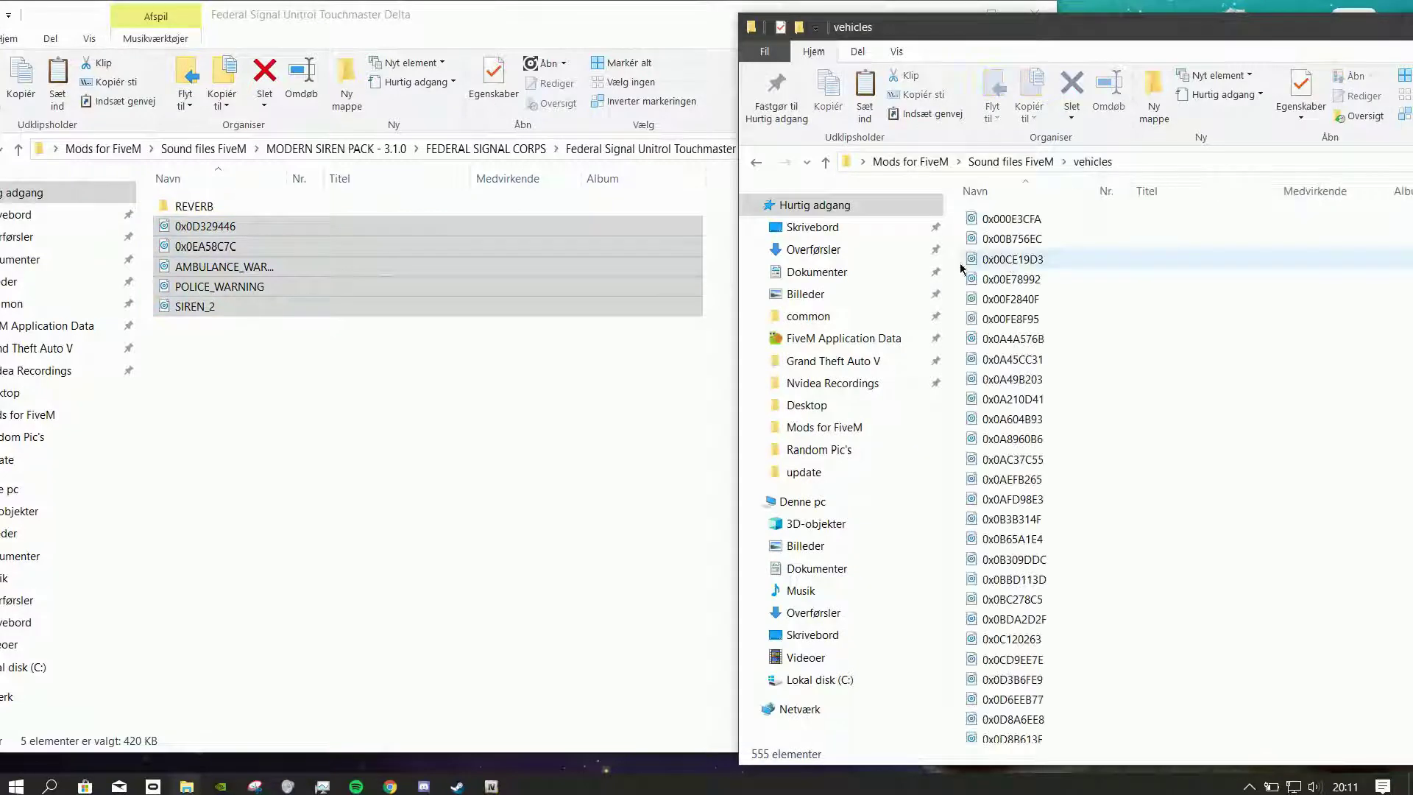
Move the five selected siren files into the vehicles folder, replacing the same-named files, and undo that move
{"action": "left_click_drag", "start_coordinate": [309, 389], "coordinate": [1233, 371]}
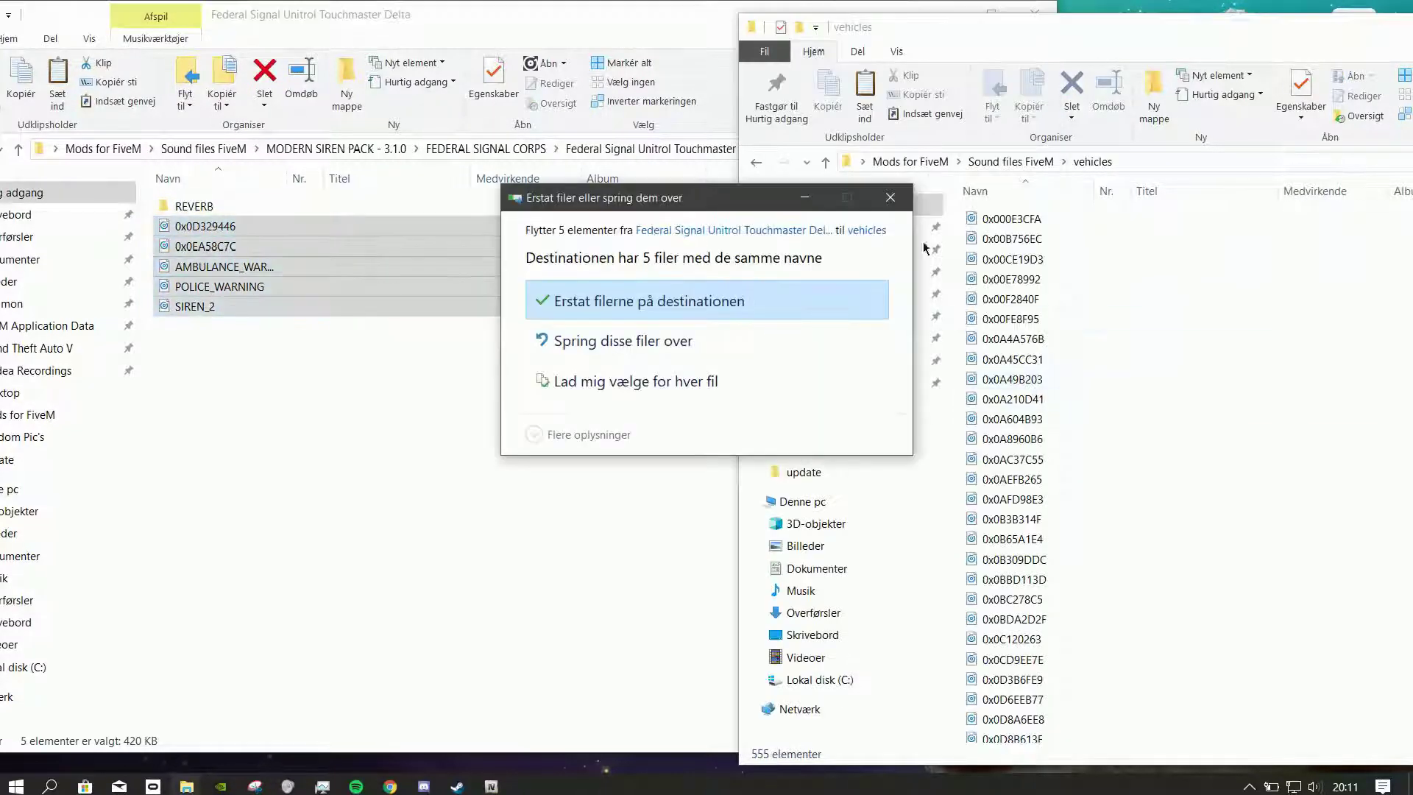
{"action": "left_click", "coordinate": [664, 303]}
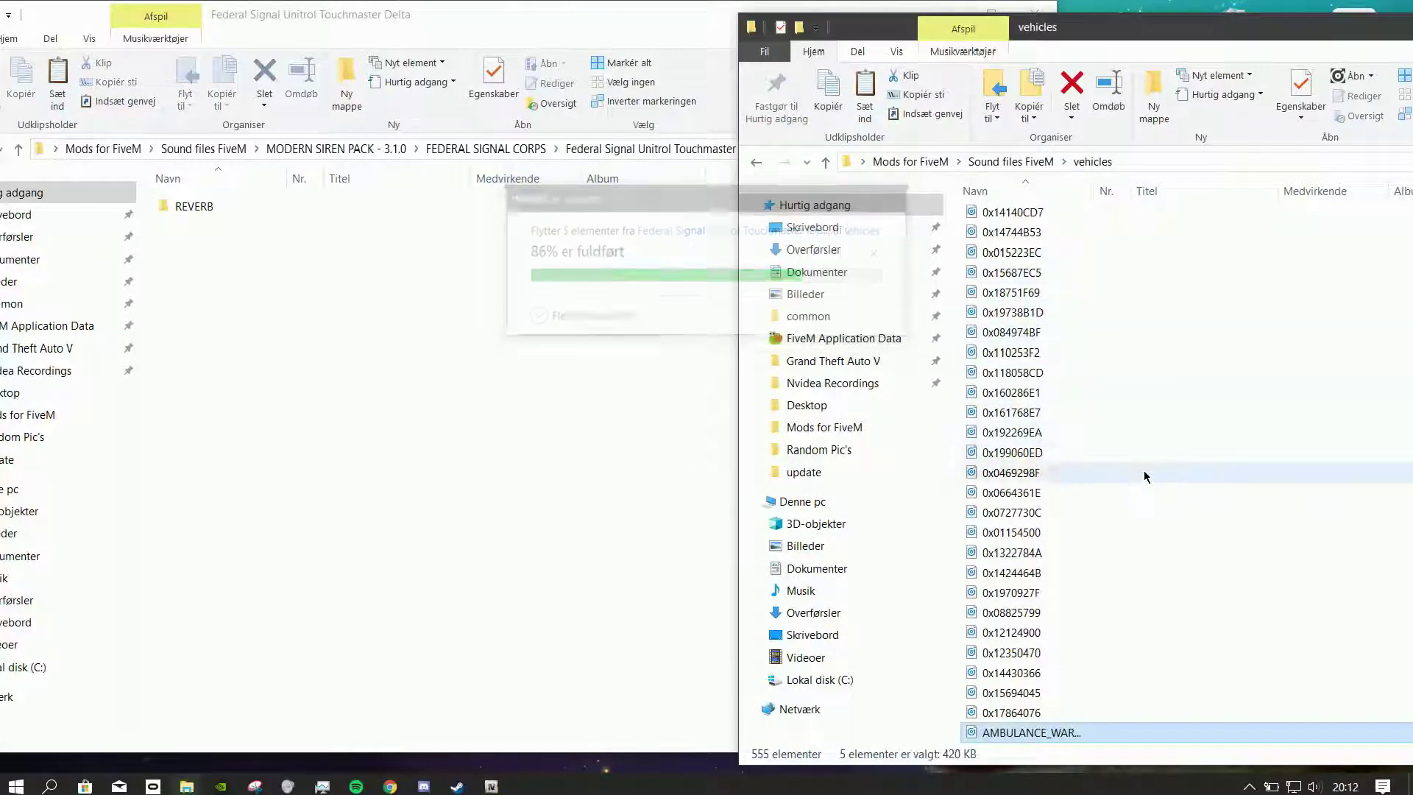
{"action": "left_click", "coordinate": [523, 457]}
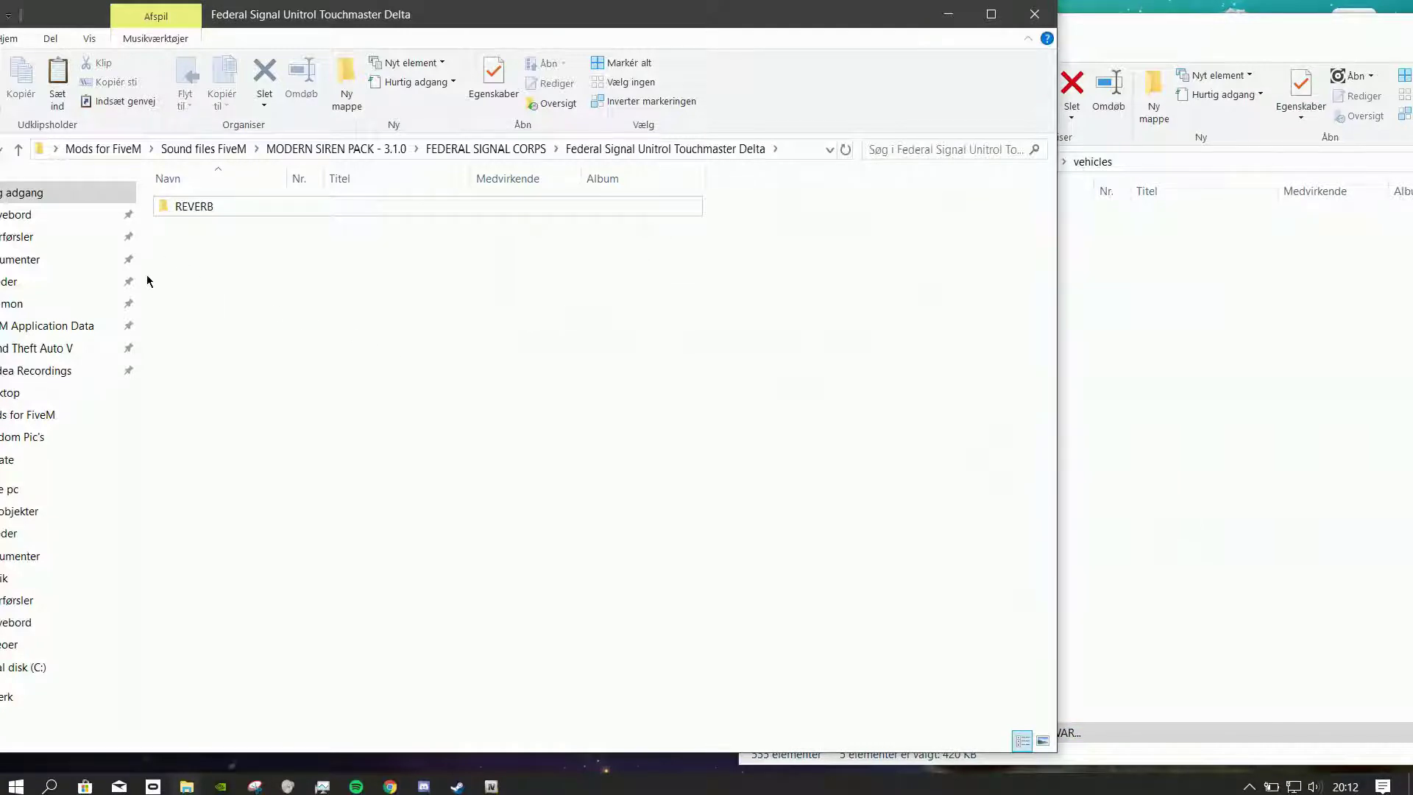
{"action": "key", "text": "ctrl+z"}
Copy the five siren files from Federal Signal Unitrol Touchmaster Delta, without the REVERB folder, into the vehicles folder
{"action": "left_click_drag", "start_coordinate": [414, 387], "coordinate": [234, 233]}
{"action": "right_click", "coordinate": [234, 232]}
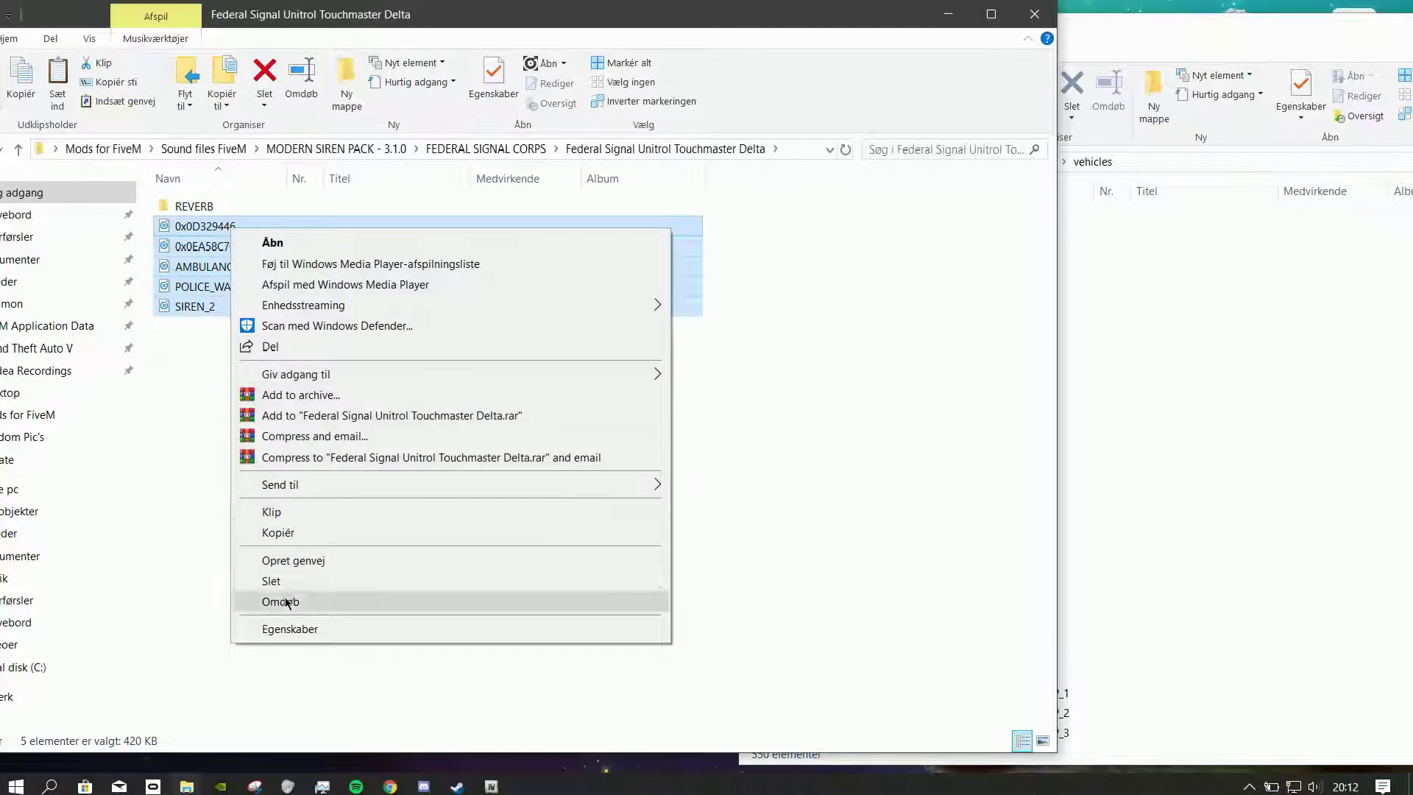
{"action": "left_click", "coordinate": [276, 531]}
{"action": "left_click", "coordinate": [1212, 480]}
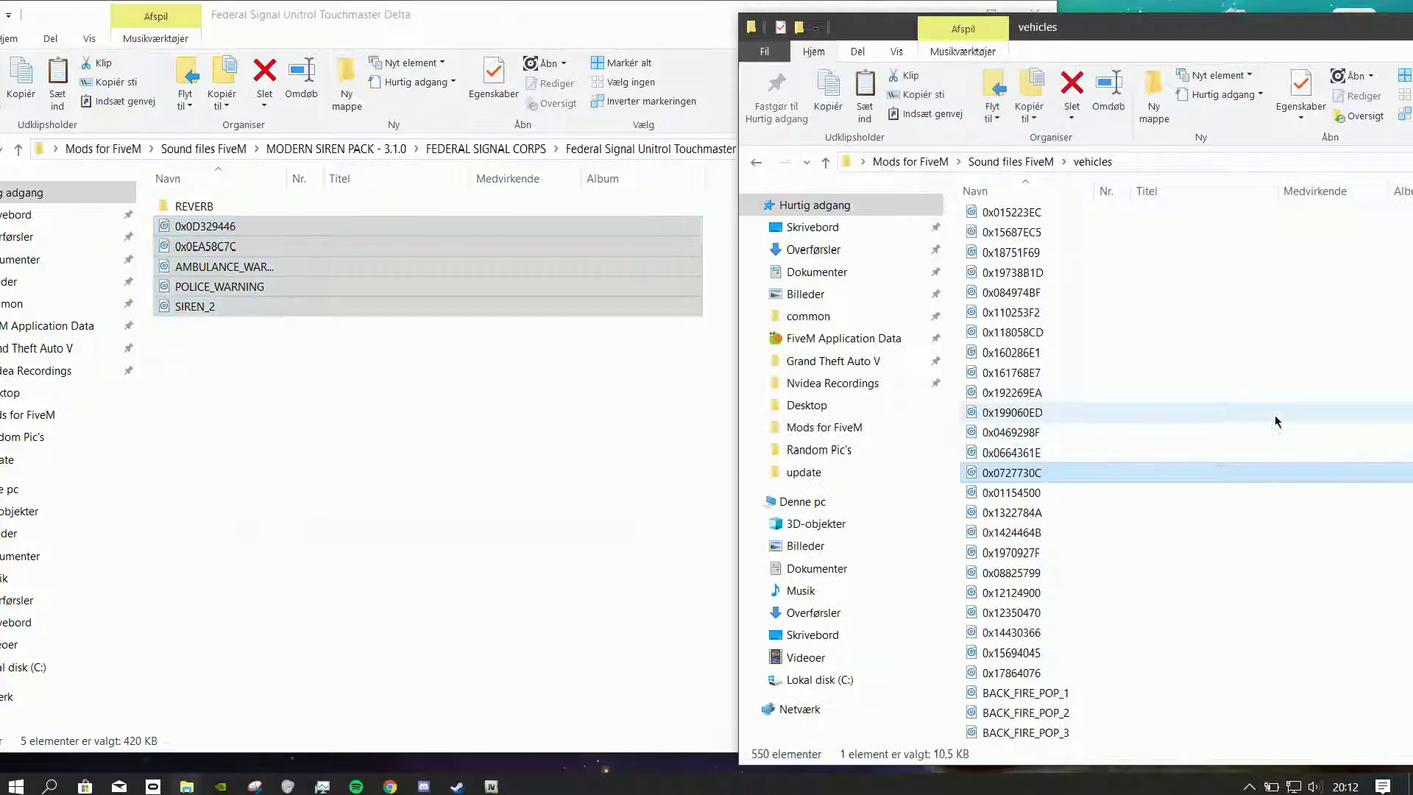
{"action": "left_click_drag", "start_coordinate": [1184, 30], "coordinate": [1042, 16]}
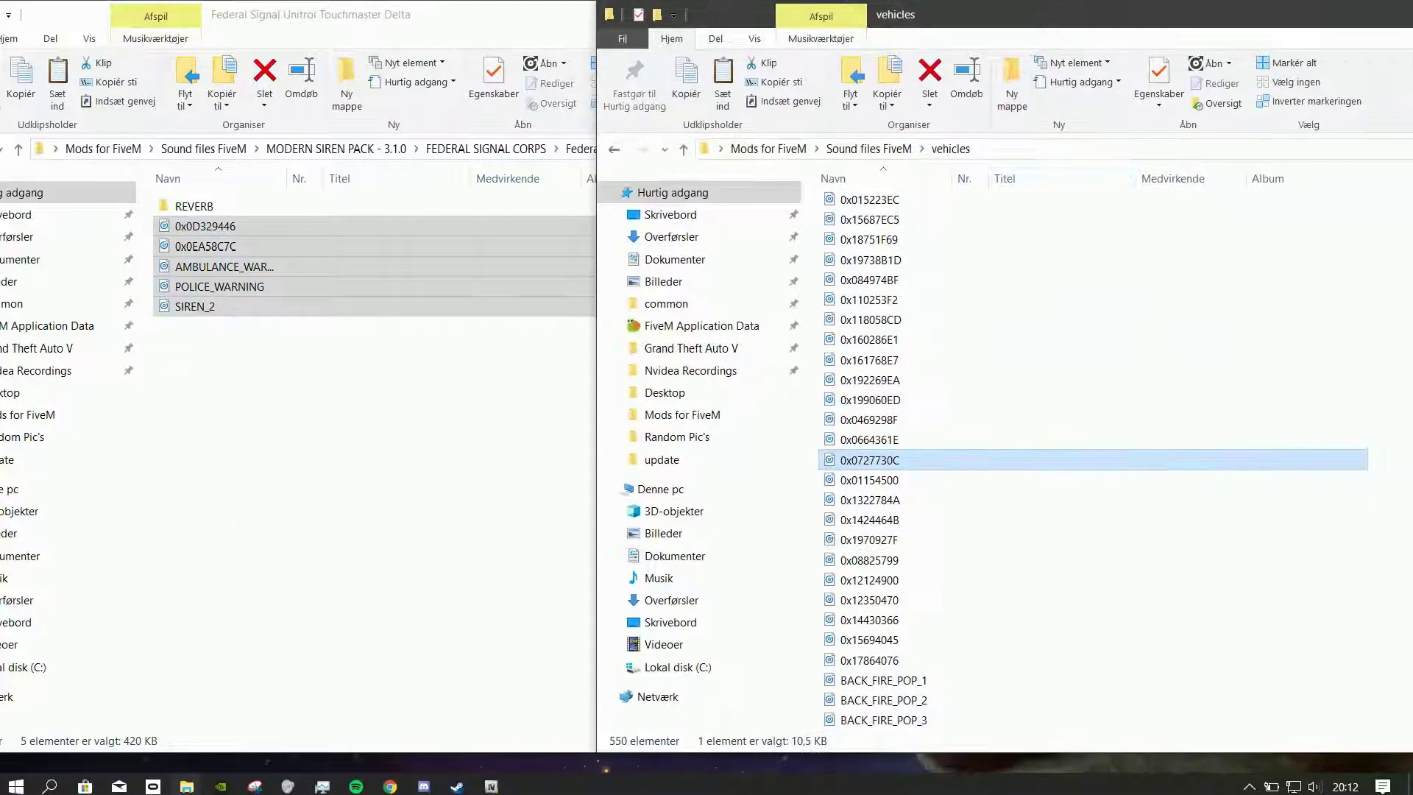
{"action": "right_click", "coordinate": [1388, 297]}
{"action": "left_click", "coordinate": [1237, 410]}
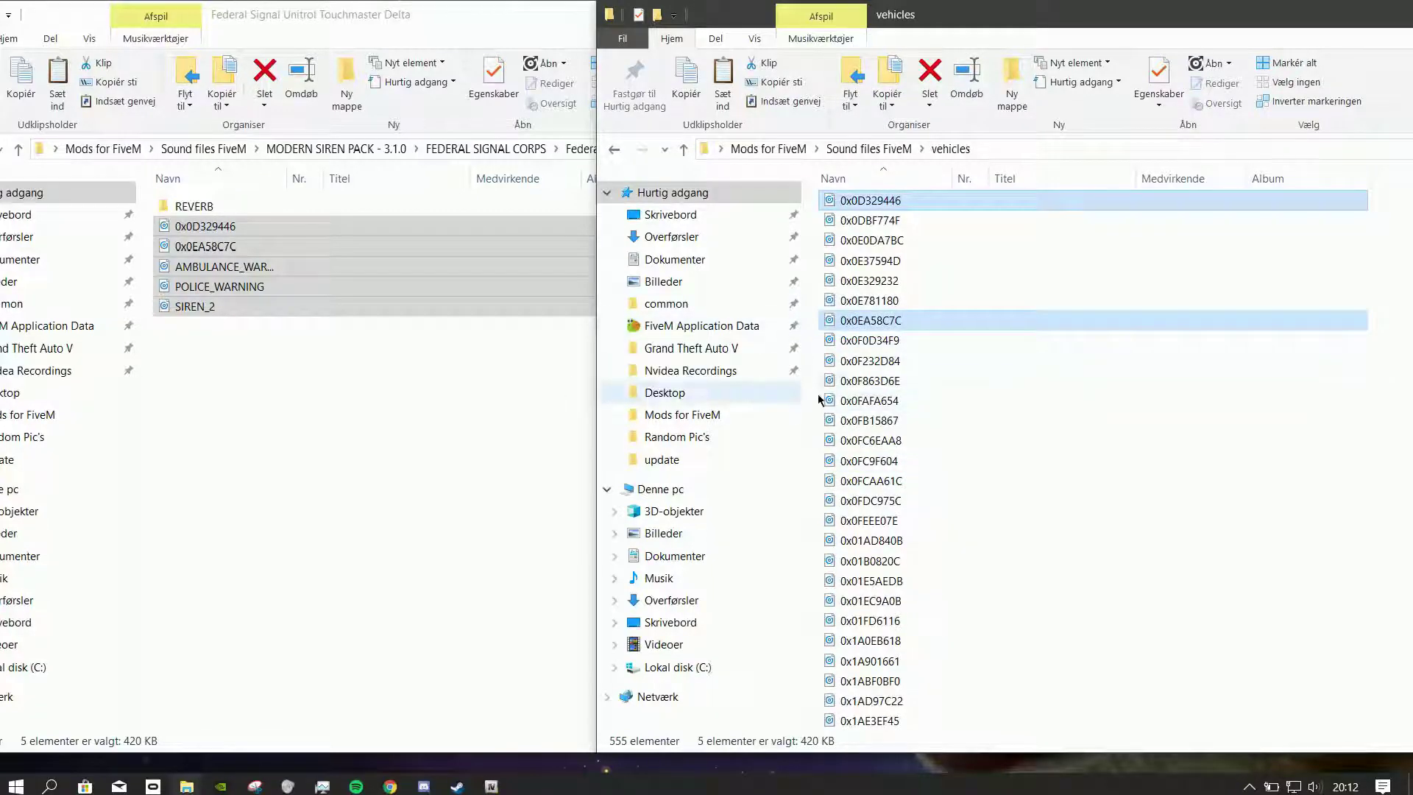
Paste the five copied siren files into the vehicles folder again, replacing the files with the same names
{"action": "scroll", "coordinate": [1019, 394], "scroll_direction": "down", "scroll_amount": 12}
{"action": "scroll", "coordinate": [1019, 393], "scroll_direction": "up", "scroll_amount": 10}
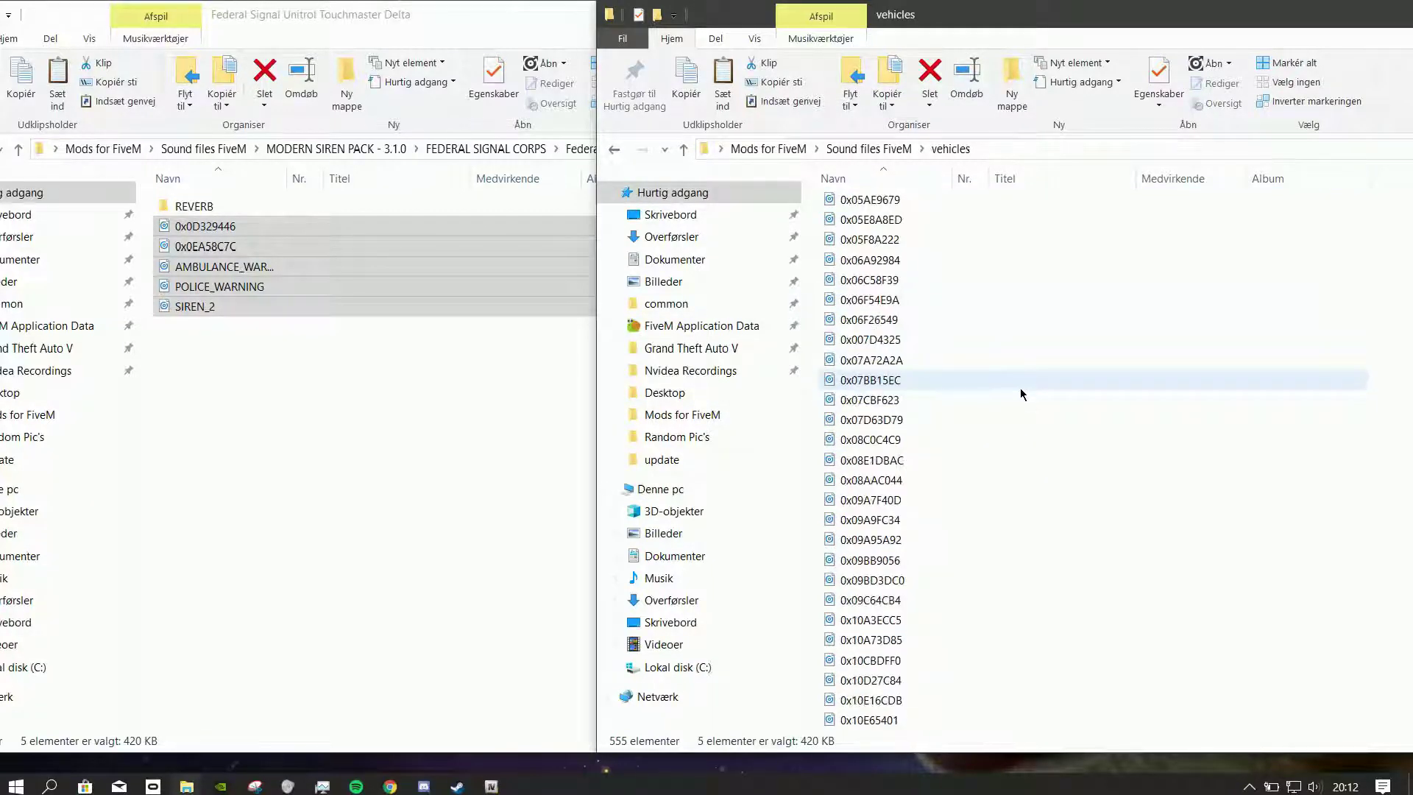
{"action": "scroll", "coordinate": [1019, 406], "scroll_direction": "down", "scroll_amount": 6}
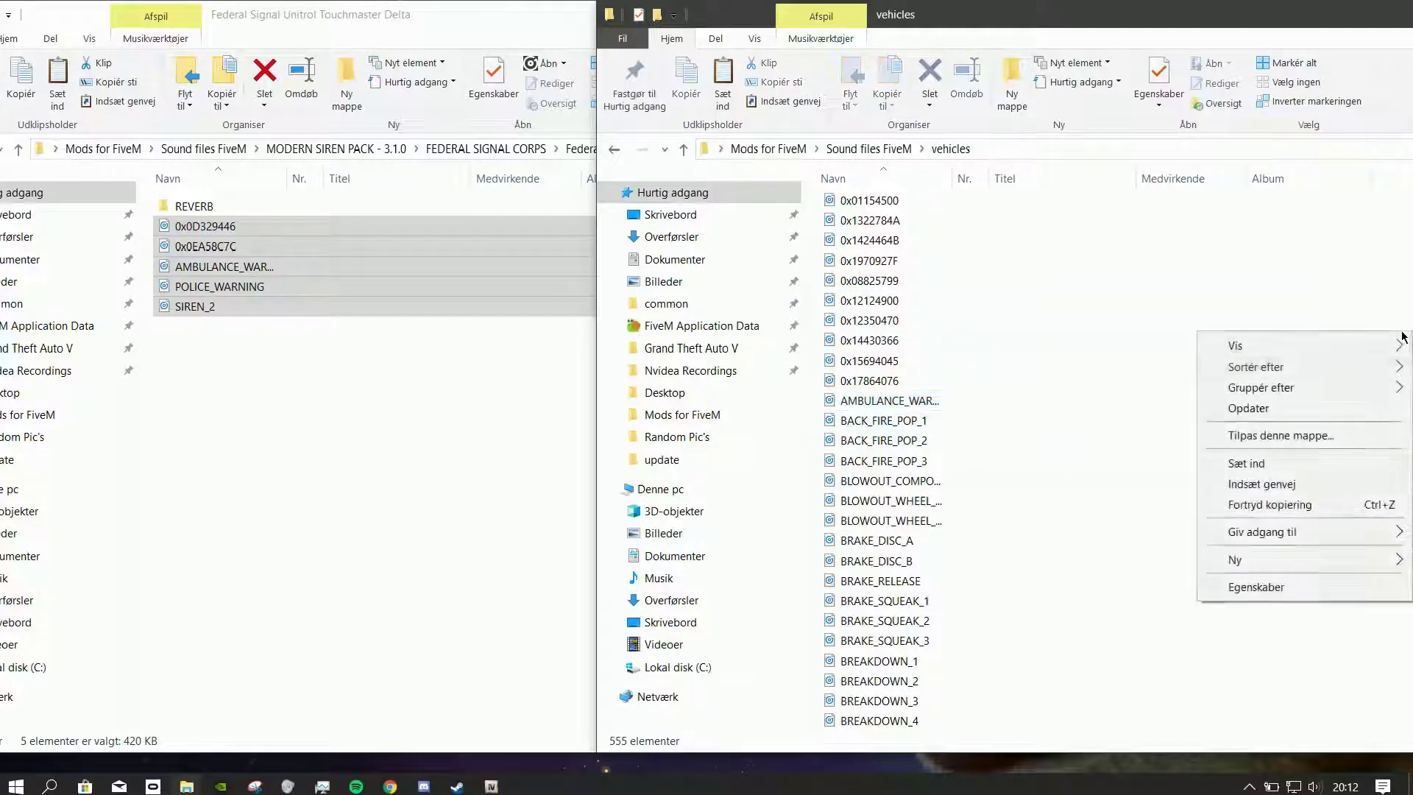
{"action": "right_click", "coordinate": [1403, 332]}
{"action": "left_click", "coordinate": [1281, 464]}
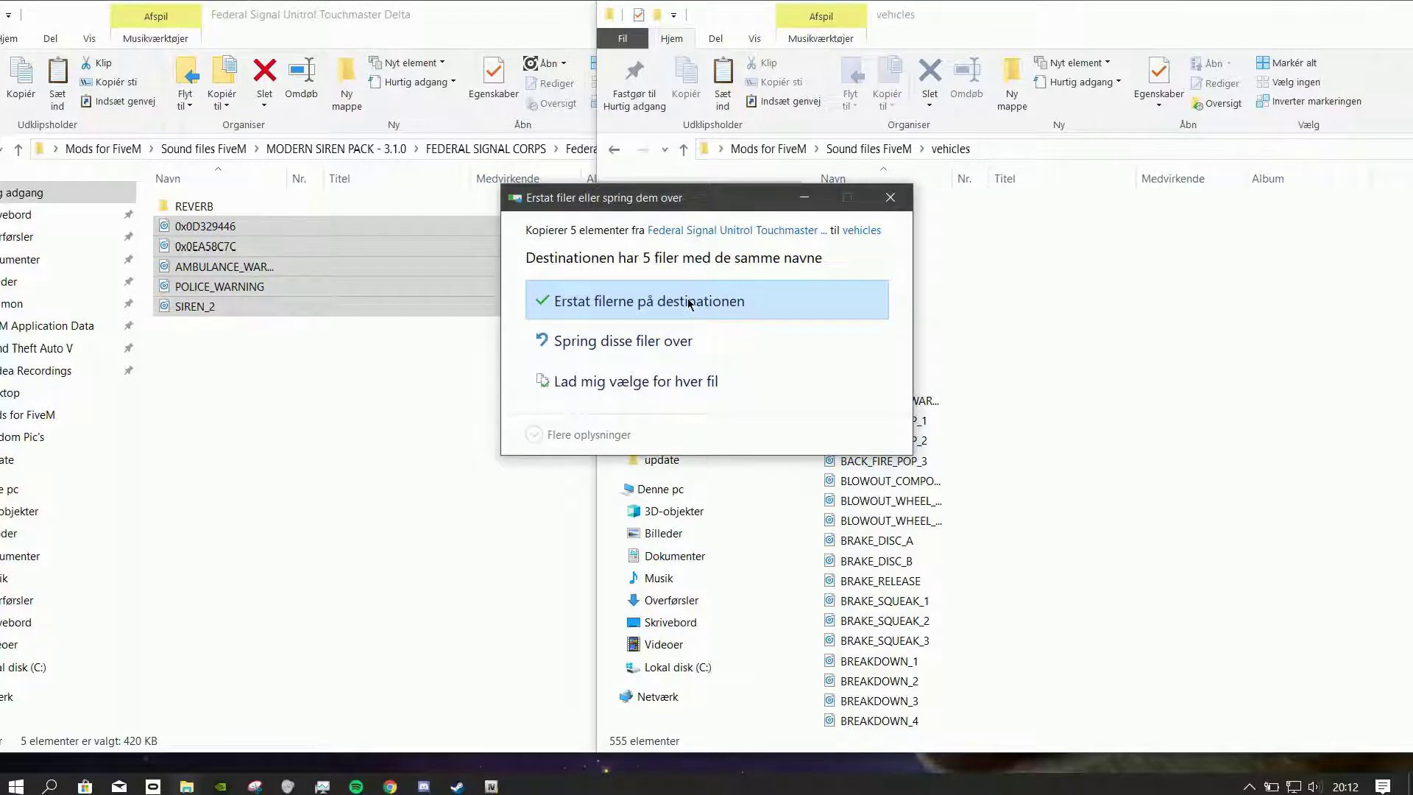
{"action": "left_click", "coordinate": [689, 304]}
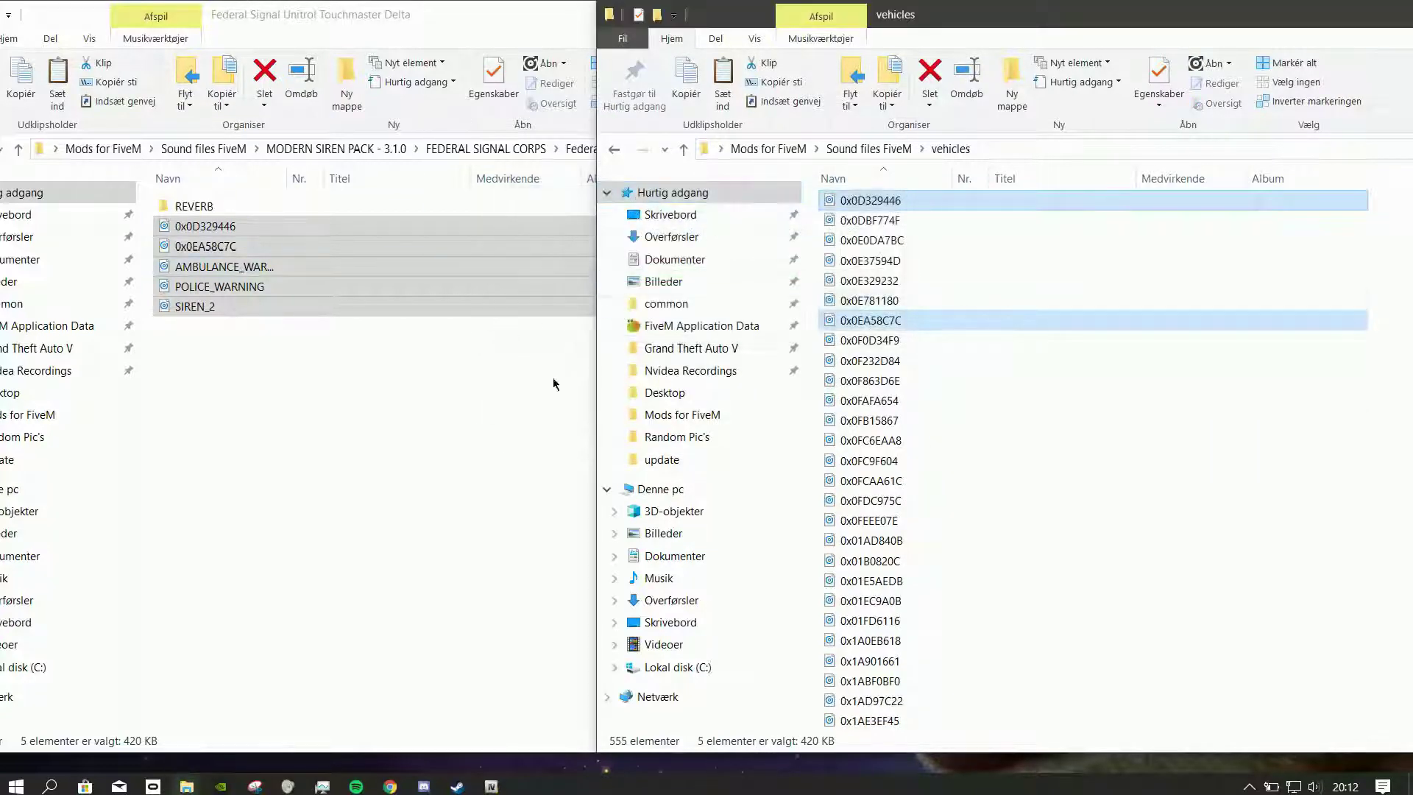
Close the vehicles and Federal Signal Unitrol Touchmaster Delta folder windows and return to OpenIV
{"action": "left_click", "coordinate": [553, 383]}
{"action": "left_click_drag", "start_coordinate": [1113, 13], "coordinate": [757, 20]}
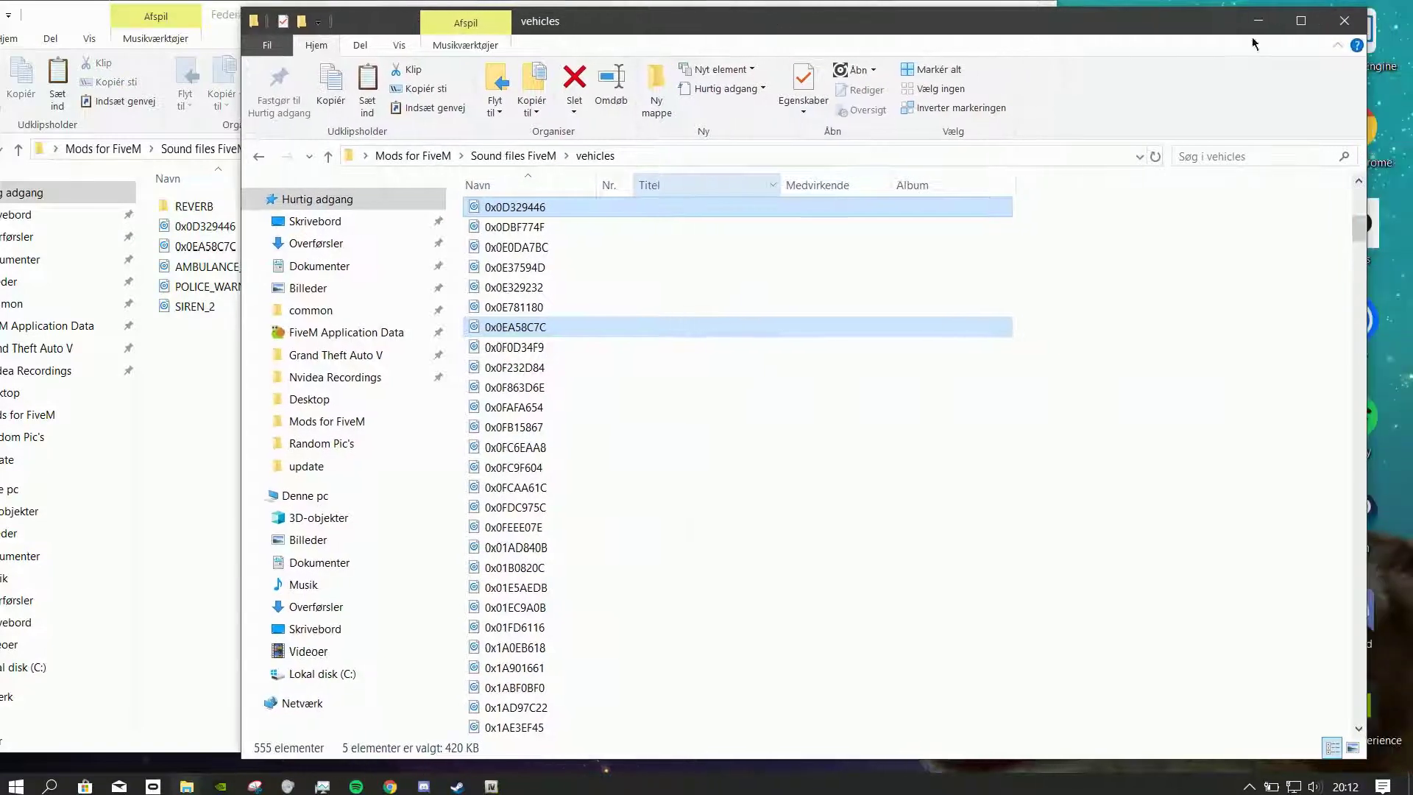
{"action": "left_click", "coordinate": [1343, 20]}
{"action": "left_click_drag", "start_coordinate": [863, 25], "coordinate": [943, 16]}
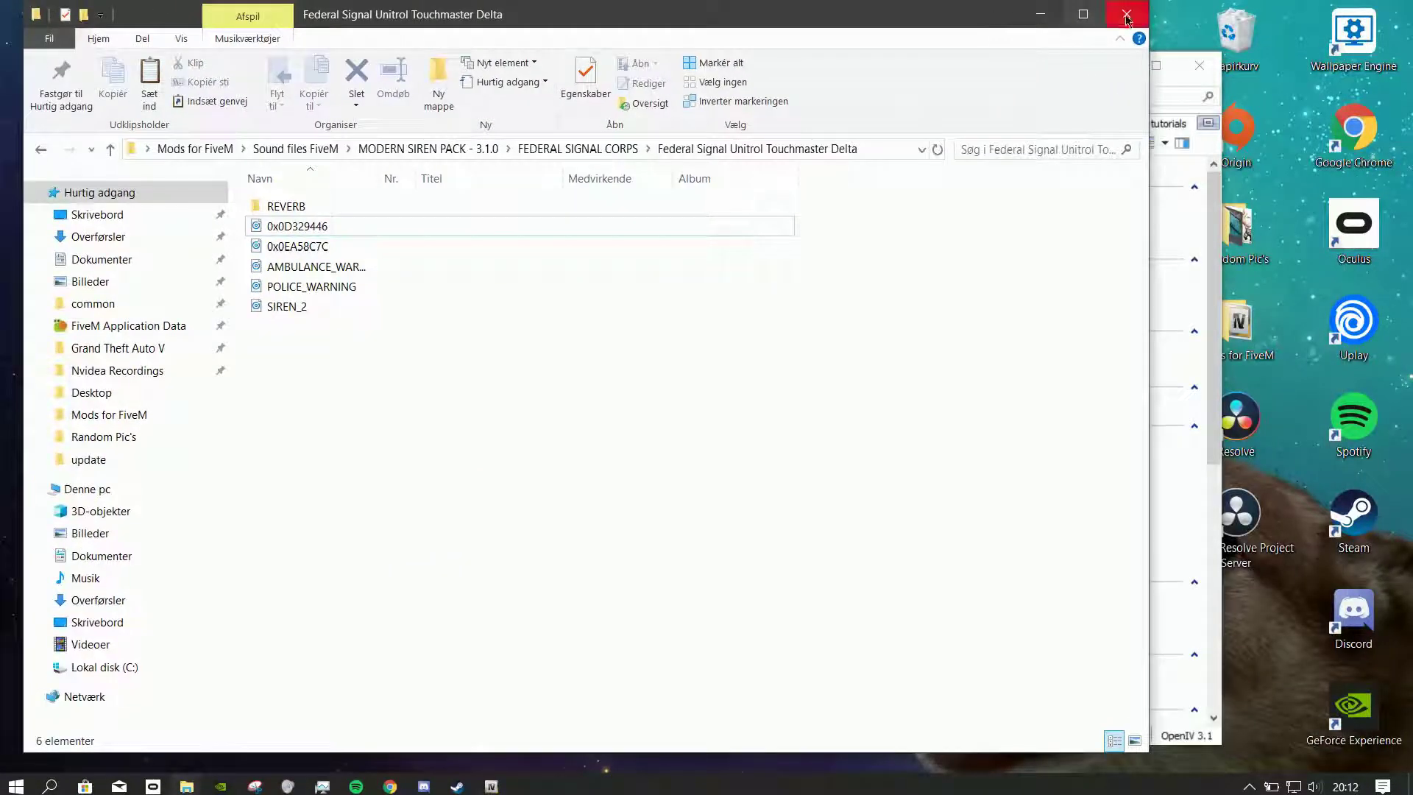
{"action": "left_click", "coordinate": [1117, 13]}
{"action": "left_click", "coordinate": [895, 140]}
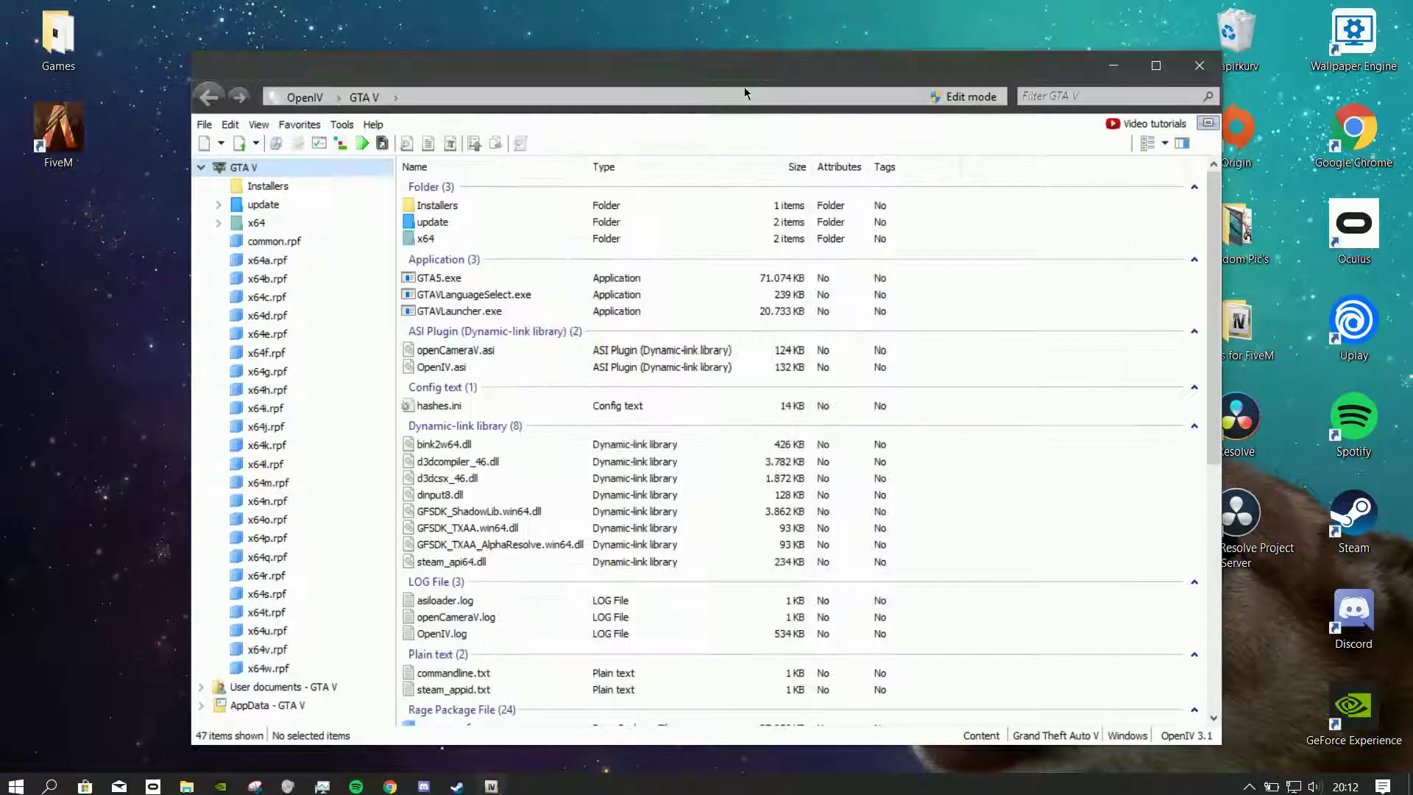
Check the installation status of ASI Loader, OpenIV.ASI and openCamera in the ASI Manager, and close it
{"action": "left_click_drag", "start_coordinate": [722, 74], "coordinate": [780, 49]}
{"action": "left_click", "coordinate": [431, 101]}
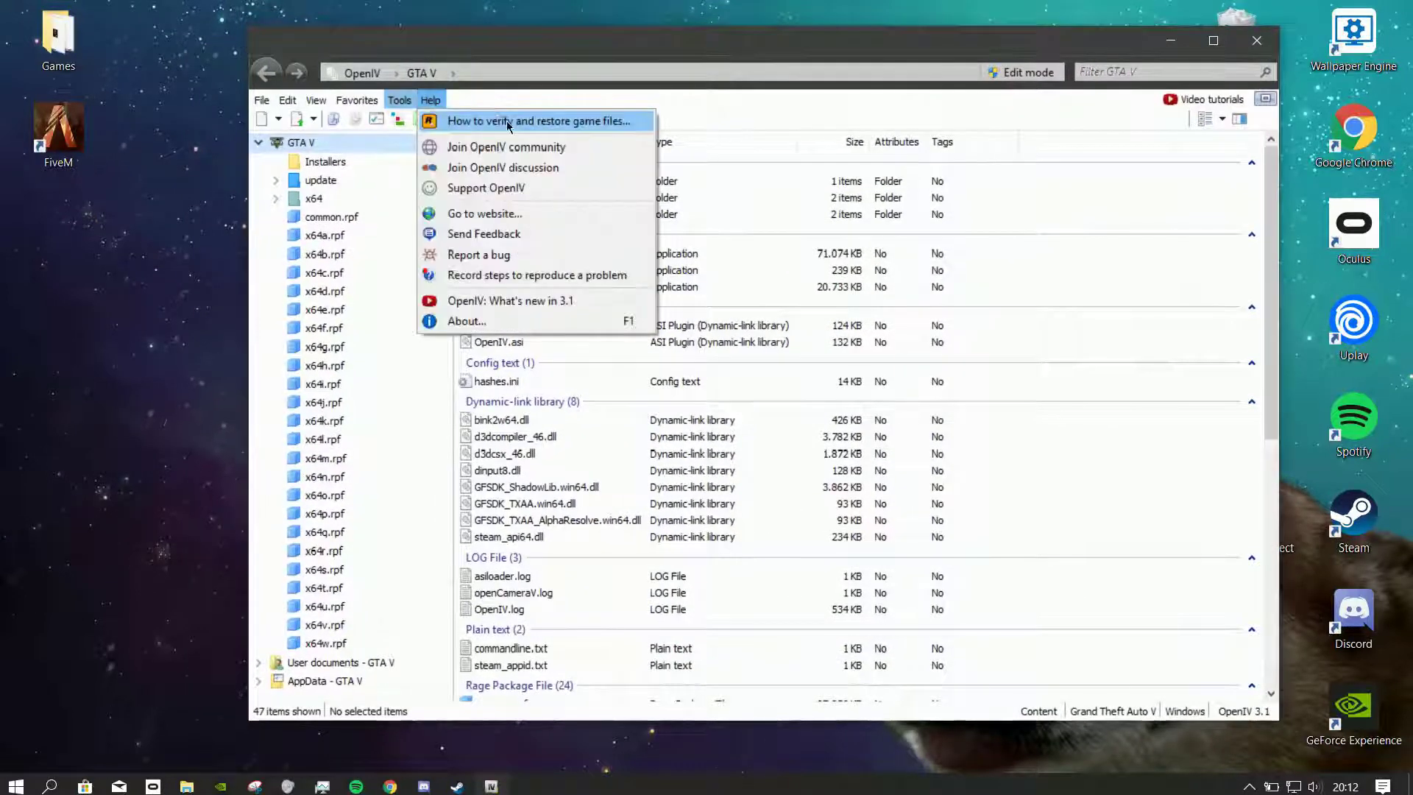
{"action": "mouse_move", "coordinate": [390, 100]}
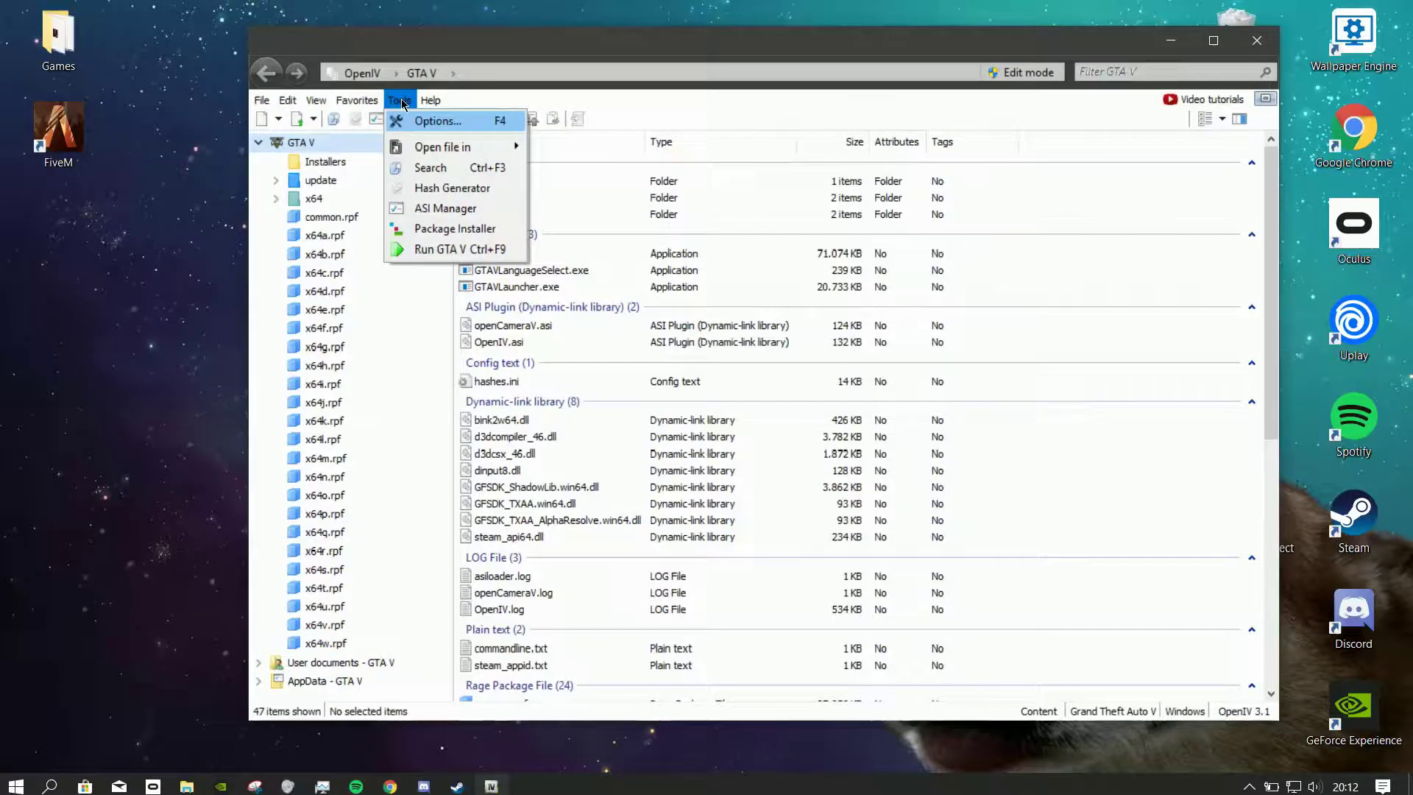
{"action": "left_click", "coordinate": [423, 212]}
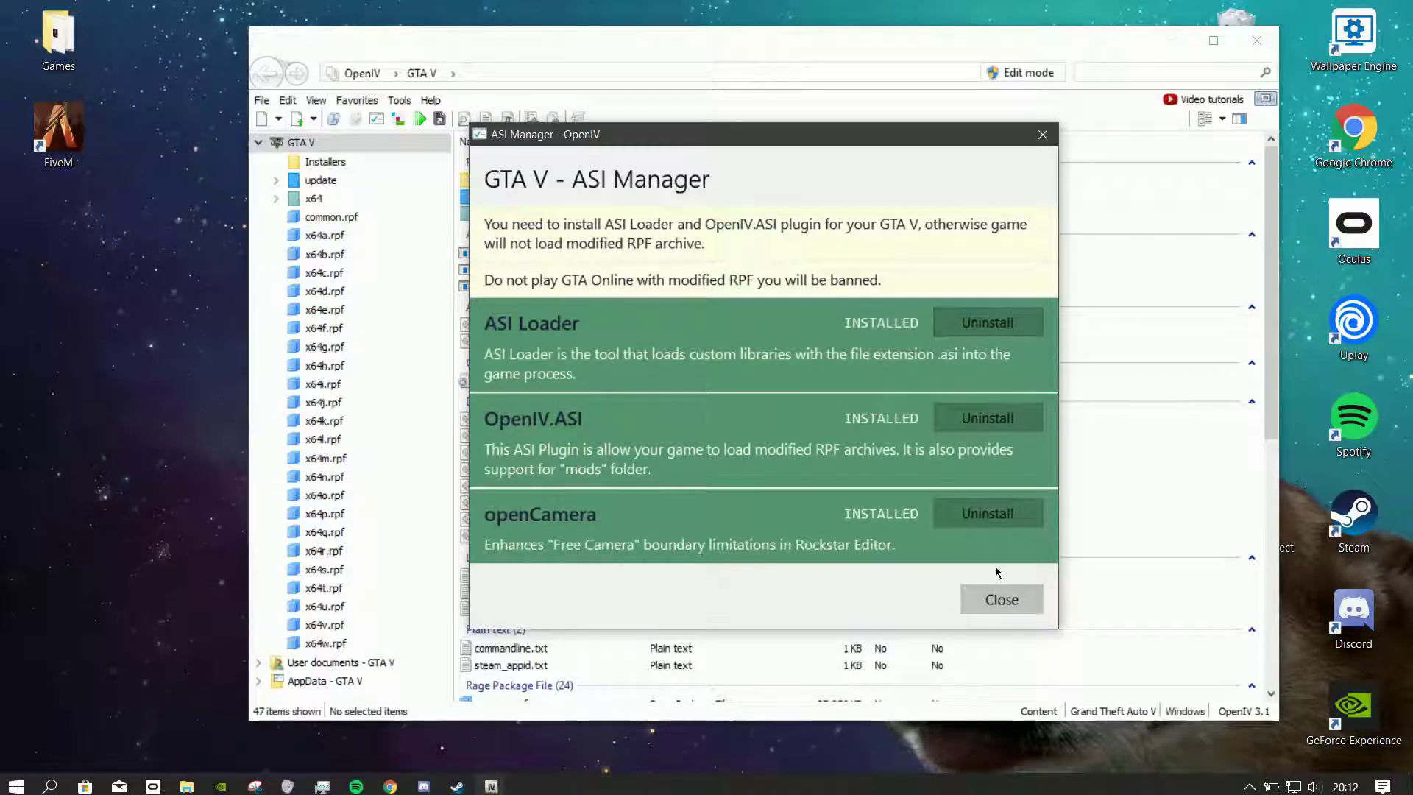
{"action": "left_click", "coordinate": [987, 600]}
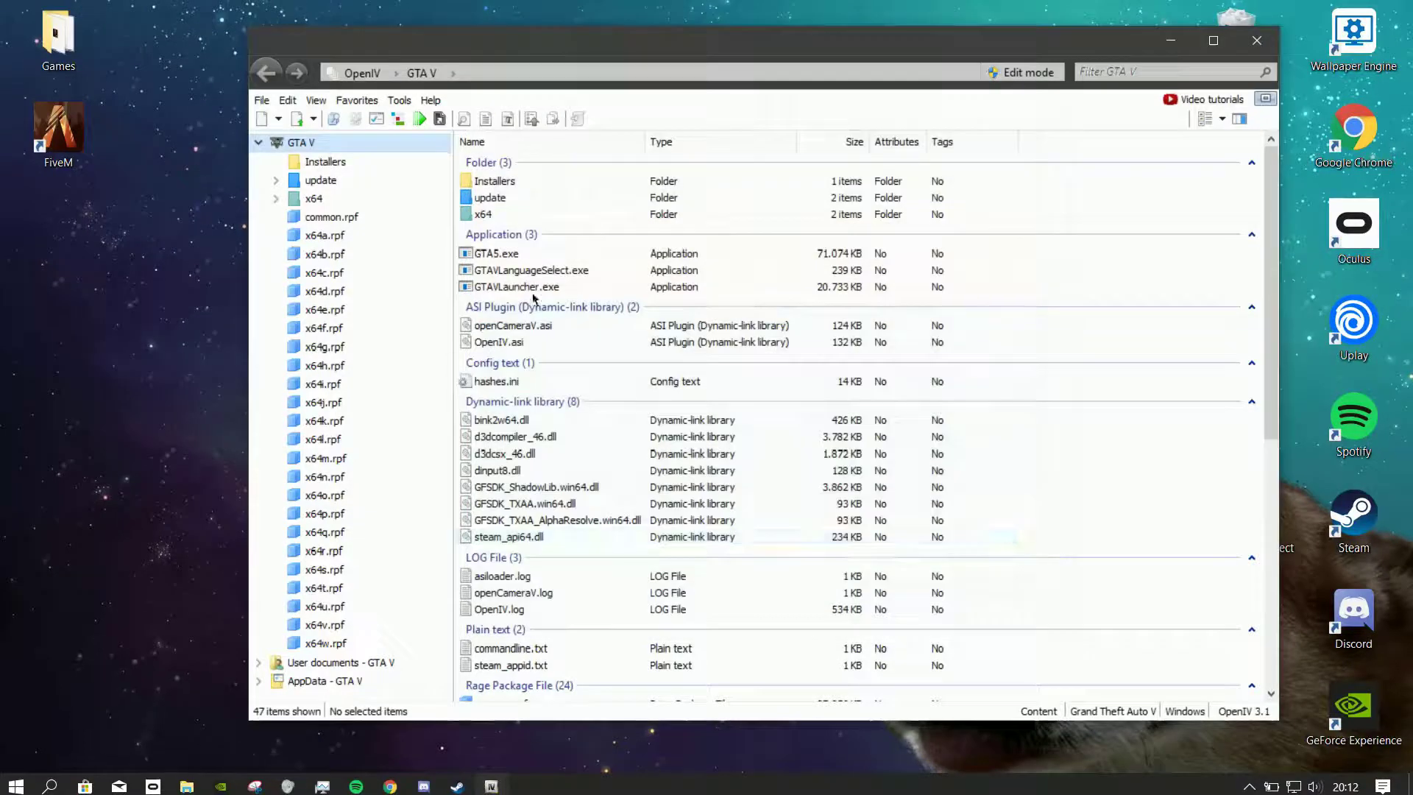
{"action": "left_click", "coordinate": [399, 102]}
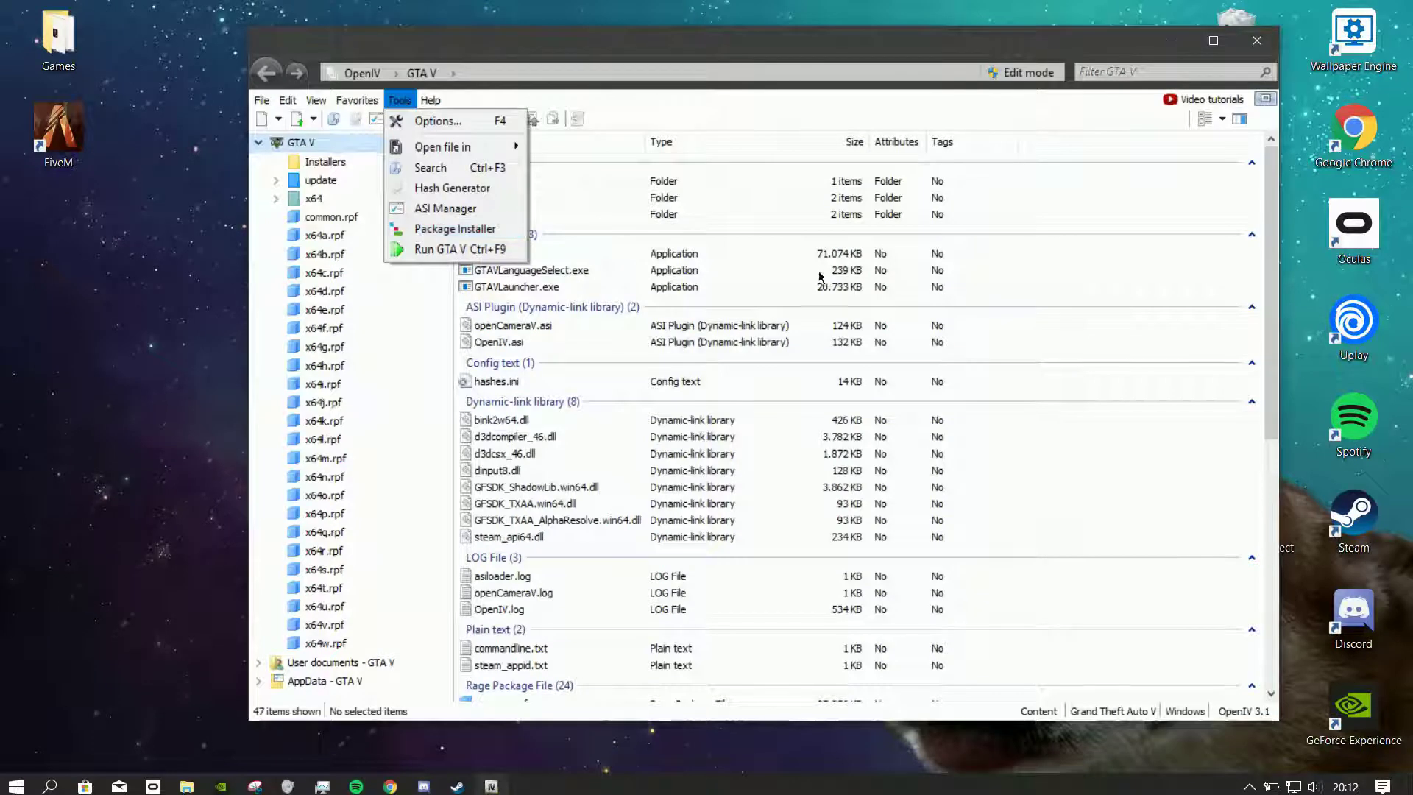
{"action": "left_click", "coordinate": [698, 109]}
Maximise OpenIV, open the archive x64/audio/sfx/RESIDENT.rpf and dismiss the Edit mode notice
{"action": "left_click", "coordinate": [1213, 41]}
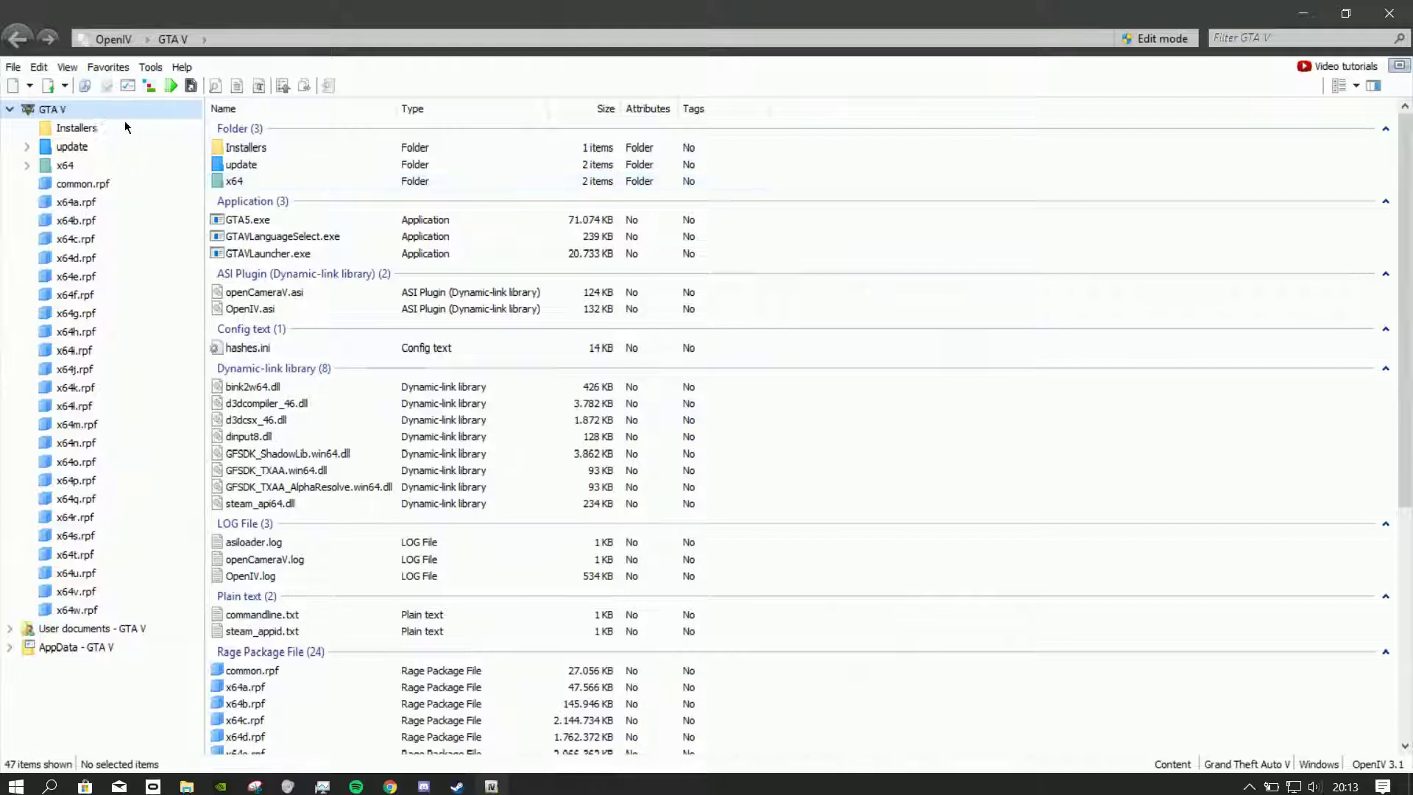
{"action": "double_click", "coordinate": [257, 183]}
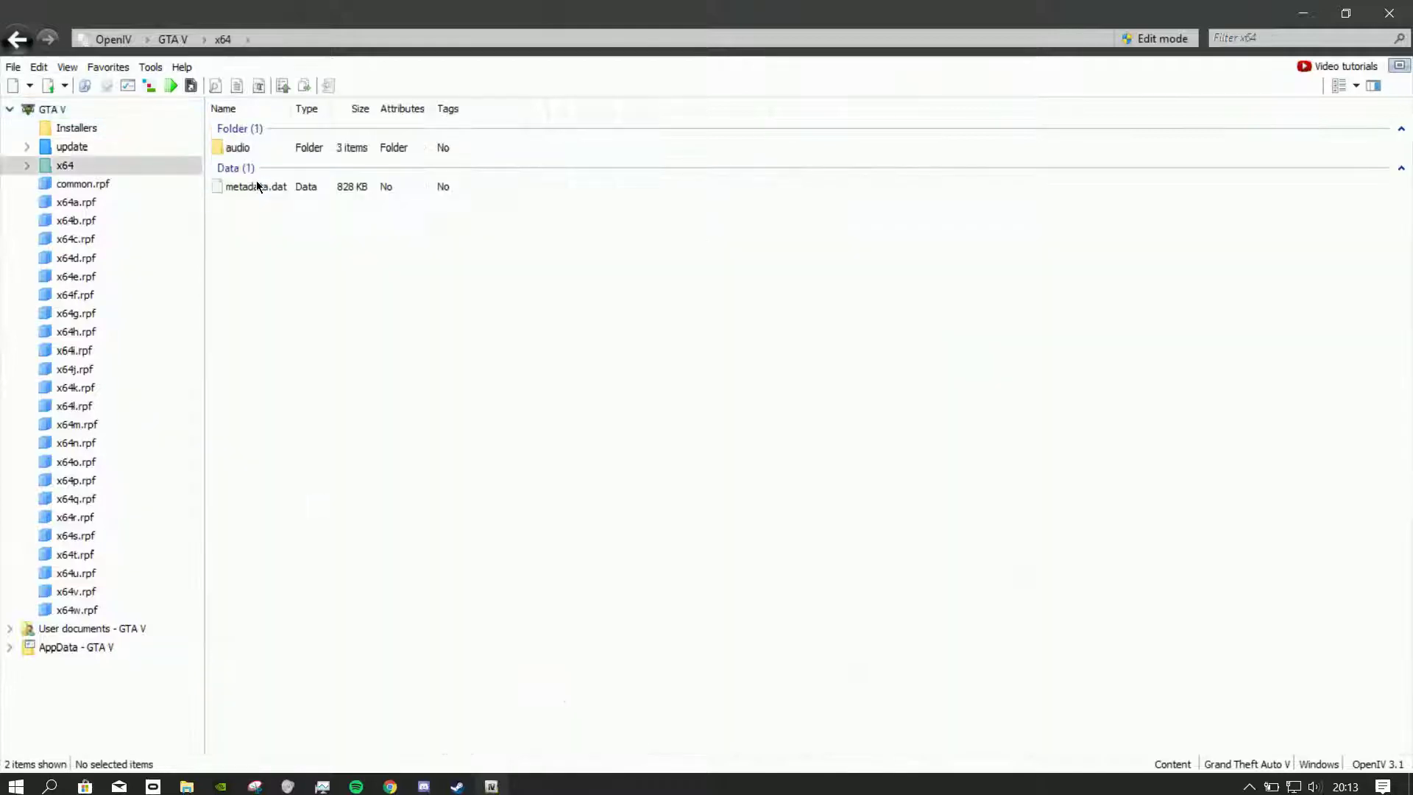
{"action": "double_click", "coordinate": [261, 148]}
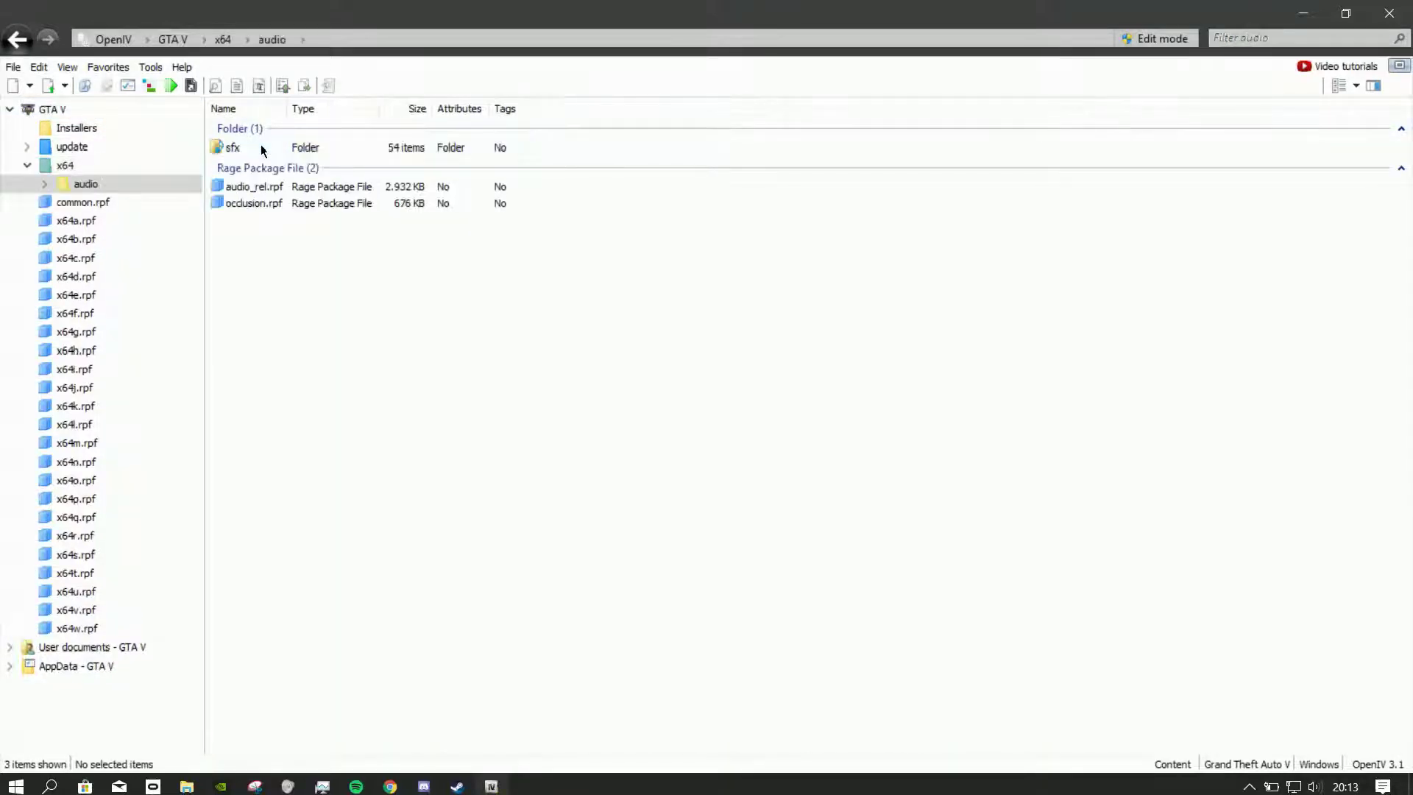
{"action": "double_click", "coordinate": [261, 147]}
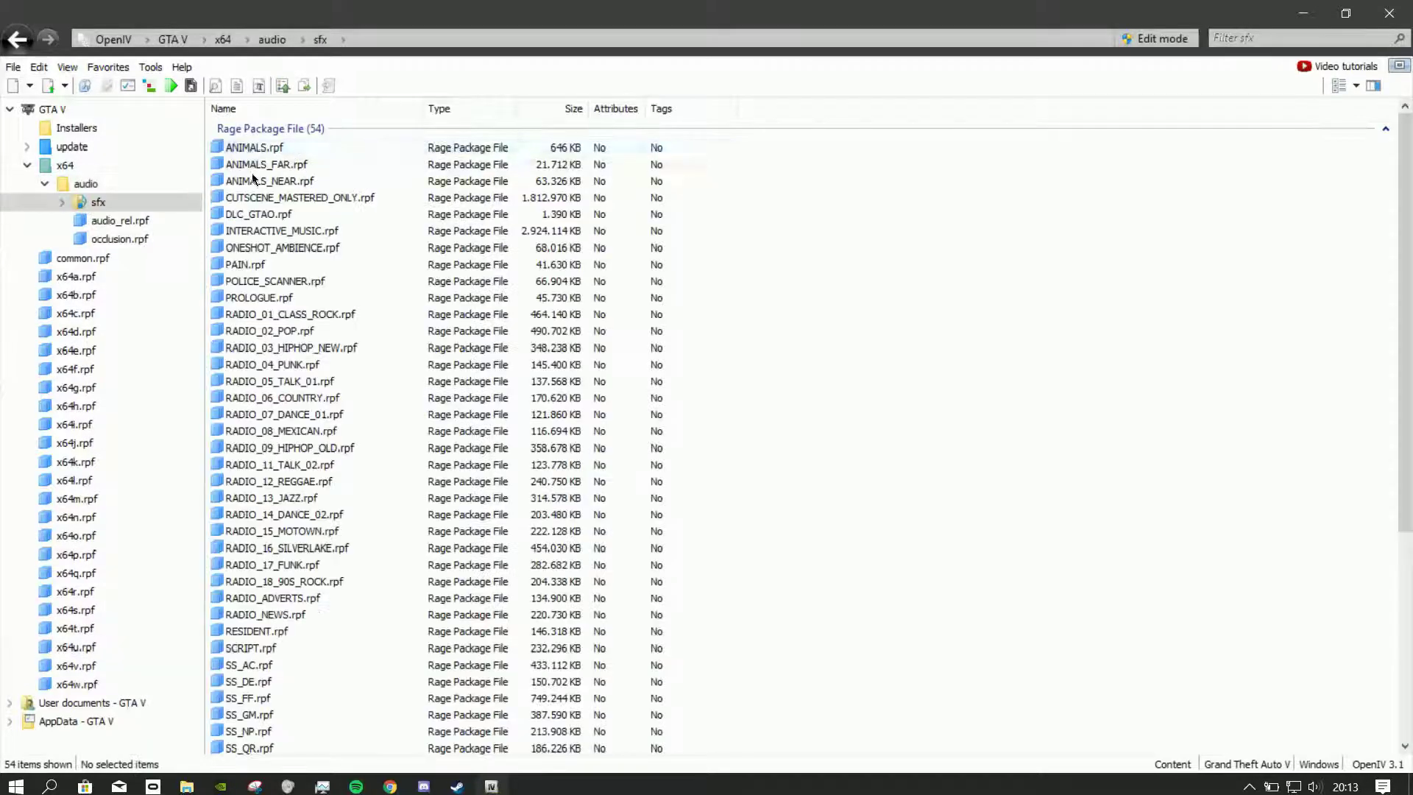
{"action": "scroll", "coordinate": [264, 273], "scroll_direction": "down", "scroll_amount": 6}
{"action": "left_click", "coordinate": [249, 320]}
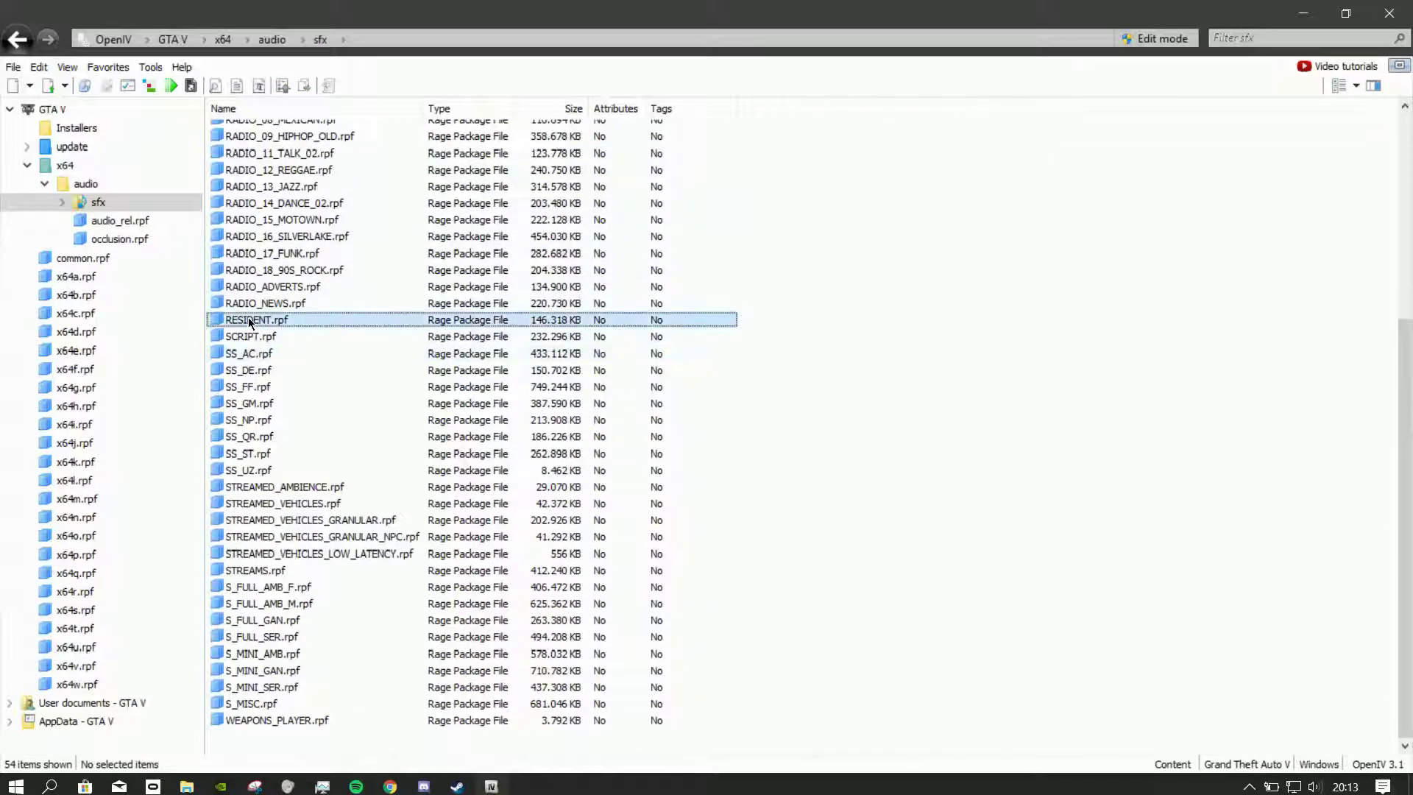
{"action": "double_click", "coordinate": [300, 321]}
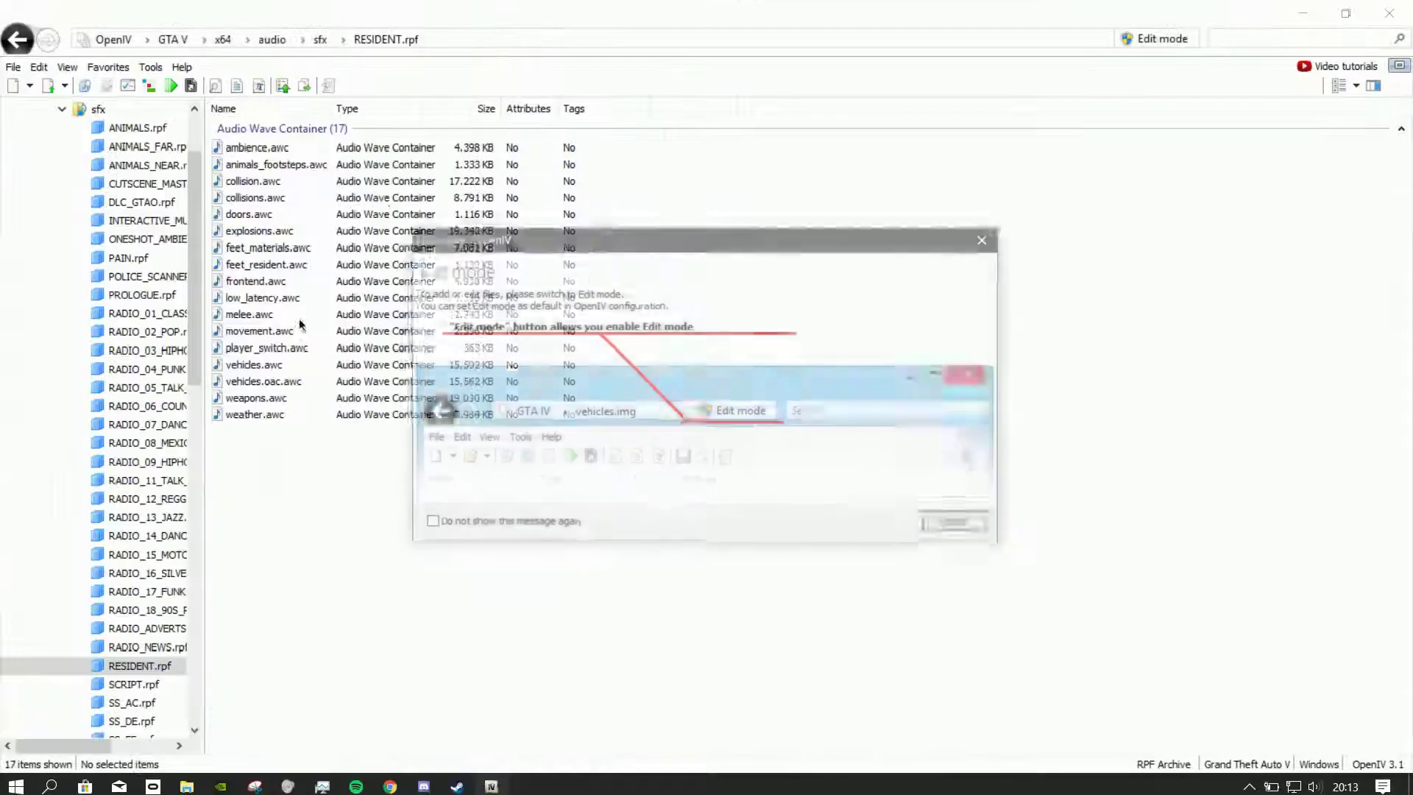
{"action": "left_click", "coordinate": [960, 524]}
Restore the OpenIV window, place the Sound files FiveM folder from Mods for FiveM beside it, and open its vehicles subfolder
{"action": "left_click_drag", "start_coordinate": [875, 15], "coordinate": [740, 67]}
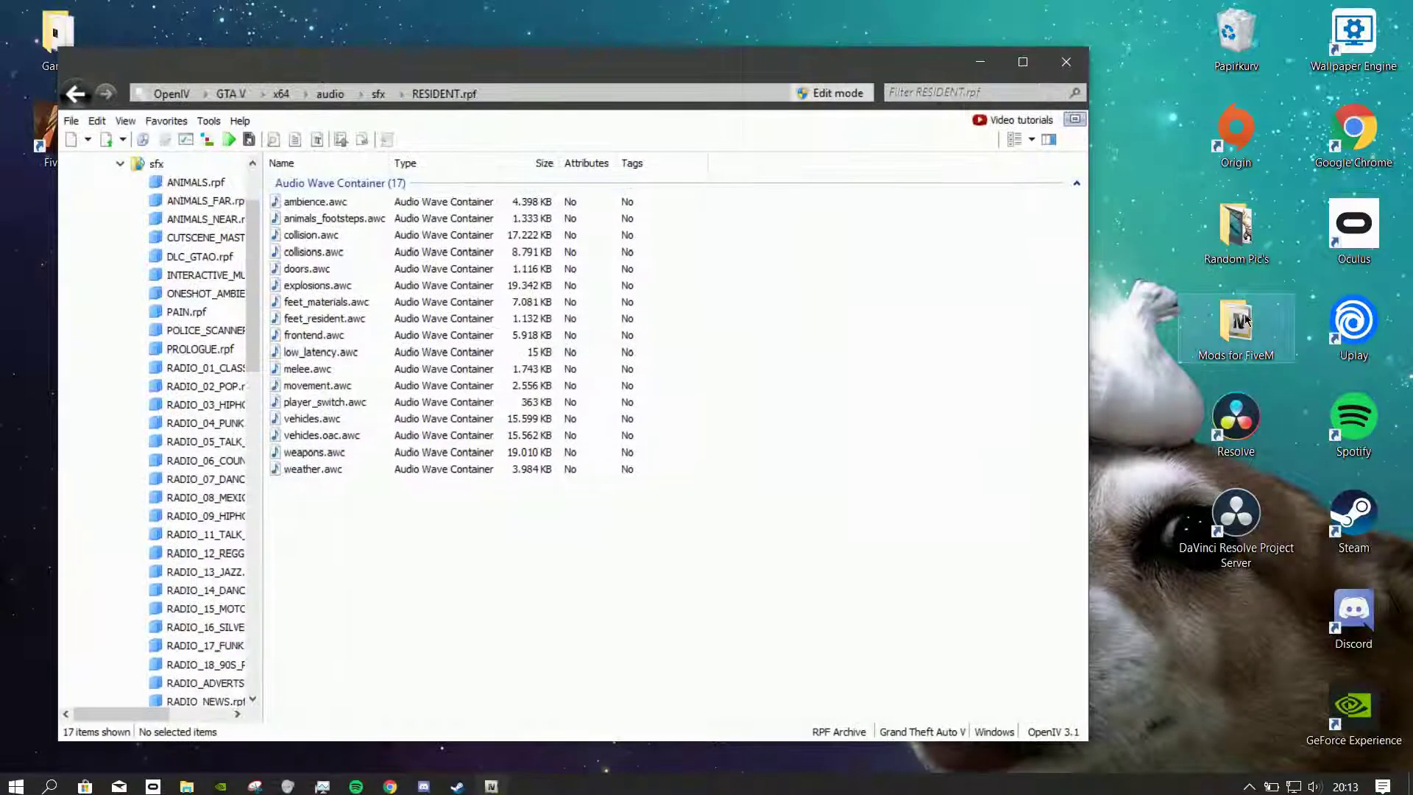
{"action": "left_click", "coordinate": [1128, 284]}
{"action": "double_click", "coordinate": [458, 246]}
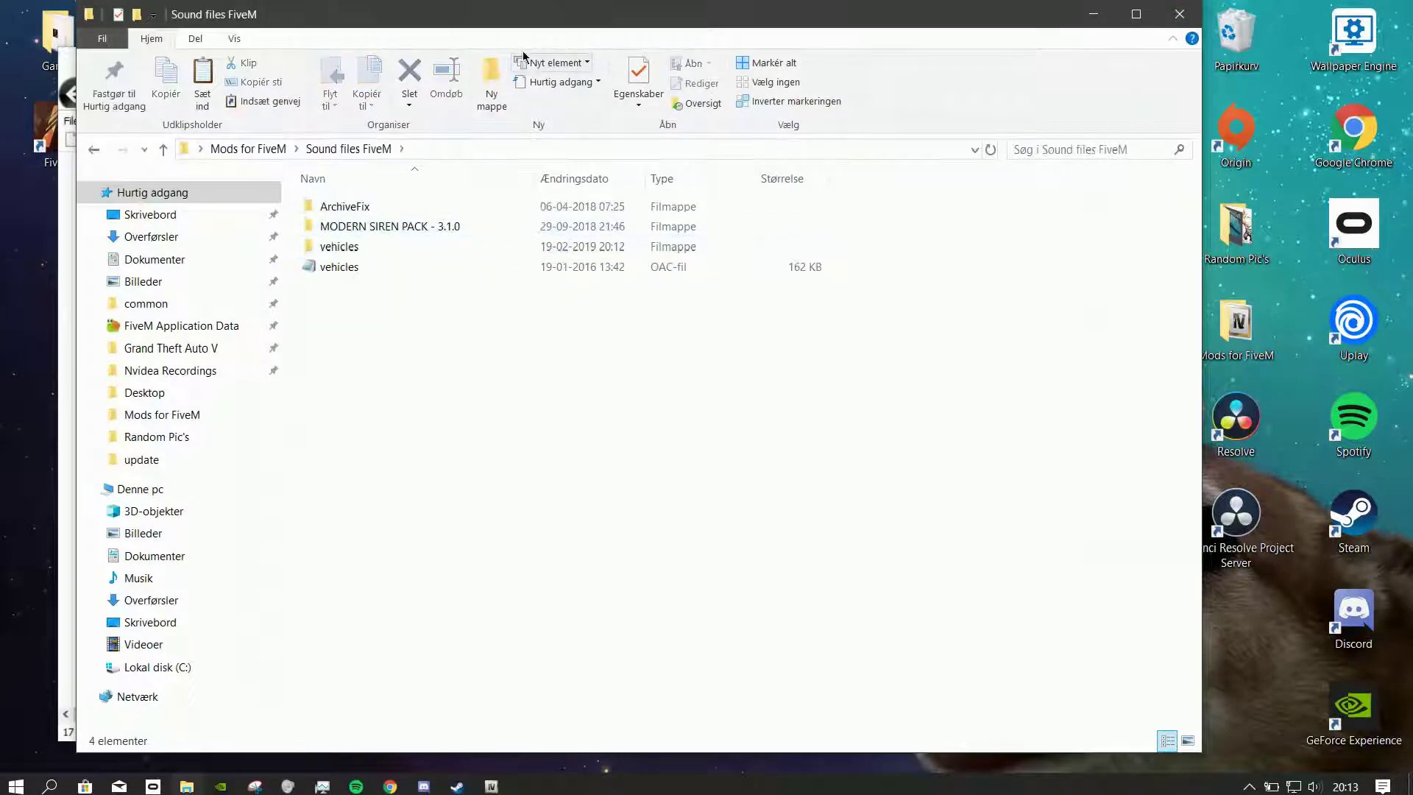
{"action": "left_click_drag", "start_coordinate": [520, 24], "coordinate": [1259, 45]}
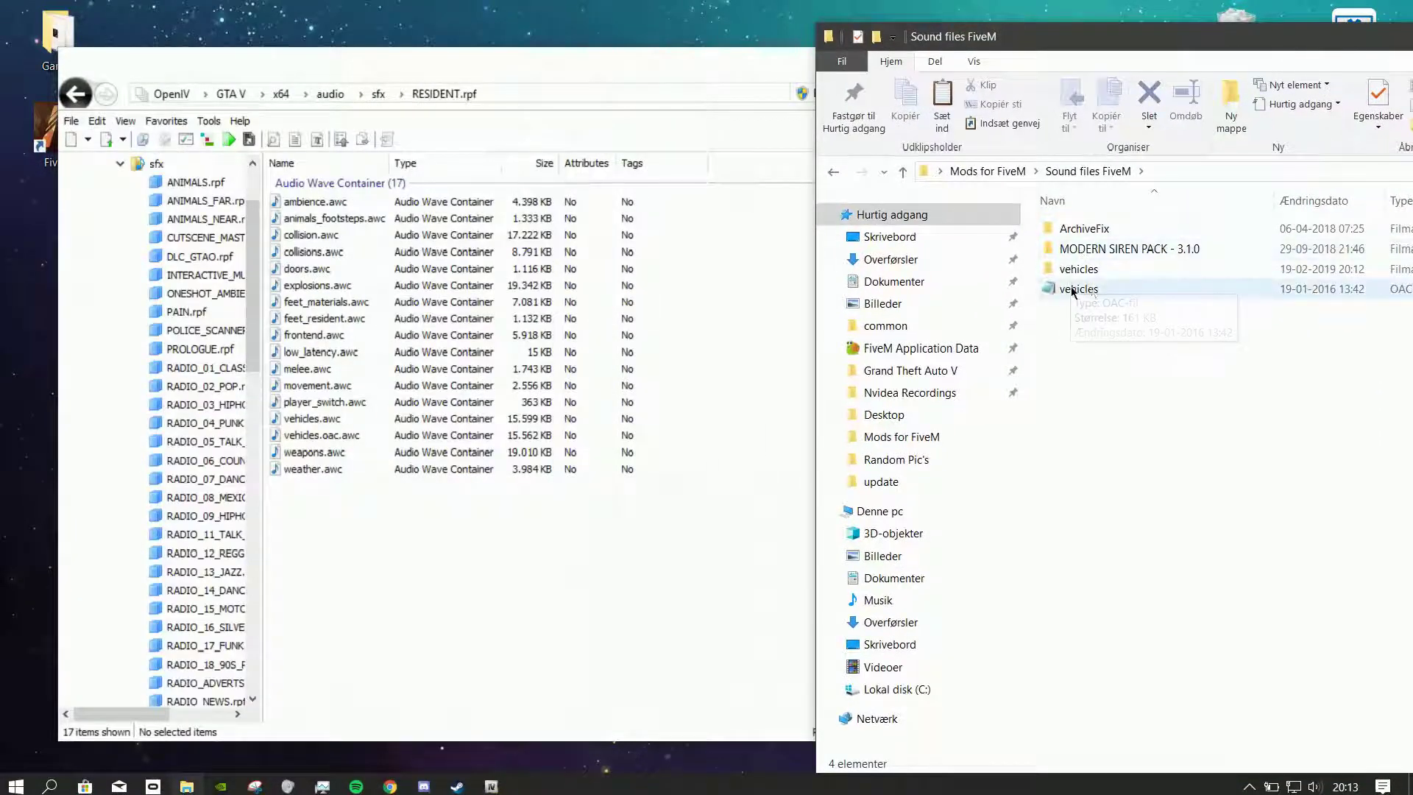
{"action": "left_click_drag", "start_coordinate": [1065, 290], "coordinate": [1098, 270]}
{"action": "double_click", "coordinate": [1104, 269]}
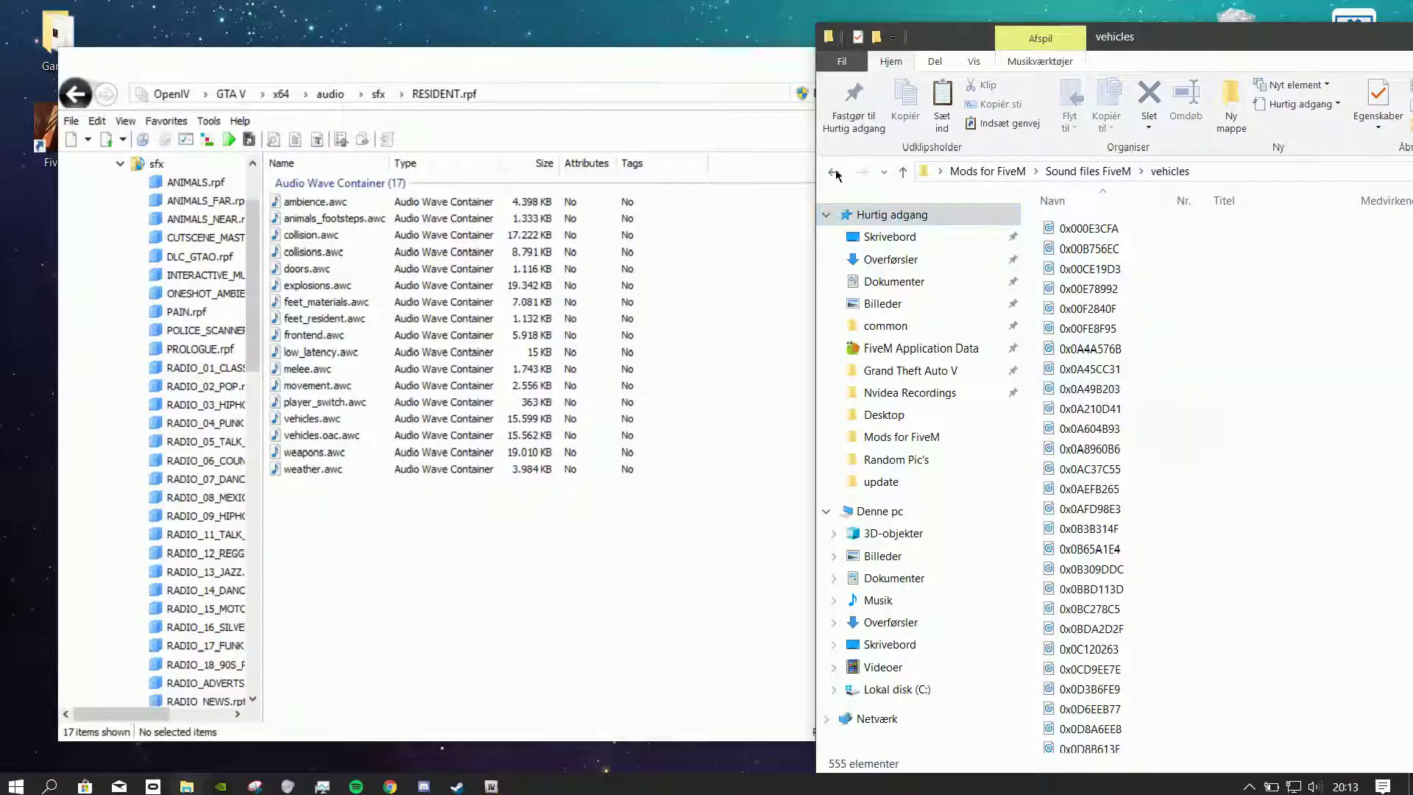
Return to the Sound files FiveM folder, move its window clear of OpenIV and enable Edit mode for RESIDENT.rpf
{"action": "key", "text": "alt+Left"}
{"action": "left_click_drag", "start_coordinate": [1081, 291], "coordinate": [740, 500]}
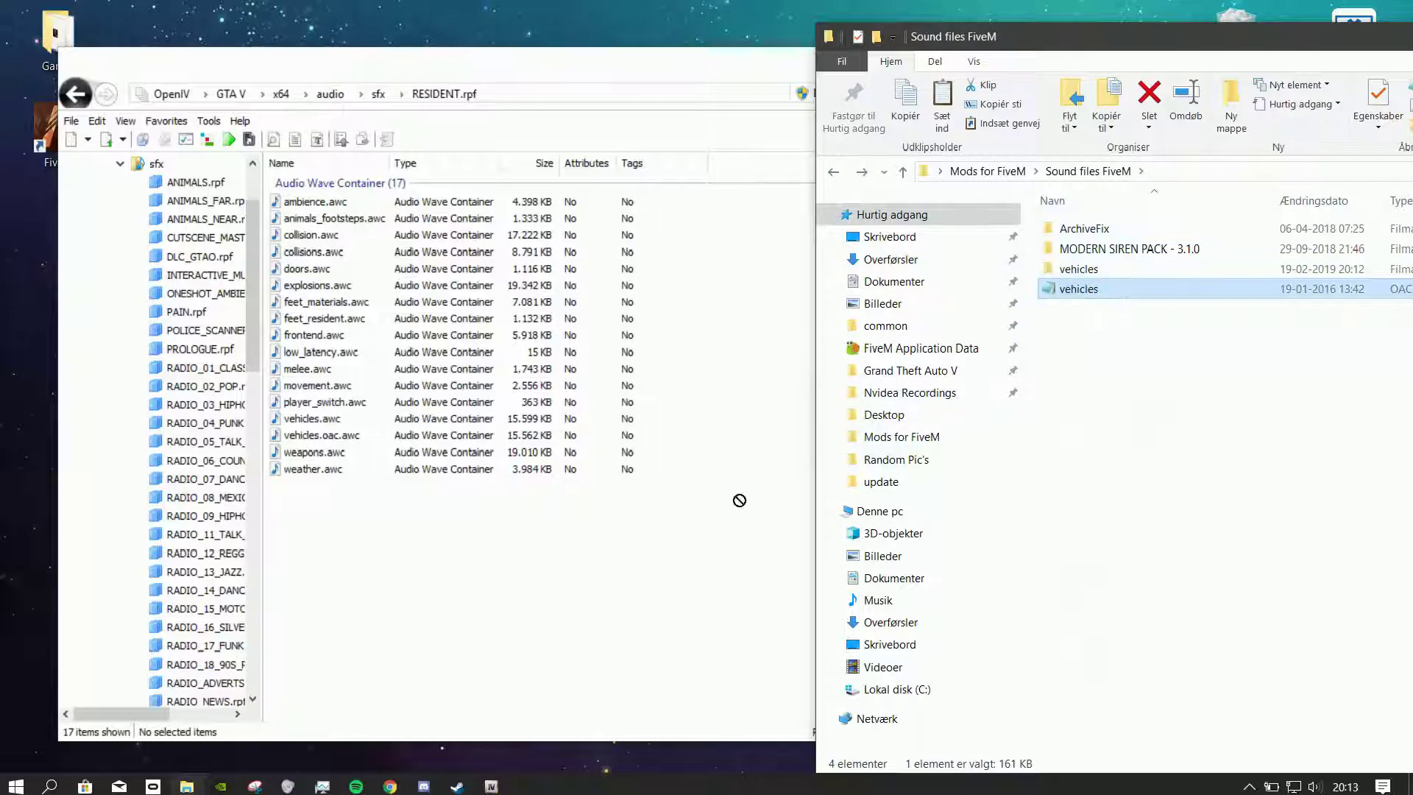
{"action": "left_click_drag", "start_coordinate": [535, 402], "coordinate": [1074, 246]}
{"action": "left_click_drag", "start_coordinate": [1030, 36], "coordinate": [1240, 62]}
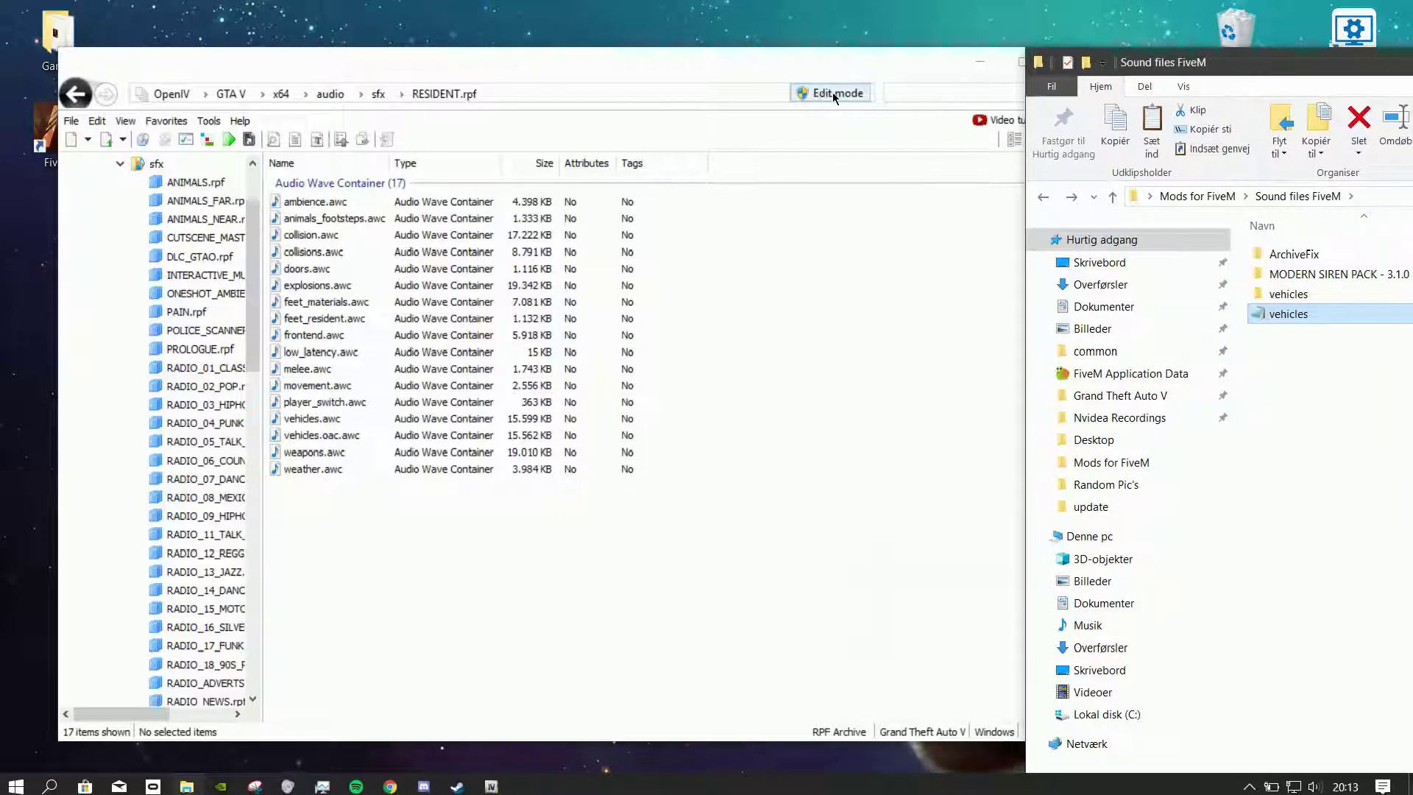
{"action": "left_click", "coordinate": [832, 91]}
{"action": "left_click", "coordinate": [791, 457]}
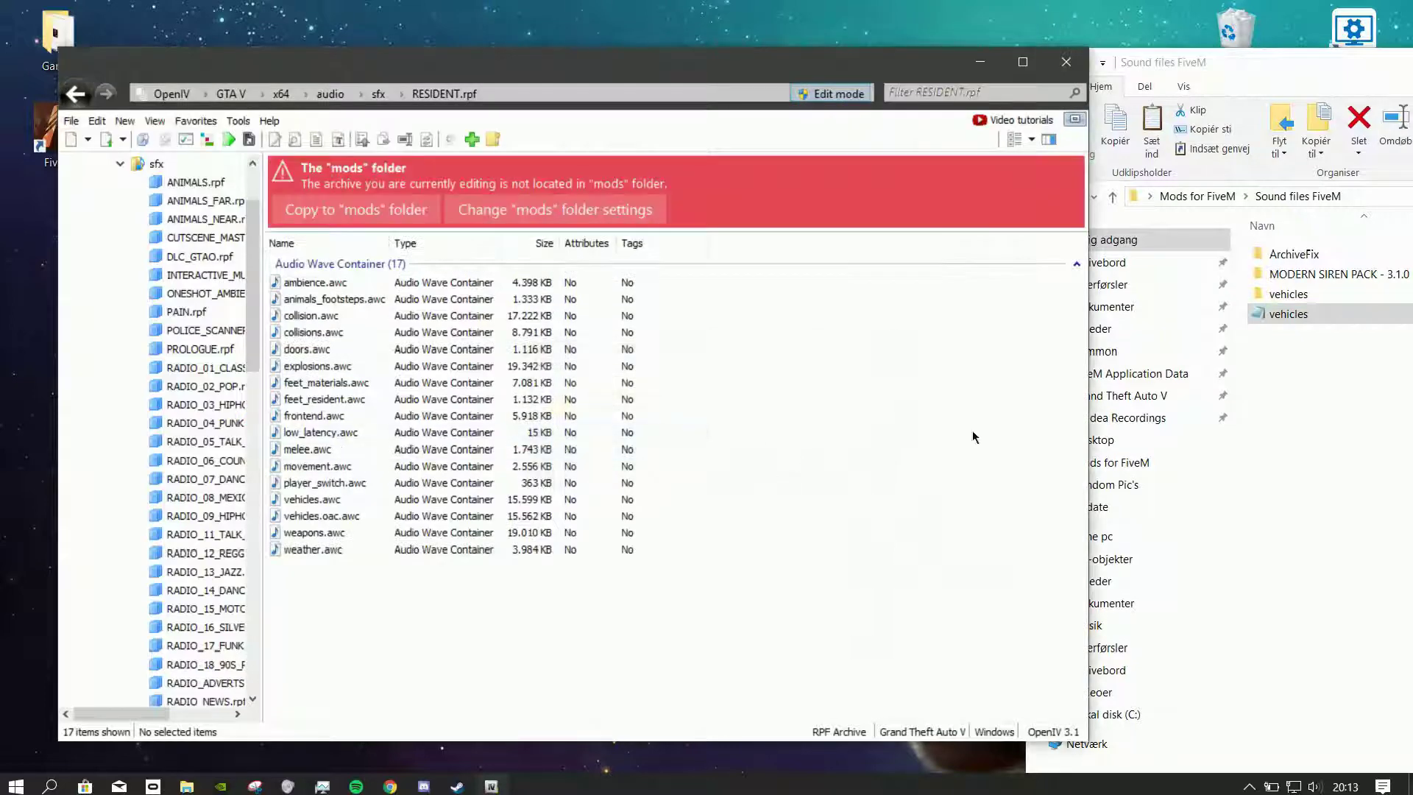
Import the vehicles OAC file from Sound files FiveM into RESIDENT.rpf and close the folder window
{"action": "left_click_drag", "start_coordinate": [1288, 314], "coordinate": [734, 440]}
{"action": "left_click_drag", "start_coordinate": [1040, 441], "coordinate": [813, 444]}
{"action": "left_click", "coordinate": [1177, 81]}
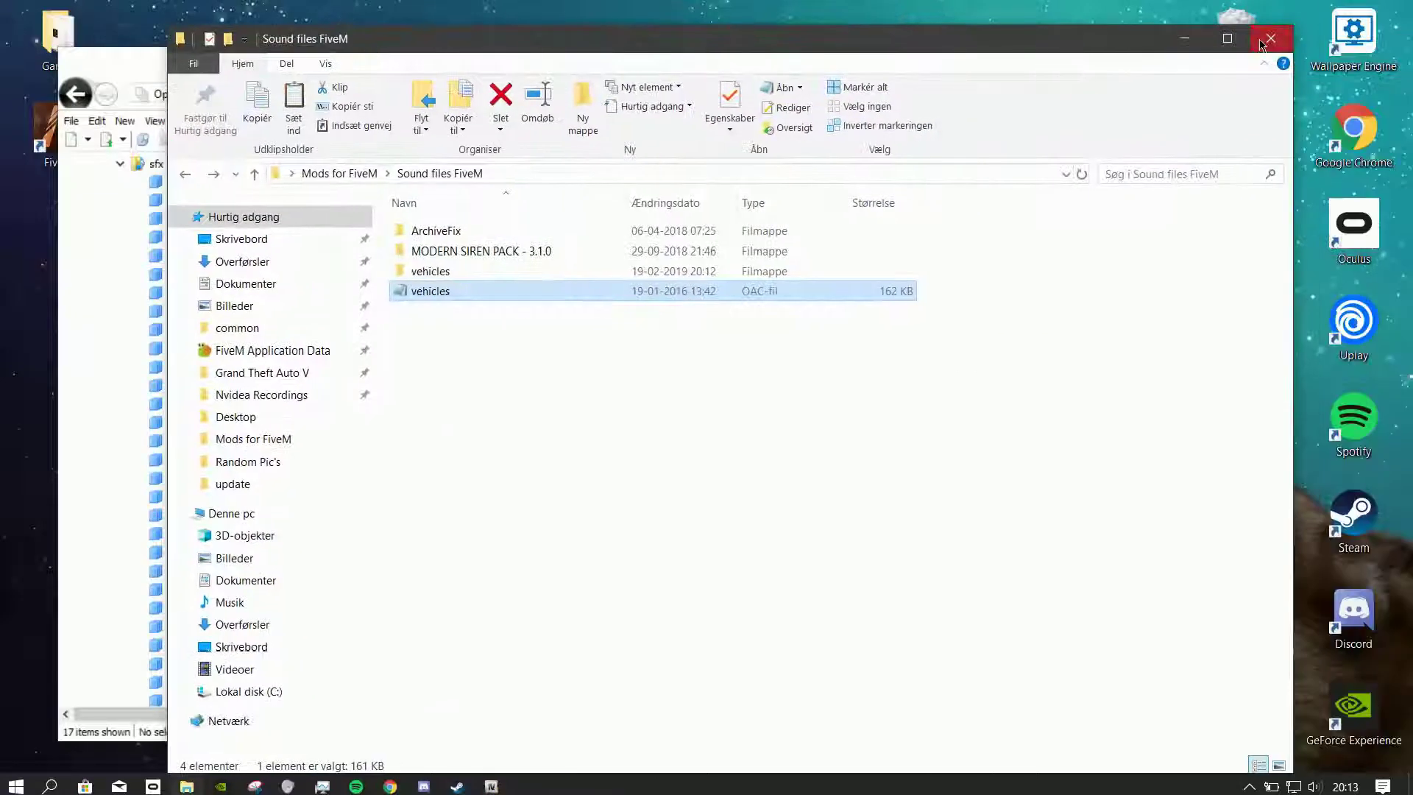
{"action": "left_click", "coordinate": [1261, 45]}
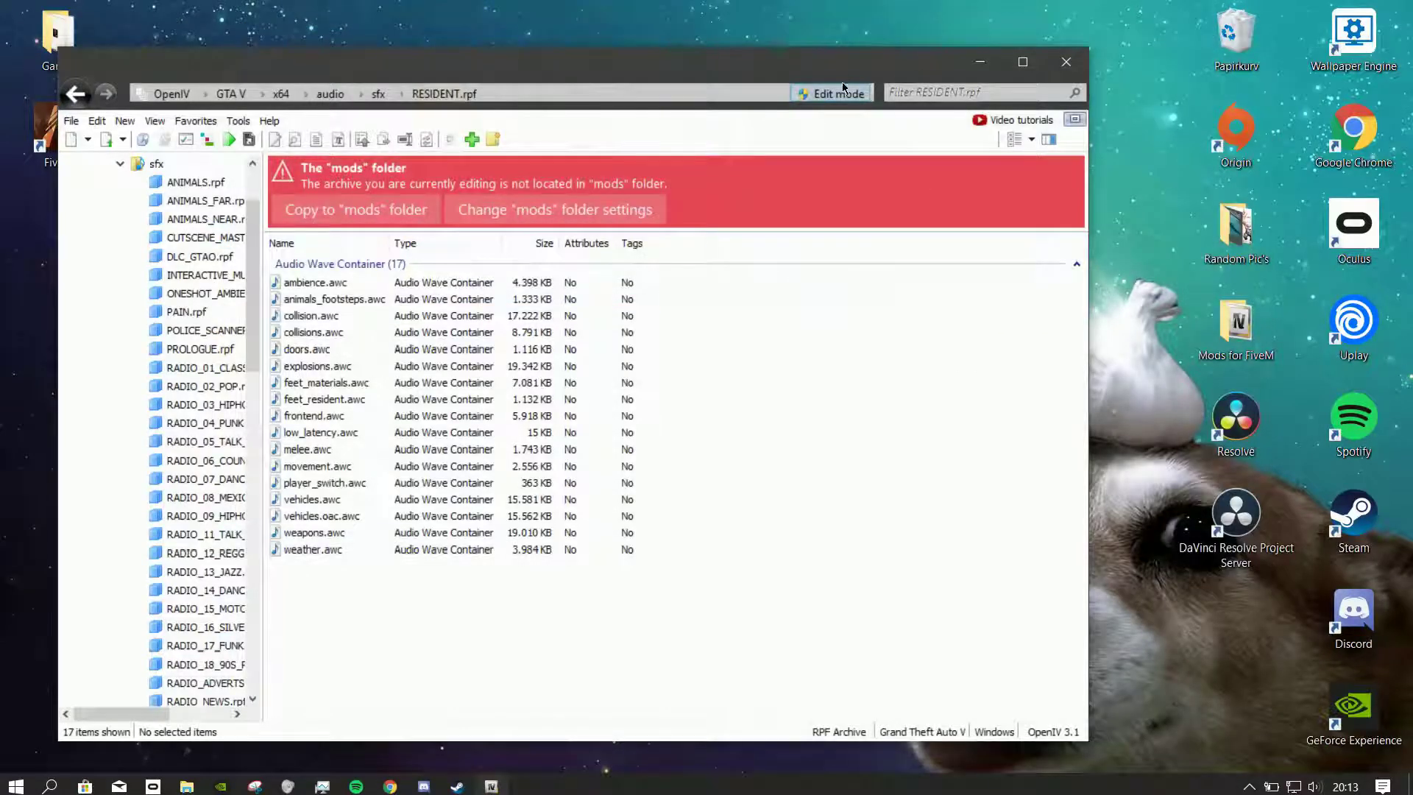
Turn off Edit mode and extract RESIDENT.rpf from x64/audio/sfx into the Mods for FiveM folder
{"action": "left_click", "coordinate": [825, 94]}
{"action": "double_click", "coordinate": [324, 62]}
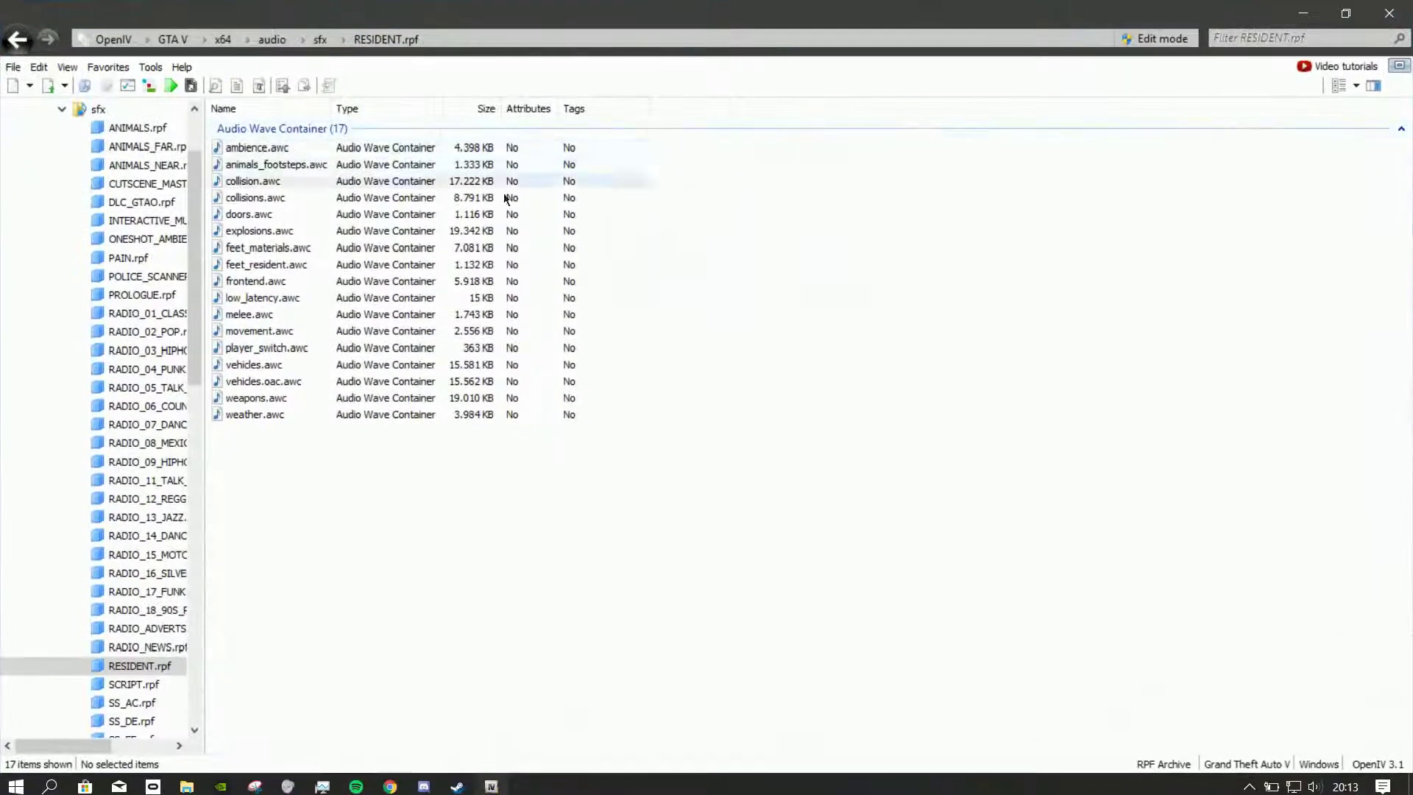
{"action": "left_click", "coordinate": [327, 42]}
{"action": "scroll", "coordinate": [353, 400], "scroll_direction": "down", "scroll_amount": 5}
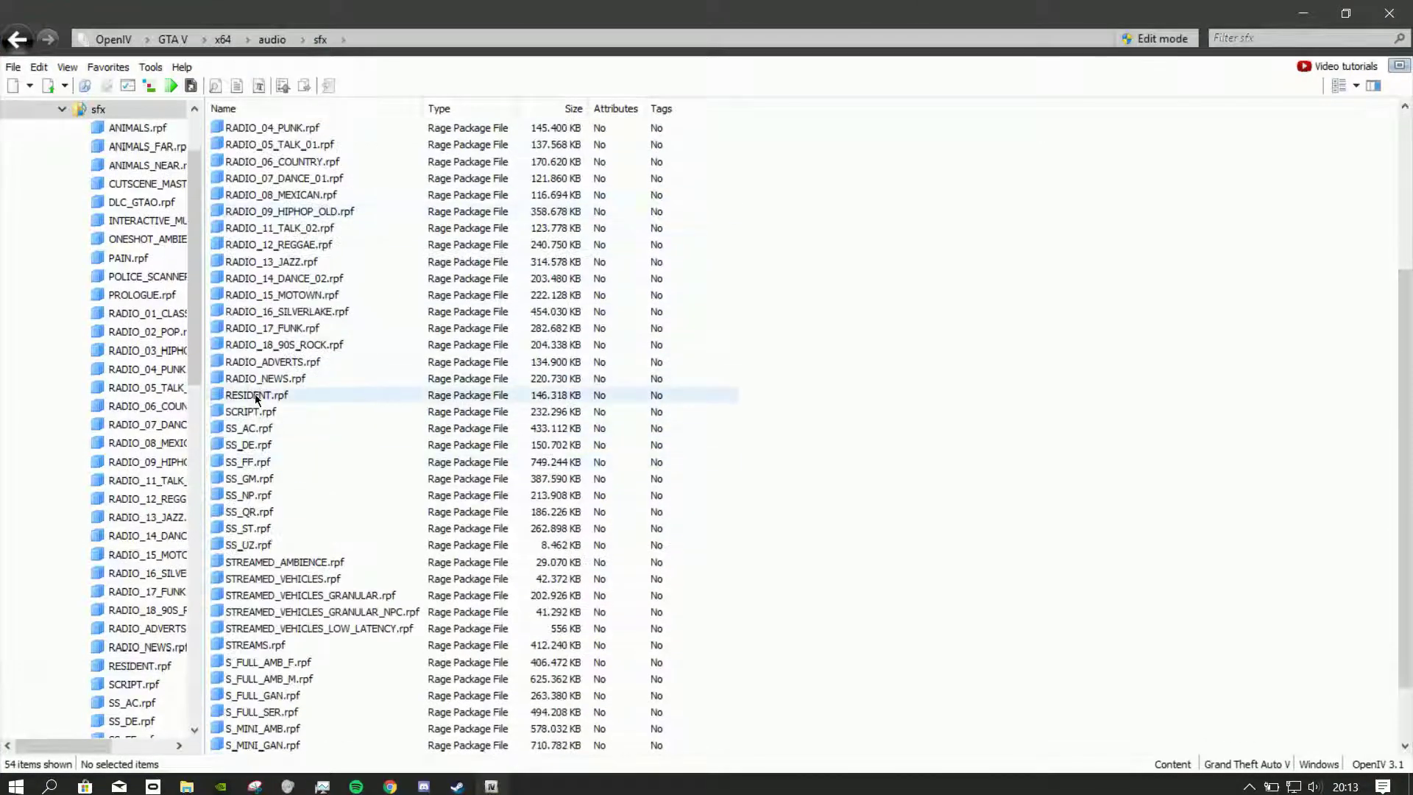
{"action": "left_click", "coordinate": [258, 397]}
{"action": "right_click", "coordinate": [258, 397]}
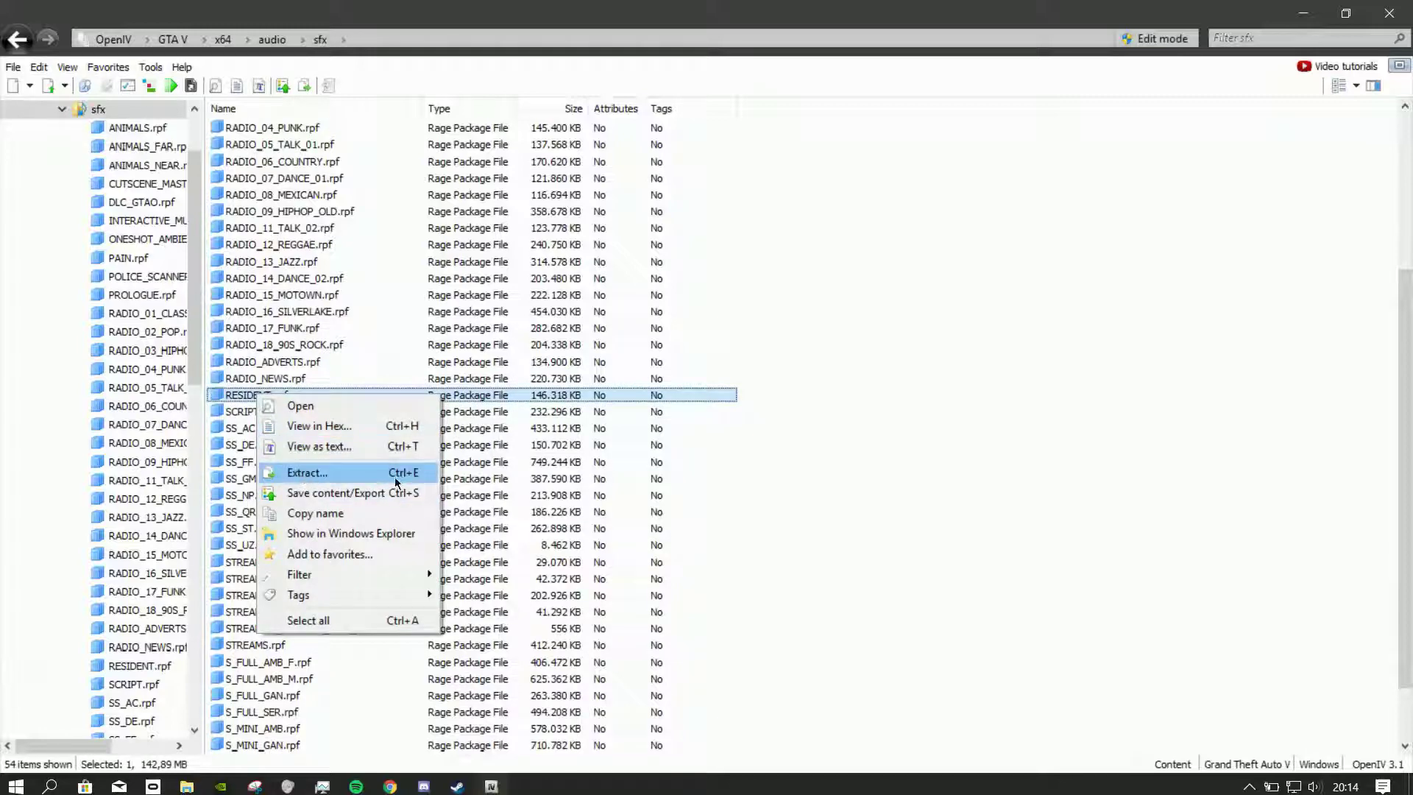
{"action": "left_click", "coordinate": [333, 479]}
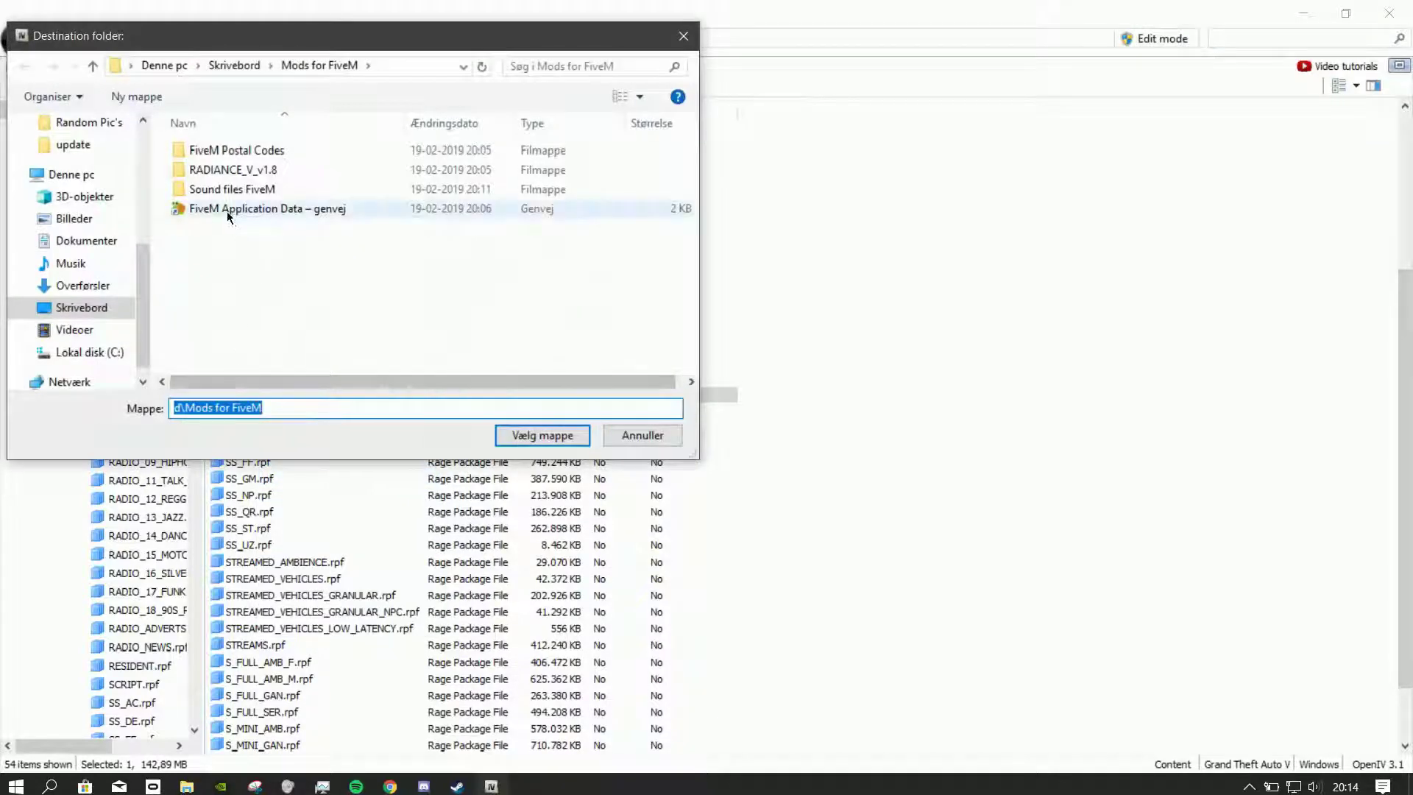
{"action": "left_click", "coordinate": [529, 435]}
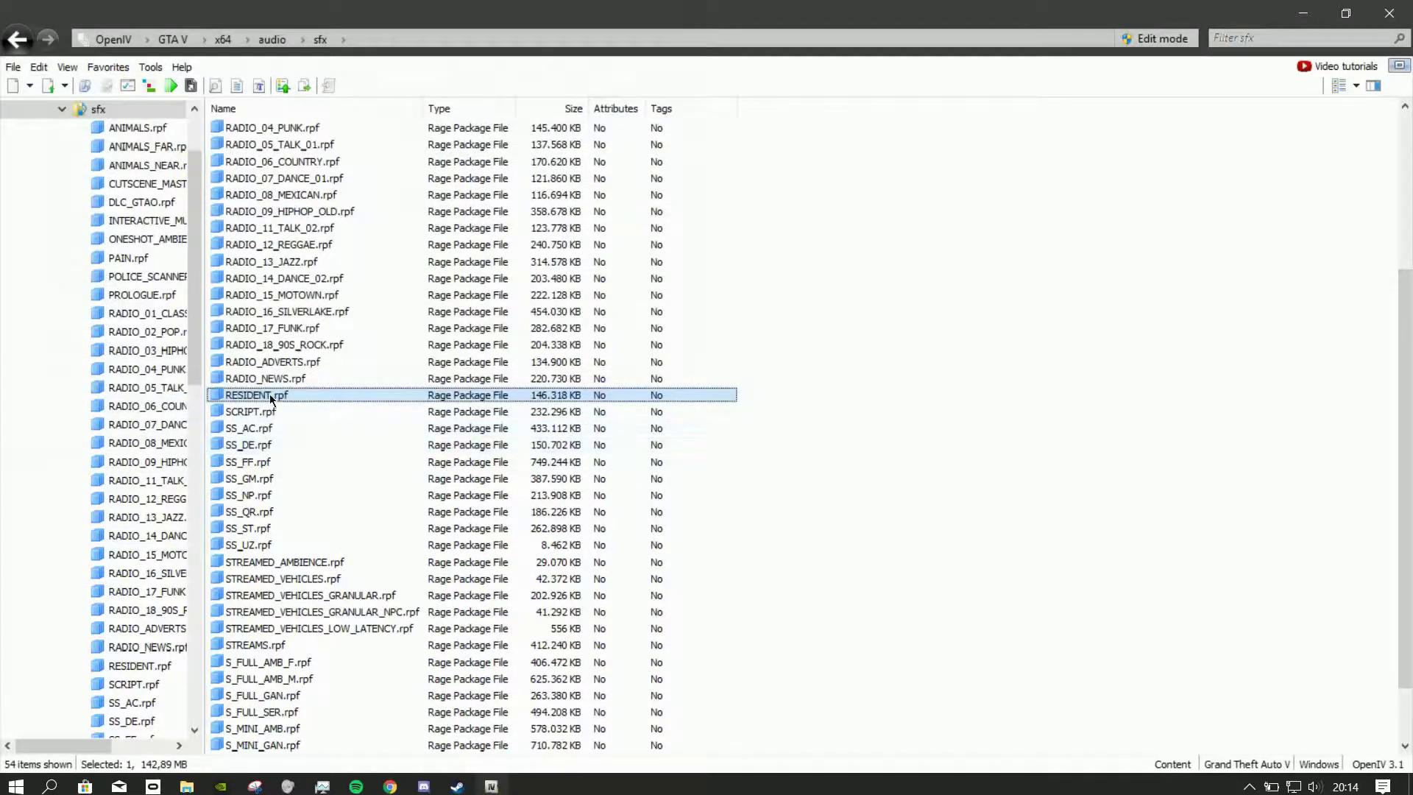
Extract update.rpf from GTA V's update folder into the Mods for FiveM folder
{"action": "scroll", "coordinate": [294, 397], "scroll_direction": "up", "scroll_amount": 2}
{"action": "left_click", "coordinate": [175, 39]}
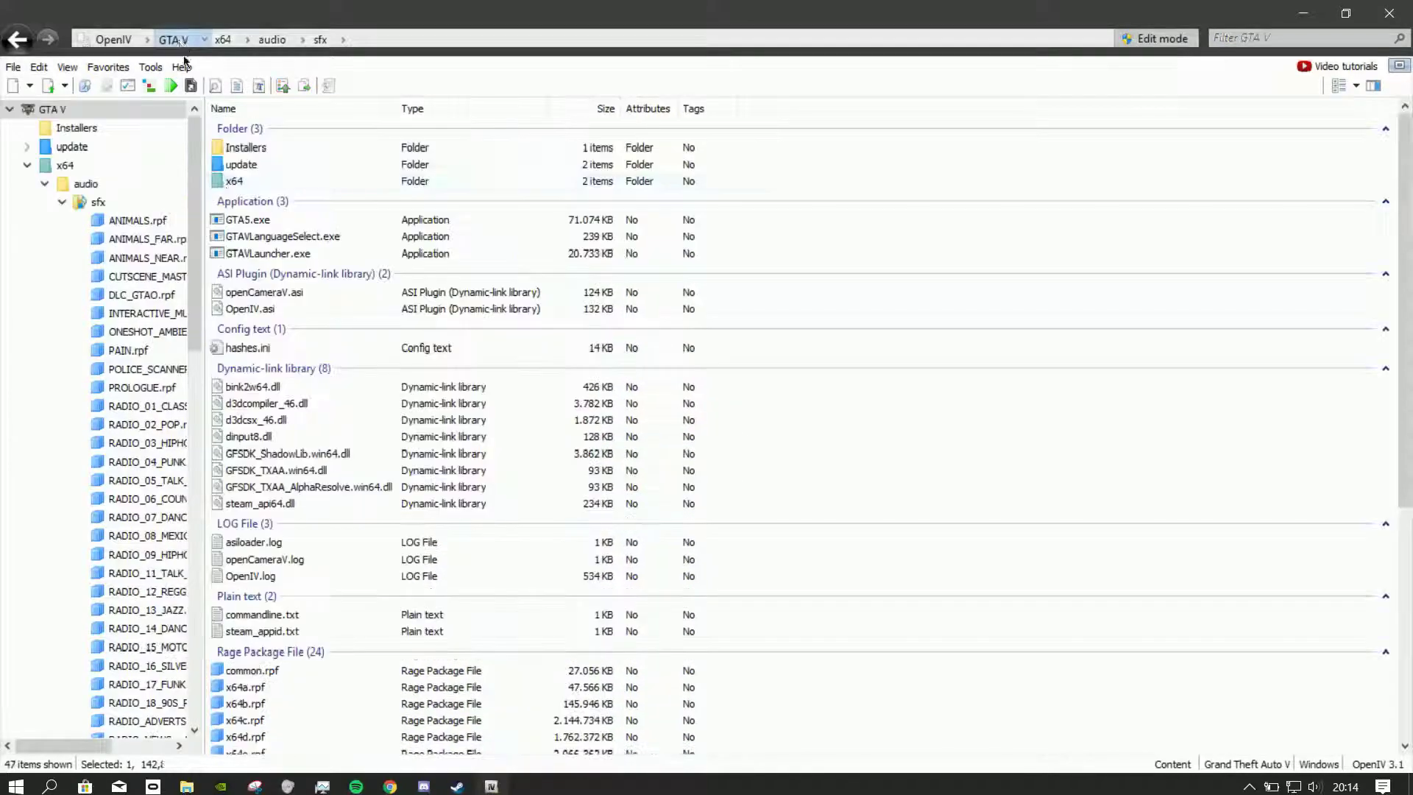
{"action": "left_click", "coordinate": [230, 133]}
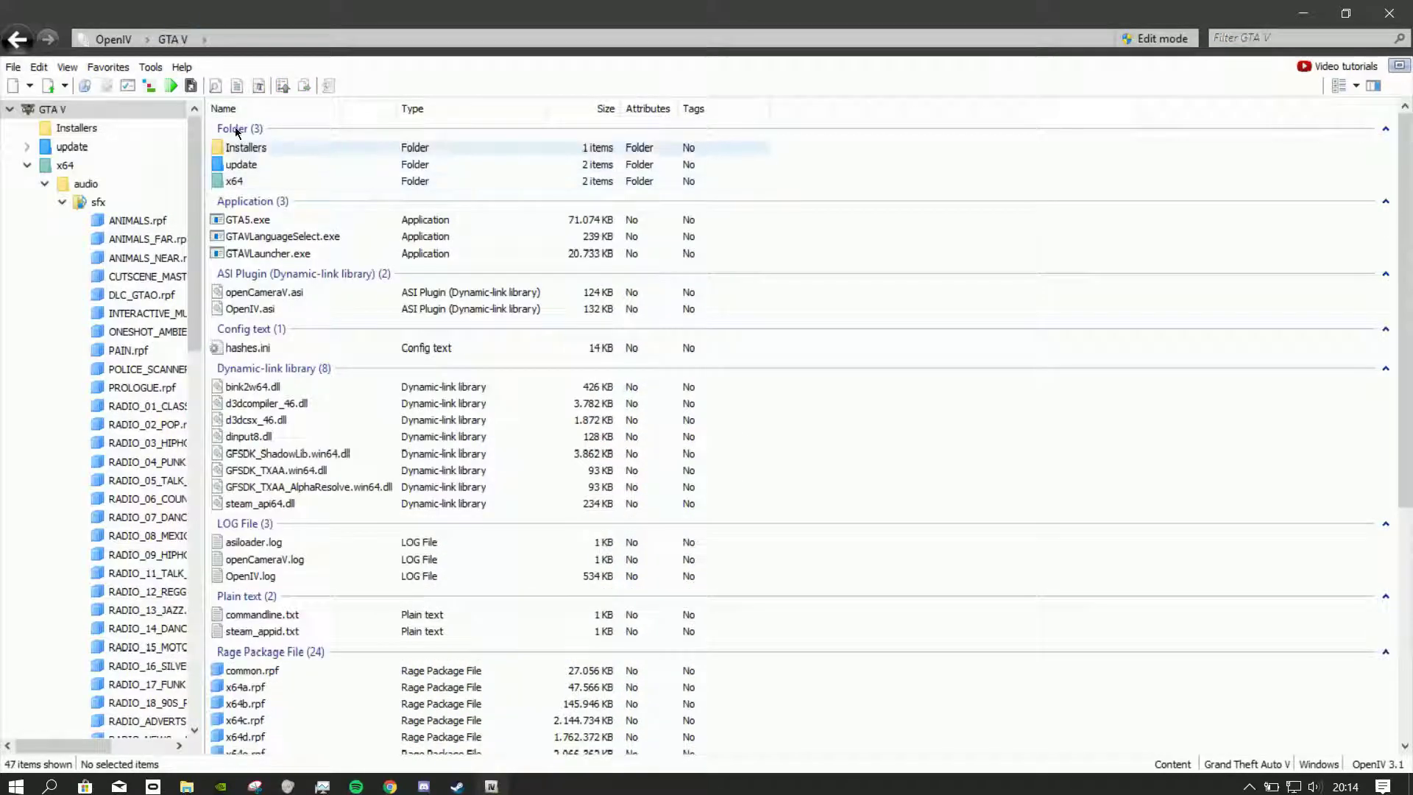
{"action": "double_click", "coordinate": [287, 166]}
{"action": "left_click", "coordinate": [251, 187]}
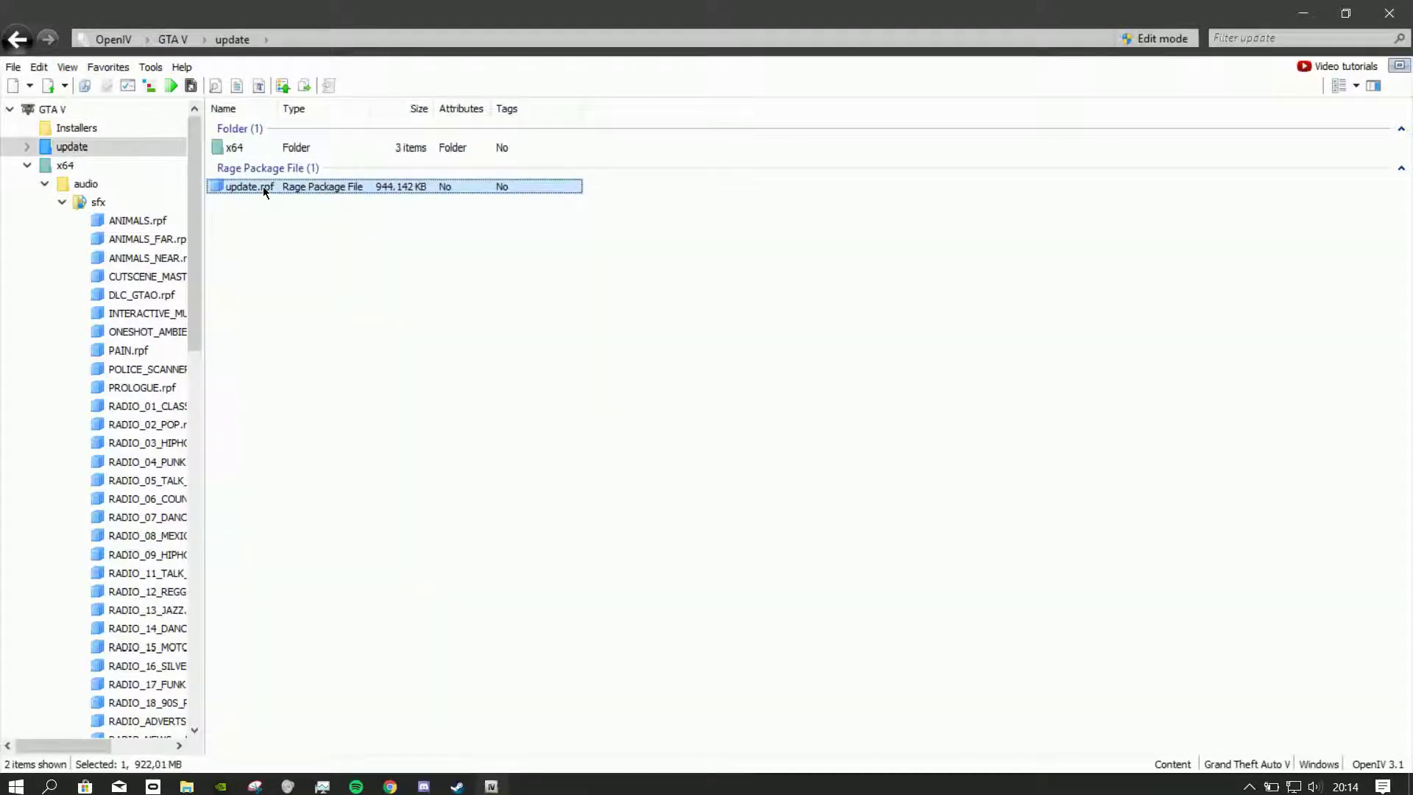
{"action": "right_click", "coordinate": [265, 191]}
{"action": "left_click", "coordinate": [311, 265]}
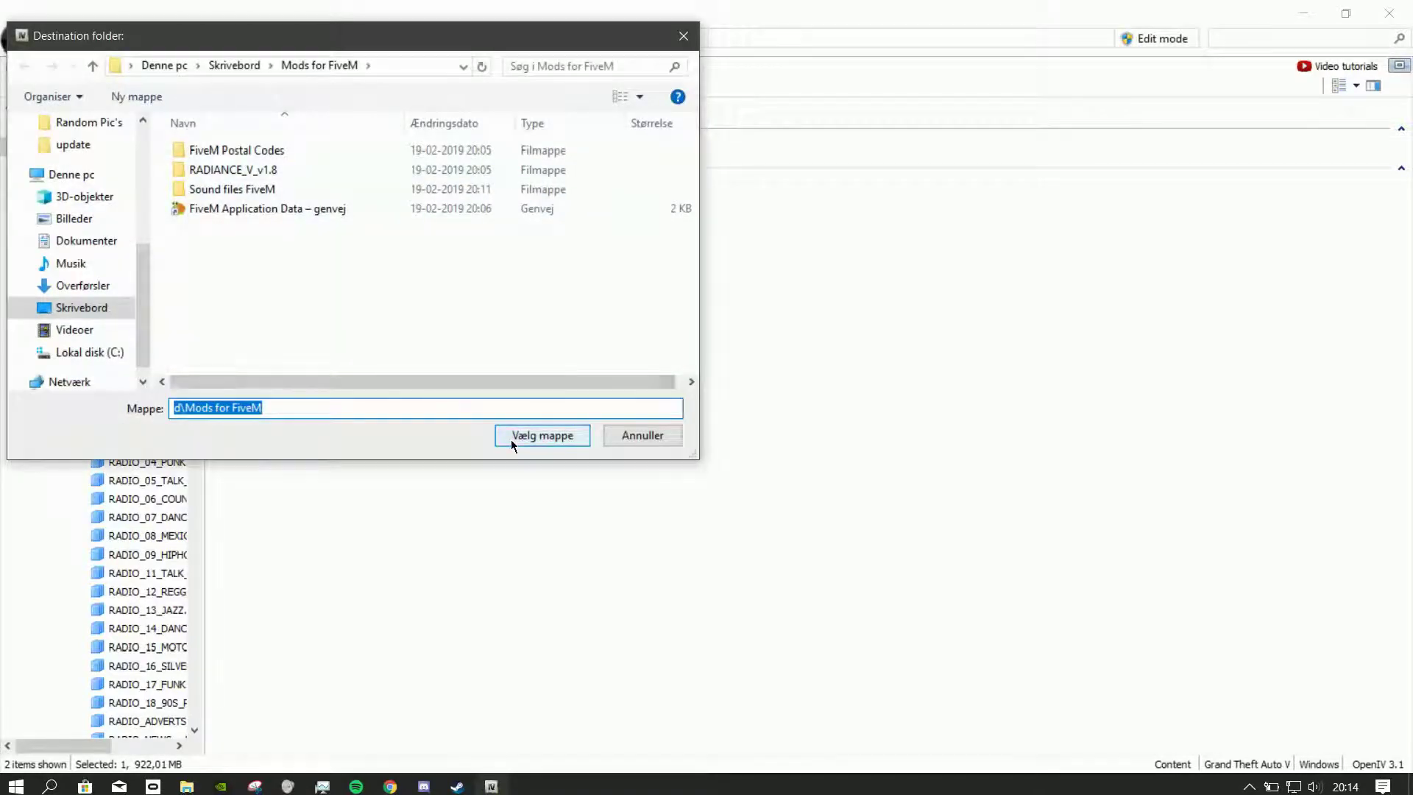
{"action": "left_click", "coordinate": [512, 437]}
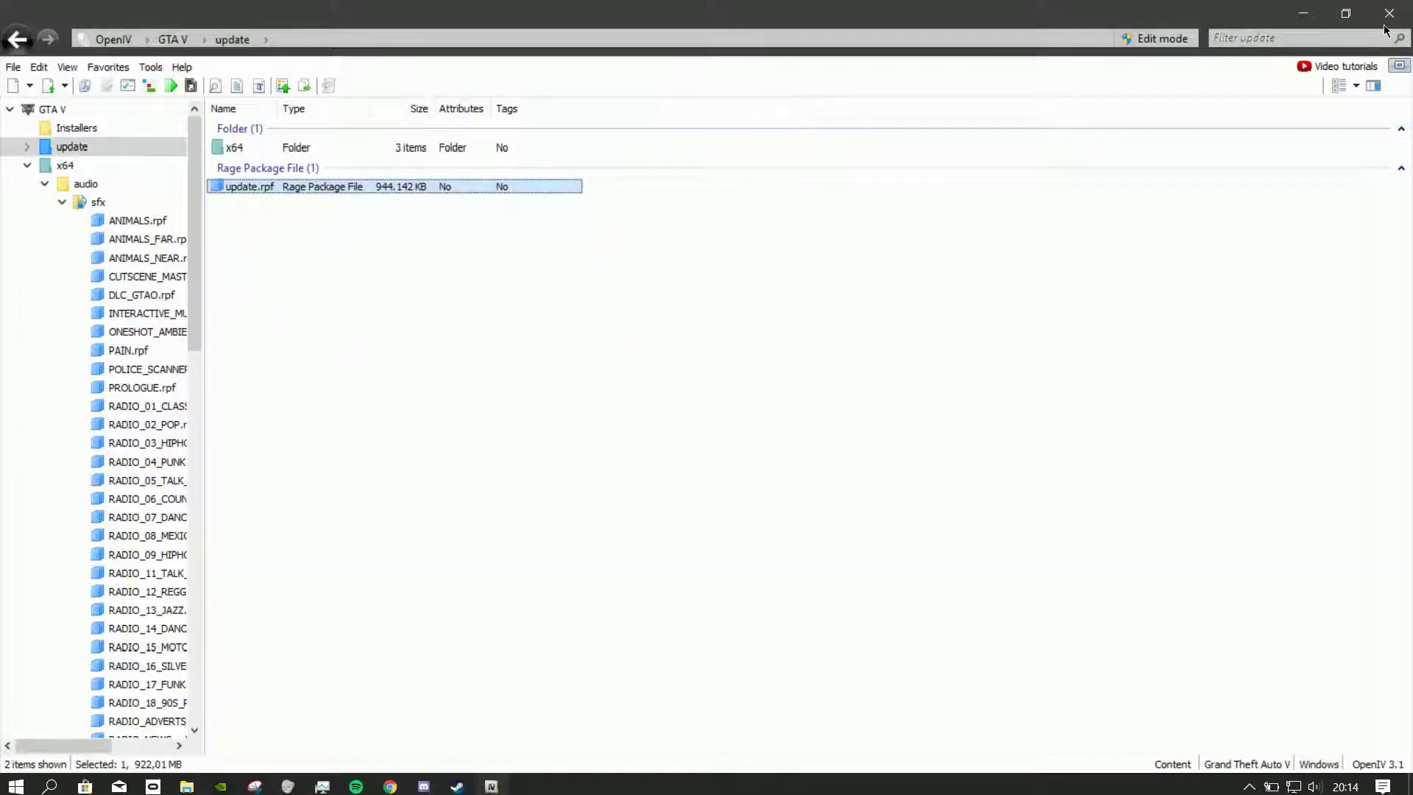
Close OpenIV, move the Mods for FiveM folder to the middle of the desktop and open it
{"action": "double_click", "coordinate": [1272, 19]}
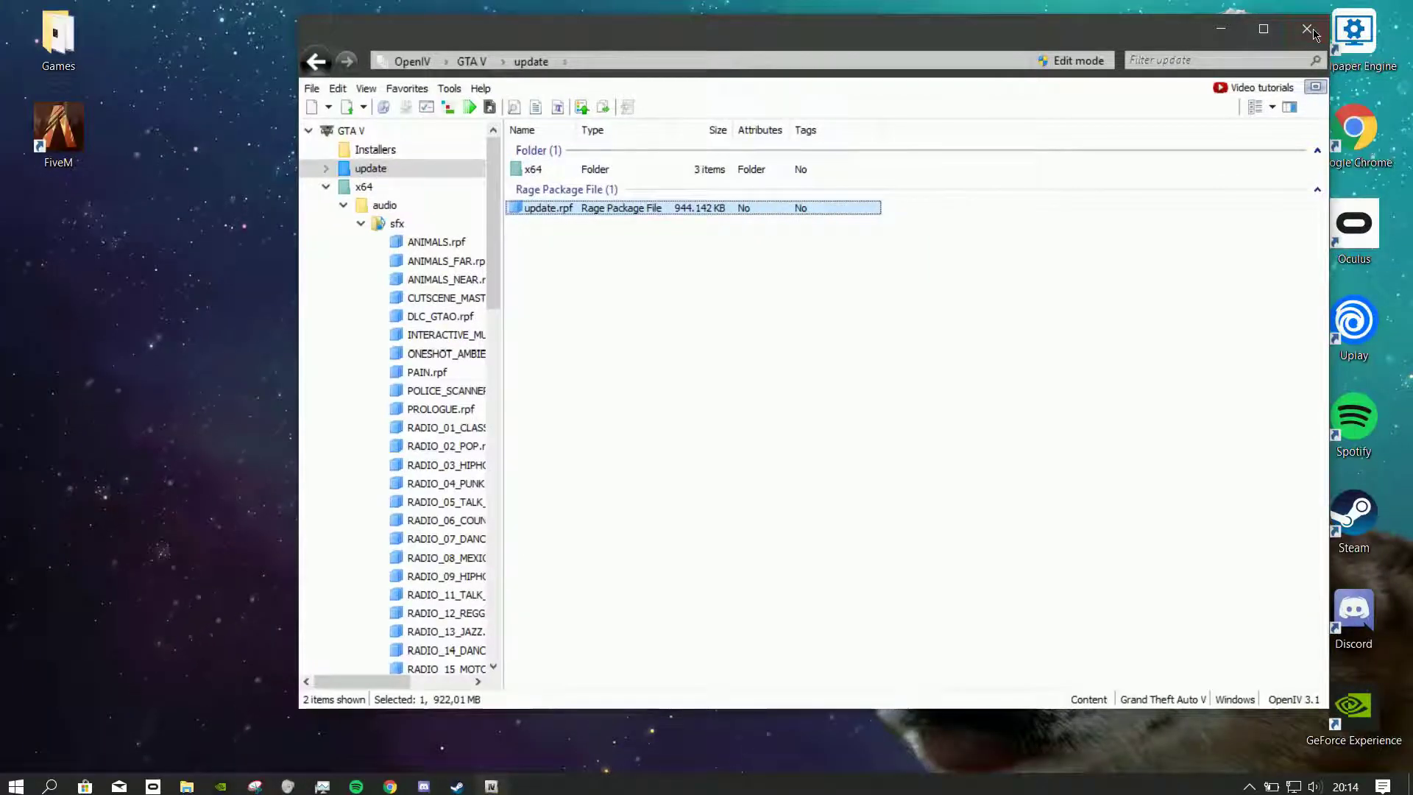
{"action": "left_click", "coordinate": [1306, 29]}
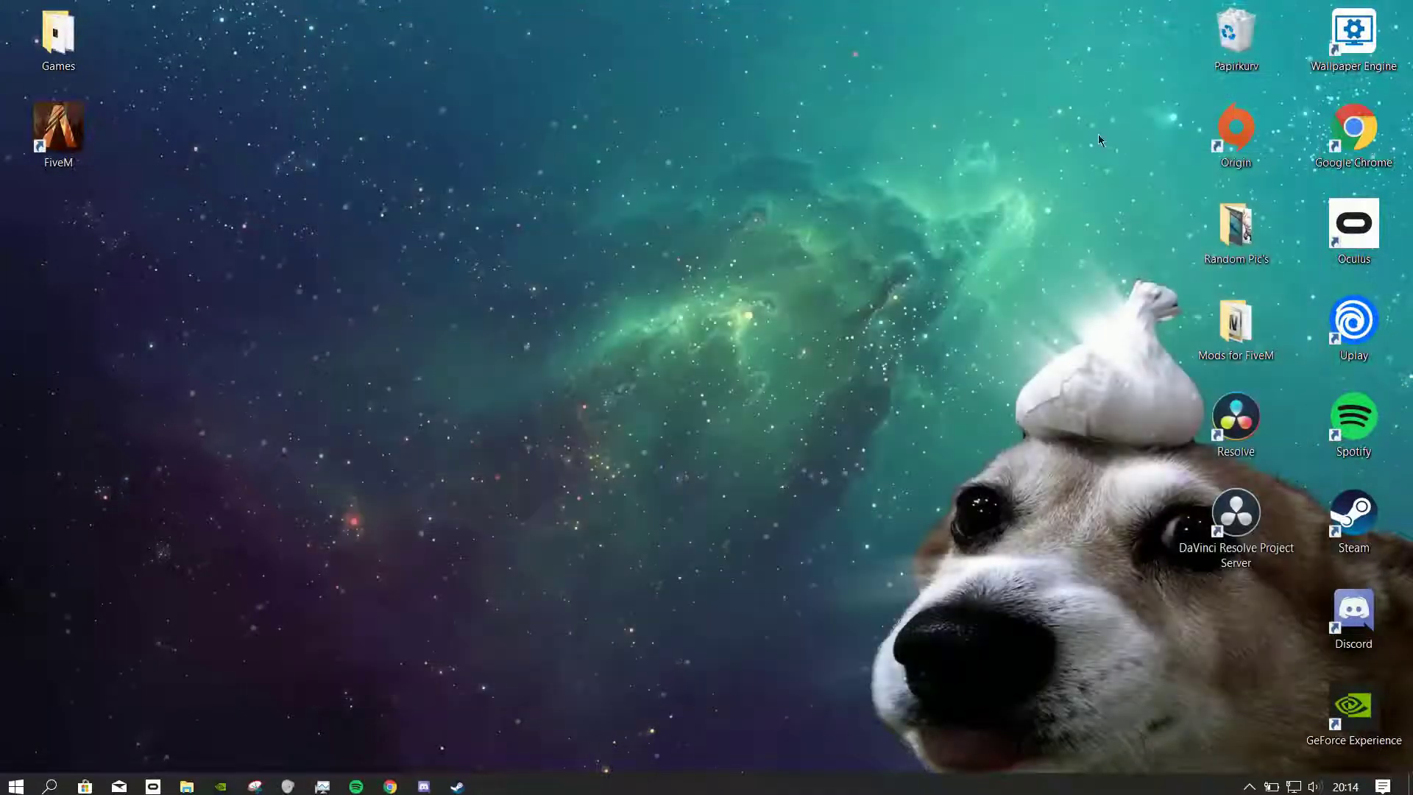
{"action": "left_click_drag", "start_coordinate": [1197, 324], "coordinate": [611, 229]}
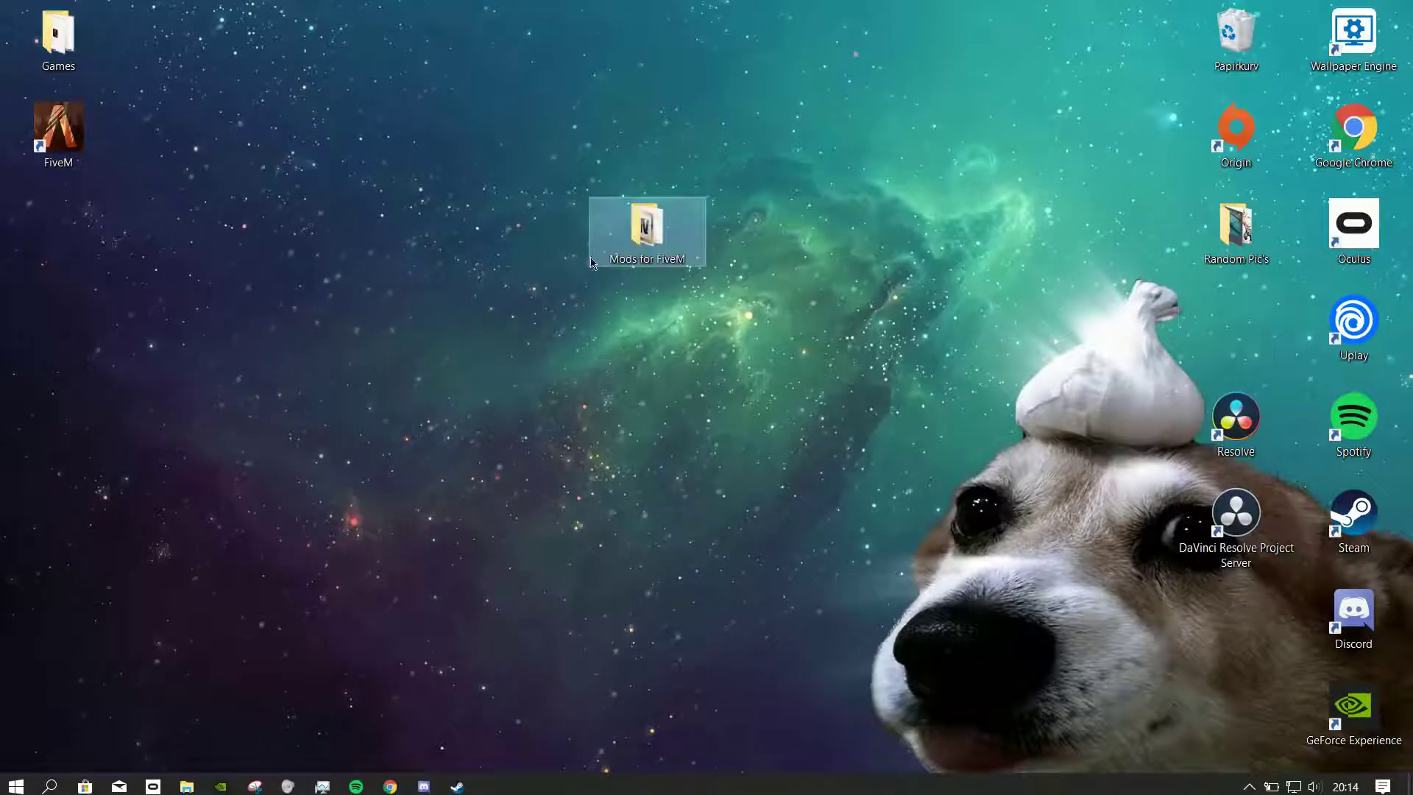
{"action": "double_click", "coordinate": [641, 234]}
{"action": "left_click_drag", "start_coordinate": [581, 439], "coordinate": [456, 314]}
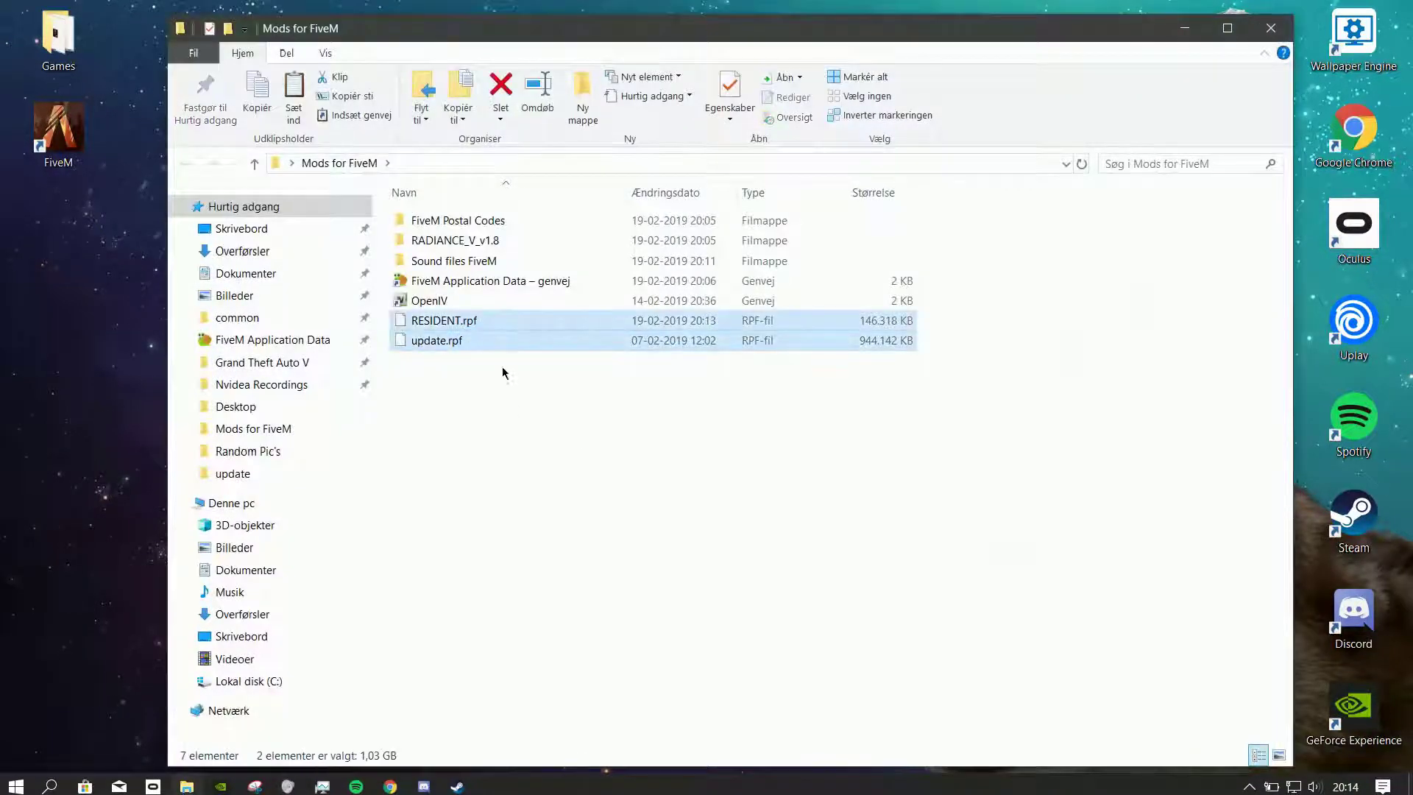
Move the ArchiveFix folder from Sound files FiveM up into Mods for FiveM and return to that parent folder
{"action": "double_click", "coordinate": [464, 220]}
{"action": "left_click", "coordinate": [189, 164]}
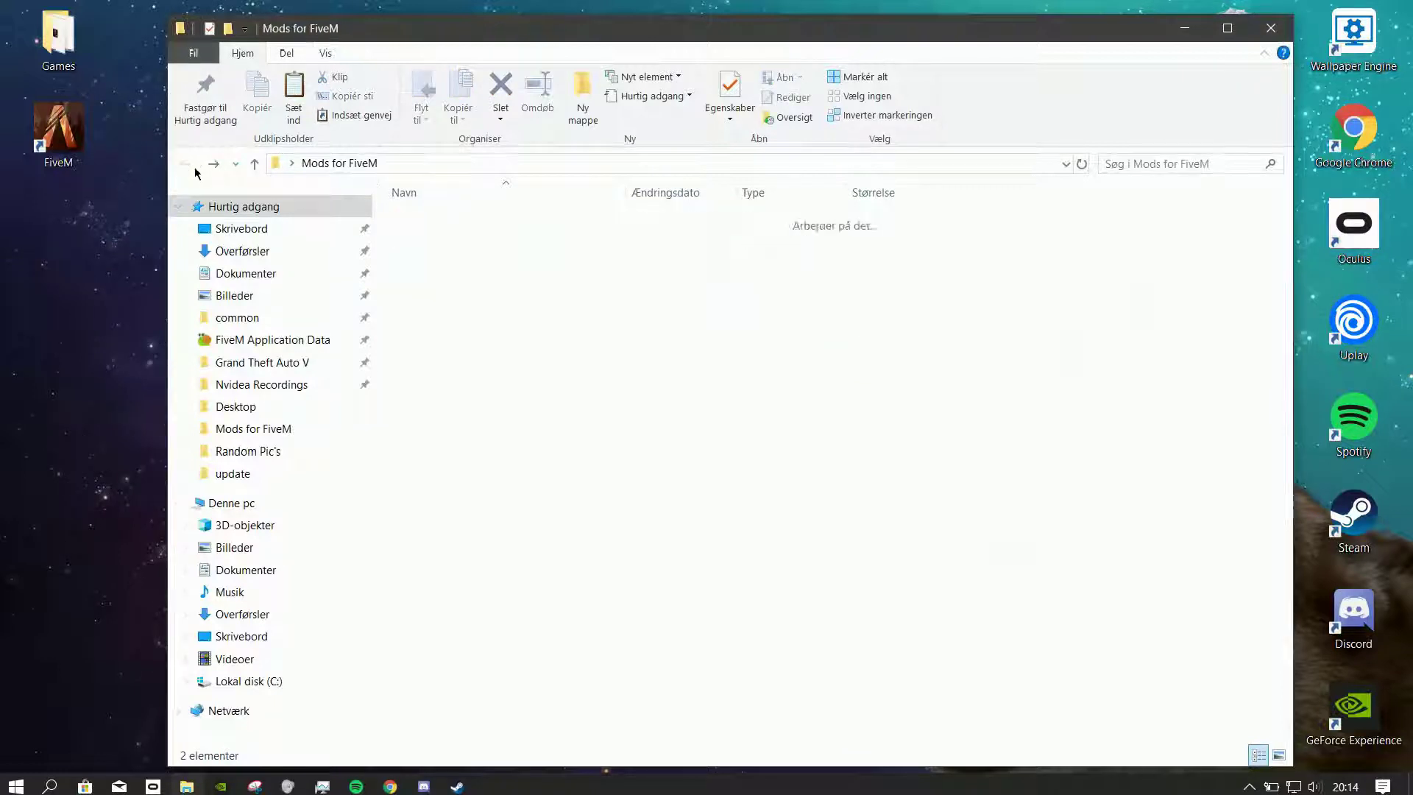
{"action": "left_click", "coordinate": [457, 262]}
{"action": "double_click", "coordinate": [458, 265]}
{"action": "left_click", "coordinate": [434, 221]}
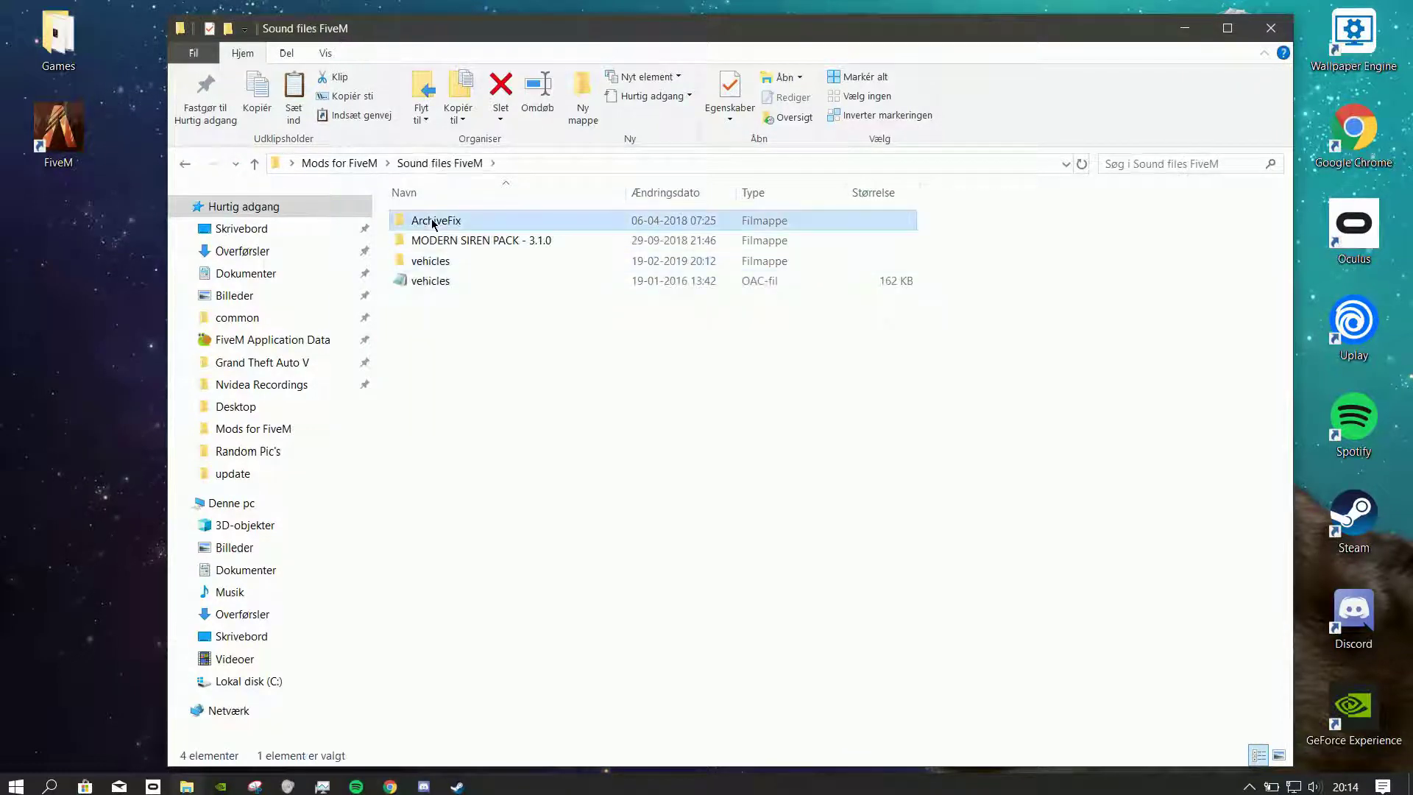
{"action": "left_click_drag", "start_coordinate": [434, 220], "coordinate": [338, 166]}
{"action": "left_click", "coordinate": [349, 170]}
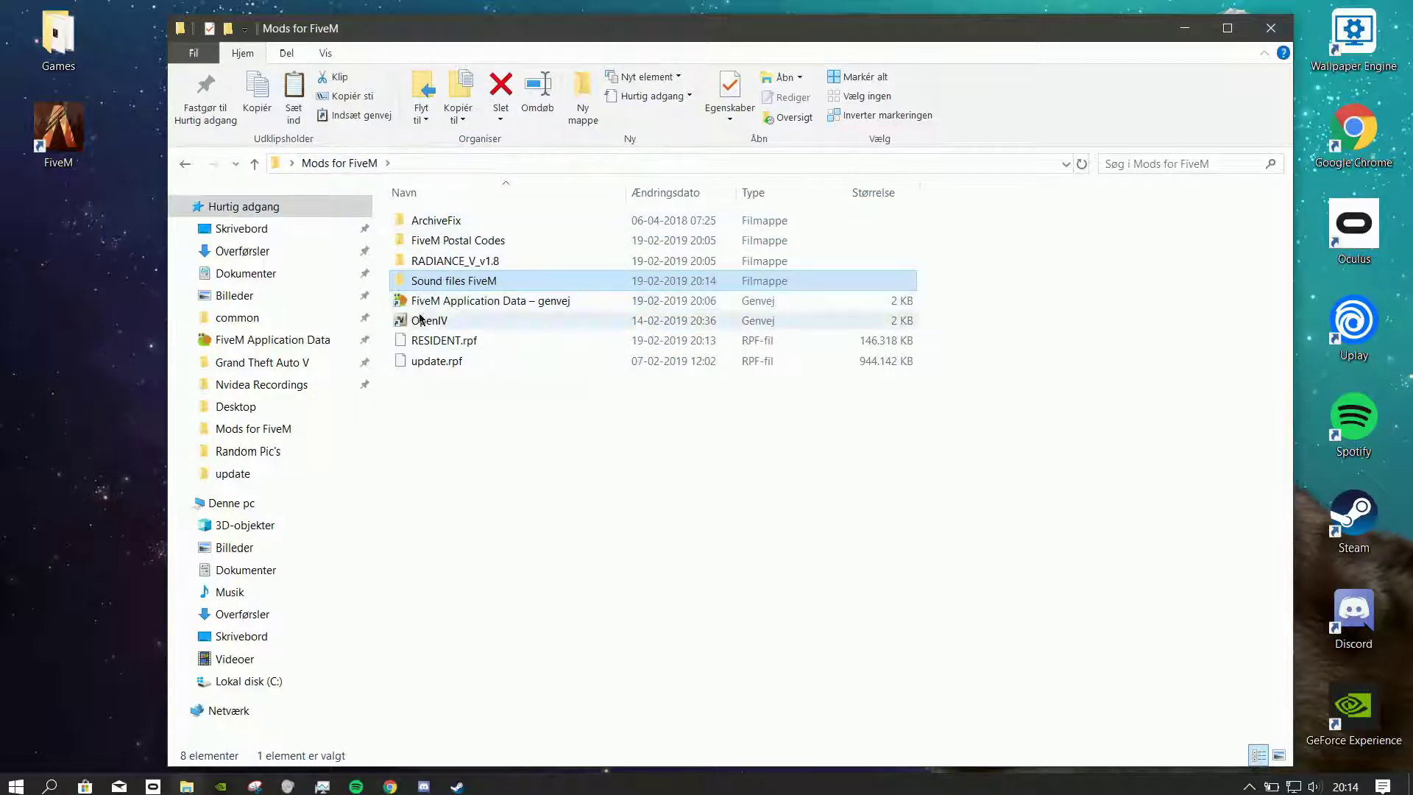
Open the ArchiveFix folder and arrange its window beside a second window showing Mods for FiveM
{"action": "left_click", "coordinate": [439, 224]}
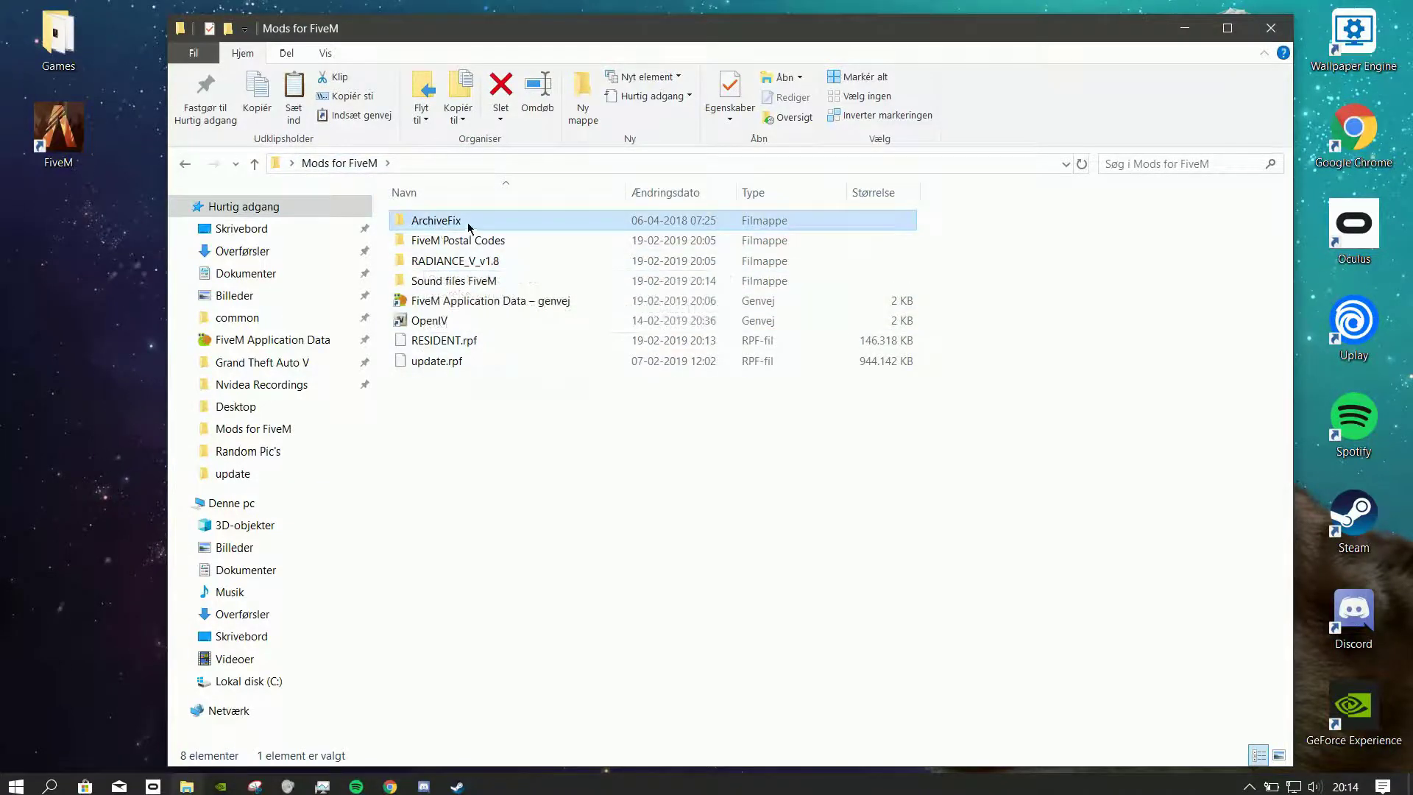
{"action": "double_click", "coordinate": [451, 220]}
{"action": "left_click_drag", "start_coordinate": [672, 41], "coordinate": [431, 59]}
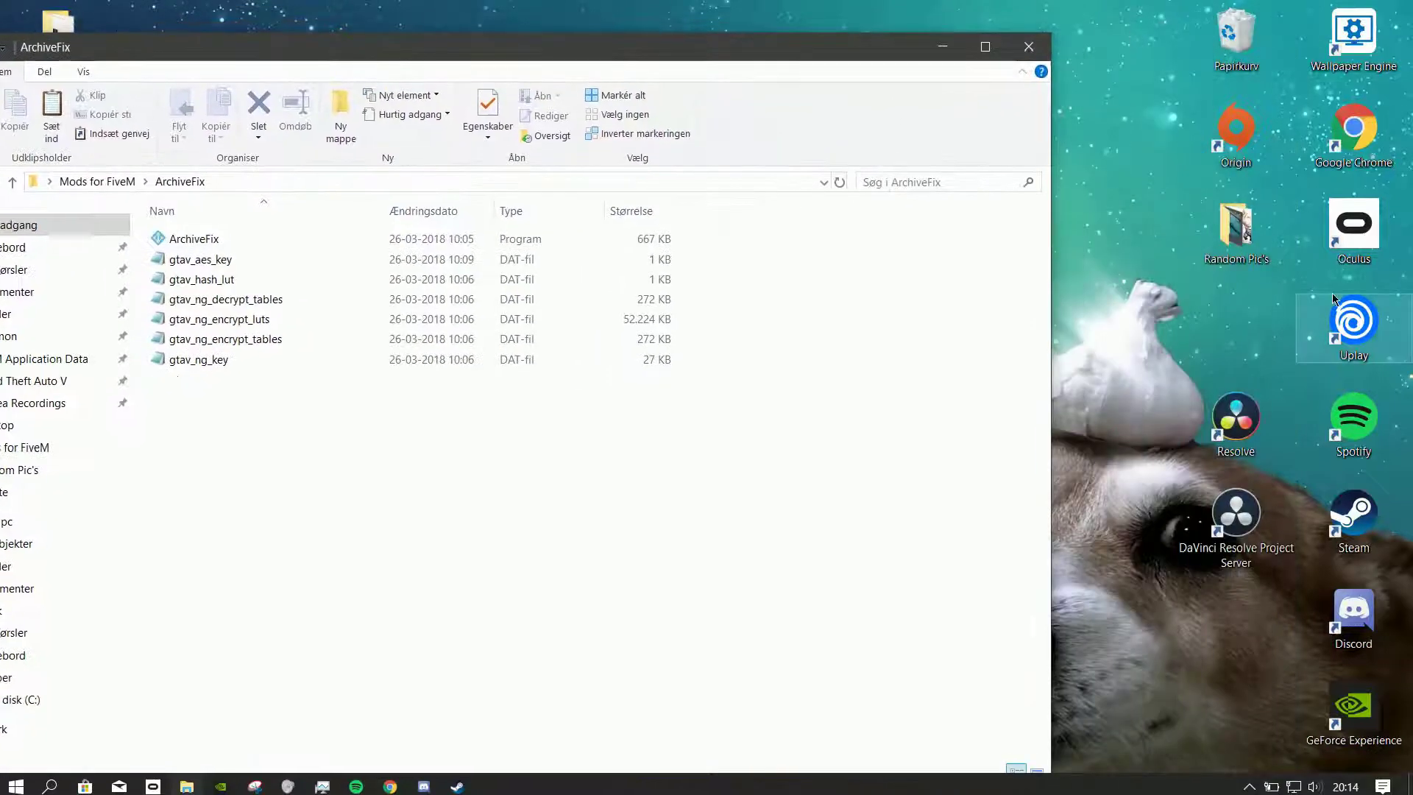
{"action": "left_click_drag", "start_coordinate": [846, 46], "coordinate": [1089, 234]}
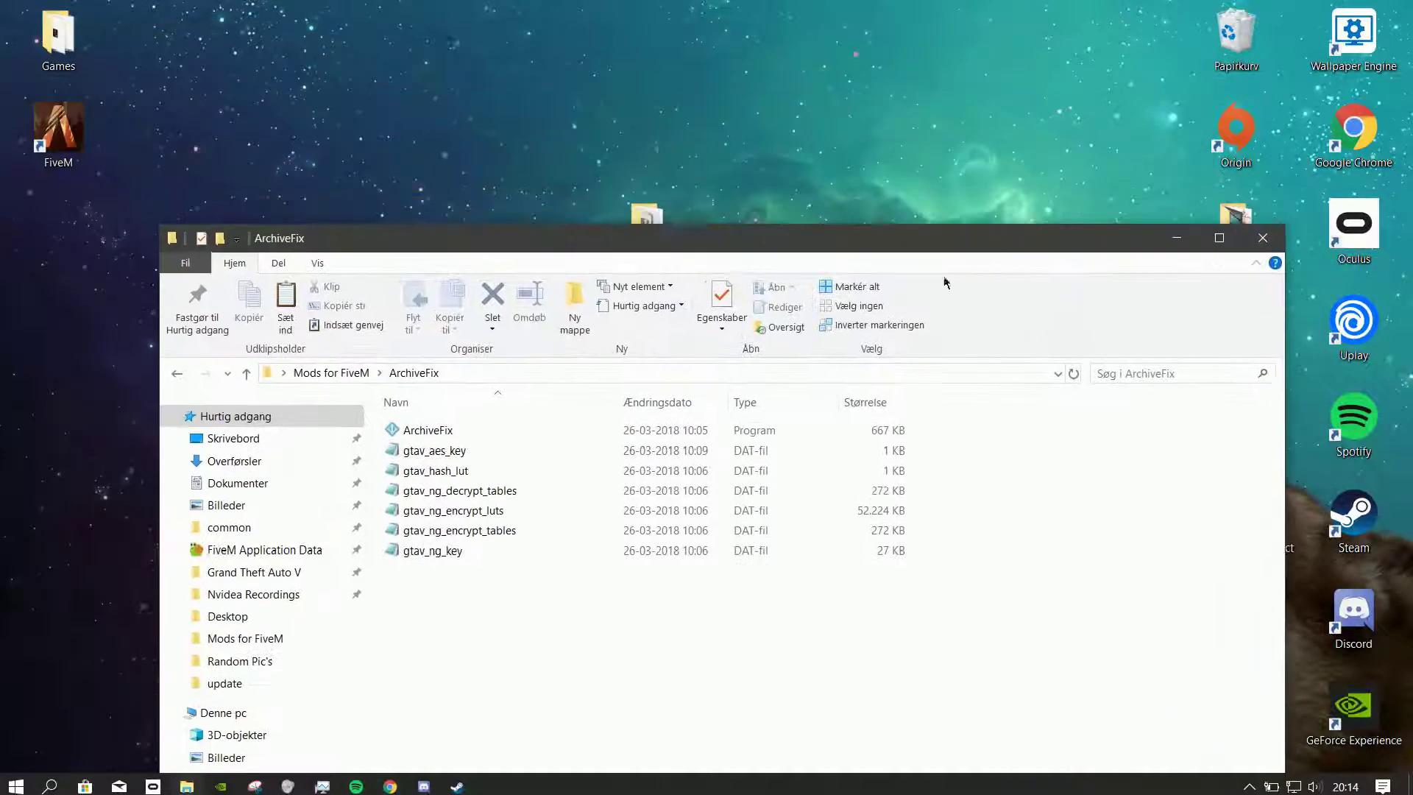
{"action": "double_click", "coordinate": [647, 215]}
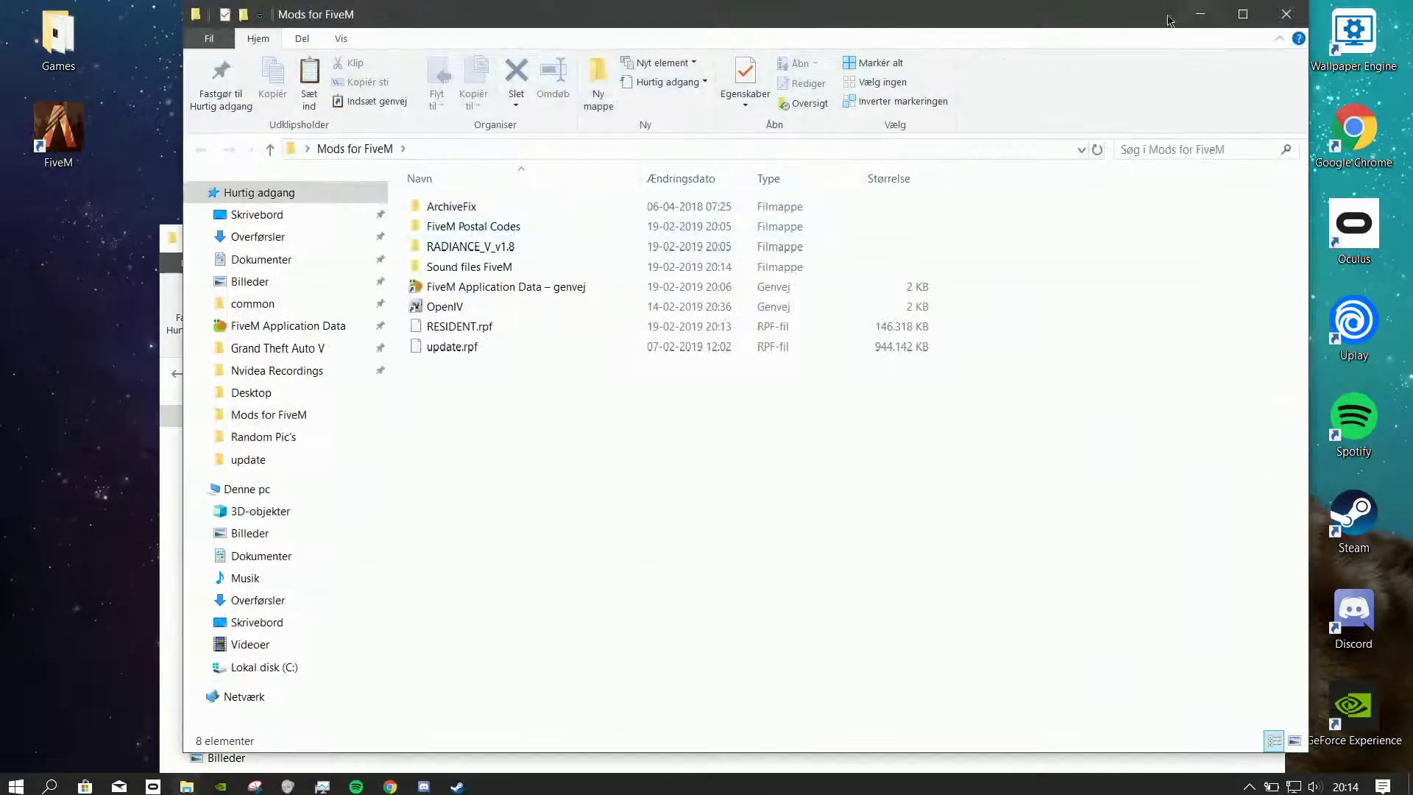
{"action": "left_click_drag", "start_coordinate": [1169, 21], "coordinate": [876, 35]}
{"action": "left_click_drag", "start_coordinate": [1124, 245], "coordinate": [1400, 144]}
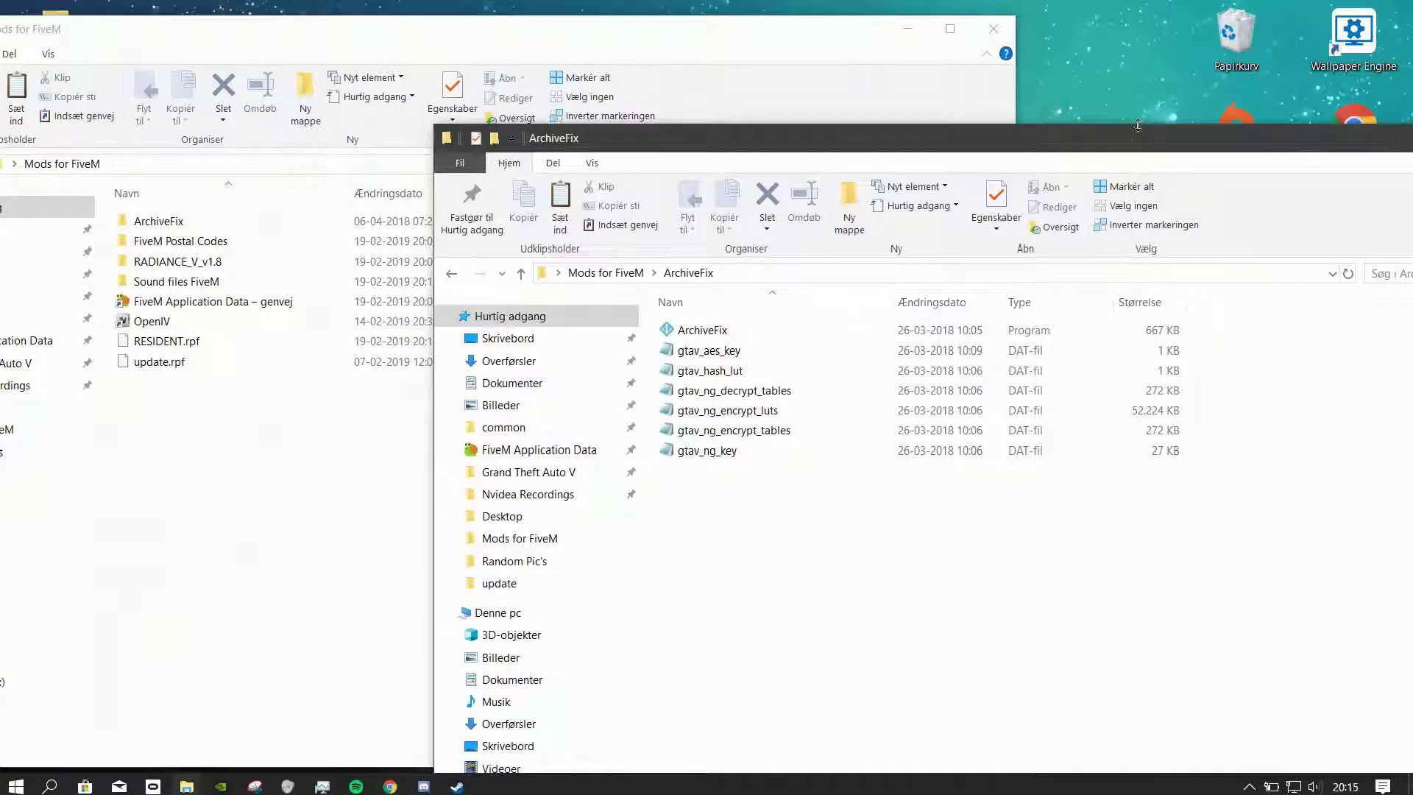
{"action": "left_click_drag", "start_coordinate": [1138, 126], "coordinate": [1409, 73]}
{"action": "left_click", "coordinate": [1174, 36]}
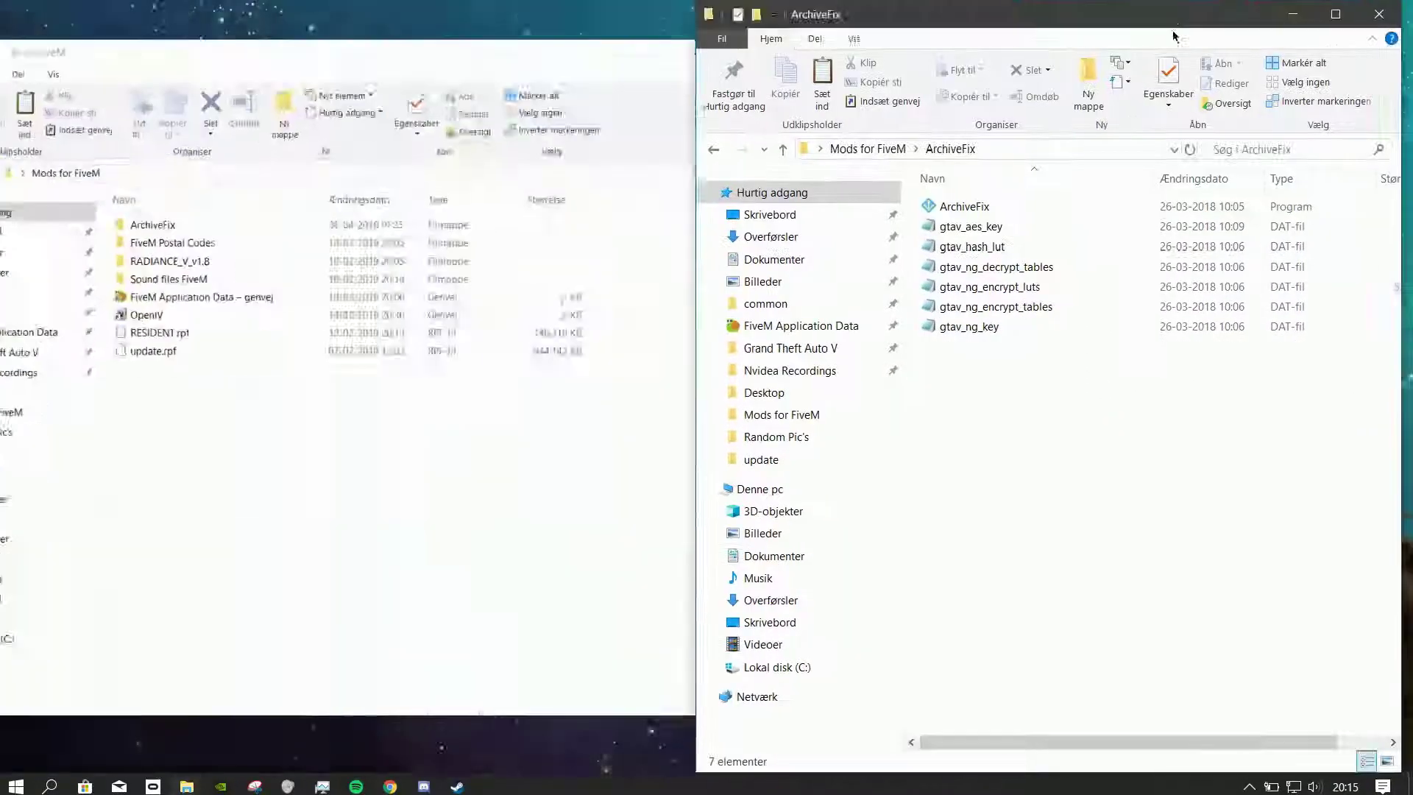
{"action": "mouse_move", "coordinate": [1174, 36]}
{"action": "left_mouse_down"}
{"action": "mouse_move", "coordinate": [1149, 38]}
{"action": "mouse_move", "coordinate": [1181, 29]}
{"action": "left_mouse_up"}
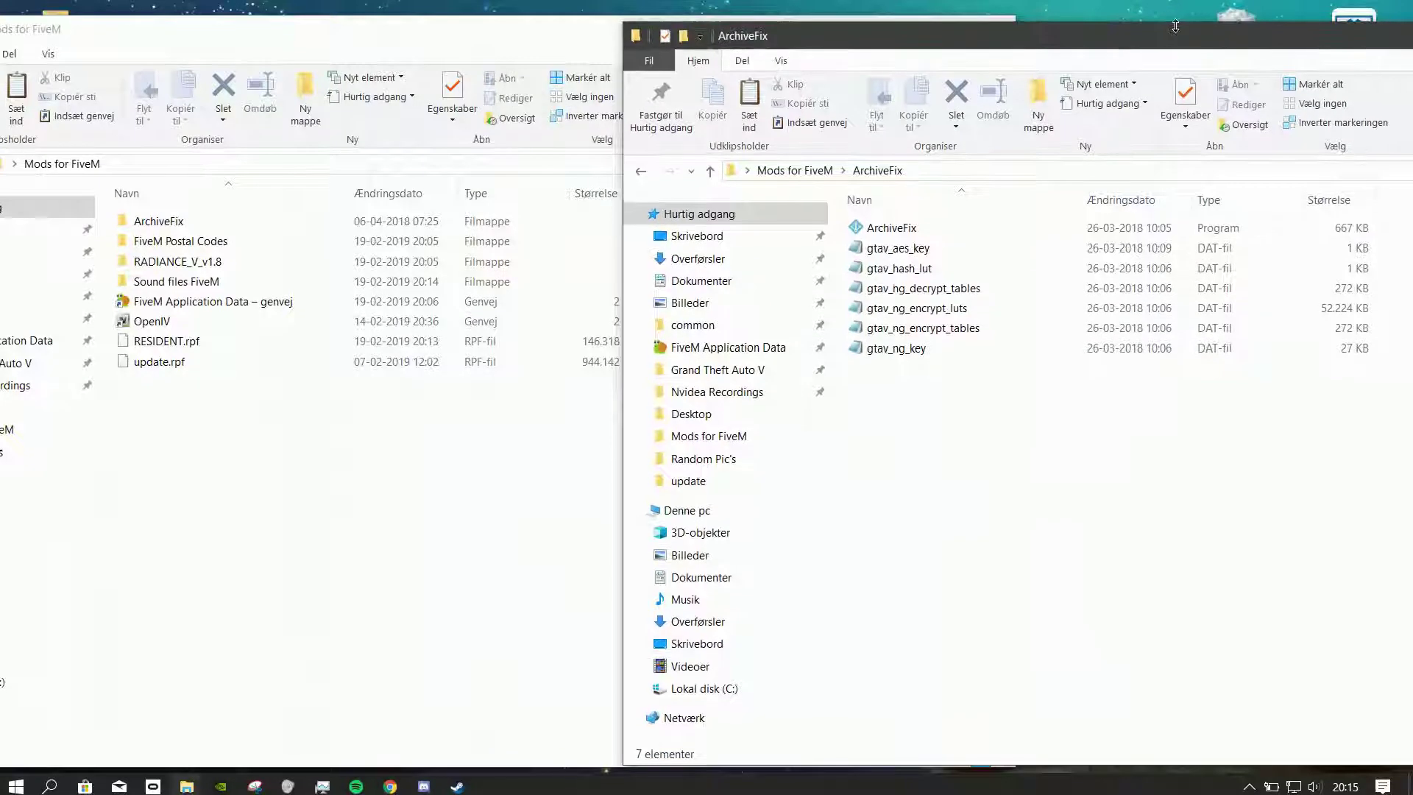
{"action": "left_click_drag", "start_coordinate": [1120, 17], "coordinate": [1264, 15]}
Process RESIDENT.rpf with the ArchiveFix program and exit its console when it is done
{"action": "left_click_drag", "start_coordinate": [1097, 399], "coordinate": [1048, 238]}
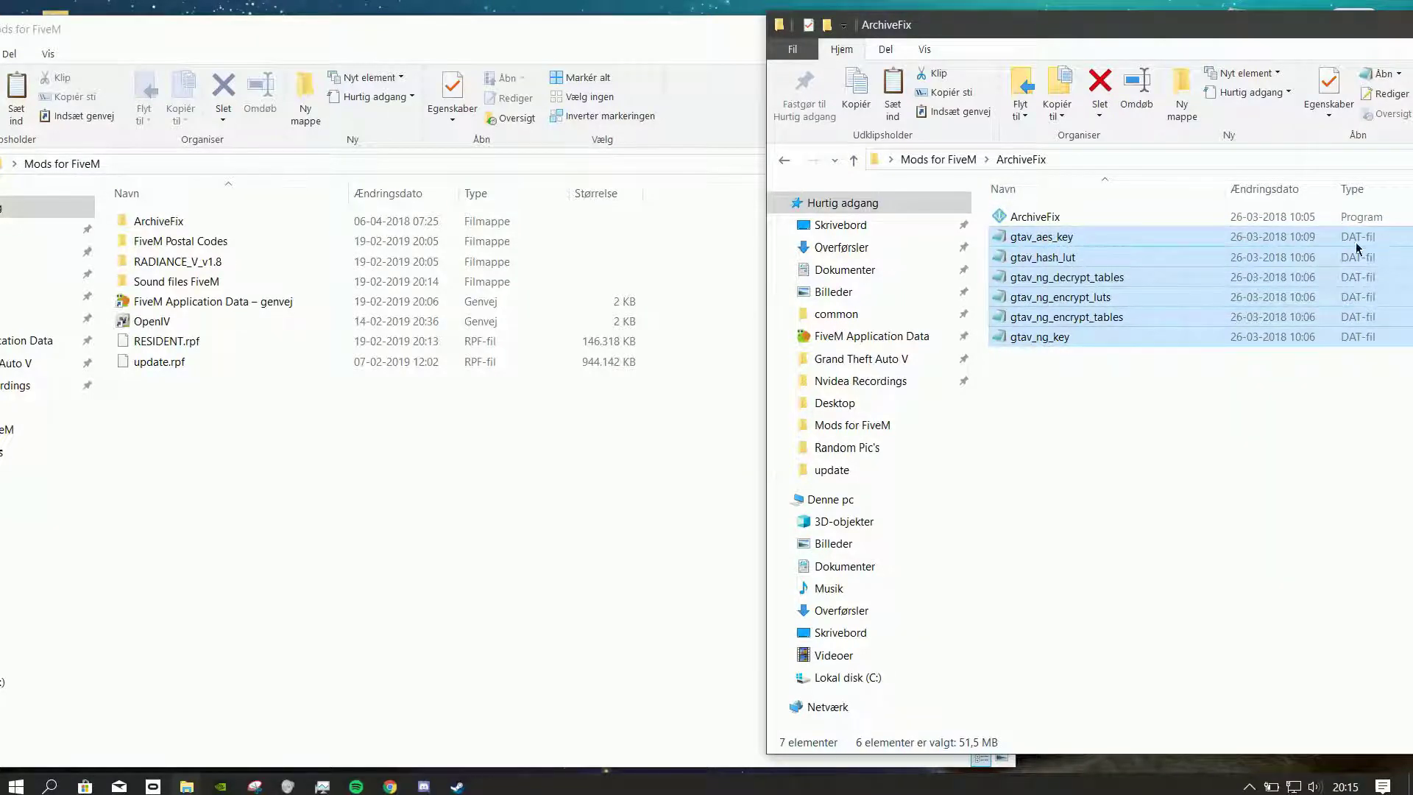
{"action": "left_click", "coordinate": [1274, 430]}
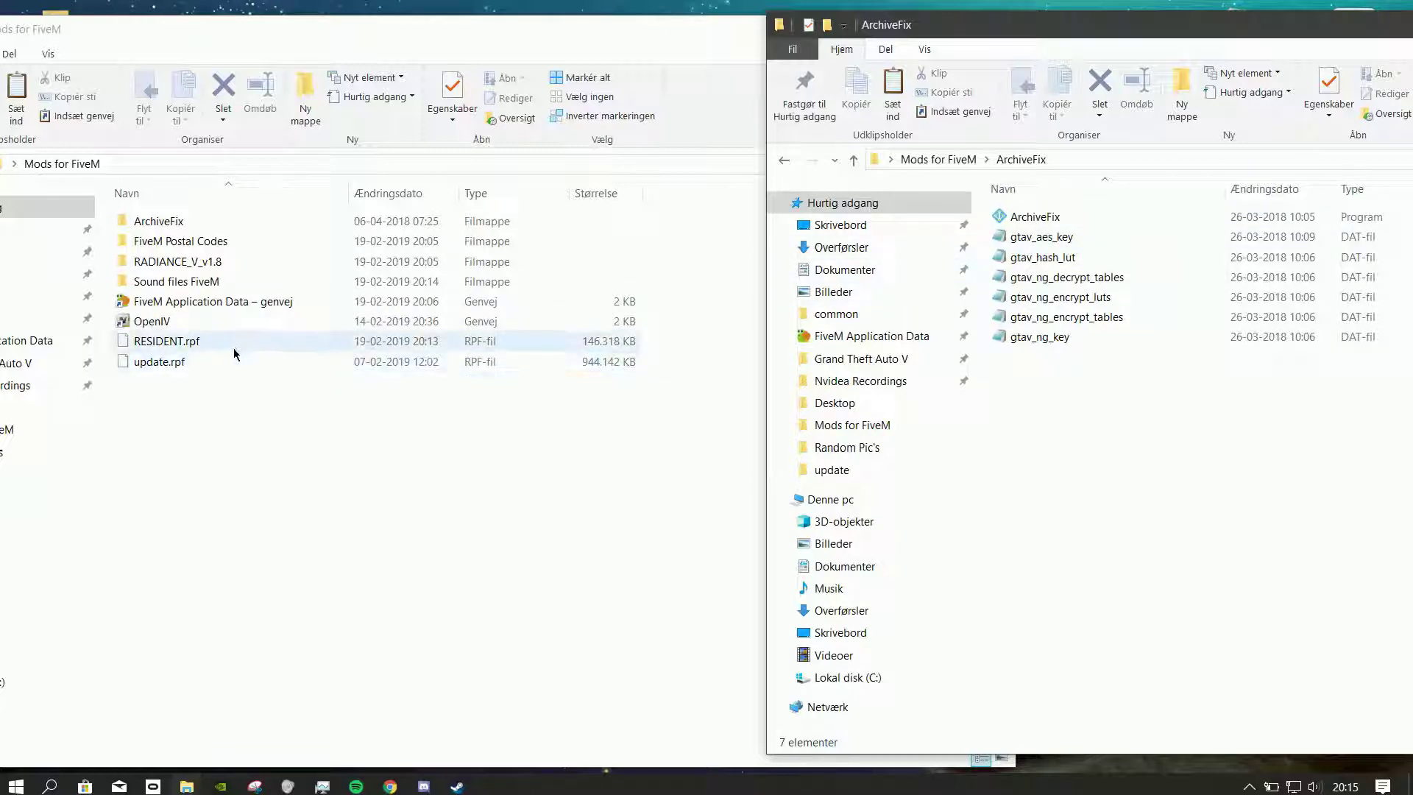
{"action": "left_click_drag", "start_coordinate": [189, 342], "coordinate": [1050, 219]}
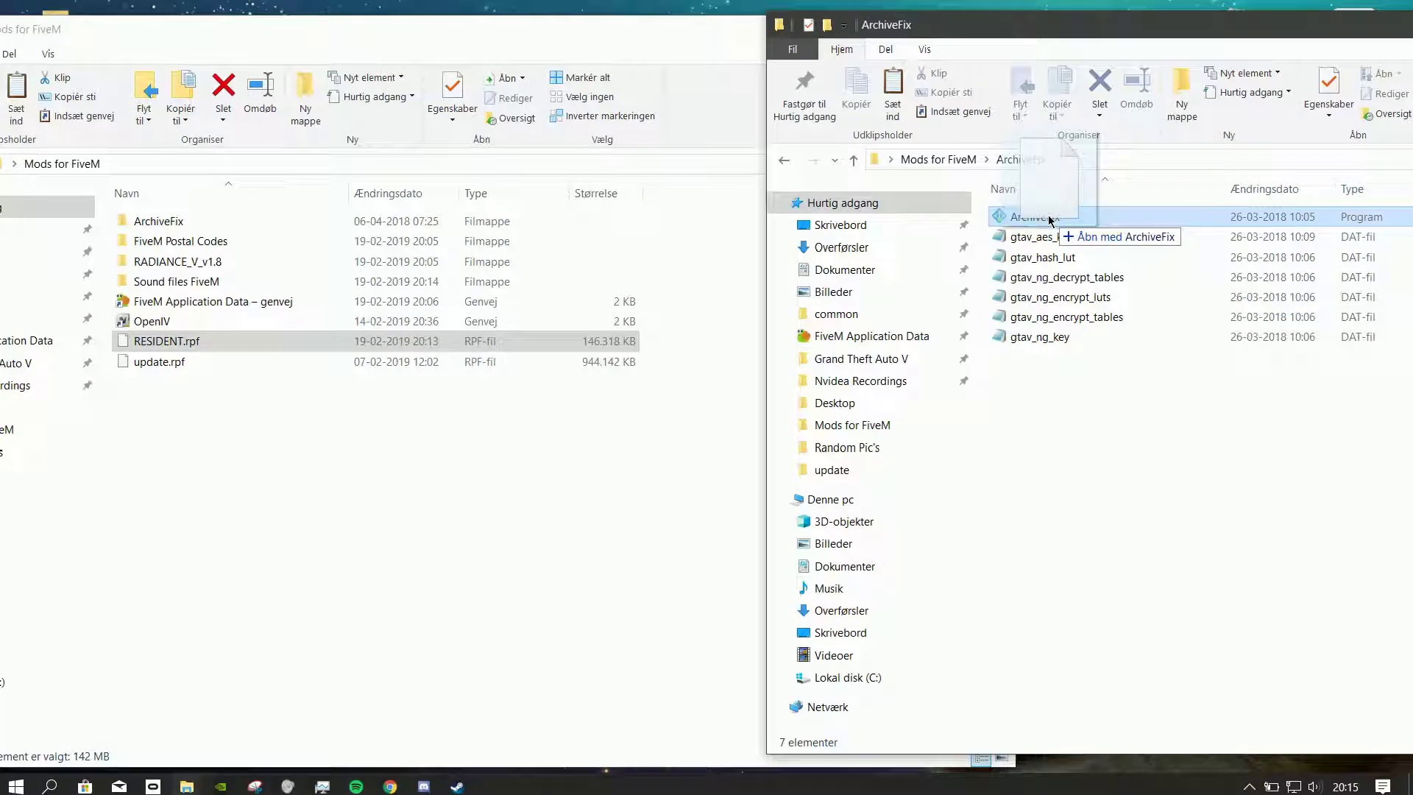
{"action": "left_click_drag", "start_coordinate": [1050, 219], "coordinate": [1050, 219]}
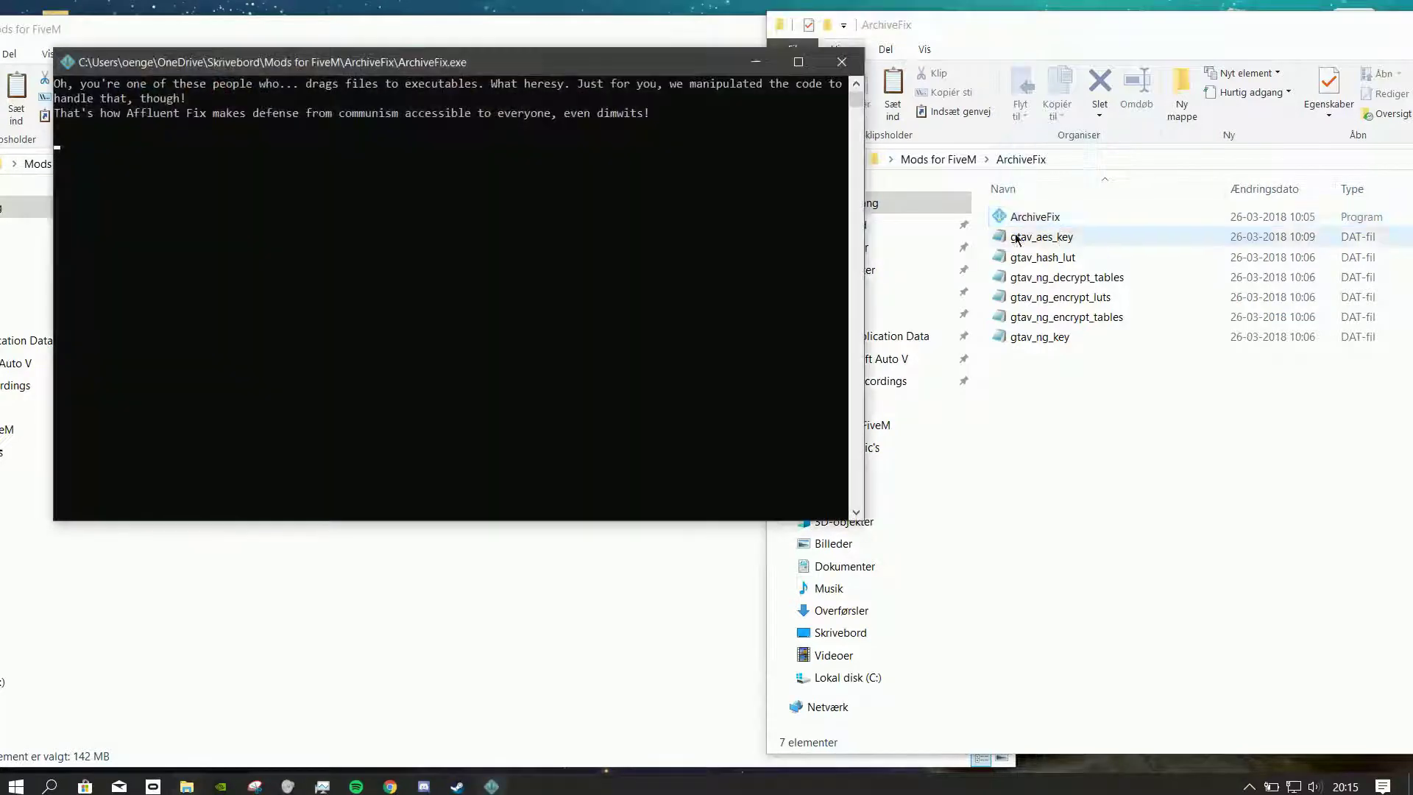
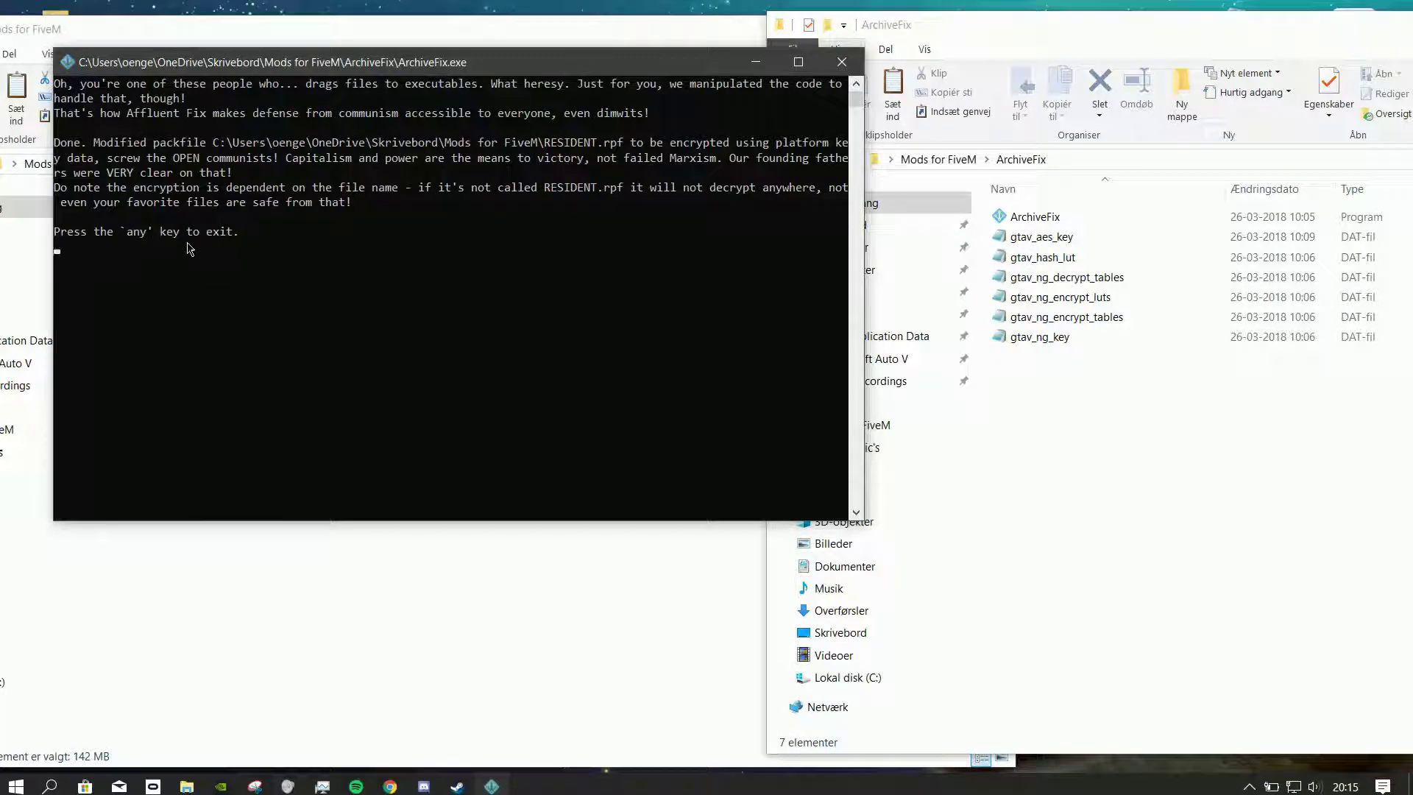
{"action": "key", "text": "Return"}
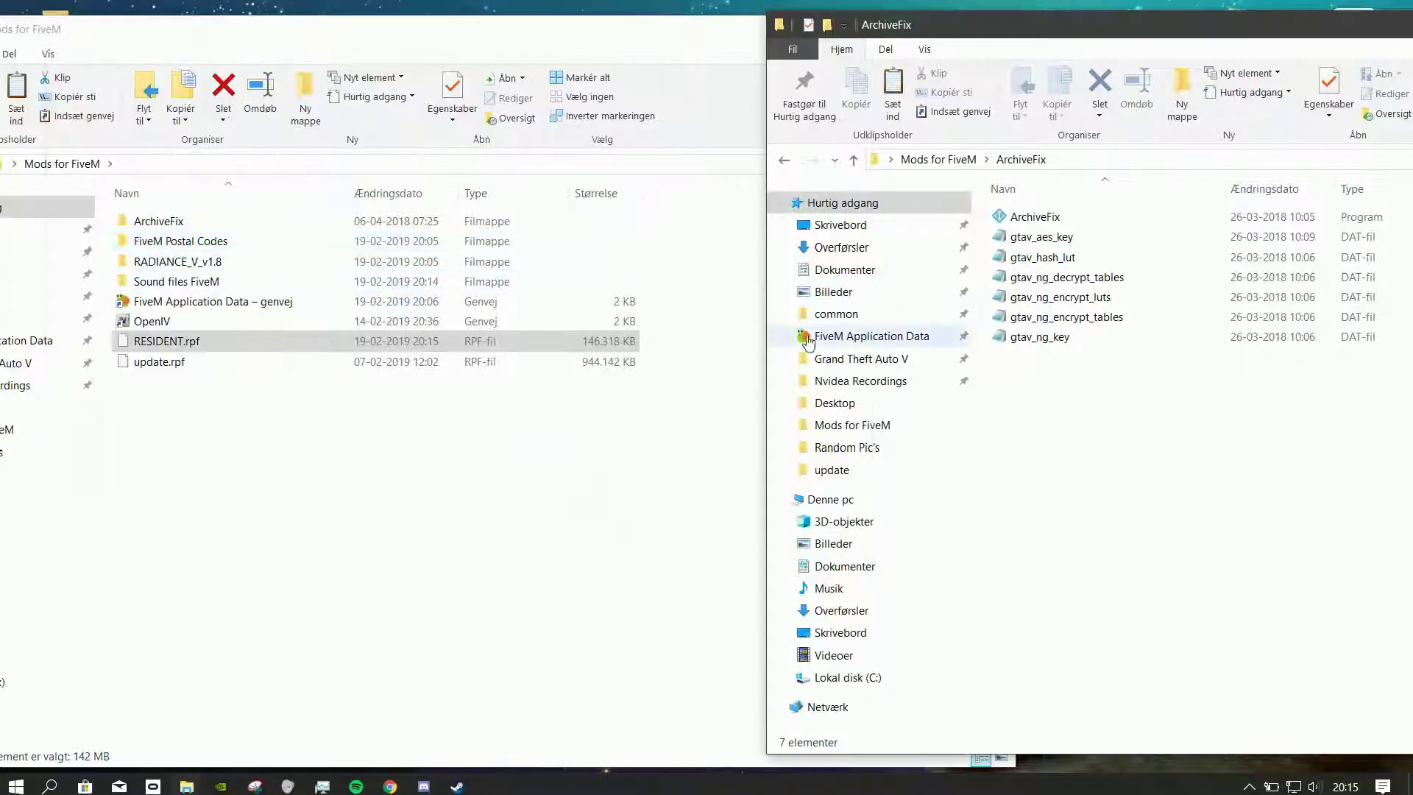
Process update.rpf from Mods for FiveM with the ArchiveFix program and exit its console
{"action": "left_click", "coordinate": [246, 372]}
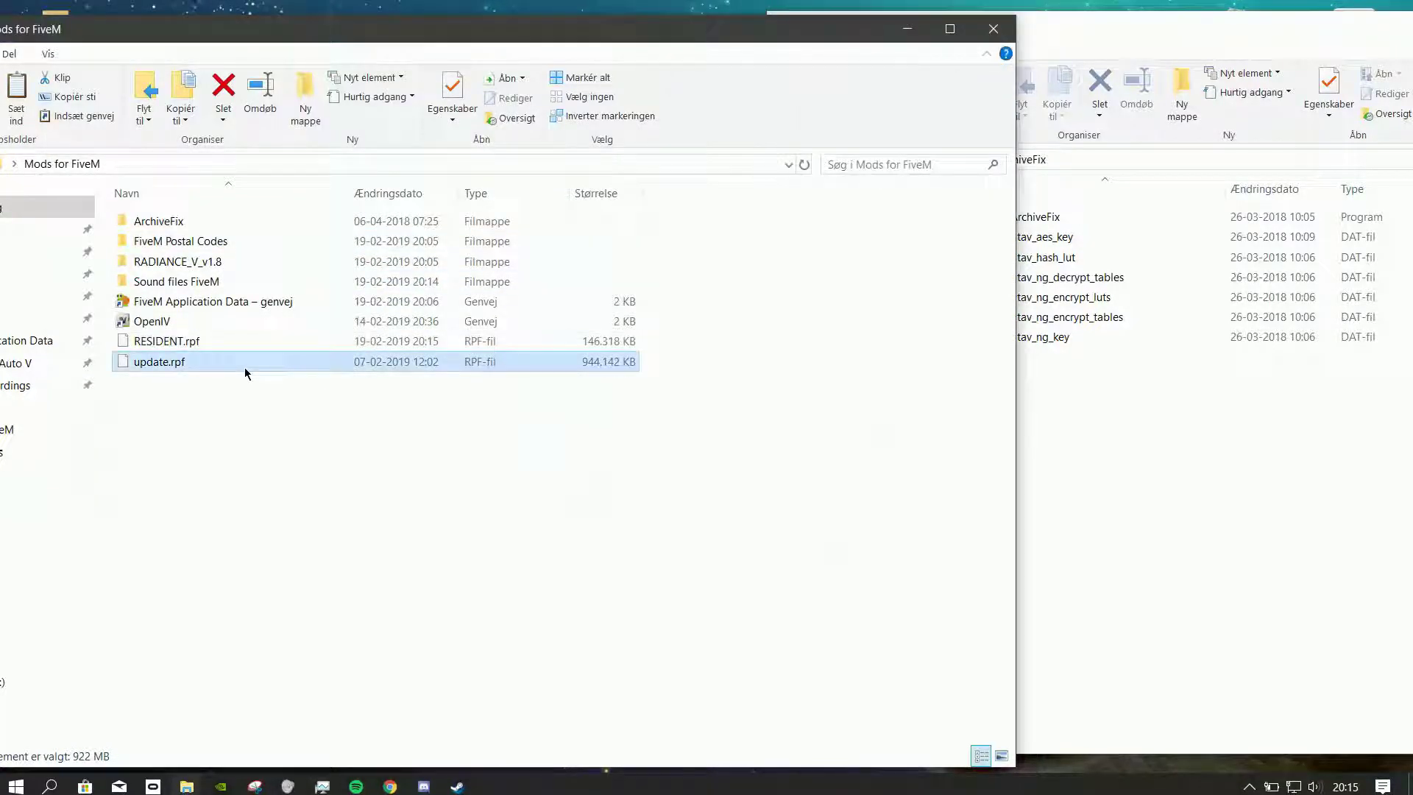
{"action": "left_click_drag", "start_coordinate": [245, 368], "coordinate": [1079, 215]}
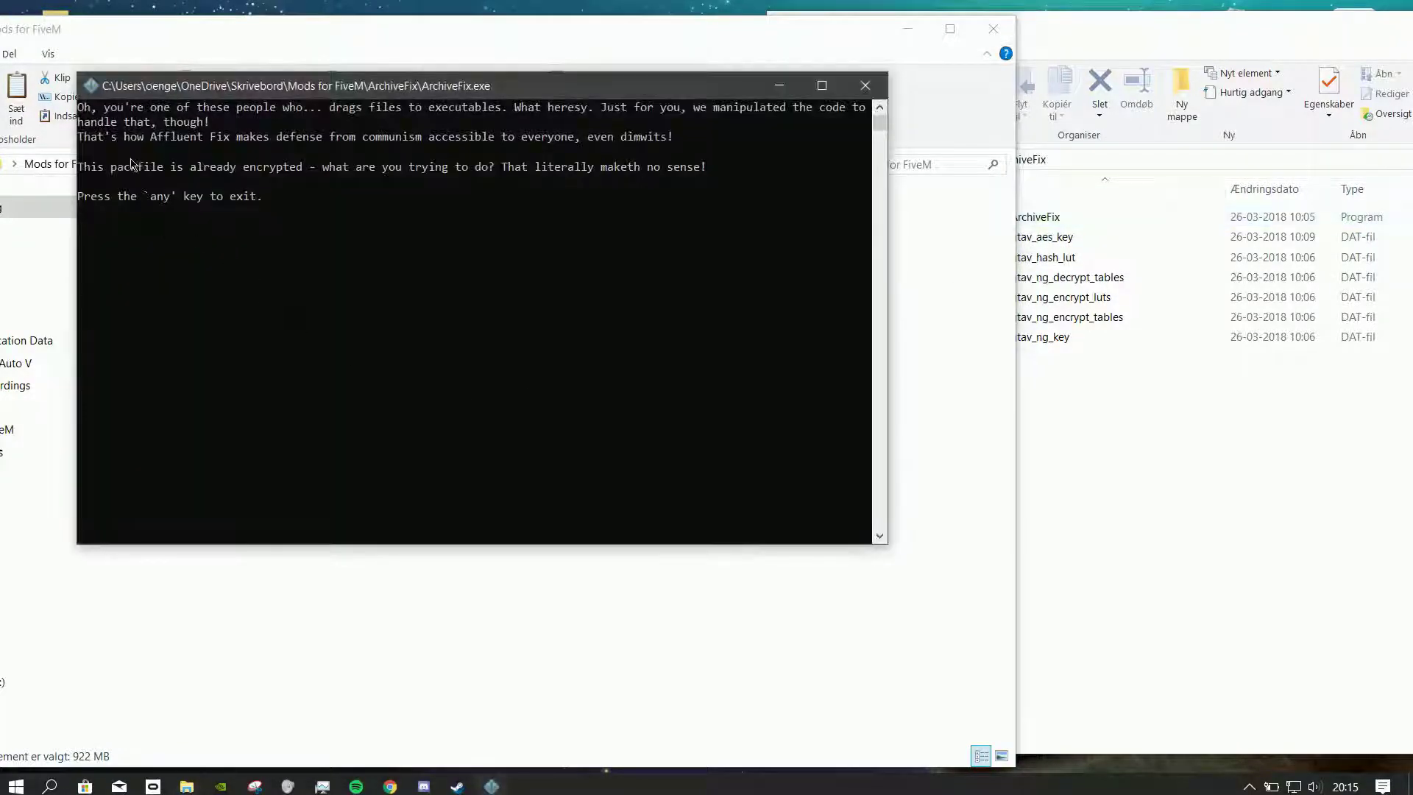
{"action": "left_click", "coordinate": [180, 170]}
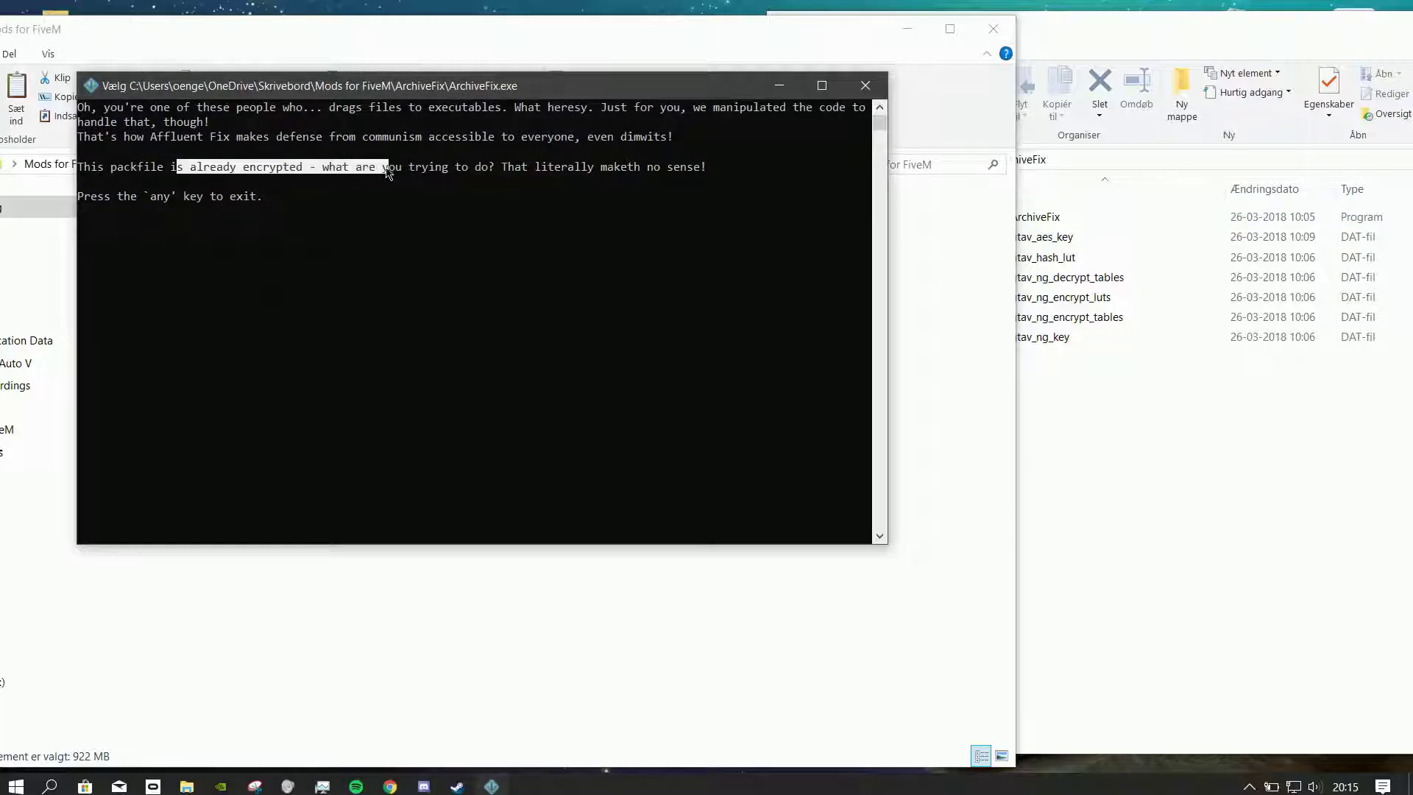
{"action": "left_click", "coordinate": [351, 239]}
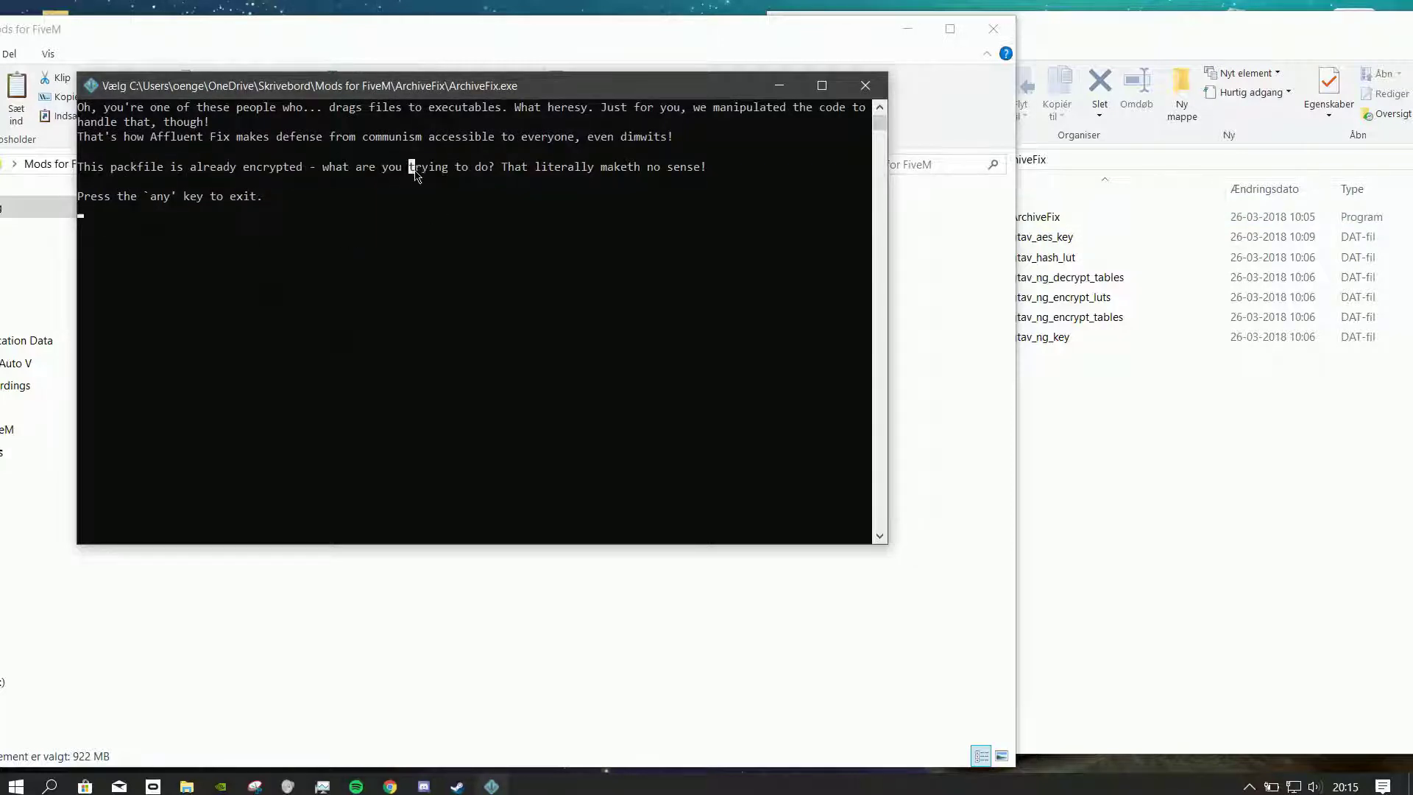
{"action": "left_click_drag", "start_coordinate": [415, 175], "coordinate": [640, 175]}
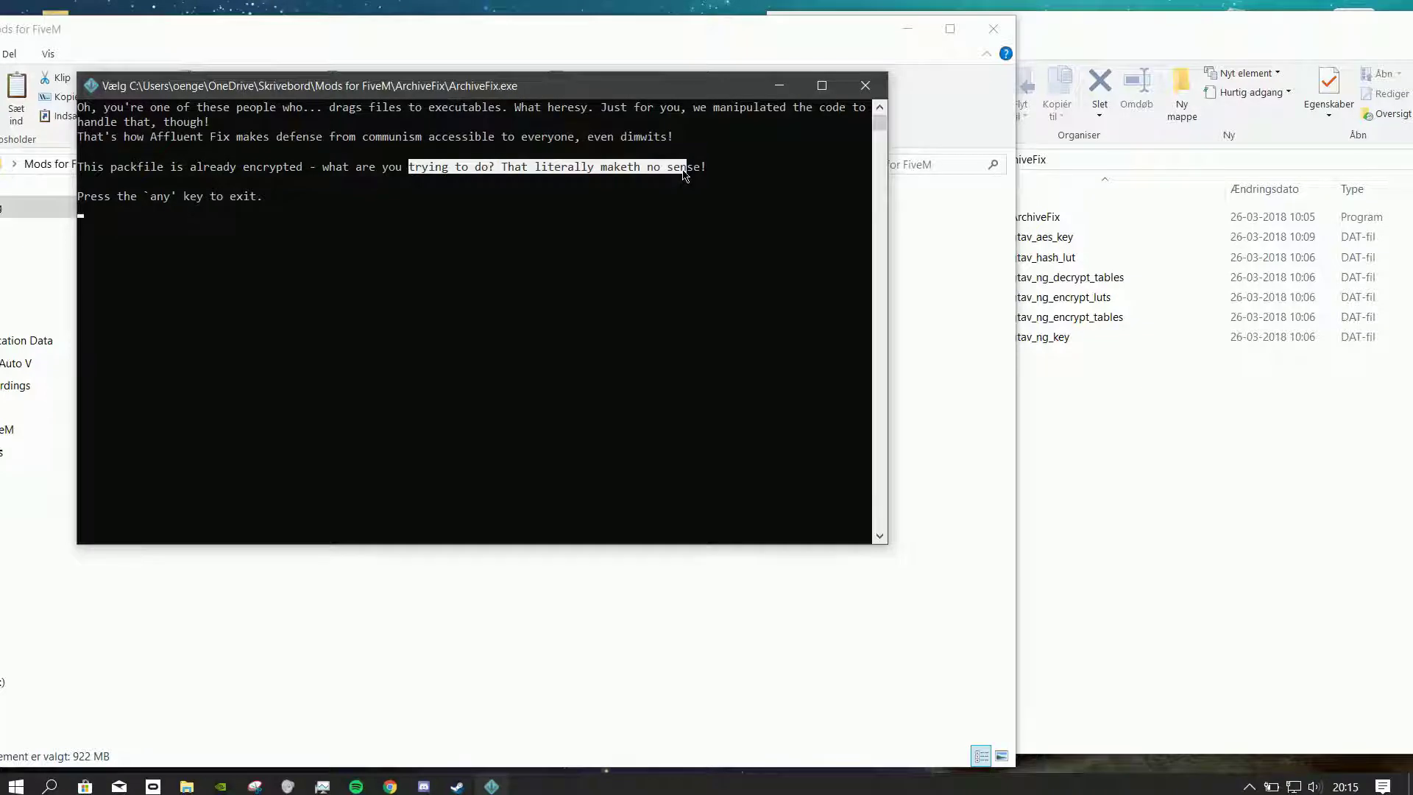
{"action": "left_click", "coordinate": [214, 225]}
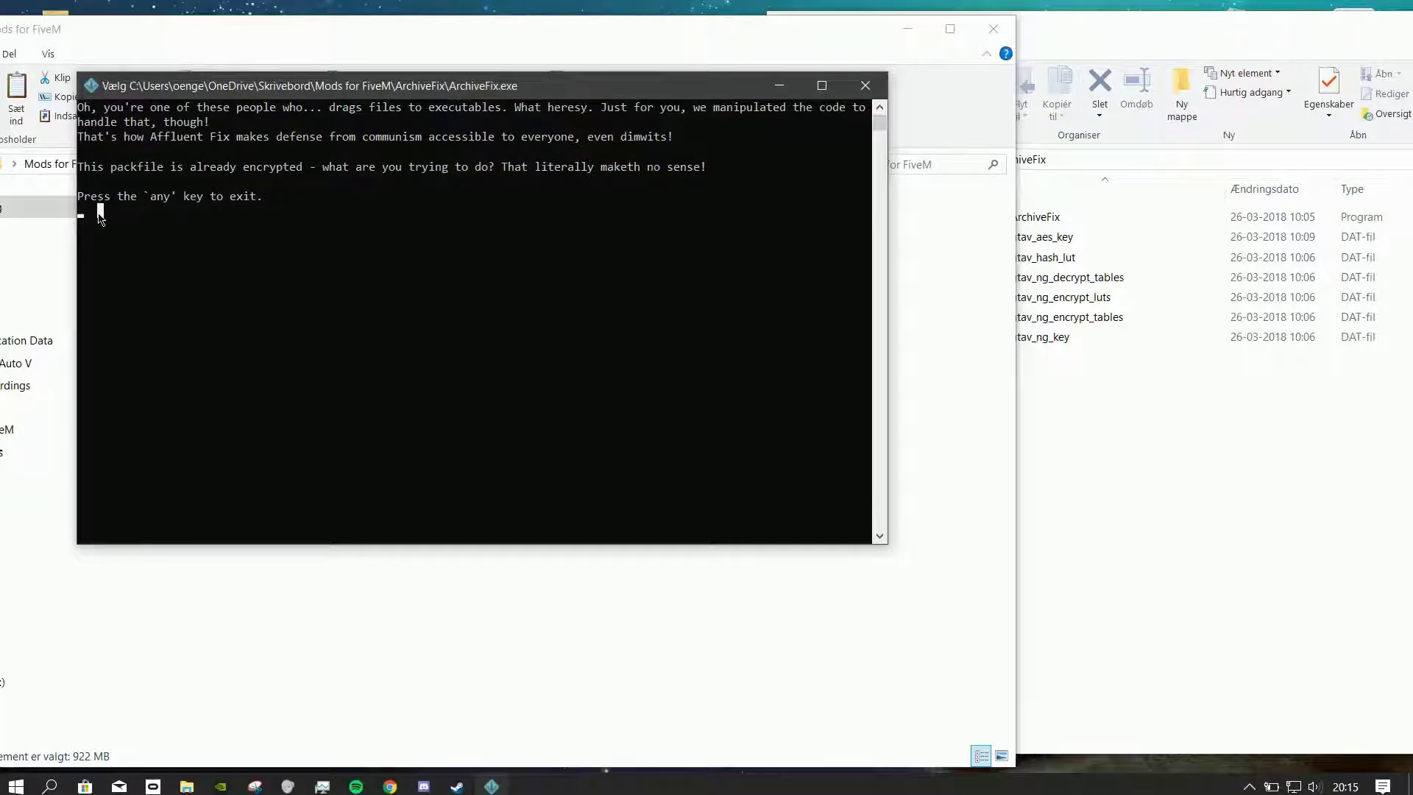
{"action": "key", "text": "Return"}
{"action": "key", "text": "Return"}
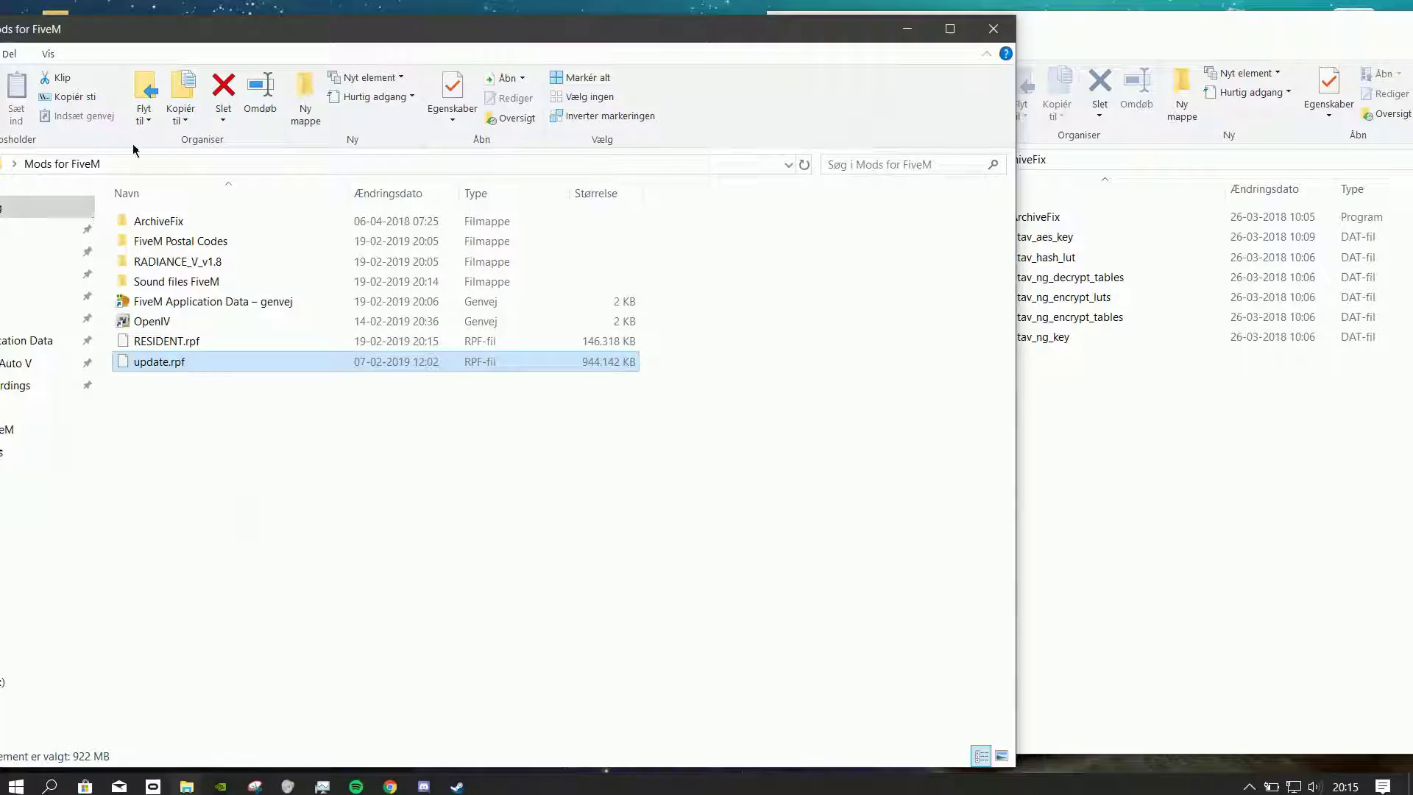
In the ArchiveFix folder's window, go to the Grand Theft Auto V folder under Lokal disk (C:), Programmer (x86), Steam, steamapps, common
{"action": "left_click", "coordinate": [1155, 33]}
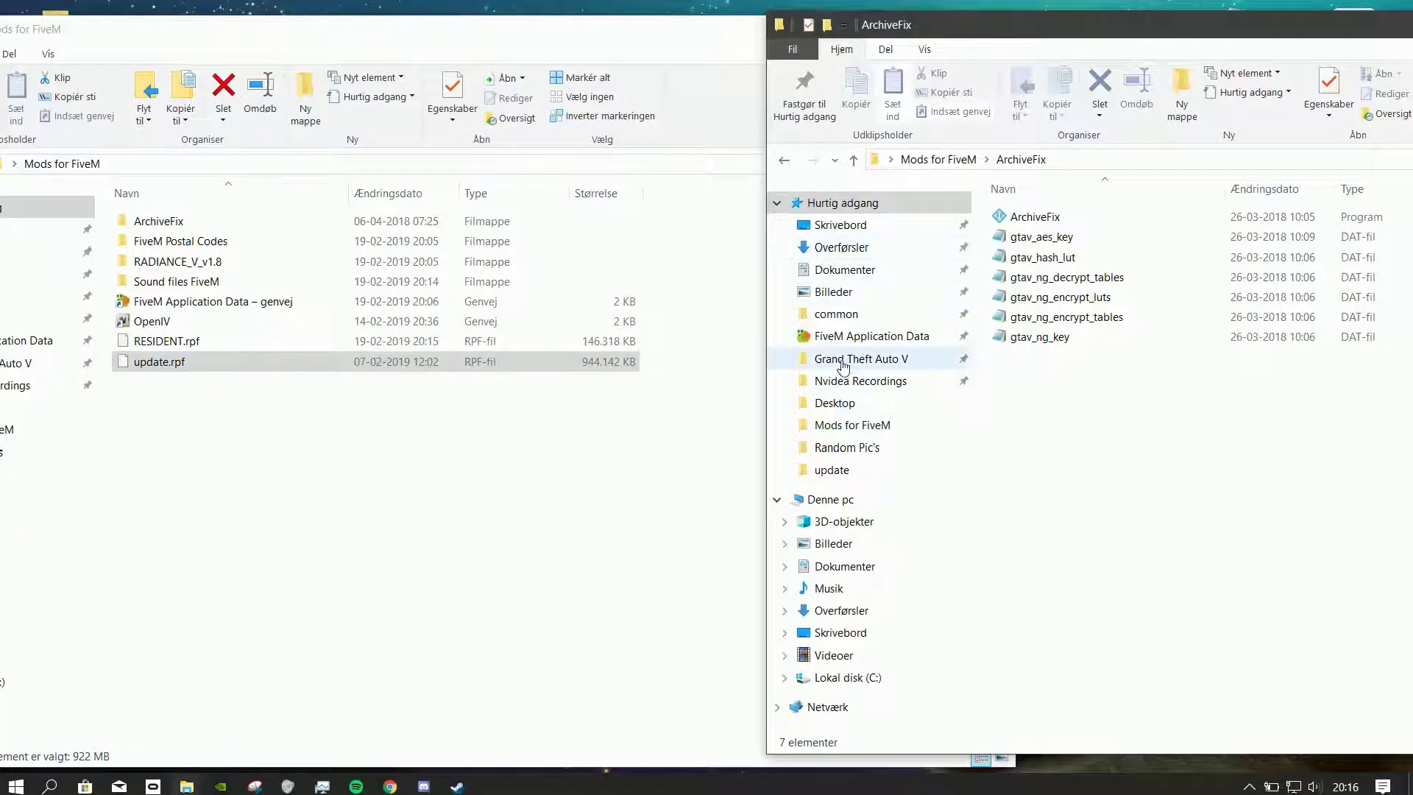
{"action": "left_click", "coordinate": [832, 248]}
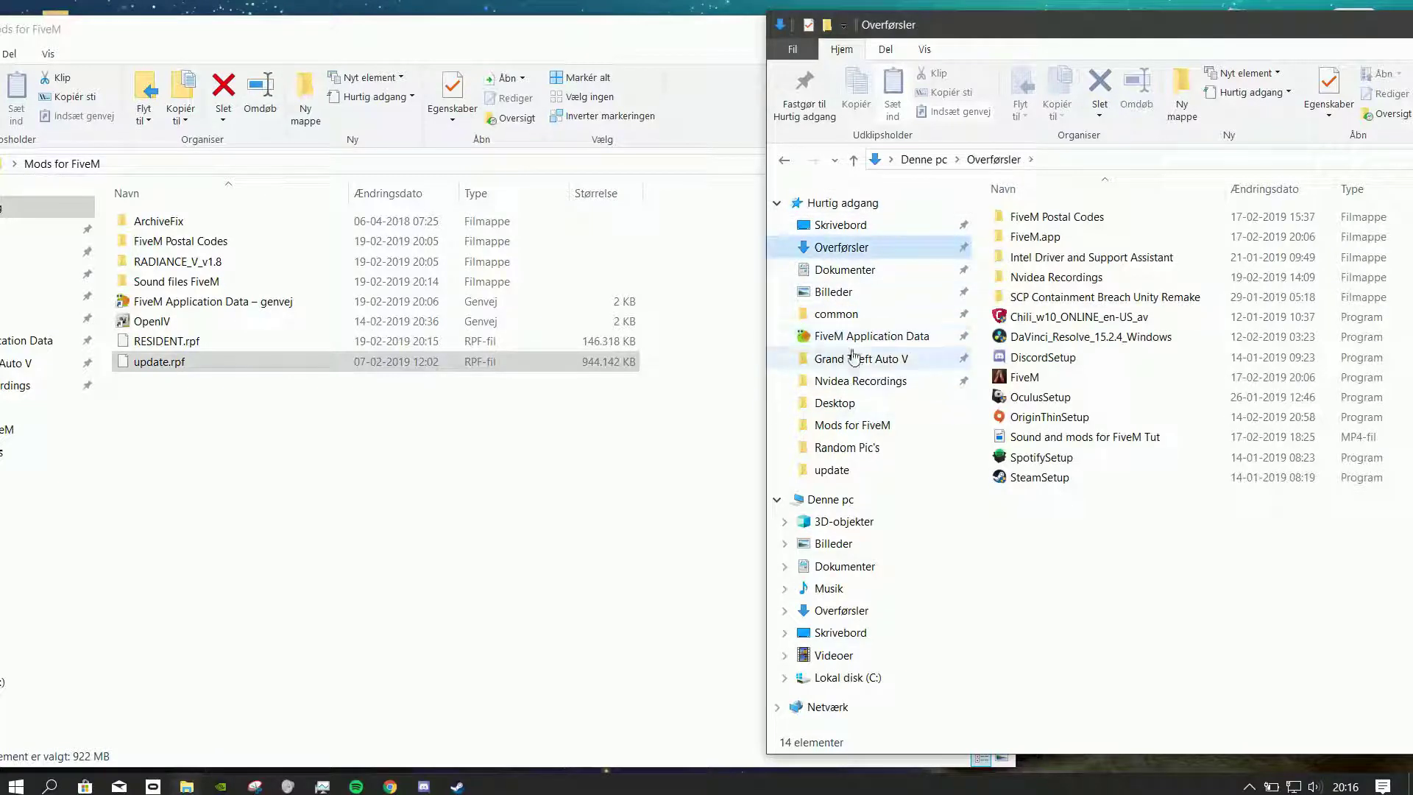
{"action": "left_click", "coordinate": [827, 499]}
{"action": "left_click", "coordinate": [1053, 429]}
{"action": "double_click", "coordinate": [1053, 429]}
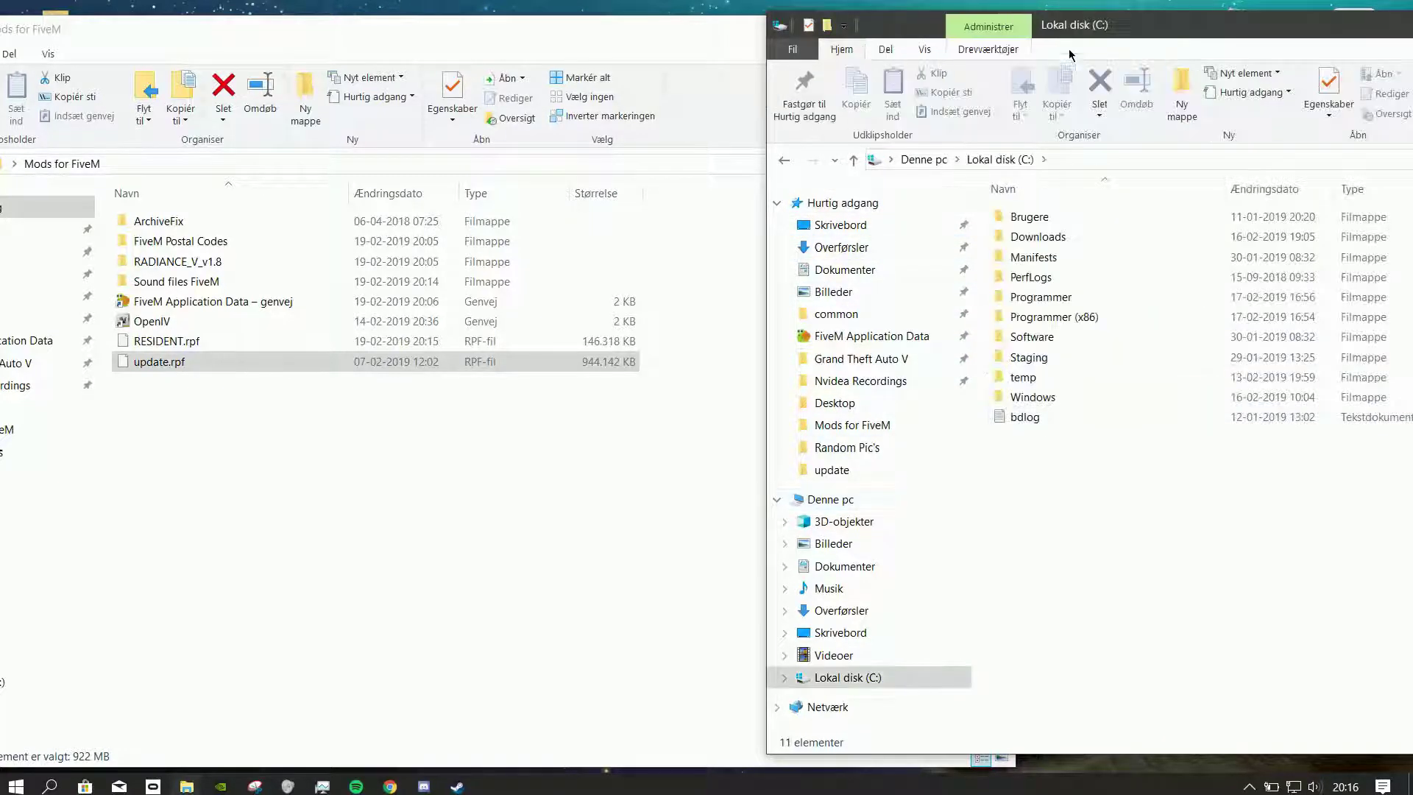
{"action": "double_click", "coordinate": [1010, 321]}
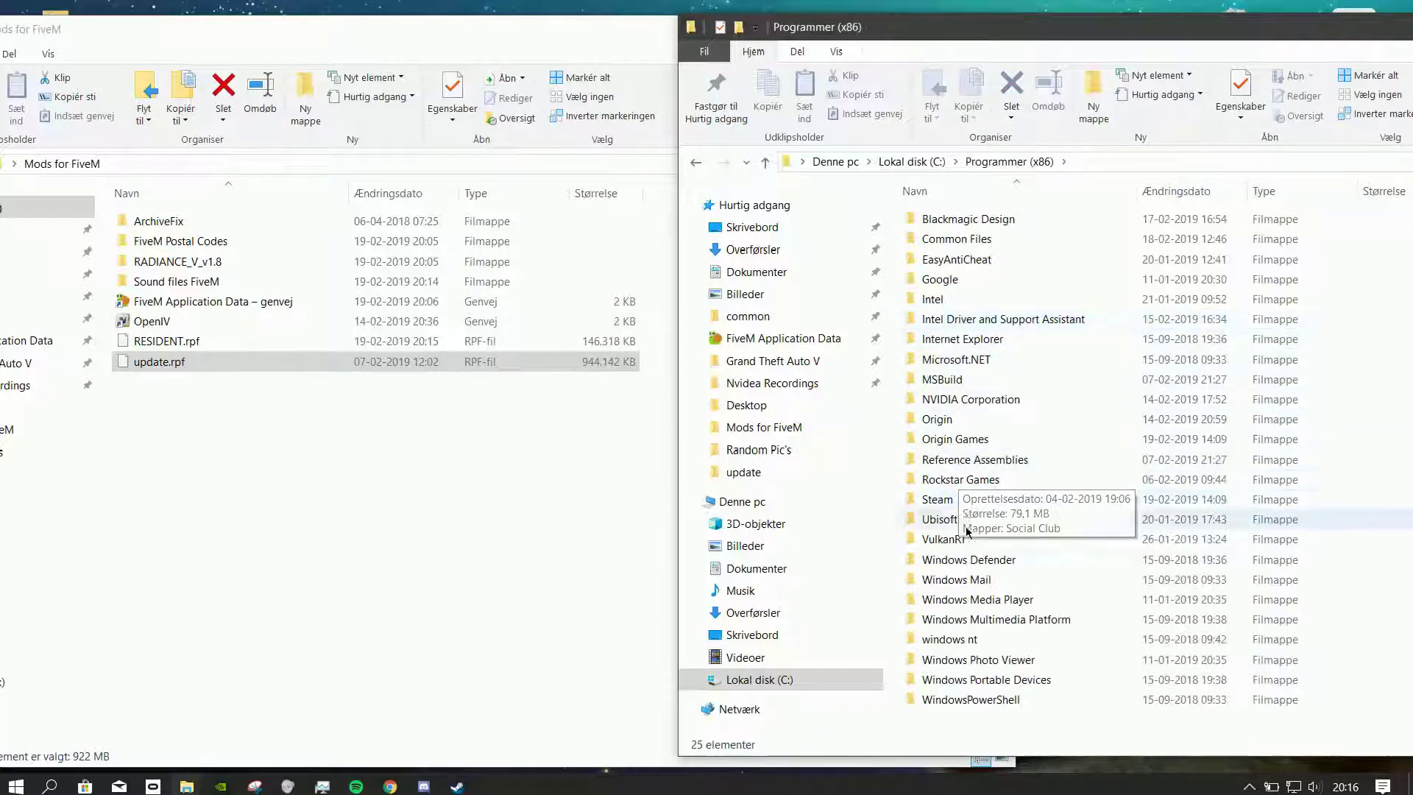
{"action": "double_click", "coordinate": [921, 503]}
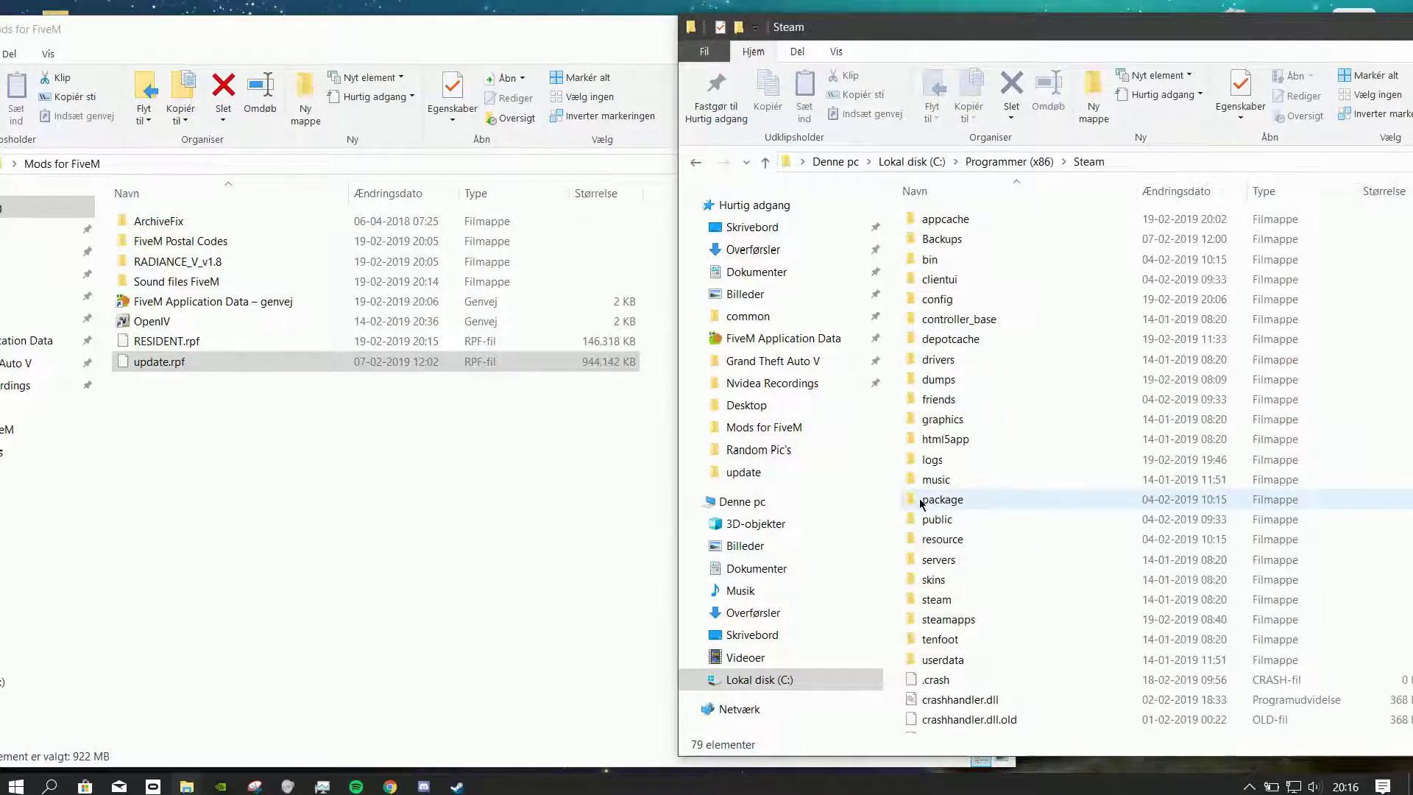
{"action": "left_click", "coordinate": [947, 621]}
{"action": "double_click", "coordinate": [948, 621]}
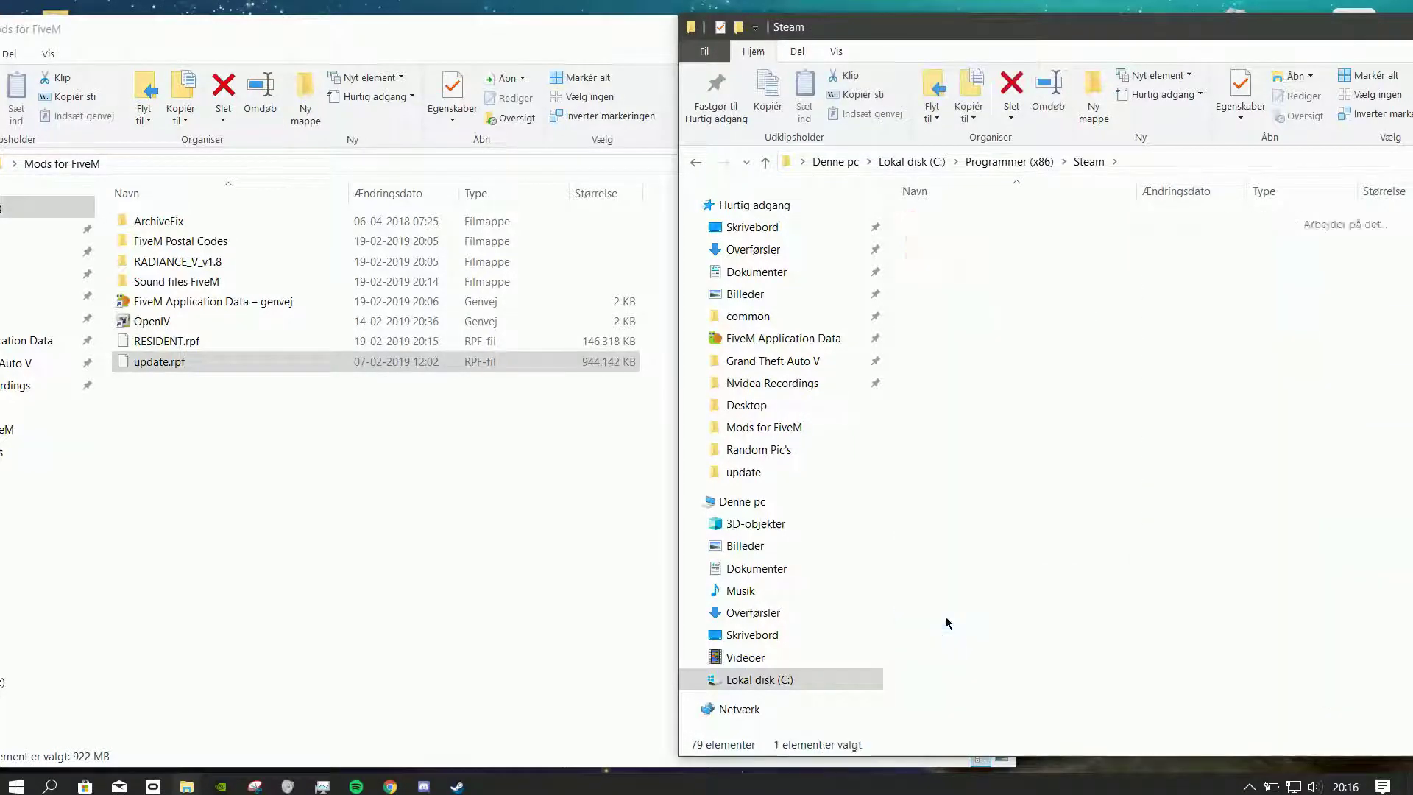
{"action": "left_click", "coordinate": [949, 224]}
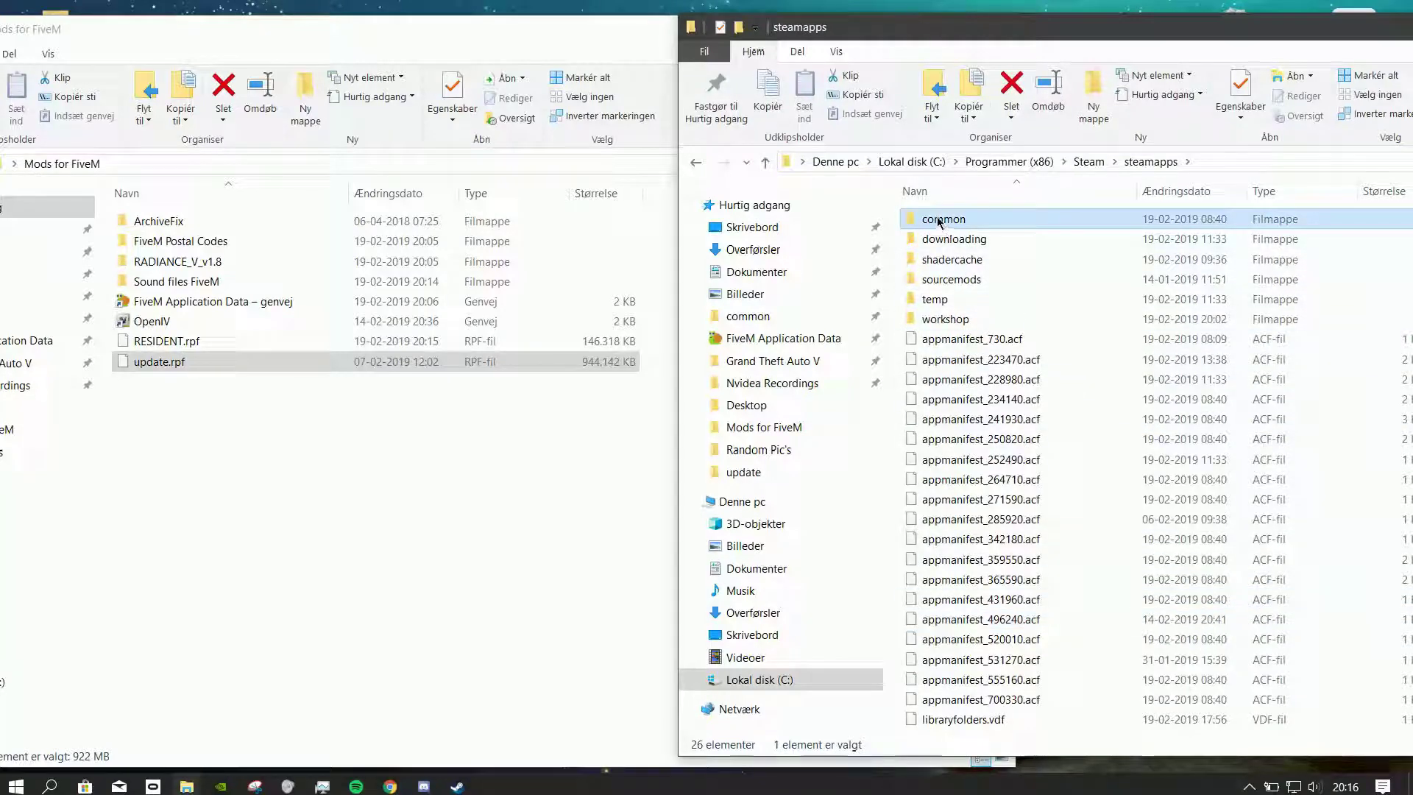
{"action": "double_click", "coordinate": [961, 228]}
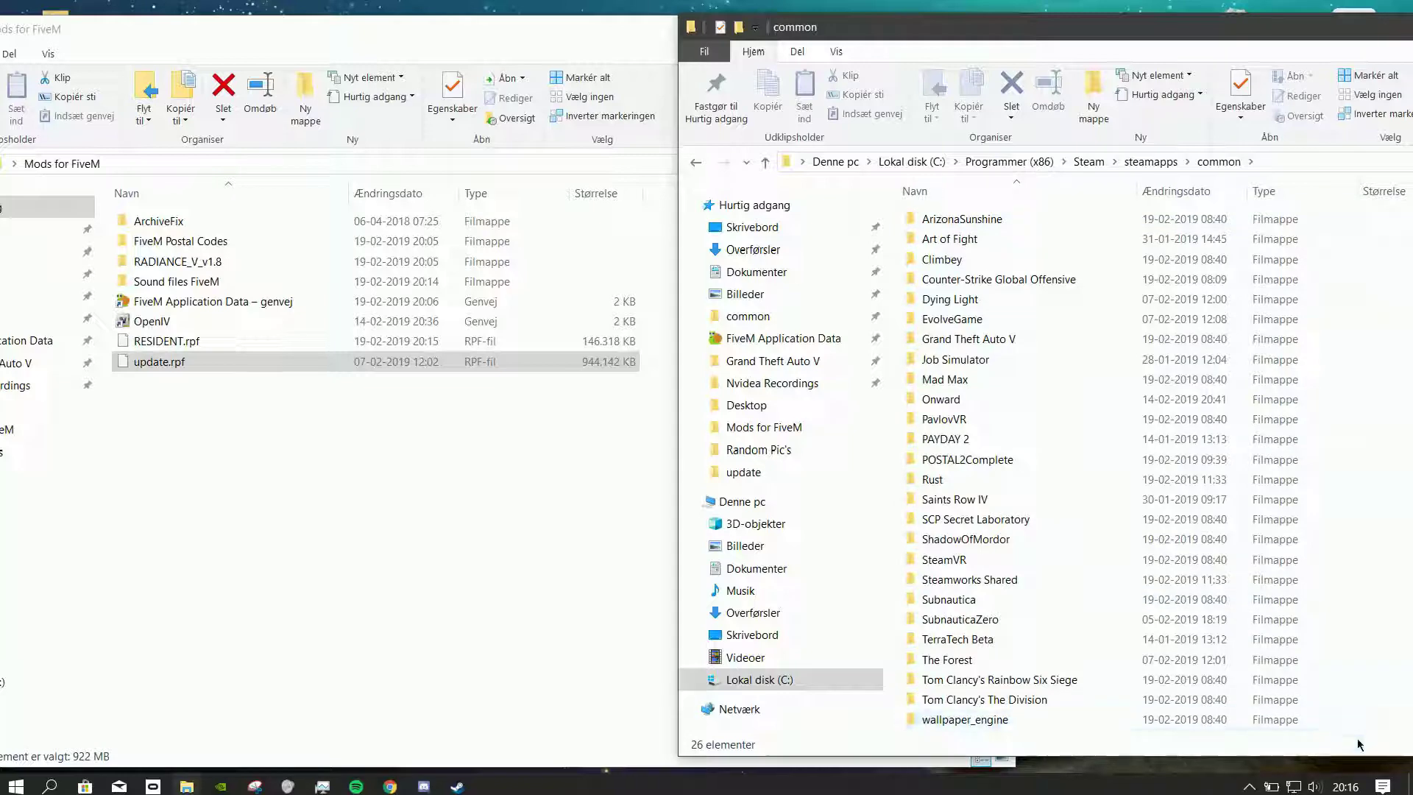
{"action": "double_click", "coordinate": [950, 339]}
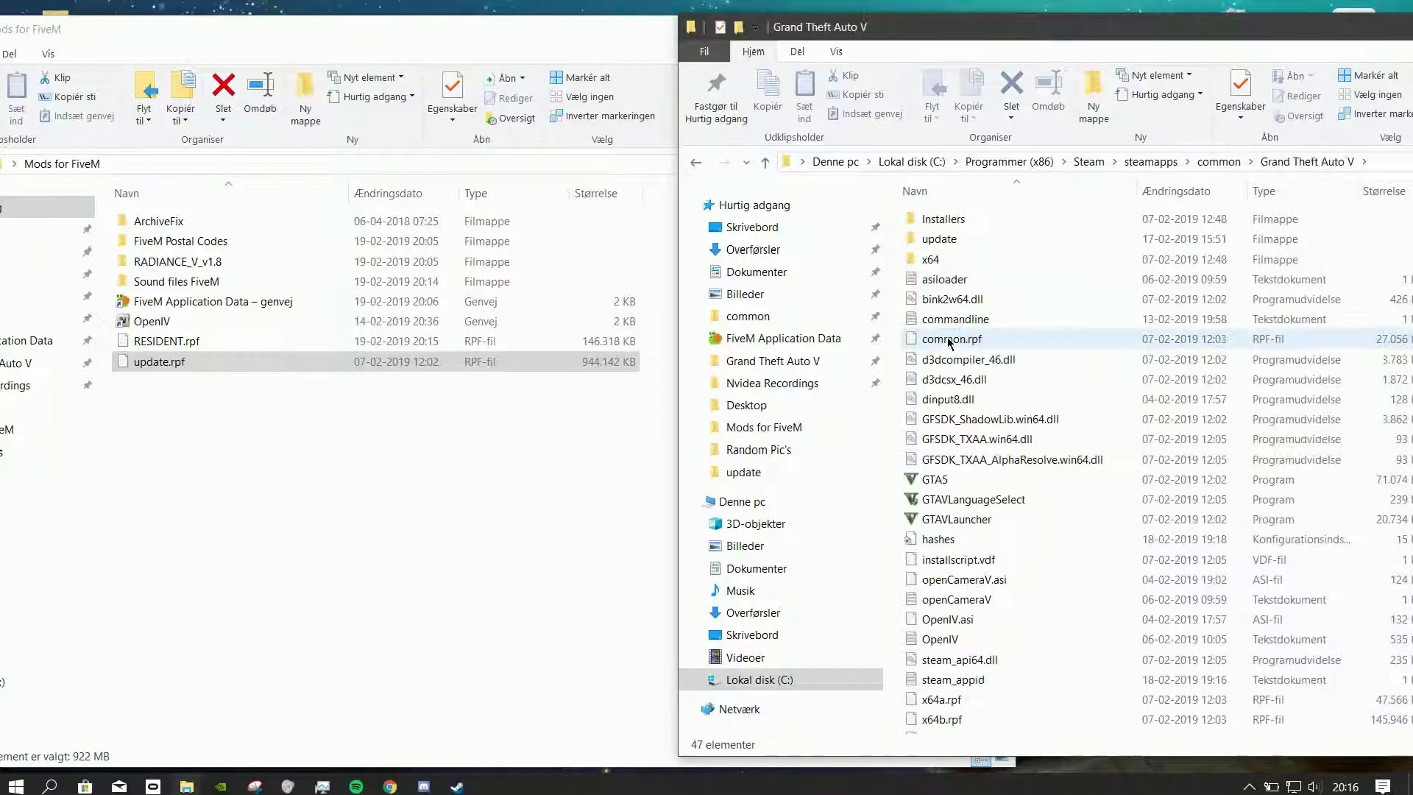
Move RESIDENT.rpf from Mods for FiveM into the game's x64\audio\sfx folder, replacing the existing file
{"action": "double_click", "coordinate": [938, 257]}
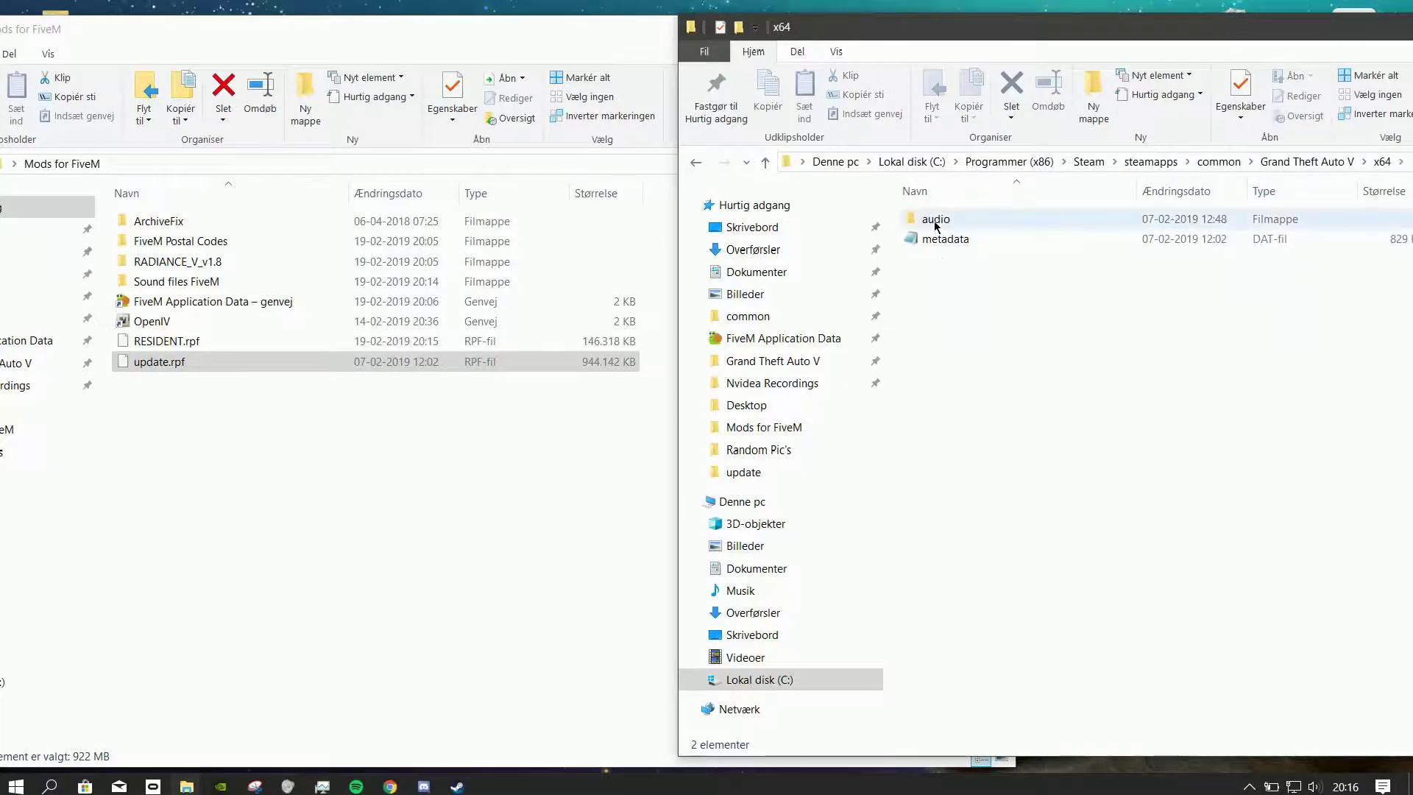
{"action": "double_click", "coordinate": [934, 220]}
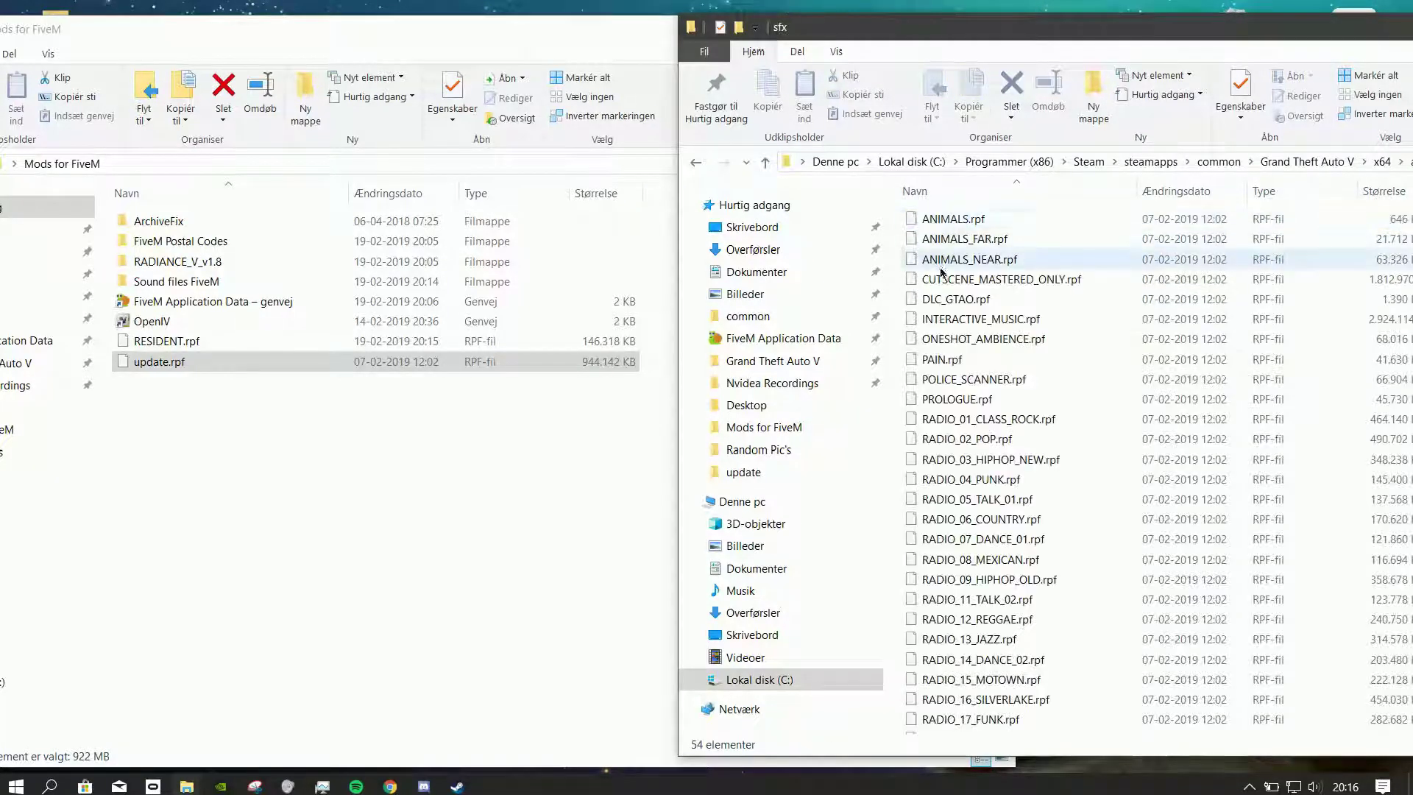
{"action": "scroll", "coordinate": [938, 298], "scroll_direction": "down", "scroll_amount": 3}
{"action": "scroll", "coordinate": [938, 298], "scroll_direction": "down", "scroll_amount": 3}
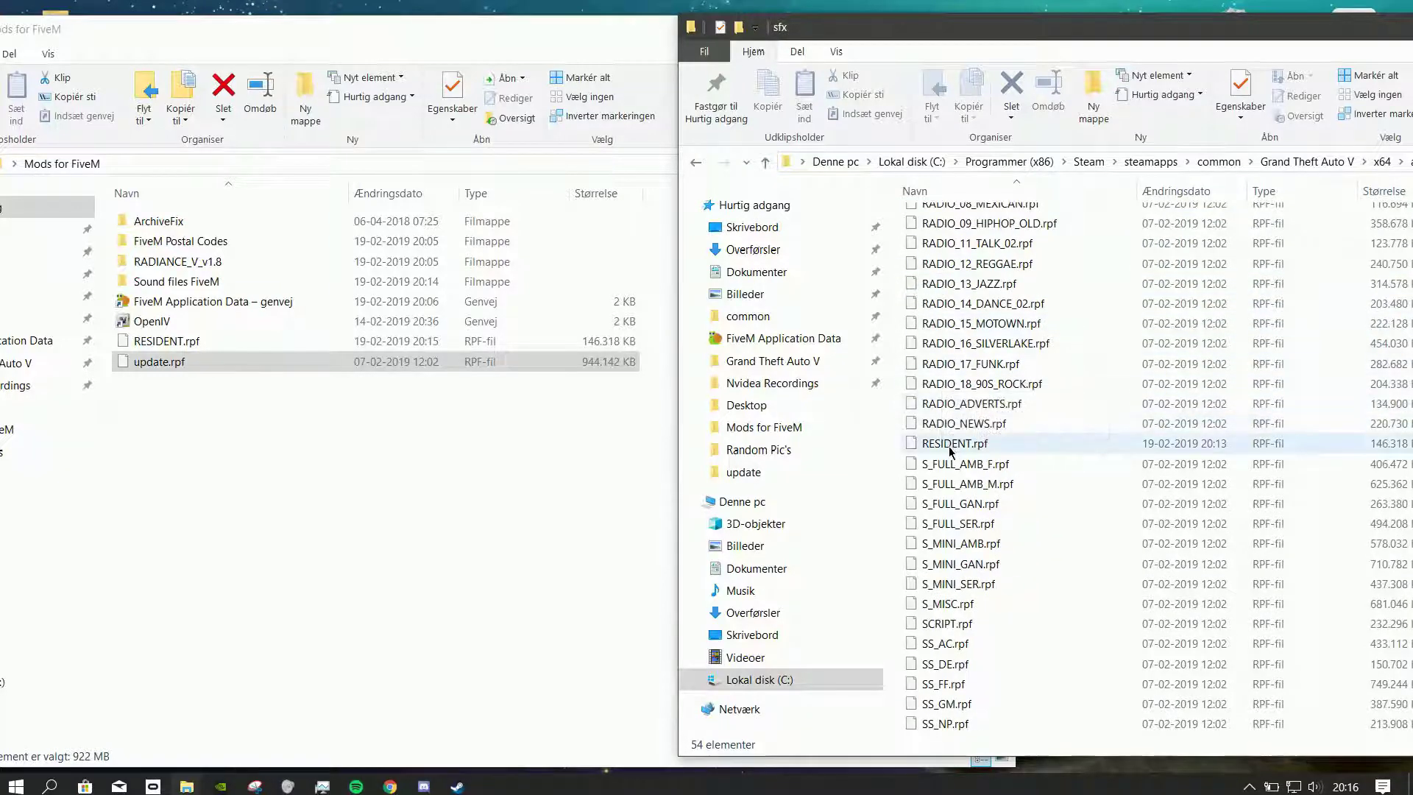
{"action": "left_click_drag", "start_coordinate": [1026, 36], "coordinate": [856, 34]}
{"action": "left_click_drag", "start_coordinate": [213, 342], "coordinate": [1328, 283]}
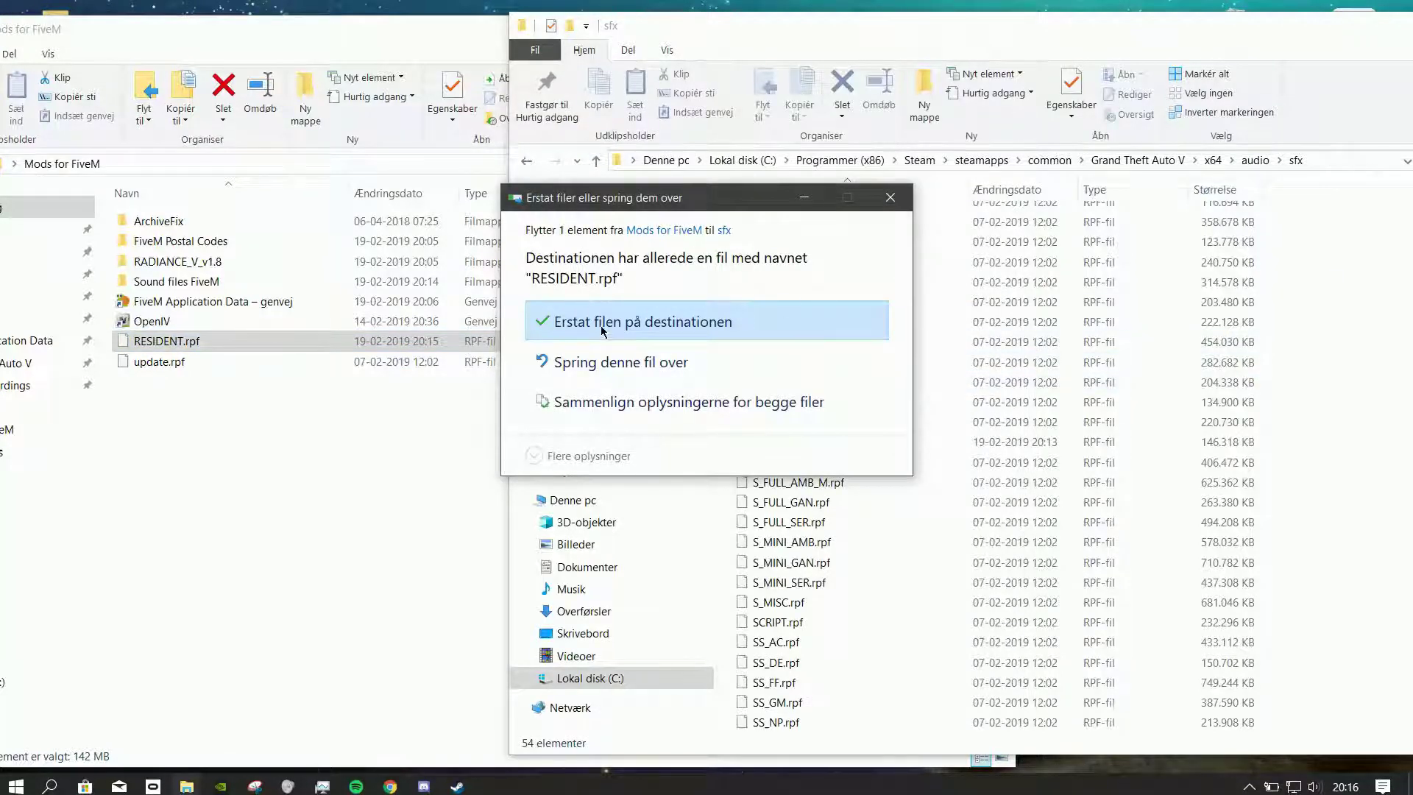
{"action": "left_click", "coordinate": [568, 325]}
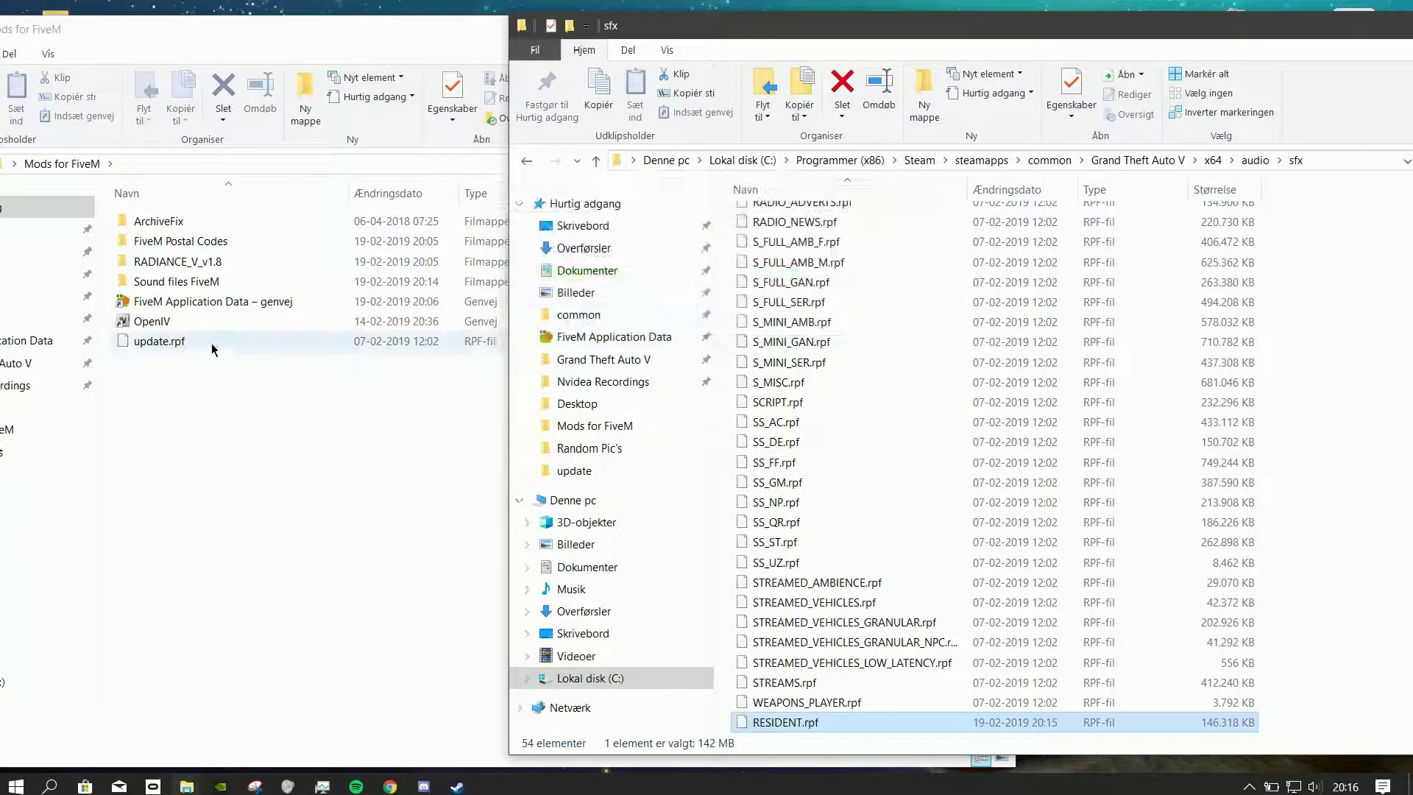
Move update.rpf from Mods for FiveM into the update folder of Grand Theft Auto V, replacing the existing file
{"action": "left_click", "coordinate": [1153, 160]}
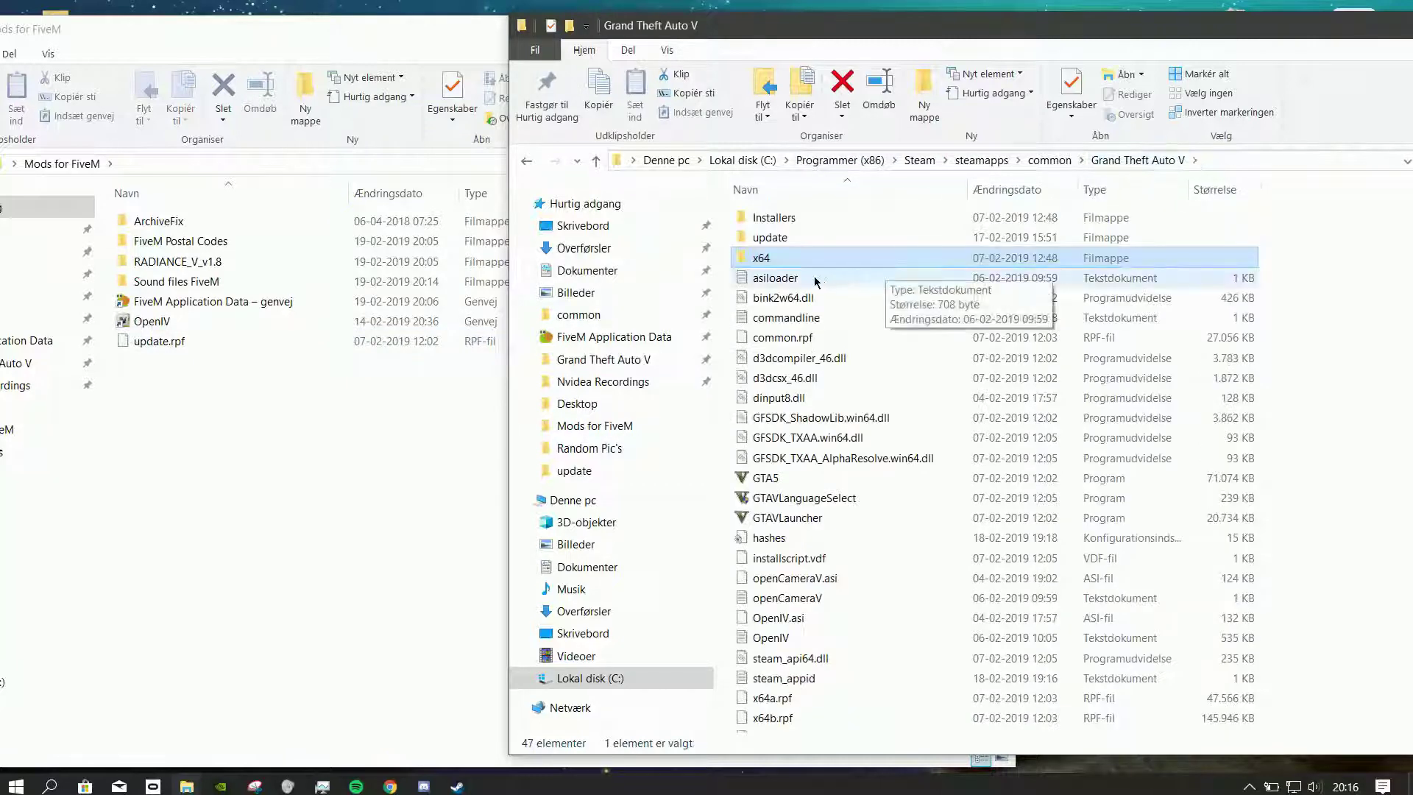
{"action": "double_click", "coordinate": [765, 240]}
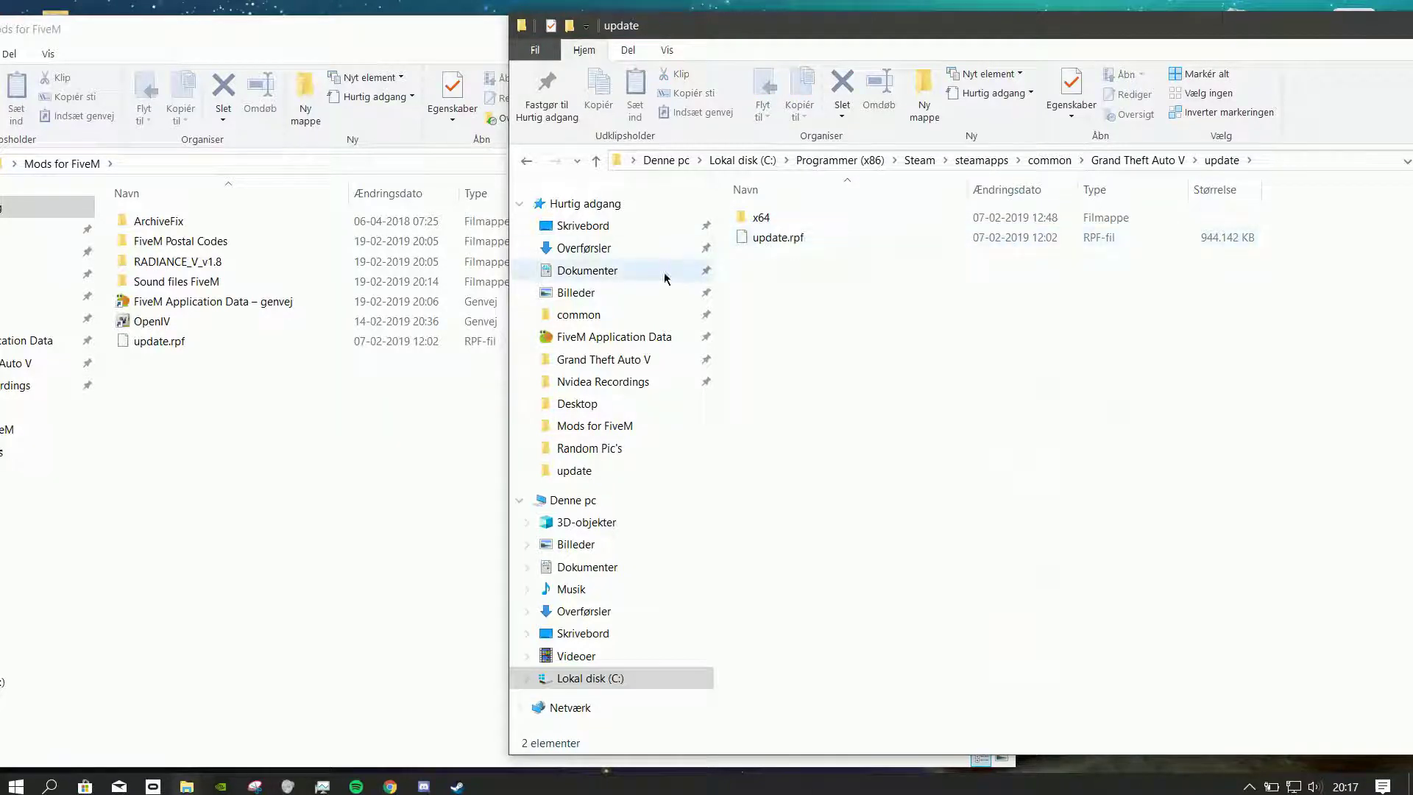
{"action": "left_click_drag", "start_coordinate": [166, 343], "coordinate": [921, 321]}
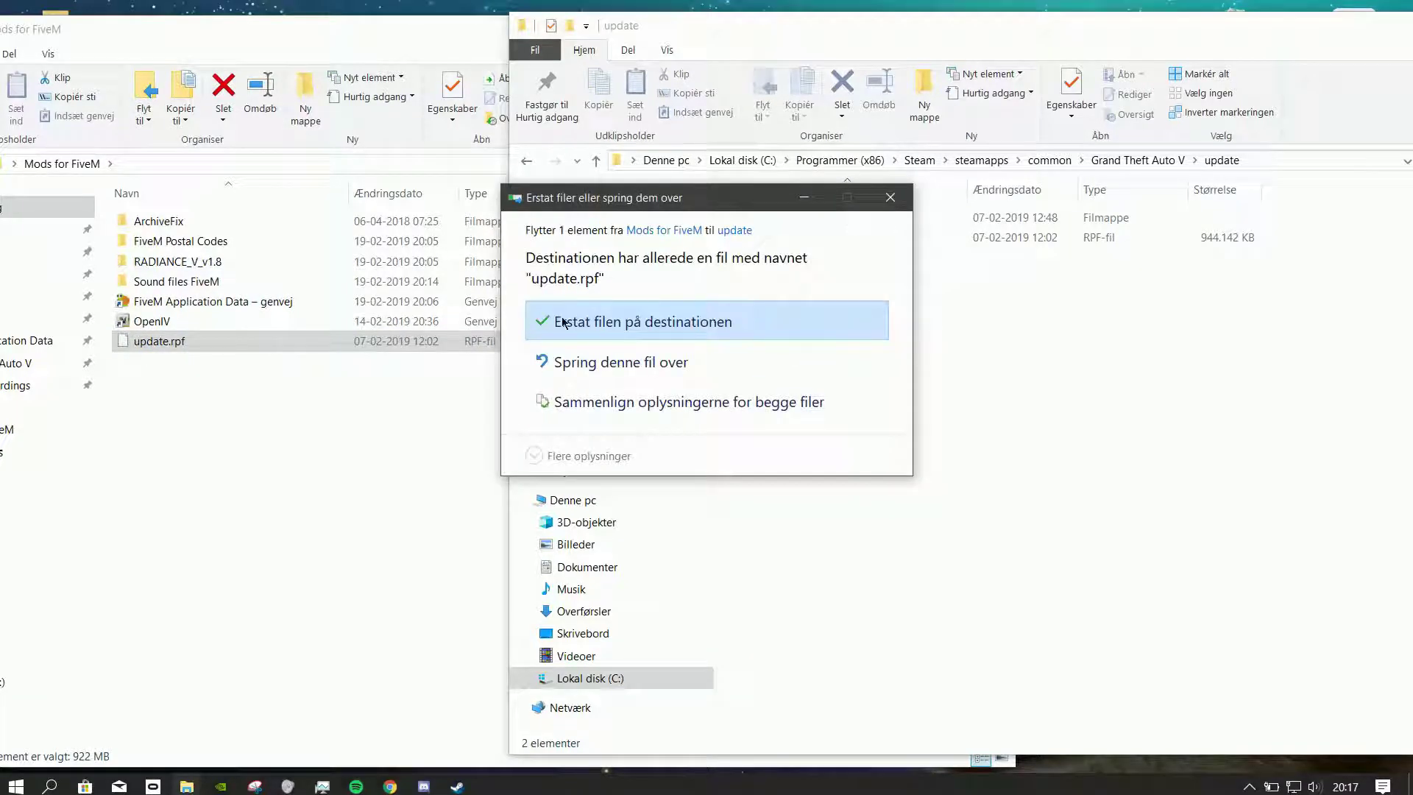
{"action": "left_click", "coordinate": [576, 323]}
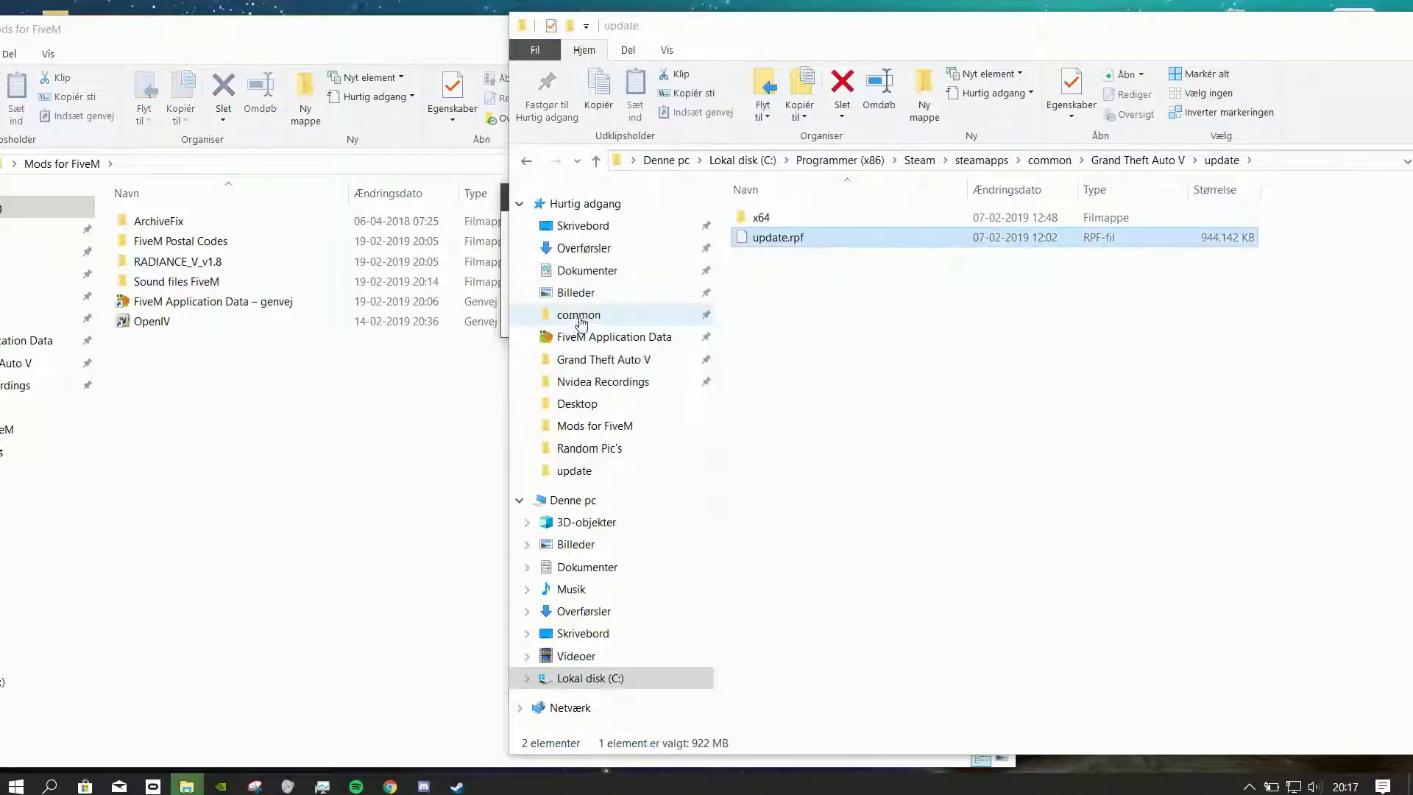
Close the Mods for FiveM window and the update folder window to return to the desktop
{"action": "left_click", "coordinate": [927, 42]}
{"action": "left_click", "coordinate": [272, 387]}
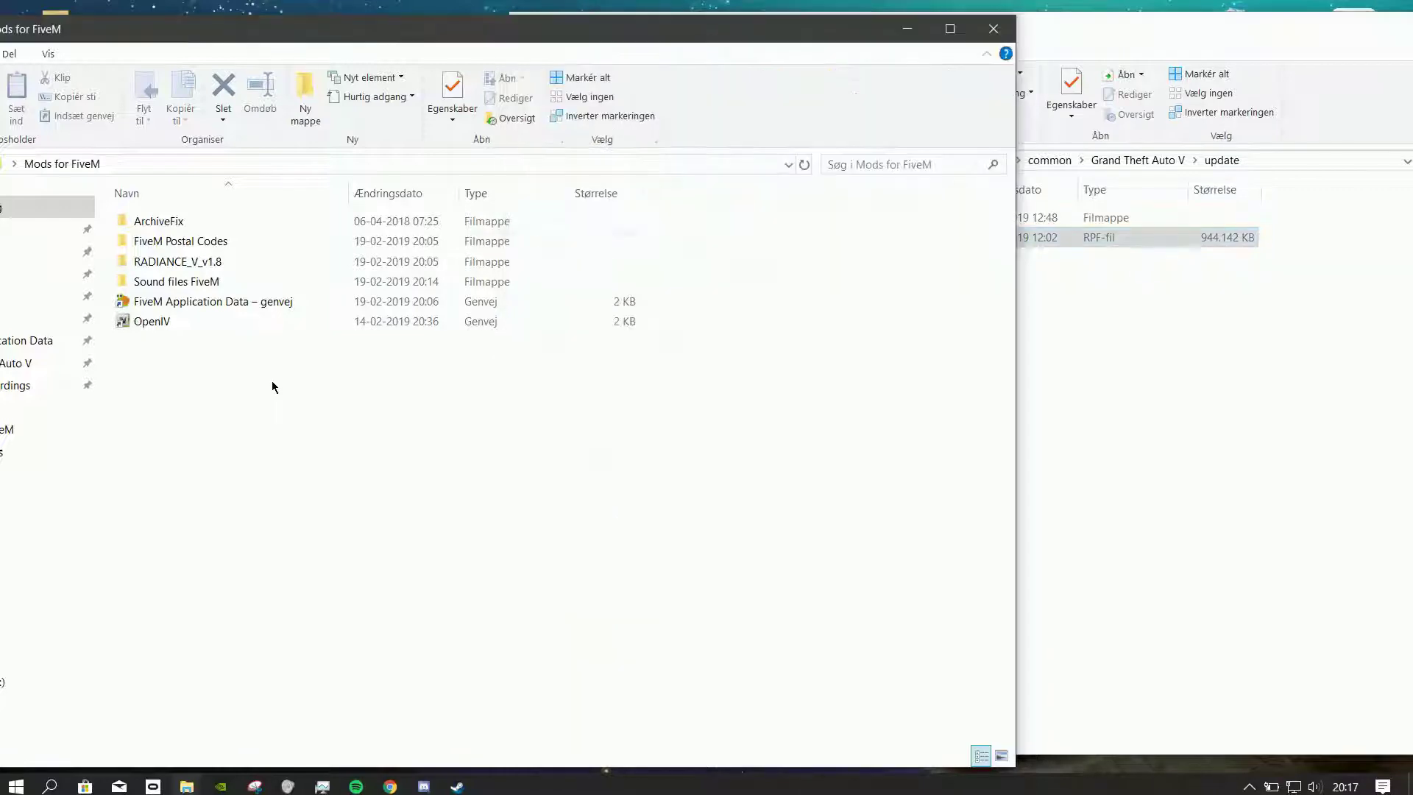
{"action": "left_click", "coordinate": [993, 29]}
{"action": "left_click_drag", "start_coordinate": [993, 29], "coordinate": [650, 84]}
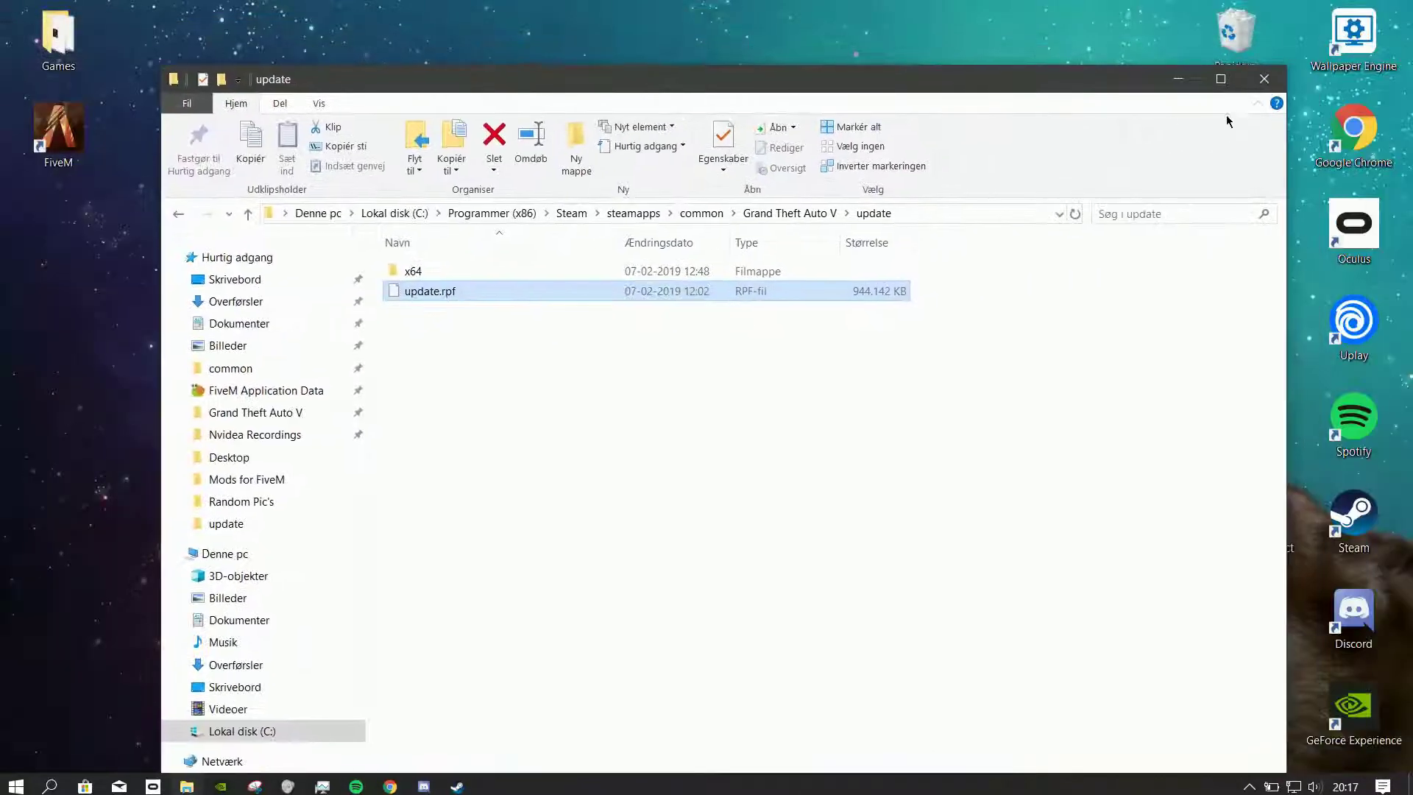
{"action": "left_click", "coordinate": [1264, 79]}
{"action": "left_click_drag", "start_coordinate": [646, 224], "coordinate": [1236, 323]}
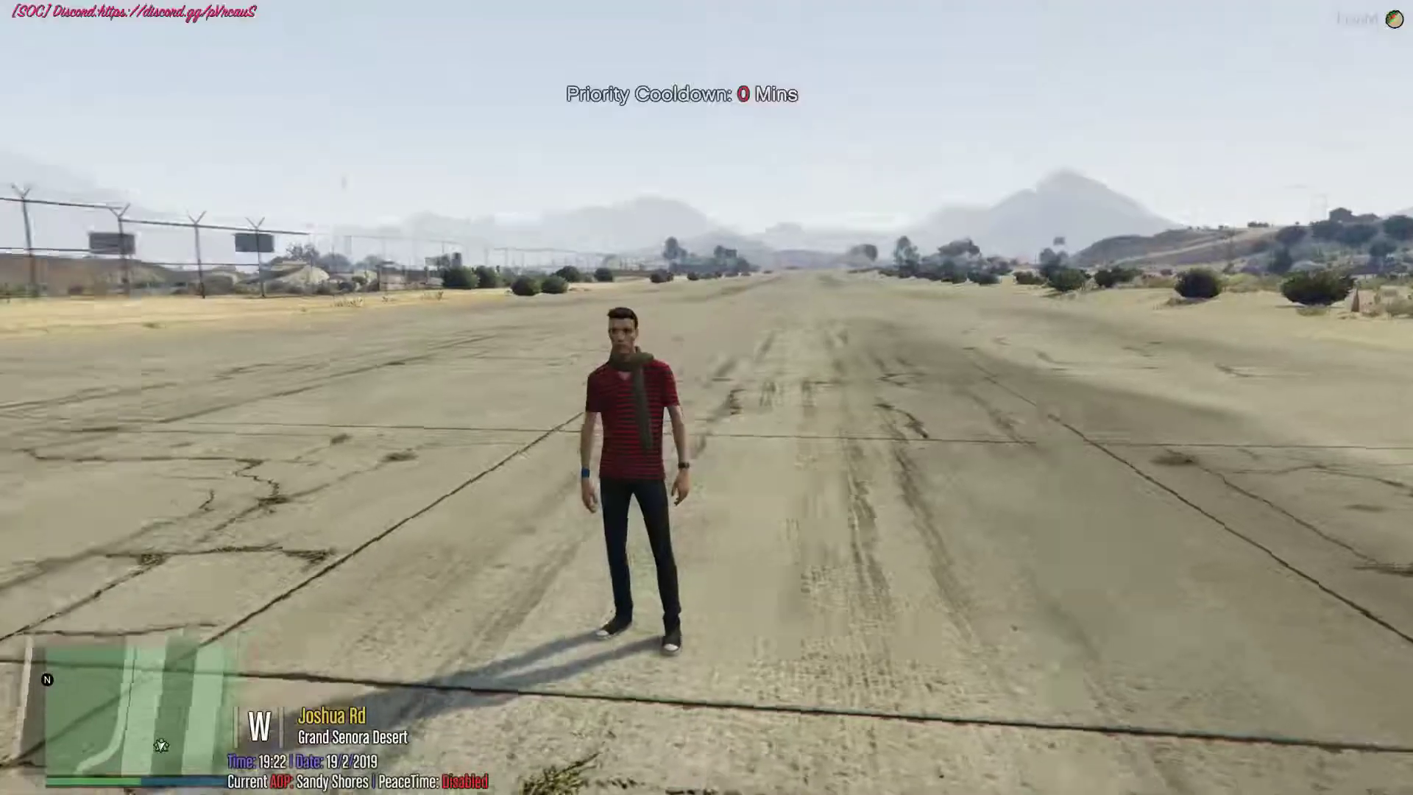
{"action": "key", "text": "w"}
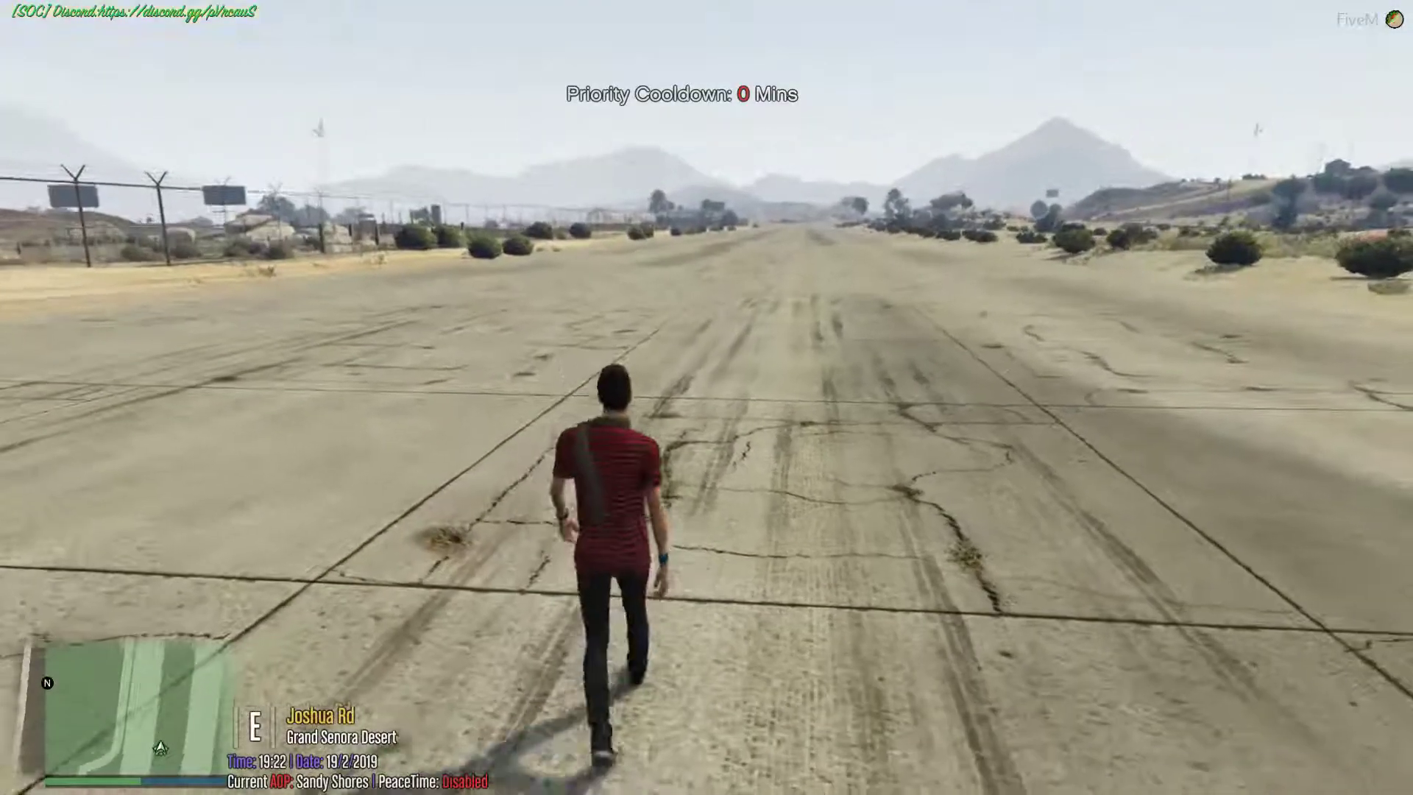
{"action": "key", "text": "c"}
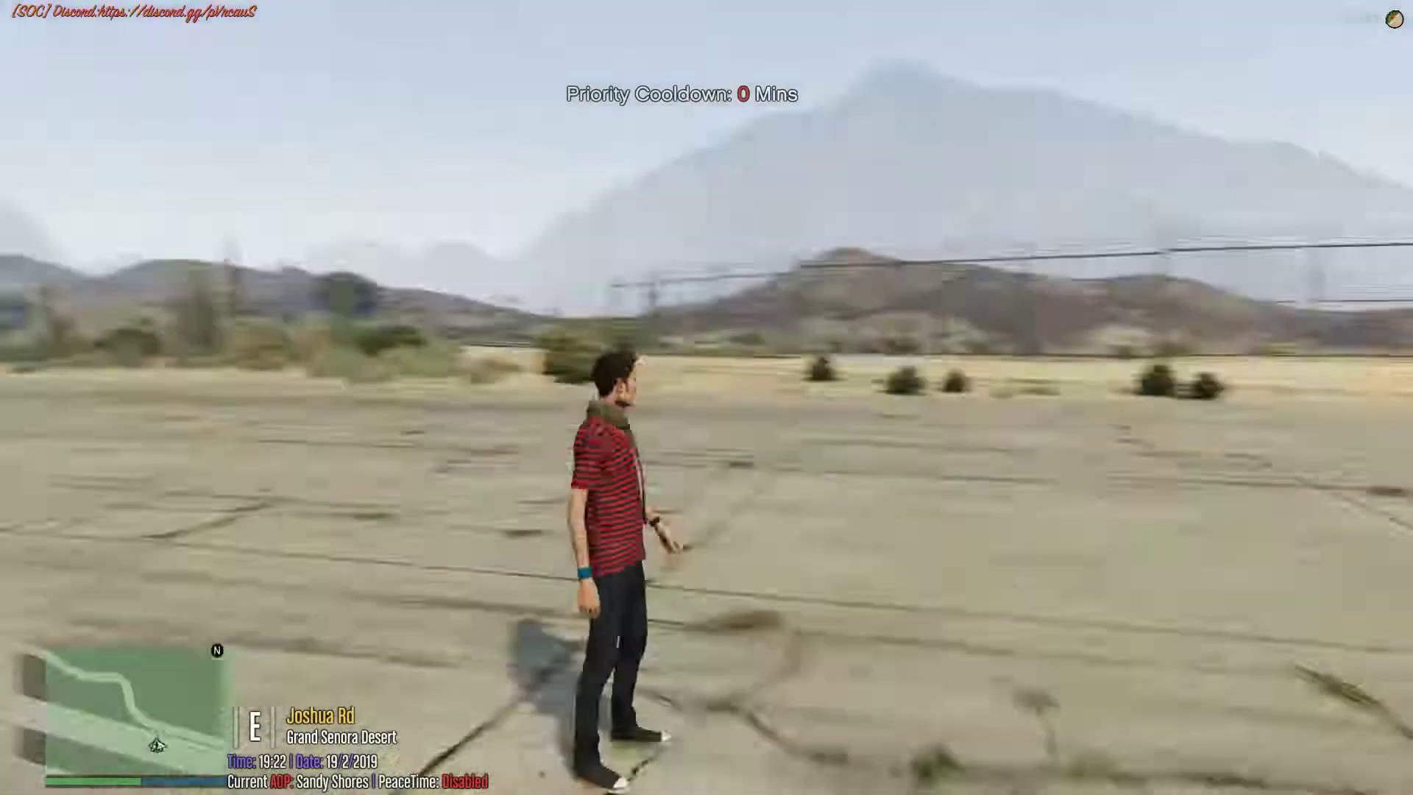
{"action": "key", "text": "F1"}
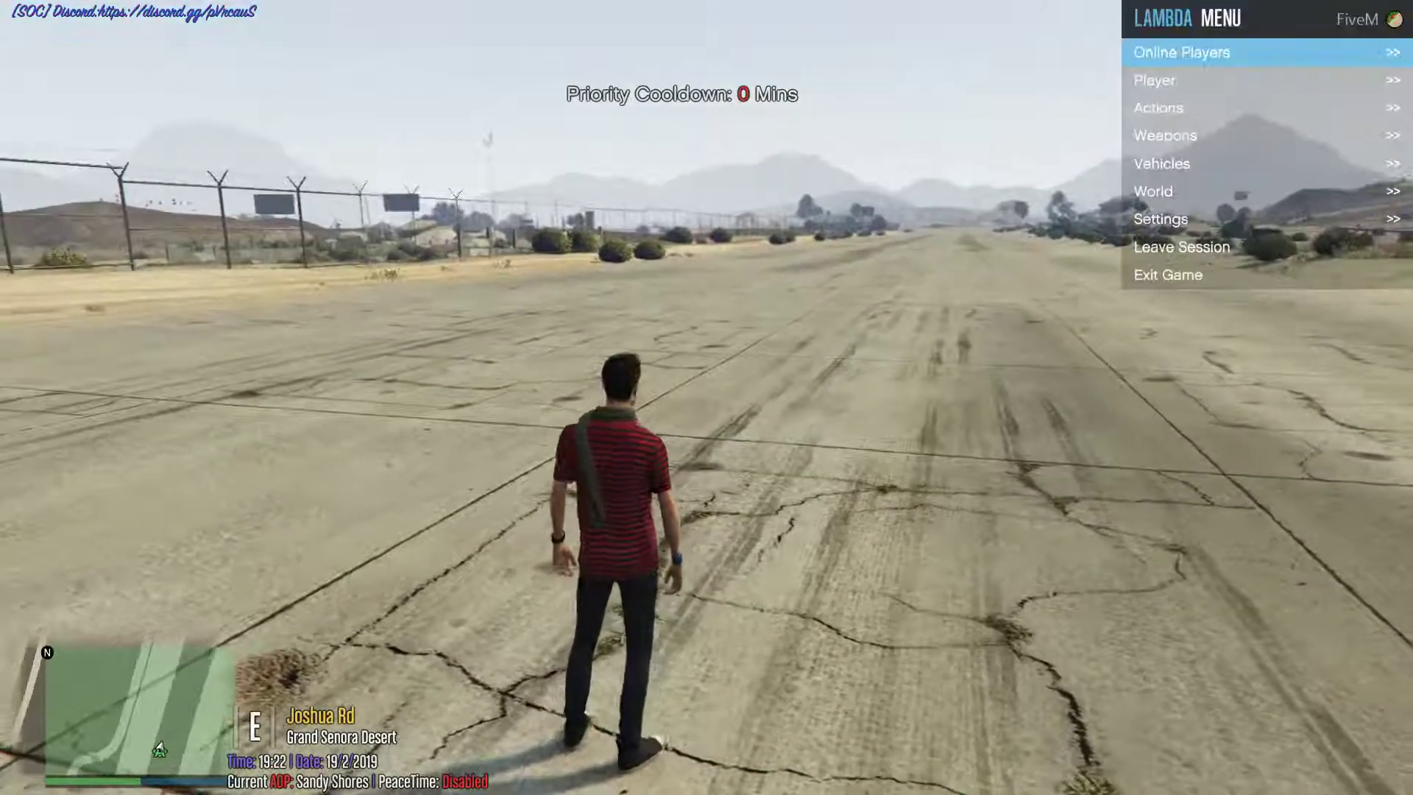
{"action": "key", "text": "w"}
{"action": "key", "text": "Down"}
{"action": "key", "text": "Down"}
{"action": "key", "text": "Down"}
{"action": "key", "text": "Down"}
{"action": "key", "text": "Down"}
{"action": "key", "text": "Down"}
{"action": "key", "text": "Down"}
{"action": "key", "text": "Down"}
{"action": "key", "text": "Down"}
{"action": "key", "text": "Down"}
{"action": "key", "text": "Down"}
{"action": "key", "text": "Down"}
{"action": "key", "text": "Down"}
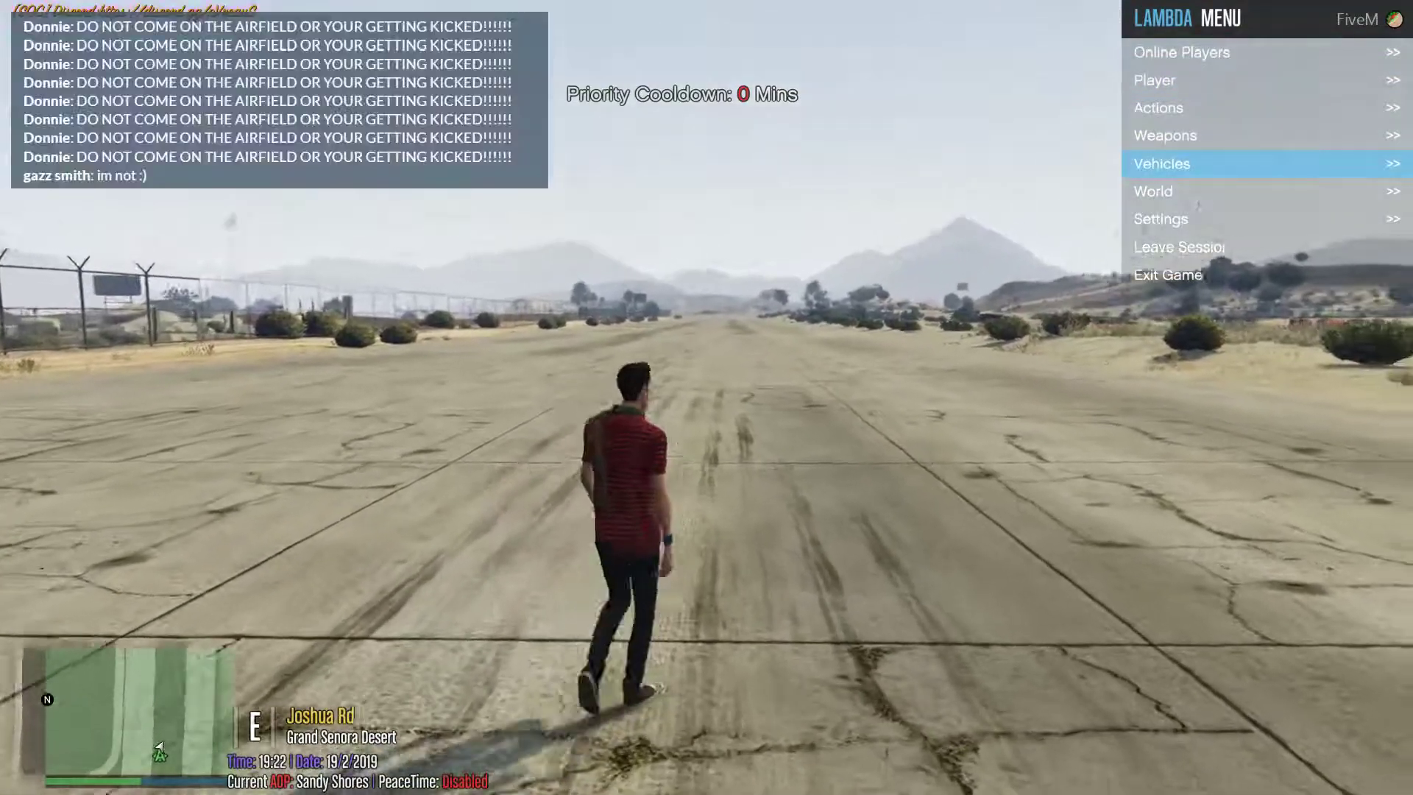
{"action": "key", "text": "F1"}
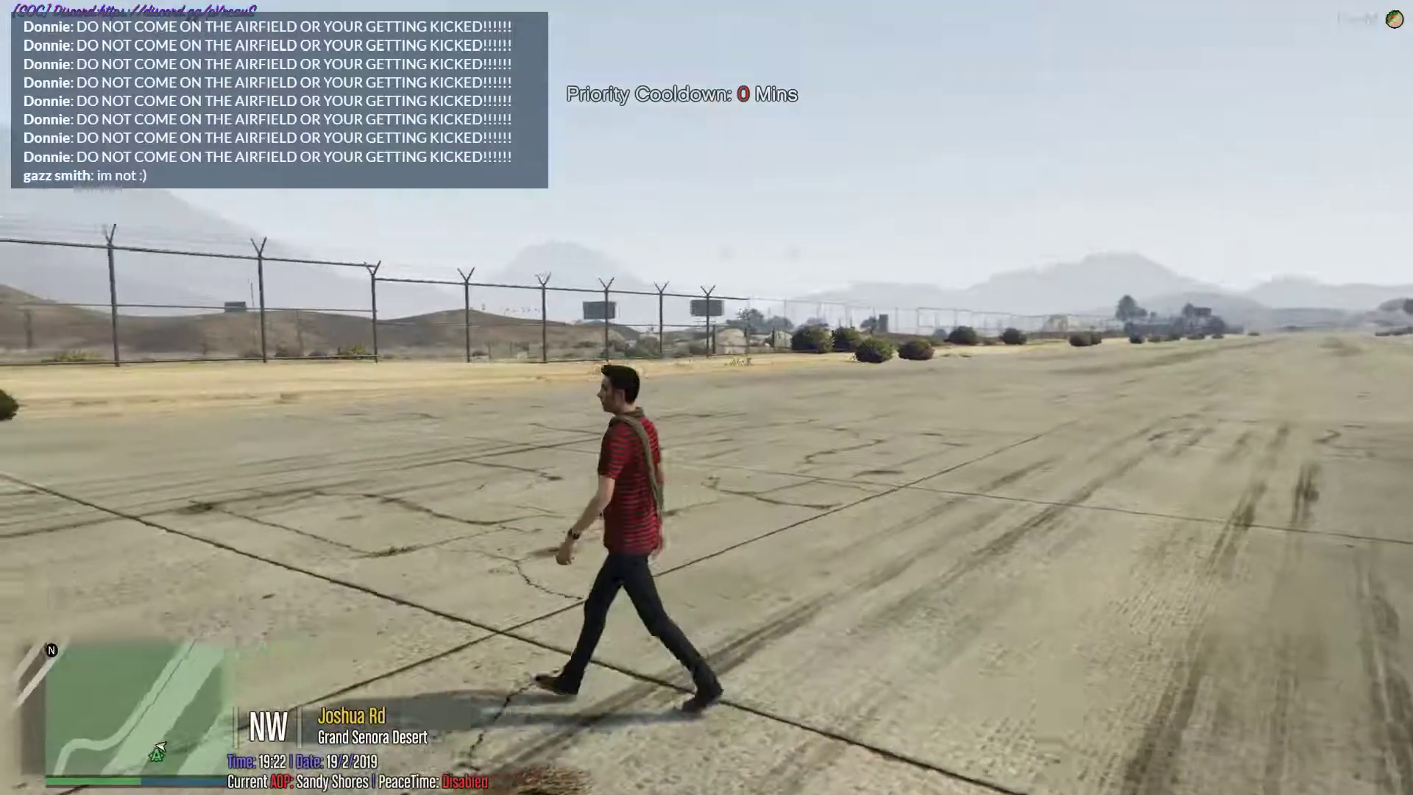
{"action": "key", "text": "F1"}
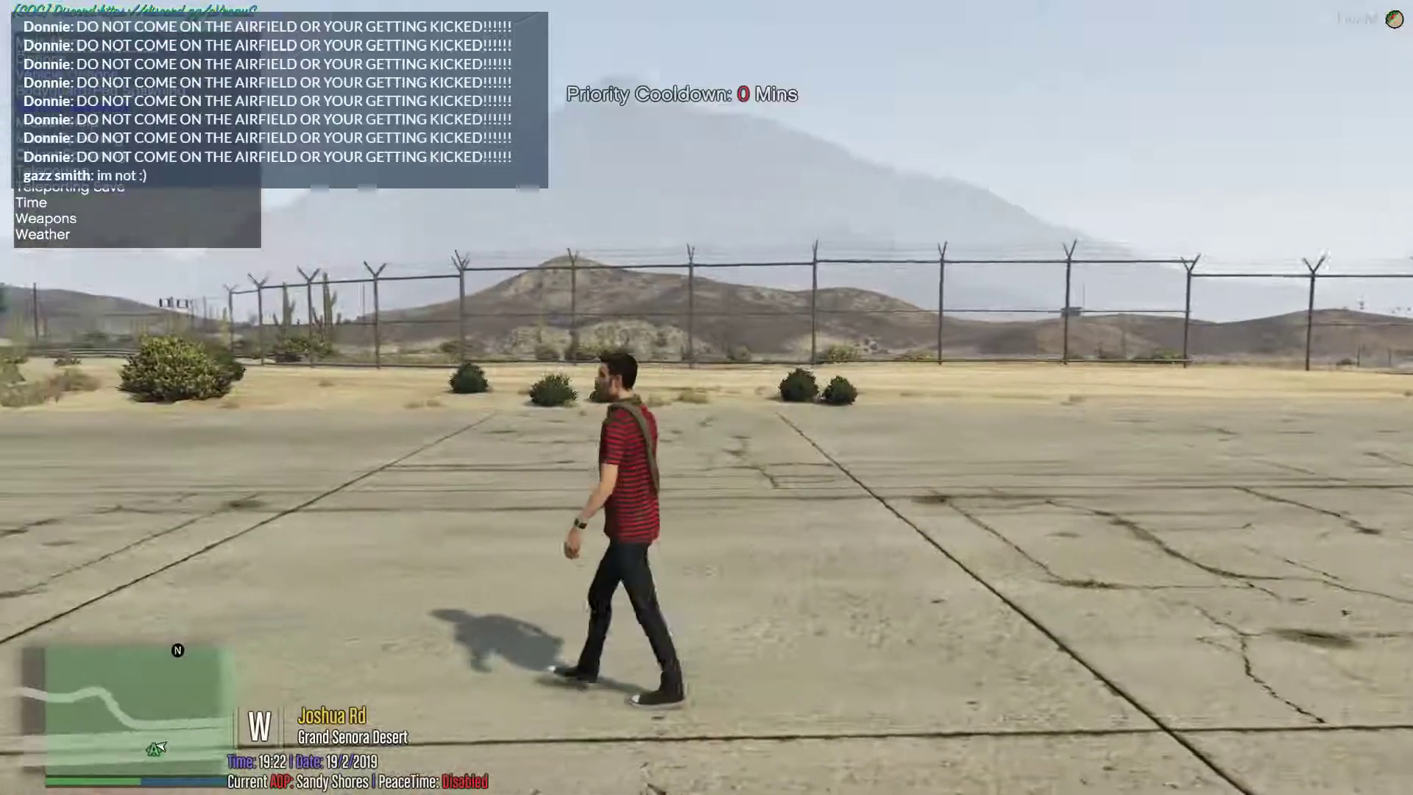
{"action": "key", "text": "F1"}
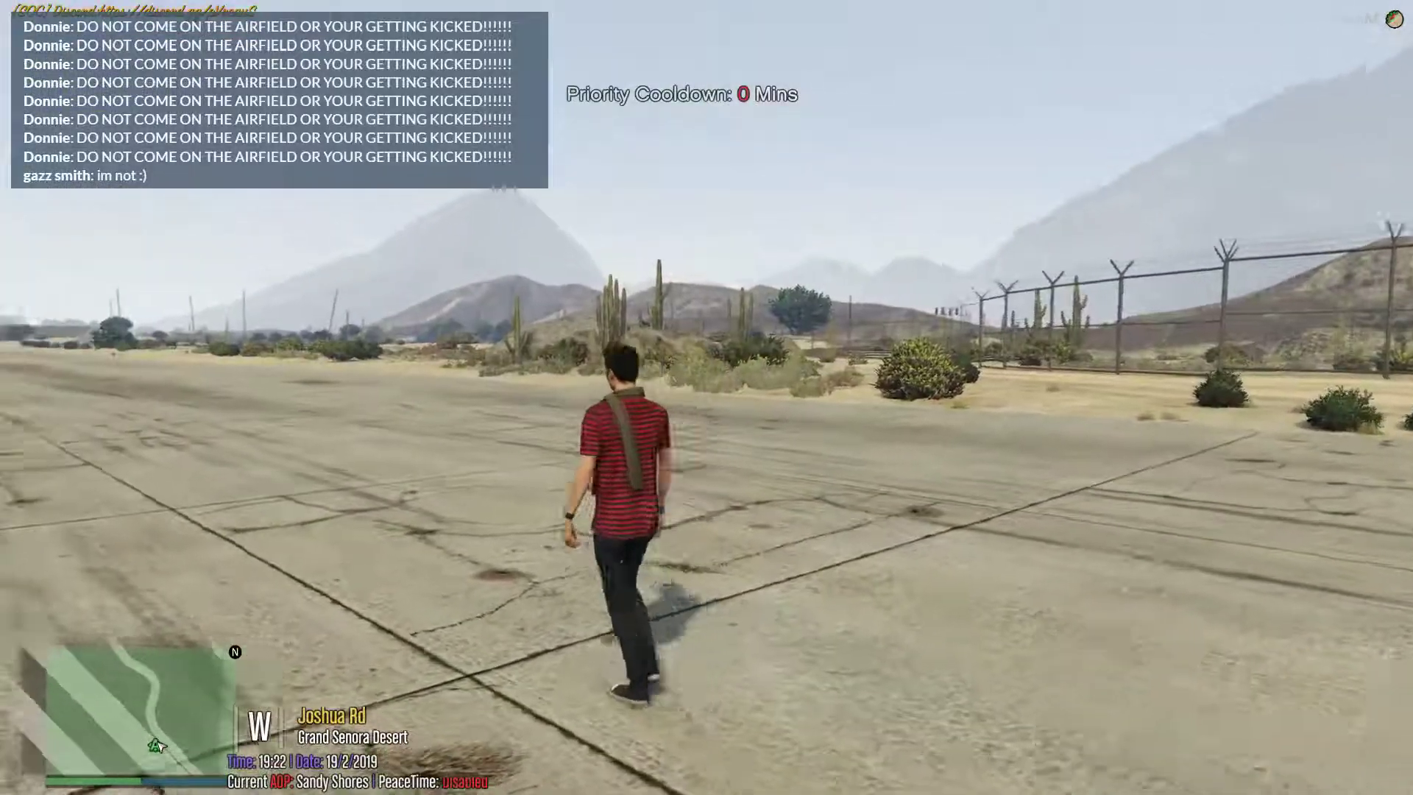
Open the trainer's Options and look through its first and second option pages
{"action": "key", "text": "F1"}
{"action": "key", "text": "Down"}
{"action": "key", "text": "Down"}
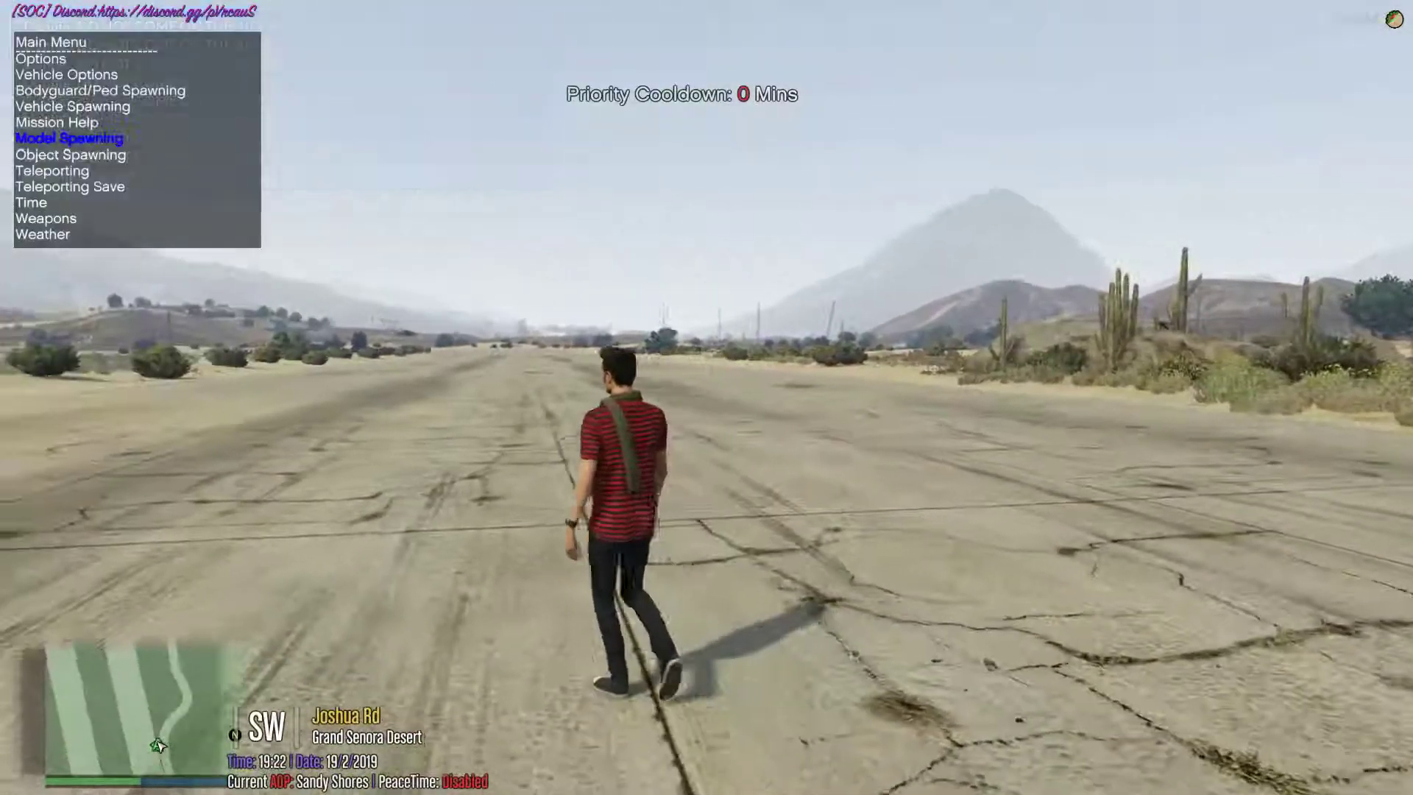
{"action": "key", "text": "Down"}
{"action": "key", "text": "Down"}
{"action": "key", "text": "Down"}
{"action": "key", "text": "Down"}
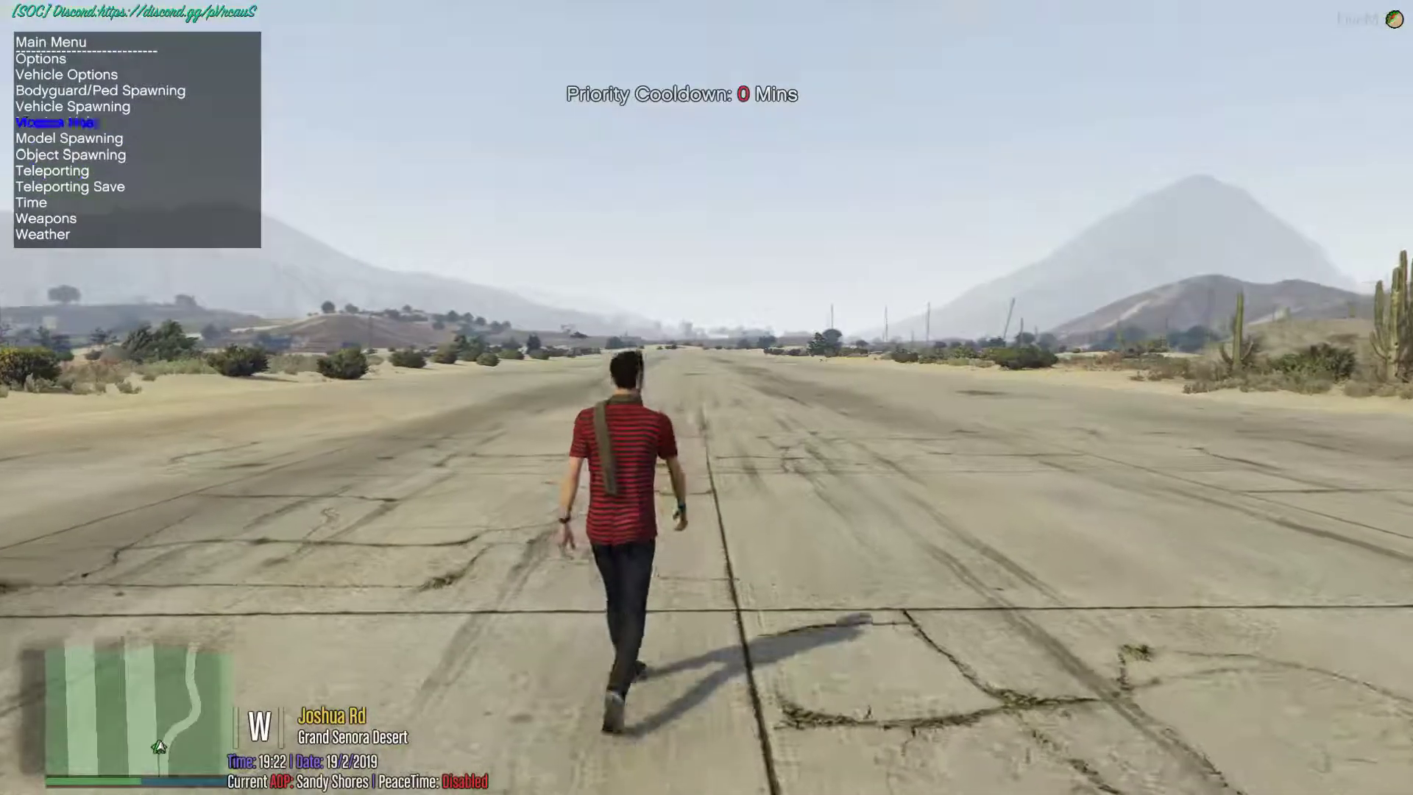
{"action": "key", "text": "Up"}
{"action": "key", "text": "Up"}
{"action": "key", "text": "Up"}
{"action": "key", "text": "Return"}
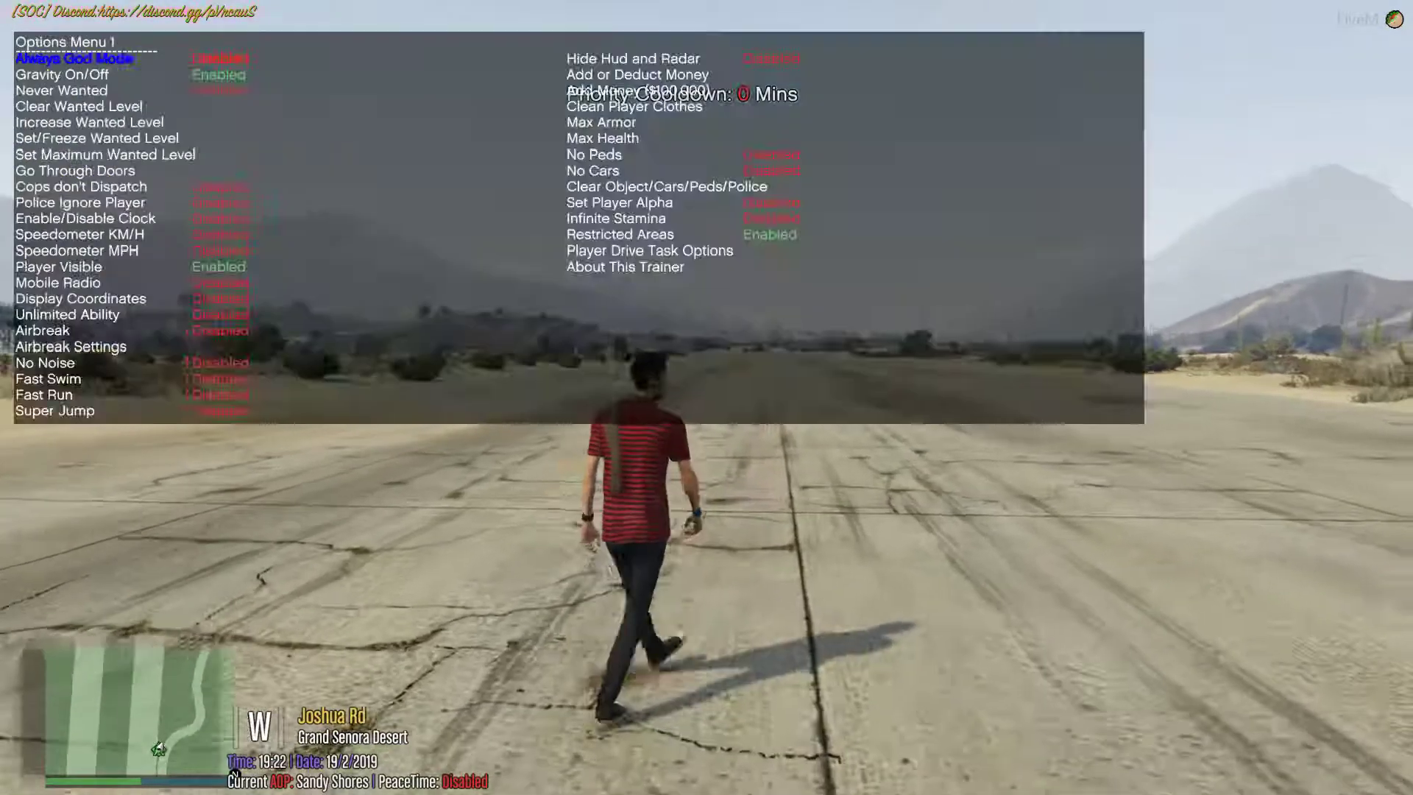
{"action": "key", "text": "Right"}
{"action": "key", "text": "Down"}
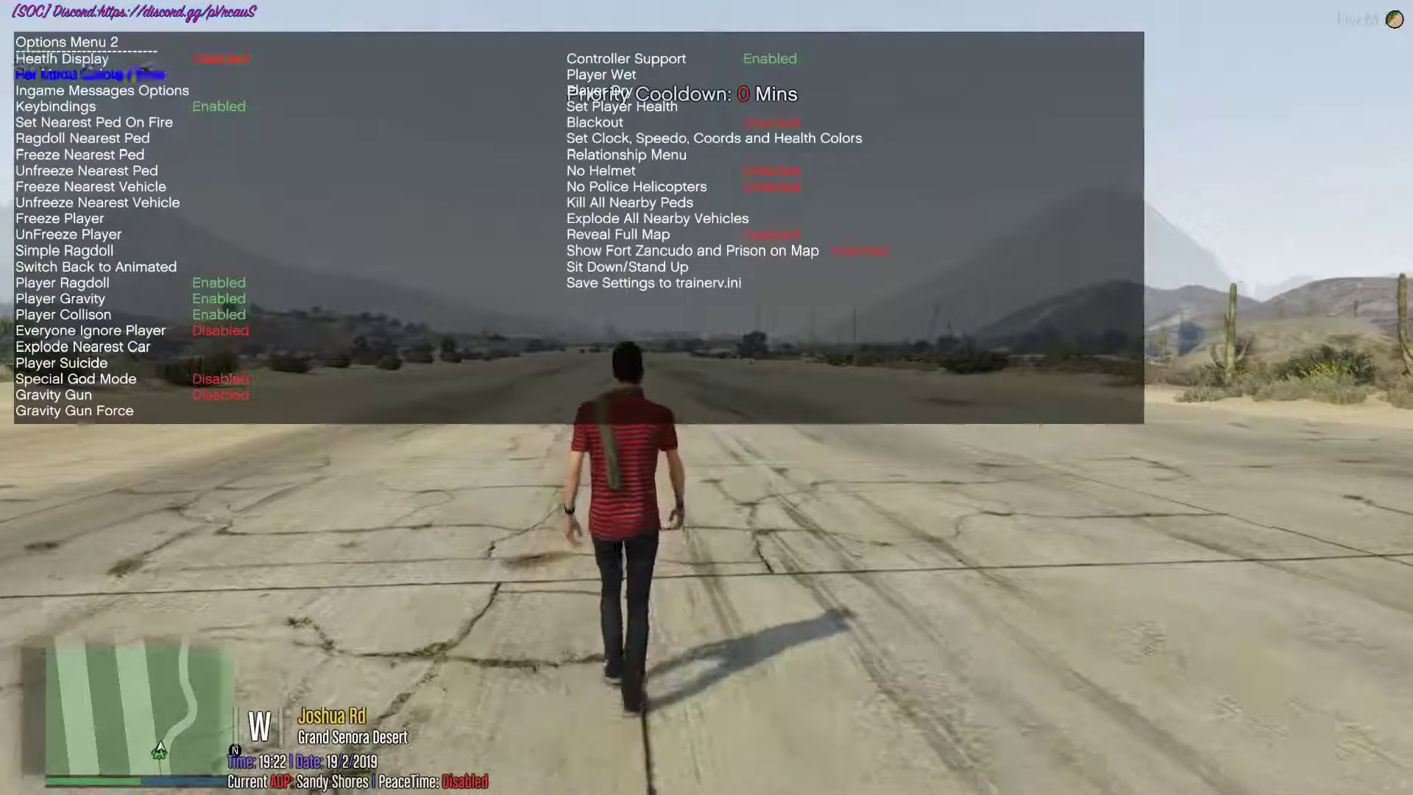
{"action": "key", "text": "Down"}
{"action": "key", "text": "Left"}
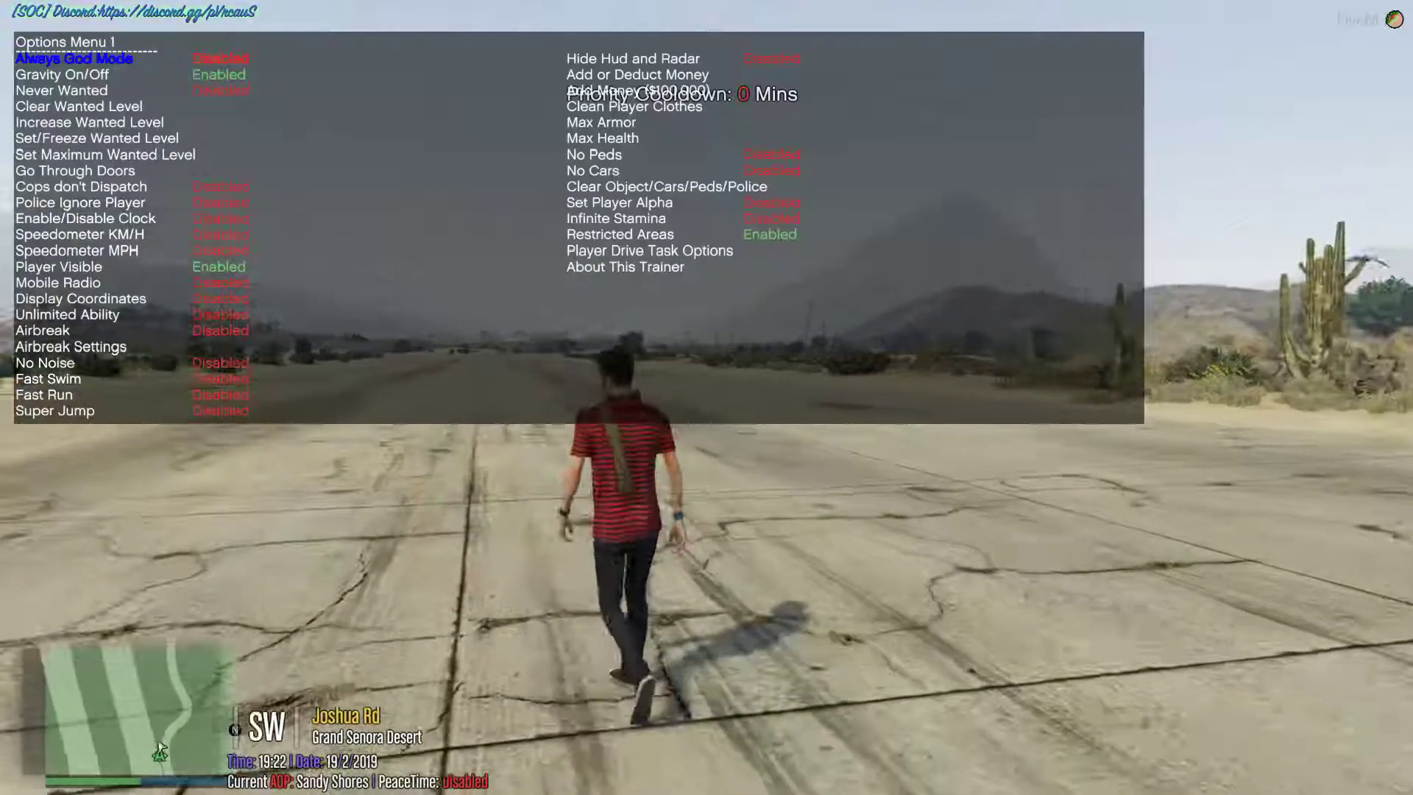
Disable Keybindings on the second page of the trainer's options
{"action": "key", "text": "F6"}
{"action": "key", "text": "F6"}
{"action": "key", "text": "F6"}
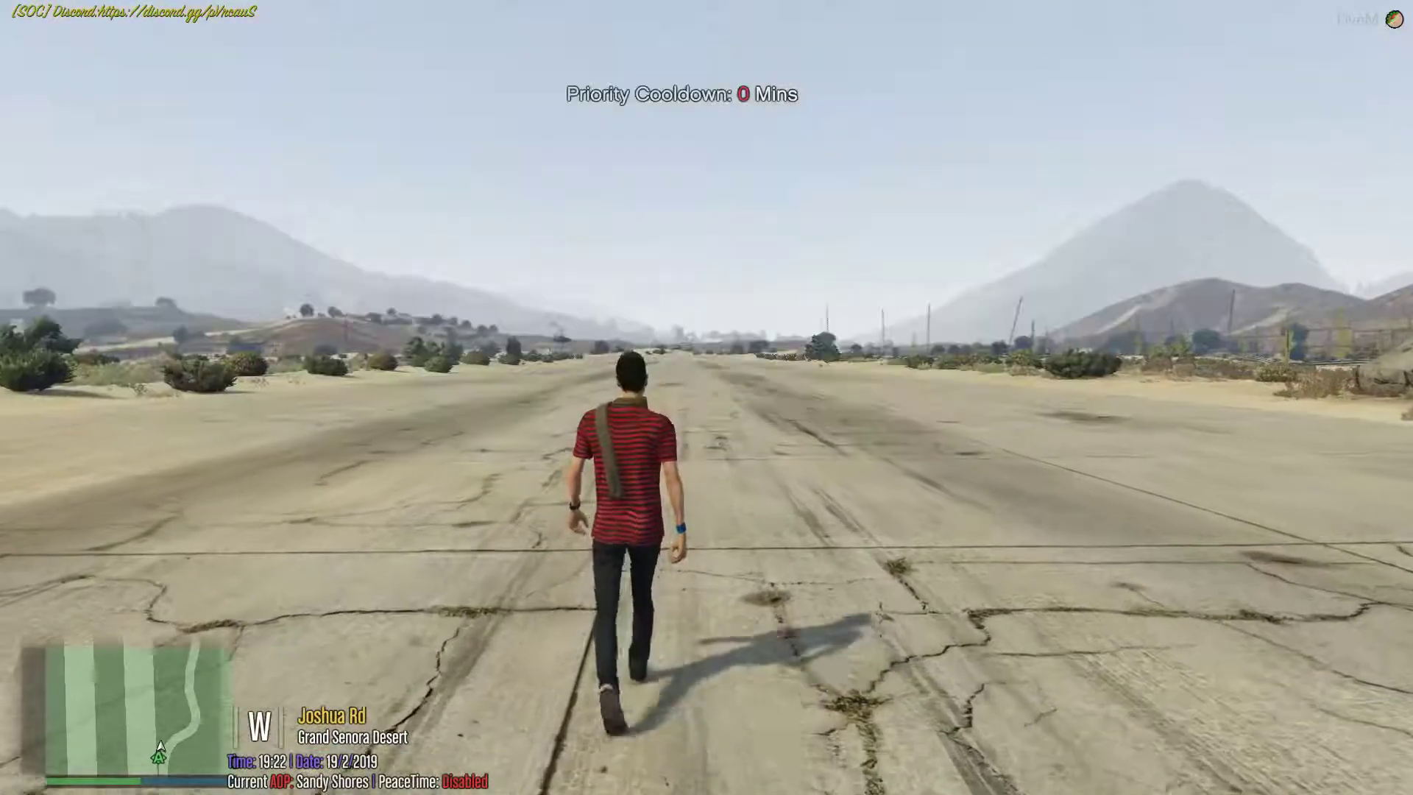
{"action": "key", "text": "F6"}
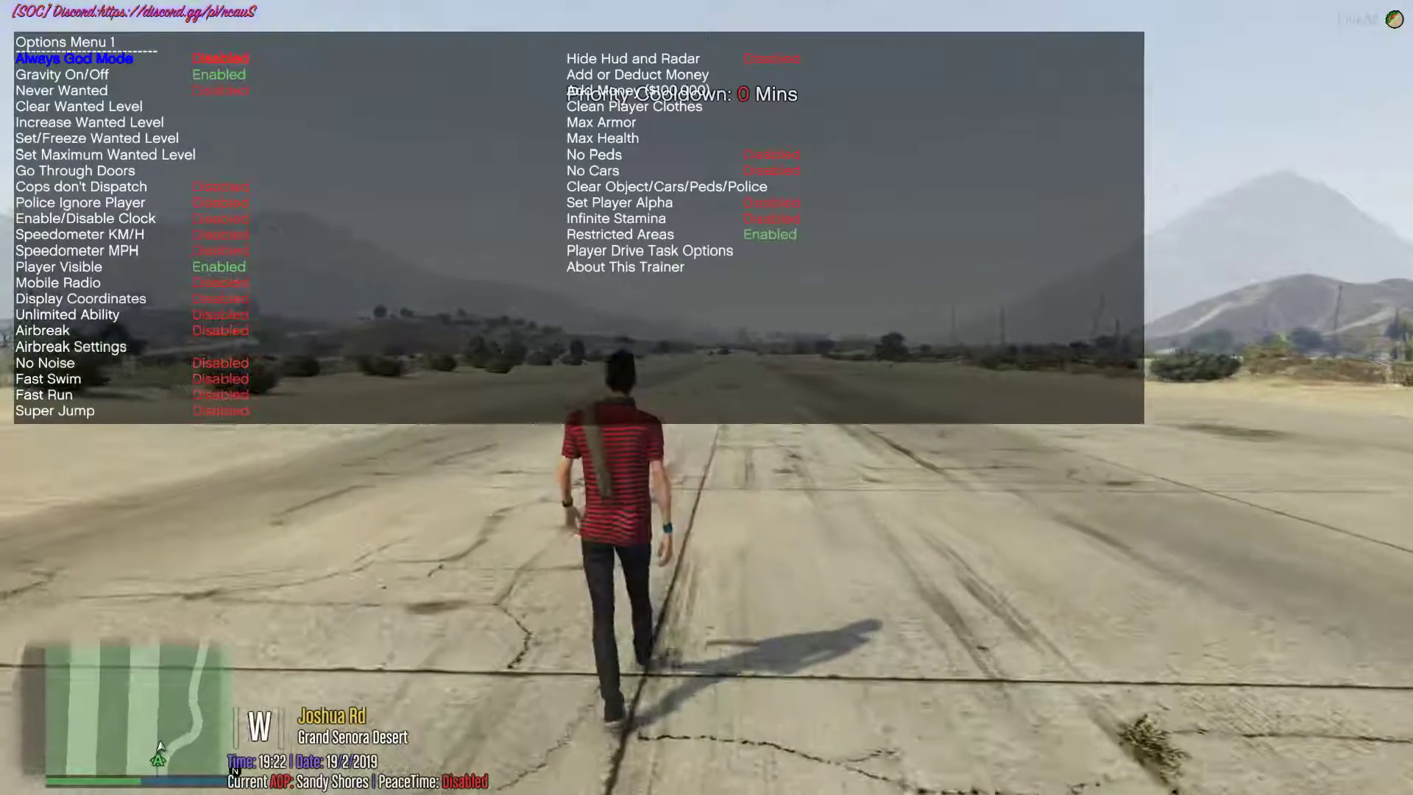
{"action": "key", "text": "BackSpace"}
{"action": "key", "text": "Return"}
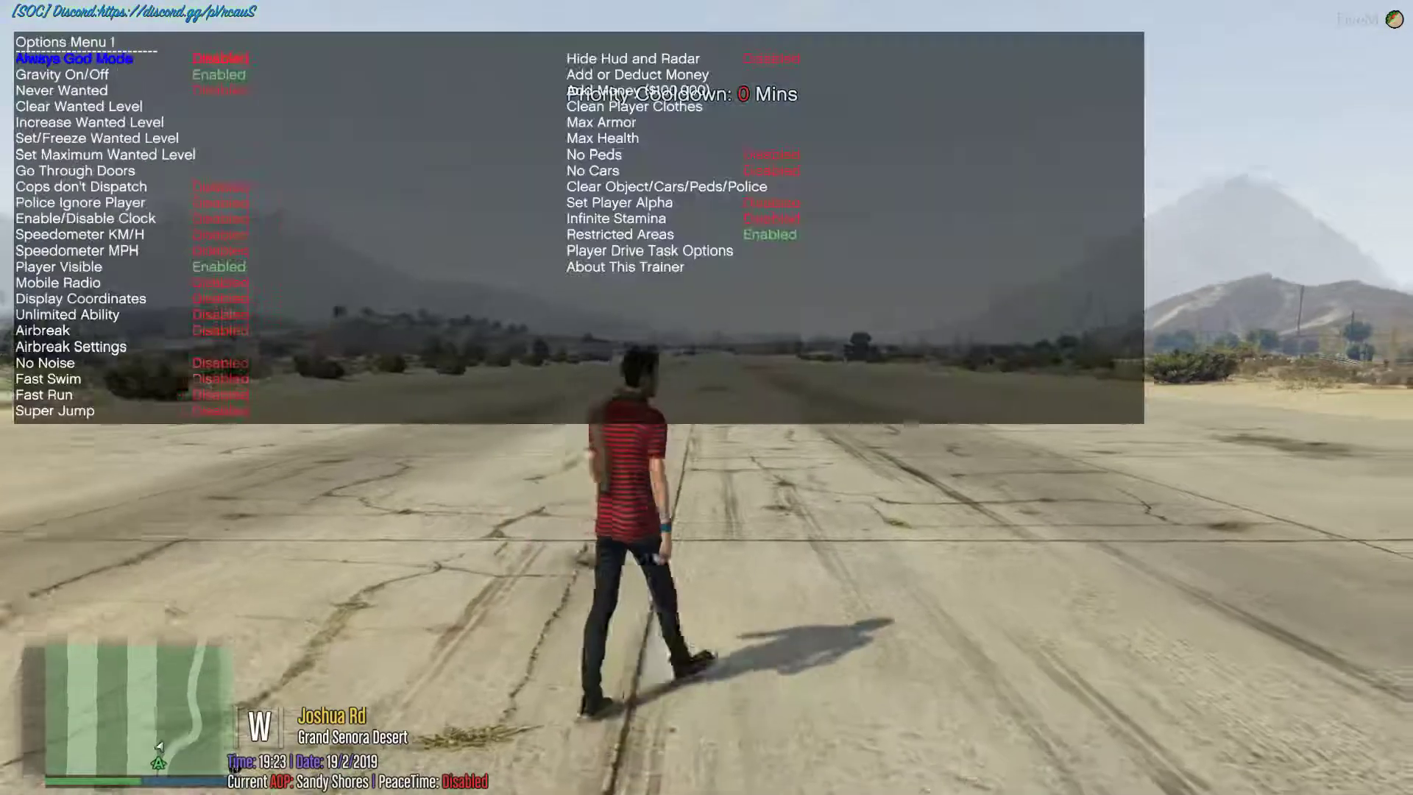
{"action": "key", "text": "Right"}
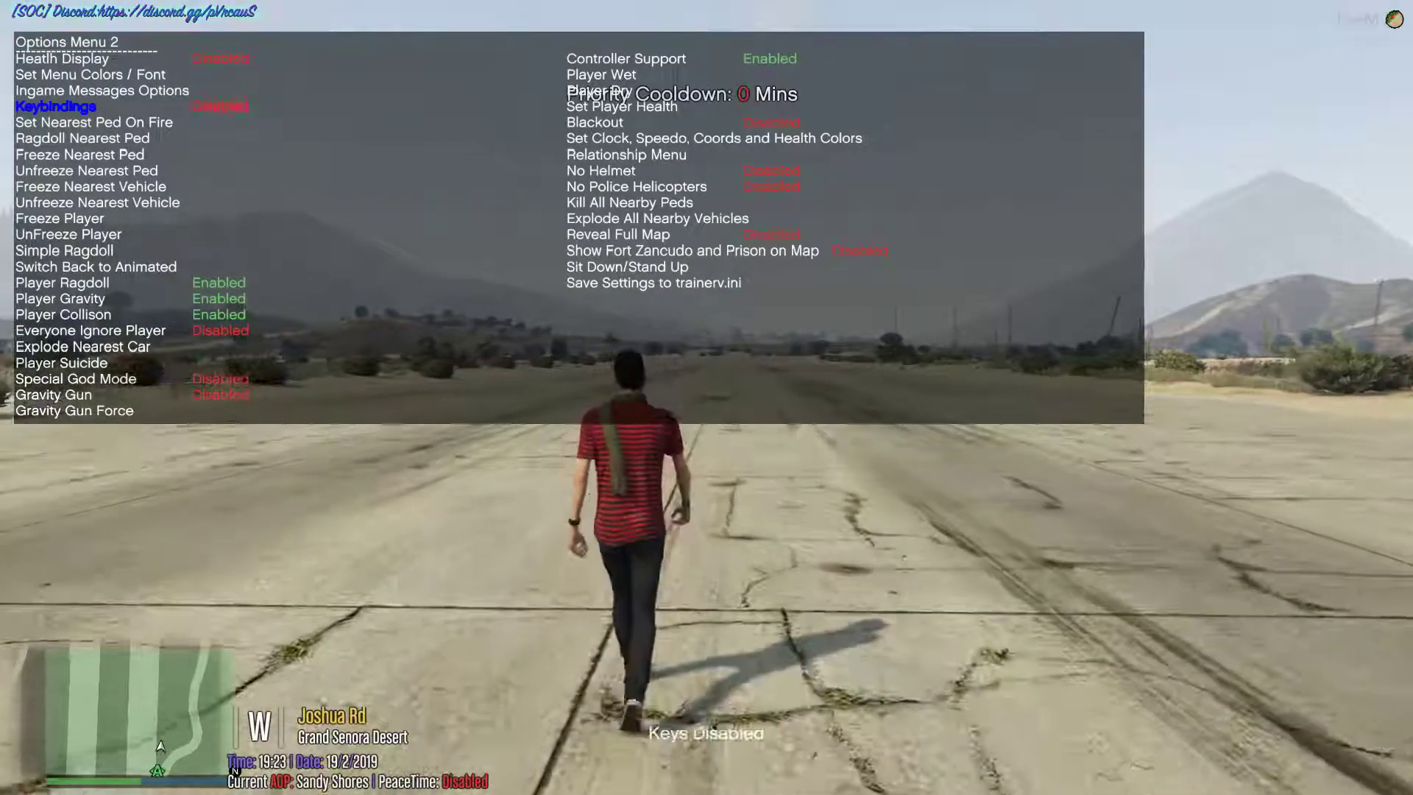
Save the current trainer settings to trainerv.ini and close the trainer
{"action": "key", "text": "Up"}
{"action": "key", "text": "Up"}
{"action": "key", "text": "Up"}
{"action": "key", "text": "Up"}
{"action": "key", "text": "Up"}
{"action": "key", "text": "Down"}
{"action": "key", "text": "Return"}
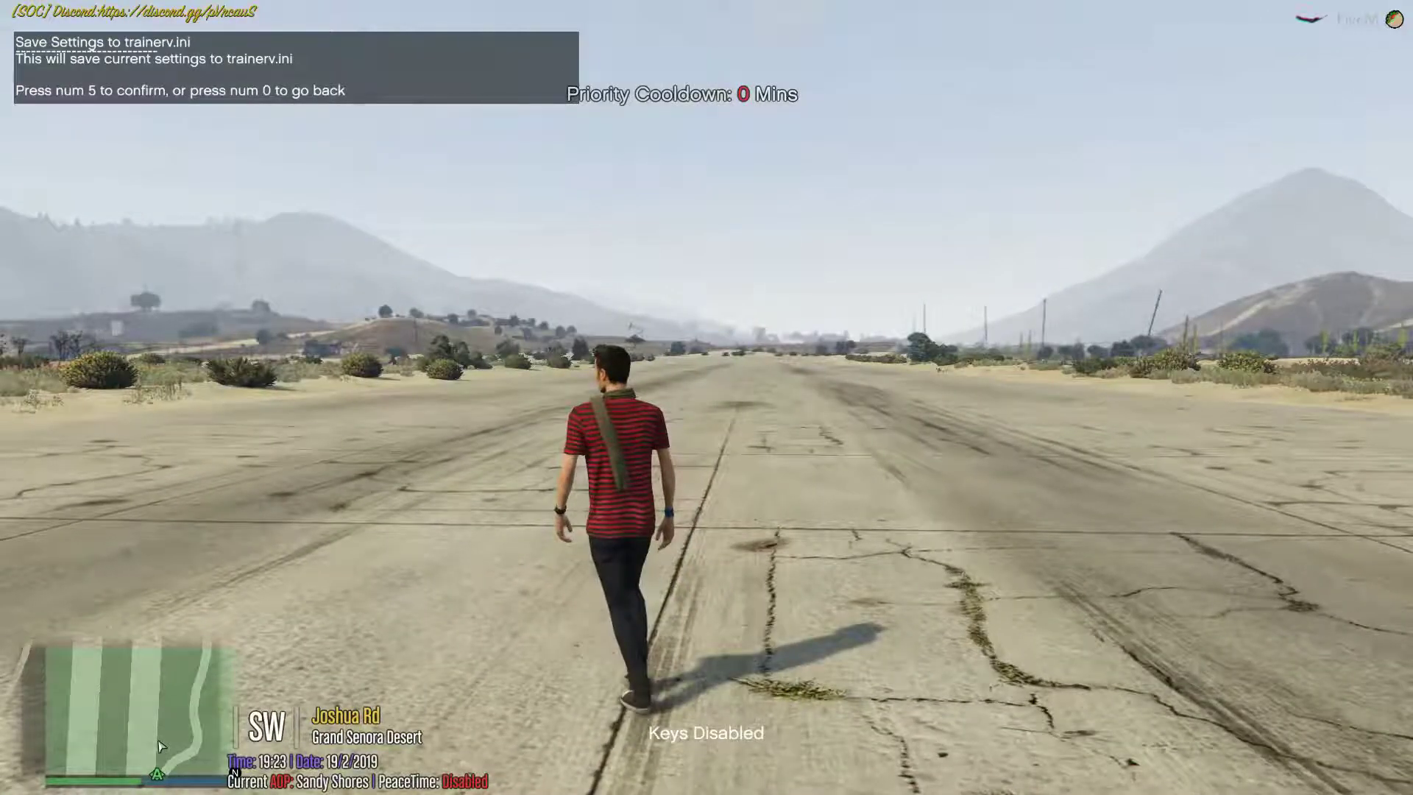
{"action": "key", "text": "KP_5"}
{"action": "key", "text": "KP_0"}
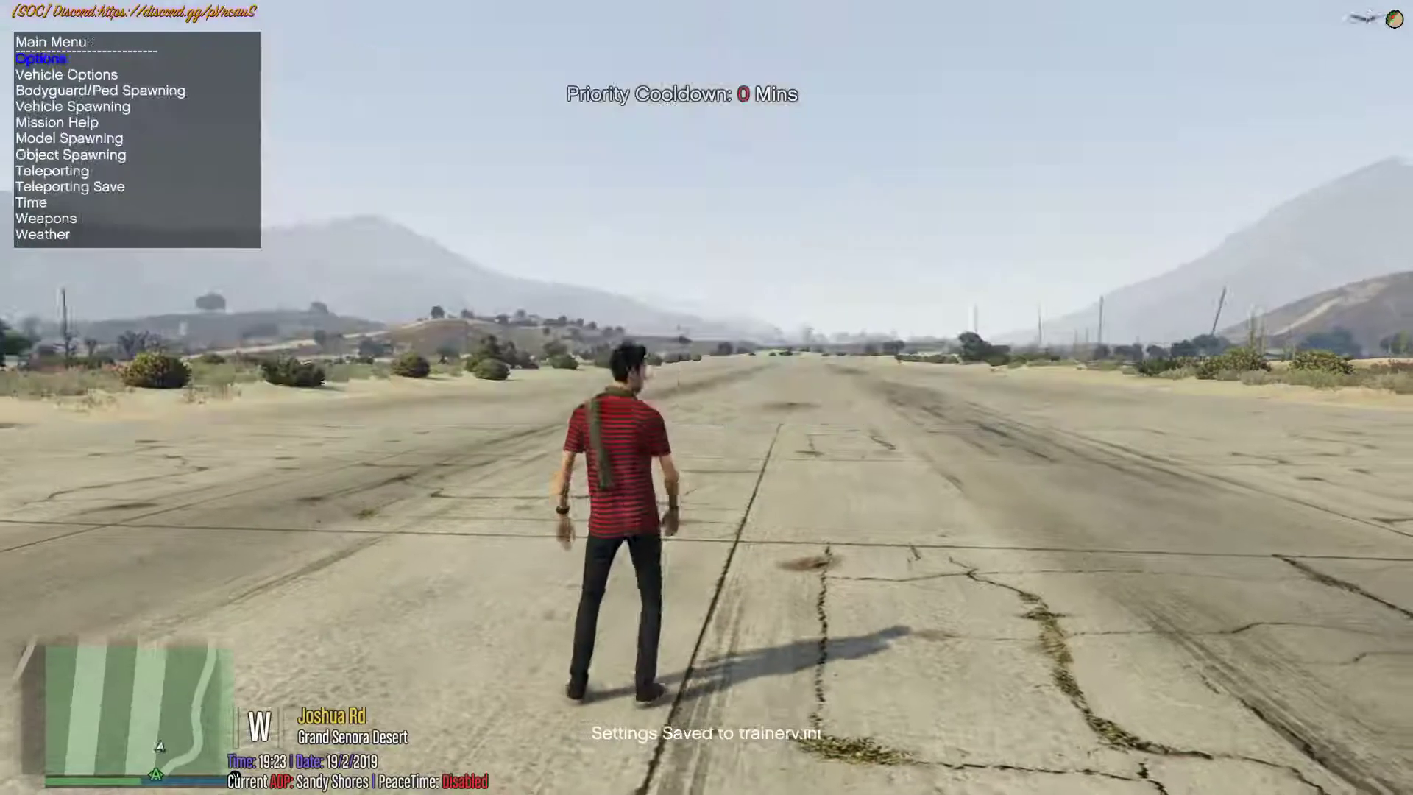
{"action": "key", "text": "KP_0"}
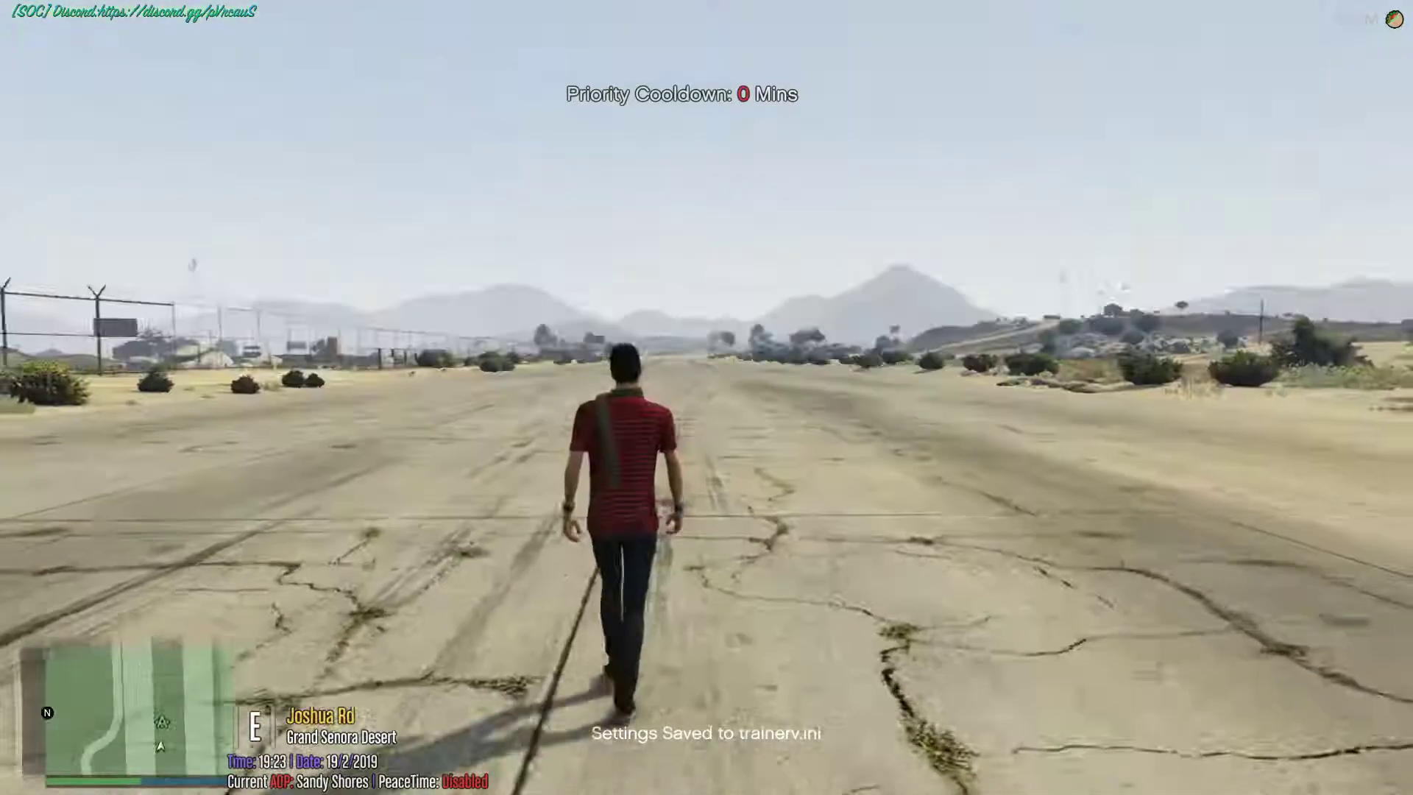
Test the trainer keys and cycle through the camera views back to the distant third-person view
{"action": "key", "text": "F1"}
{"action": "key", "text": "KP_8"}
{"action": "key", "text": "KP_5"}
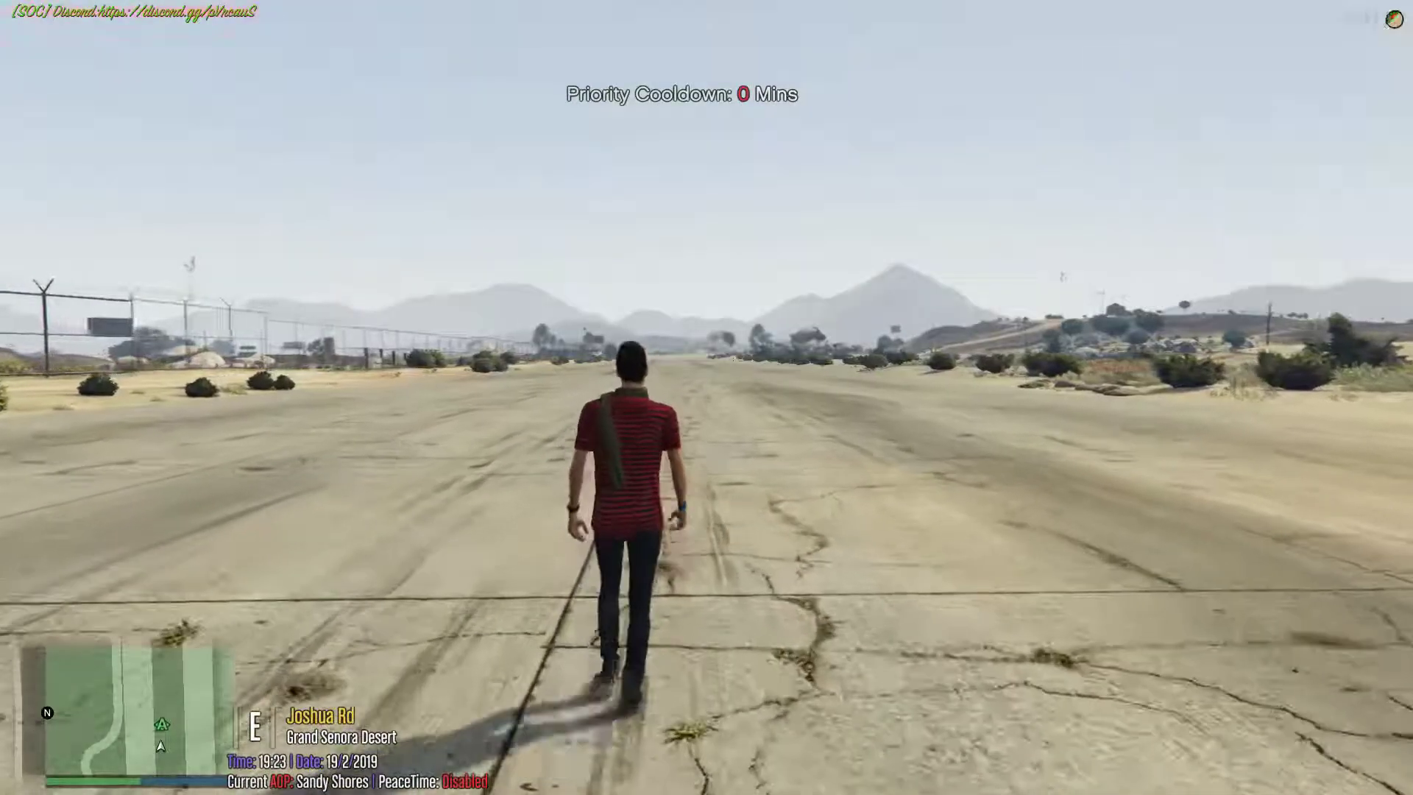
{"action": "key", "text": "KP_0"}
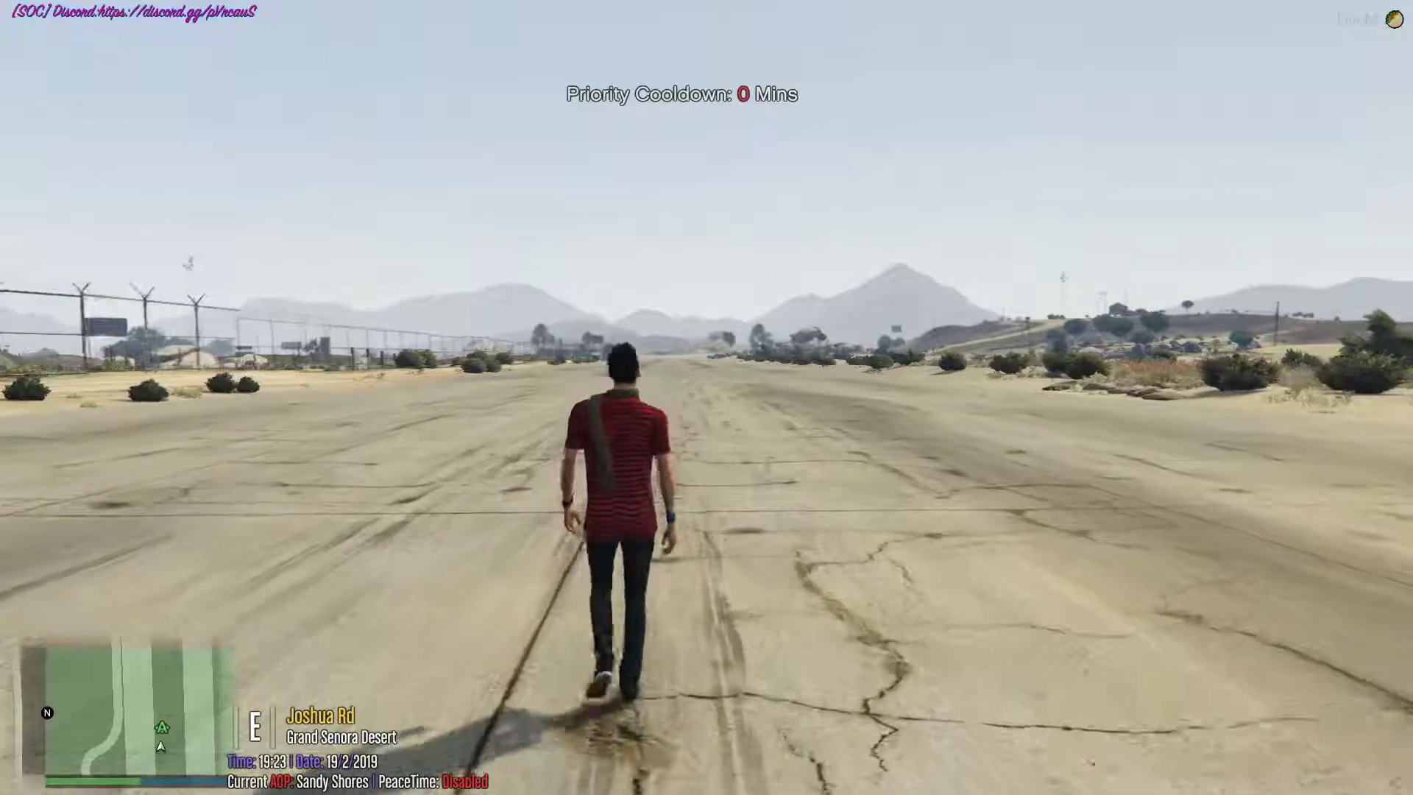
{"action": "key", "text": "v"}
{"action": "key", "text": "v"}
{"action": "key", "text": "v"}
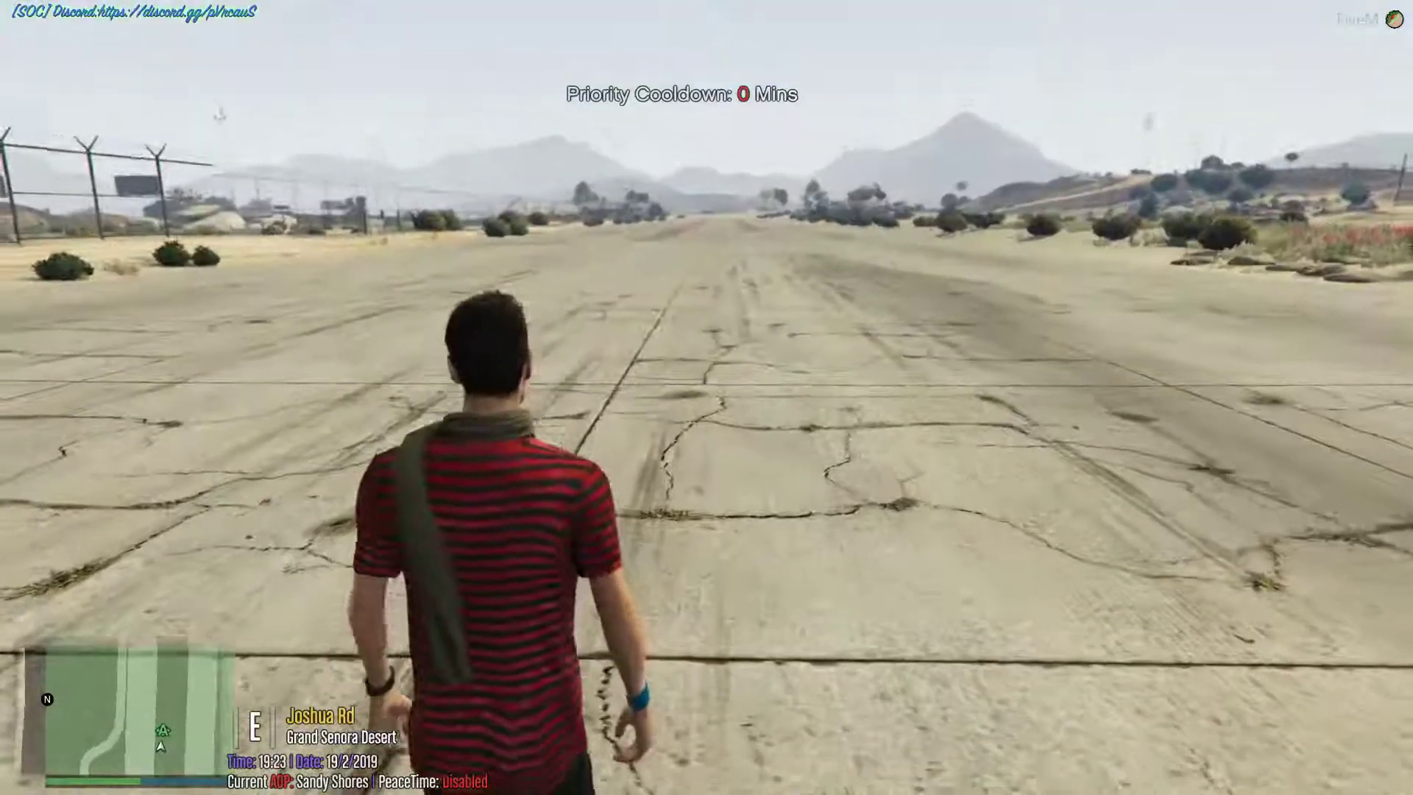
{"action": "key", "text": "v"}
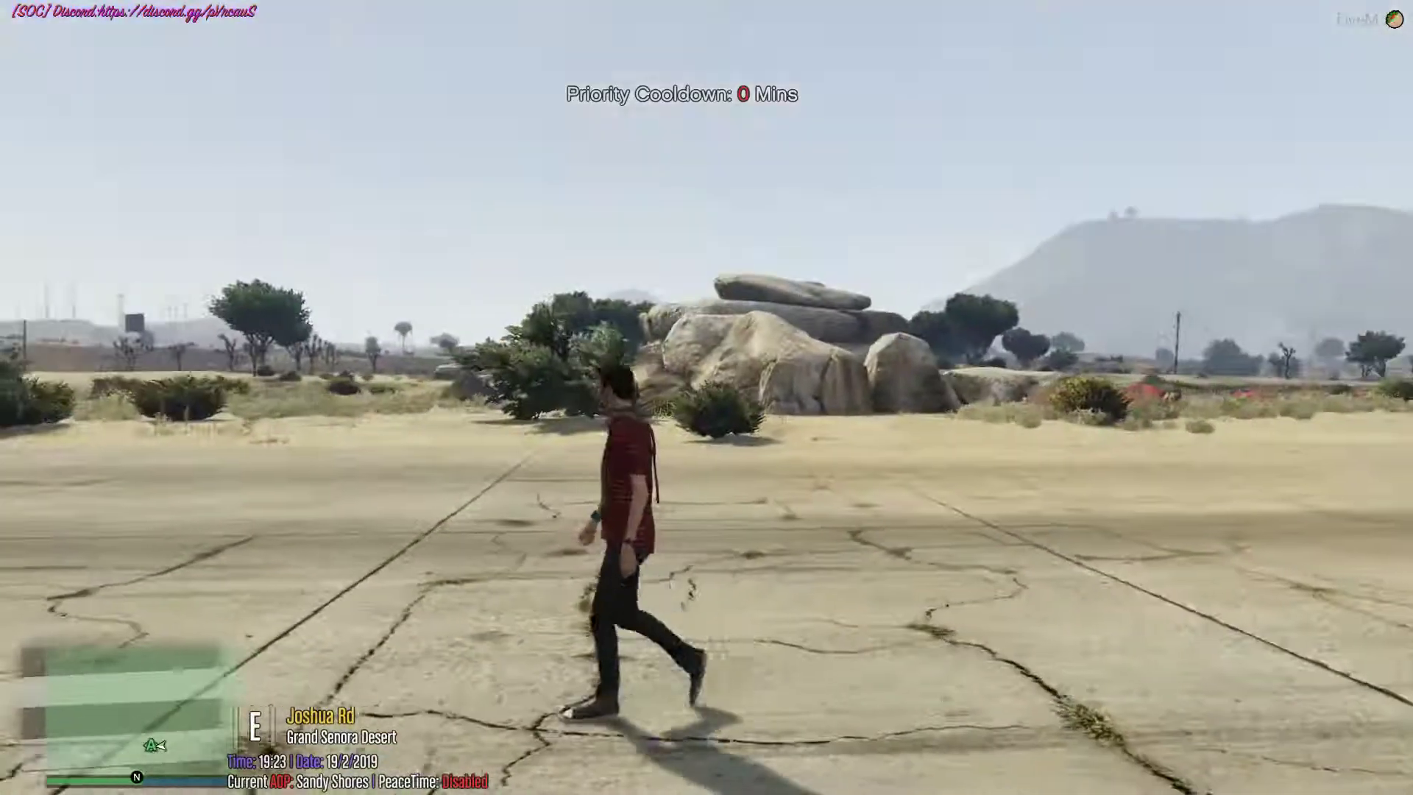
Apply the saved Blaine County Patroll Skin to the player from the Lambda Menu's saved skins
{"action": "key", "text": "F7"}
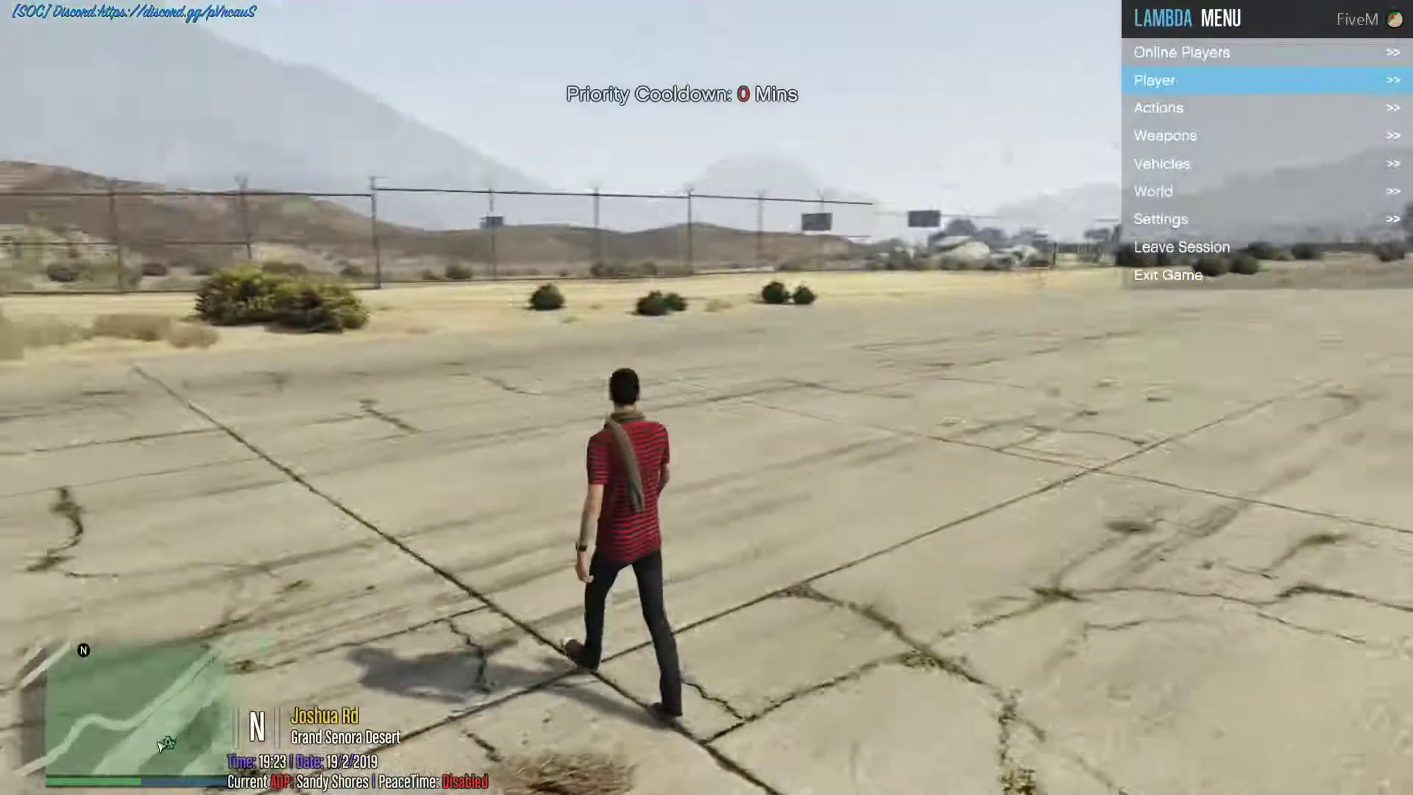
{"action": "key", "text": "F7"}
{"action": "key", "text": "F7"}
{"action": "key", "text": "Down"}
{"action": "key", "text": "Return"}
{"action": "key", "text": "Return"}
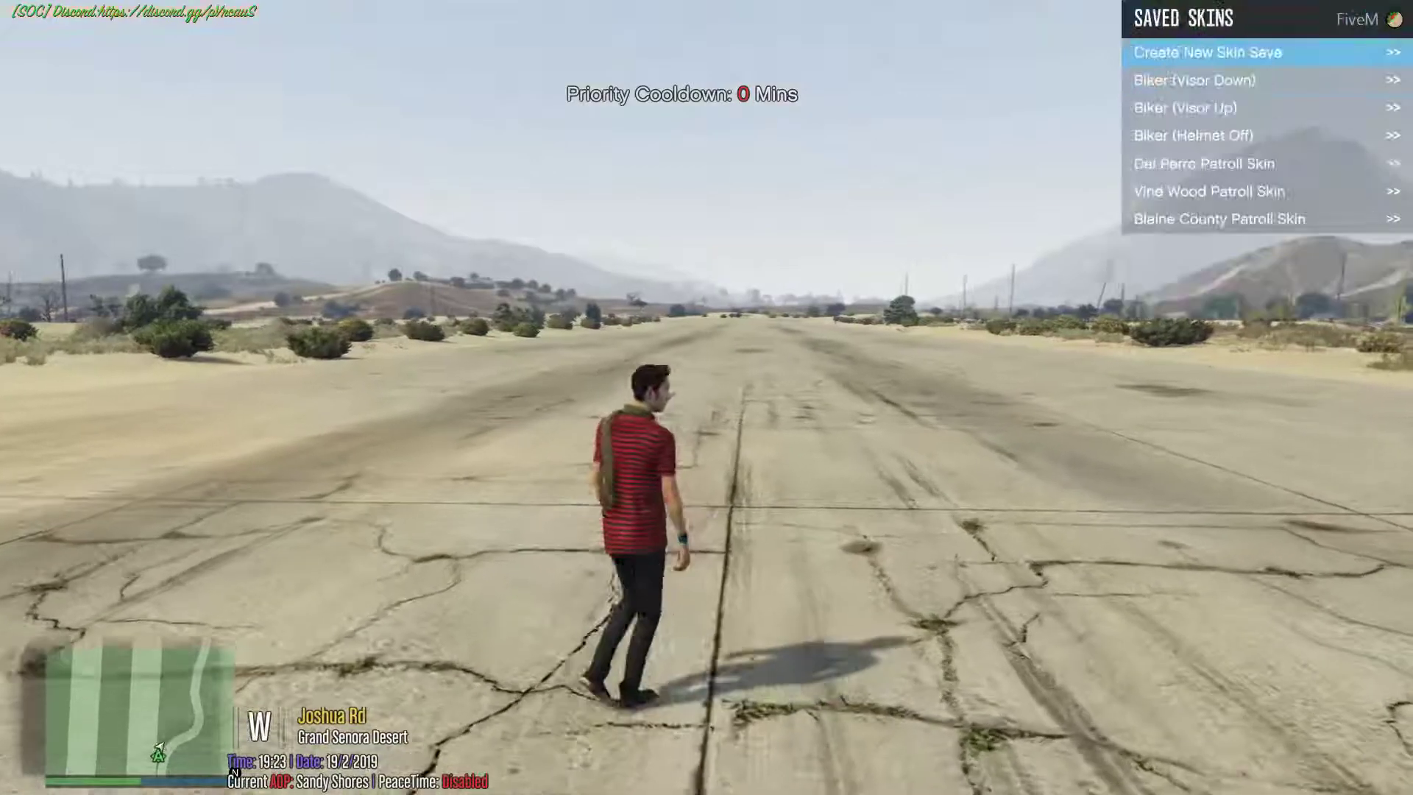
{"action": "key", "text": "Down"}
{"action": "key", "text": "Down"}
{"action": "key", "text": "Return"}
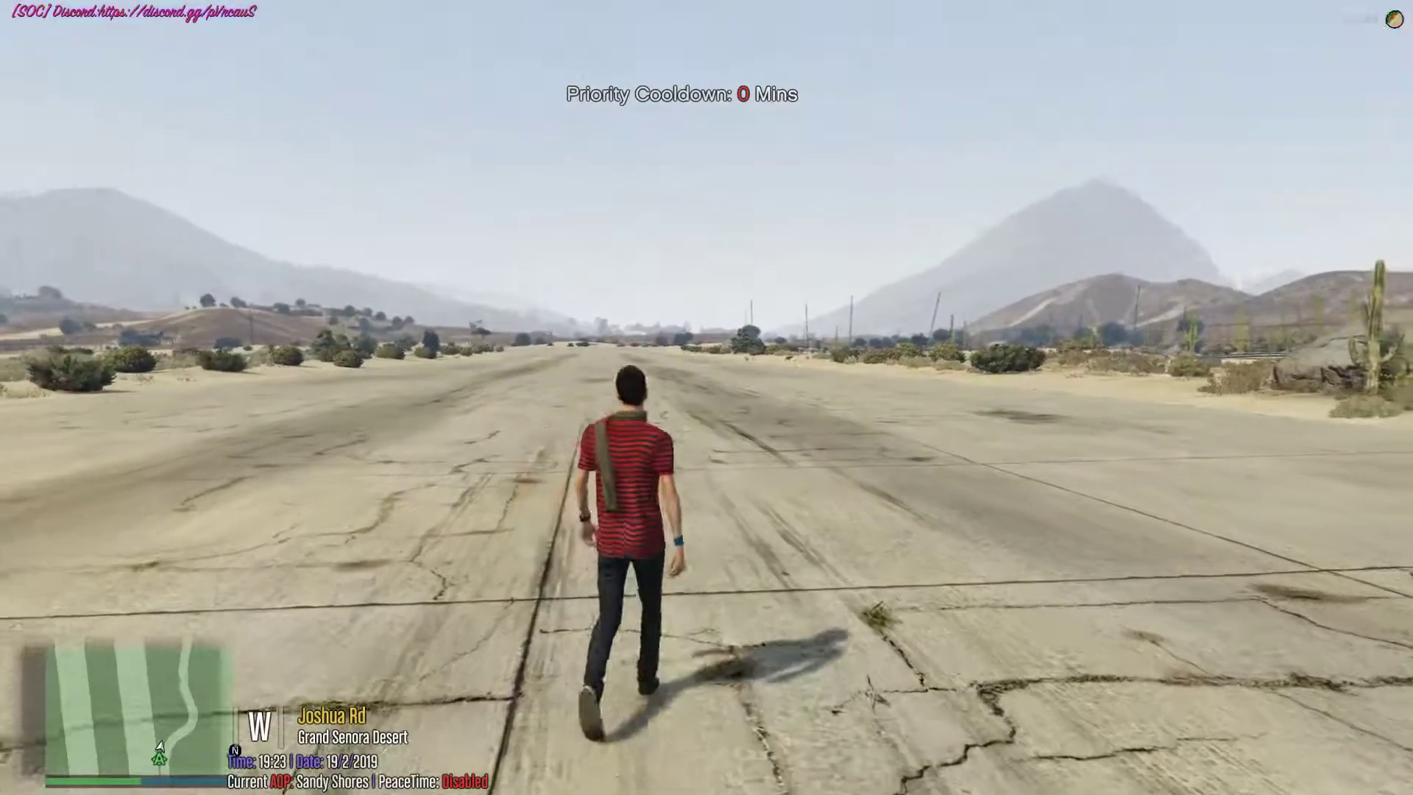
{"action": "key", "text": "Return"}
{"action": "key", "text": "BackSpace"}
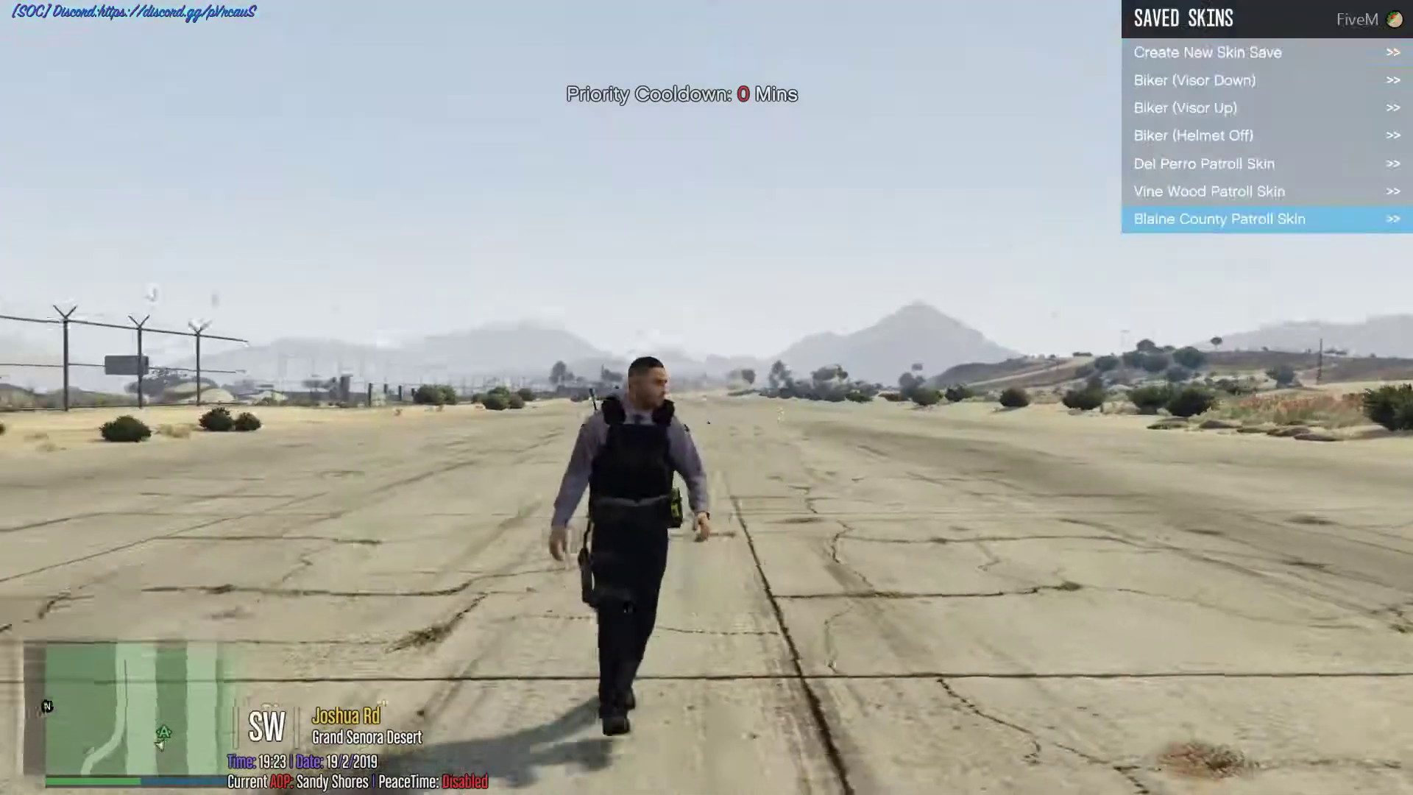
{"action": "key", "text": "BackSpace"}
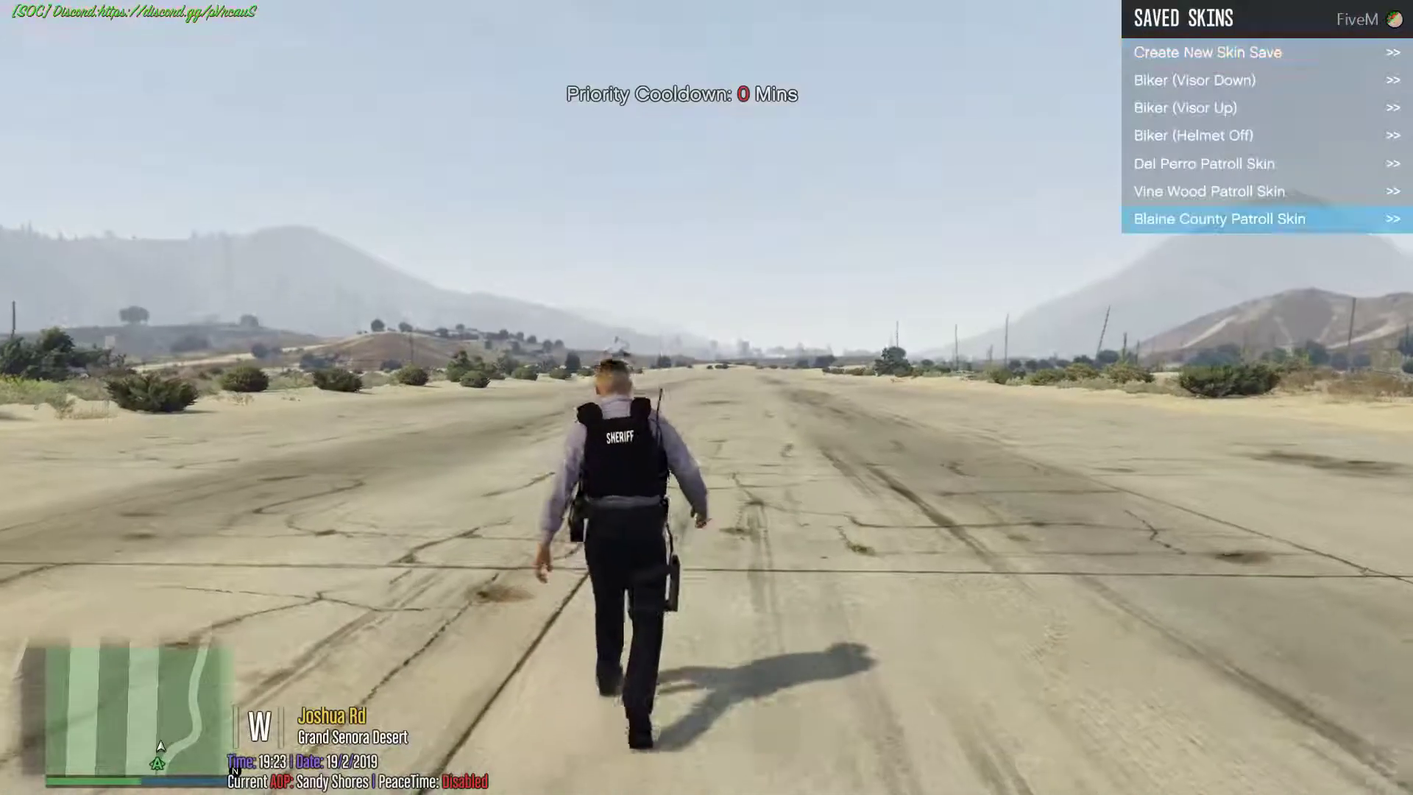
Clean and heal the player, give the player armor, and close the Lambda Menu
{"action": "key", "text": "BackSpace"}
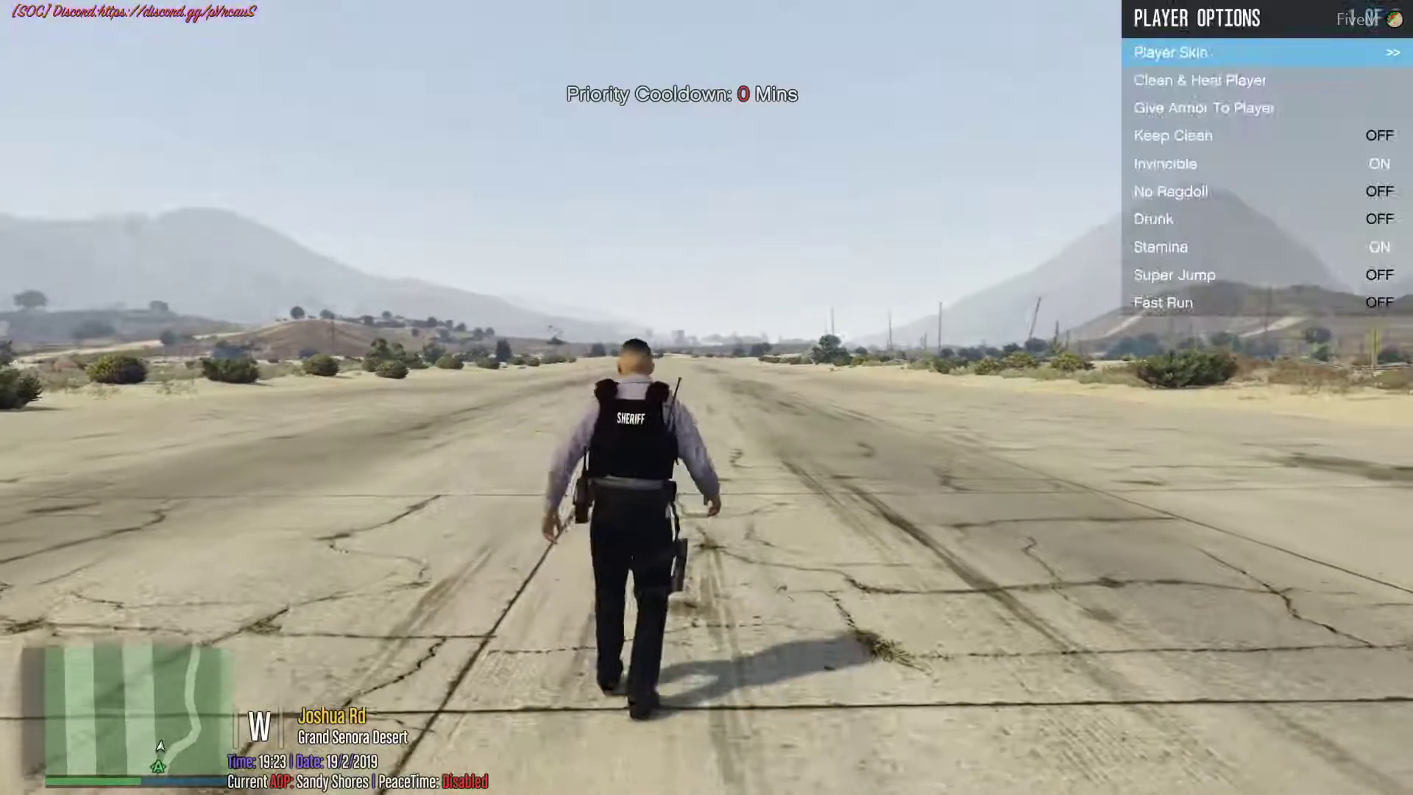
{"action": "key", "text": "BackSpace"}
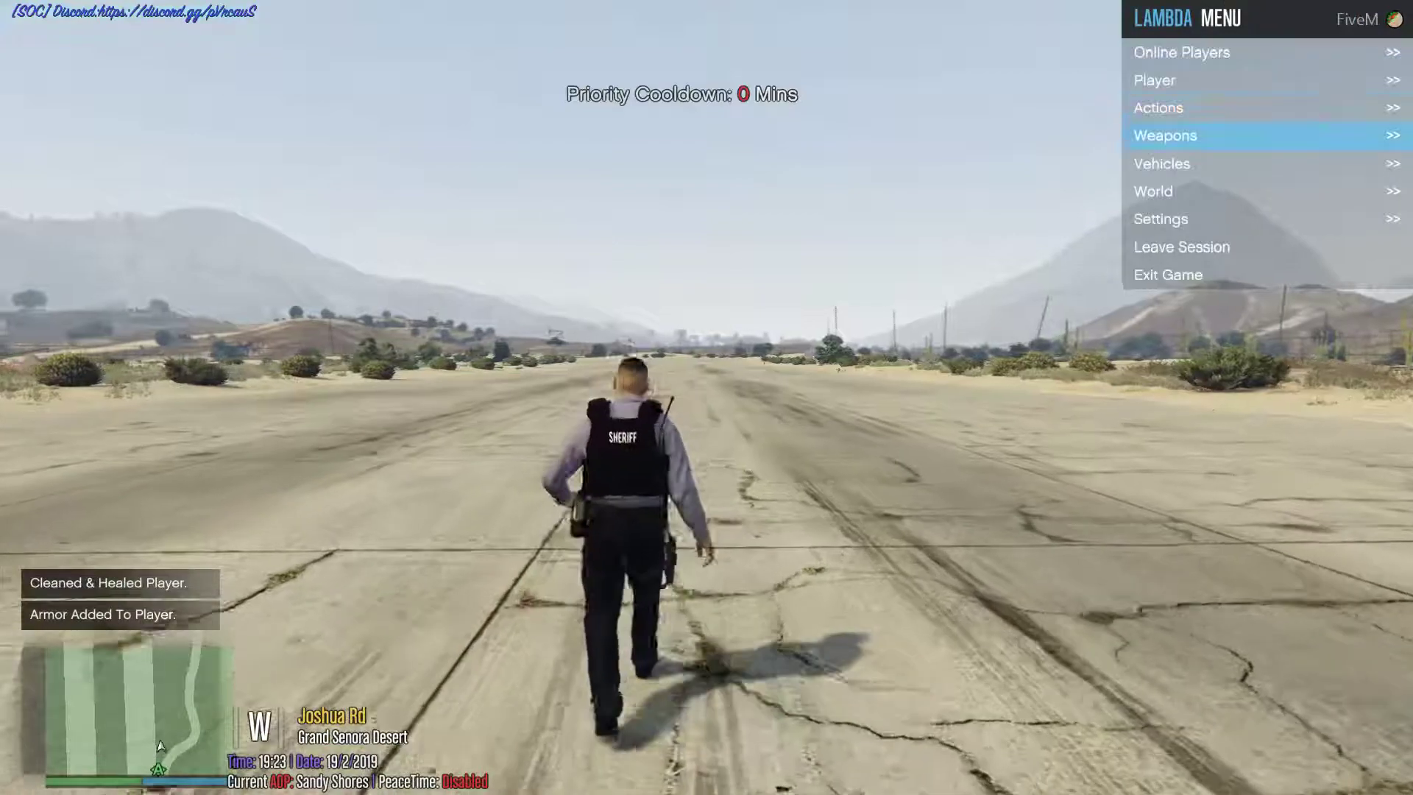
{"action": "key", "text": "Down"}
{"action": "key", "text": "Return"}
{"action": "key", "text": "Down"}
{"action": "key", "text": "Return"}
{"action": "key", "text": "BackSpace"}
{"action": "key", "text": "BackSpace"}
{"action": "key", "text": "BackSpace"}
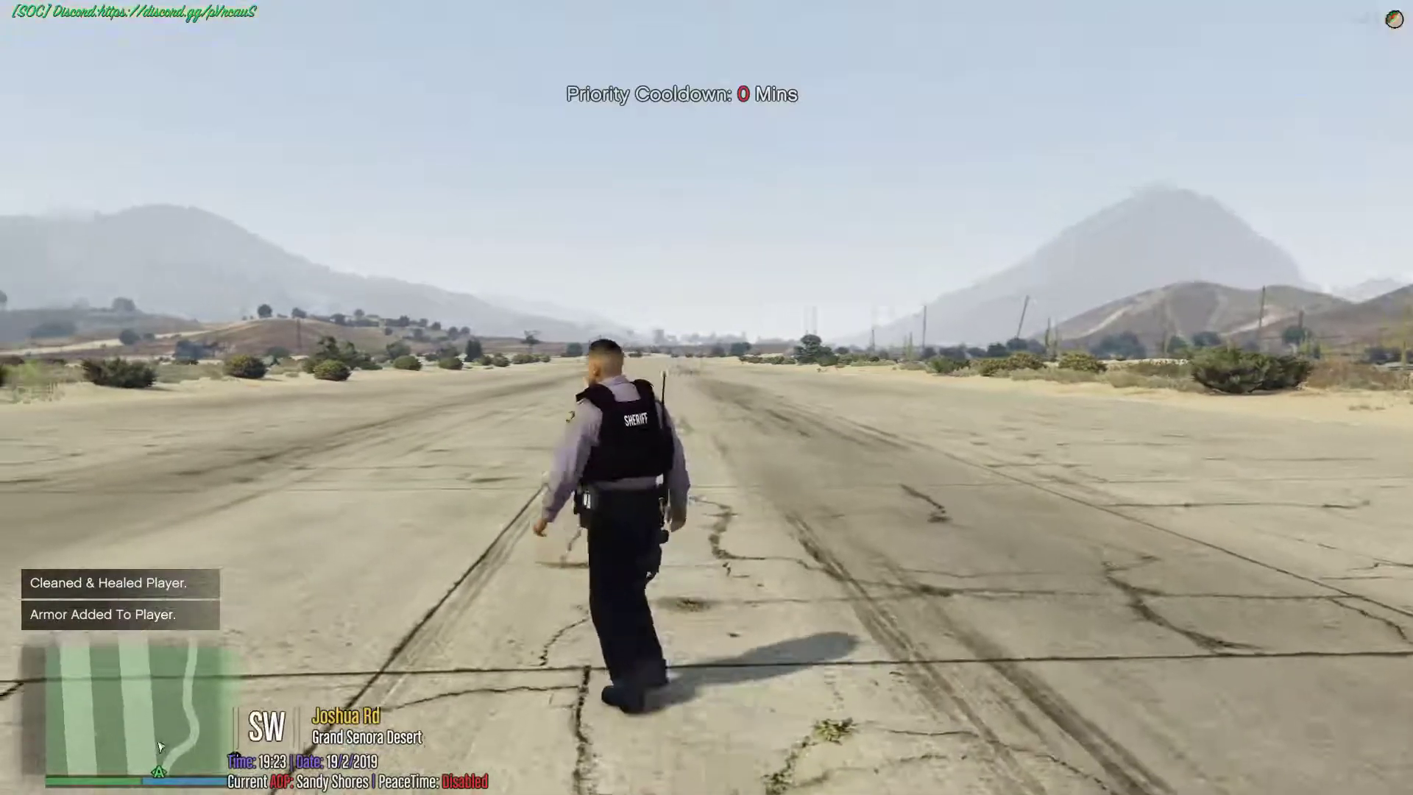
Try to load all weapons from Slot 20 in the trainer's Weapons Load/Save Menu
{"action": "key", "text": "F2"}
{"action": "key", "text": "BackSpace"}
{"action": "key", "text": "F6"}
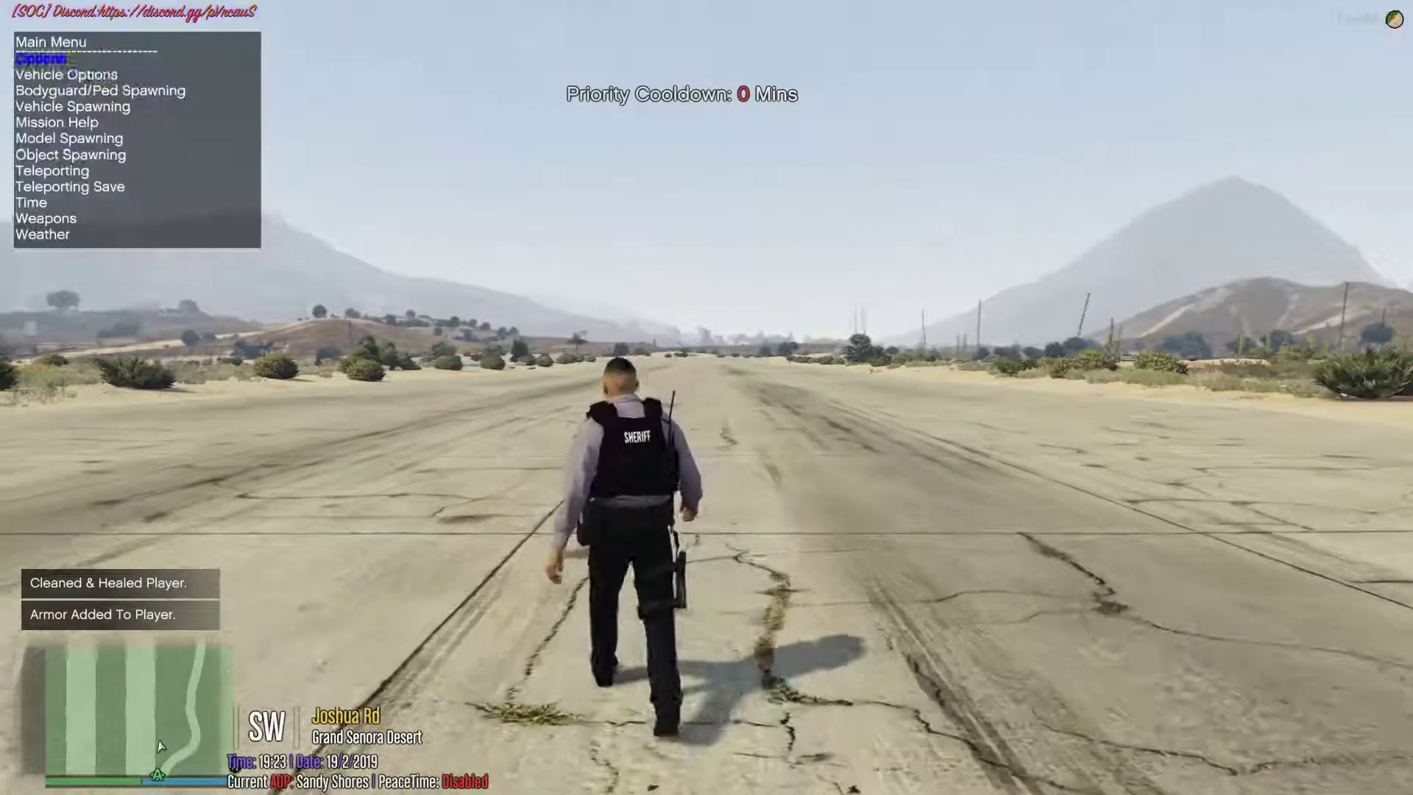
{"action": "key", "text": "Down"}
{"action": "key", "text": "Return"}
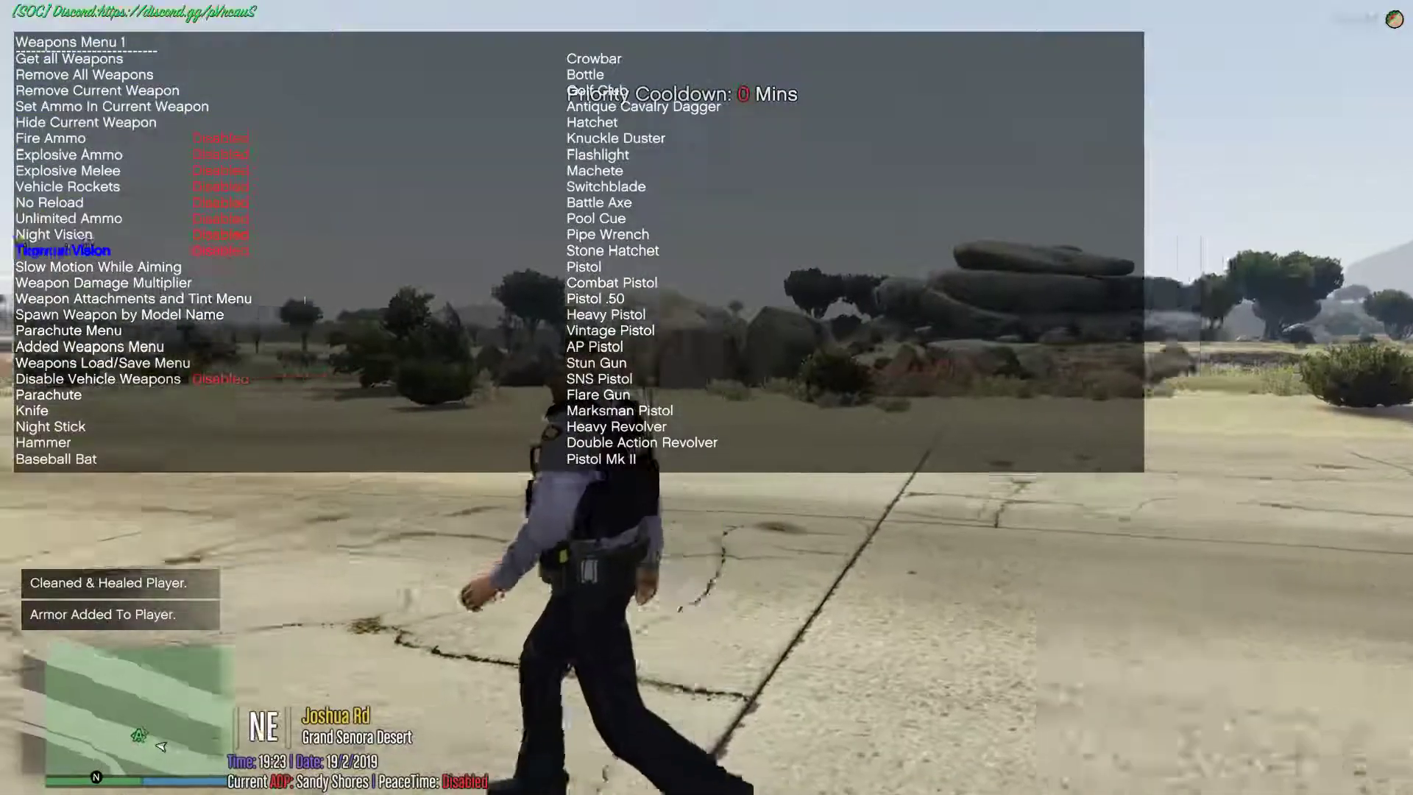
{"action": "key", "text": "Down"}
{"action": "key", "text": "Return"}
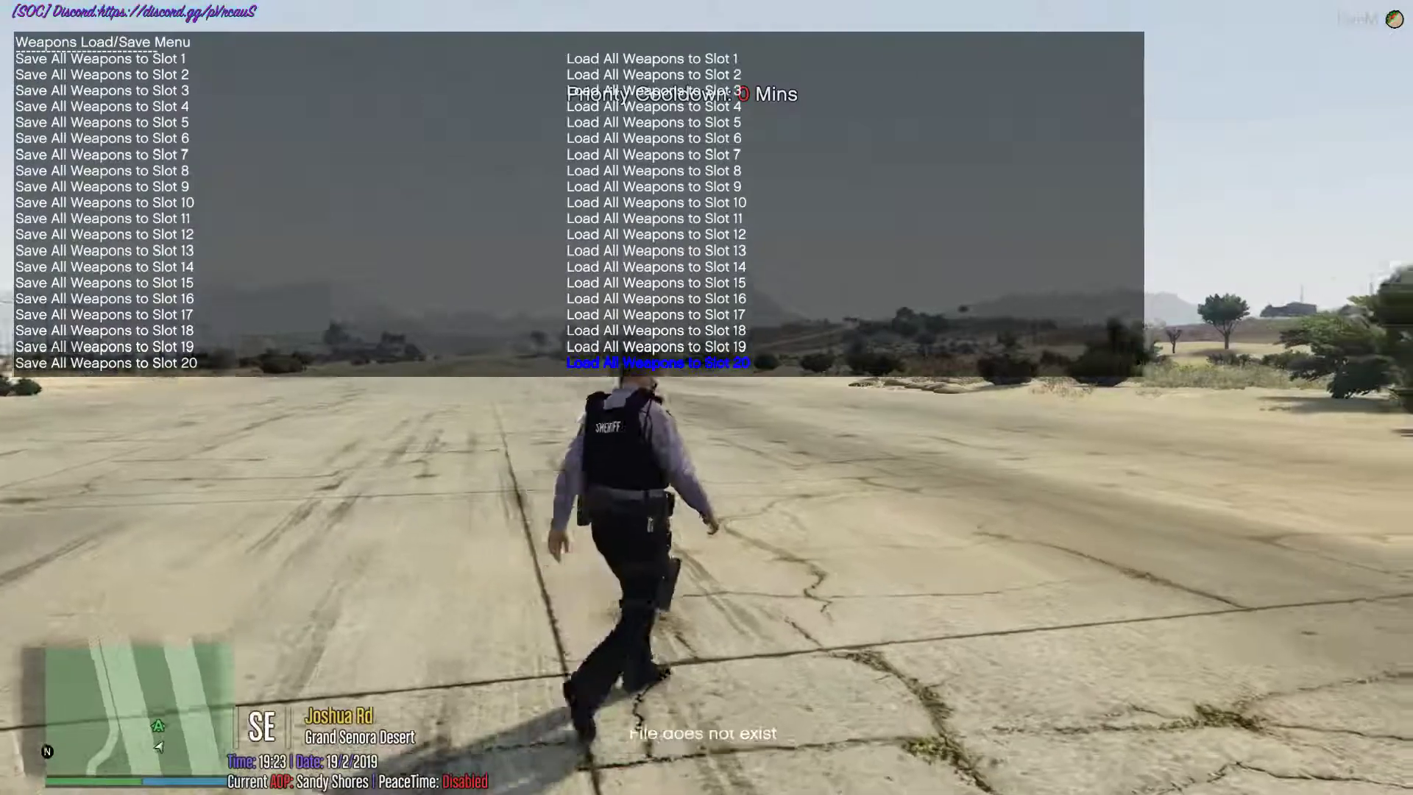
{"action": "key", "text": "BackSpace"}
{"action": "key", "text": "F6"}
{"action": "key", "text": "Tab"}
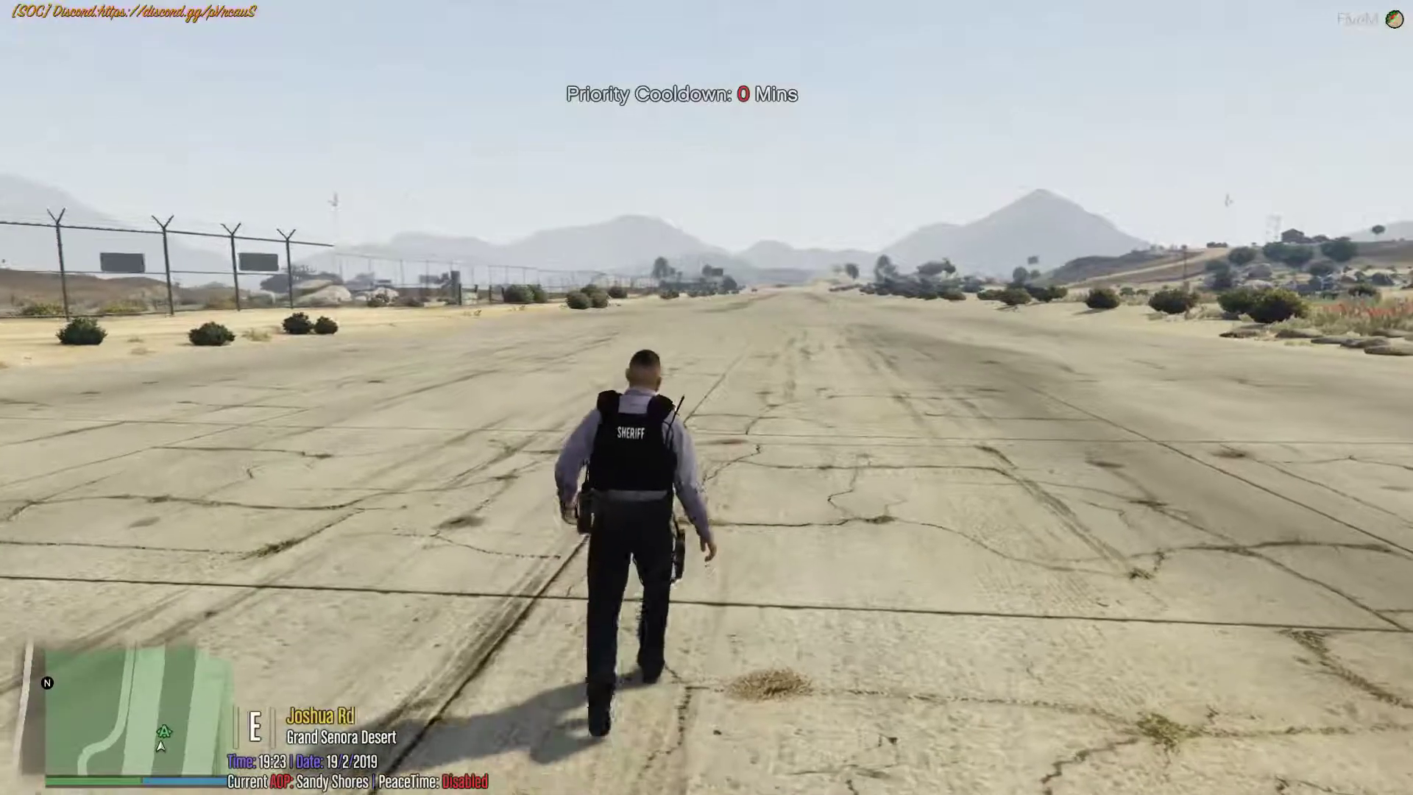
Spawn the so1 emergency vehicle from the fourth page of the trainer's Added Vehicles Menu
{"action": "key", "text": "w"}
{"action": "key", "text": "F6"}
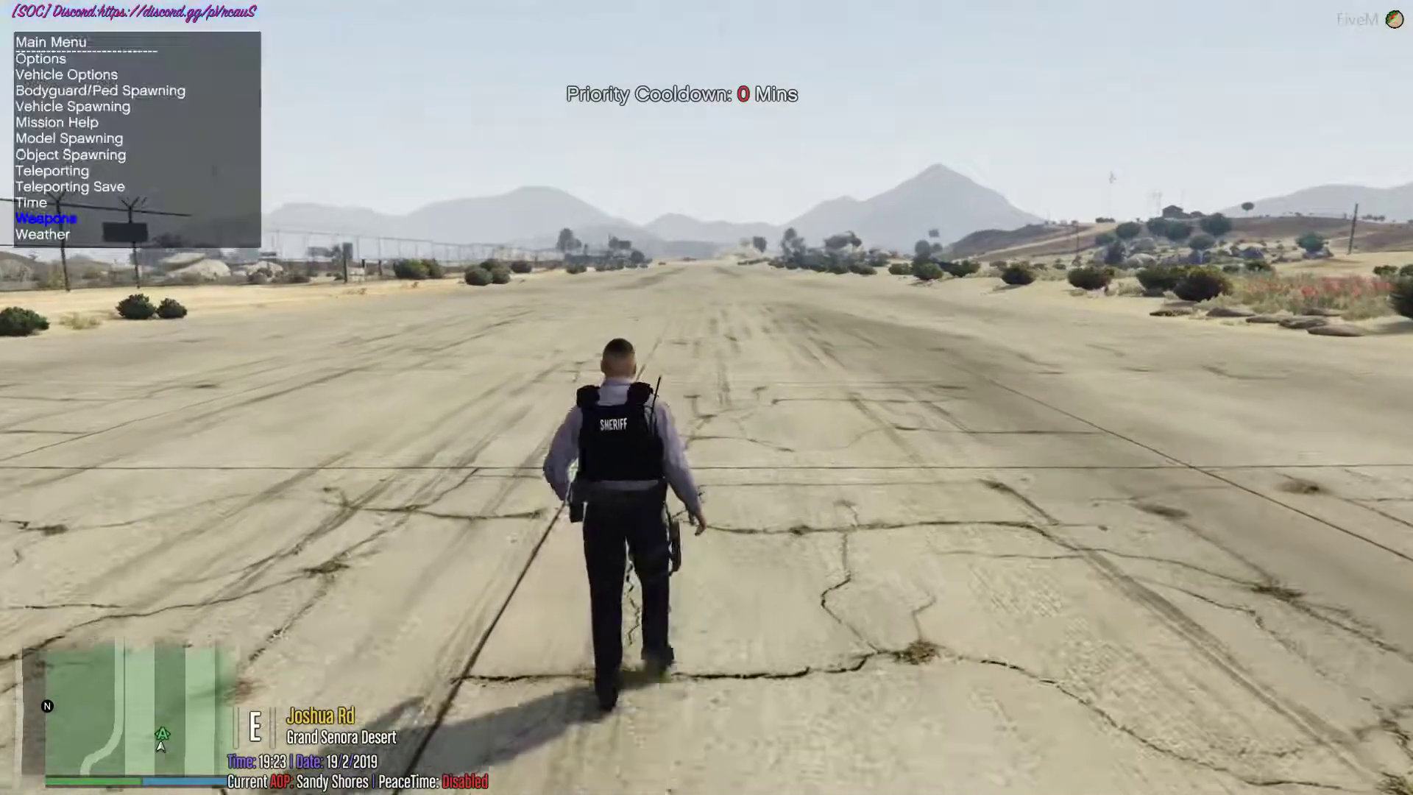
{"action": "key", "text": "Return"}
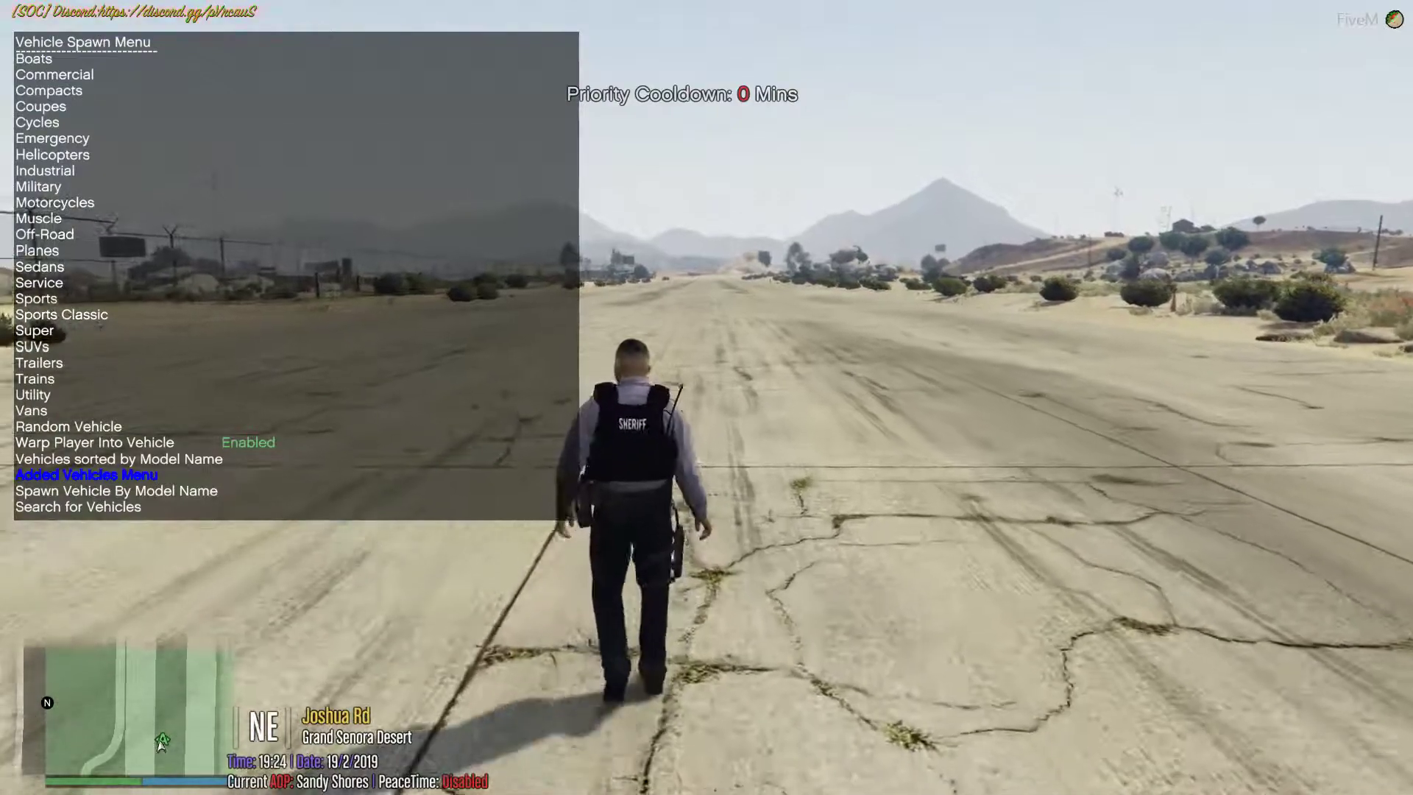
{"action": "key", "text": "Return"}
{"action": "key", "text": "Right"}
{"action": "key", "text": "Right"}
{"action": "key", "text": "Right"}
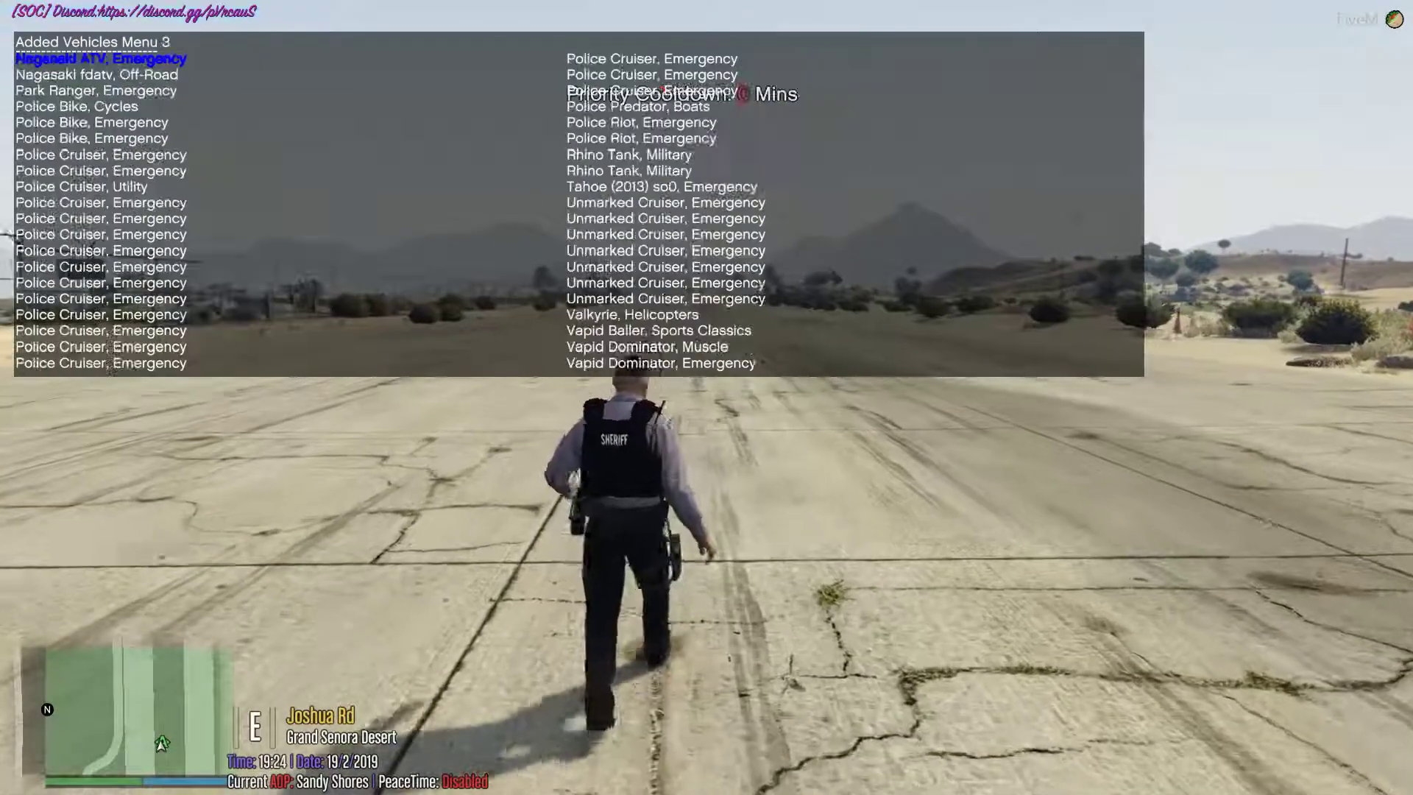
{"action": "key", "text": "Right"}
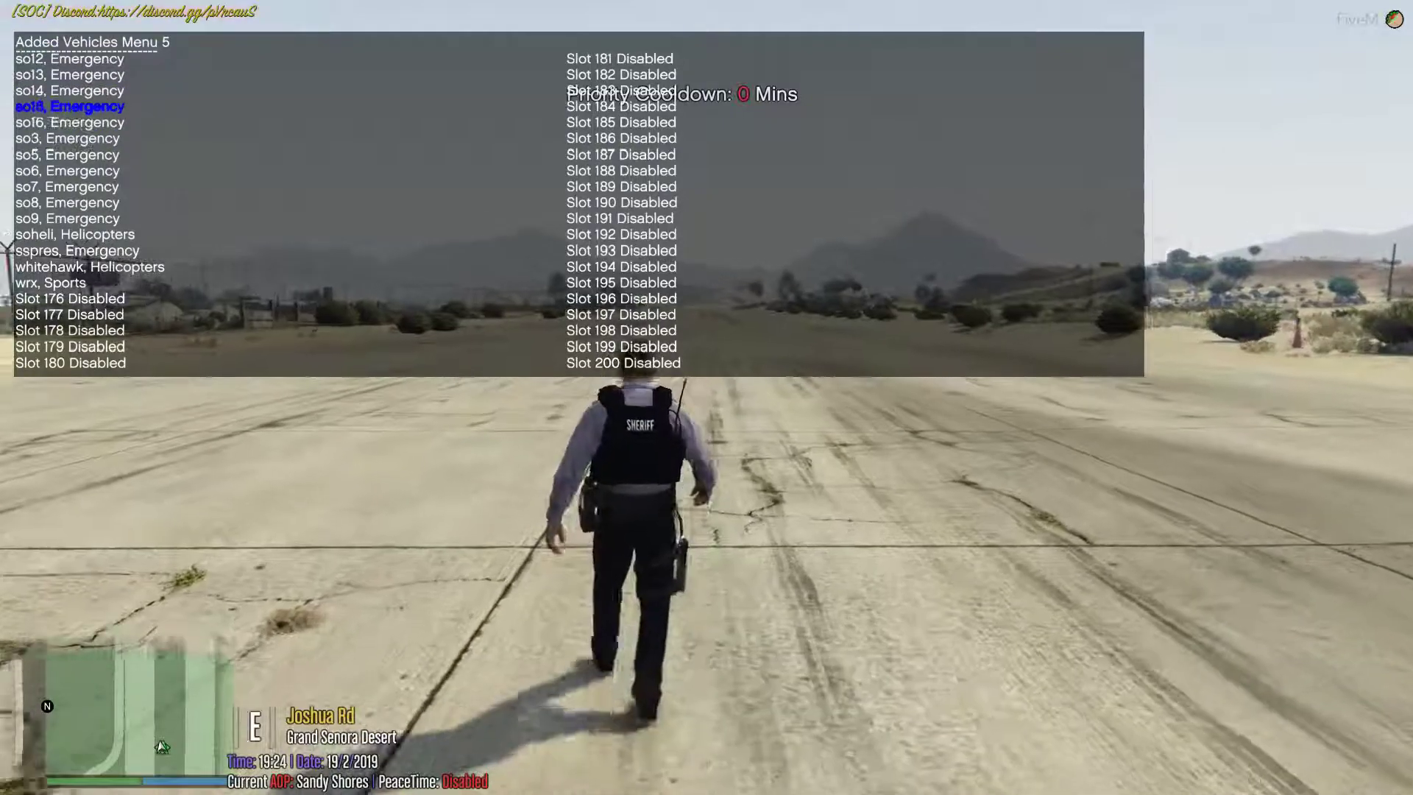
{"action": "key", "text": "Left"}
{"action": "key", "text": "Return"}
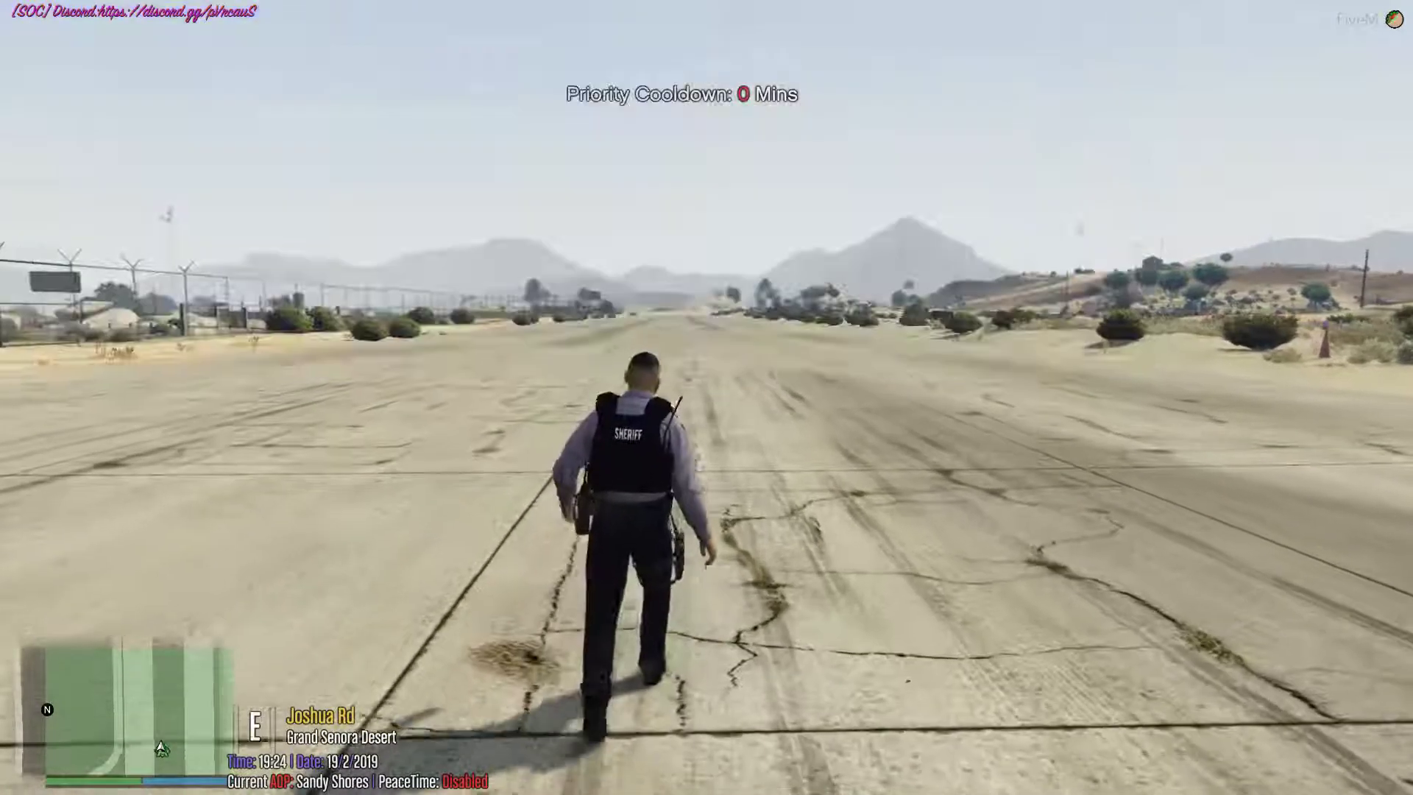
Close the Lambda Menu and set the weather to Neutral in the Donnie menu's Weather Options
{"action": "key", "text": "F11"}
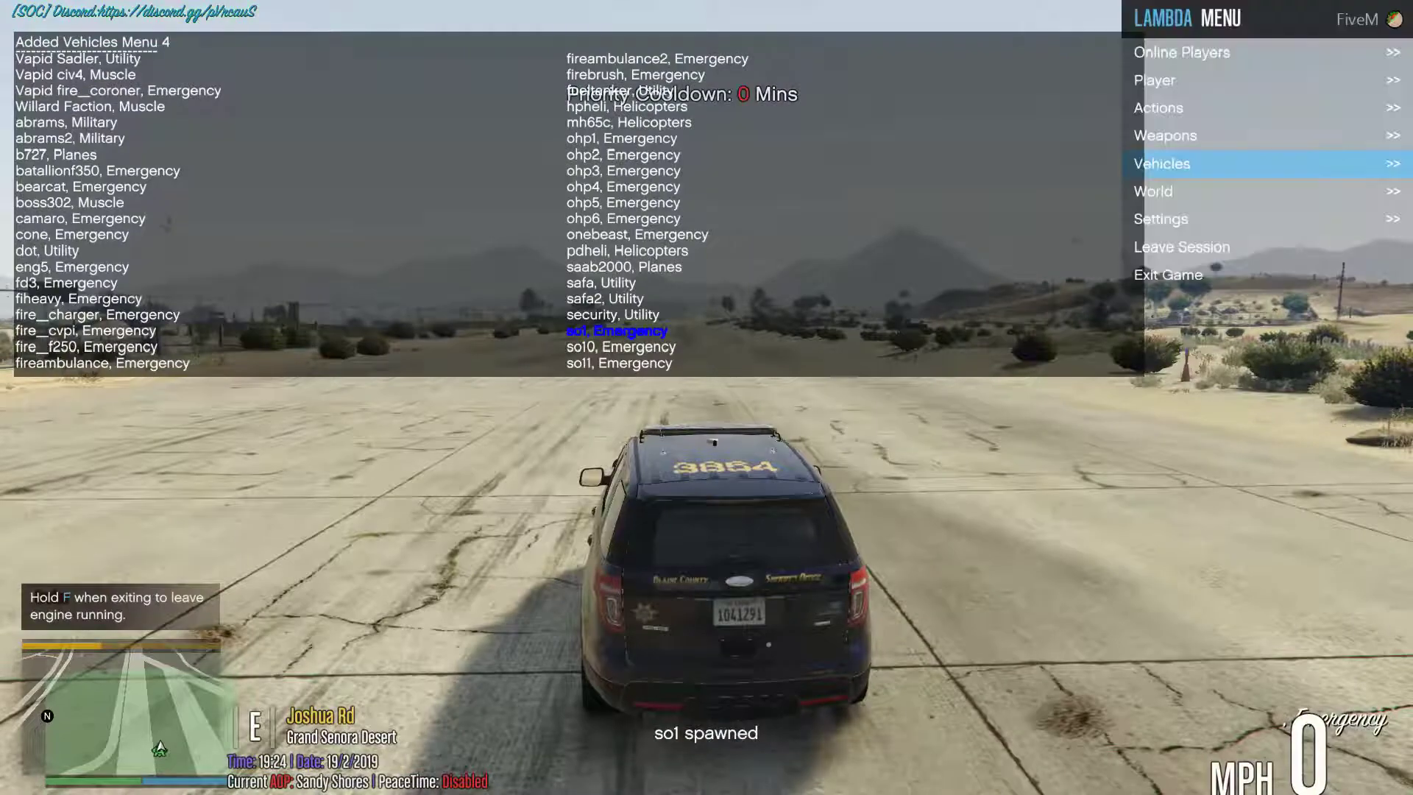
{"action": "key", "text": "F11"}
{"action": "key", "text": "m"}
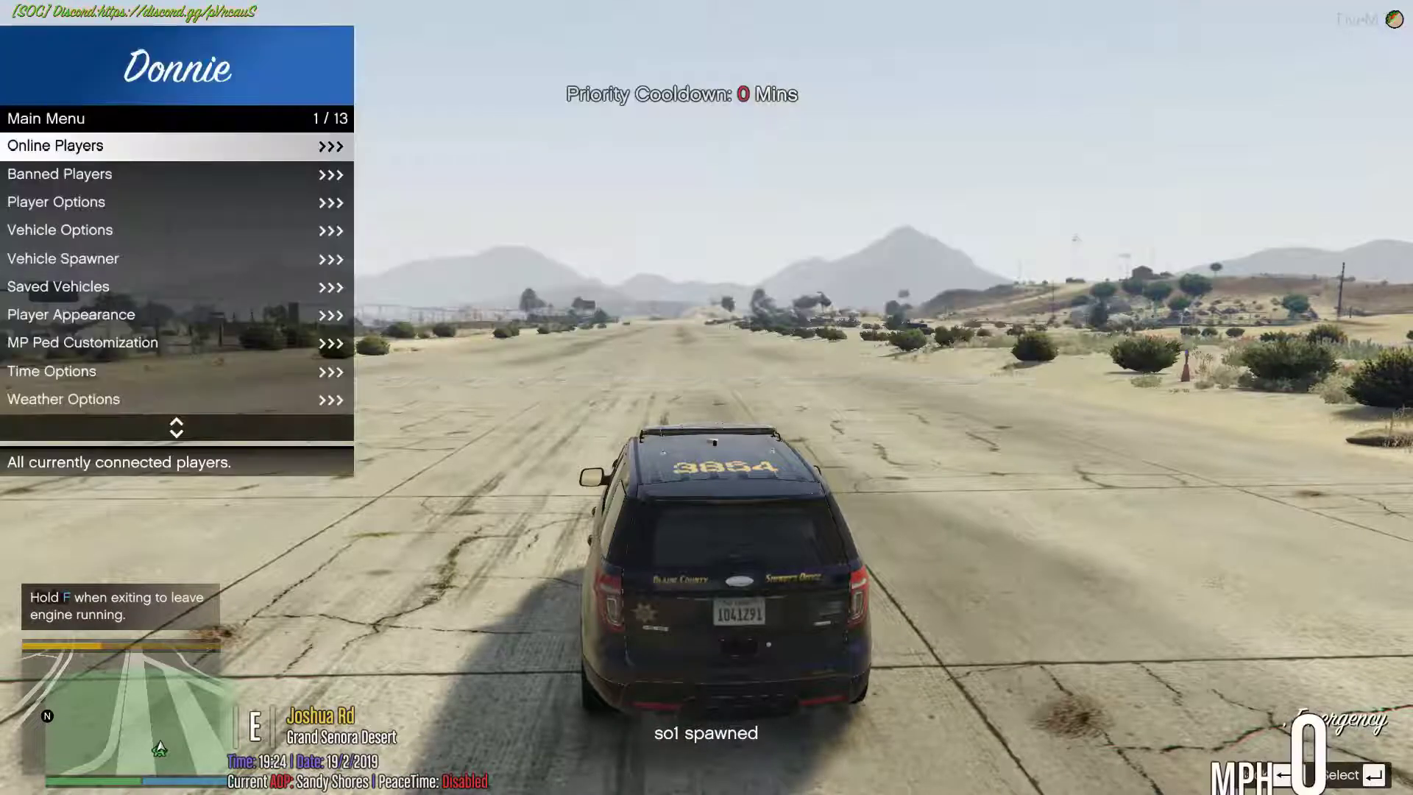
{"action": "key", "text": "Down"}
{"action": "key", "text": "Down"}
{"action": "key", "text": "Down"}
{"action": "key", "text": "Down"}
{"action": "key", "text": "Down"}
{"action": "key", "text": "Down"}
{"action": "key", "text": "Down"}
{"action": "key", "text": "Down"}
{"action": "key", "text": "Down"}
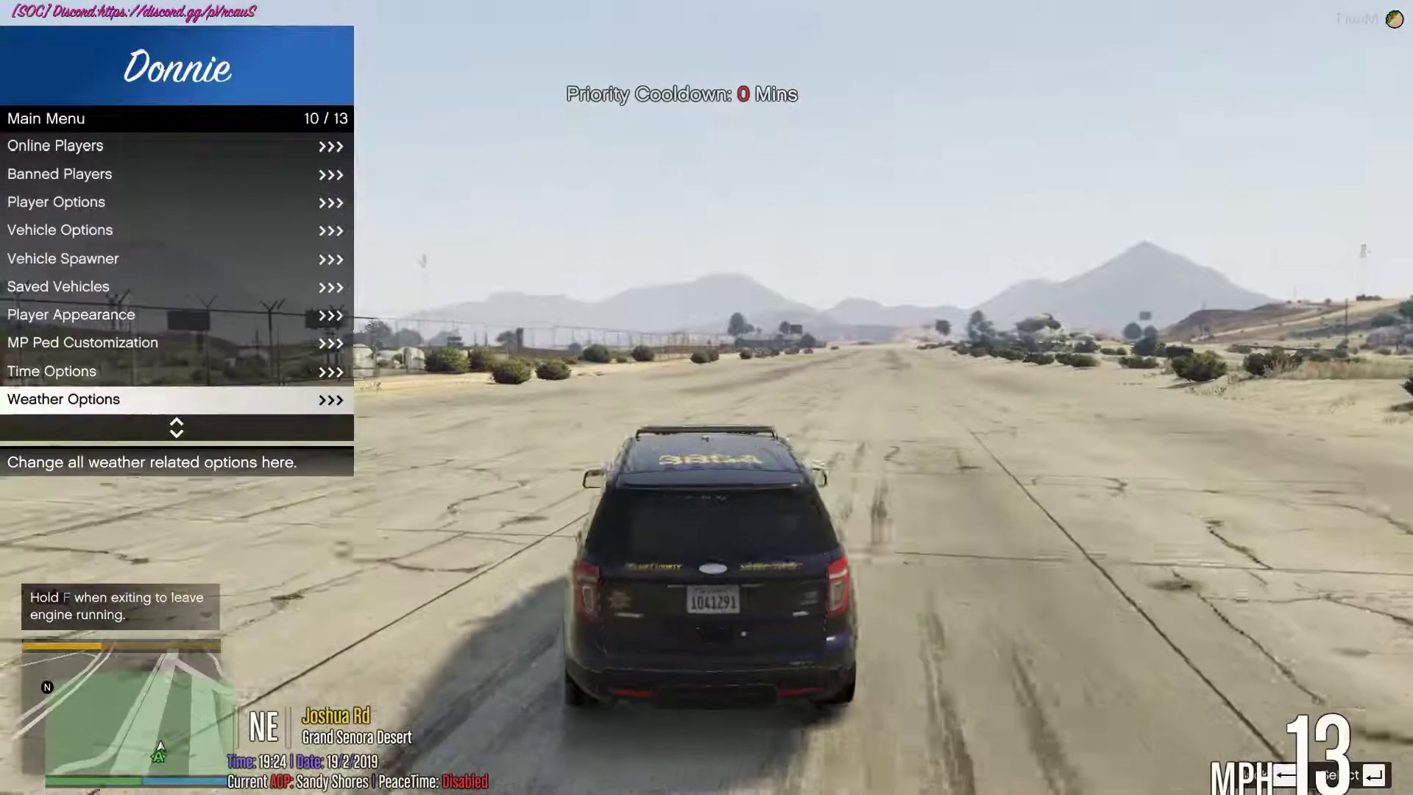
{"action": "key", "text": "Return"}
{"action": "key", "text": "Down"}
{"action": "key", "text": "Down"}
{"action": "key", "text": "Down"}
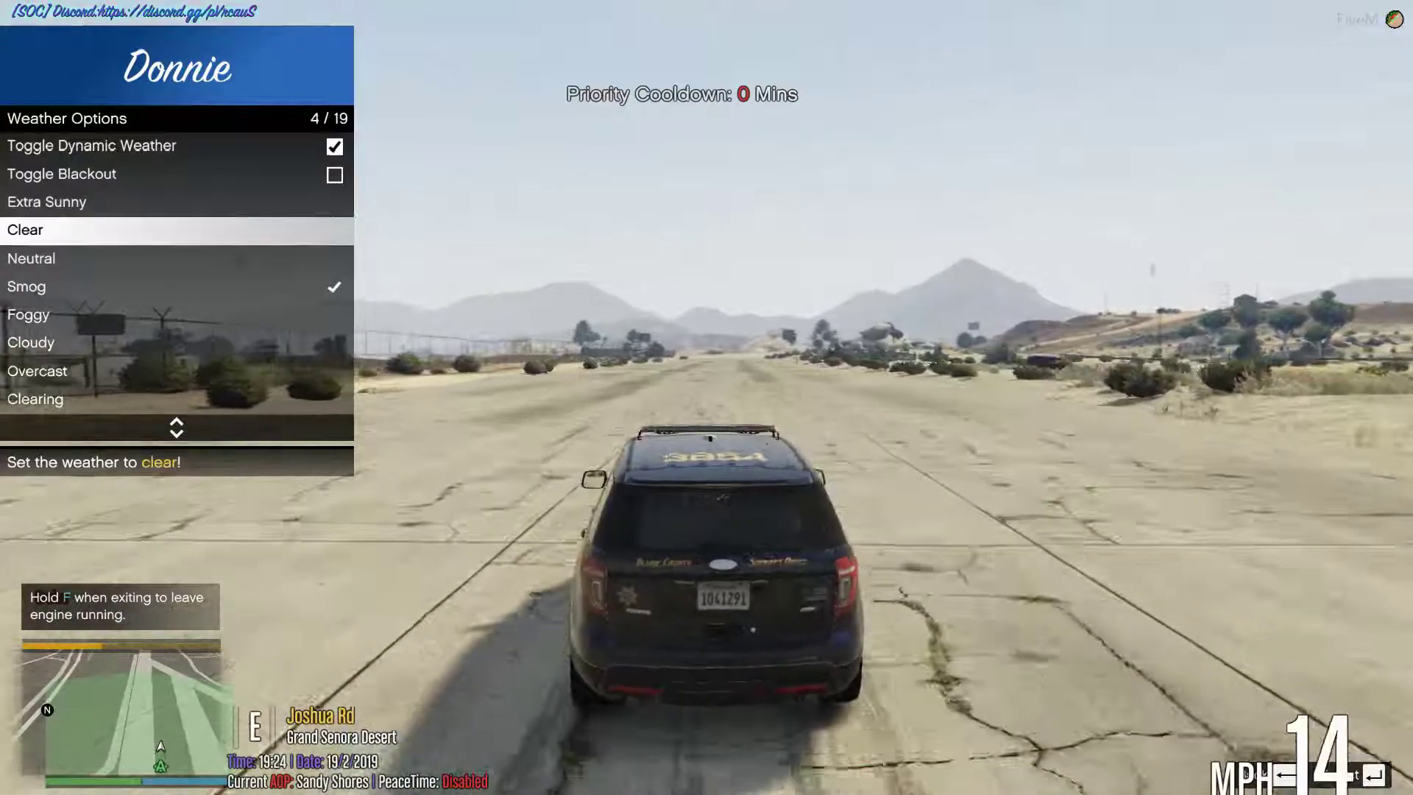
{"action": "key", "text": "Down"}
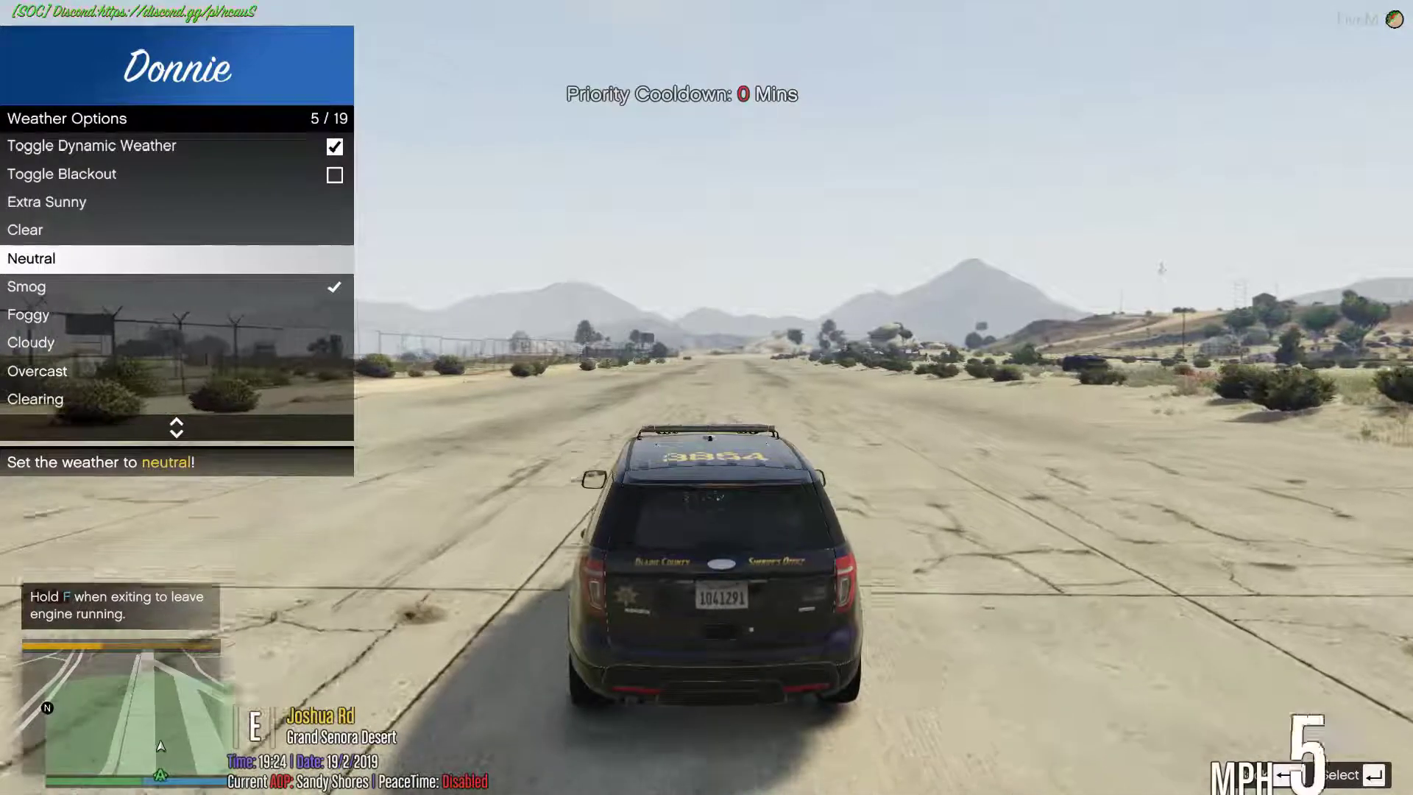
{"action": "key", "text": "Return"}
Set the time of day to Midnight, 00:00, in the Time Options
{"action": "key", "text": "BackSpace"}
{"action": "key", "text": "Up"}
{"action": "key", "text": "Return"}
{"action": "key", "text": "Down"}
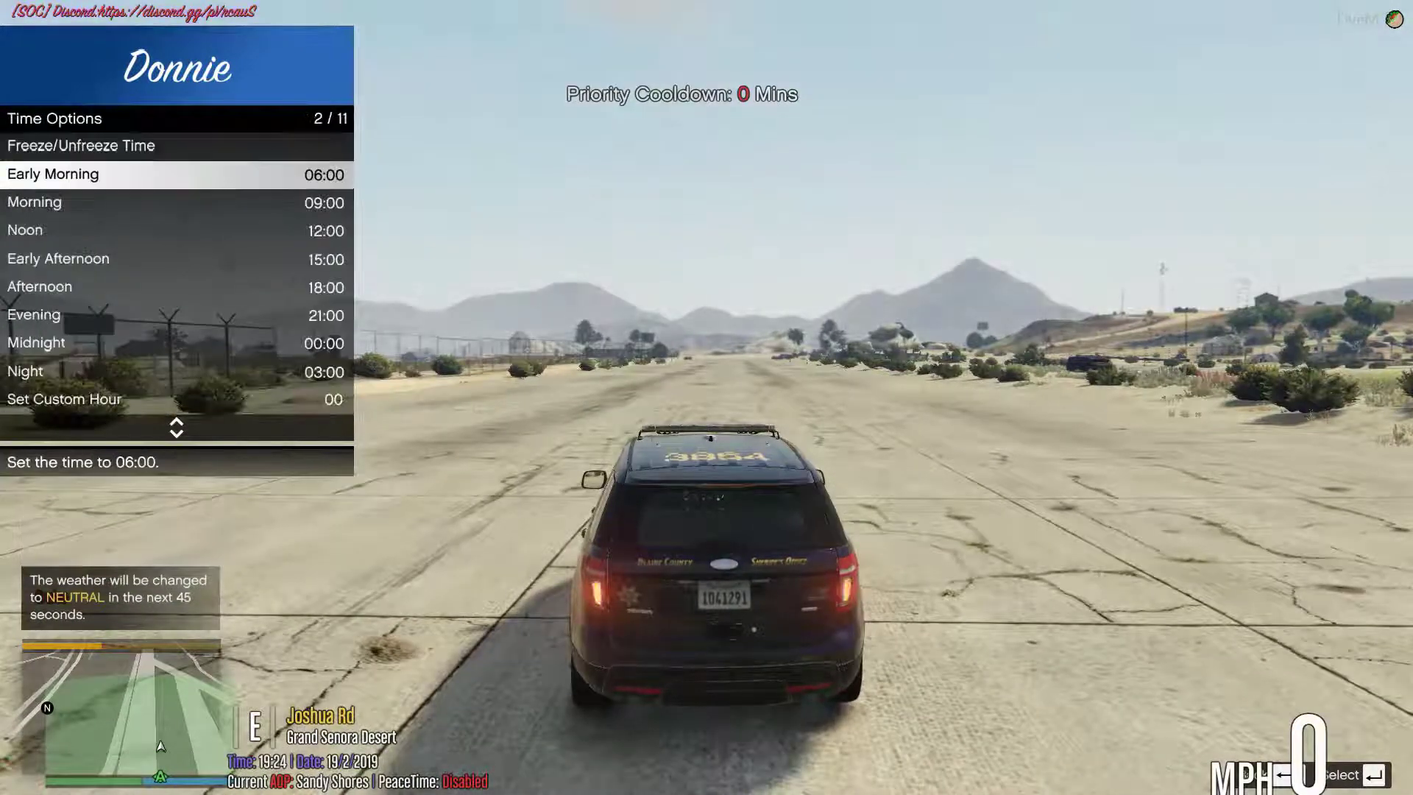
{"action": "key", "text": "Down"}
{"action": "key", "text": "Down"}
{"action": "key", "text": "Down"}
{"action": "key", "text": "Down"}
{"action": "key", "text": "Down"}
{"action": "key", "text": "Down"}
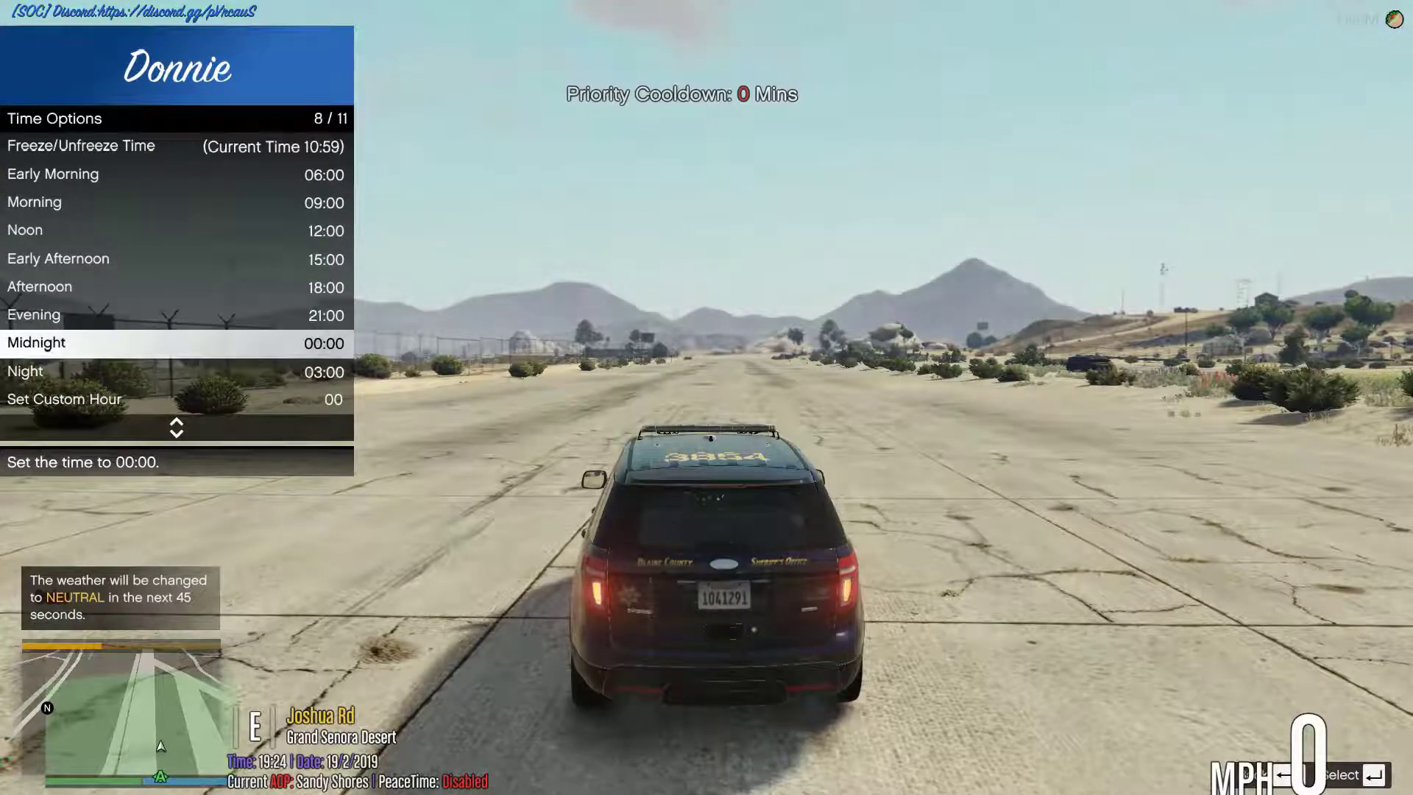
{"action": "key", "text": "BackSpace"}
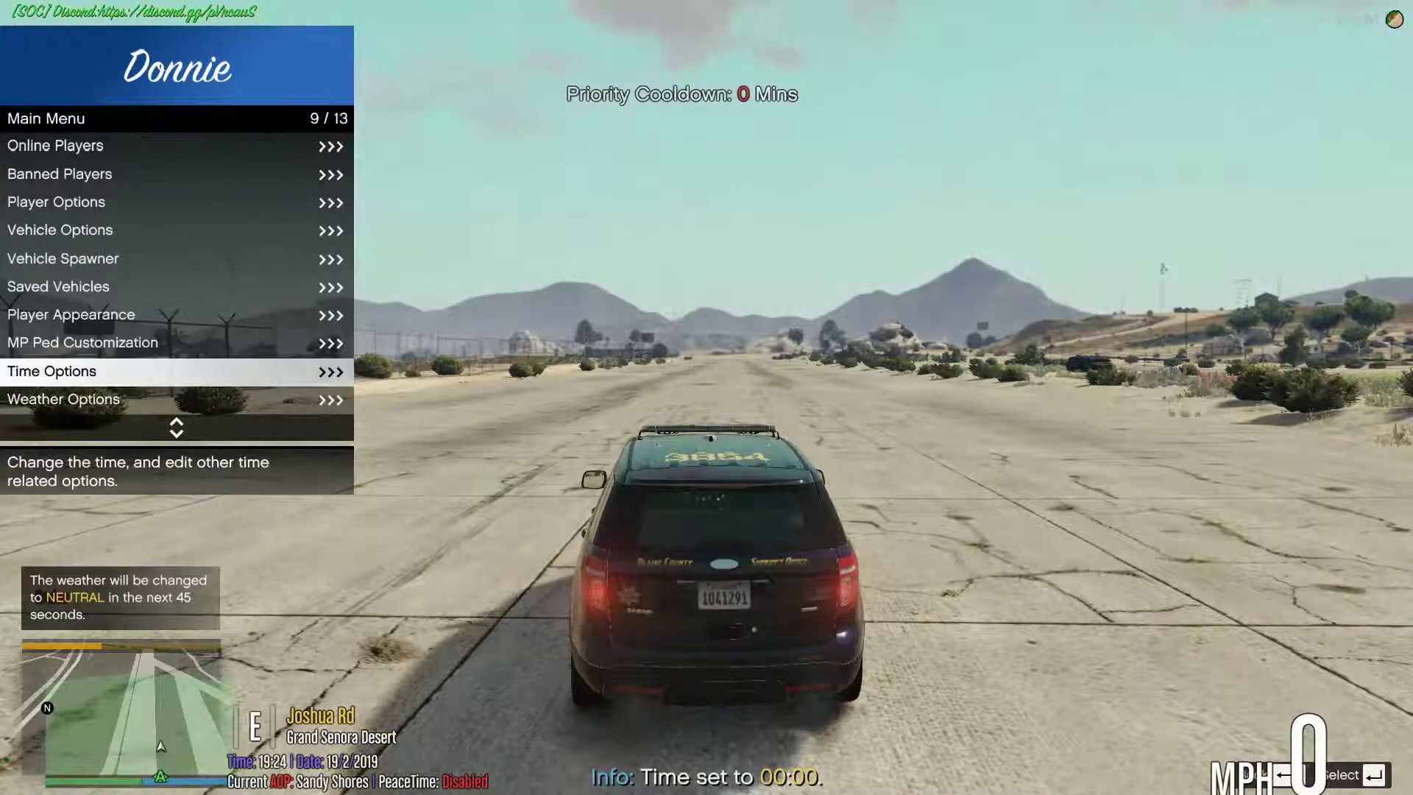
Set the weather to Clear, close the menu, and move the sheriff vehicle on the runway
{"action": "key", "text": "Down"}
{"action": "key", "text": "Up"}
{"action": "key", "text": "Down"}
{"action": "key", "text": "Return"}
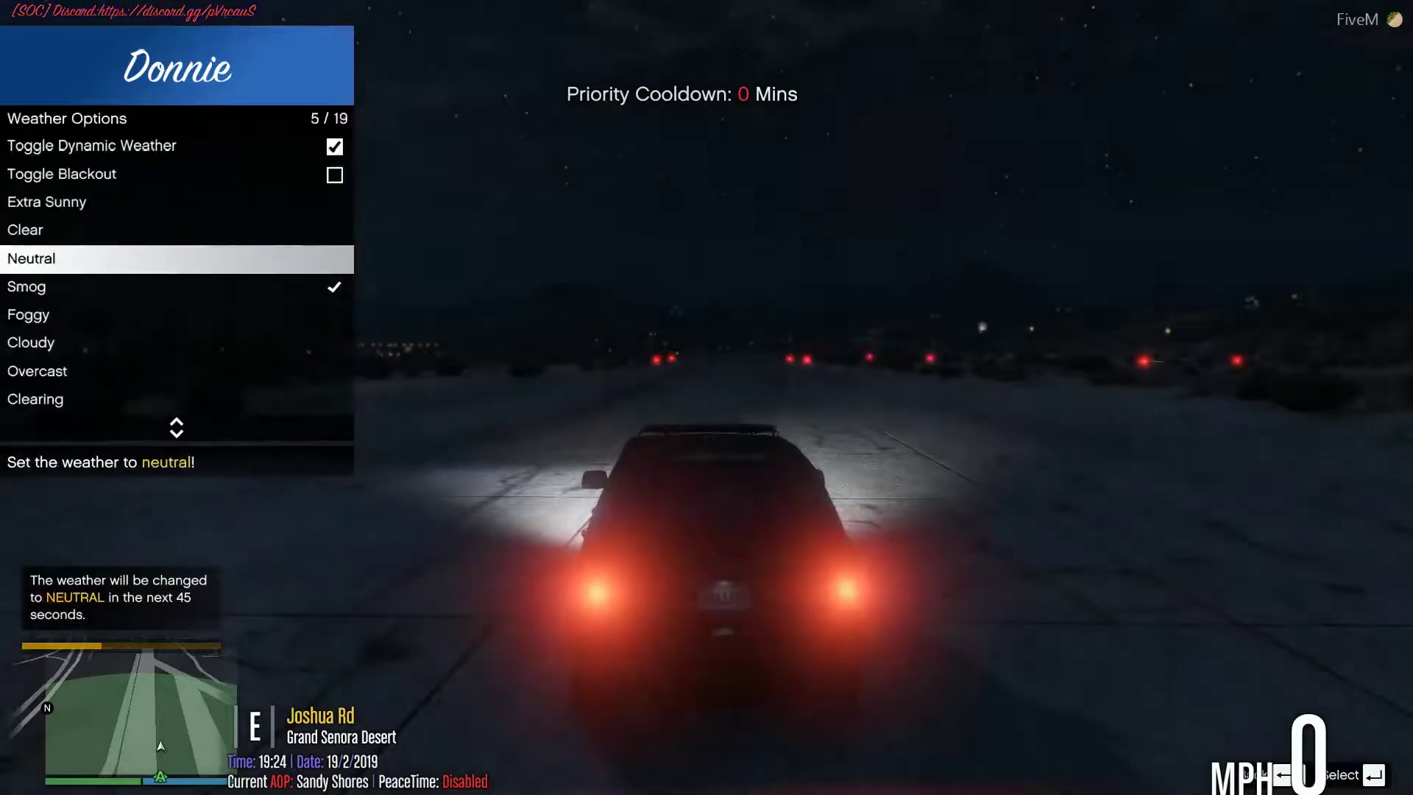
{"action": "key", "text": "Up"}
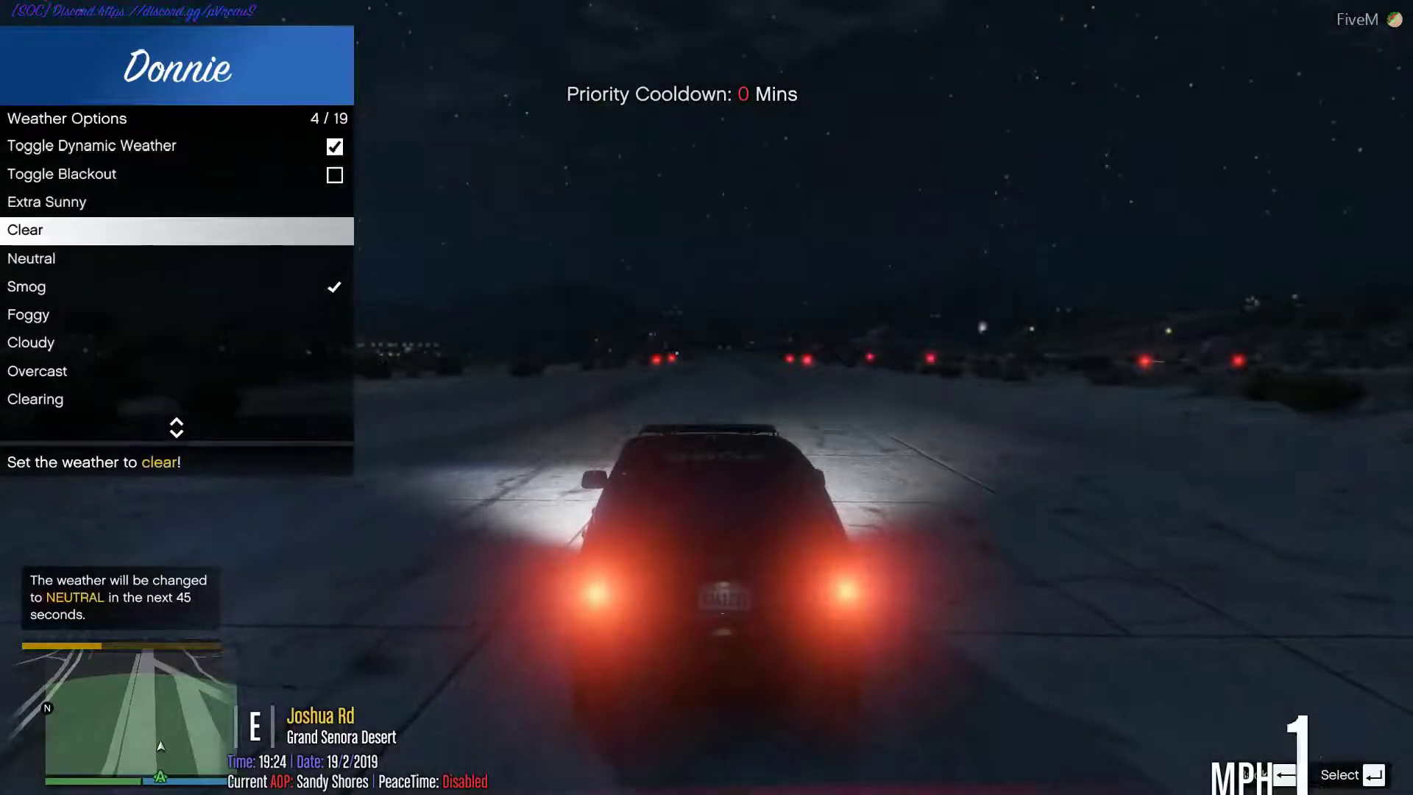
{"action": "key", "text": "Return"}
{"action": "key", "text": "BackSpace"}
{"action": "key", "text": "BackSpace"}
{"action": "key", "text": "w"}
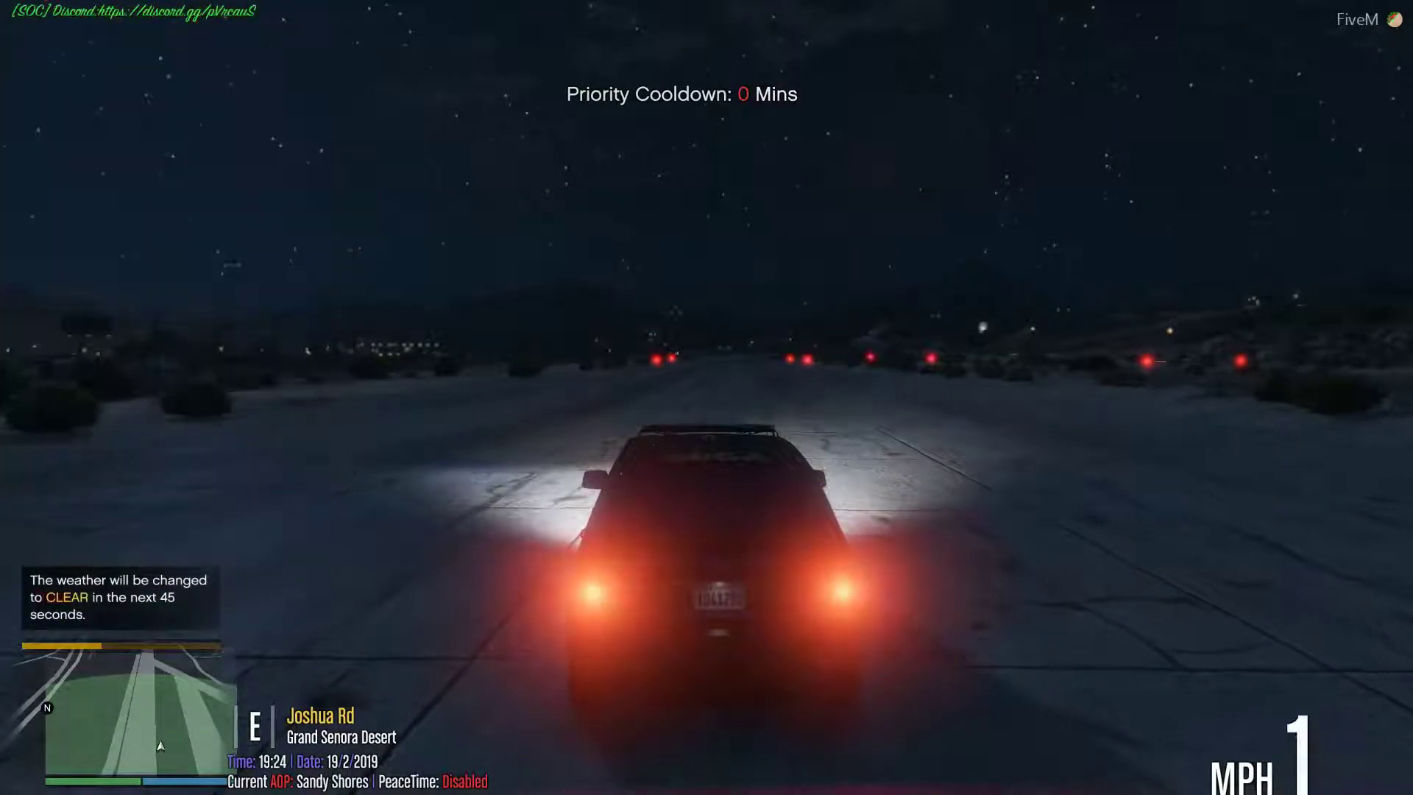
{"action": "key", "text": "d"}
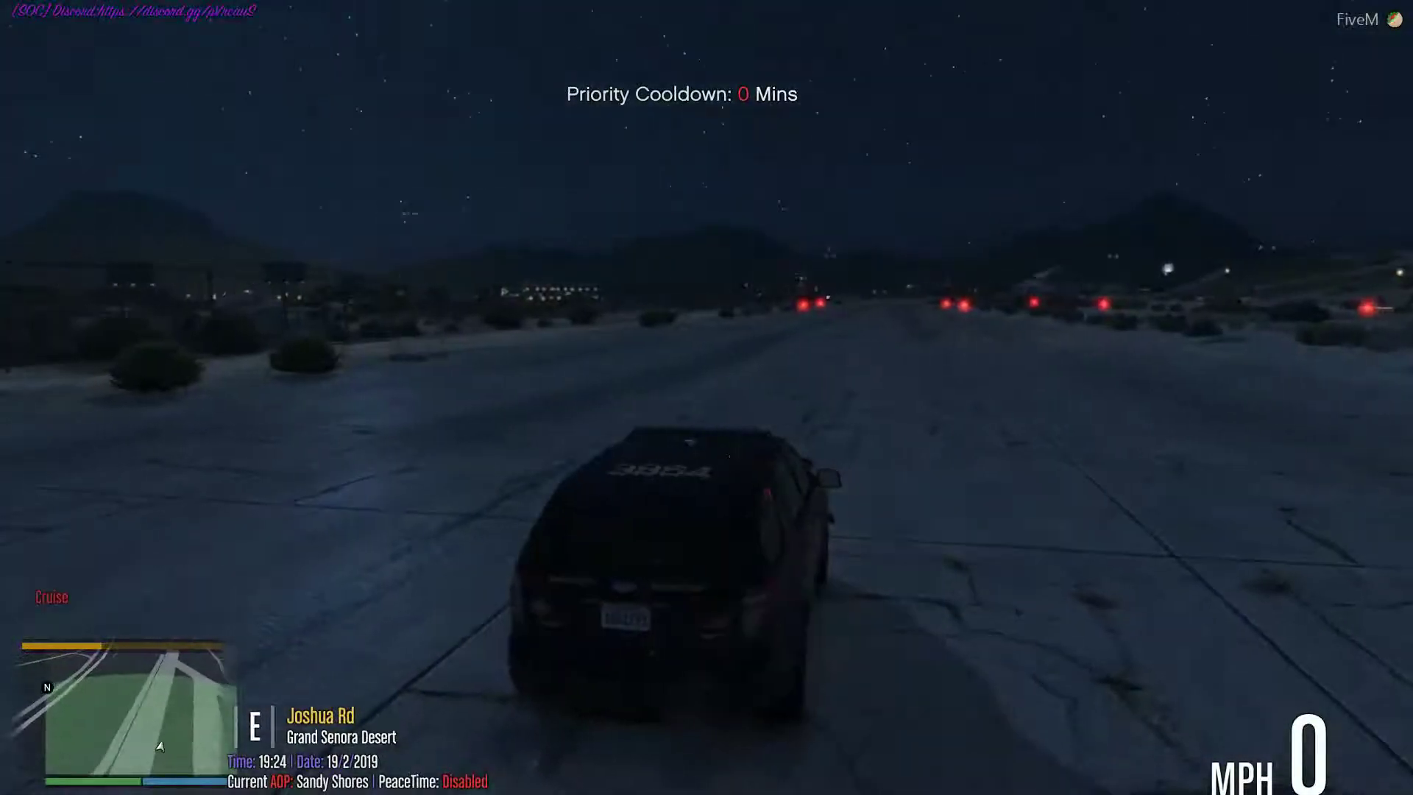
Reapply the Clear weather from the Weather Options while inspecting the parked sheriff vehicle's lights, and close the menu
{"action": "key", "text": "m"}
{"action": "key", "text": "Return"}
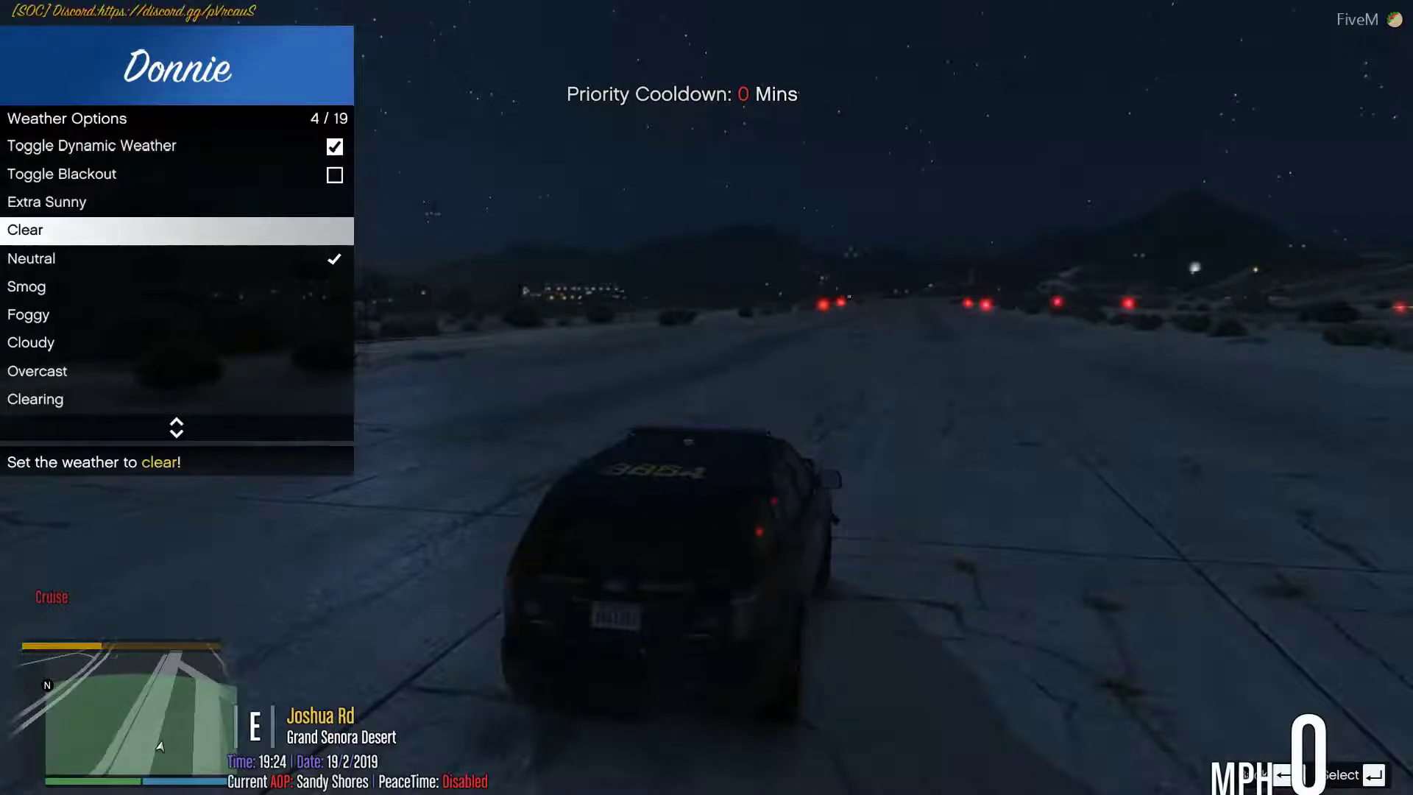
{"action": "key", "text": "m"}
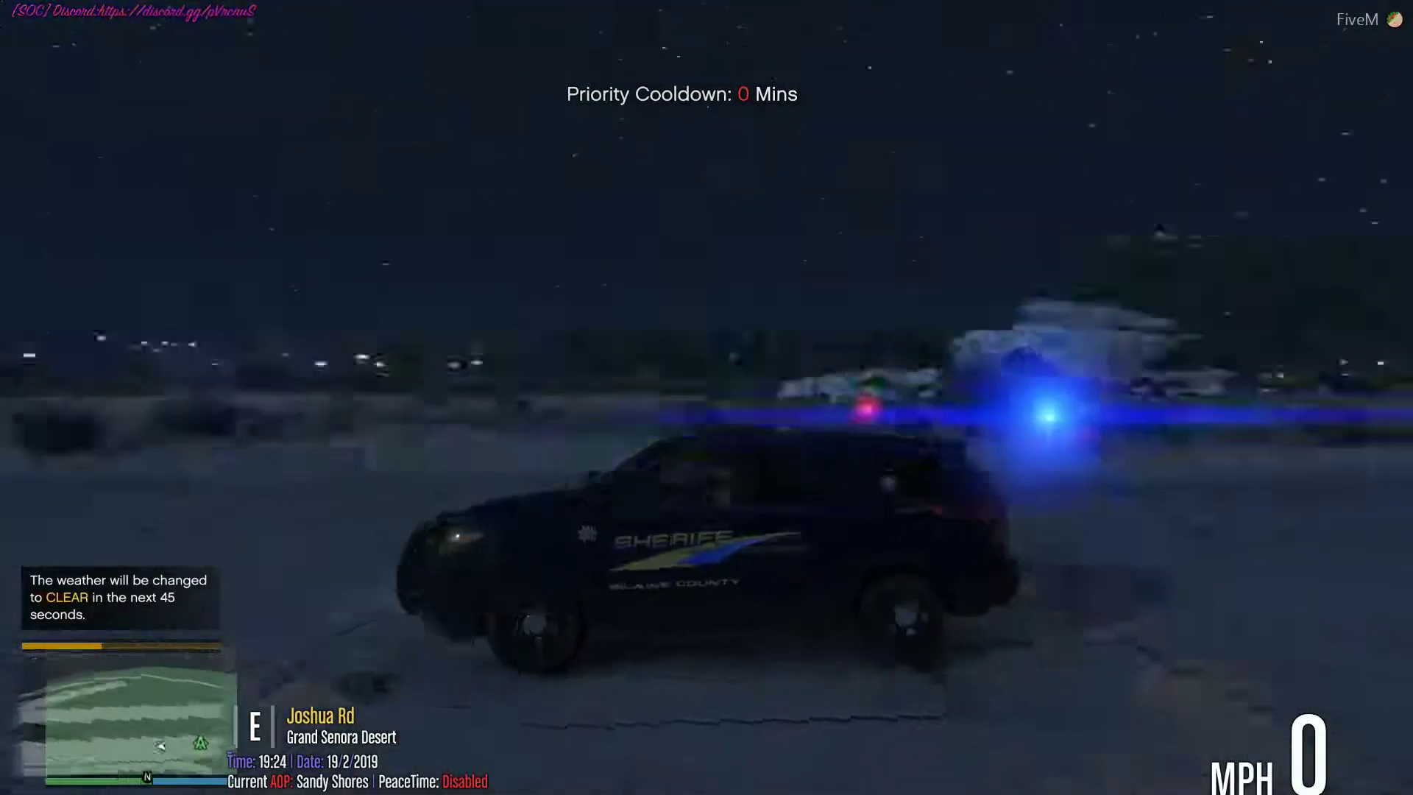
{"action": "scroll", "coordinate": [706, 397], "scroll_direction": "down", "scroll_amount": 1}
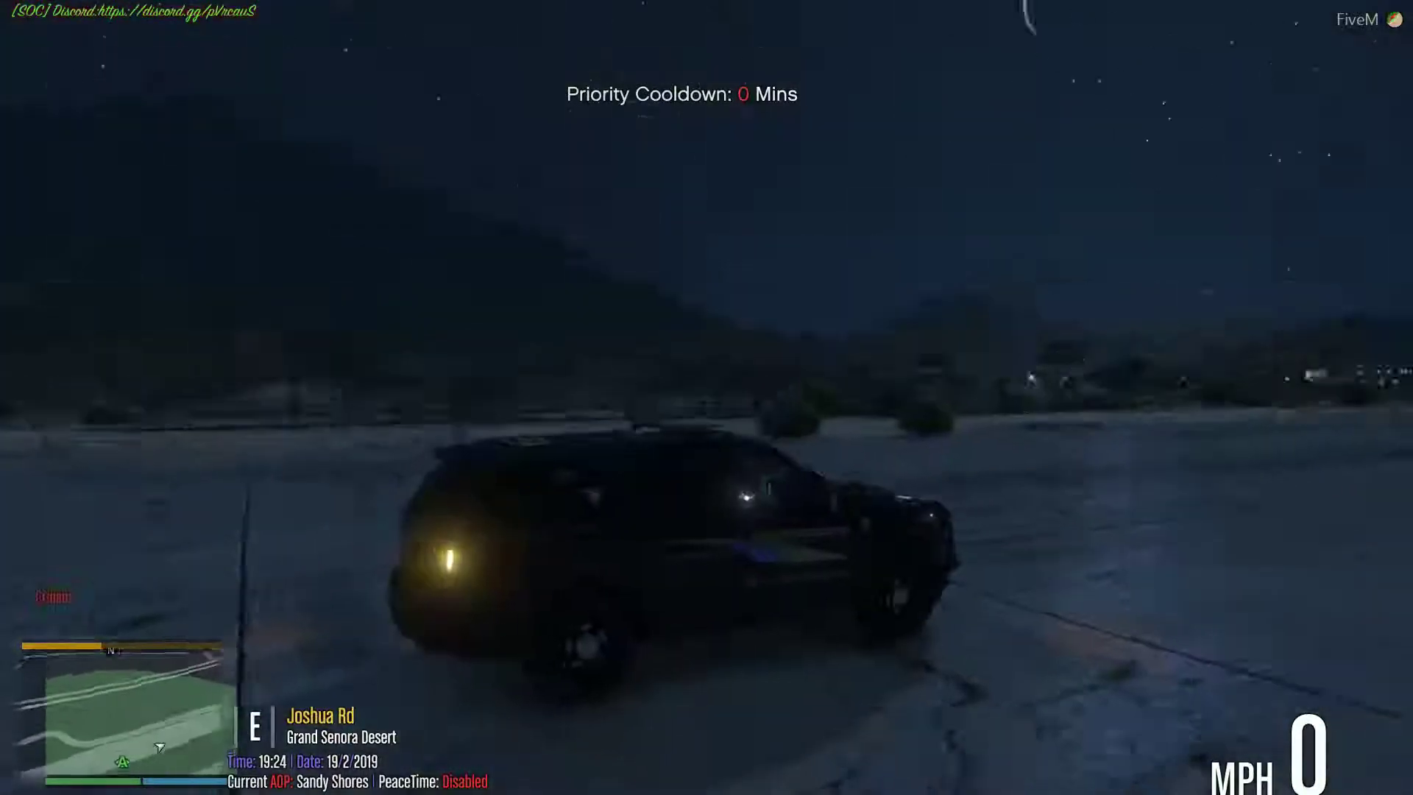
{"action": "key", "text": "w"}
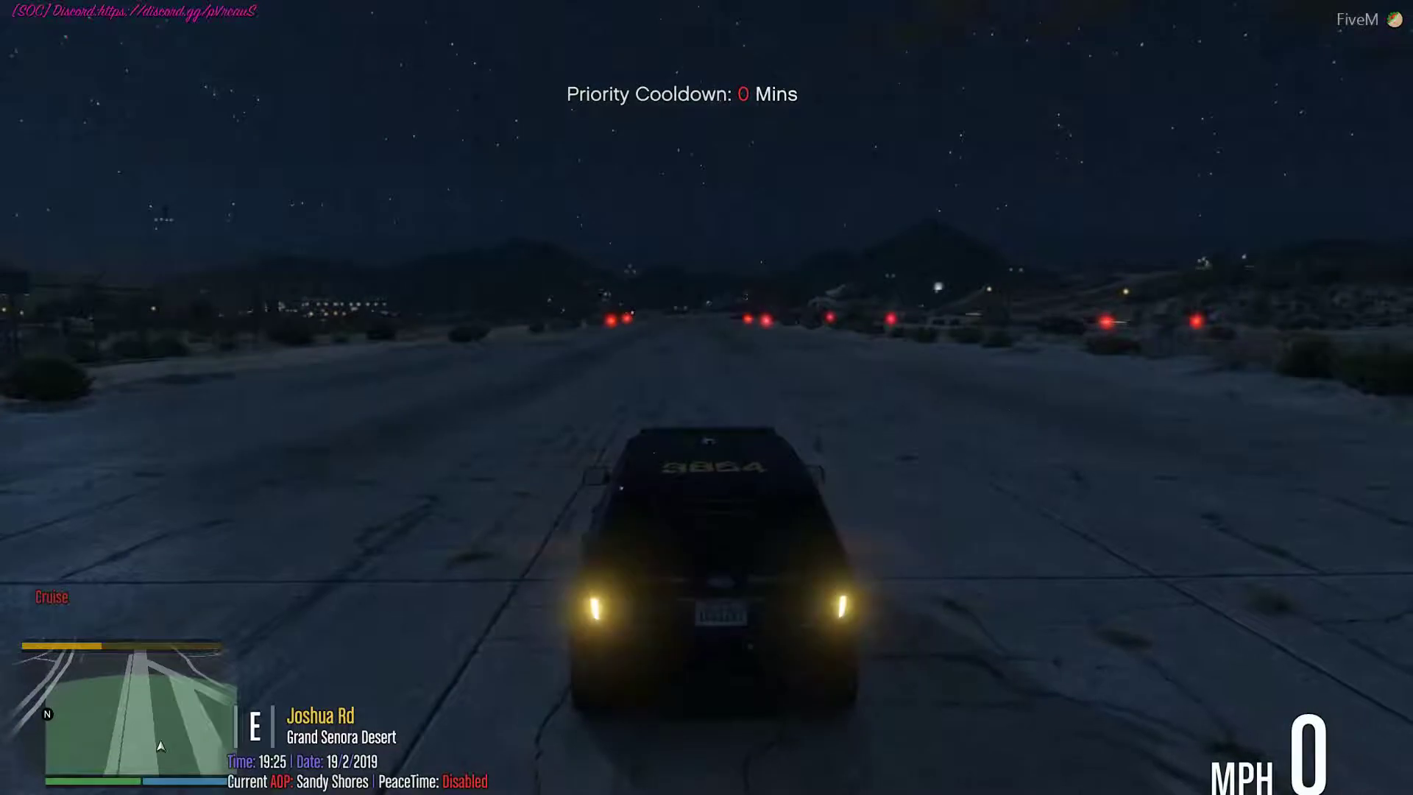
{"action": "key", "text": "m"}
{"action": "key", "text": "Return"}
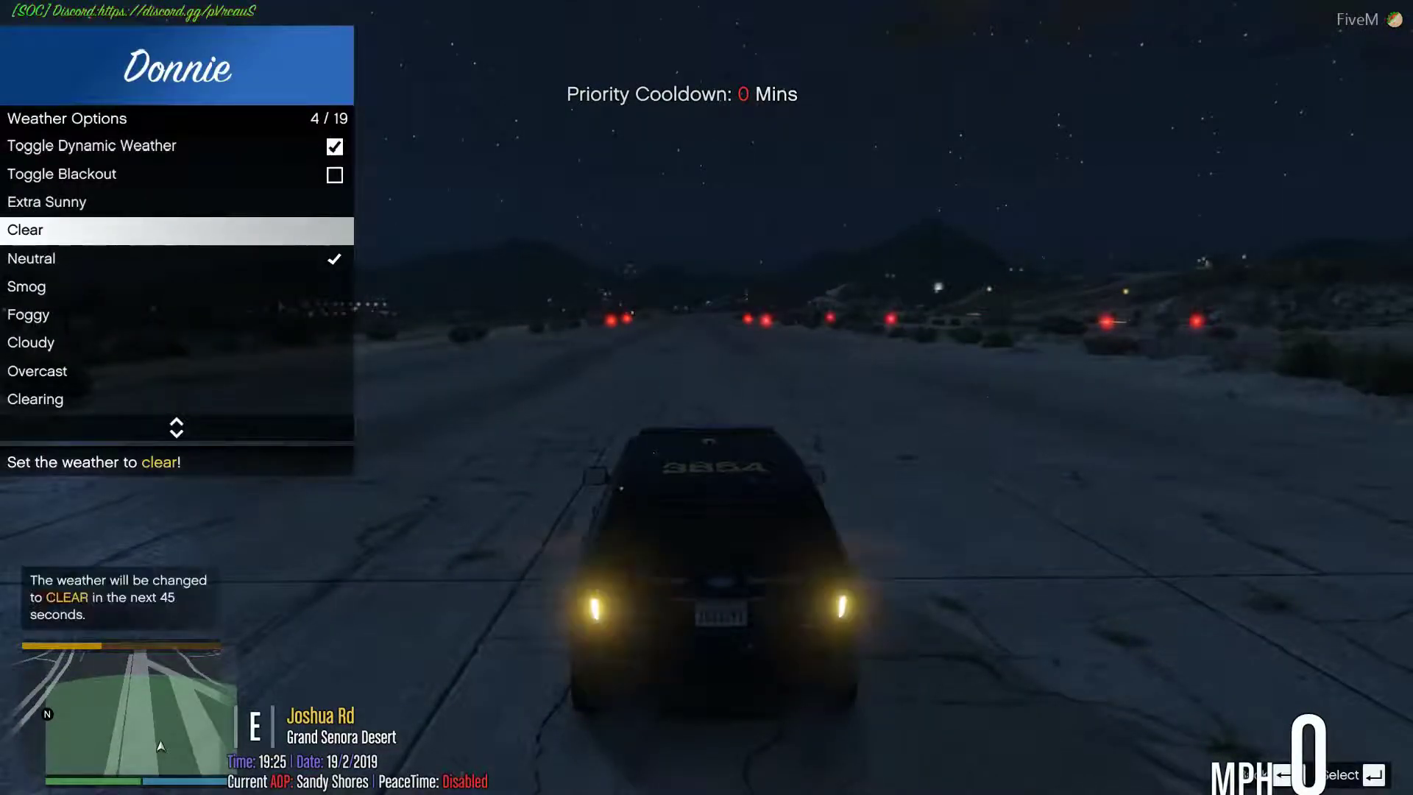
{"action": "key", "text": "BackSpace"}
{"action": "key", "text": "BackSpace"}
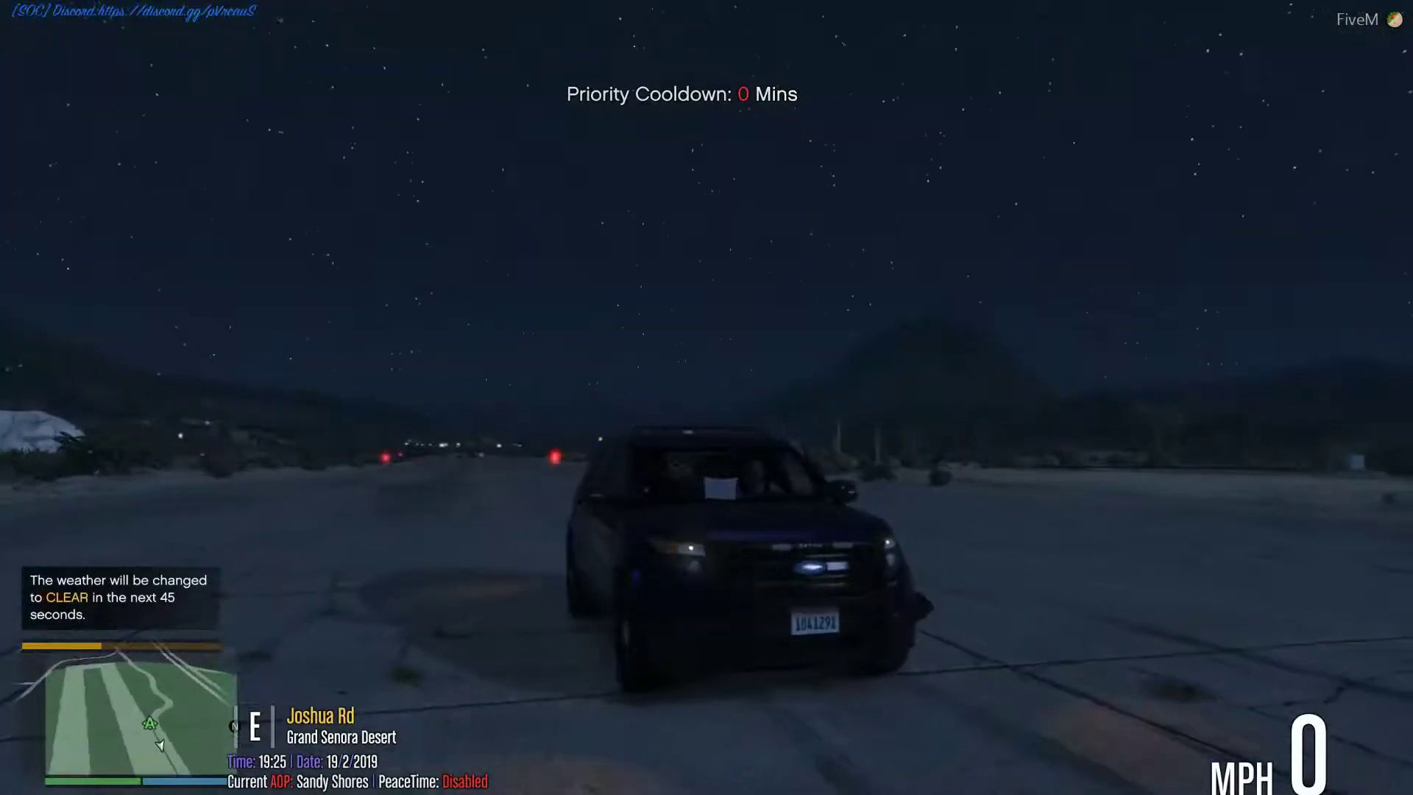
Switch on the sheriff vehicle's emergency lights and drive it along the runway while changing the camera view
{"action": "key", "text": "e"}
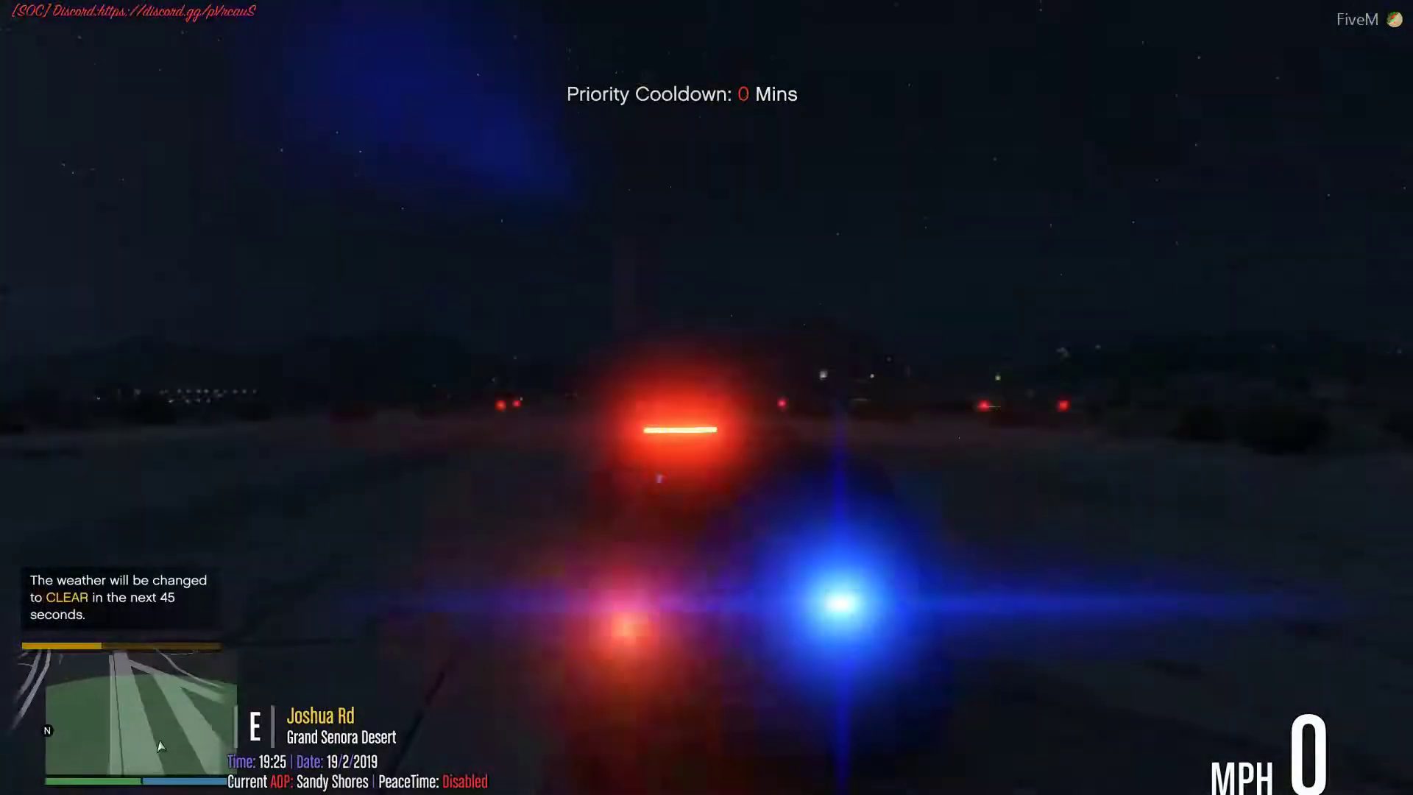
{"action": "key", "text": "w"}
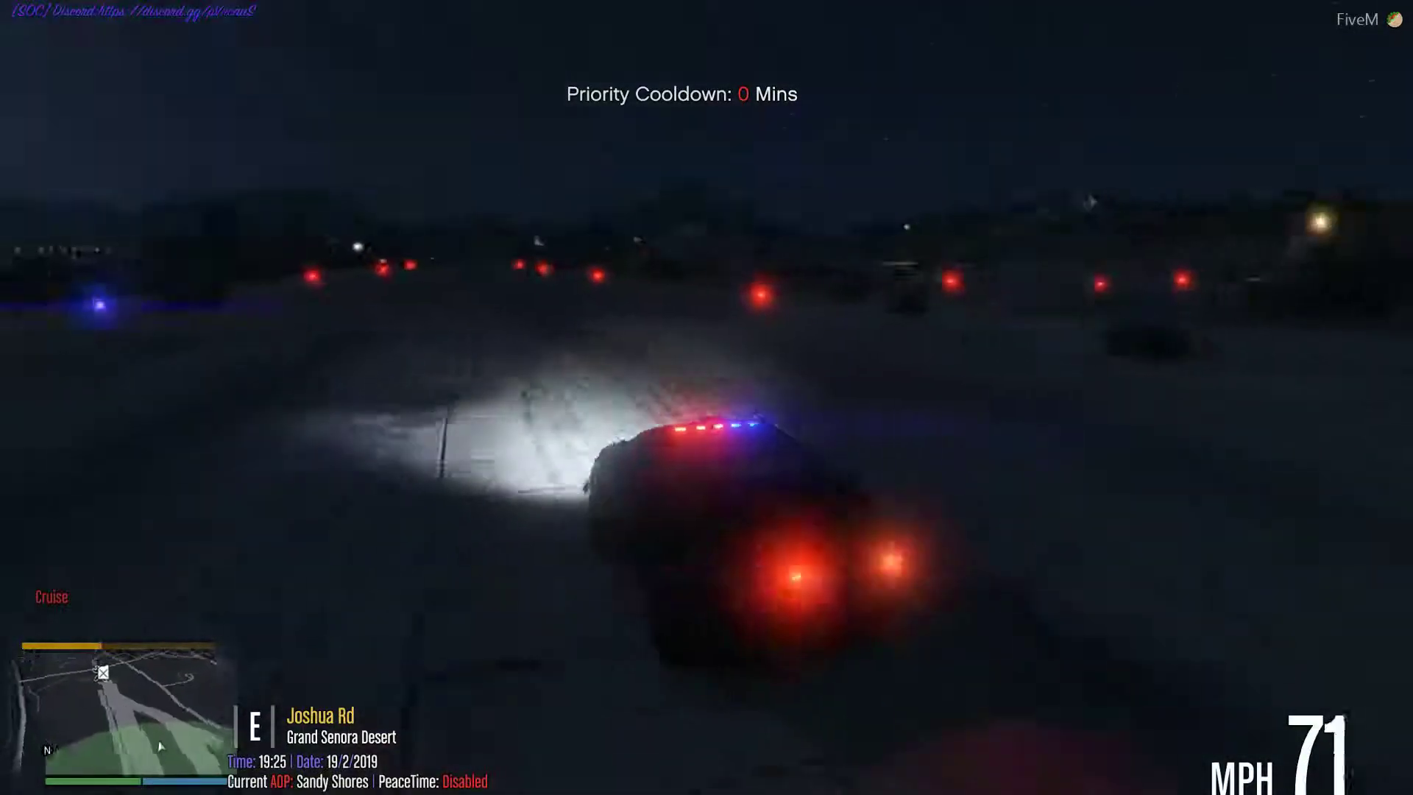
{"action": "key", "text": "v"}
{"action": "key", "text": "v"}
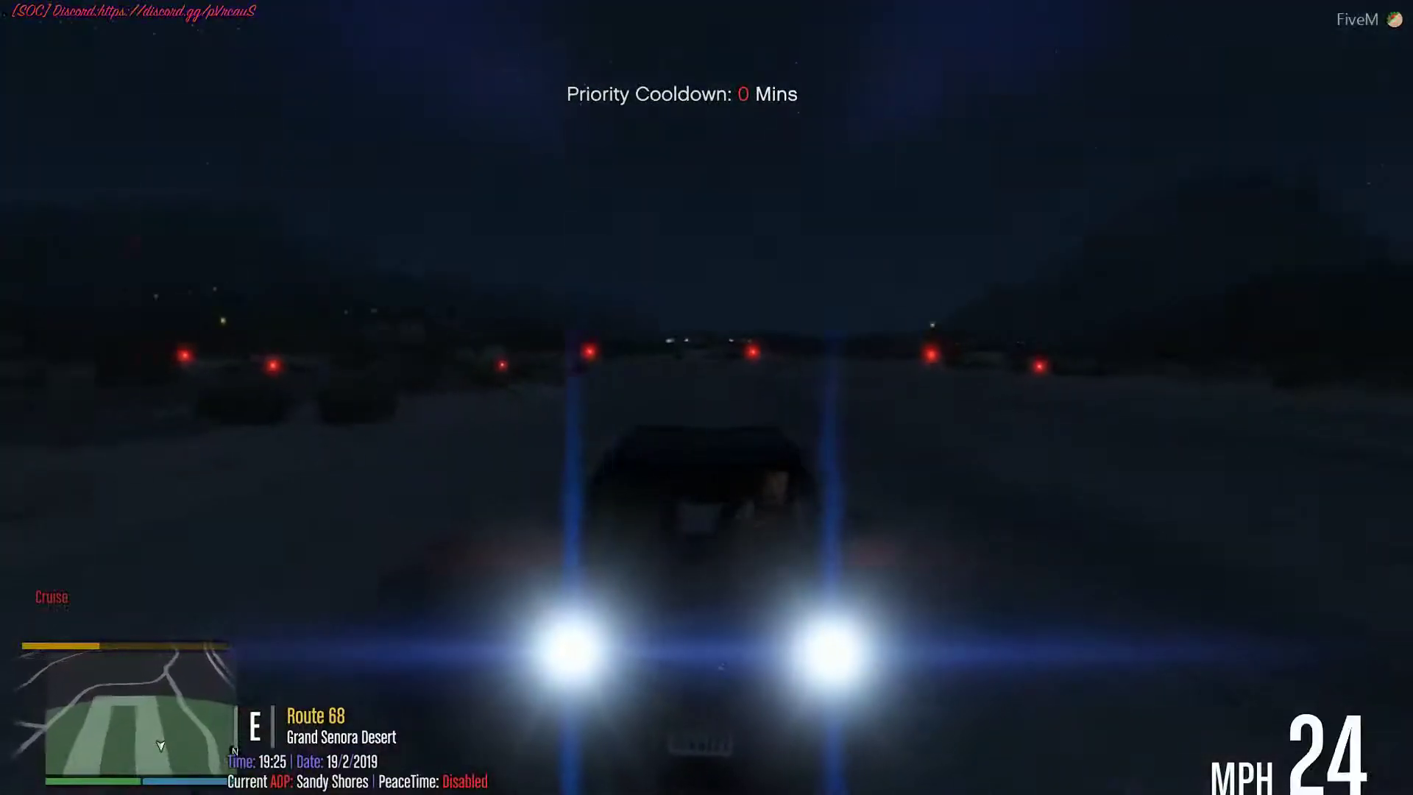
Get out of the sheriff vehicle, walk away from it, and check the weapon selection and camera views
{"action": "key", "text": "f"}
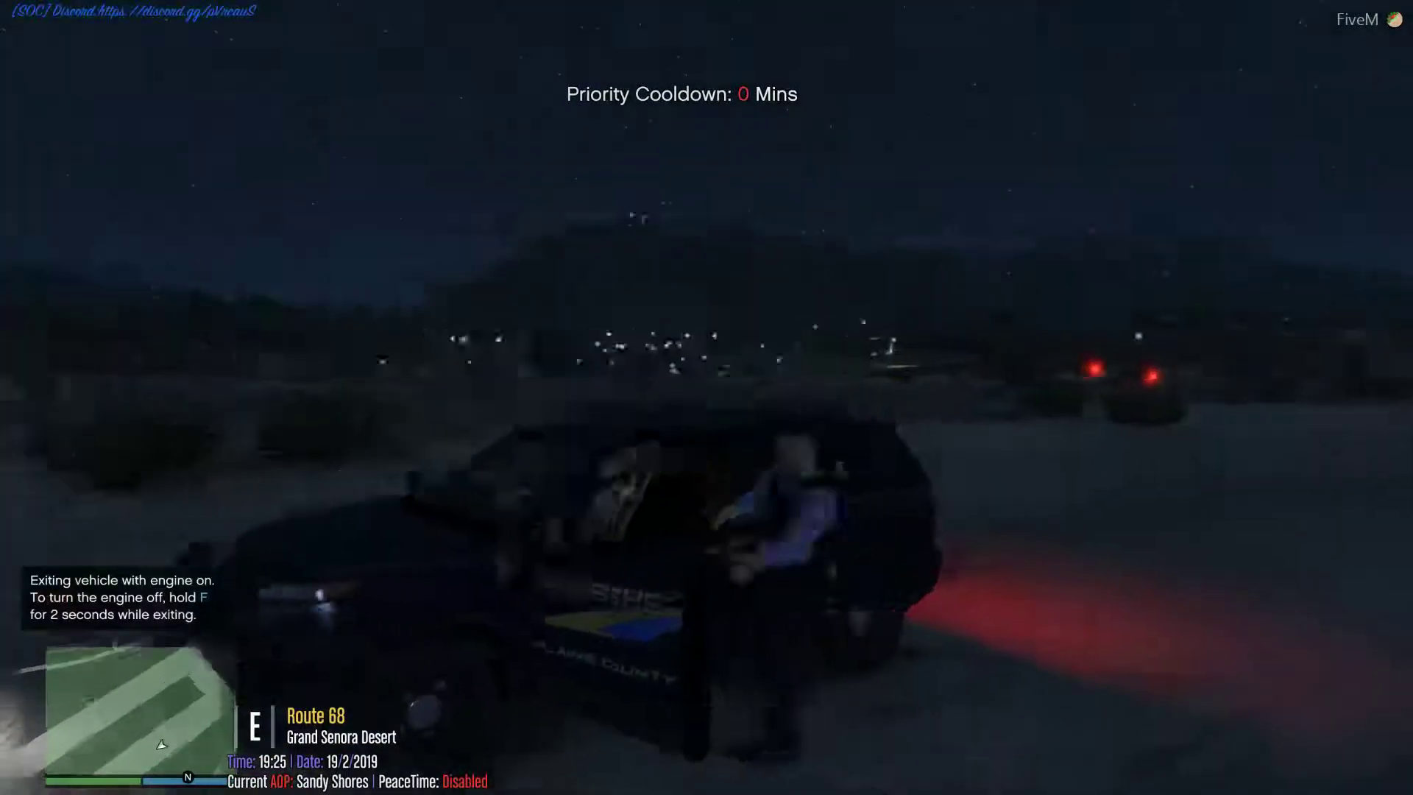
{"action": "key", "text": "Tab"}
{"action": "key", "text": "w"}
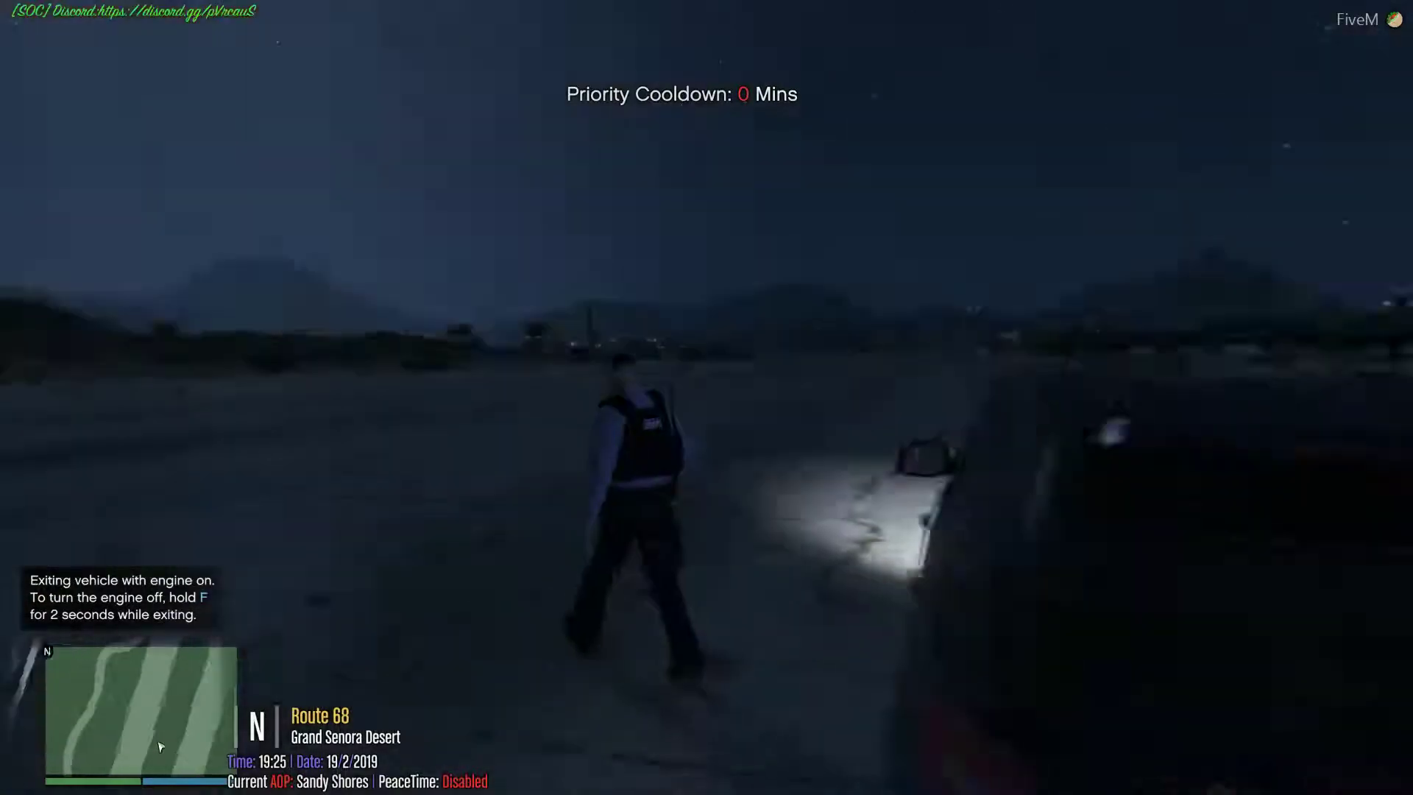
{"action": "key", "text": "v"}
{"action": "key", "text": "v"}
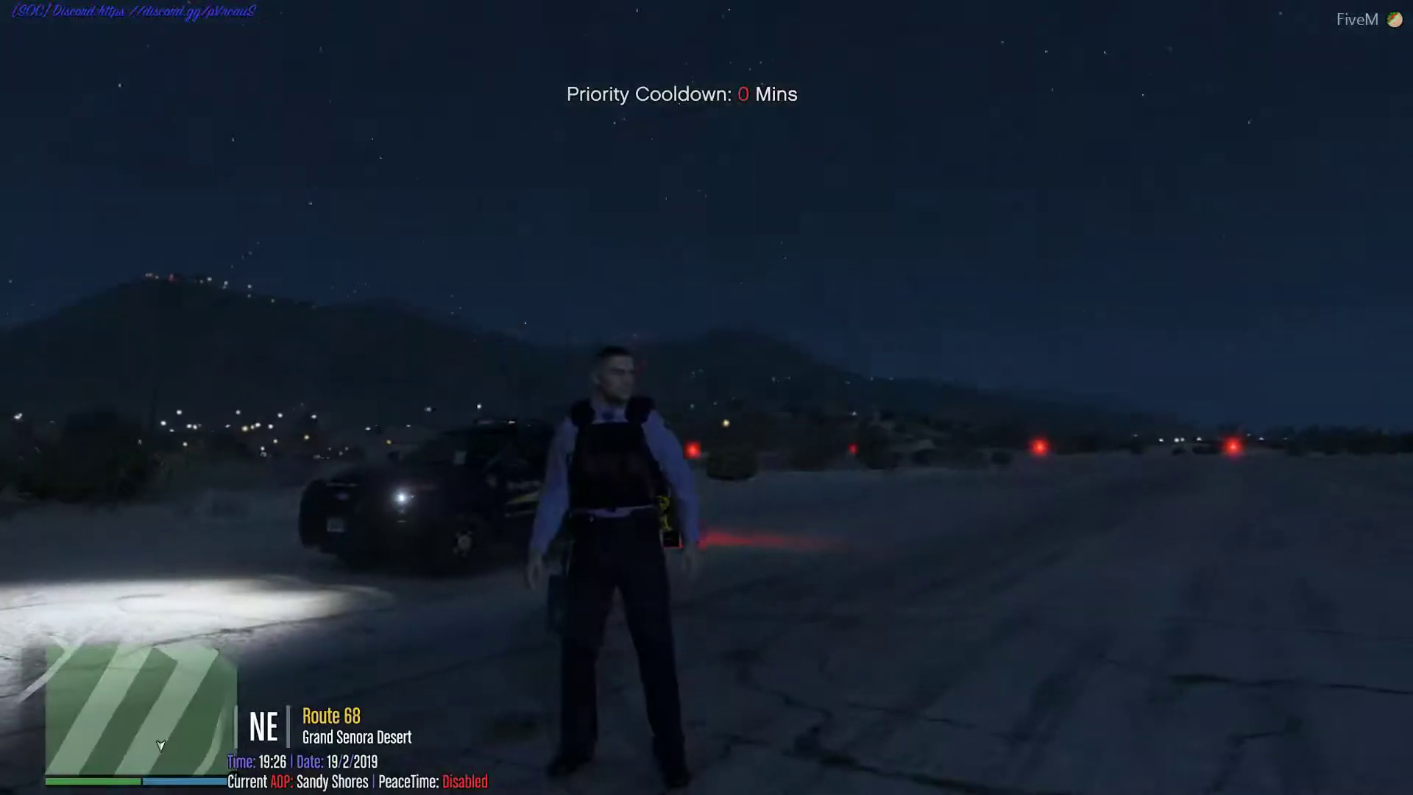
{"action": "key", "text": "Tab"}
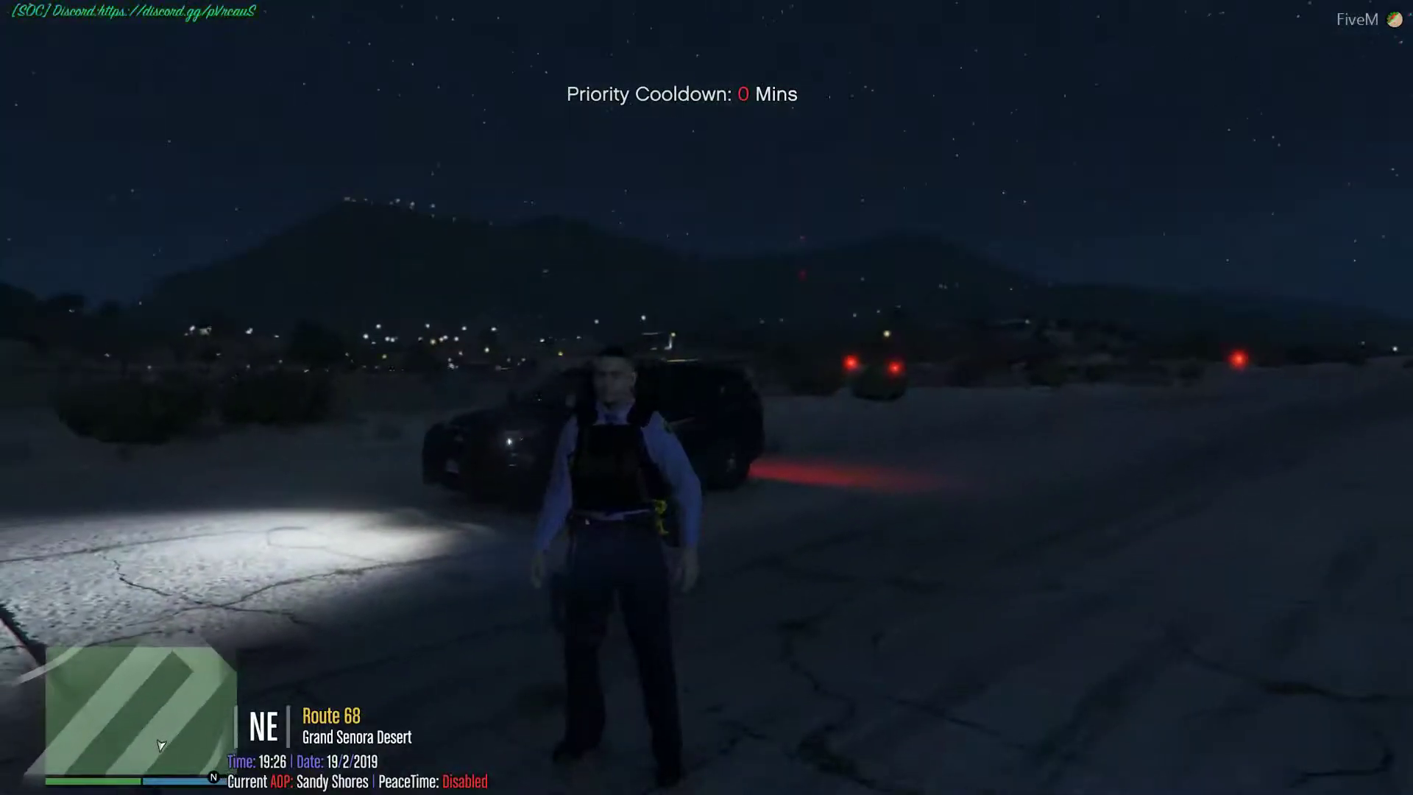